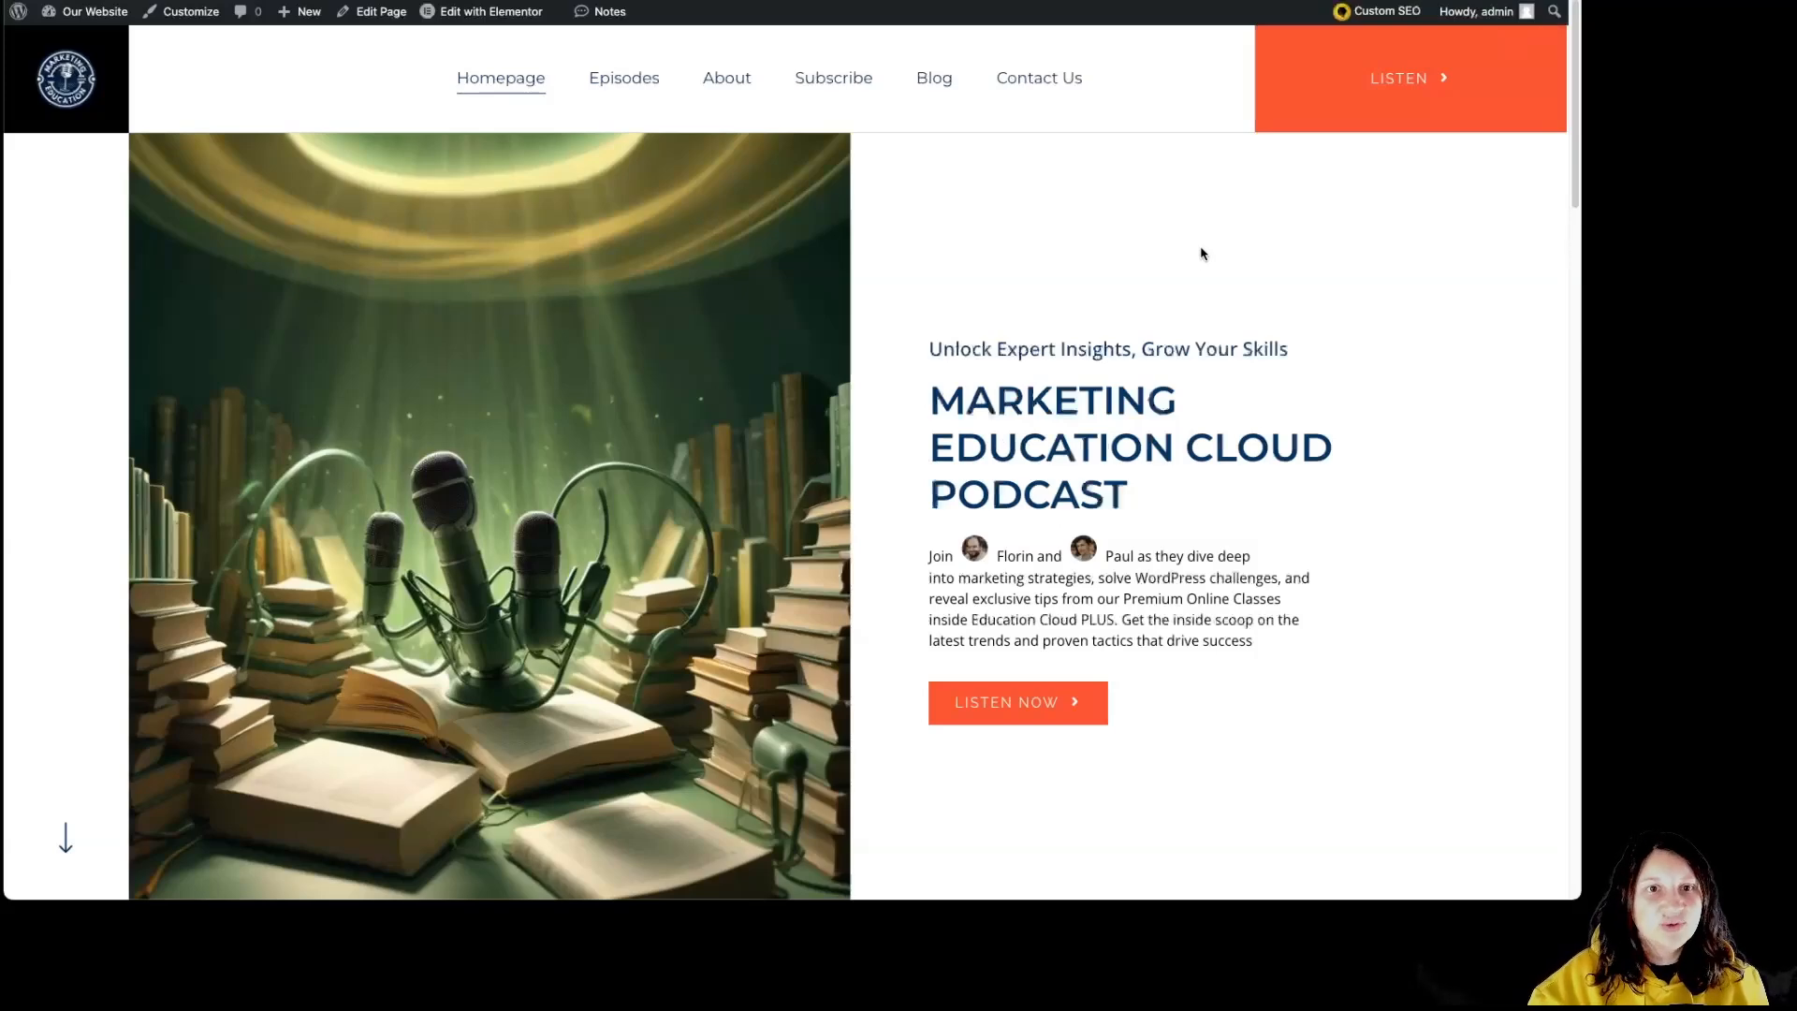
# - Inspect the cookies stored by the Marketing Education website in the browser's developer tools
pyautogui.rightClick(904, 226)
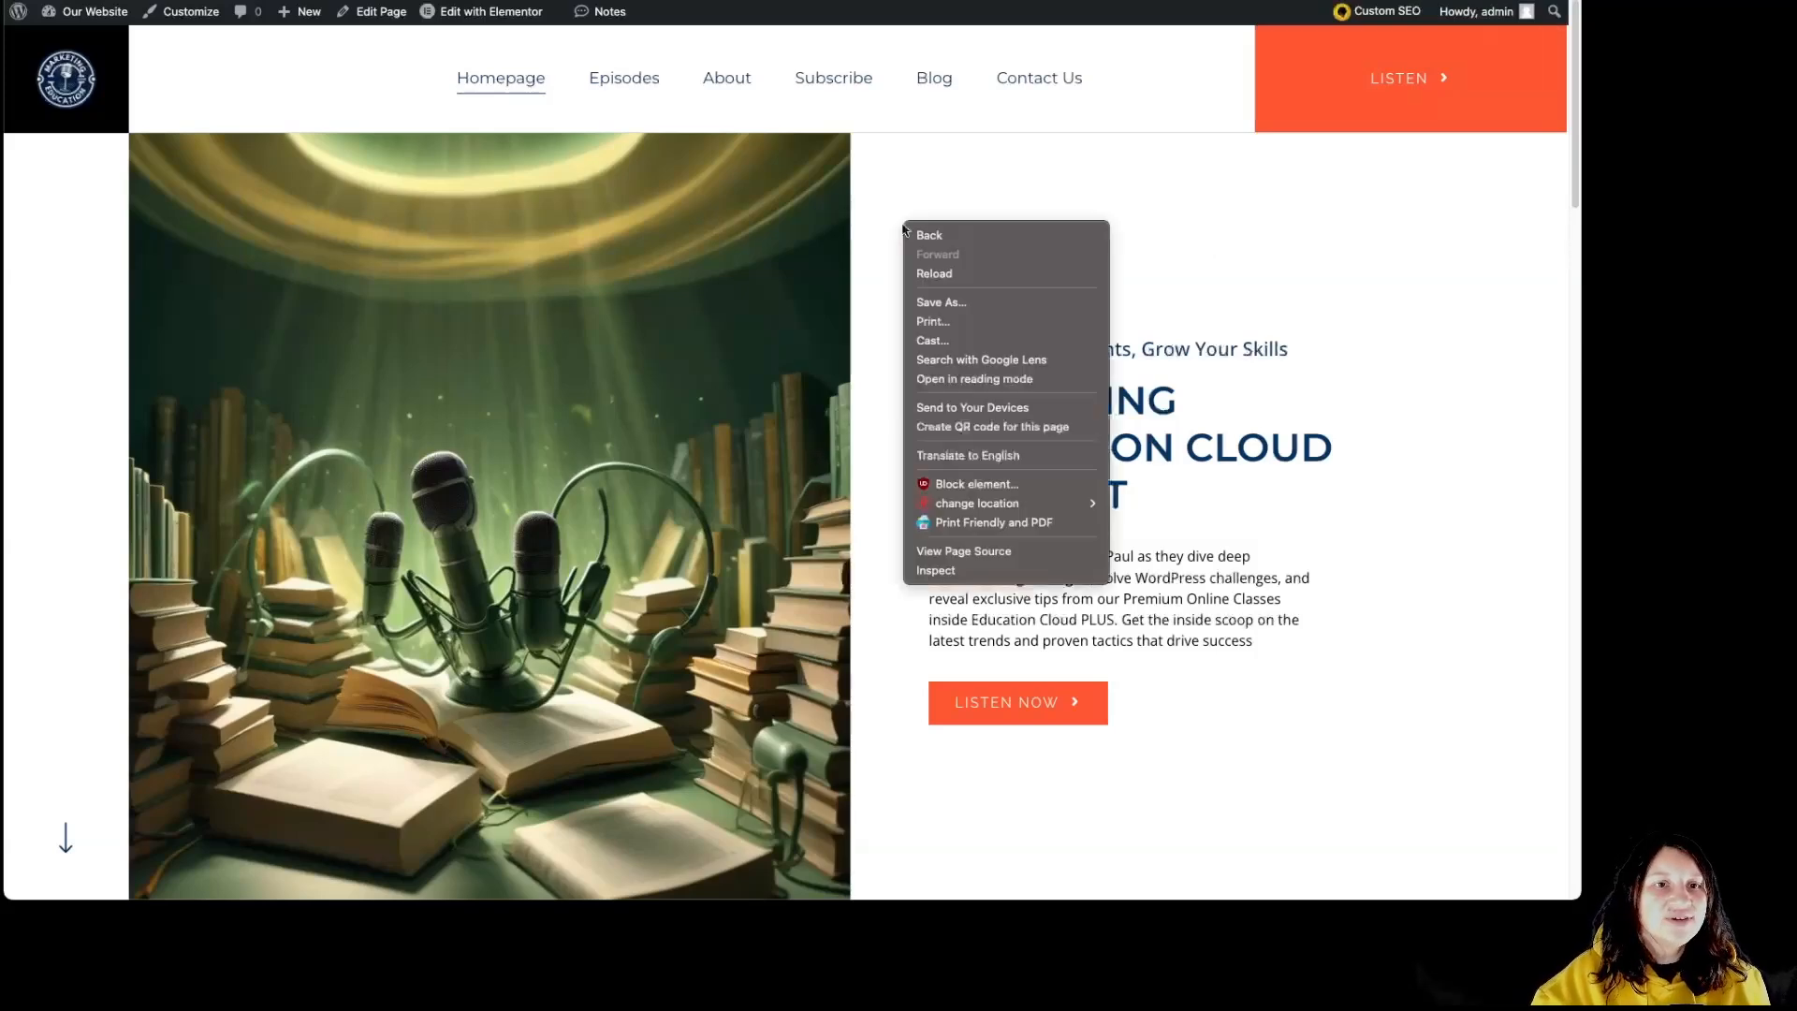
pyautogui.click(937, 572)
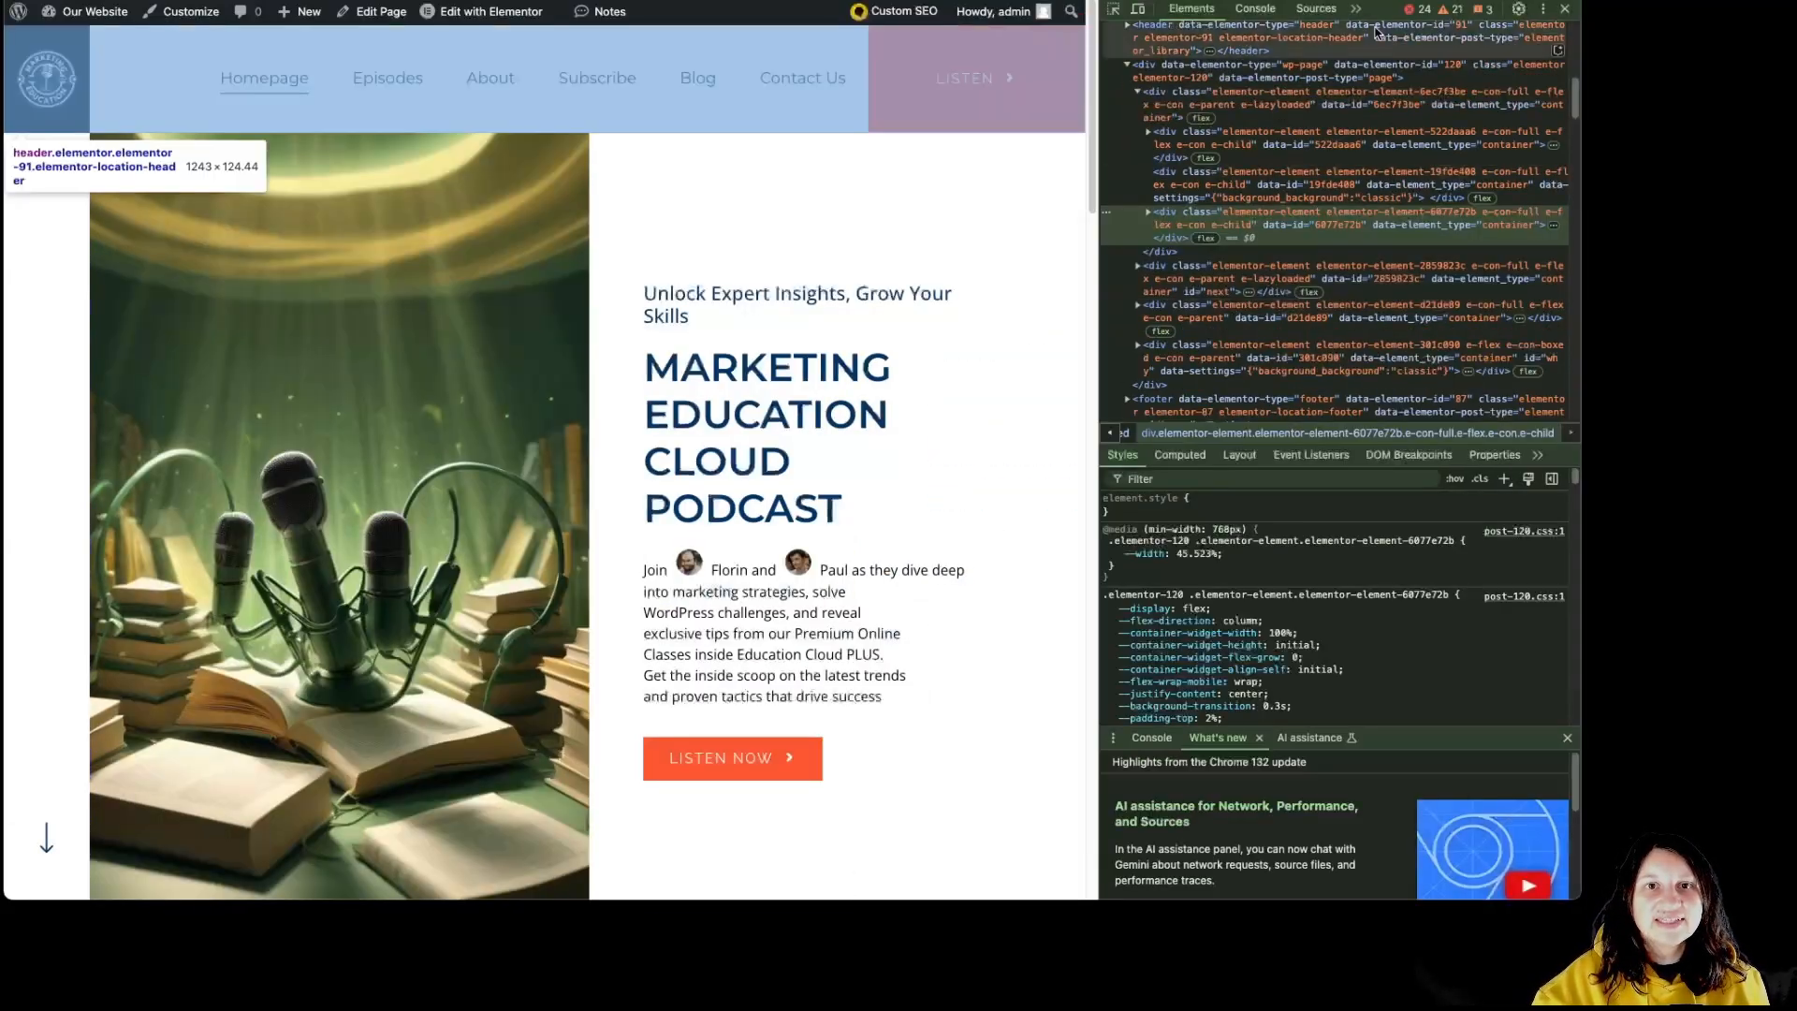
pyautogui.click(1357, 10)
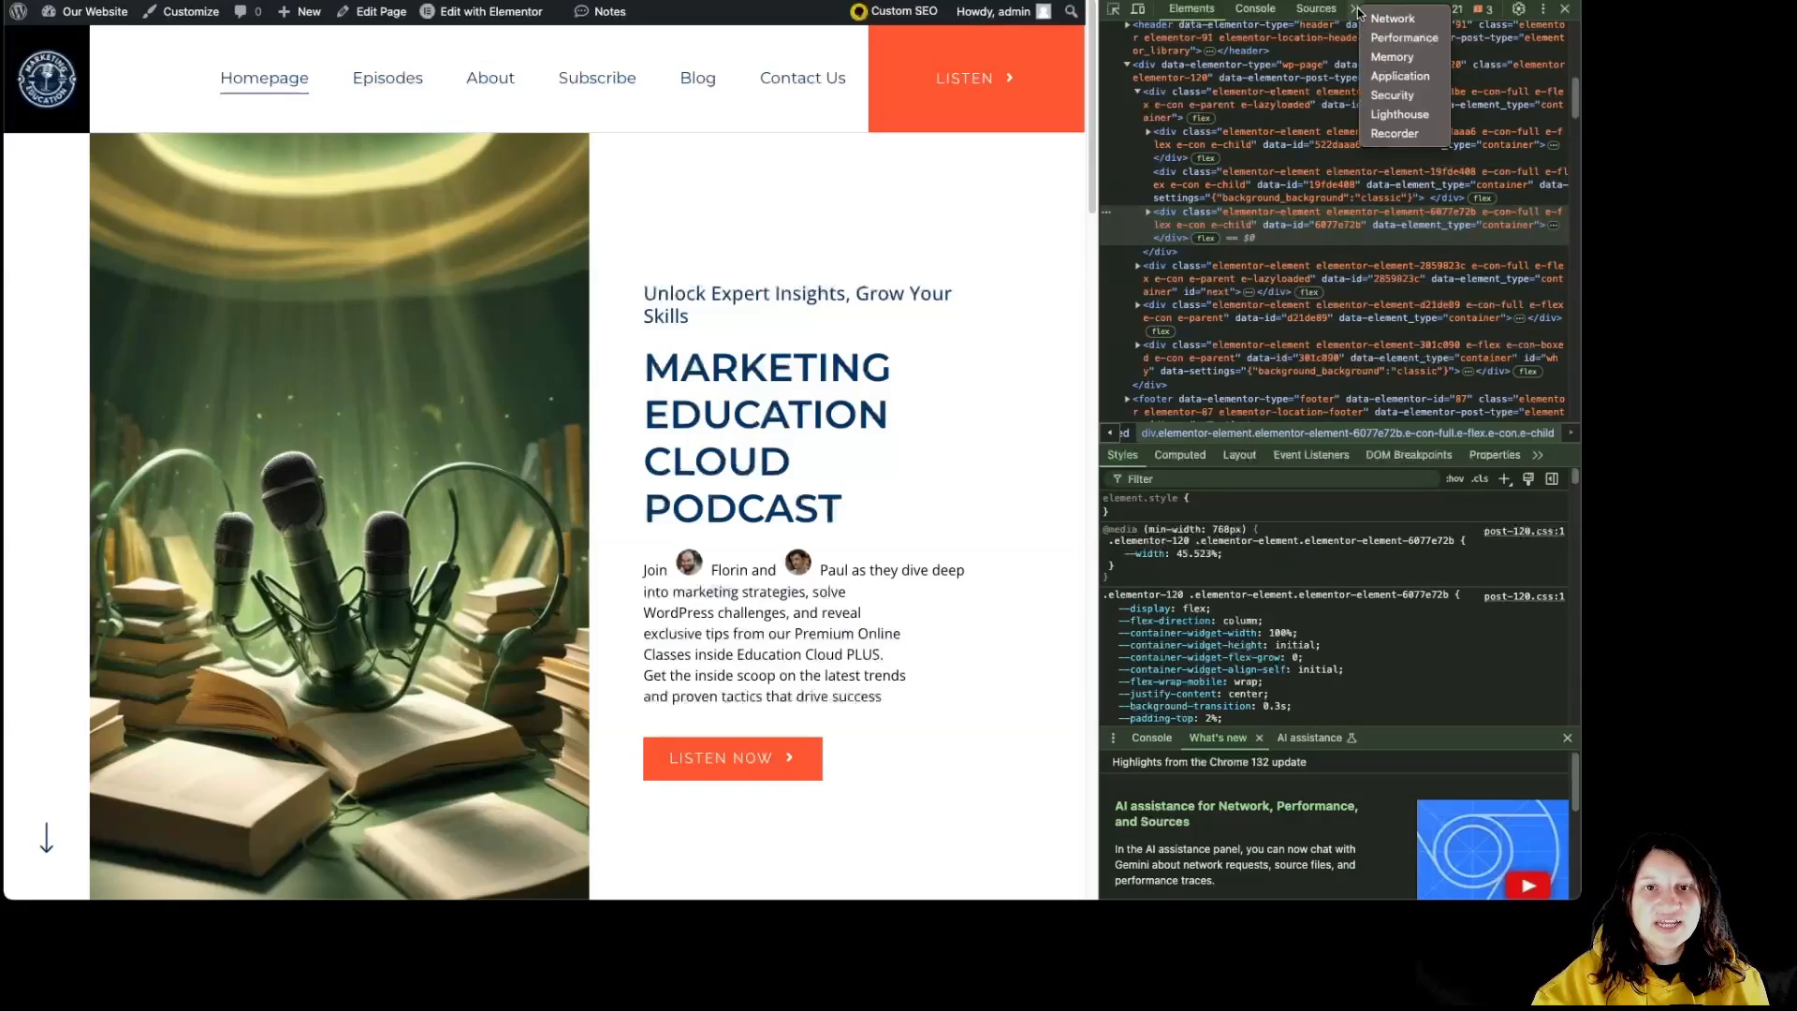
pyautogui.click(1403, 79)
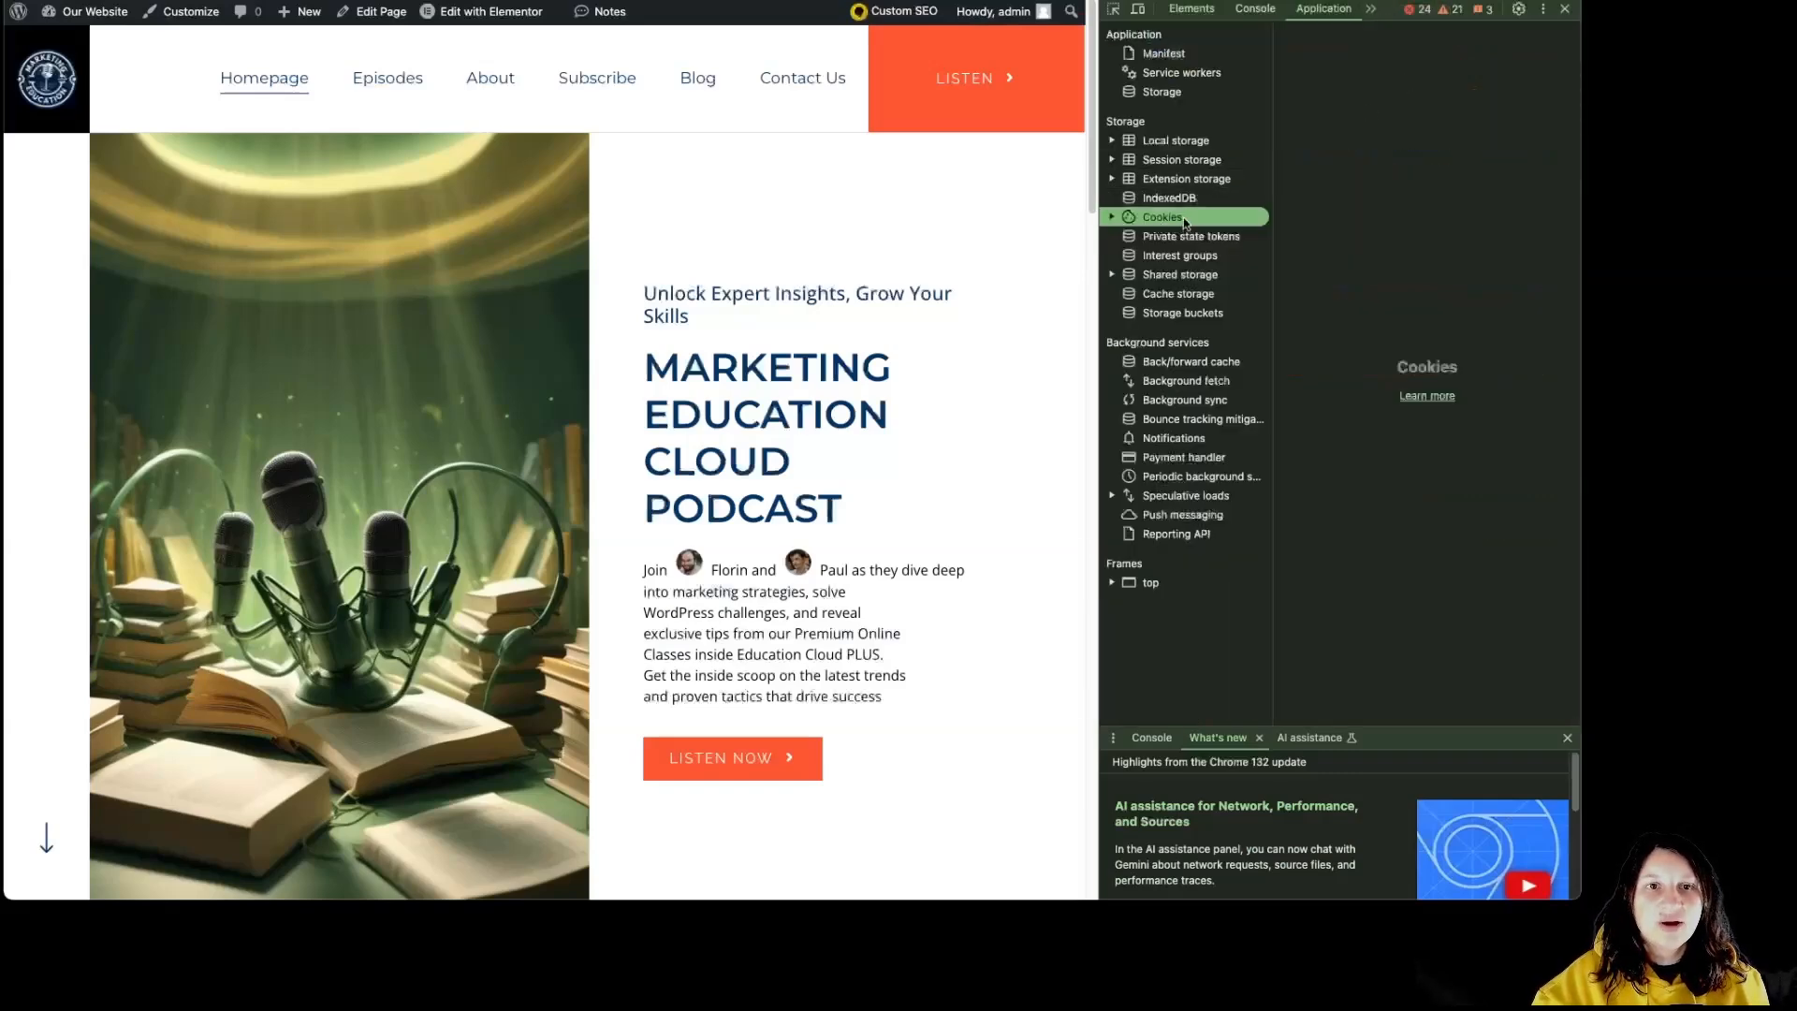
pyautogui.click(1113, 220)
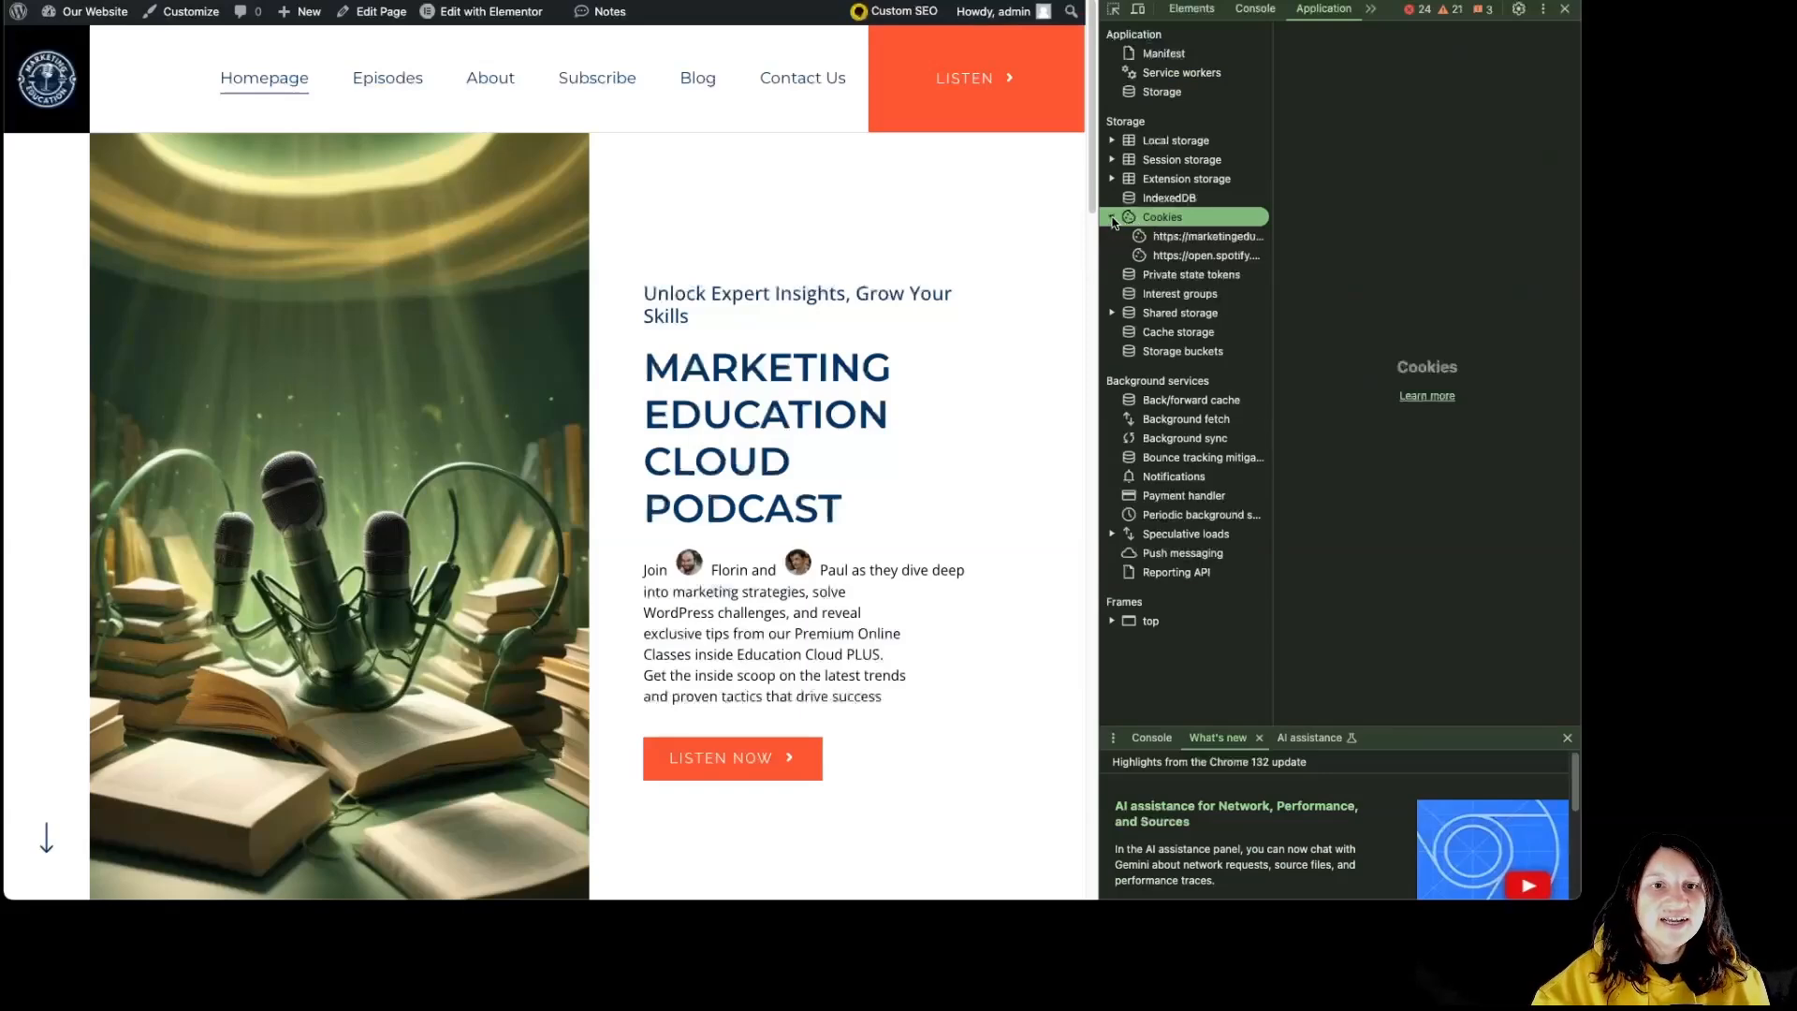
pyautogui.click(1203, 237)
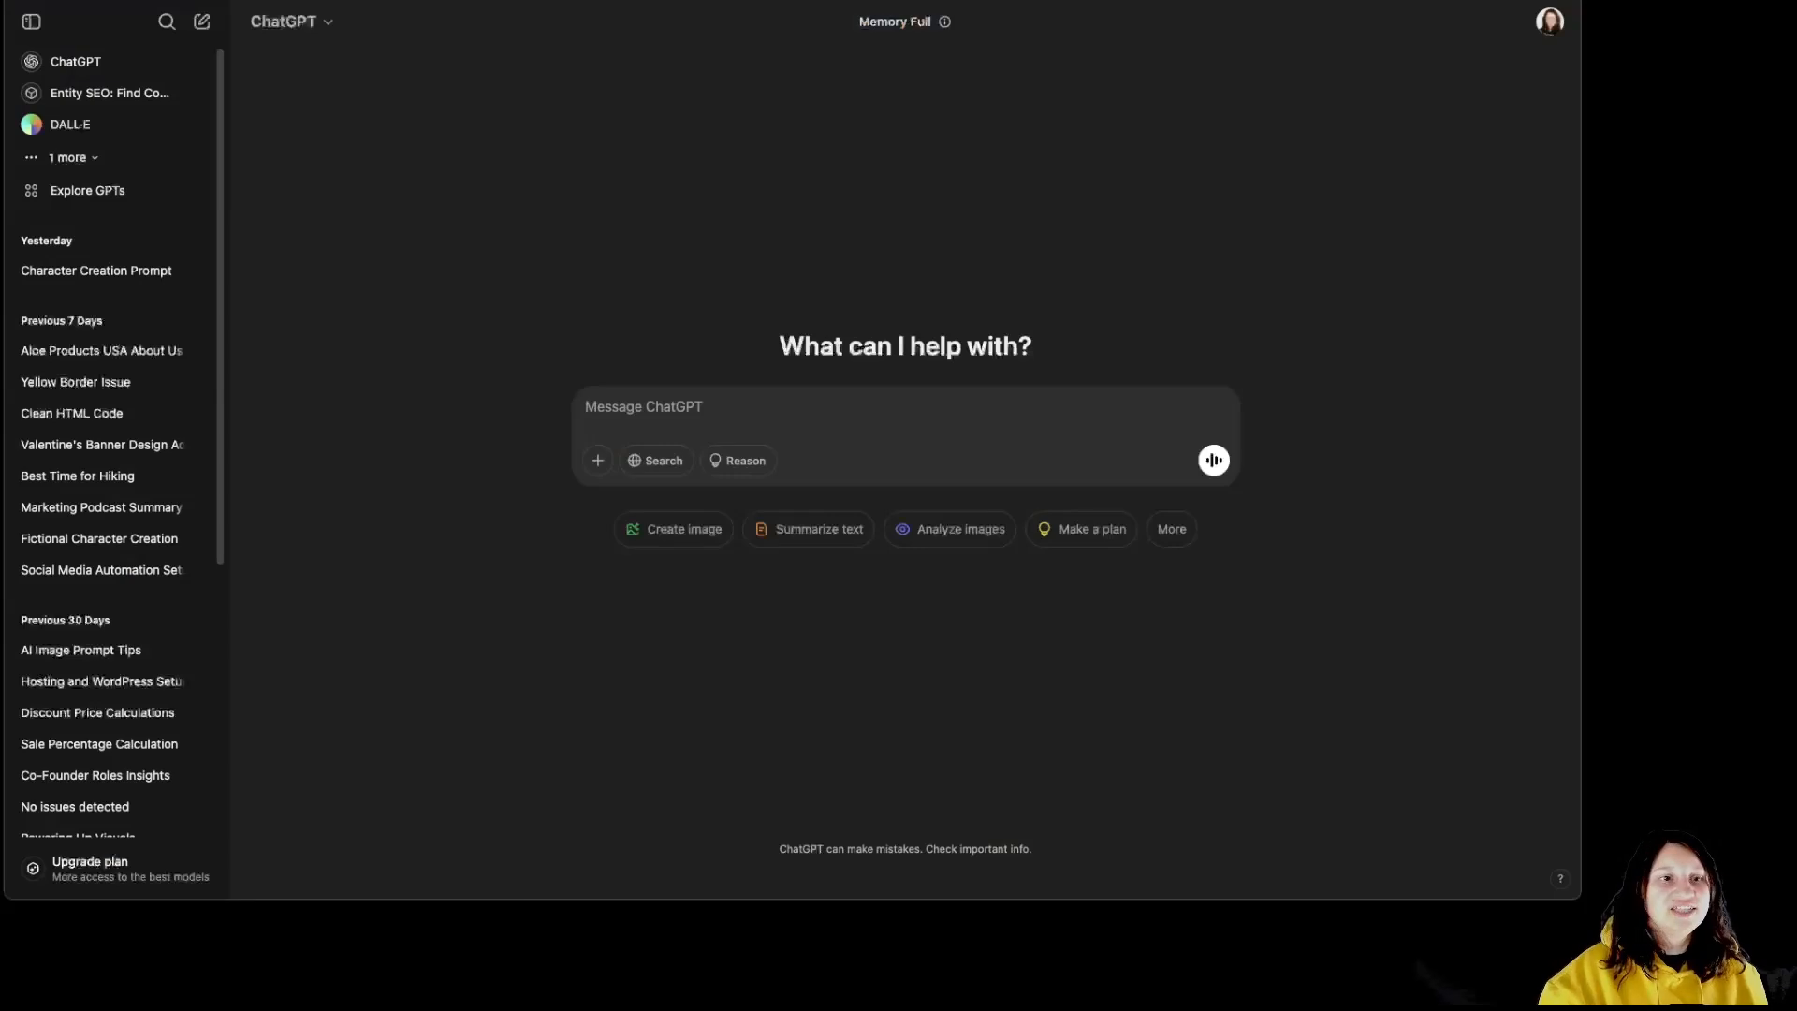
pyautogui.press('super+v')
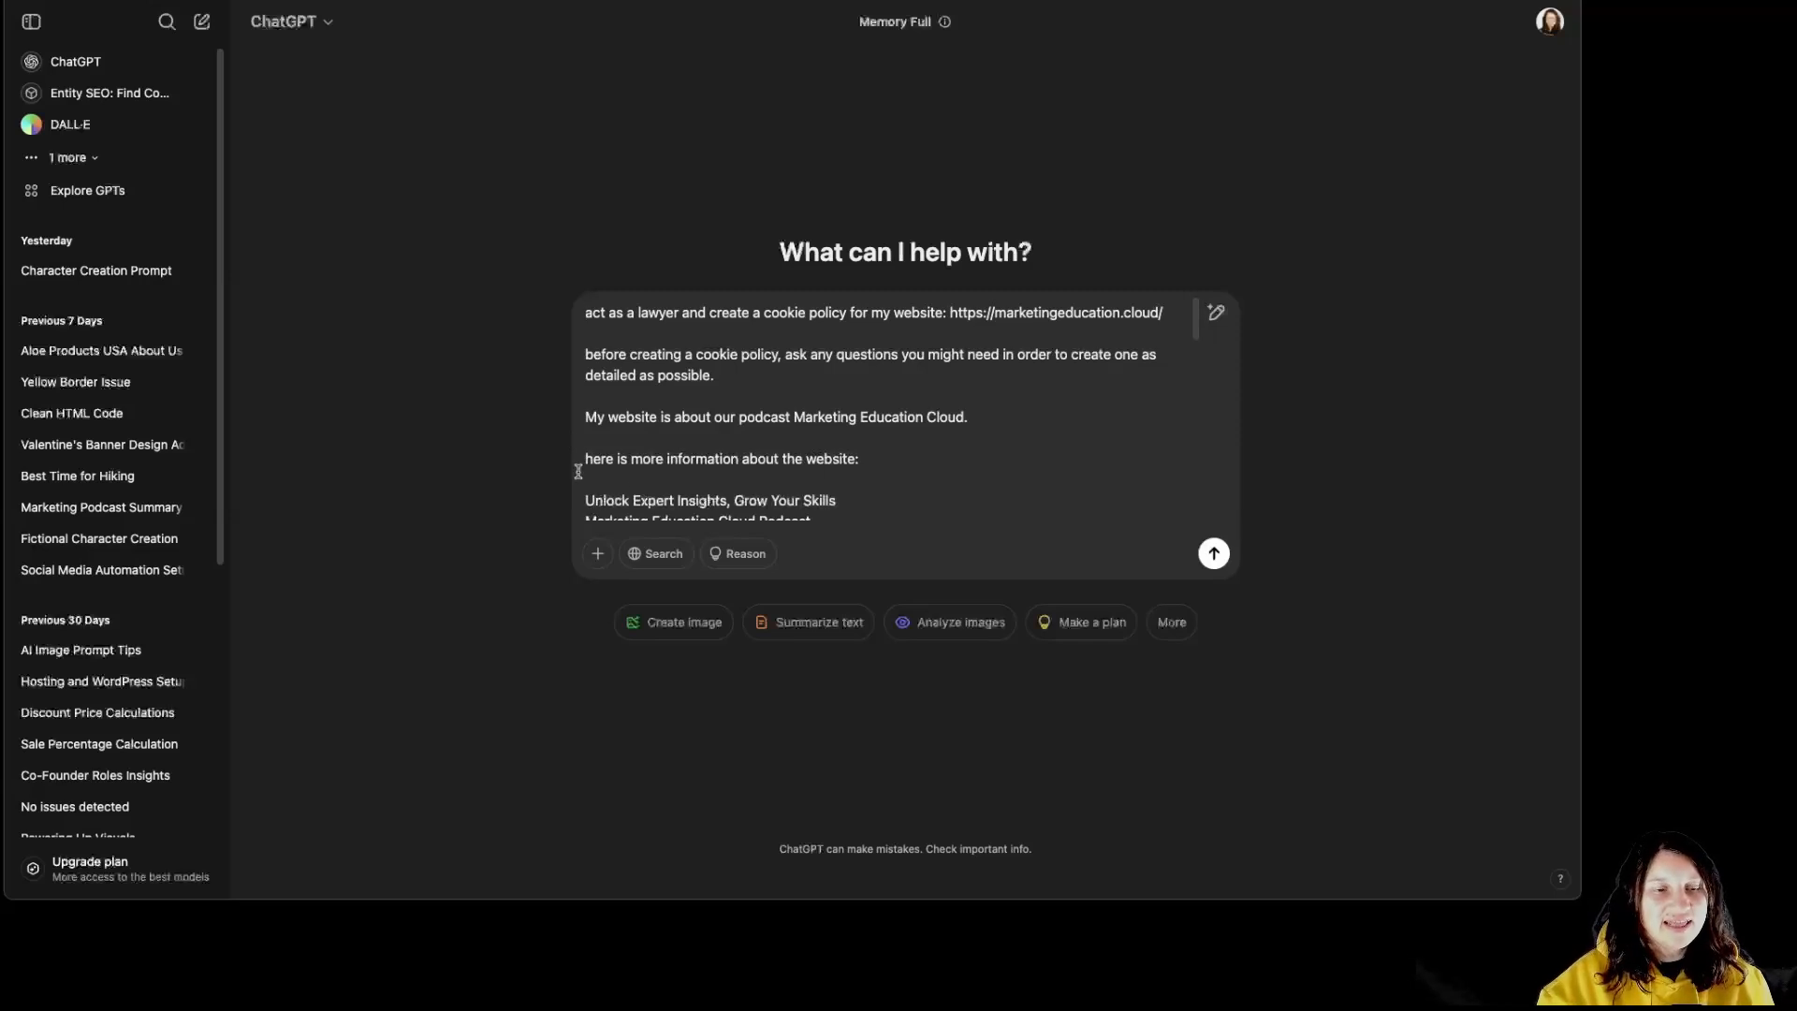
pyautogui.scroll(-3, 878, 477)
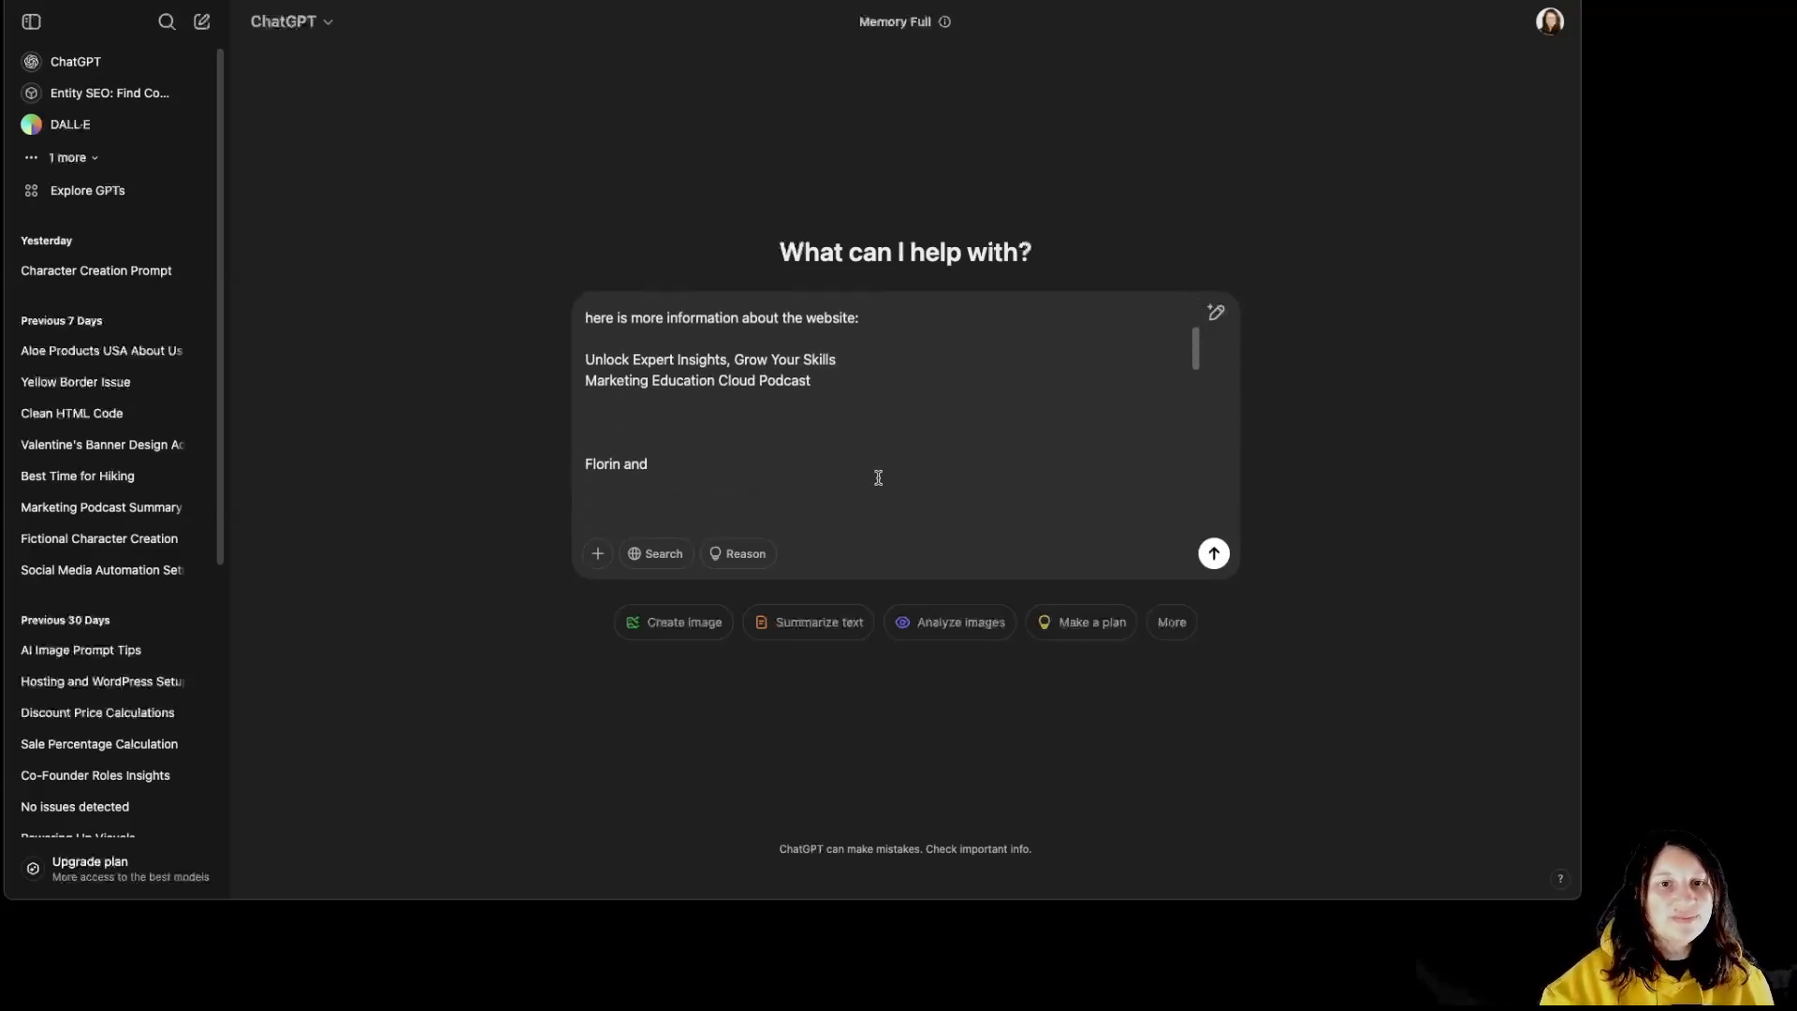
pyautogui.scroll(-8, 878, 477)
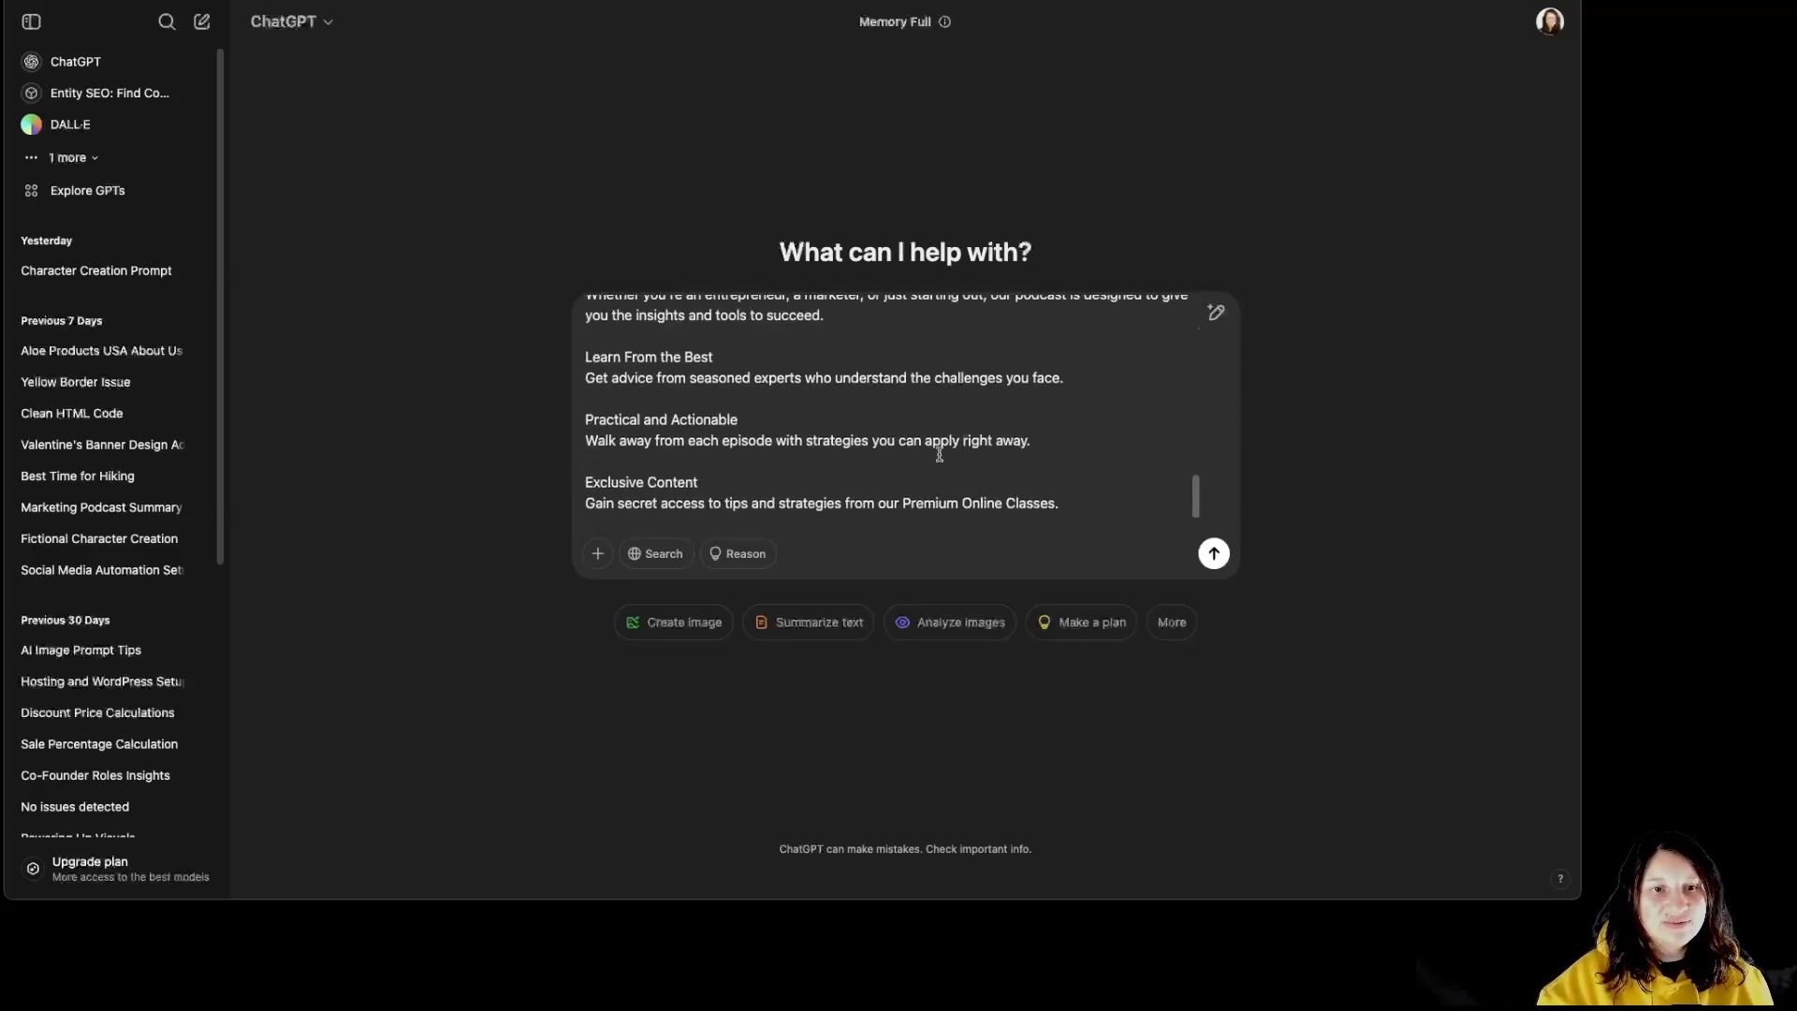
pyautogui.click(1214, 553)
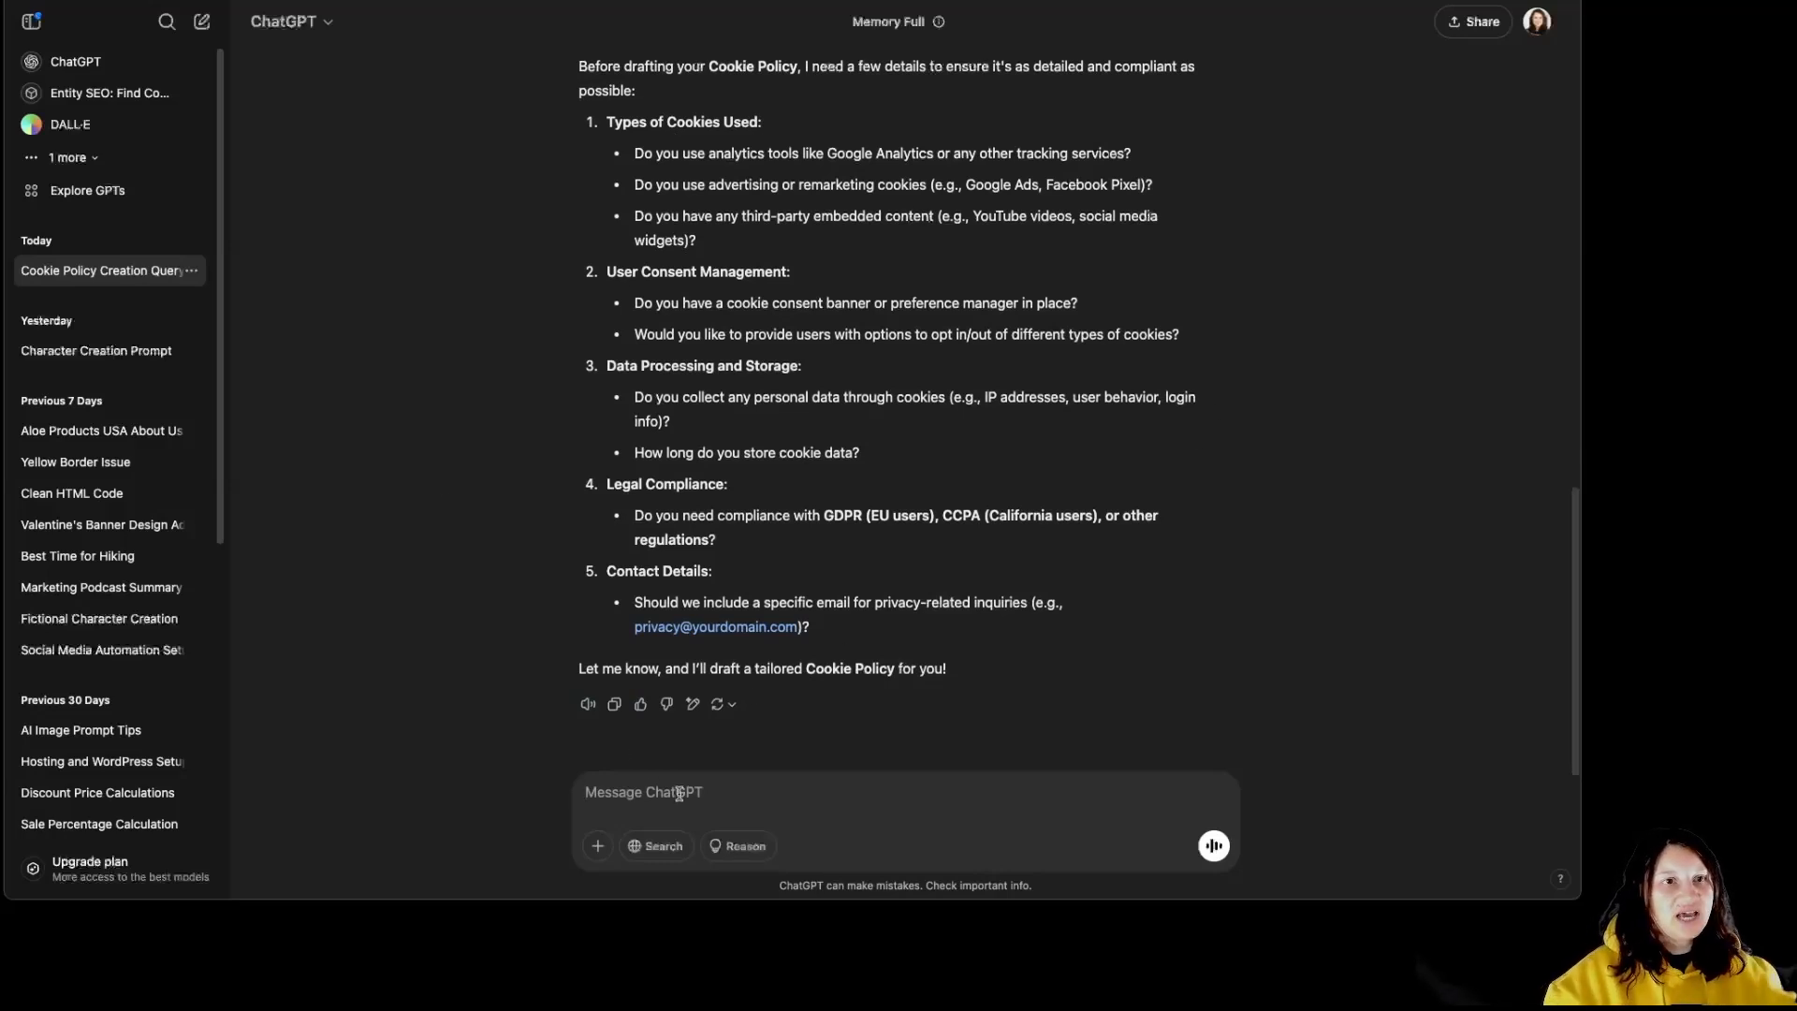
# - Answer ChatGPT's five questions about embedded content, consent banner, data, compliance and contact e-mail, send them, and review the drafted policy
pyautogui.press('super+v')
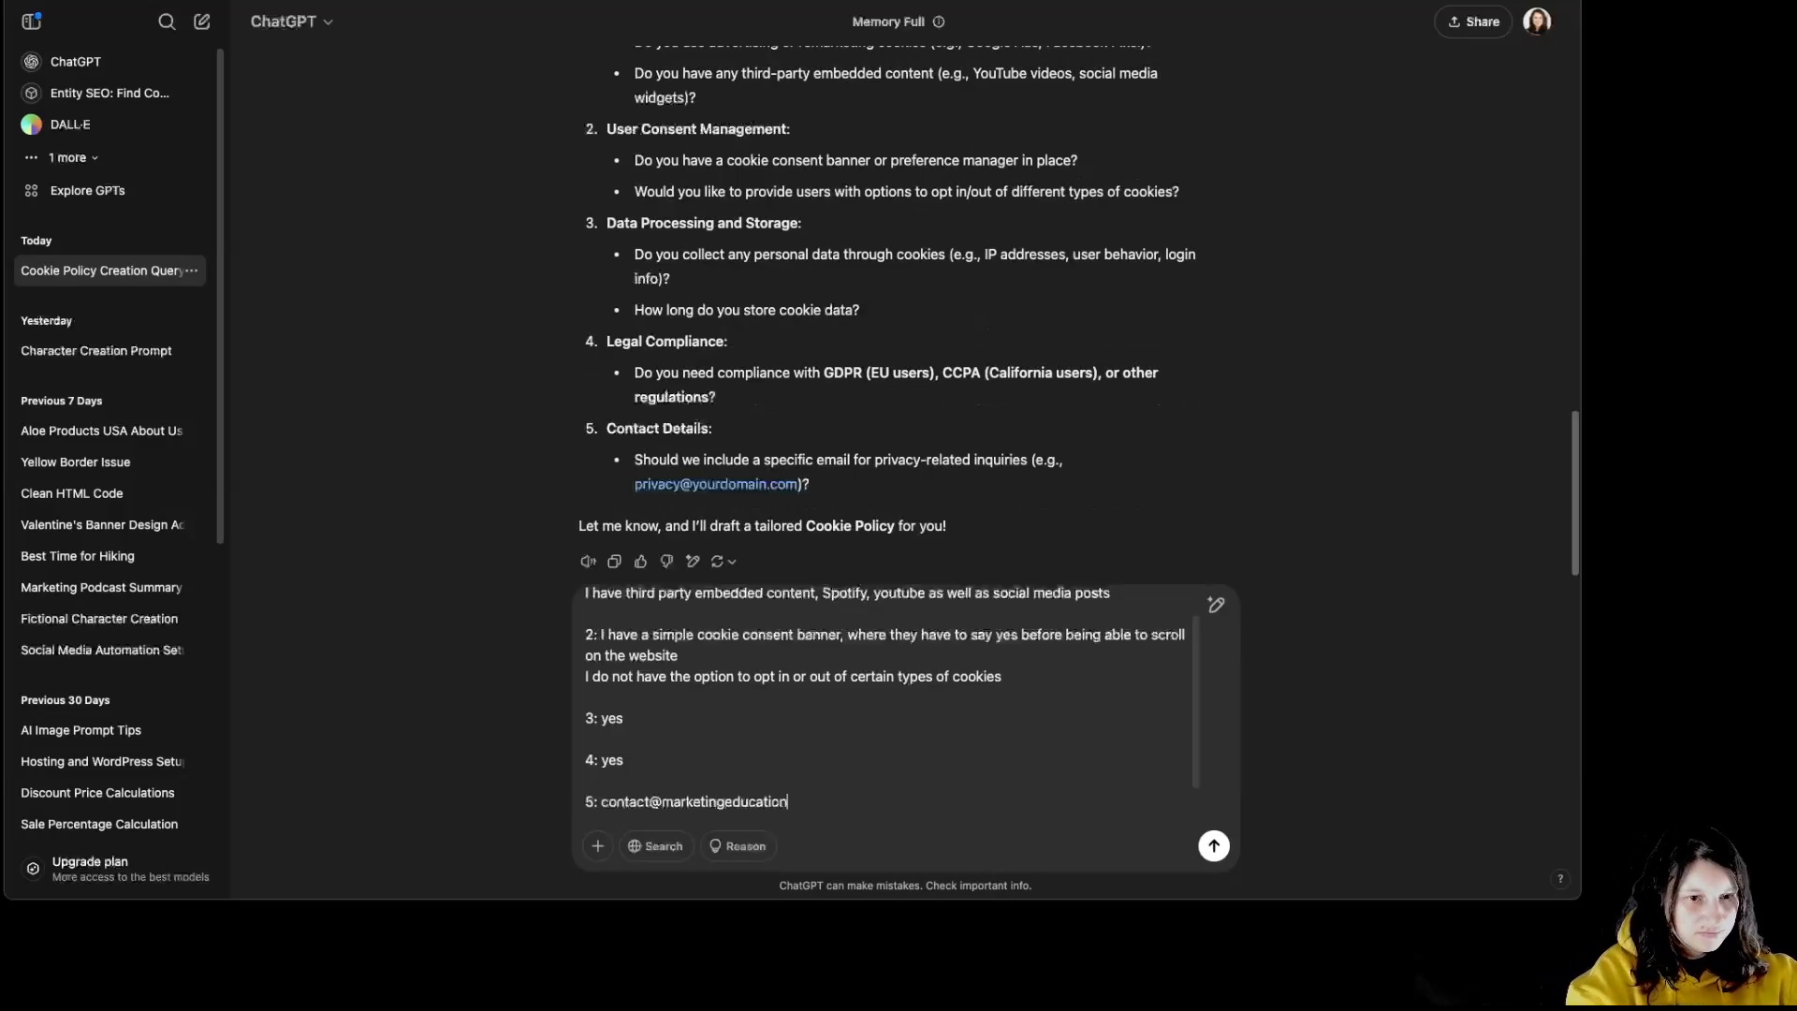
pyautogui.write('.cloud')
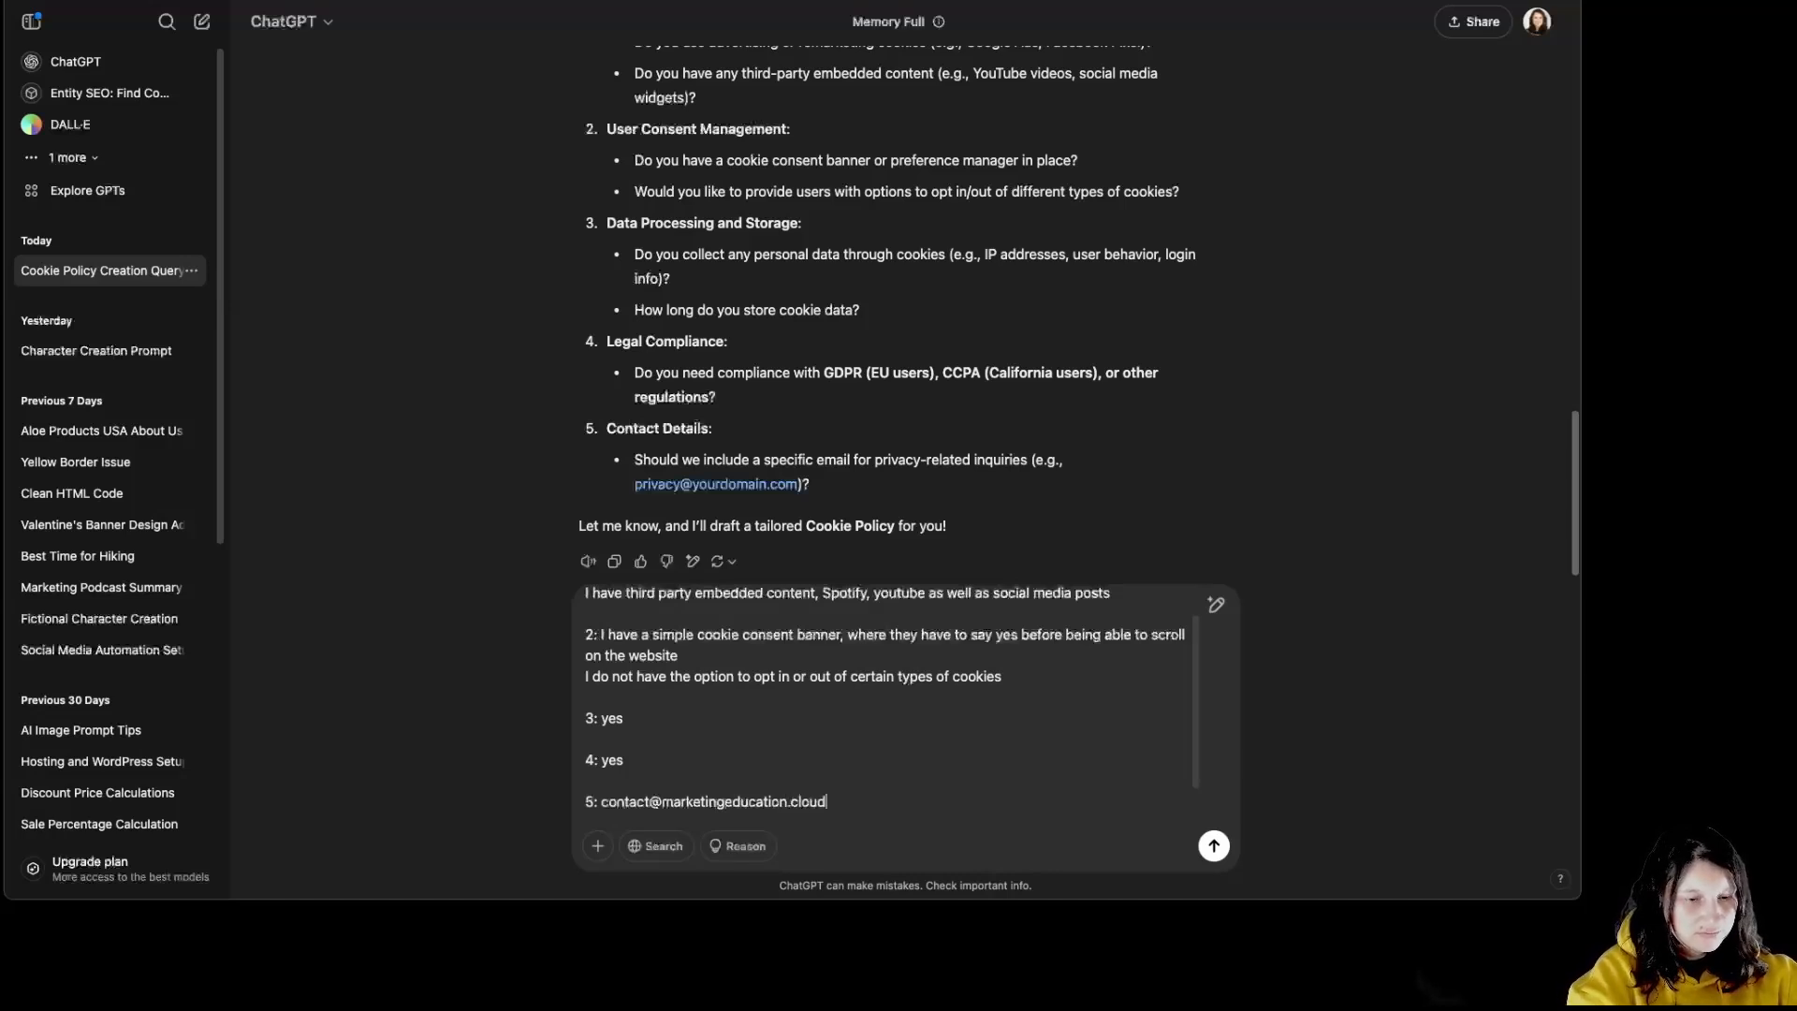
pyautogui.scroll(-1, 831, 486)
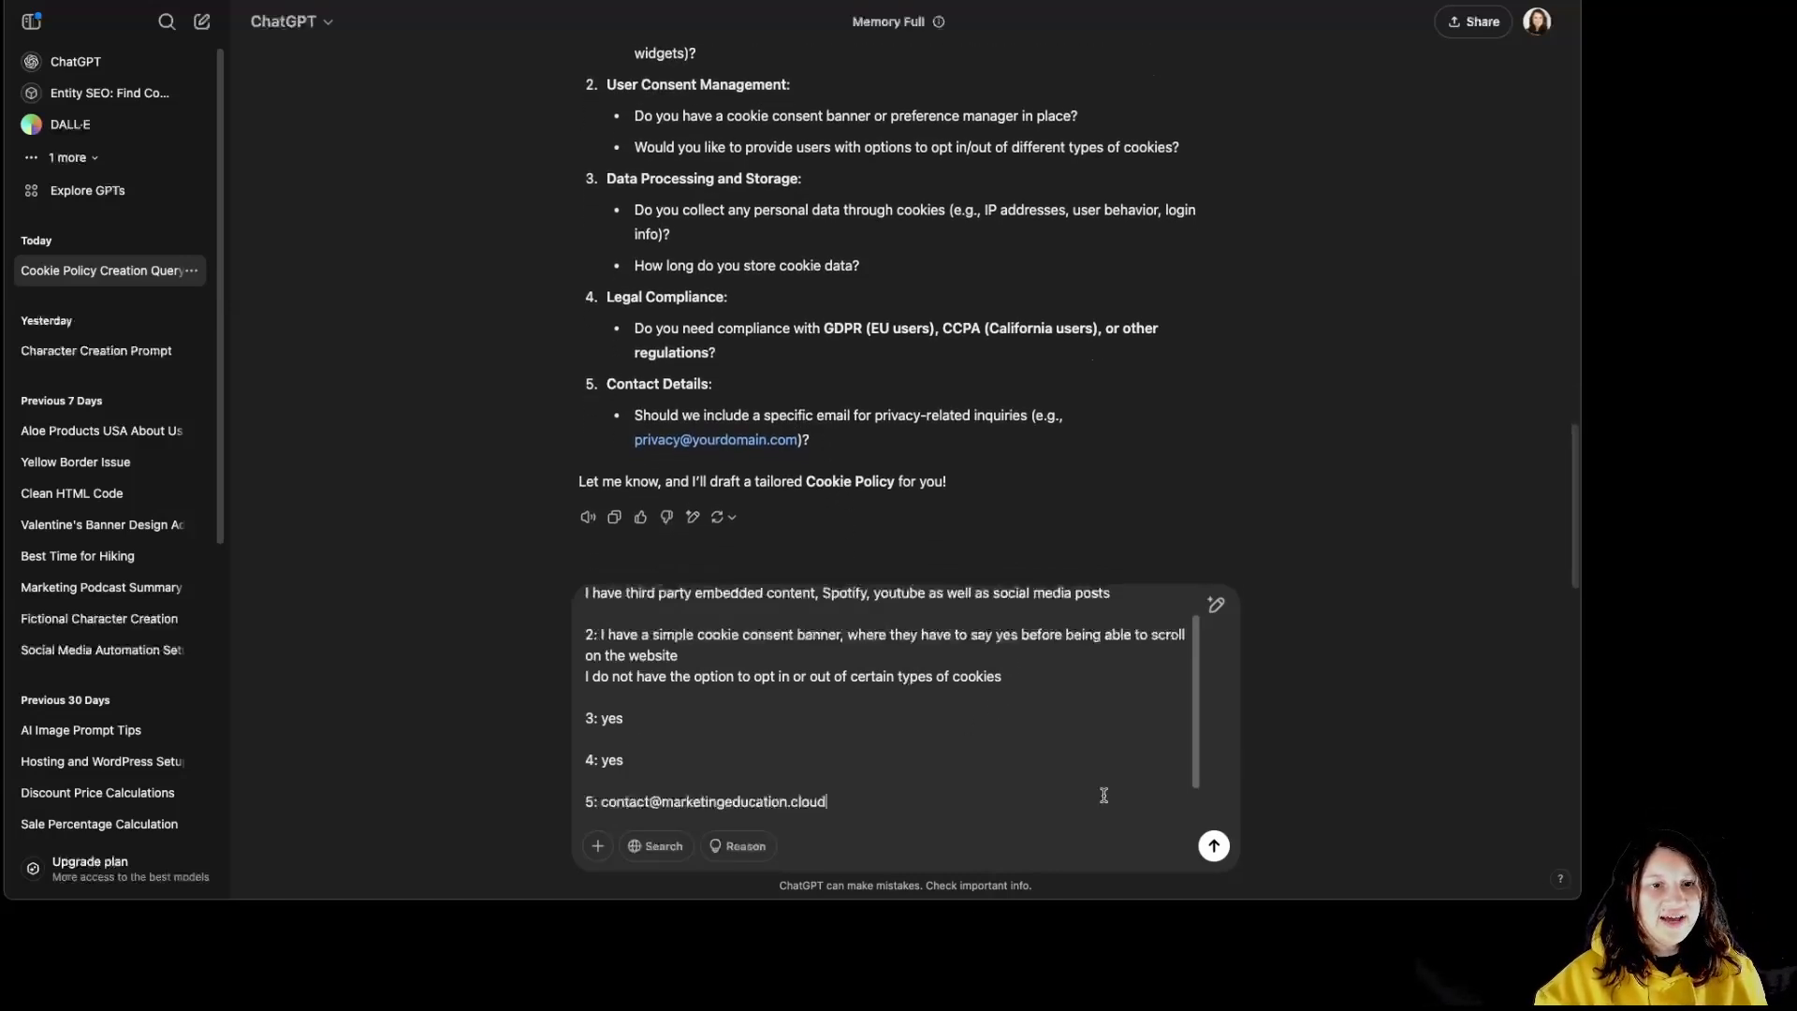
pyautogui.click(1214, 845)
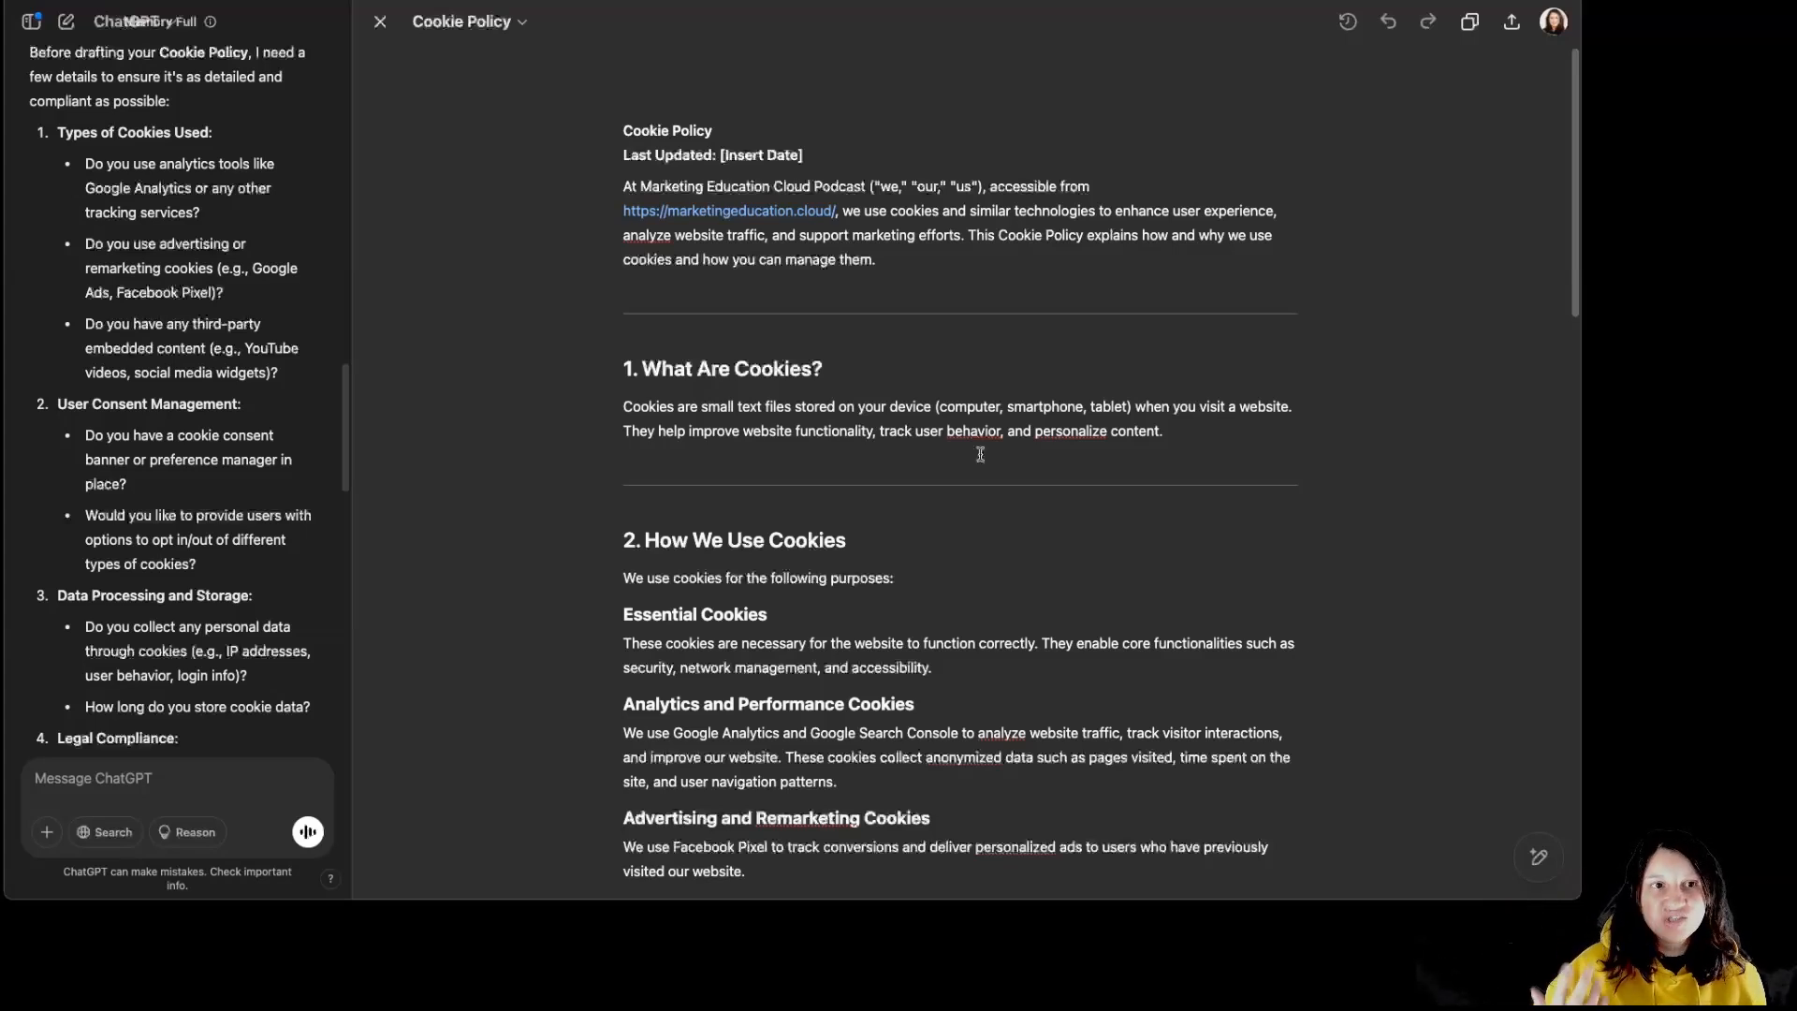
pyautogui.scroll(-20, 1237, 156)
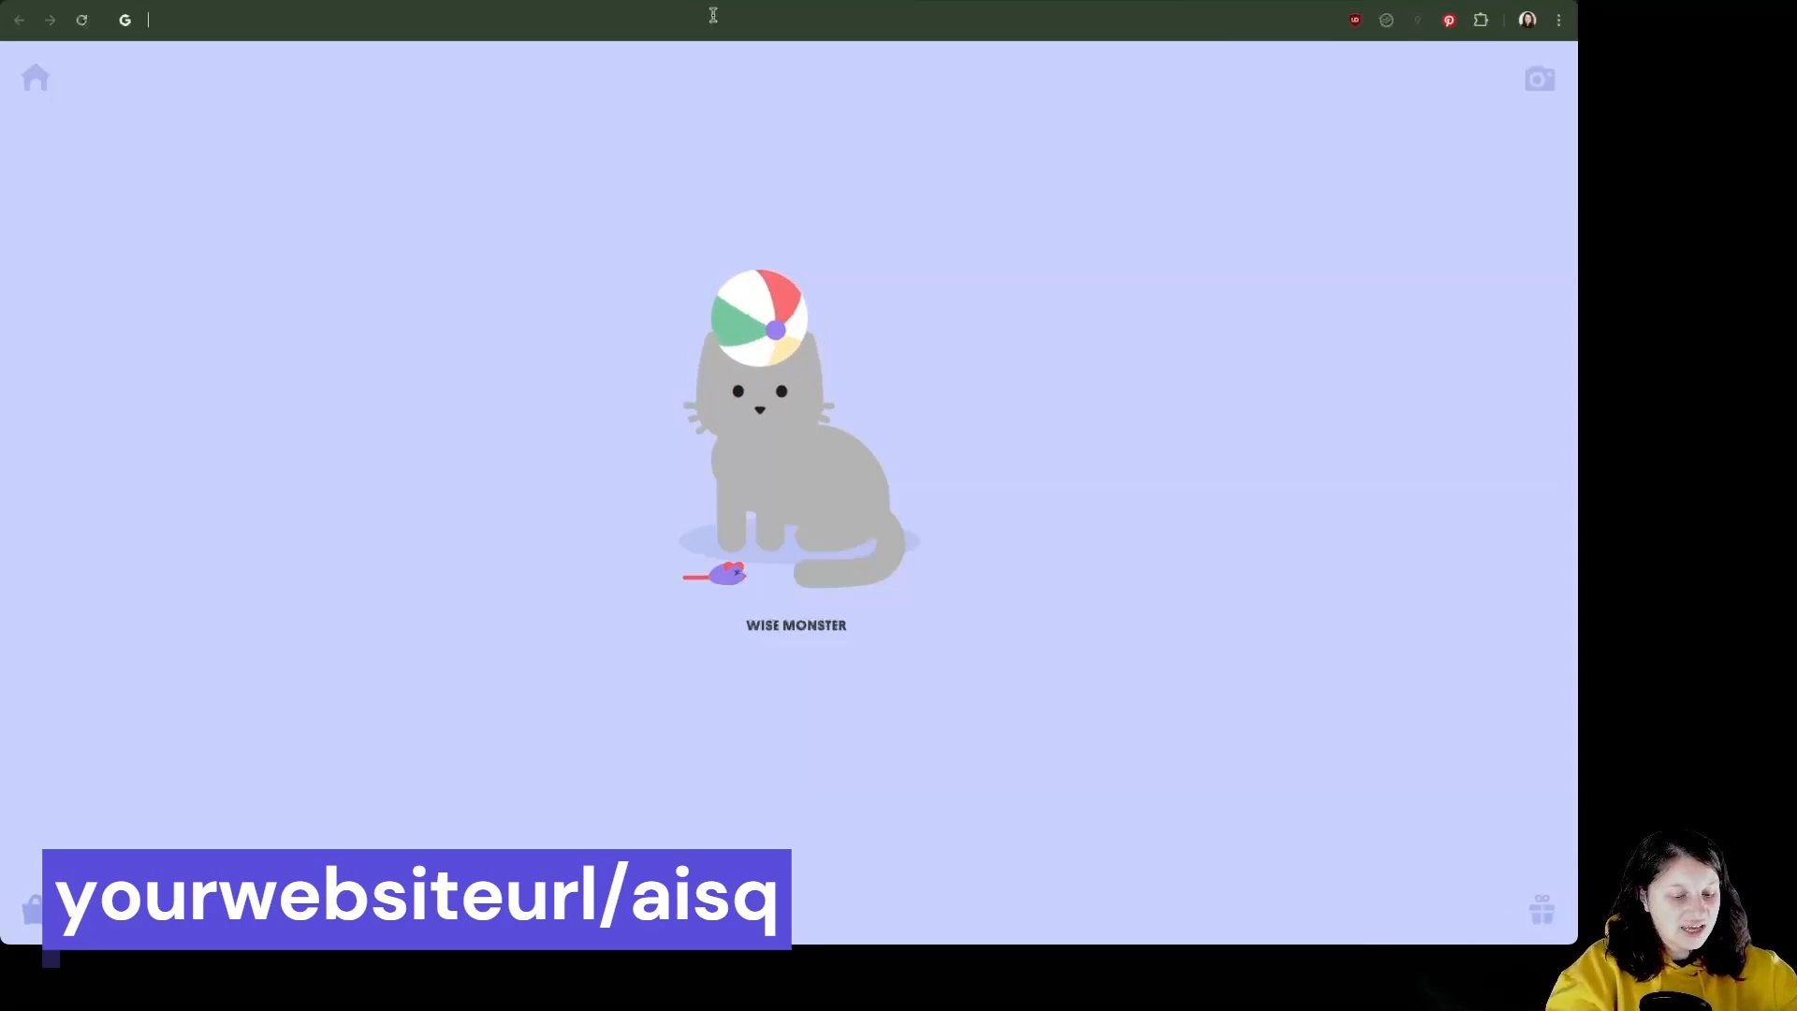
# - Open the WordPress admin dashboard at marketingeducation.cloud/wp-admin/ in the browser
pyautogui.write('ma')
pyautogui.press('Right')
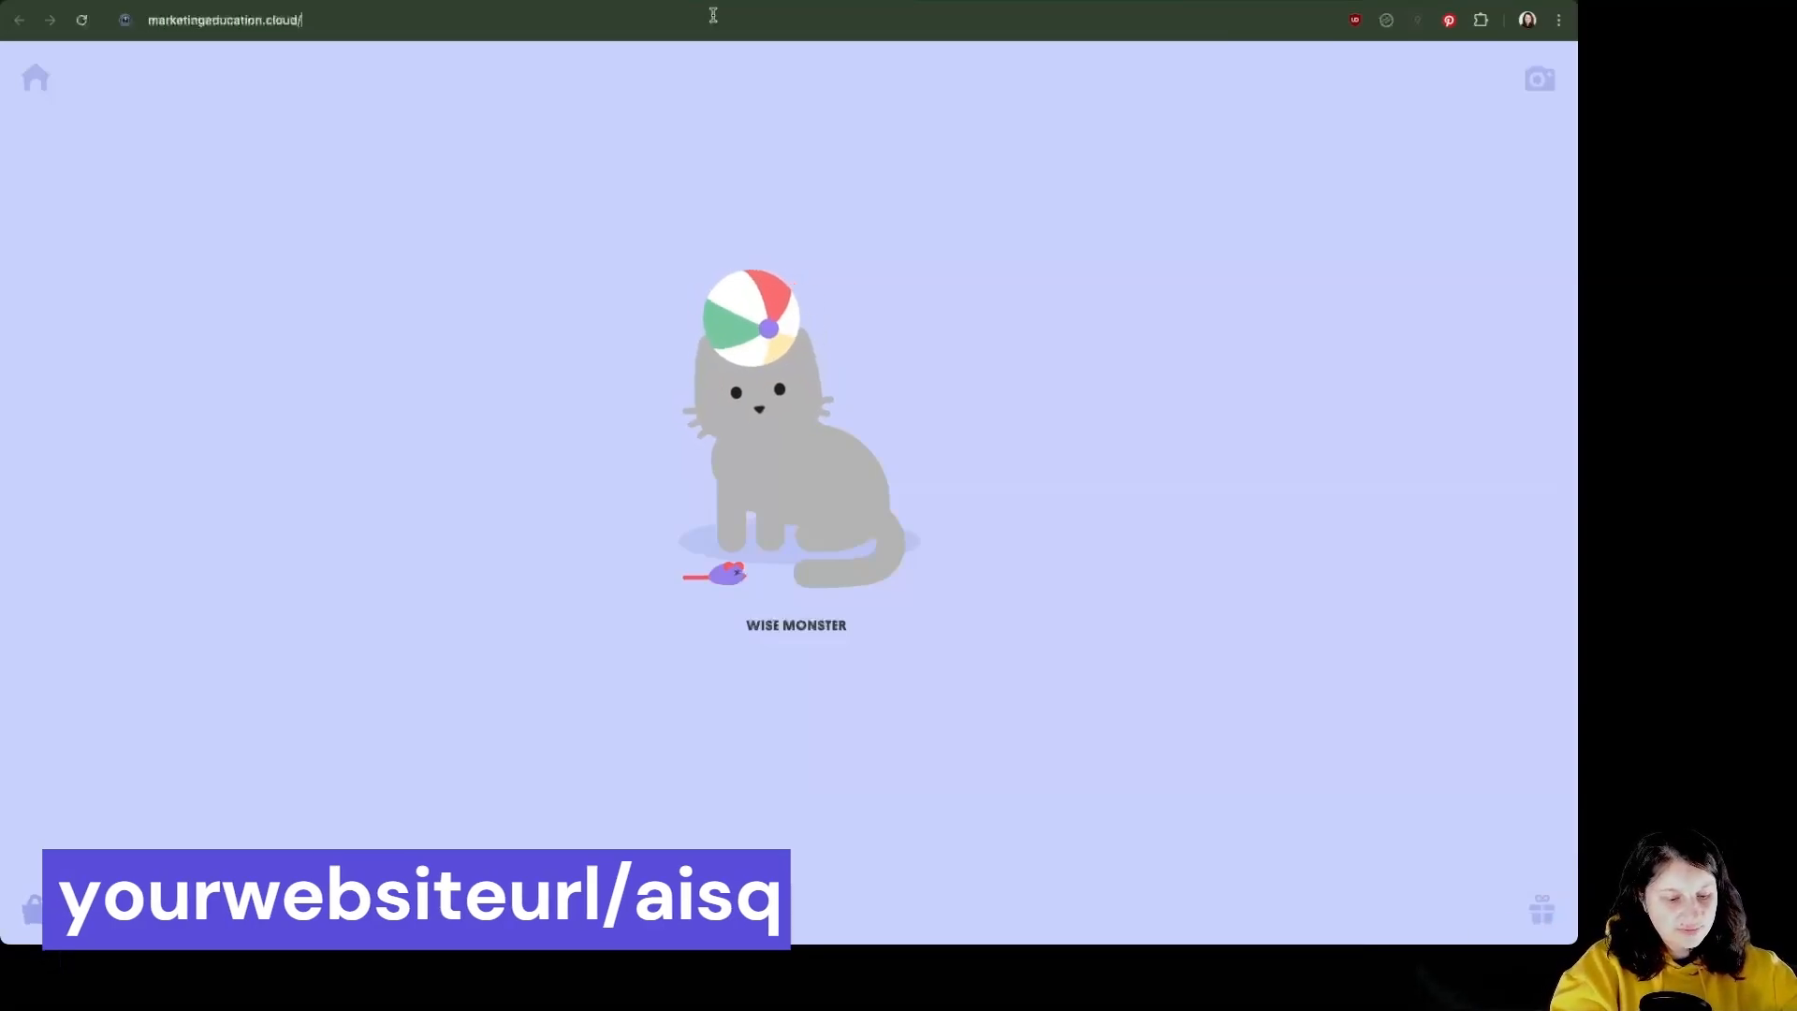
pyautogui.write('wp-admin/')
pyautogui.press('Return')
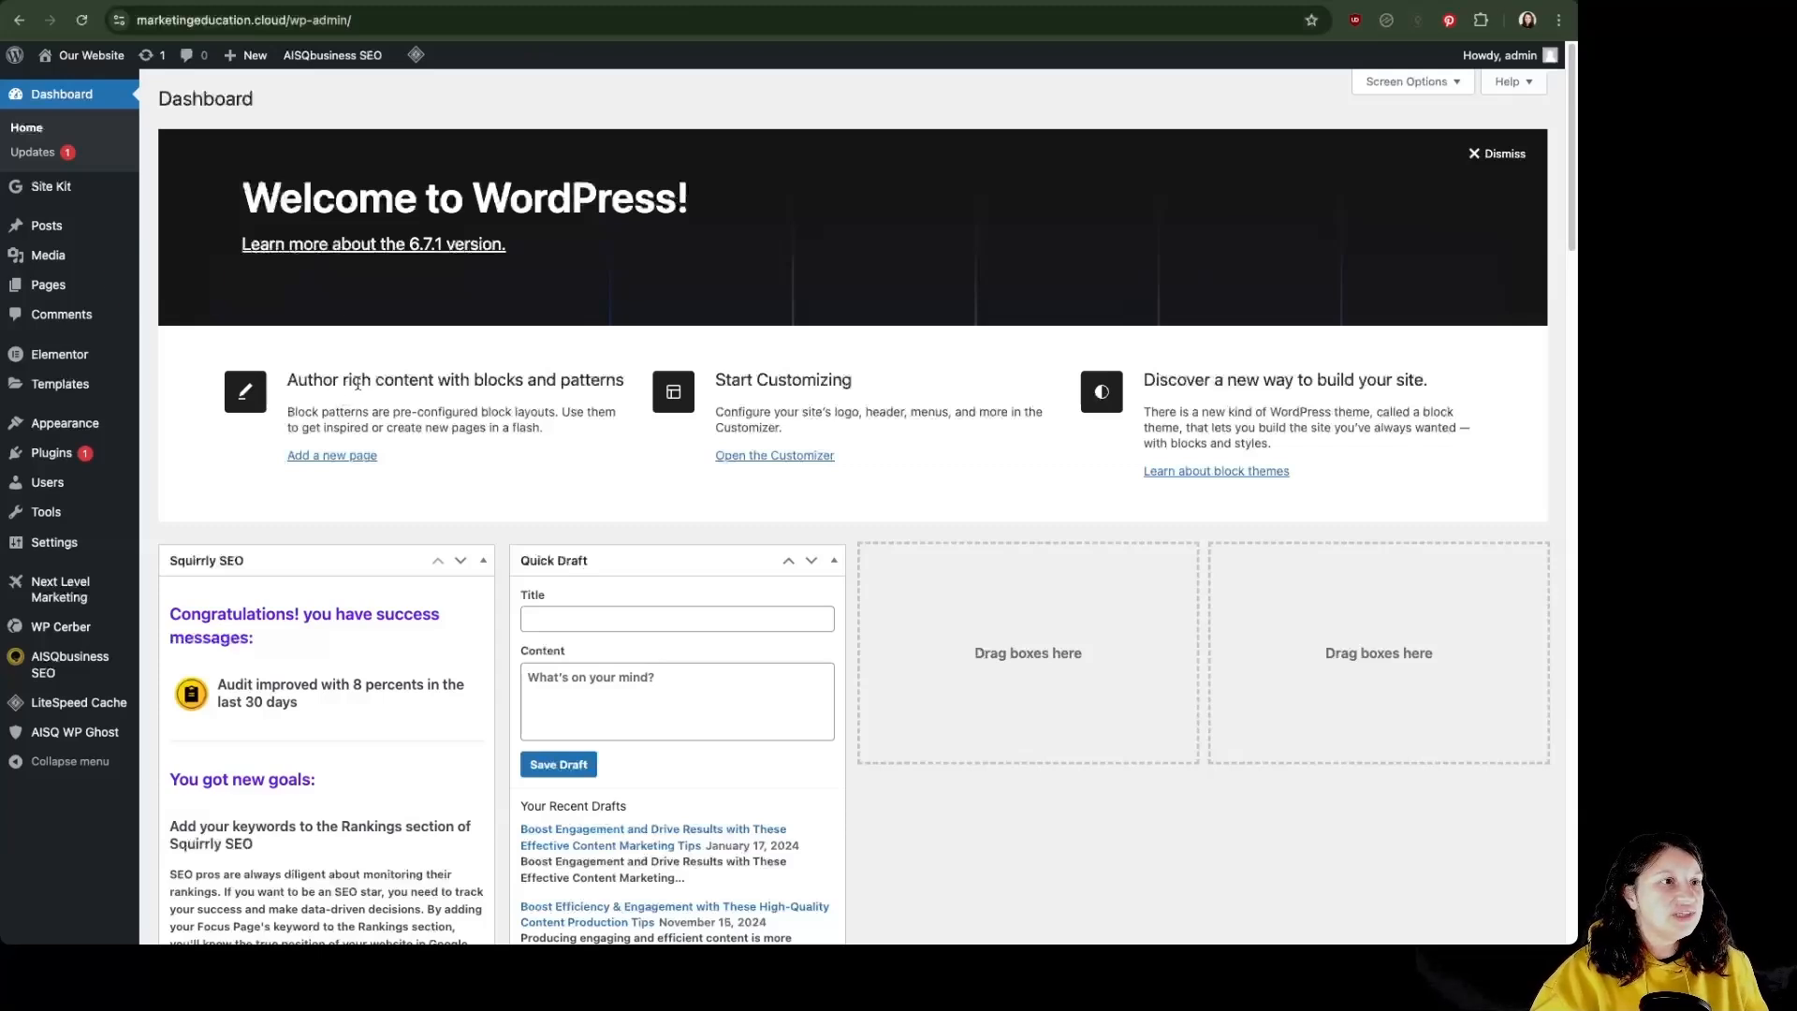
# - Add a new WordPress page titled "Cookie Policy" and save it as a draft
pyautogui.click(48, 285)
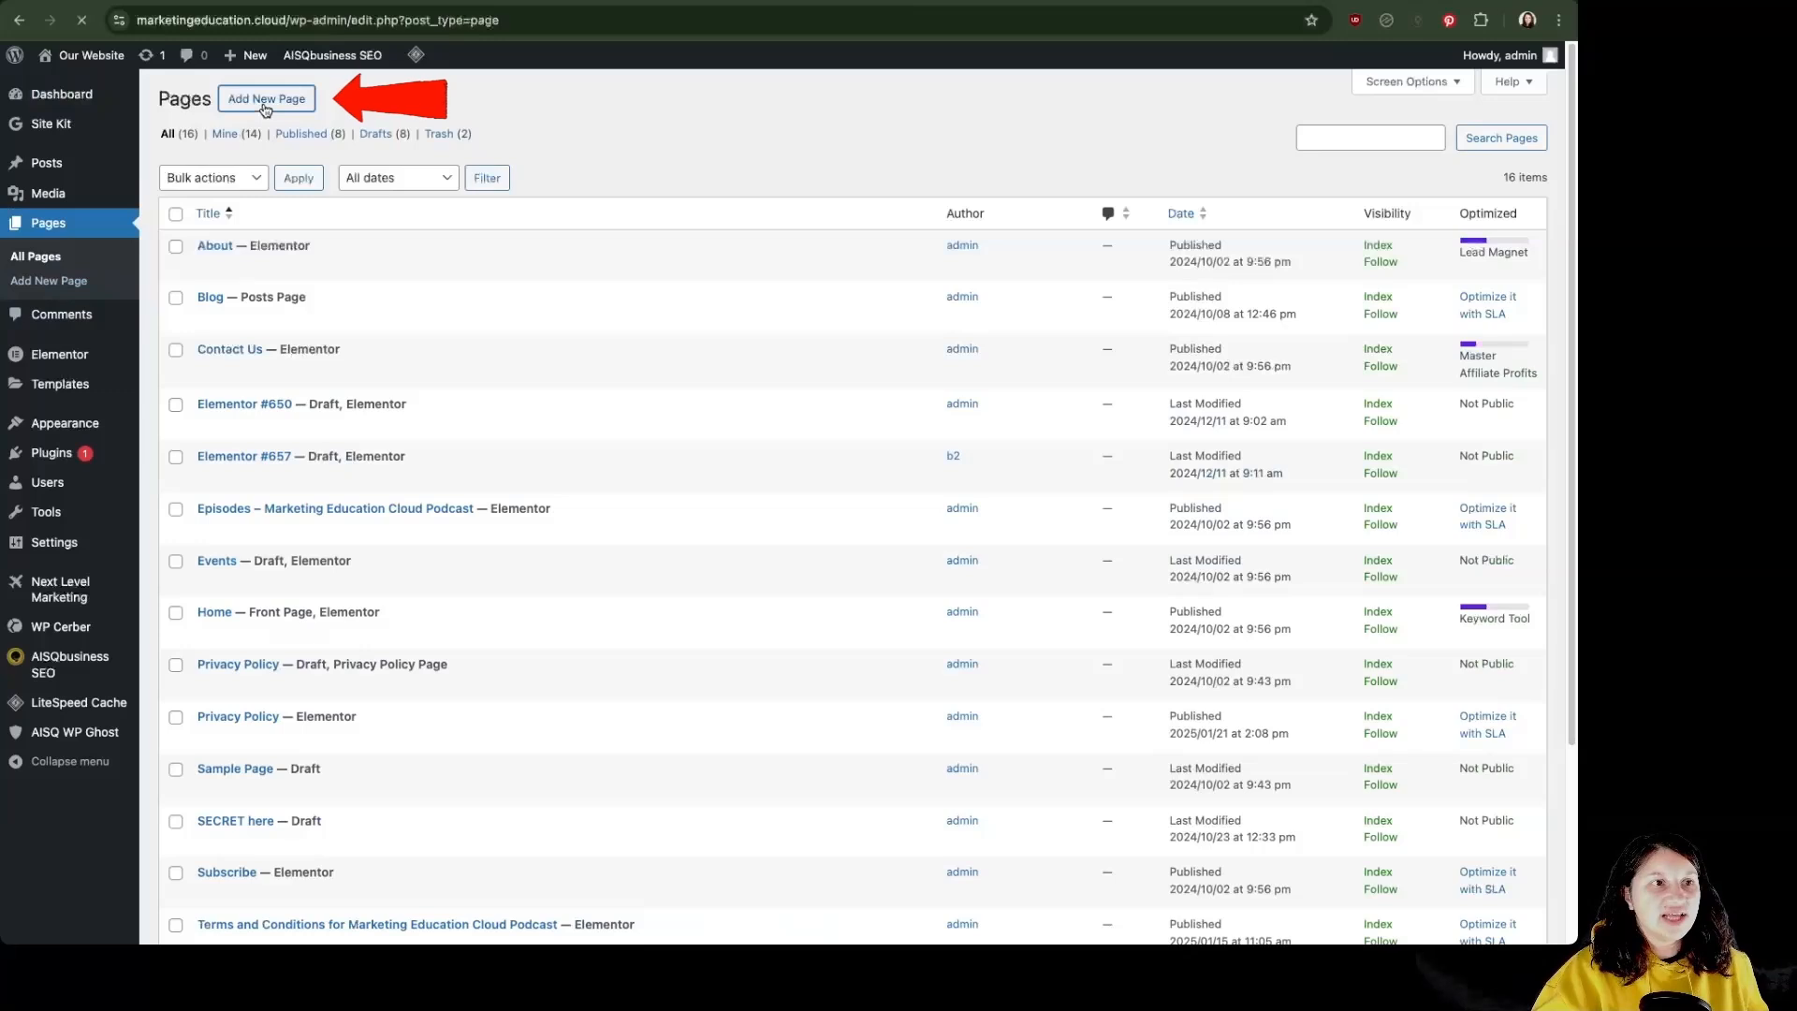
pyautogui.click(266, 101)
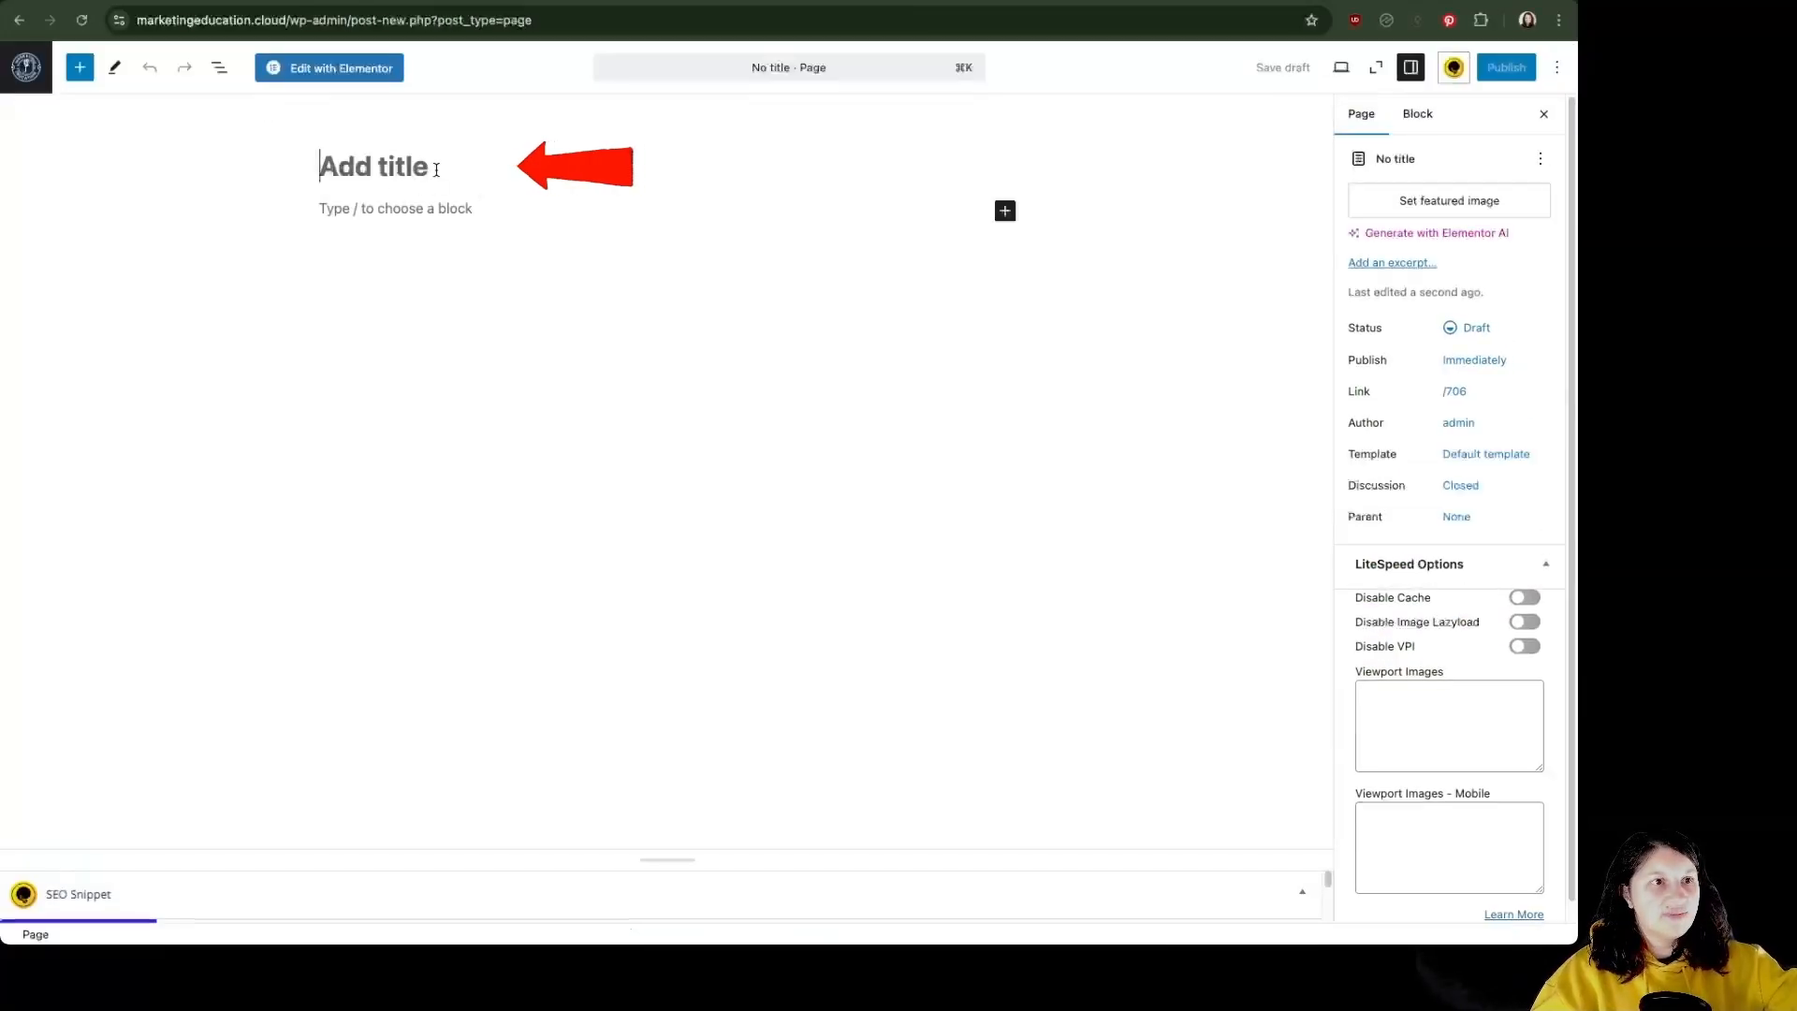
pyautogui.write('Cookie Policy')
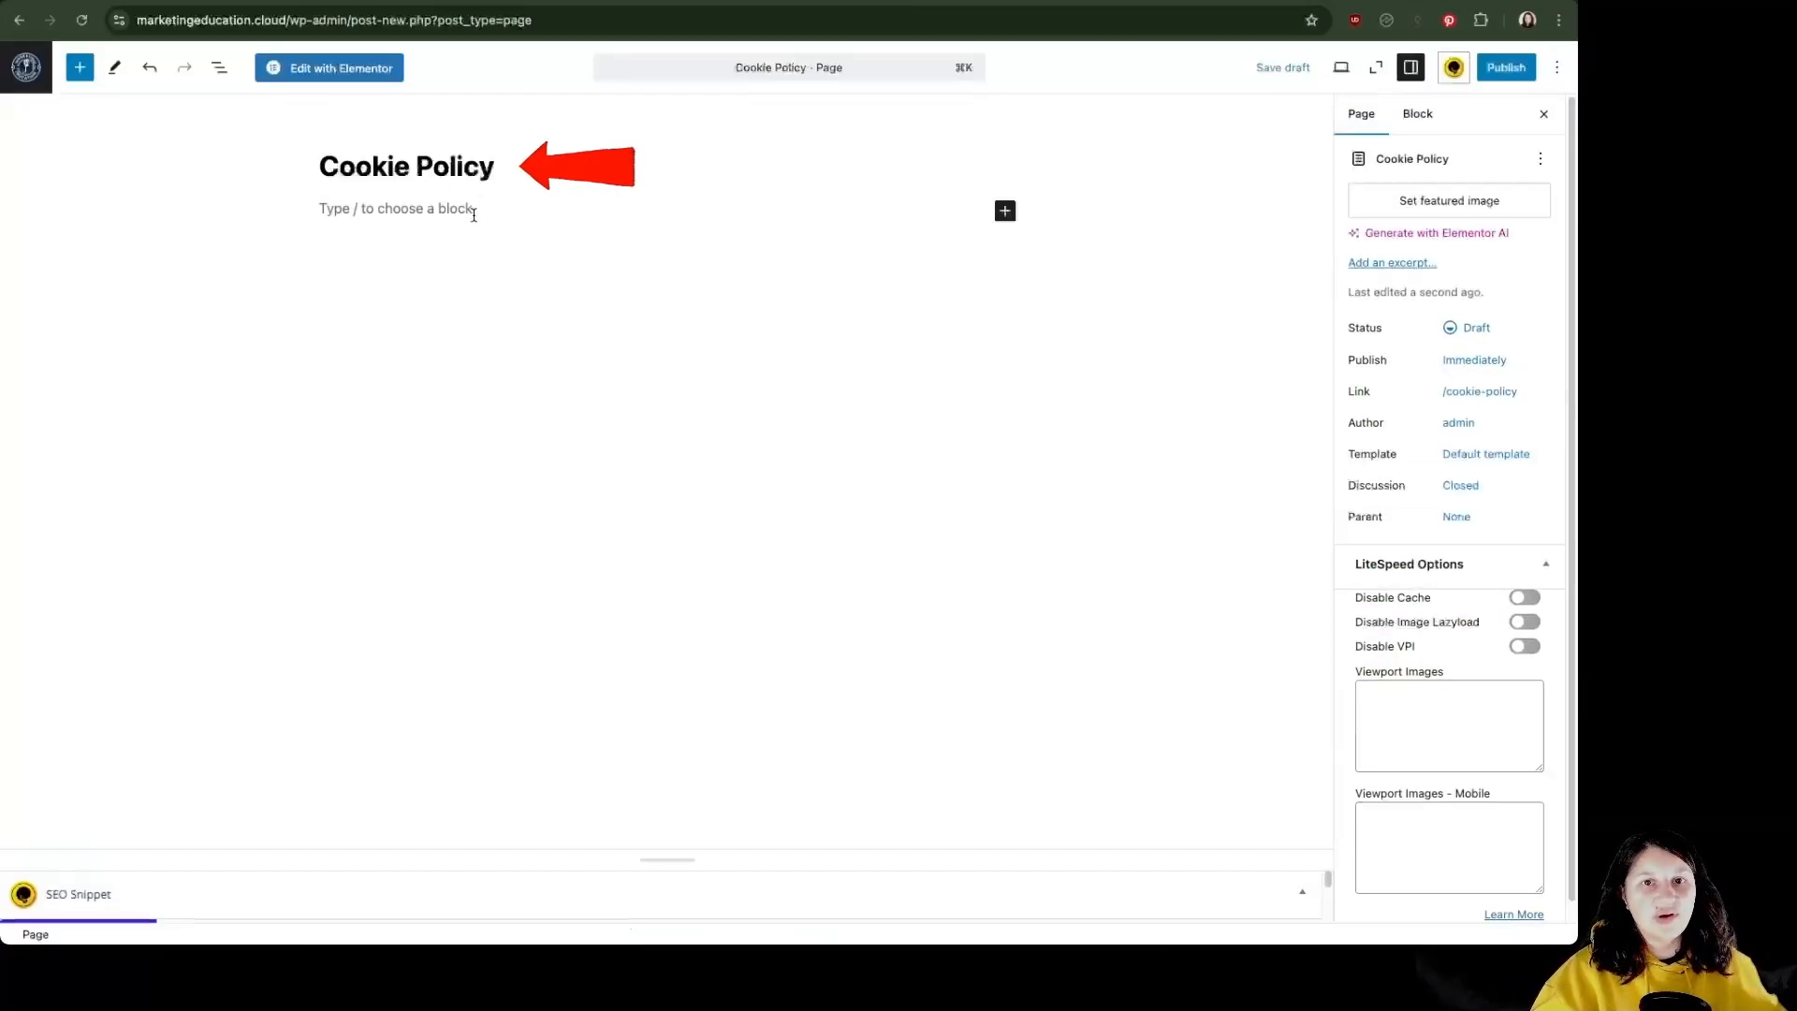
pyautogui.click(473, 210)
pyautogui.click(1278, 68)
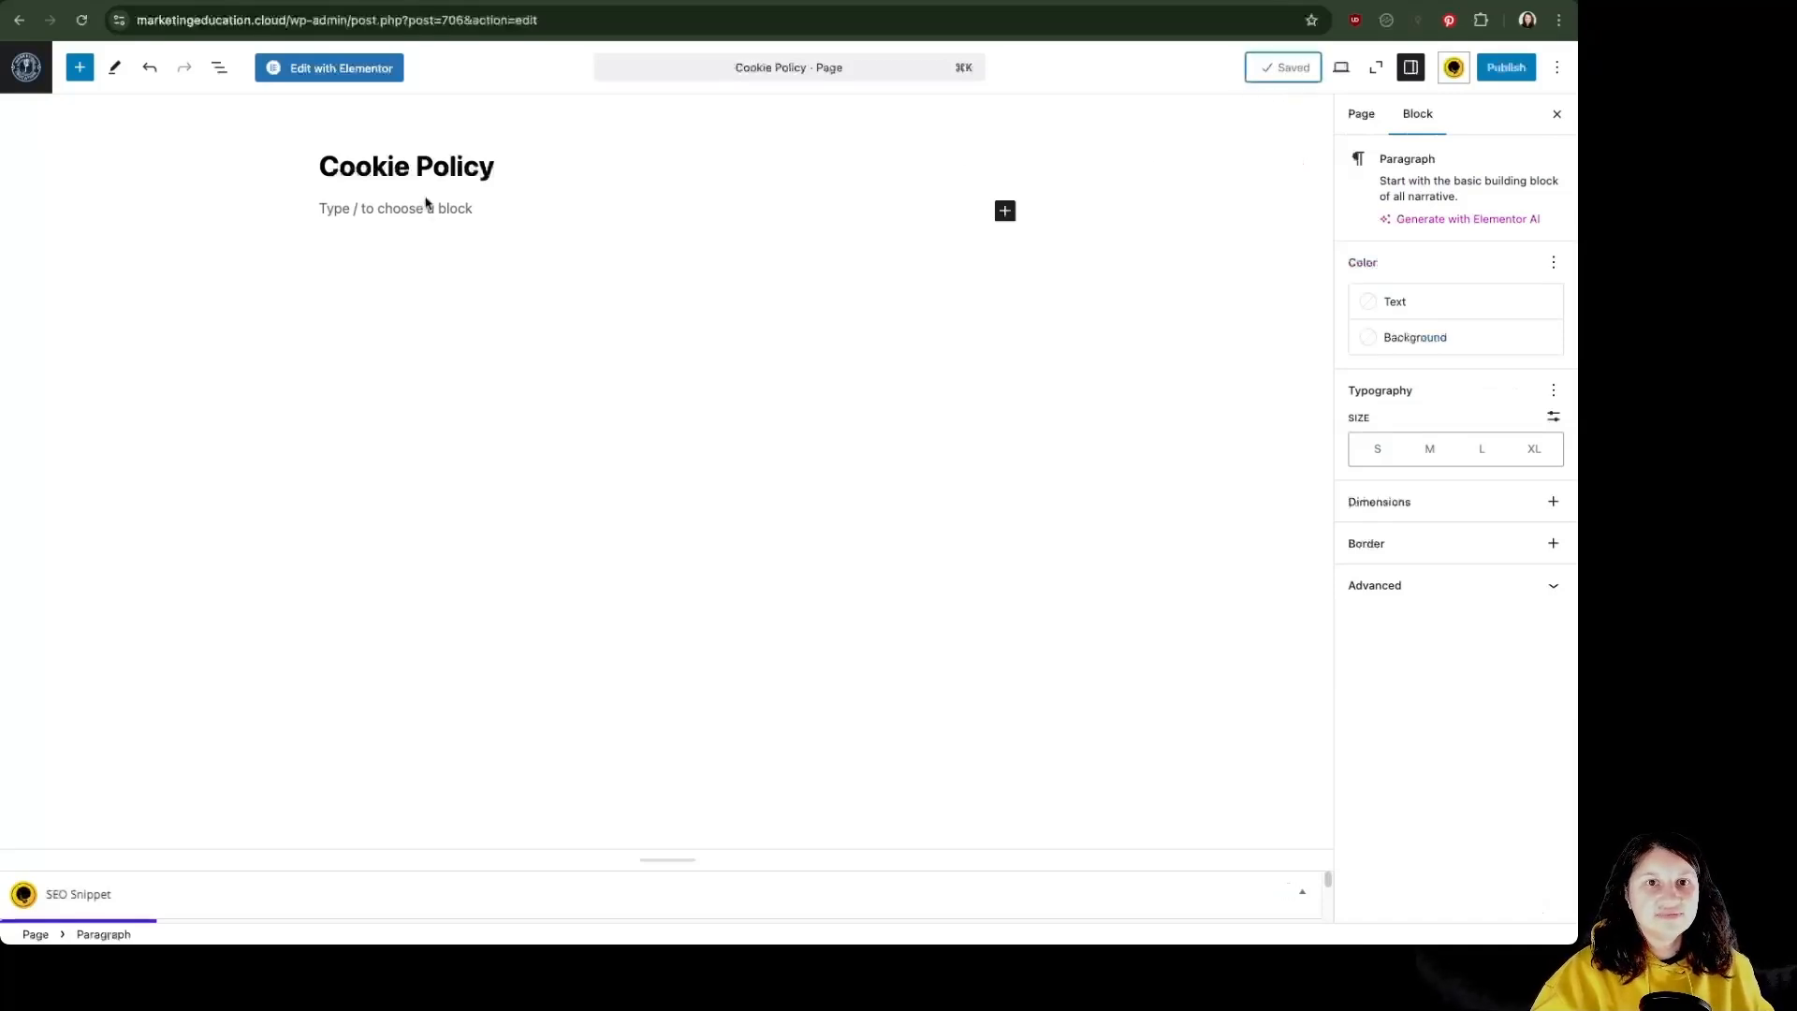
# - Open the Cookie Policy page in Elementor and enable Hide Title in its page settings
pyautogui.click(347, 73)
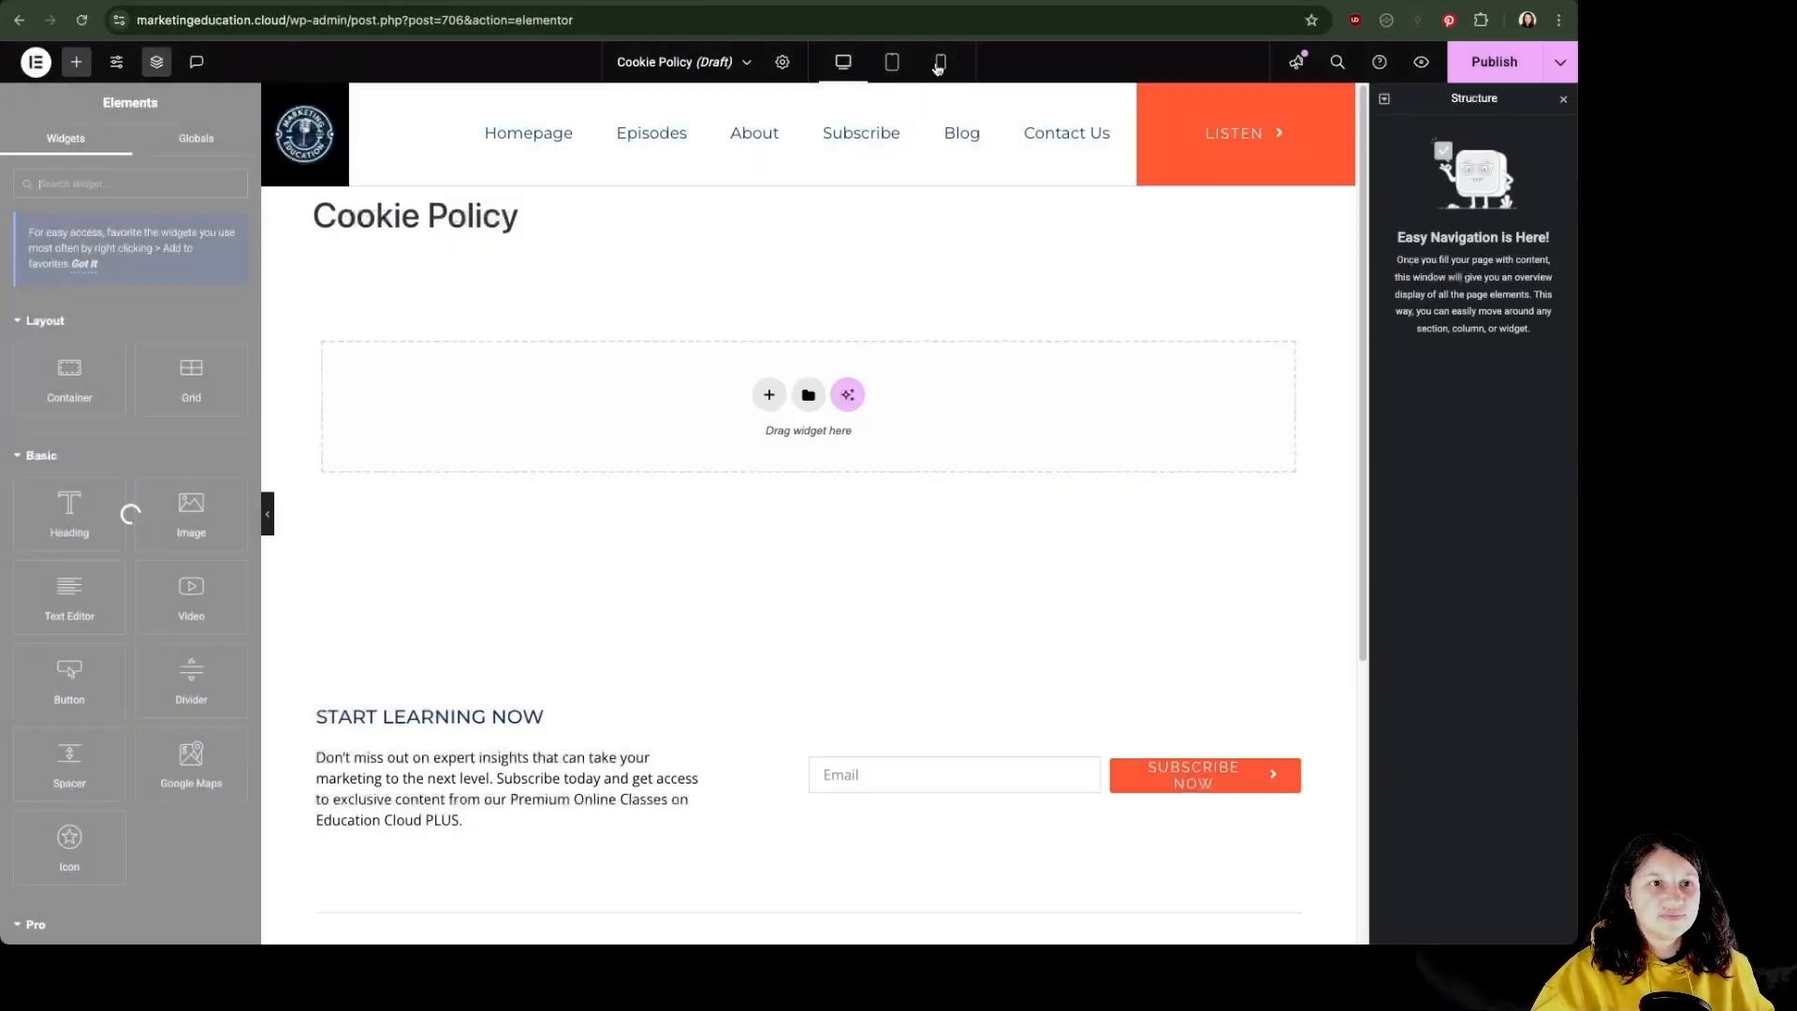
pyautogui.click(781, 62)
pyautogui.click(241, 696)
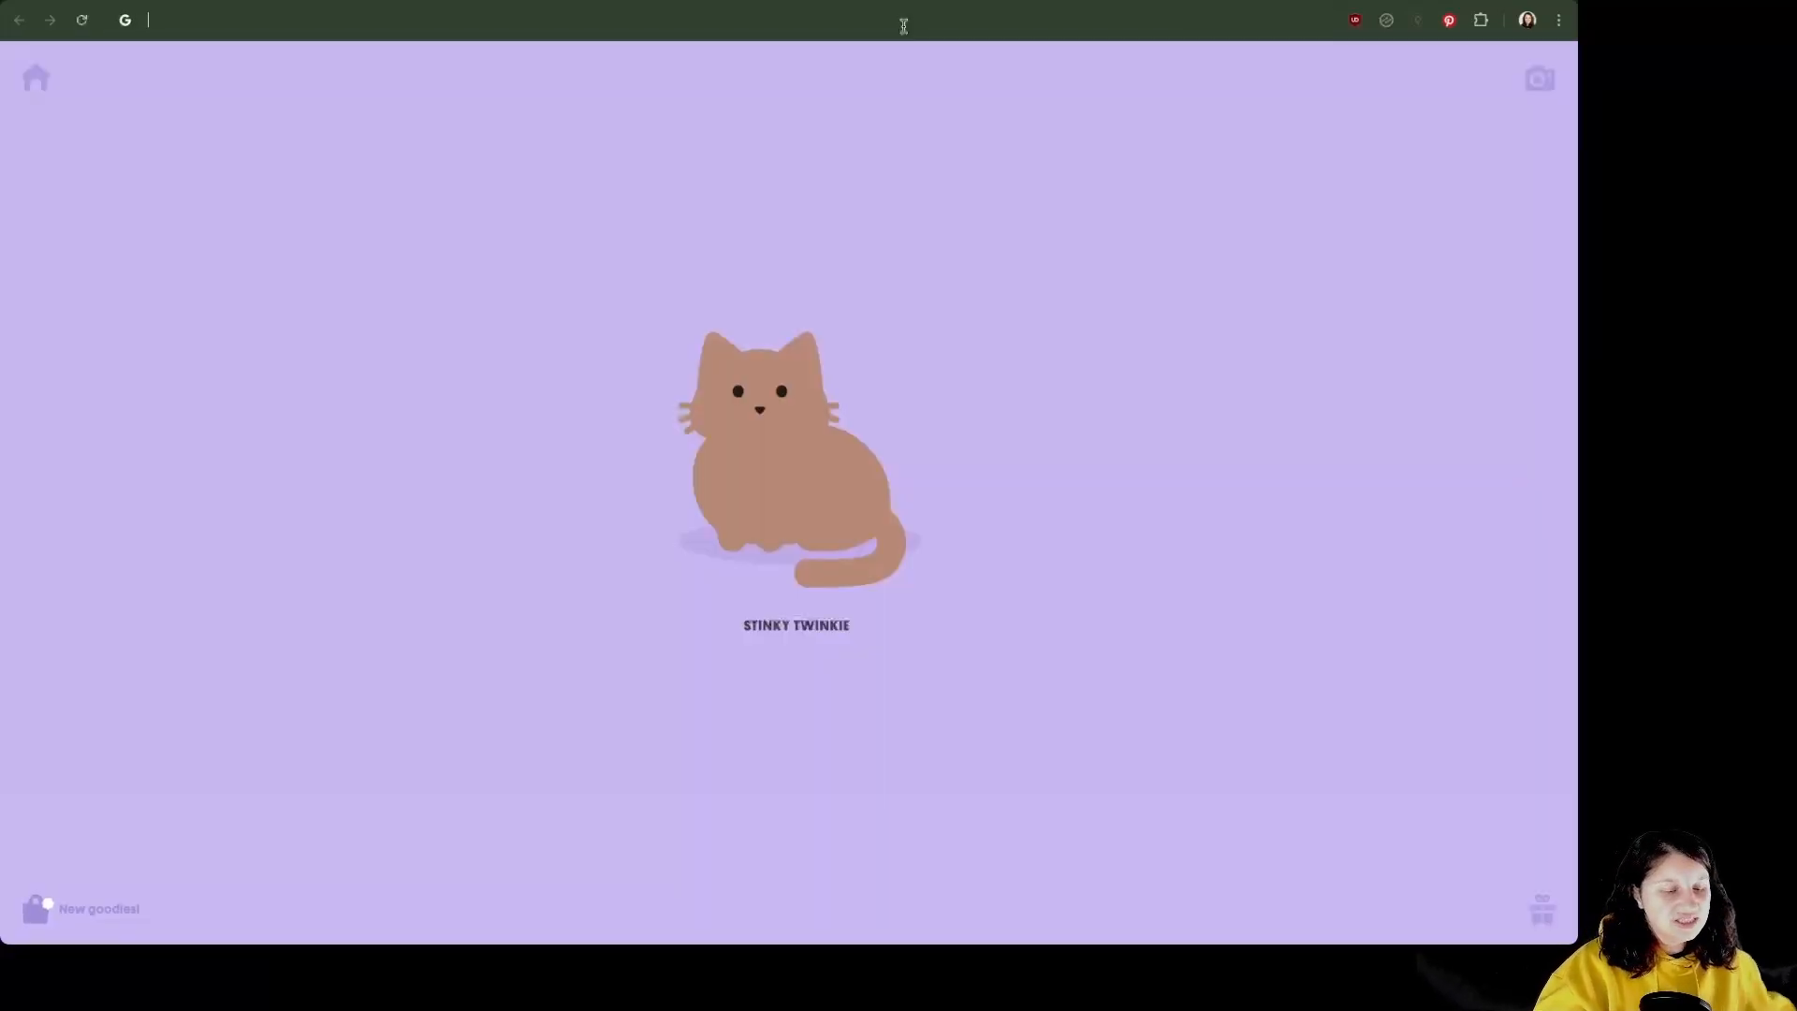
# - Open the Terms and Conditions page of marketingeducation.cloud for editing in Elementor
pyautogui.write('marketingeducation.cloud')
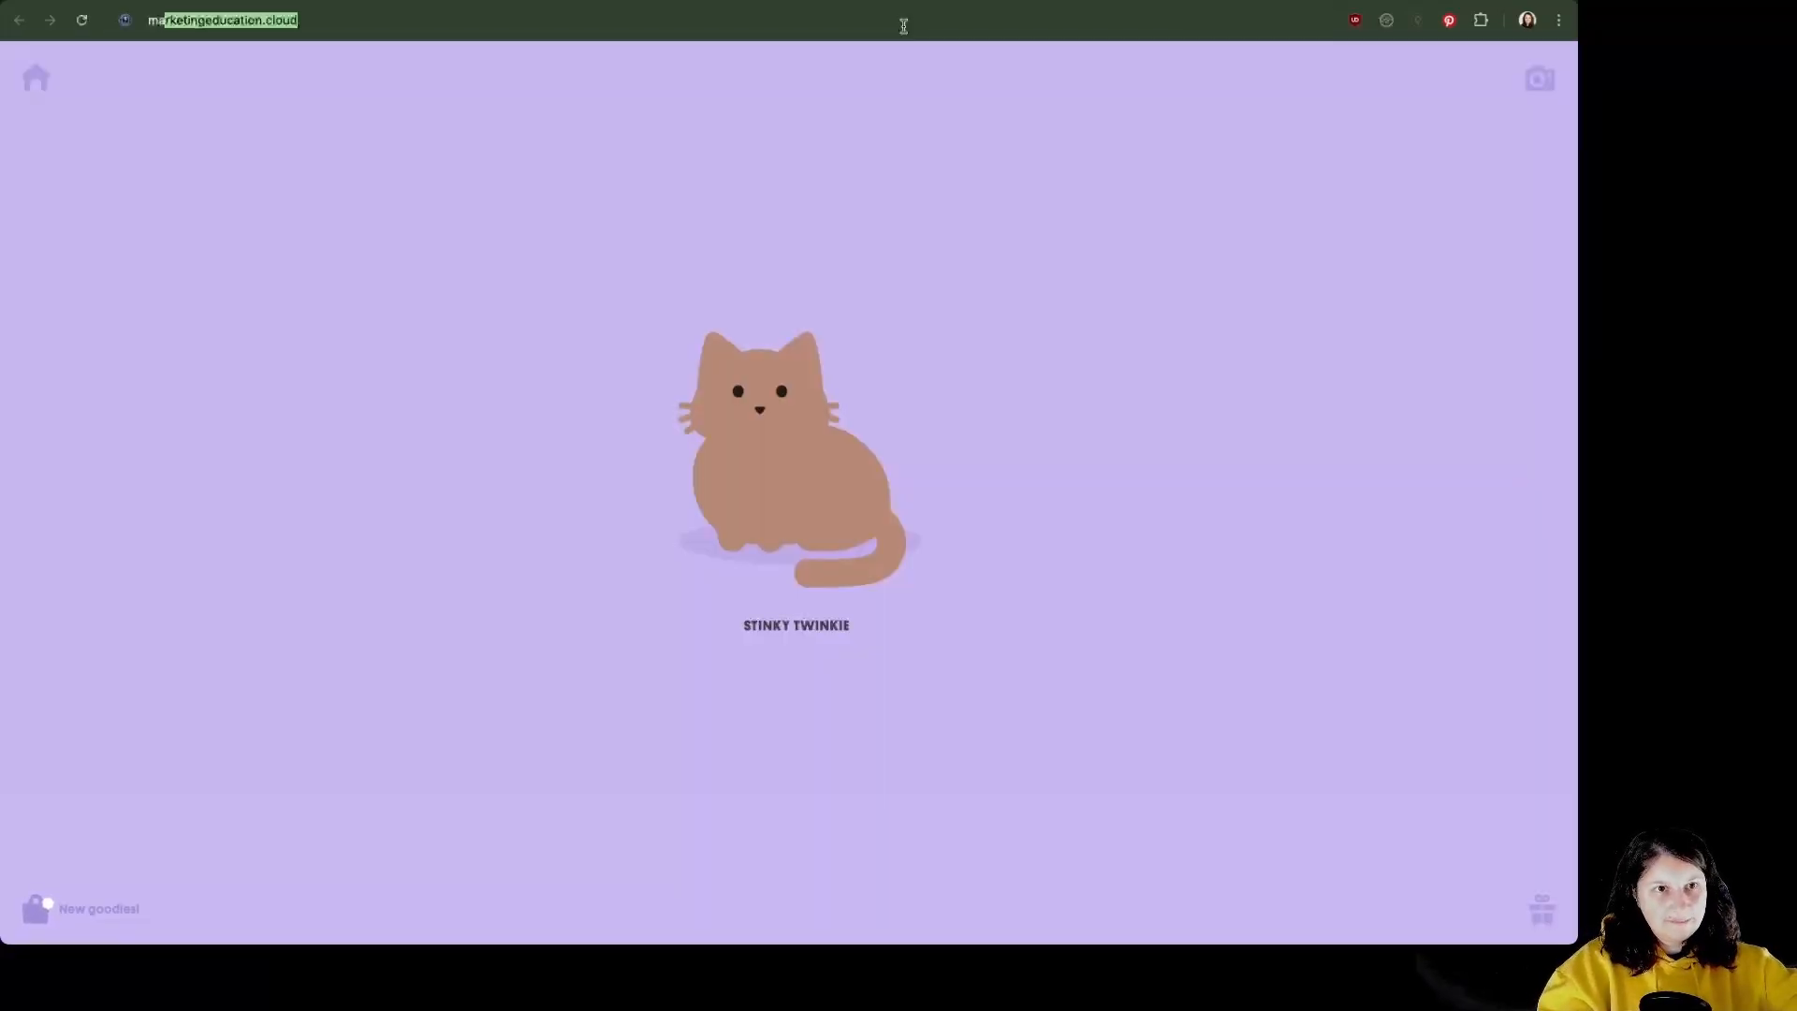
pyautogui.press('Return')
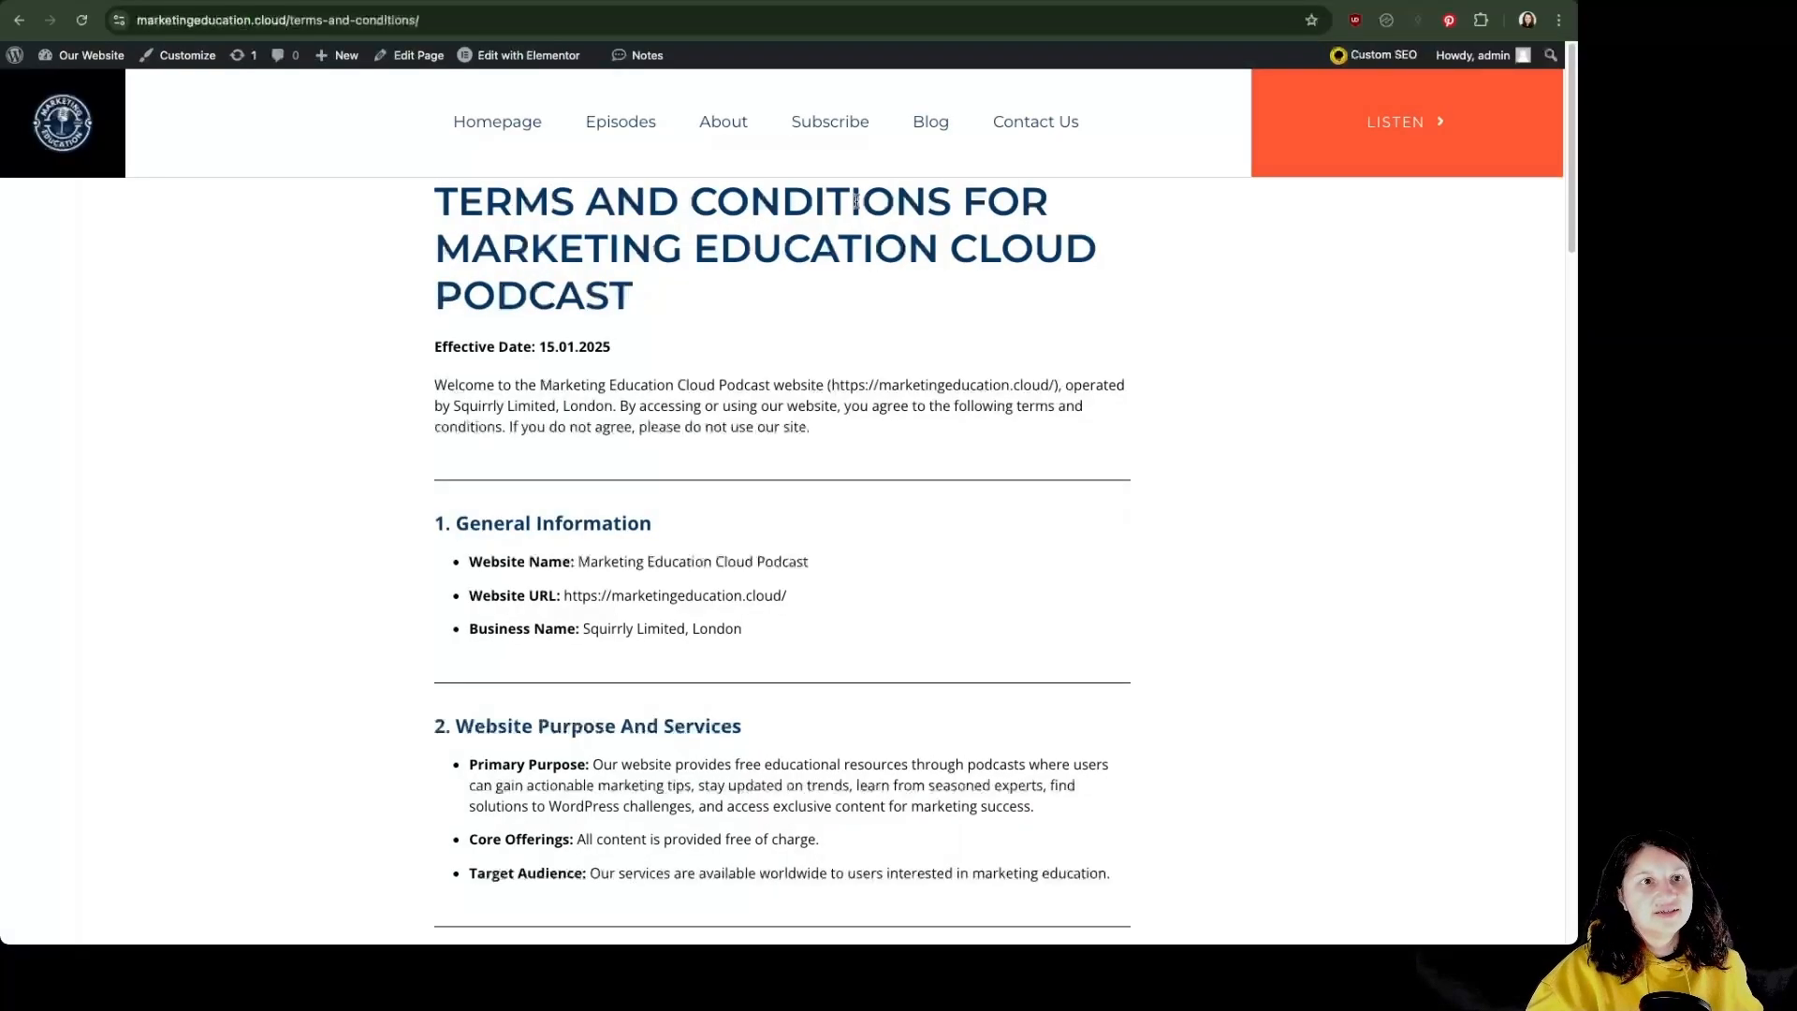
pyautogui.click(527, 59)
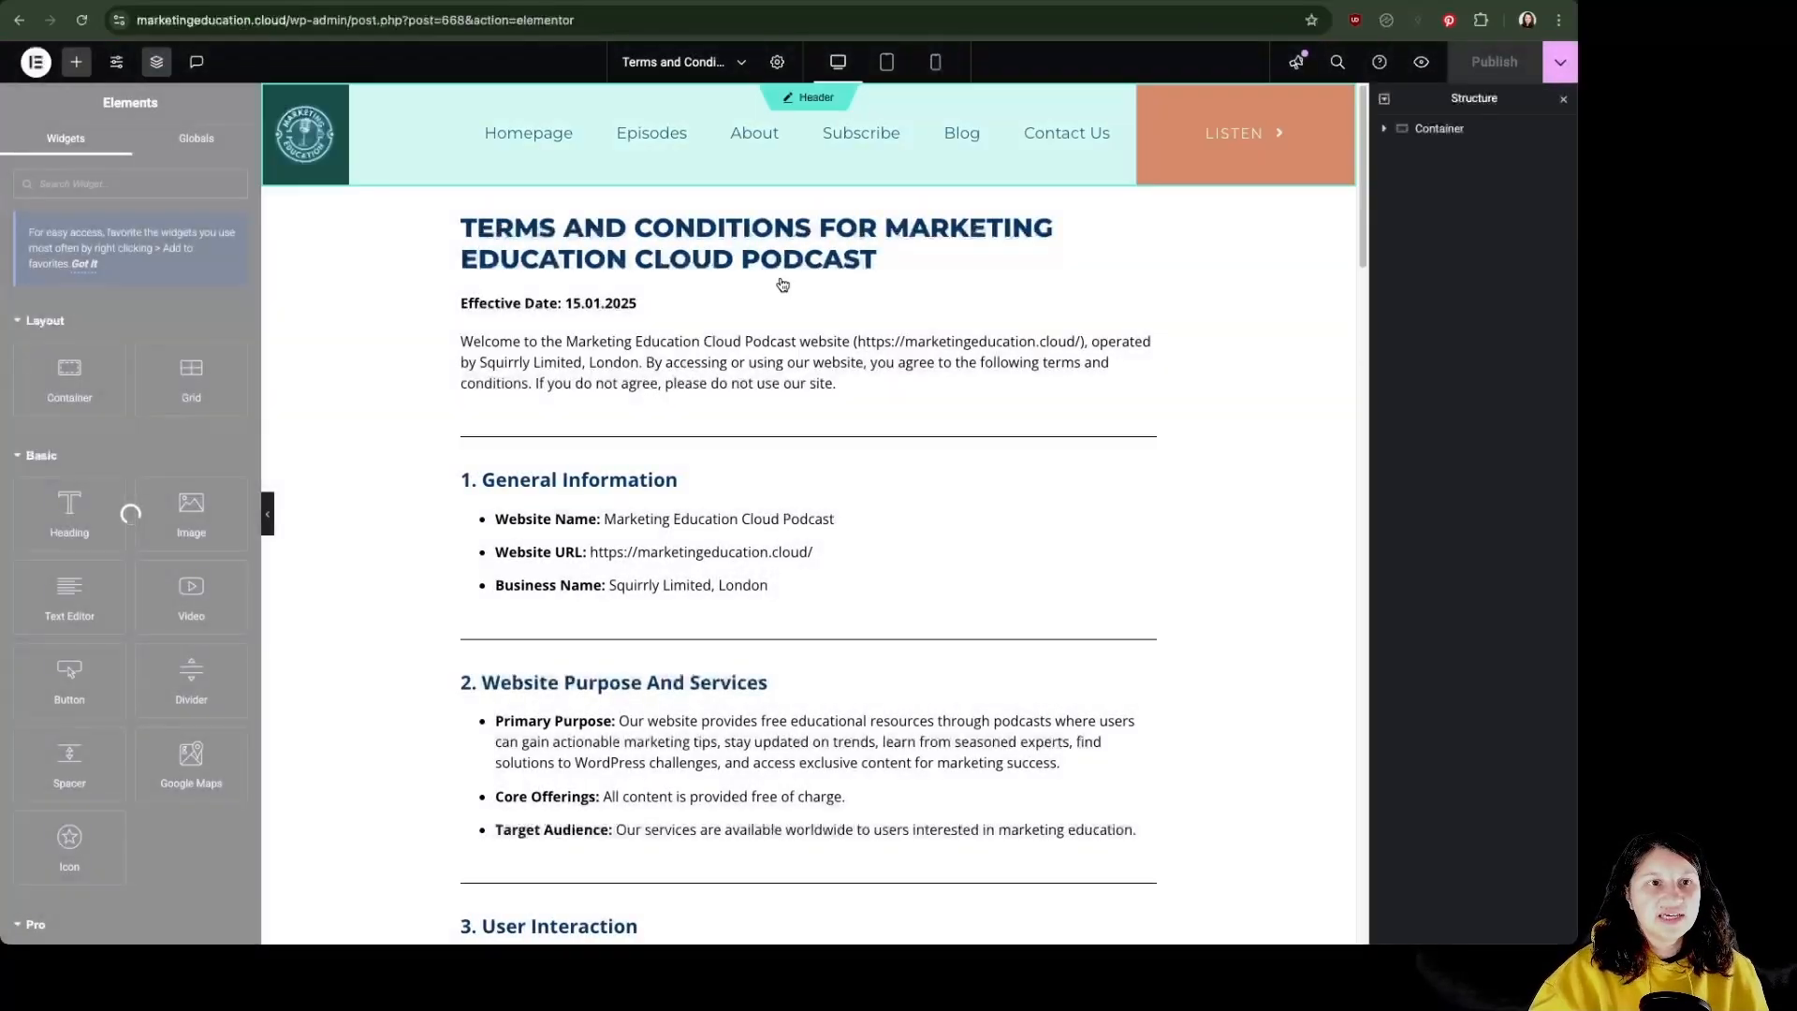
# - Copy the main container of the Terms and Conditions page and paste it into the empty Cookie Policy page
pyautogui.moveTo(809, 186)
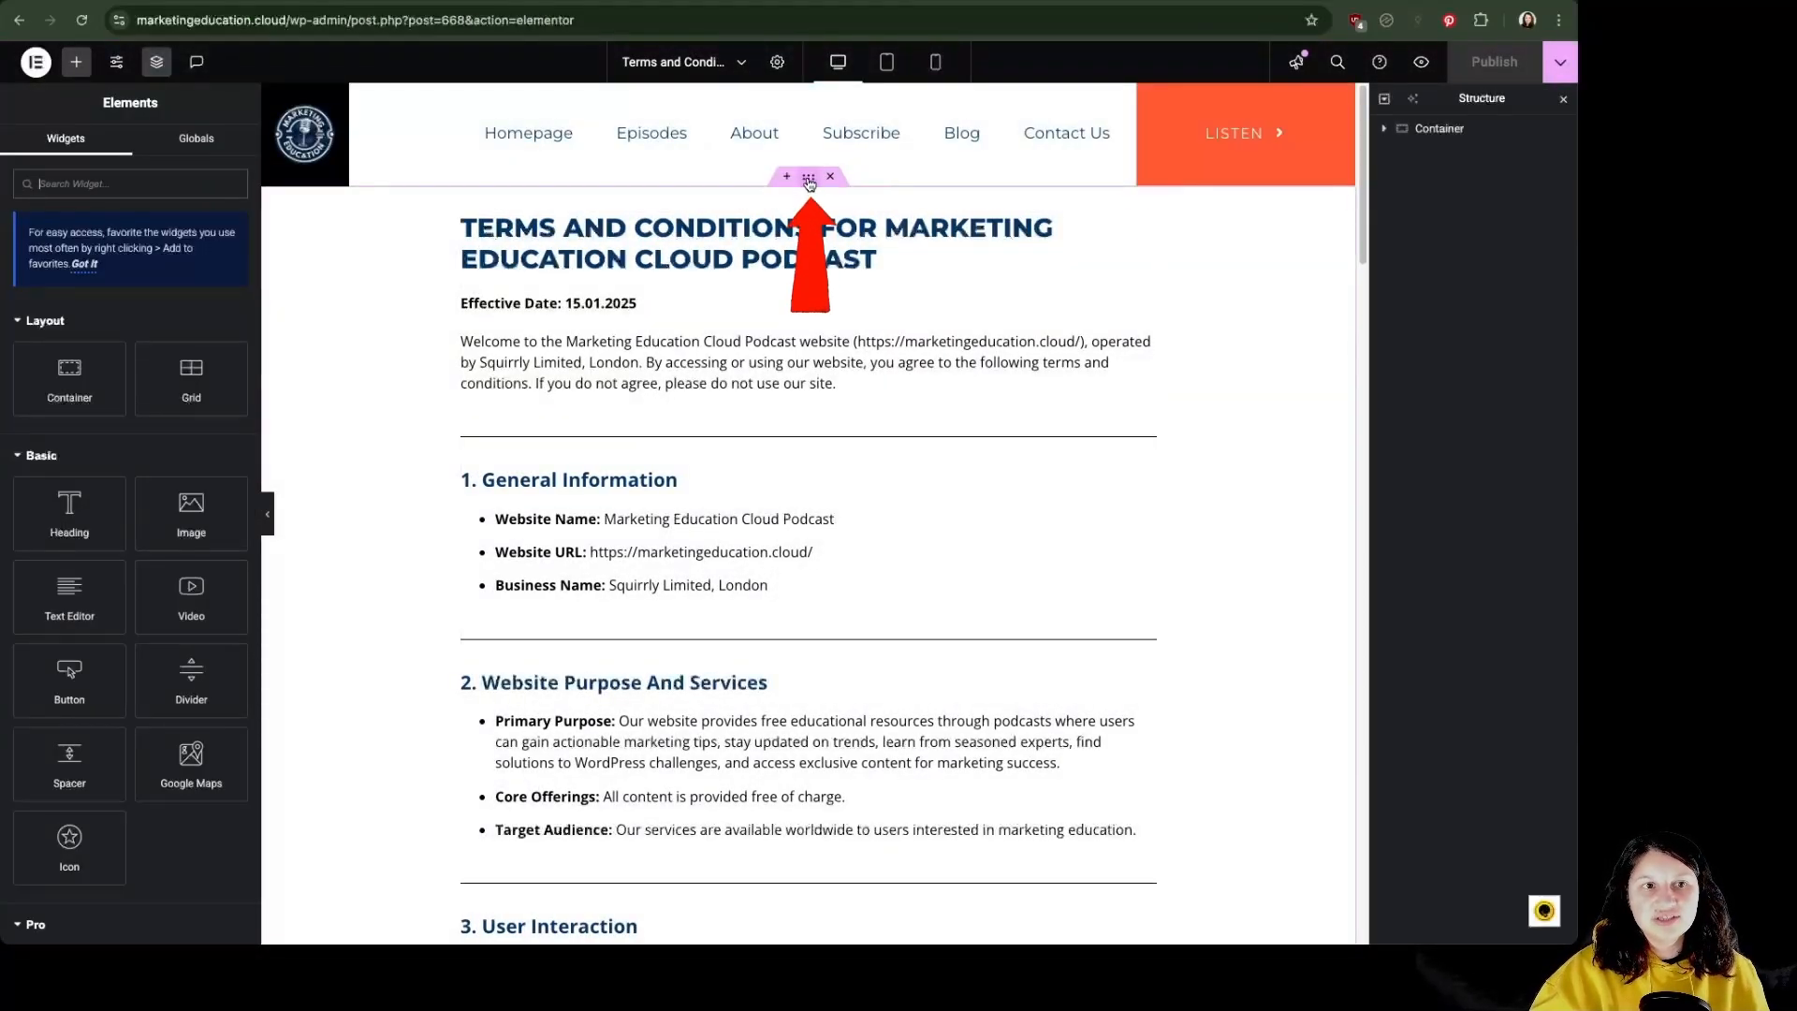
pyautogui.rightClick(809, 181)
pyautogui.click(840, 299)
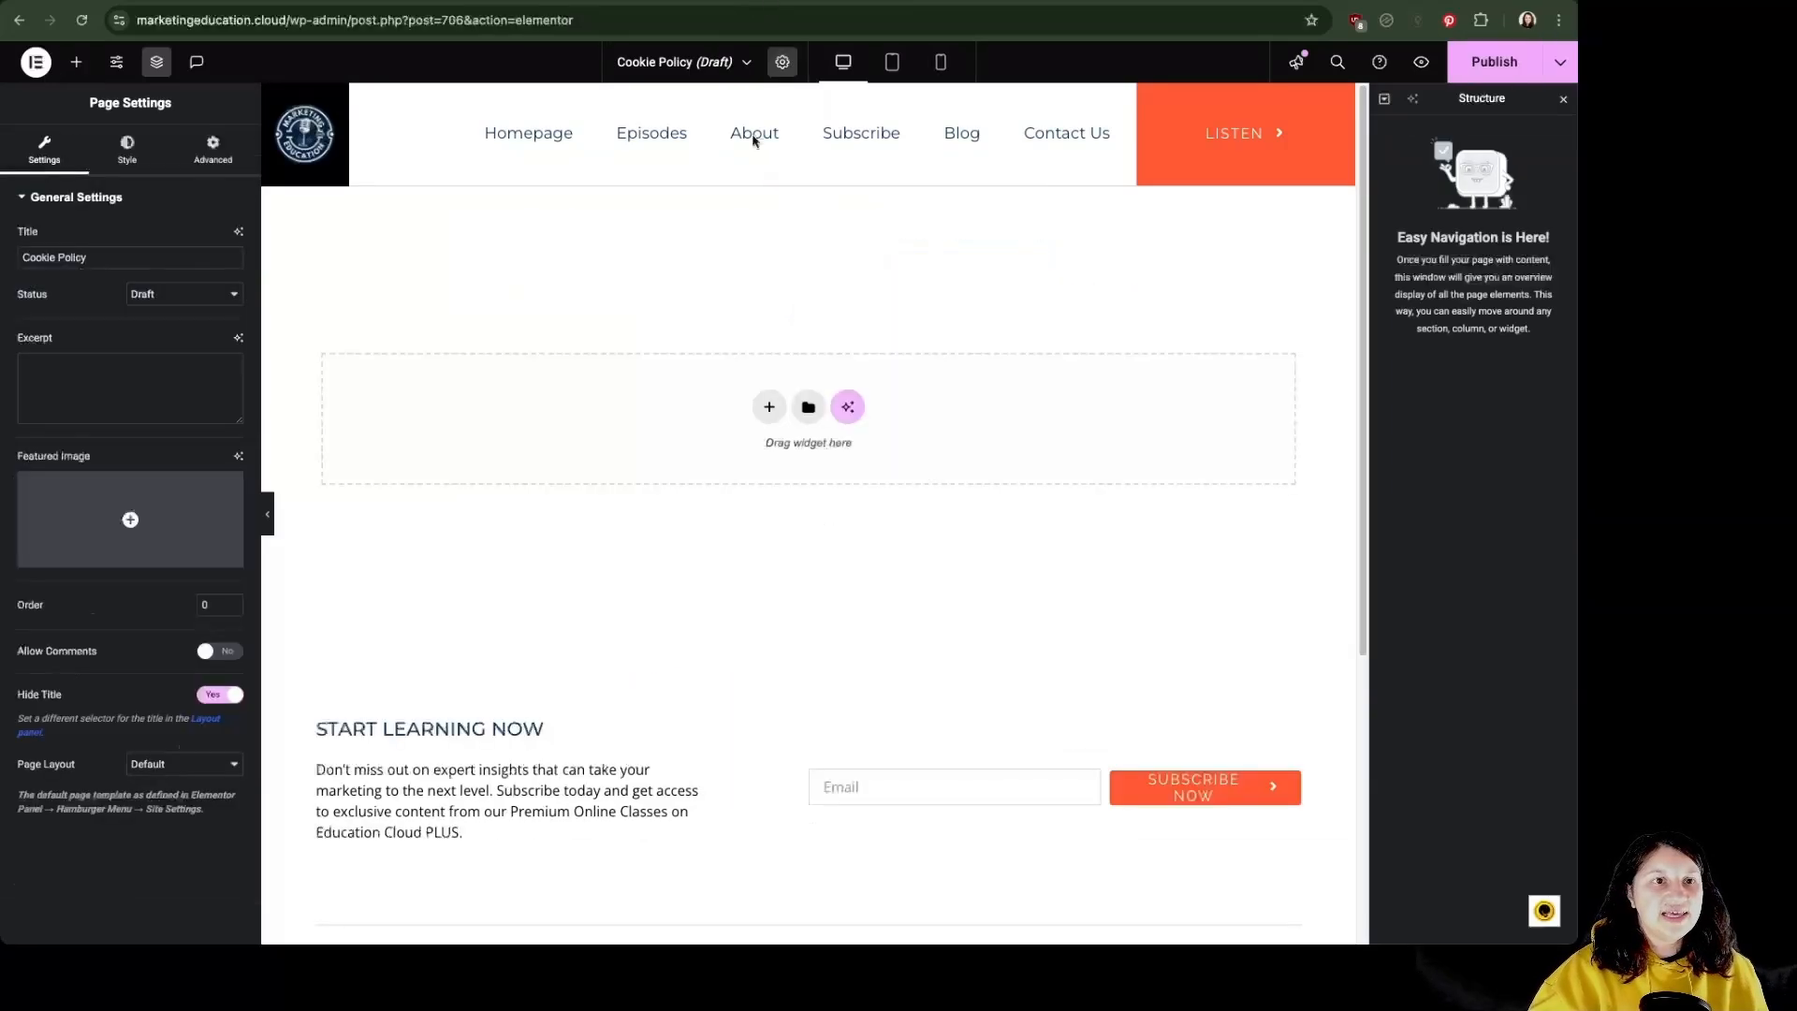
pyautogui.rightClick(638, 414)
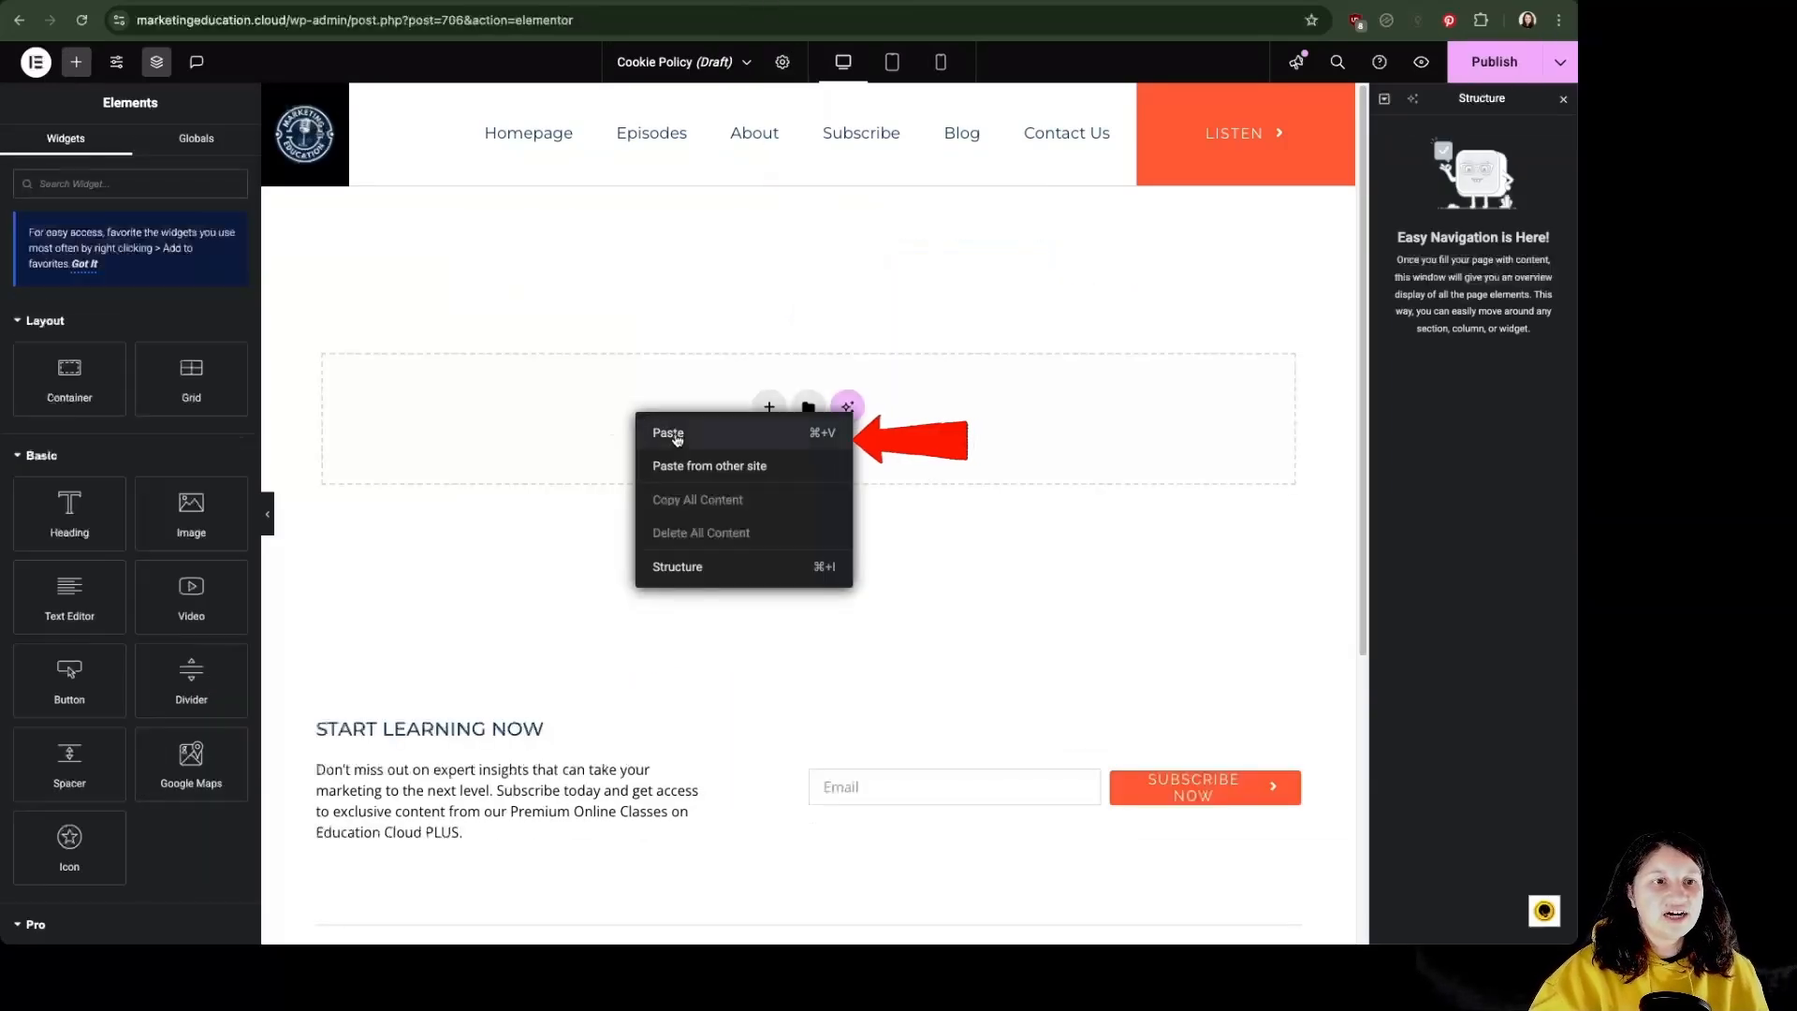
pyautogui.click(670, 433)
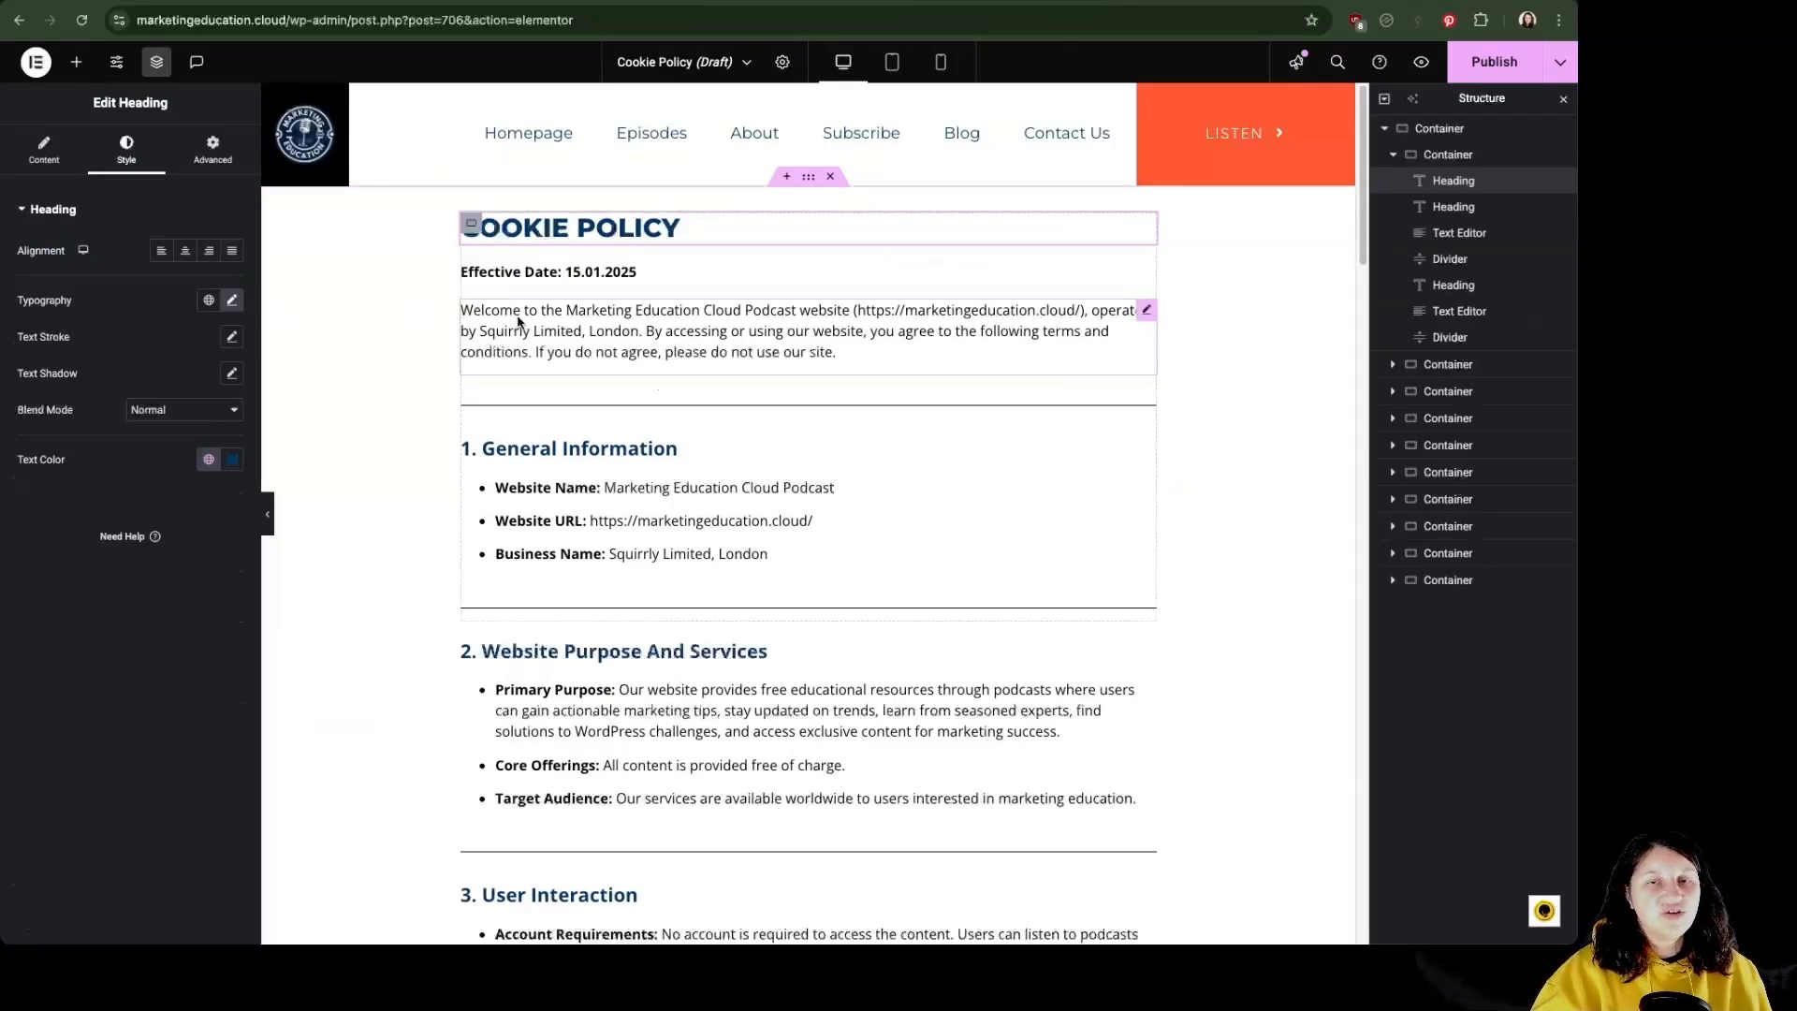
# - Review the global typography options of the Cookie Policy heading and the Global Fonts in the site settings
pyautogui.click(209, 302)
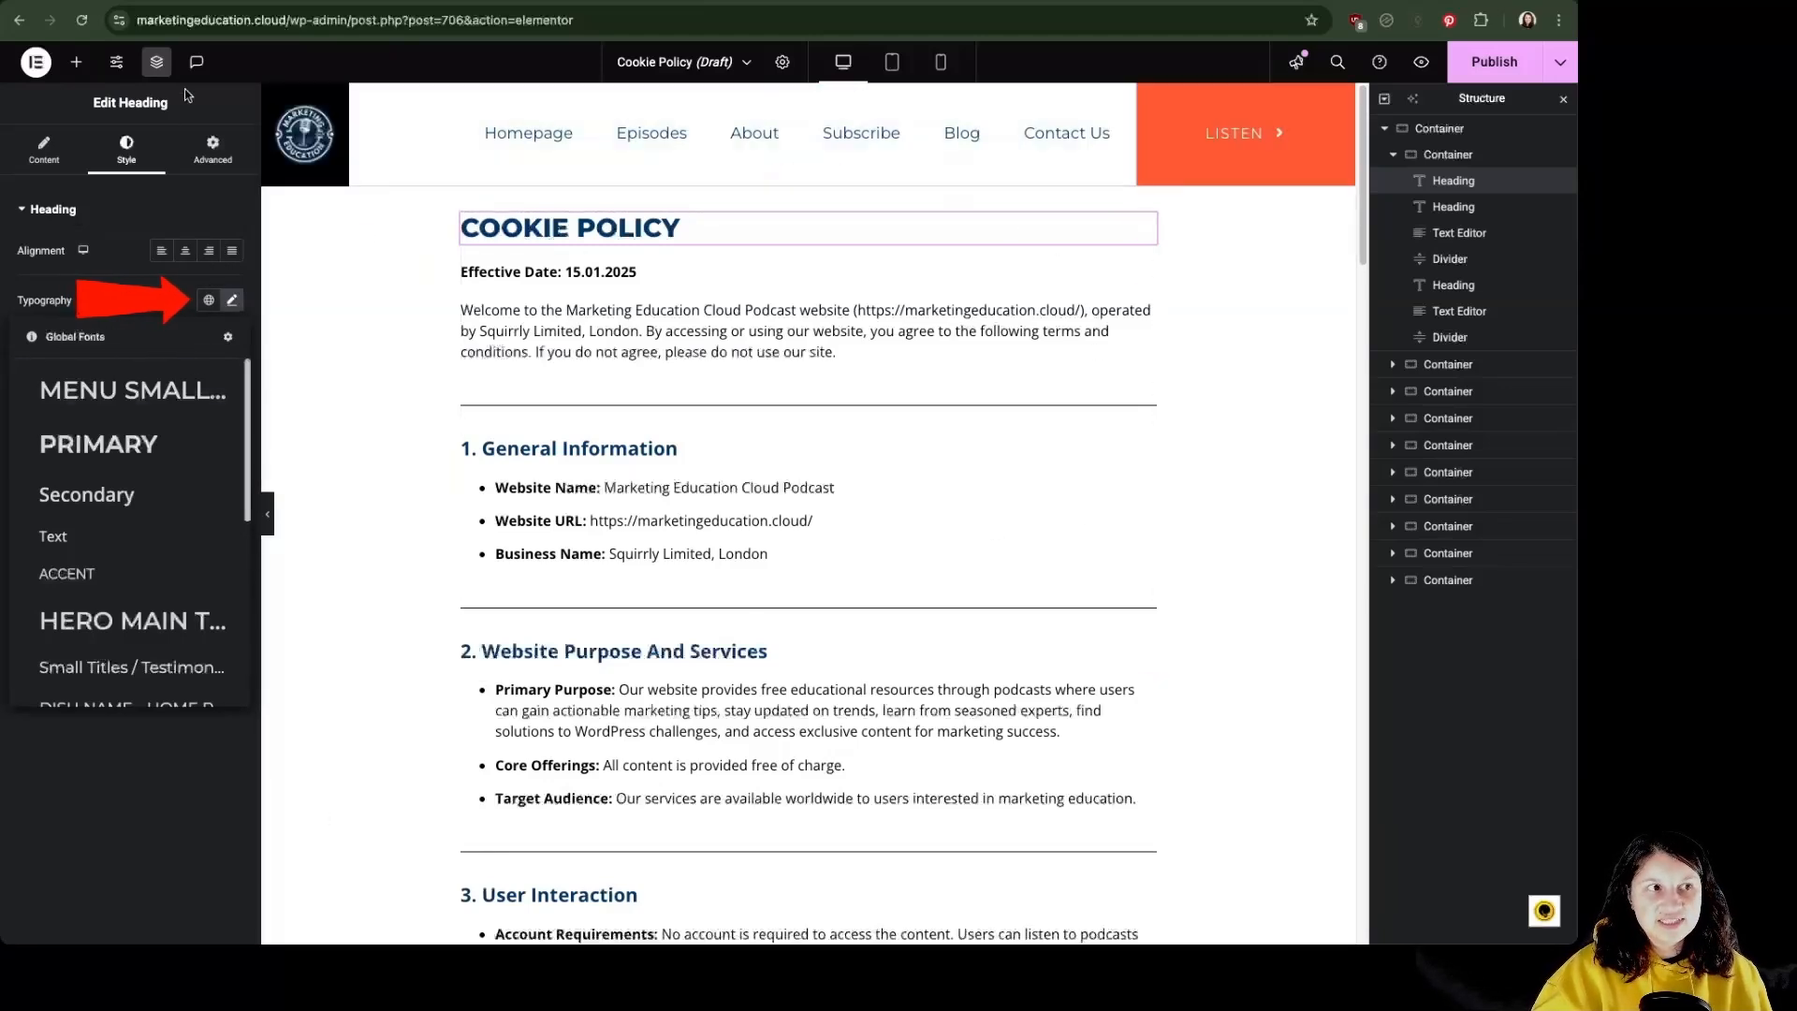
pyautogui.click(230, 340)
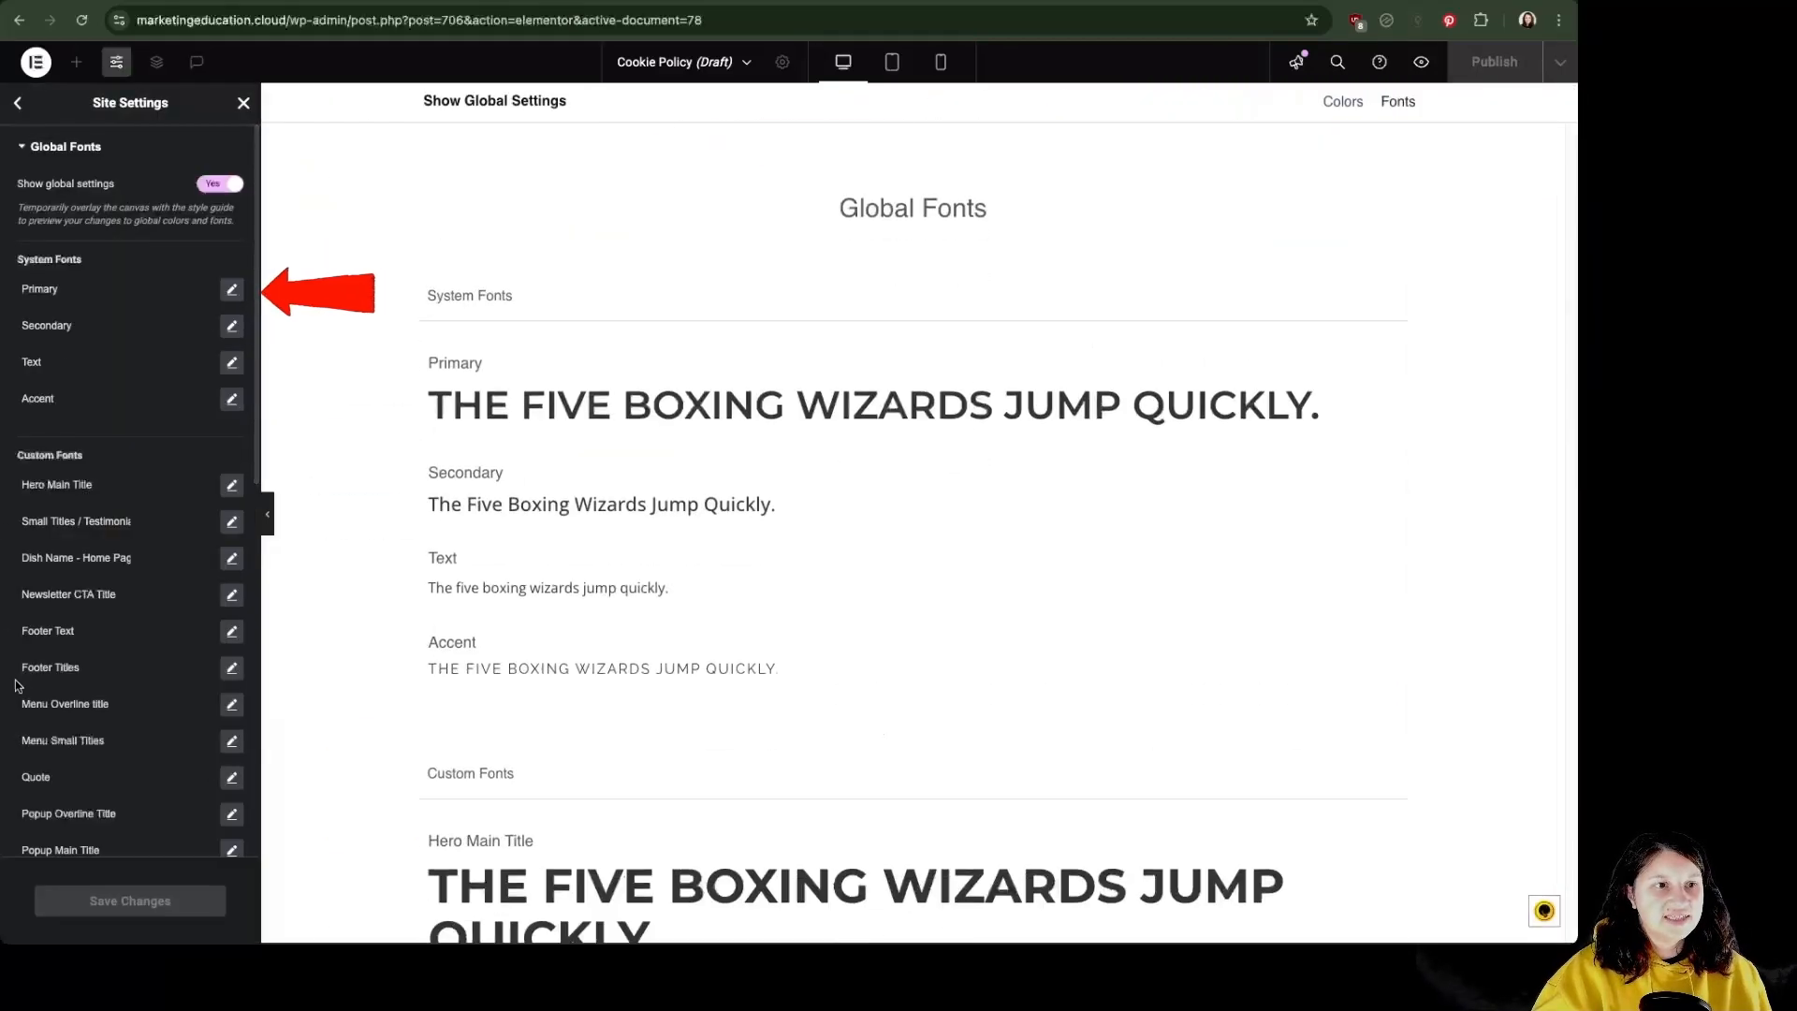
pyautogui.click(117, 64)
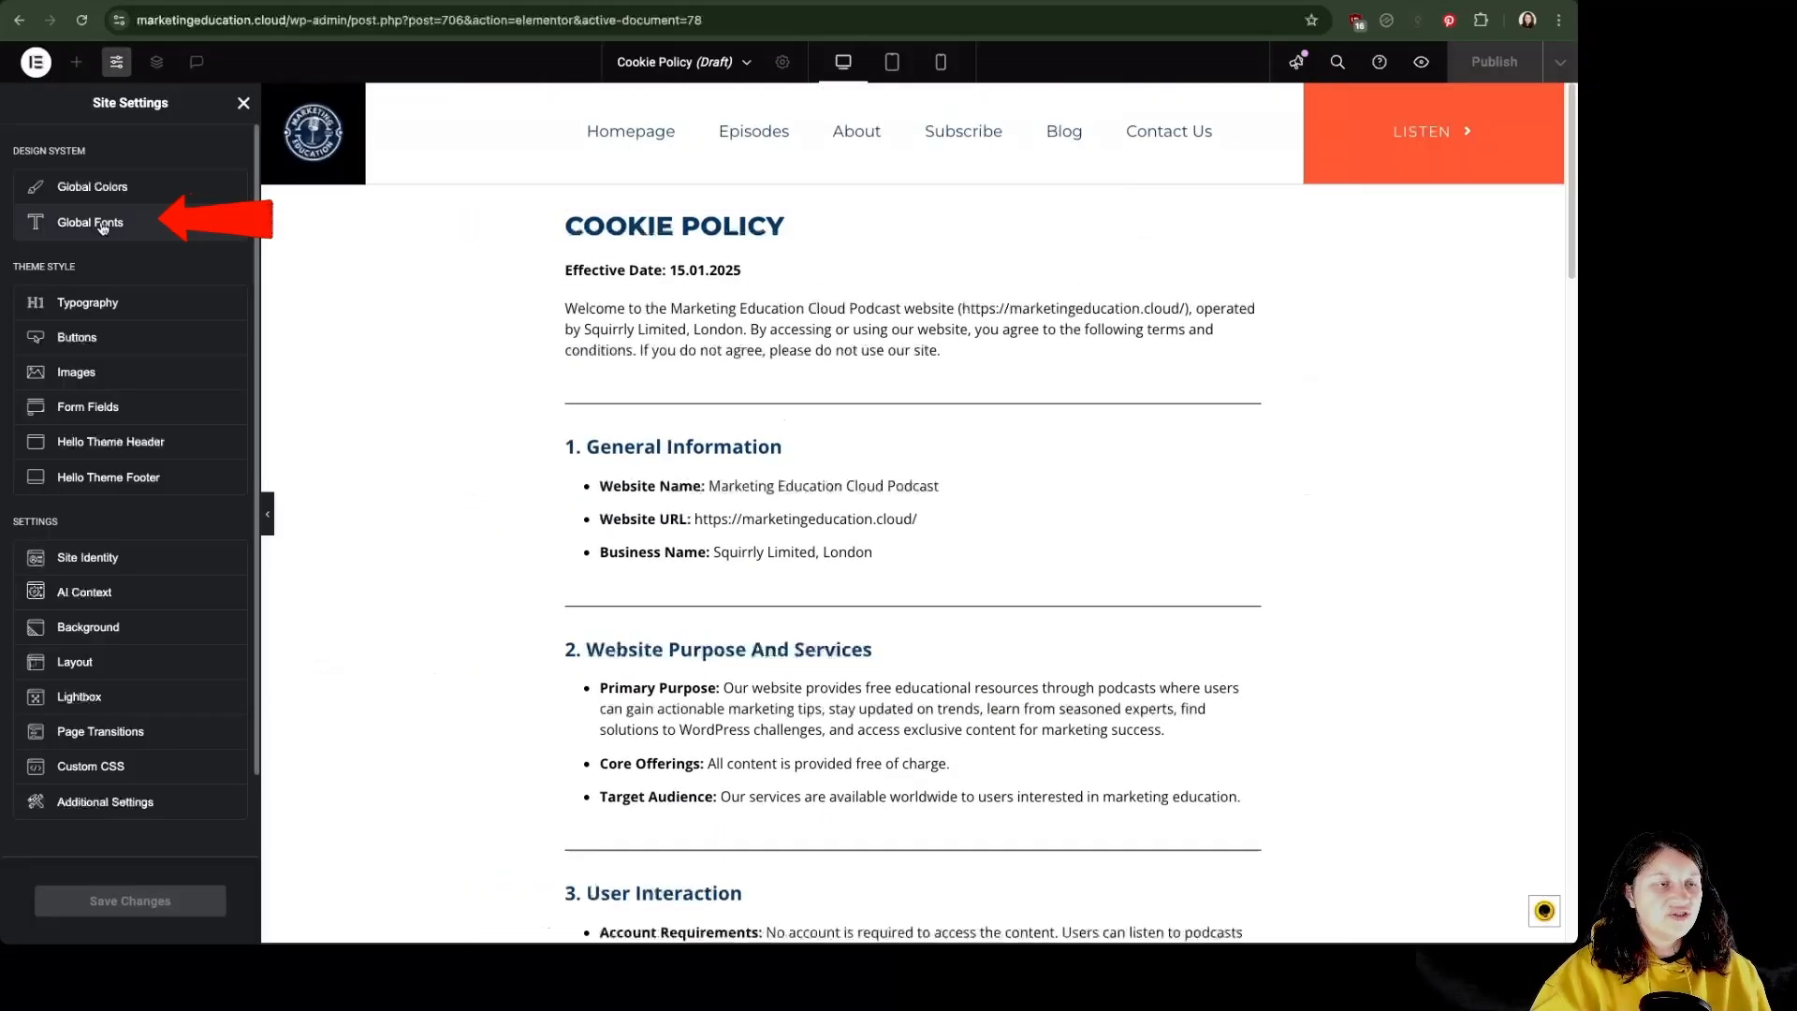
pyautogui.click(103, 224)
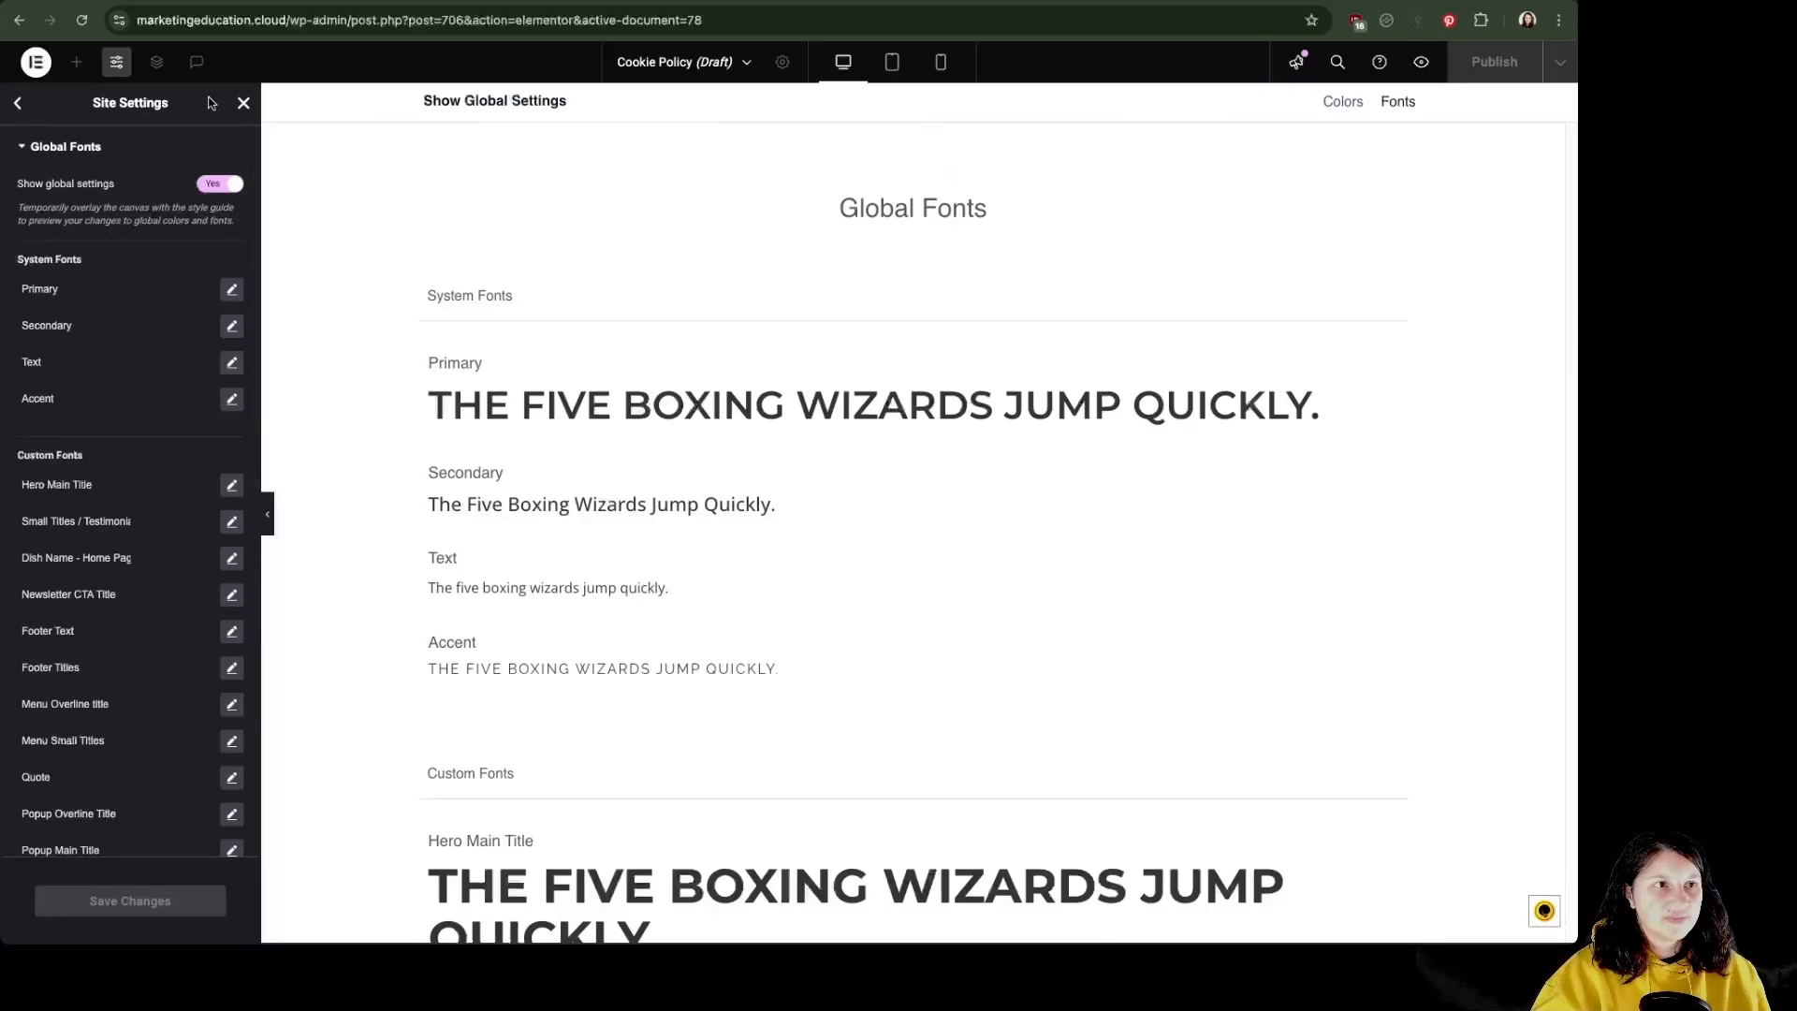
pyautogui.click(246, 103)
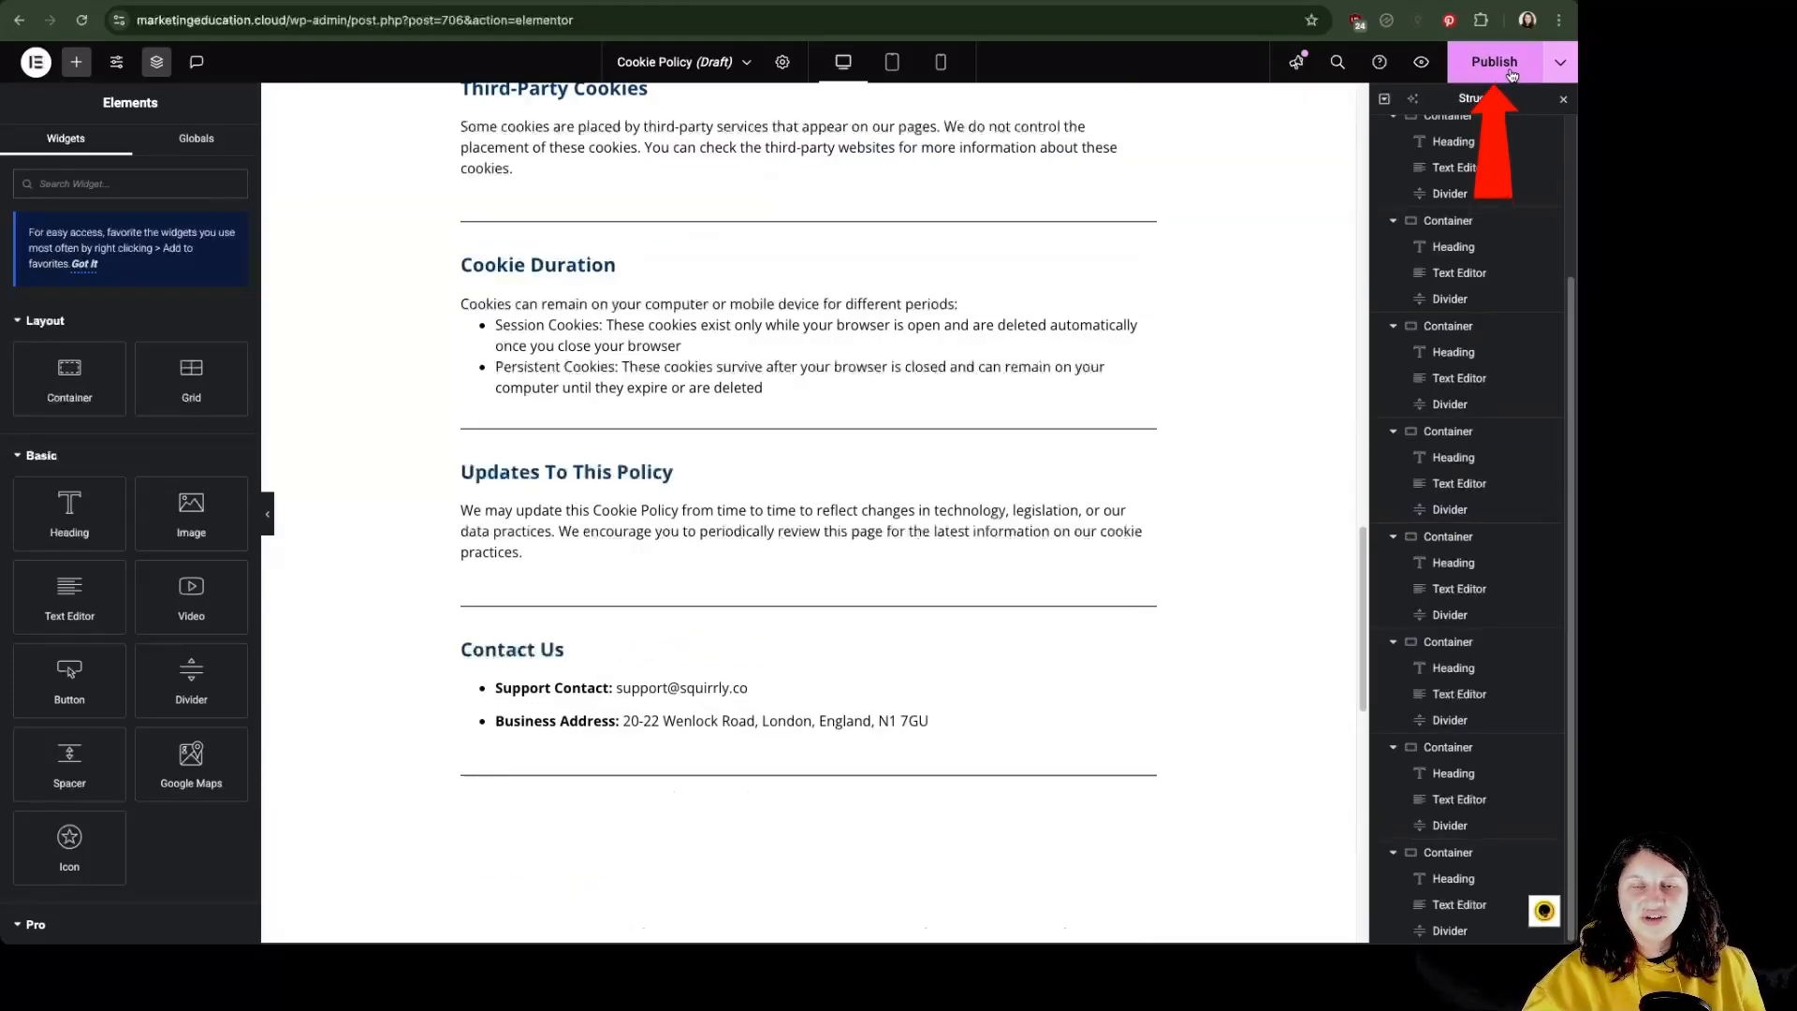
# - Publish the Cookie Policy page and open its live version
pyautogui.click(1508, 67)
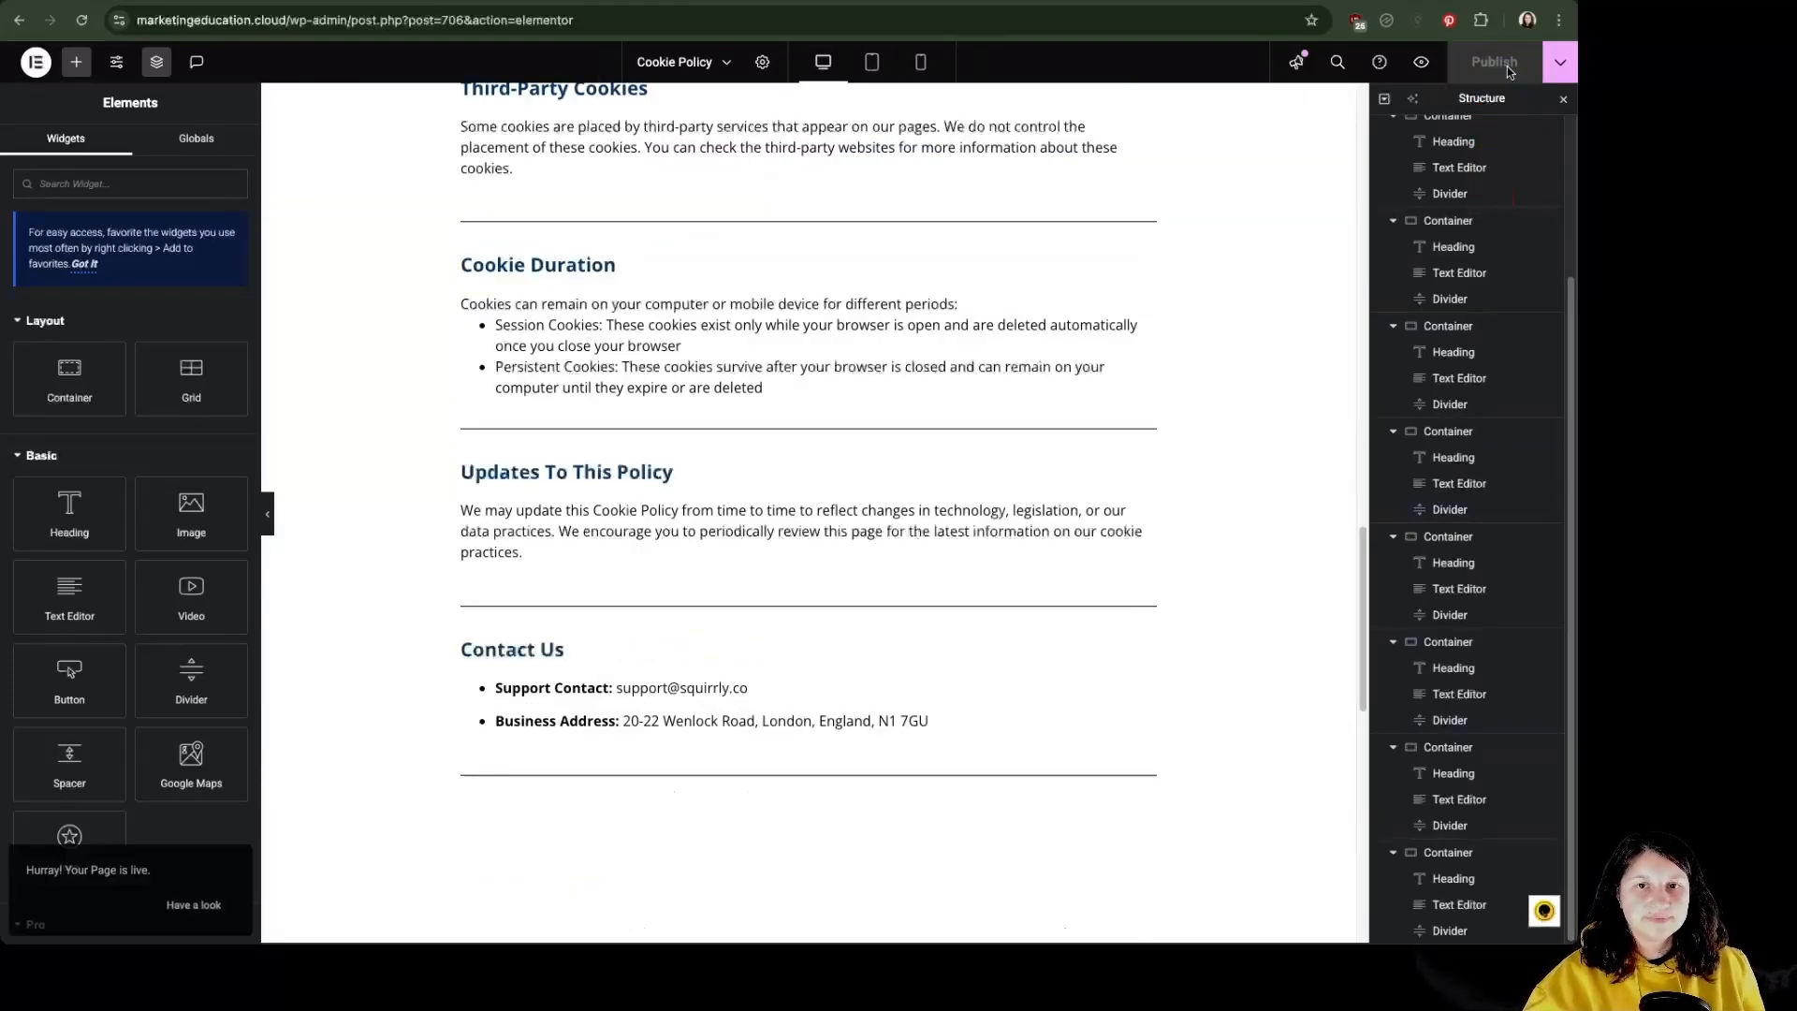
pyautogui.click(1560, 66)
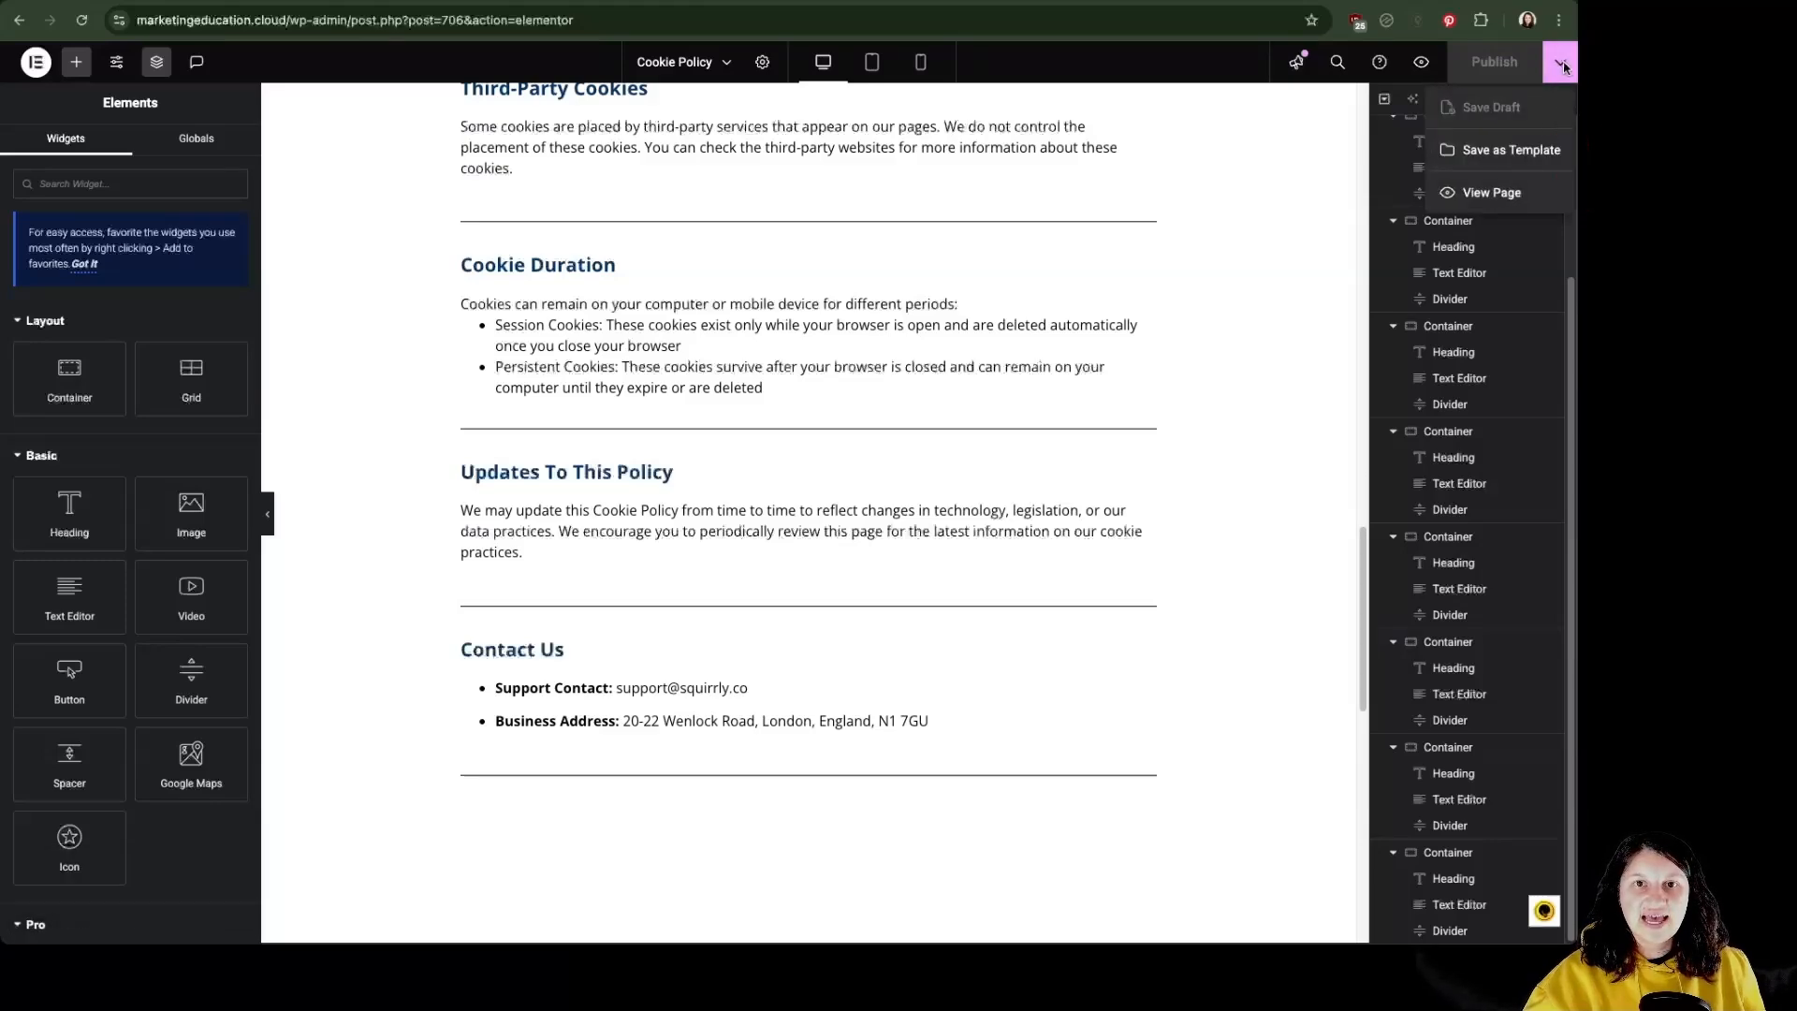
pyautogui.click(1491, 193)
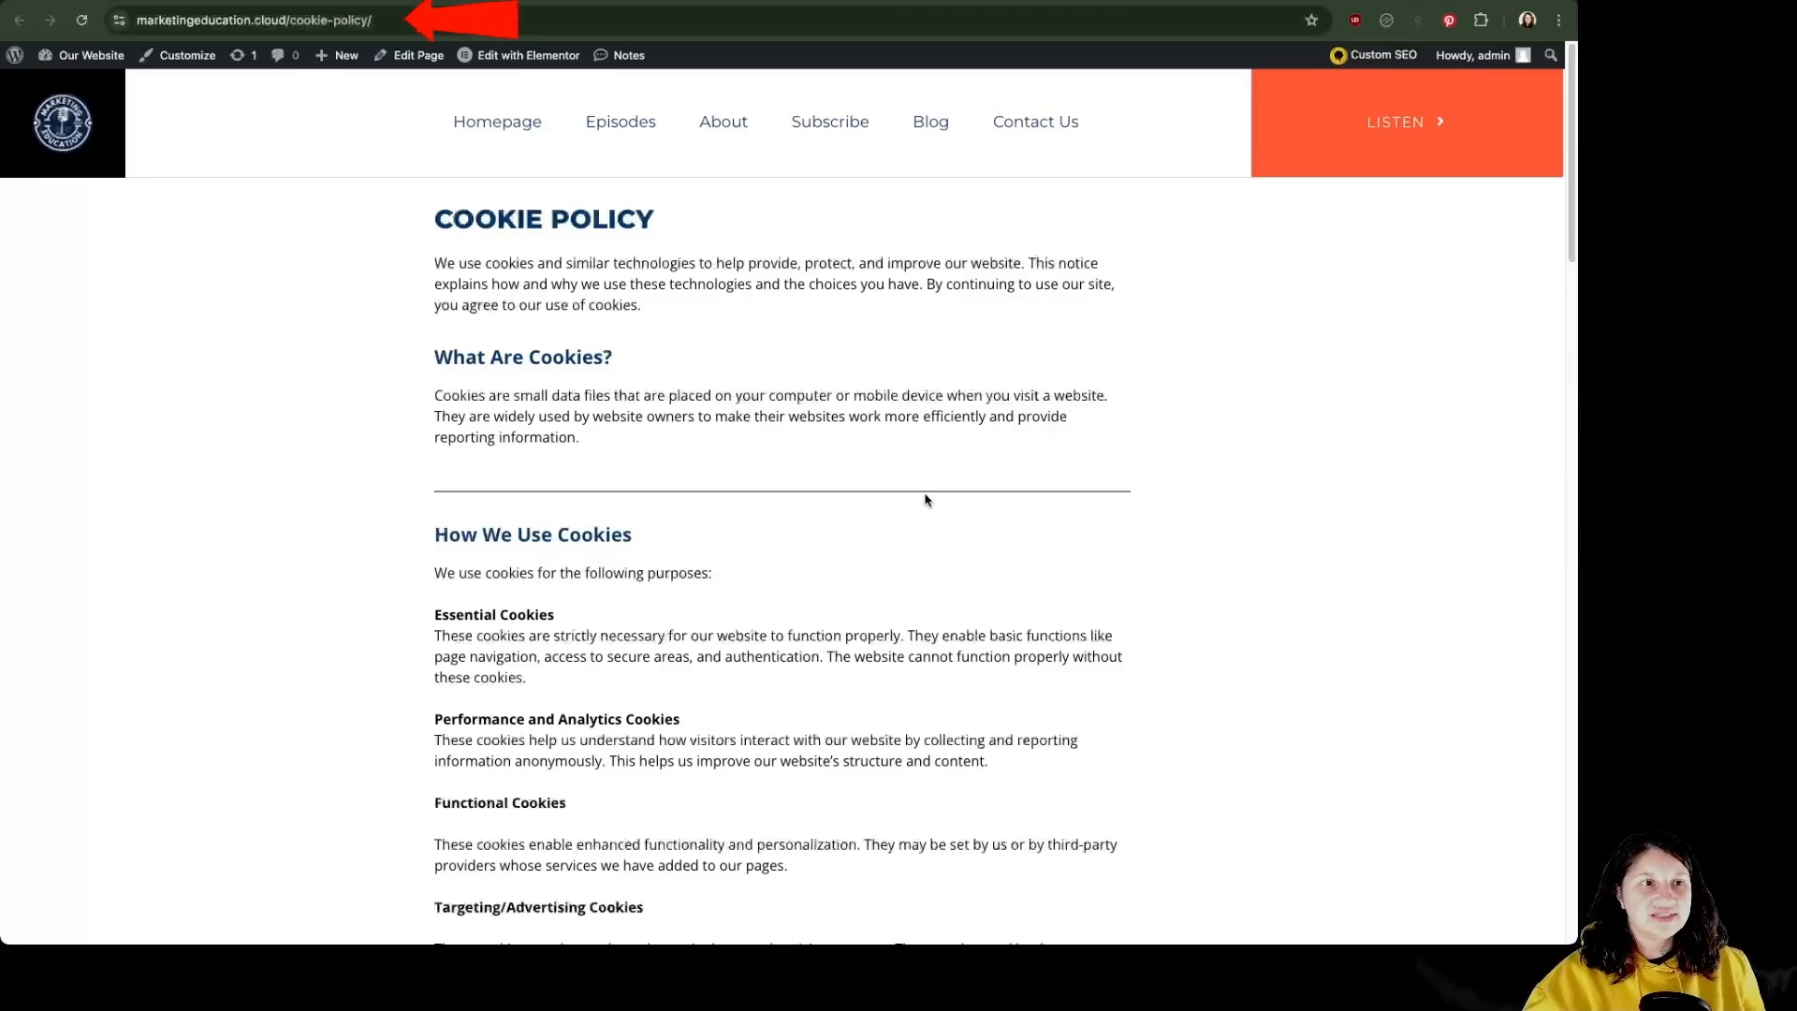
# - Review the layout and content of the published Cookie Policy page, from the introduction through the lower policy sections
pyautogui.scroll(-2, 1006, 508)
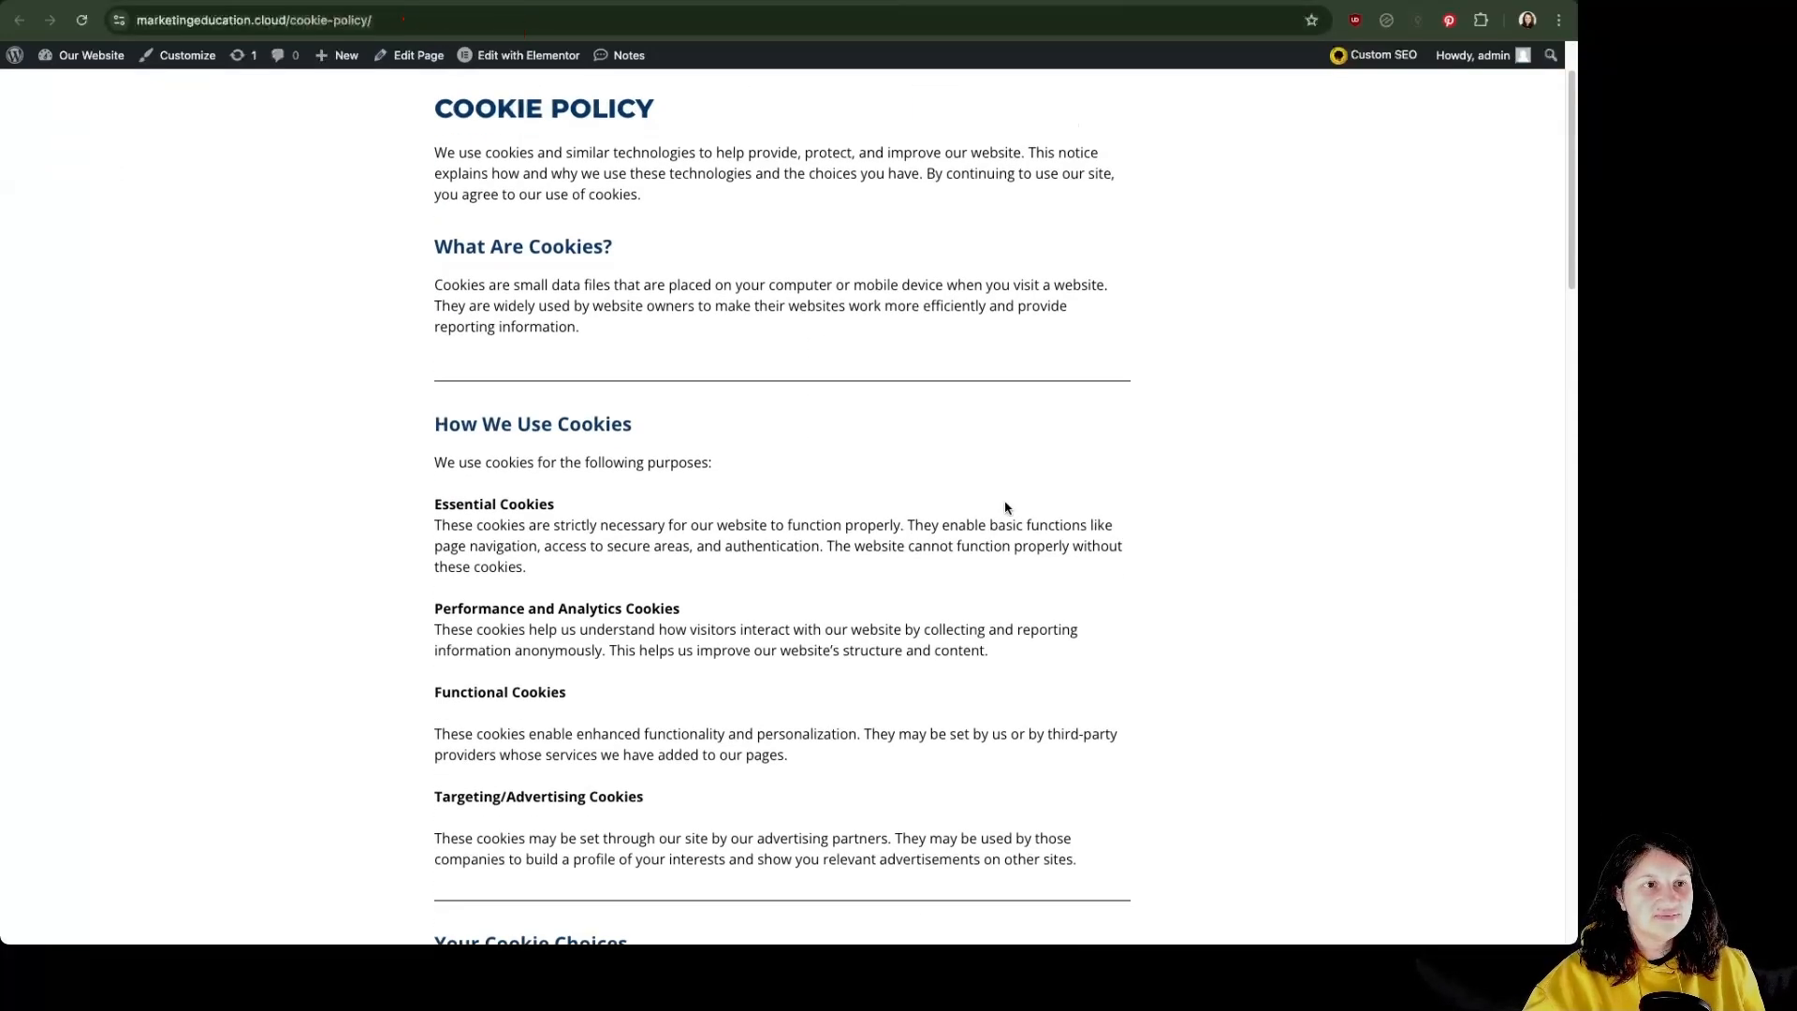
pyautogui.scroll(-20, 930, 602)
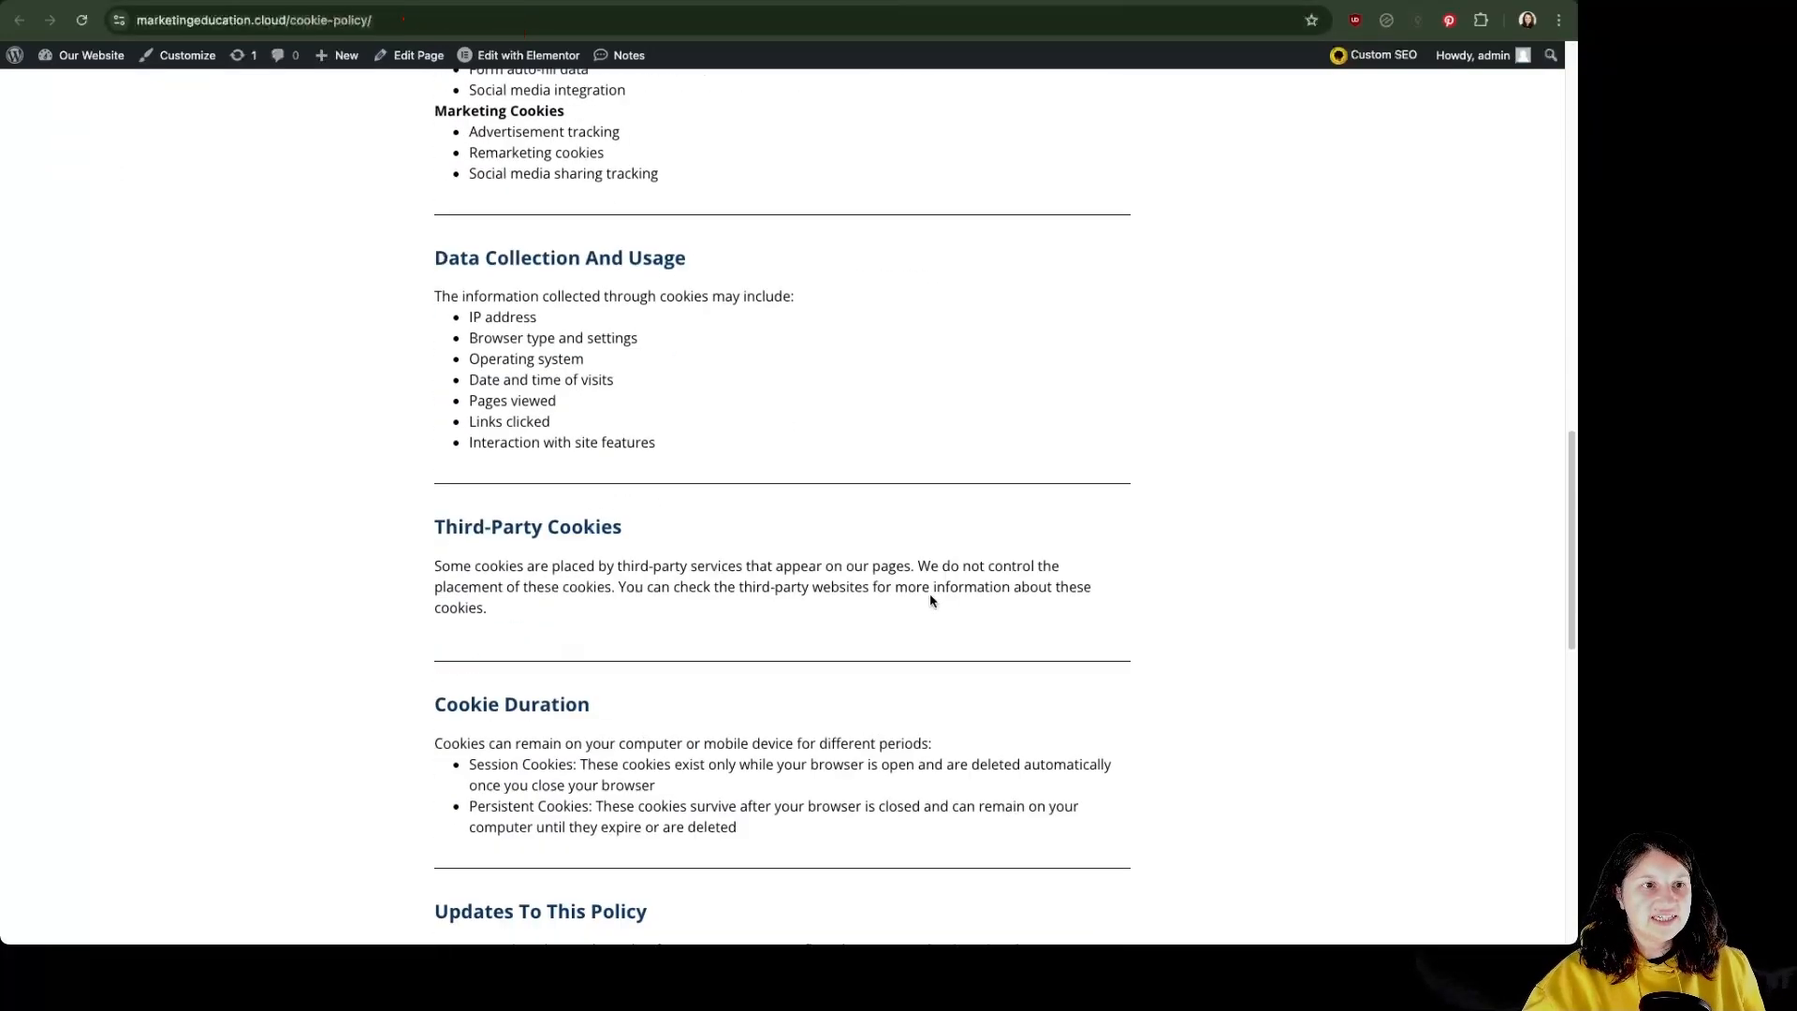
pyautogui.scroll(20, 930, 602)
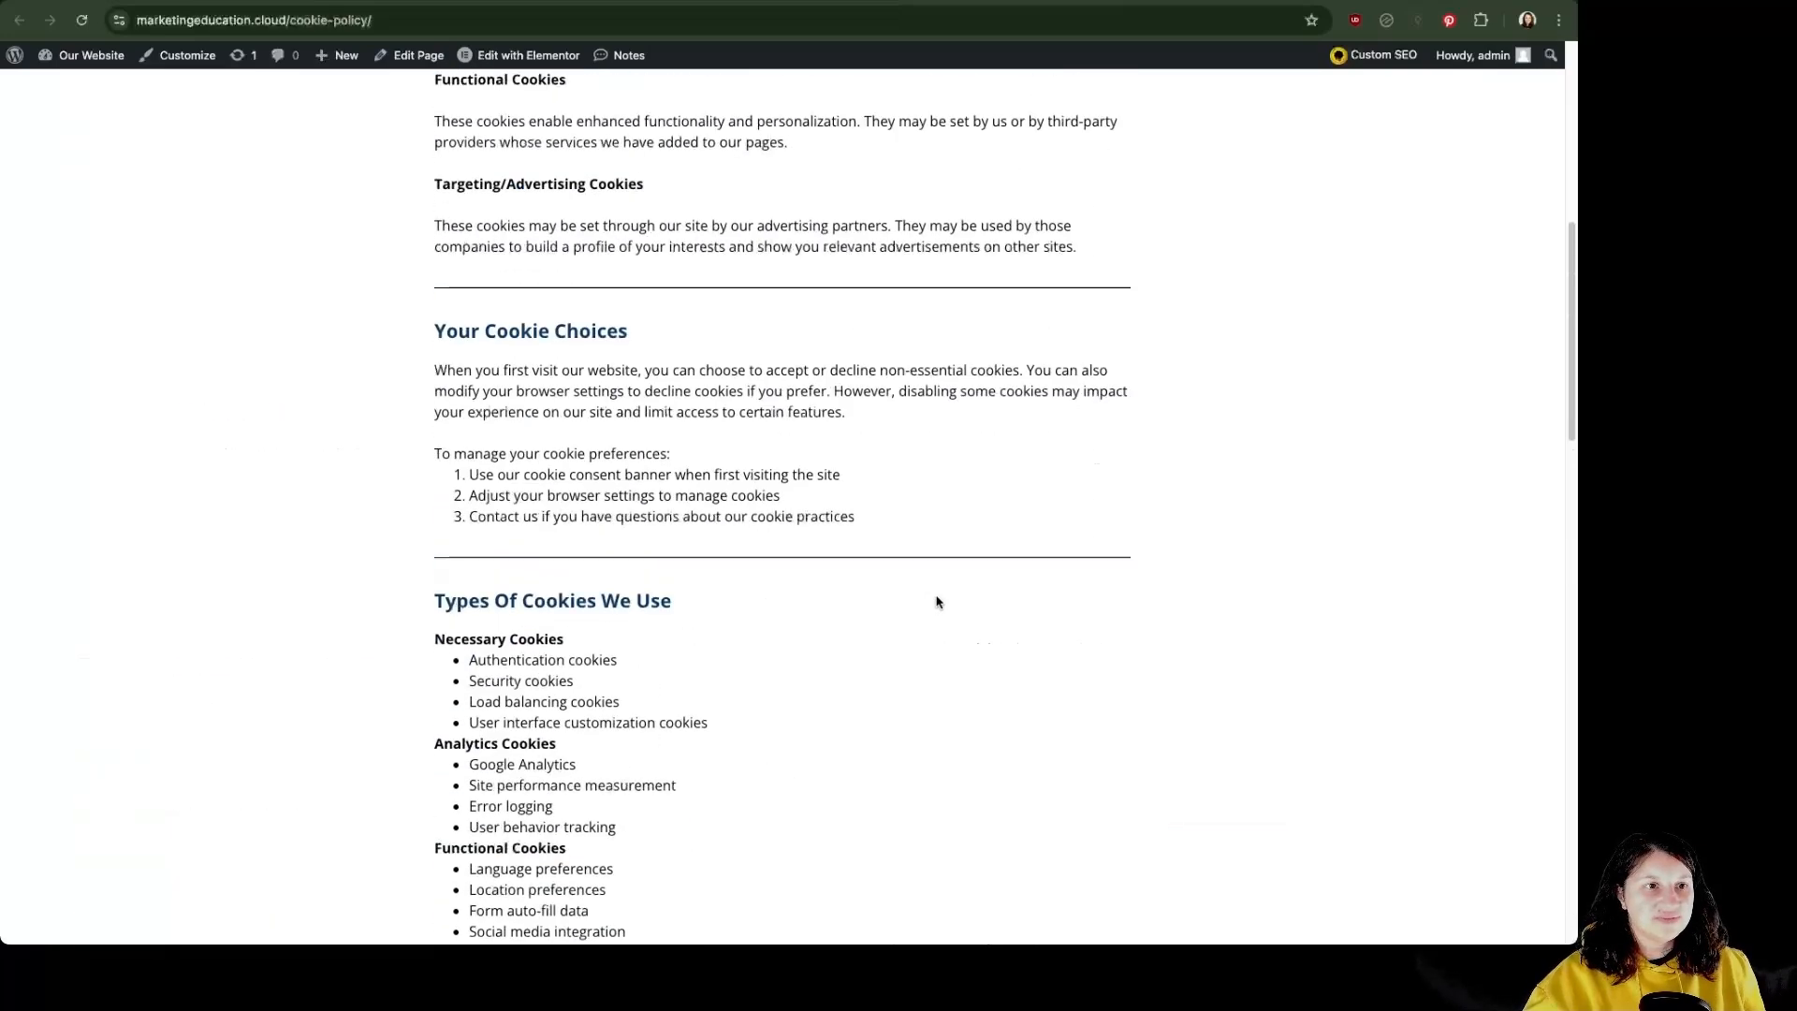
pyautogui.scroll(2, 937, 599)
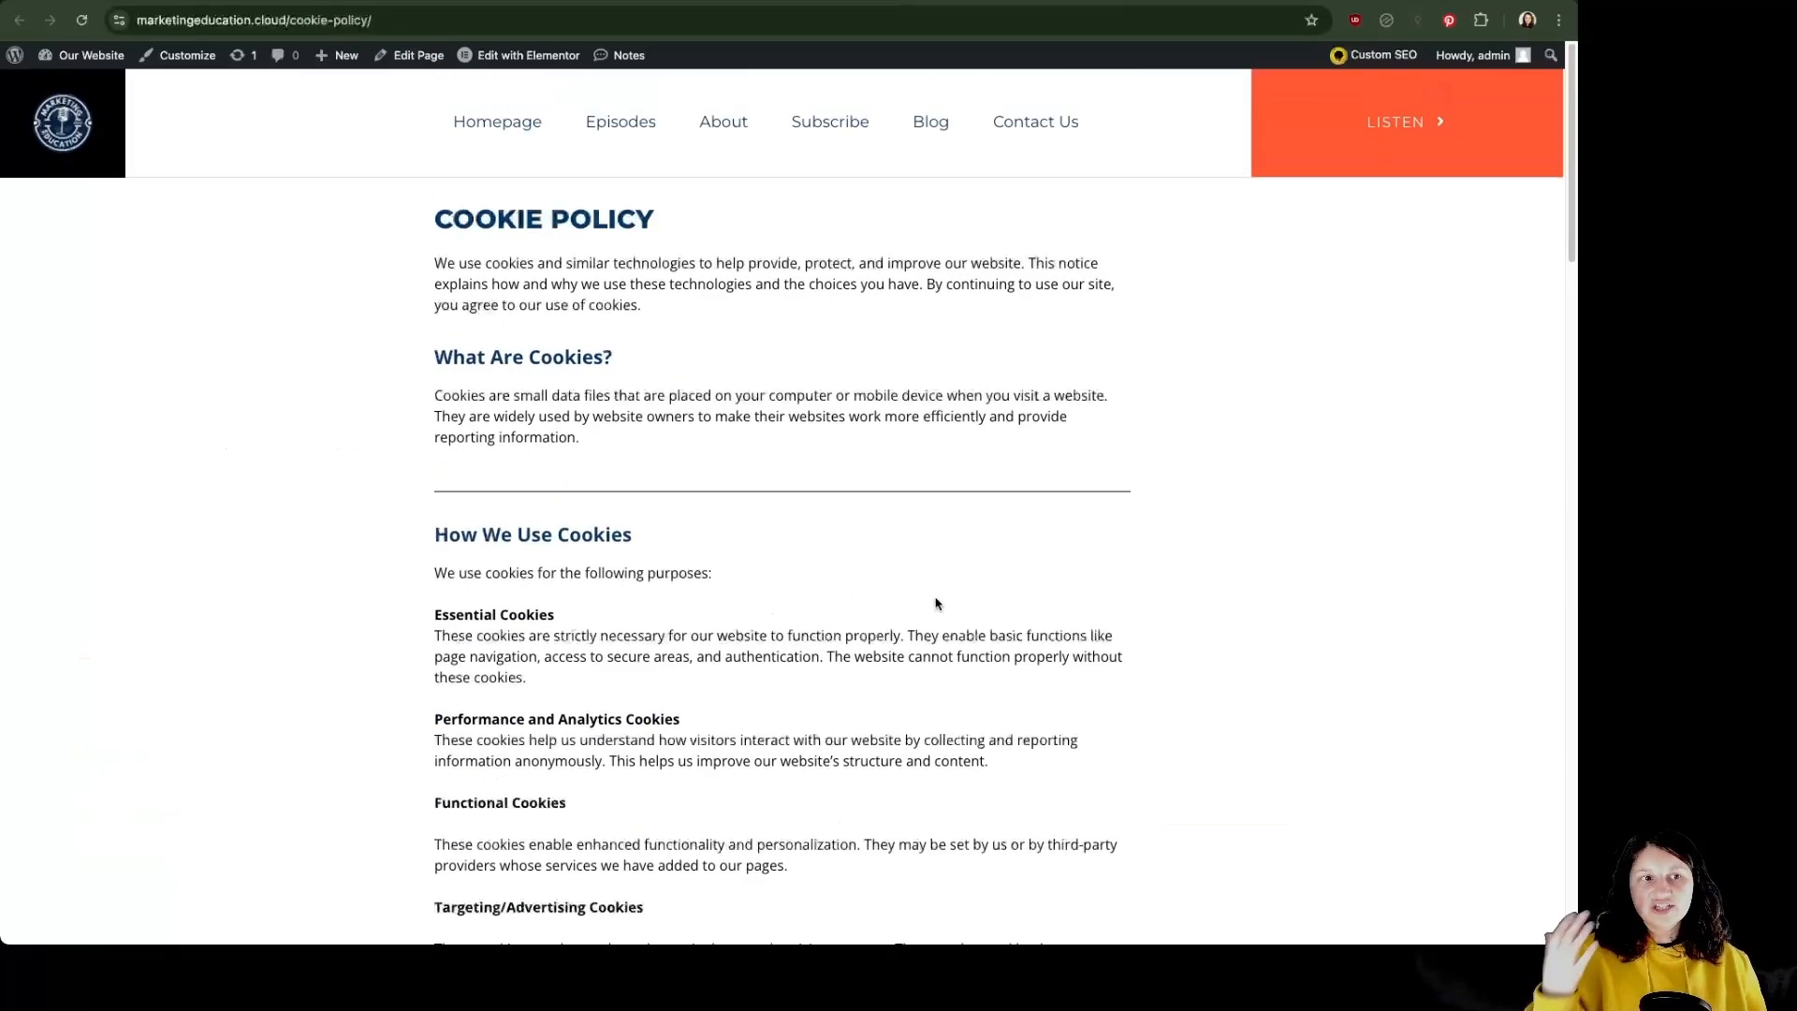
pyautogui.scroll(-3, 936, 599)
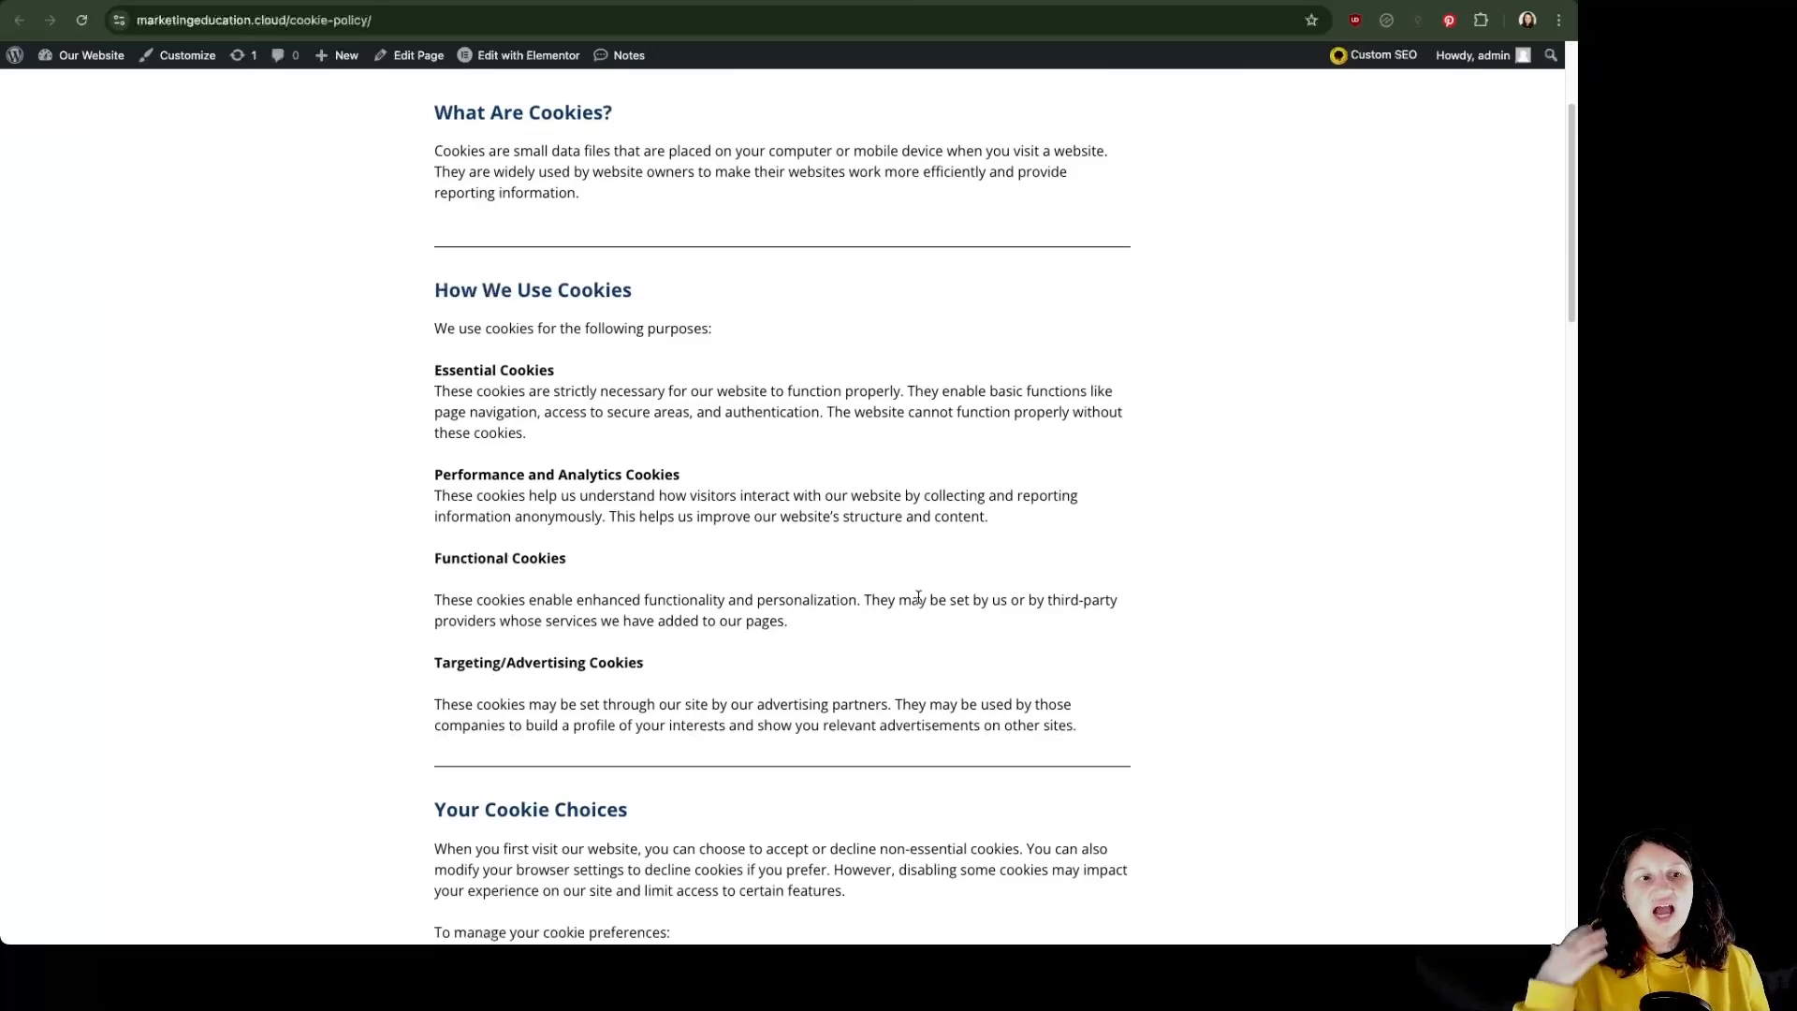
pyautogui.scroll(-1, 908, 585)
pyautogui.scroll(4, 796, 468)
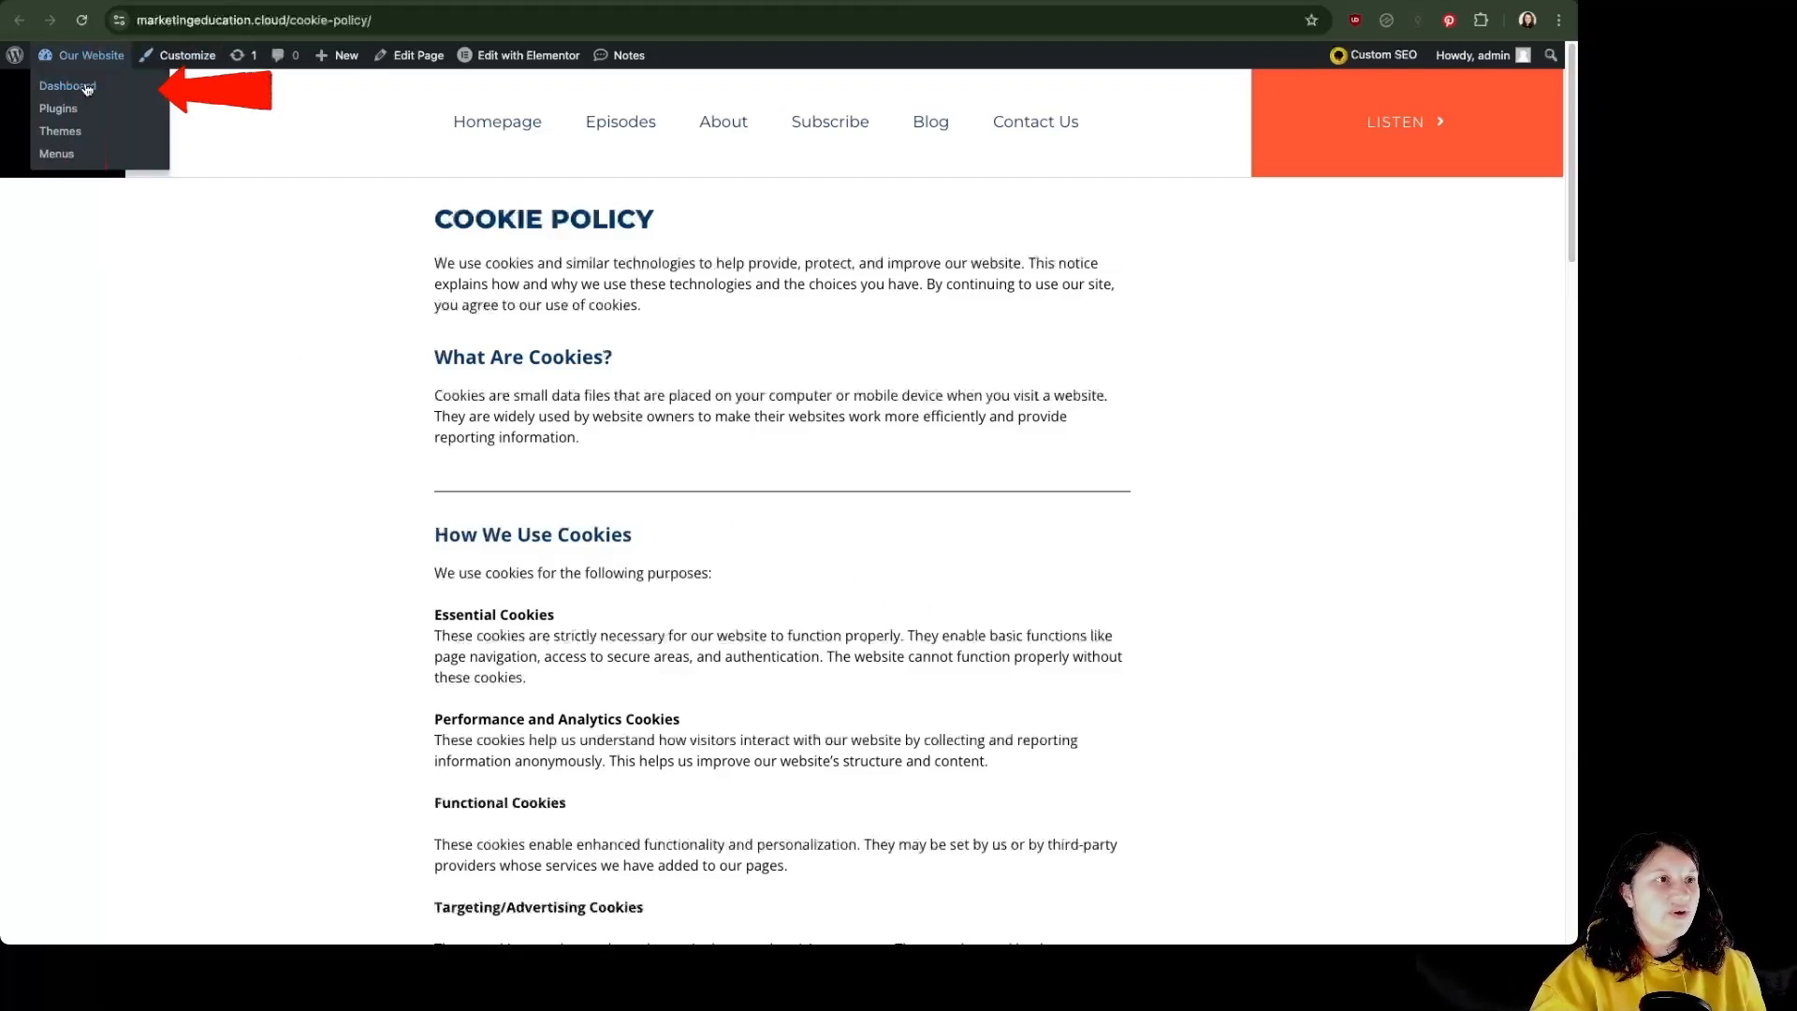
# - Create a new Elementor popup template named "Cookies banner" from the site dashboard and dismiss the template library
pyautogui.click(85, 86)
pyautogui.moveTo(60, 384)
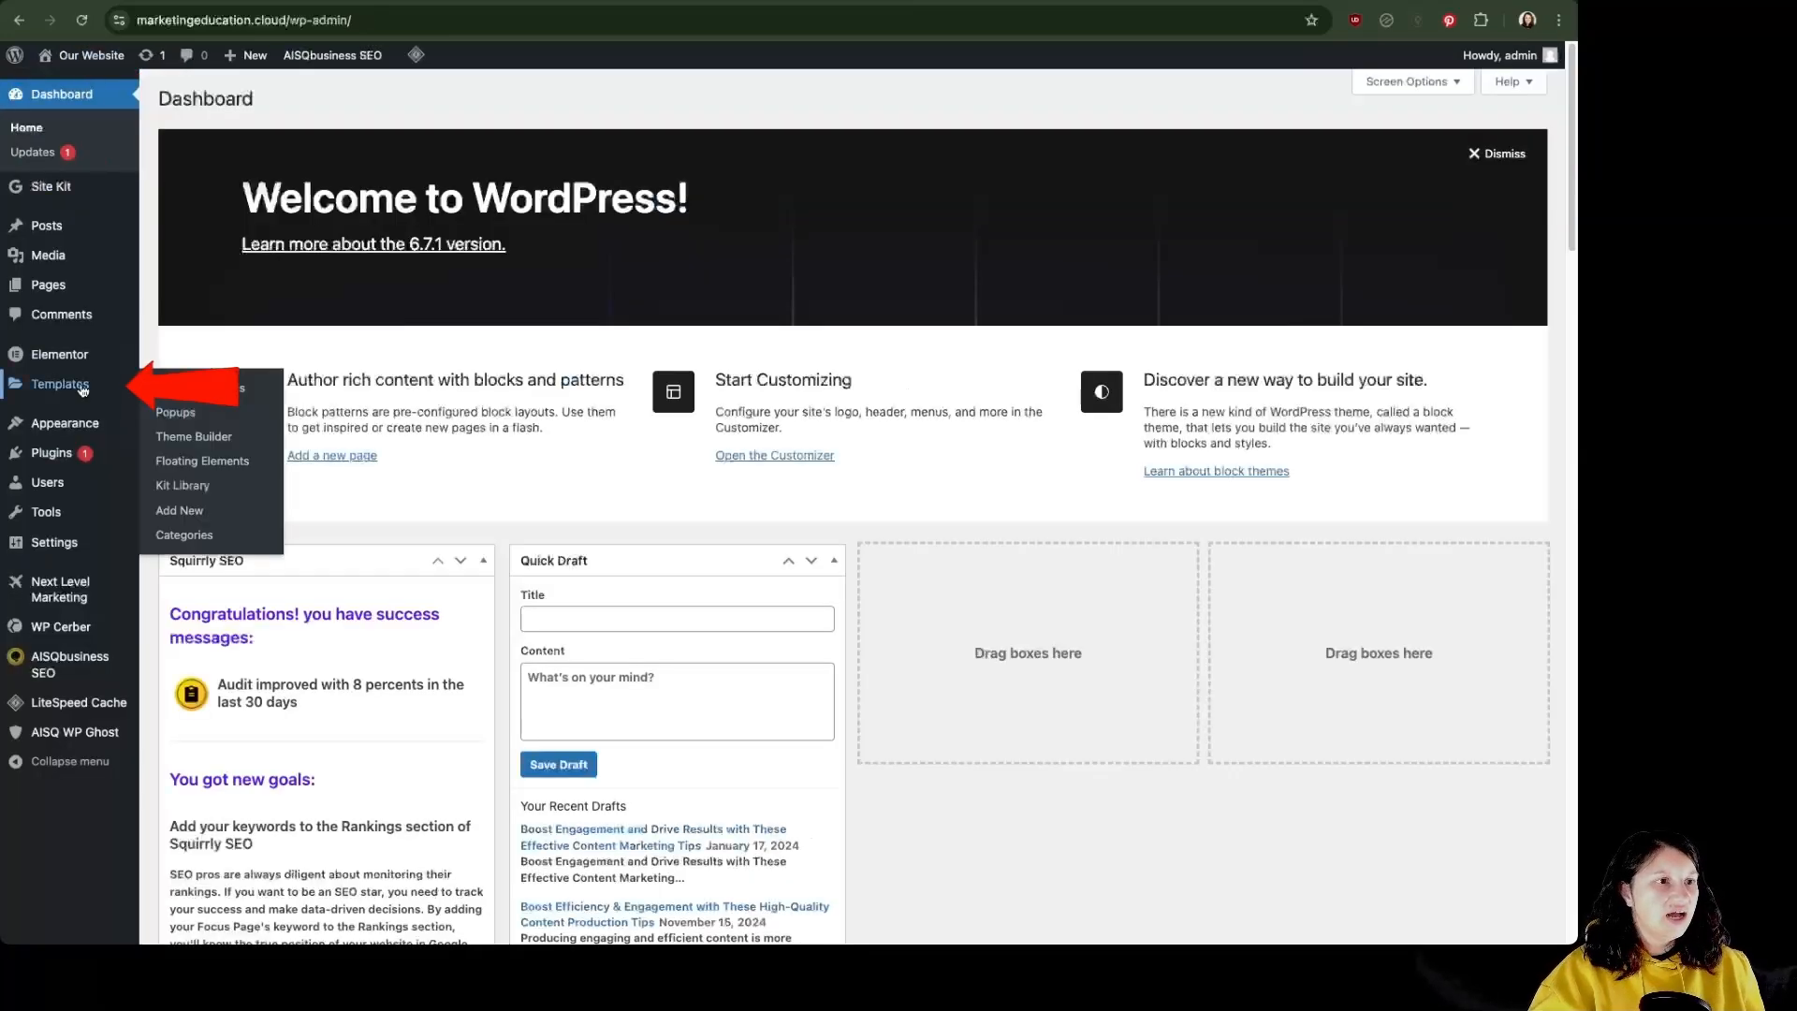
pyautogui.click(176, 413)
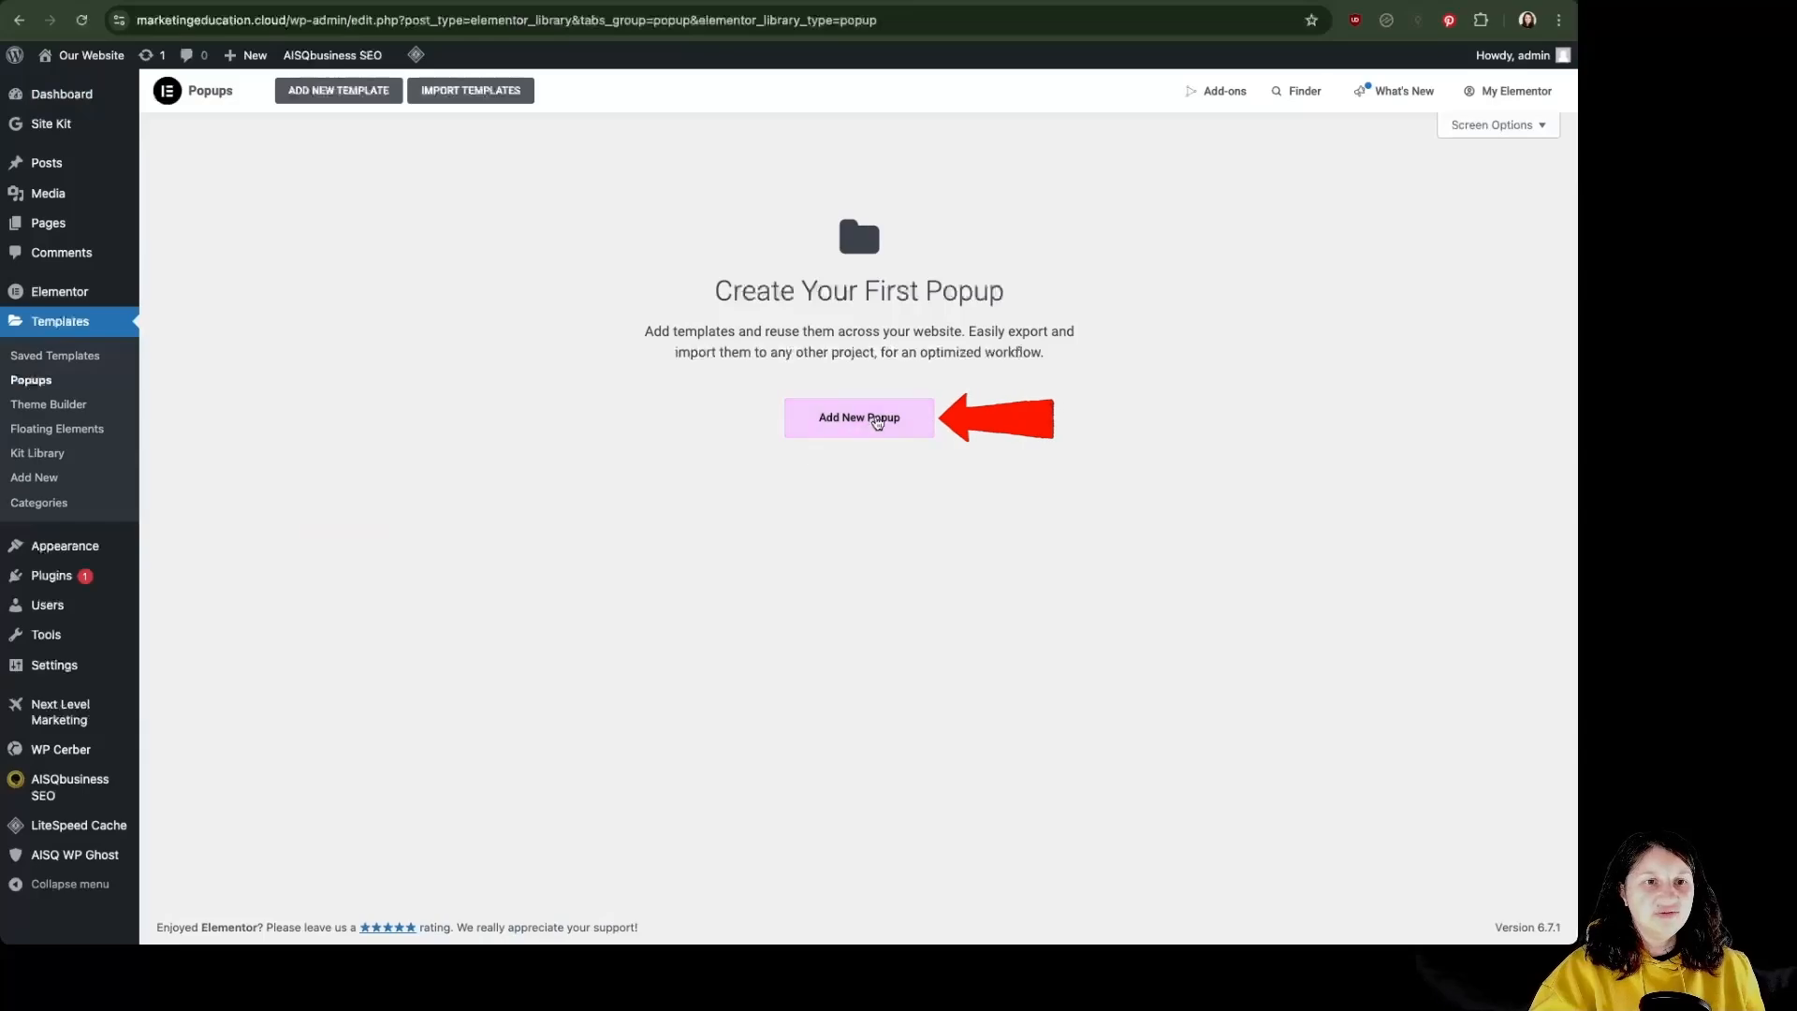
pyautogui.click(851, 429)
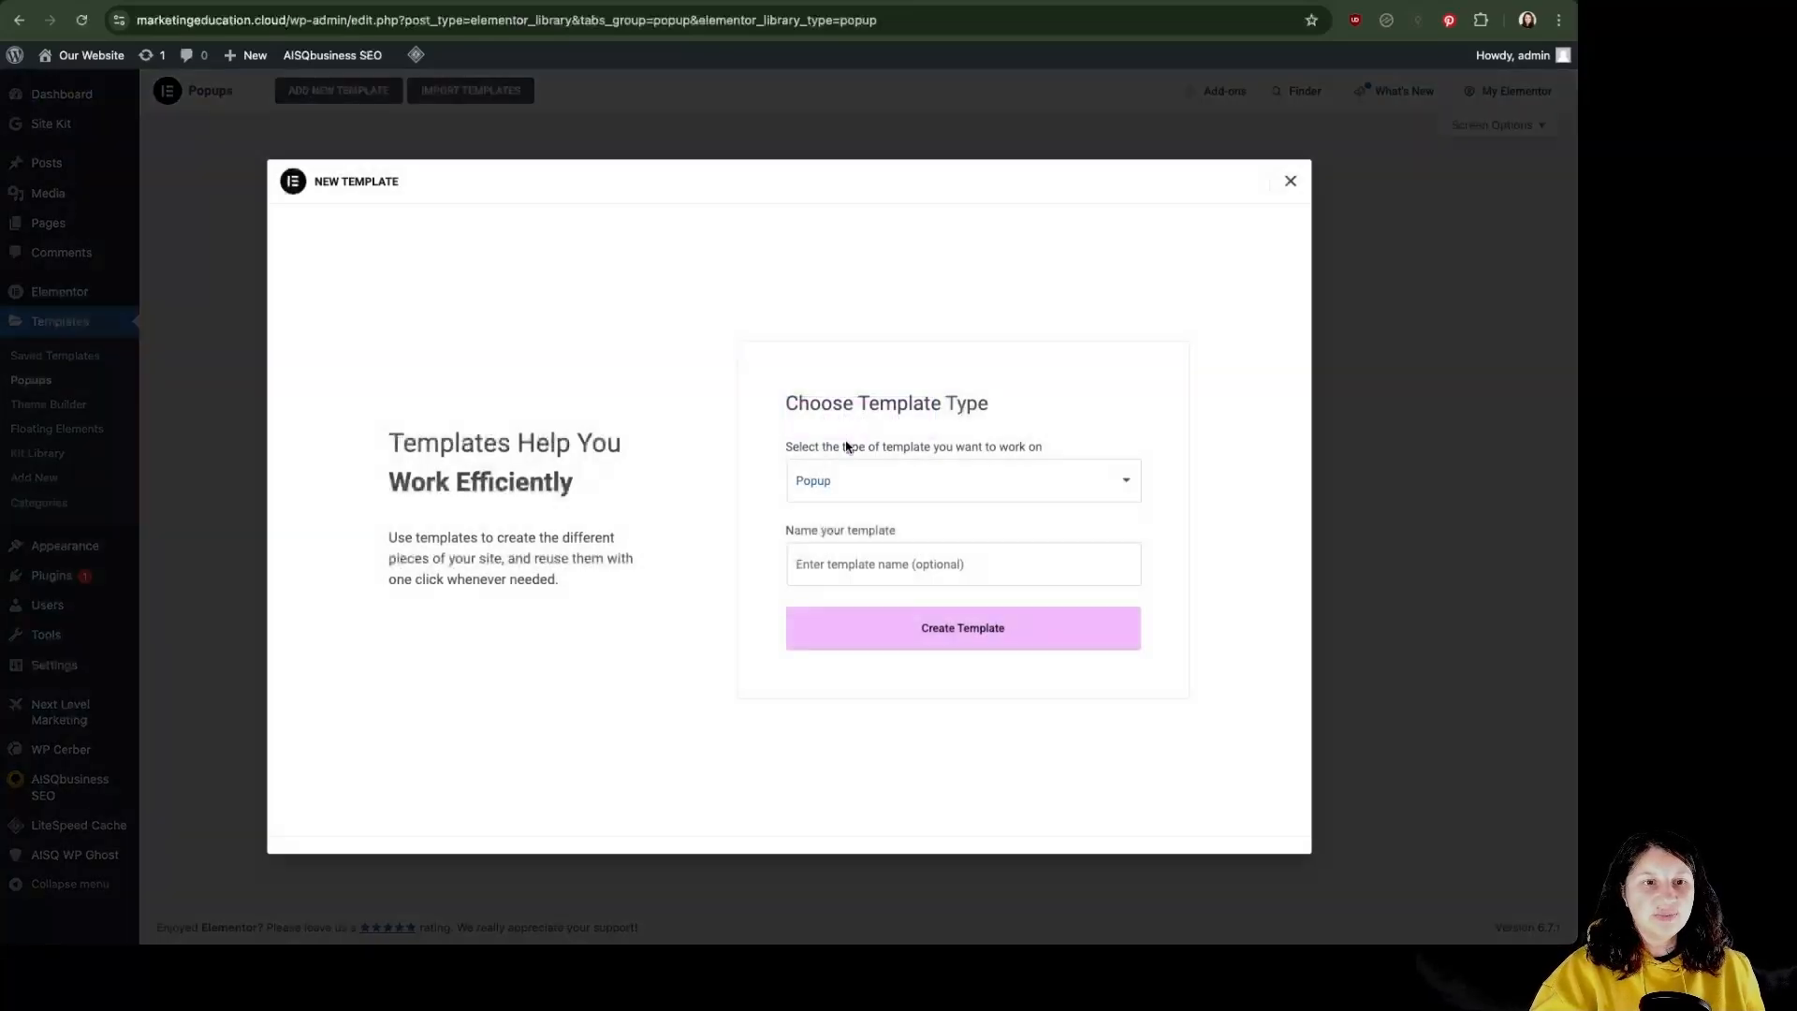
pyautogui.click(905, 564)
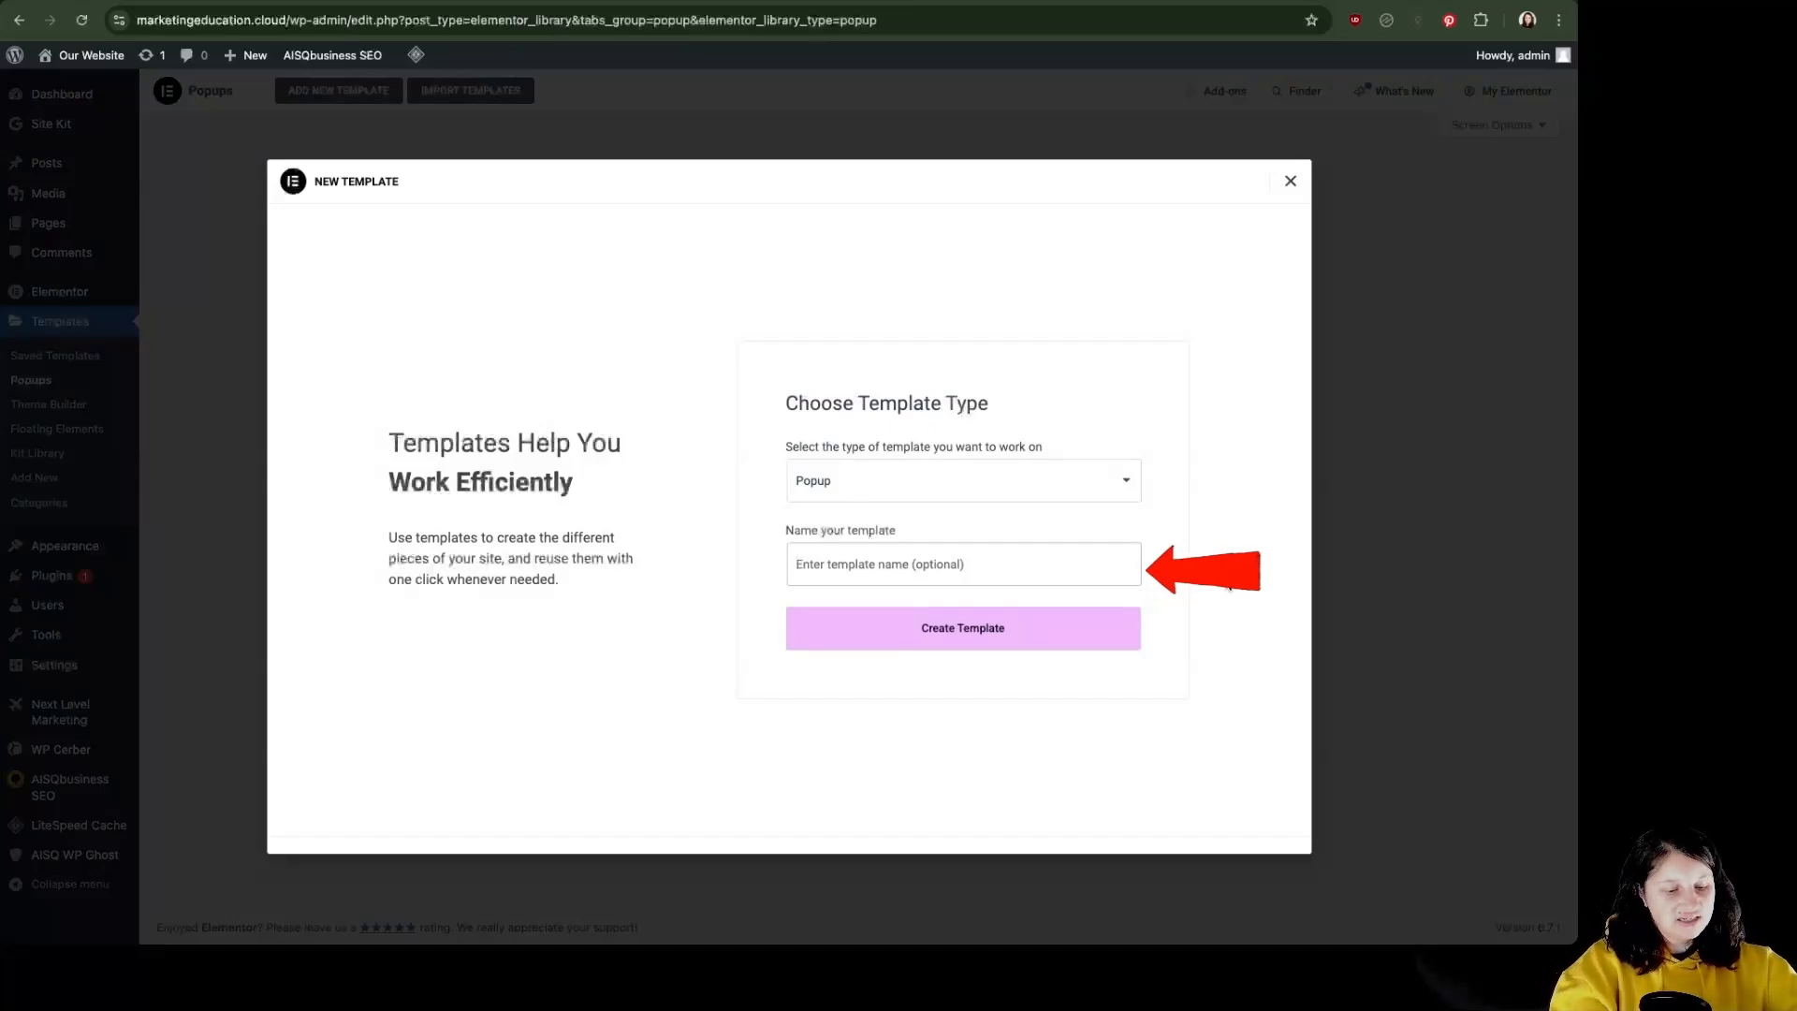
pyautogui.write('Cookies banner')
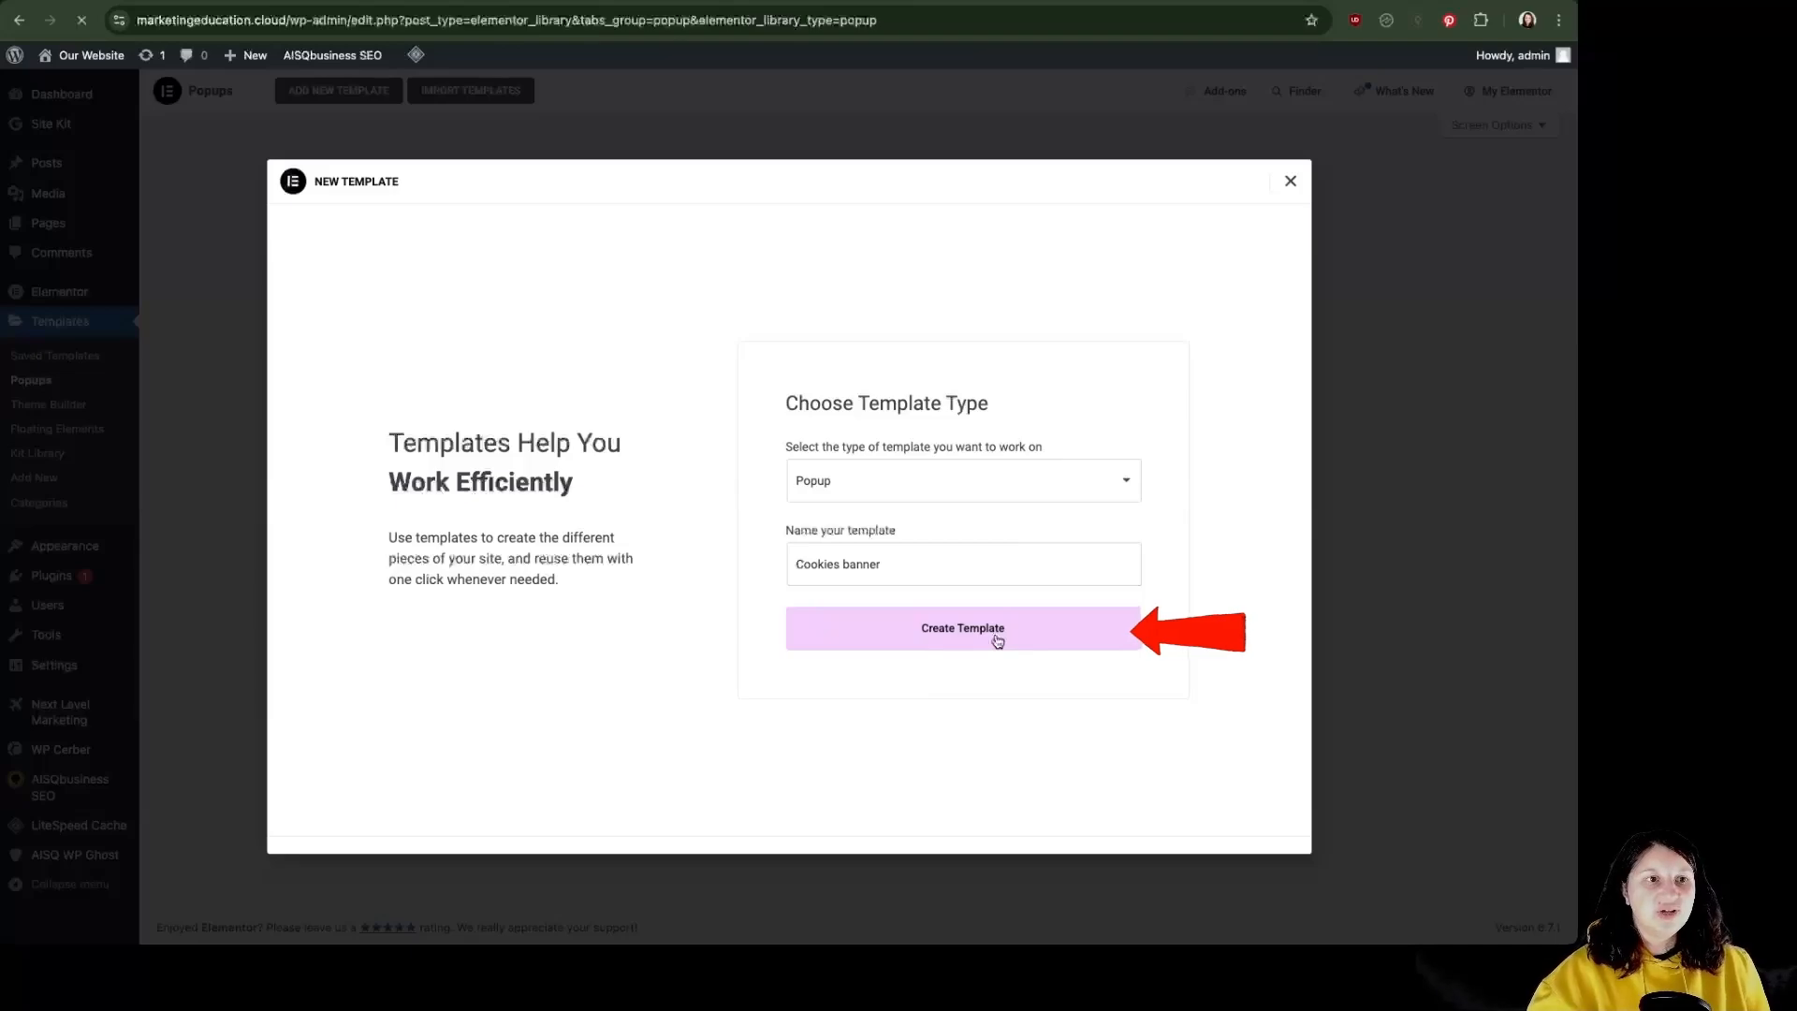
pyautogui.click(999, 641)
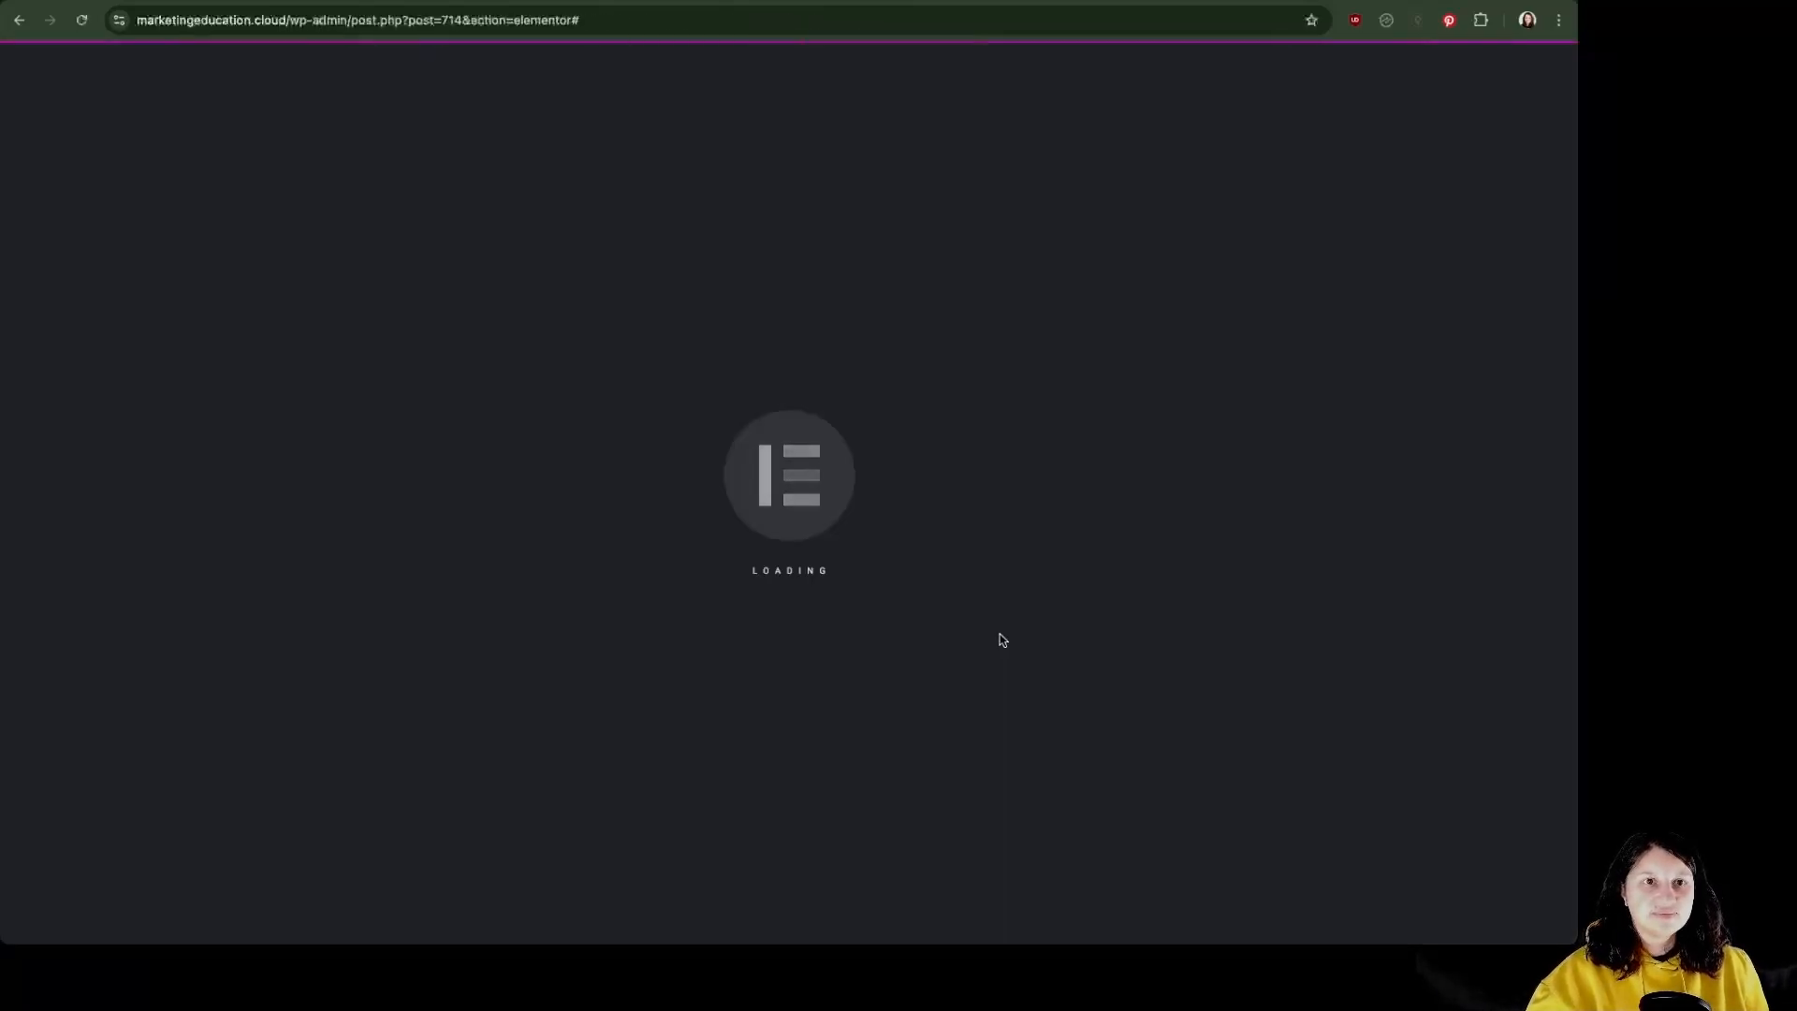
pyautogui.press('Escape')
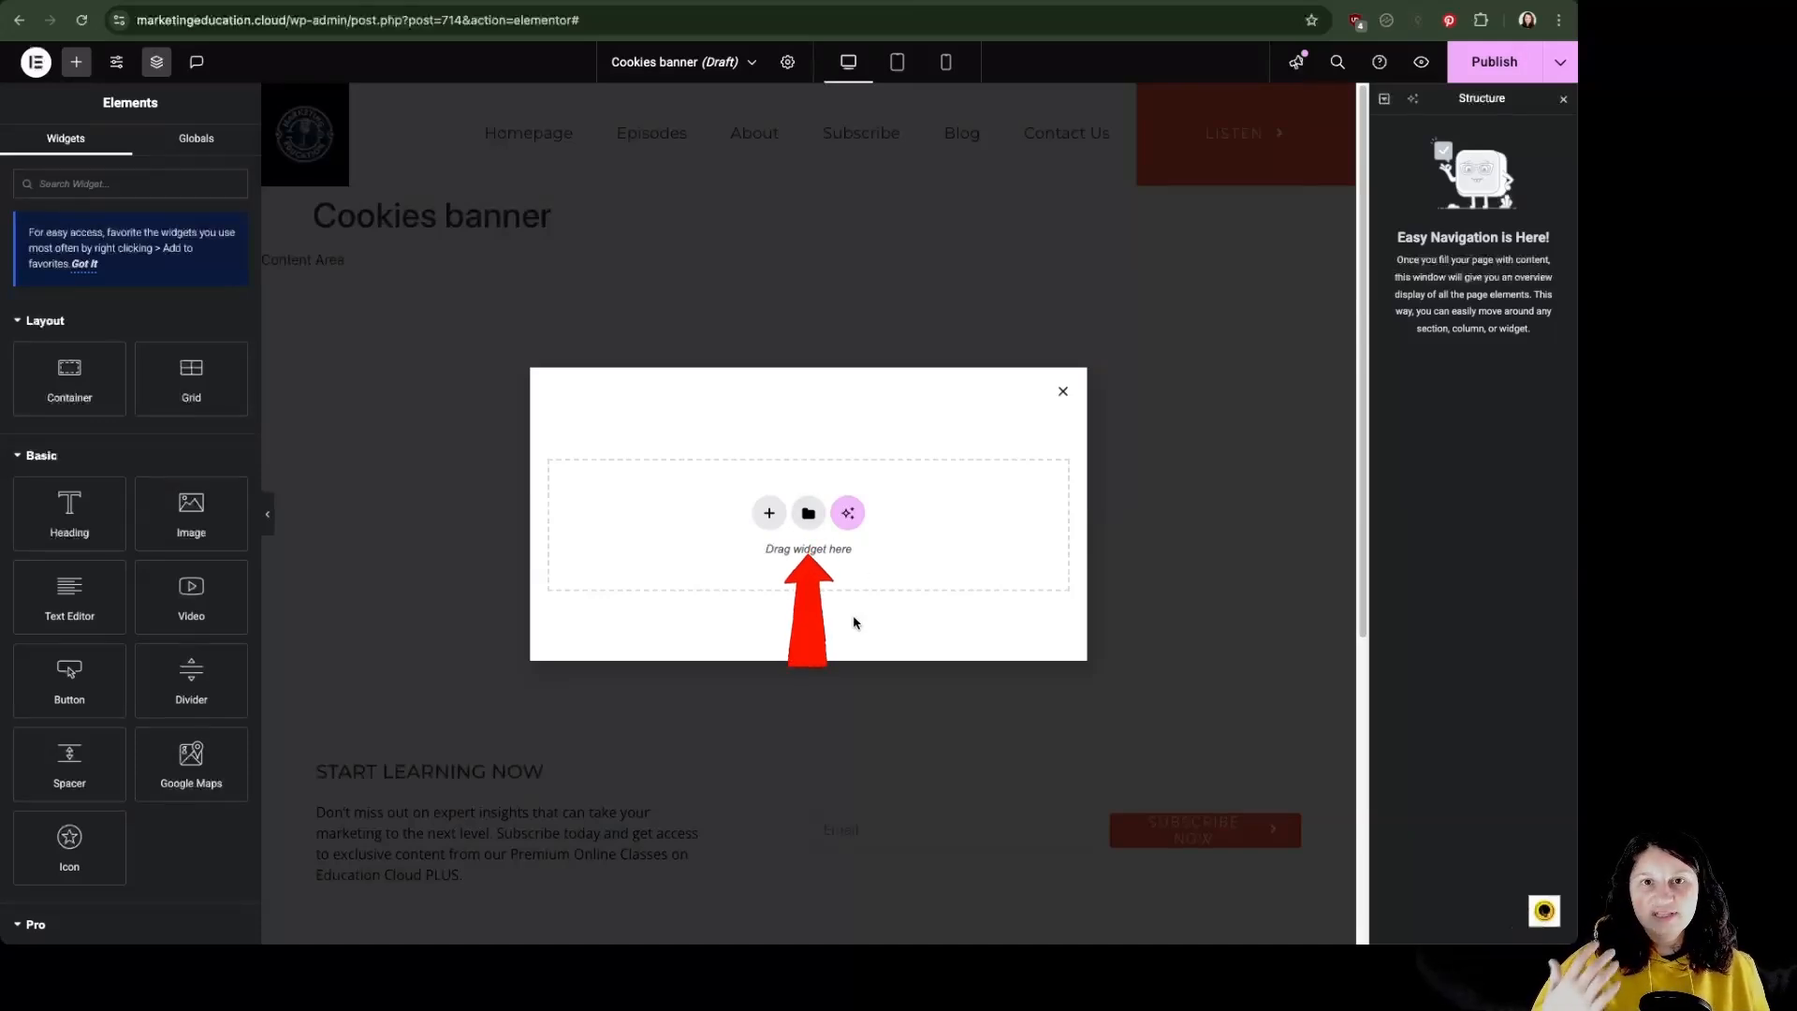
# - Browse the ready-made popup designs in the template library and close it without inserting one
pyautogui.click(809, 515)
pyautogui.scroll(-10, 1077, 617)
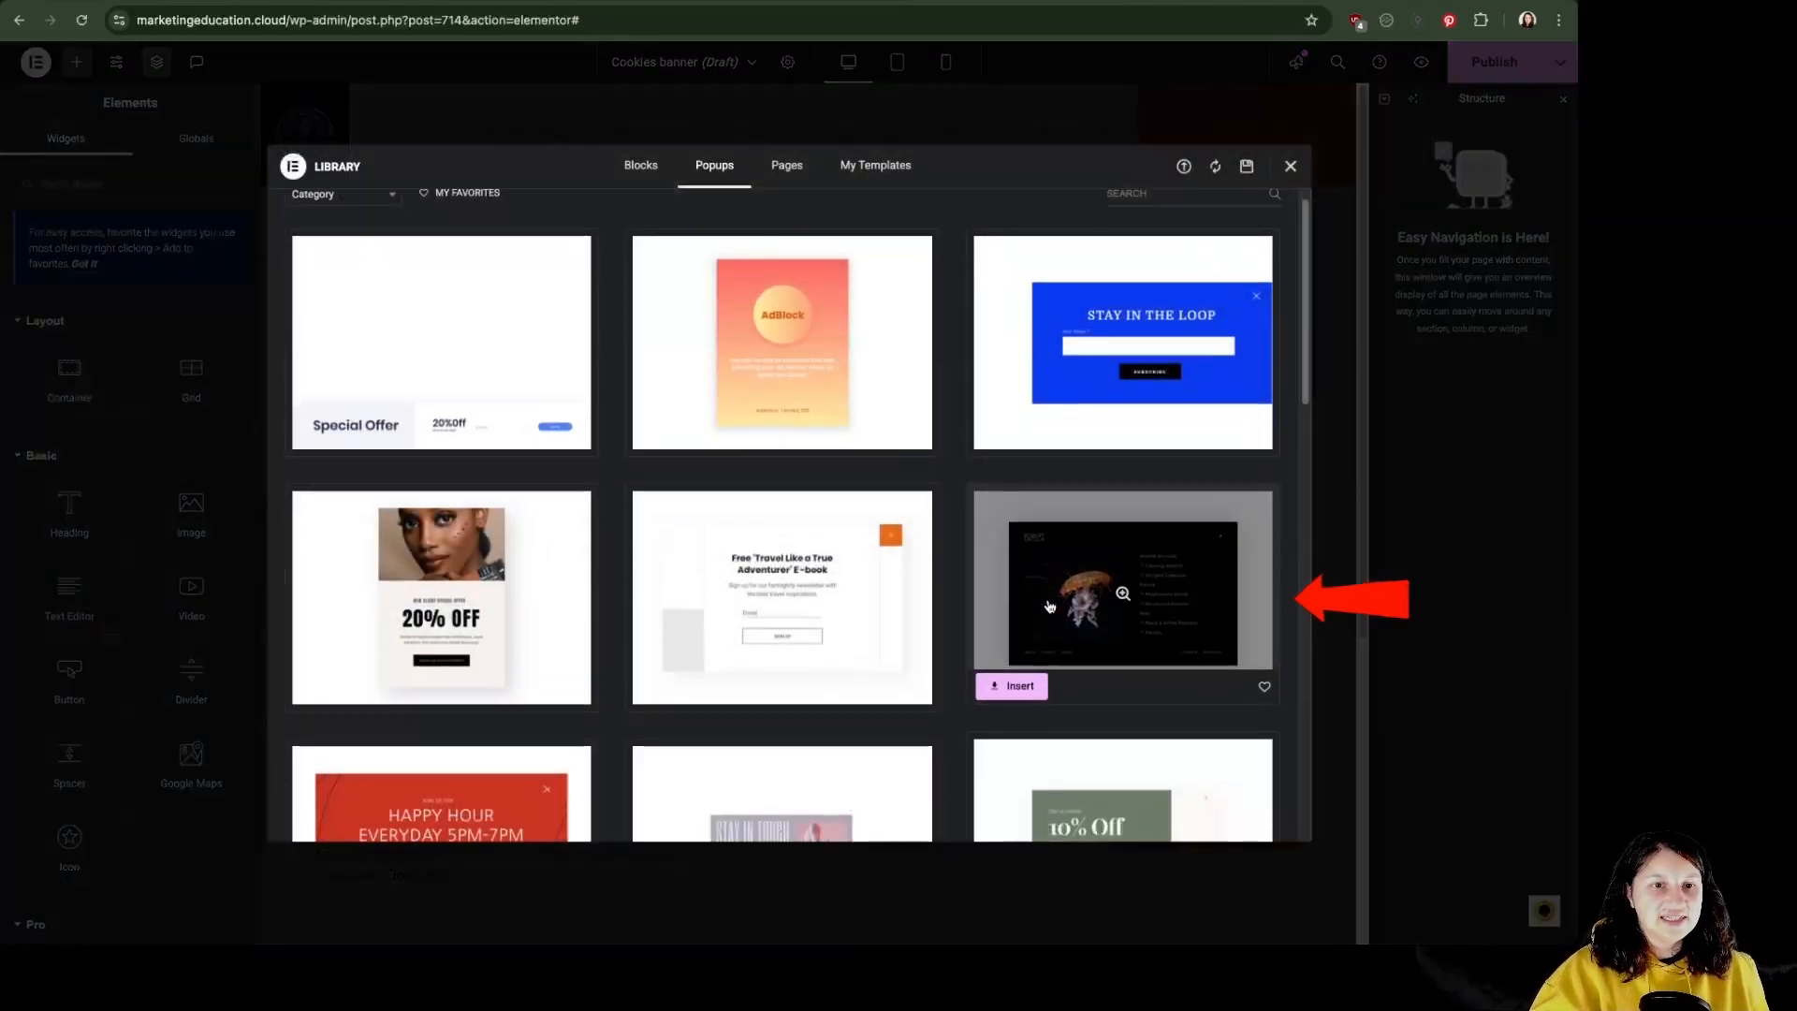
pyautogui.scroll(15, 1086, 645)
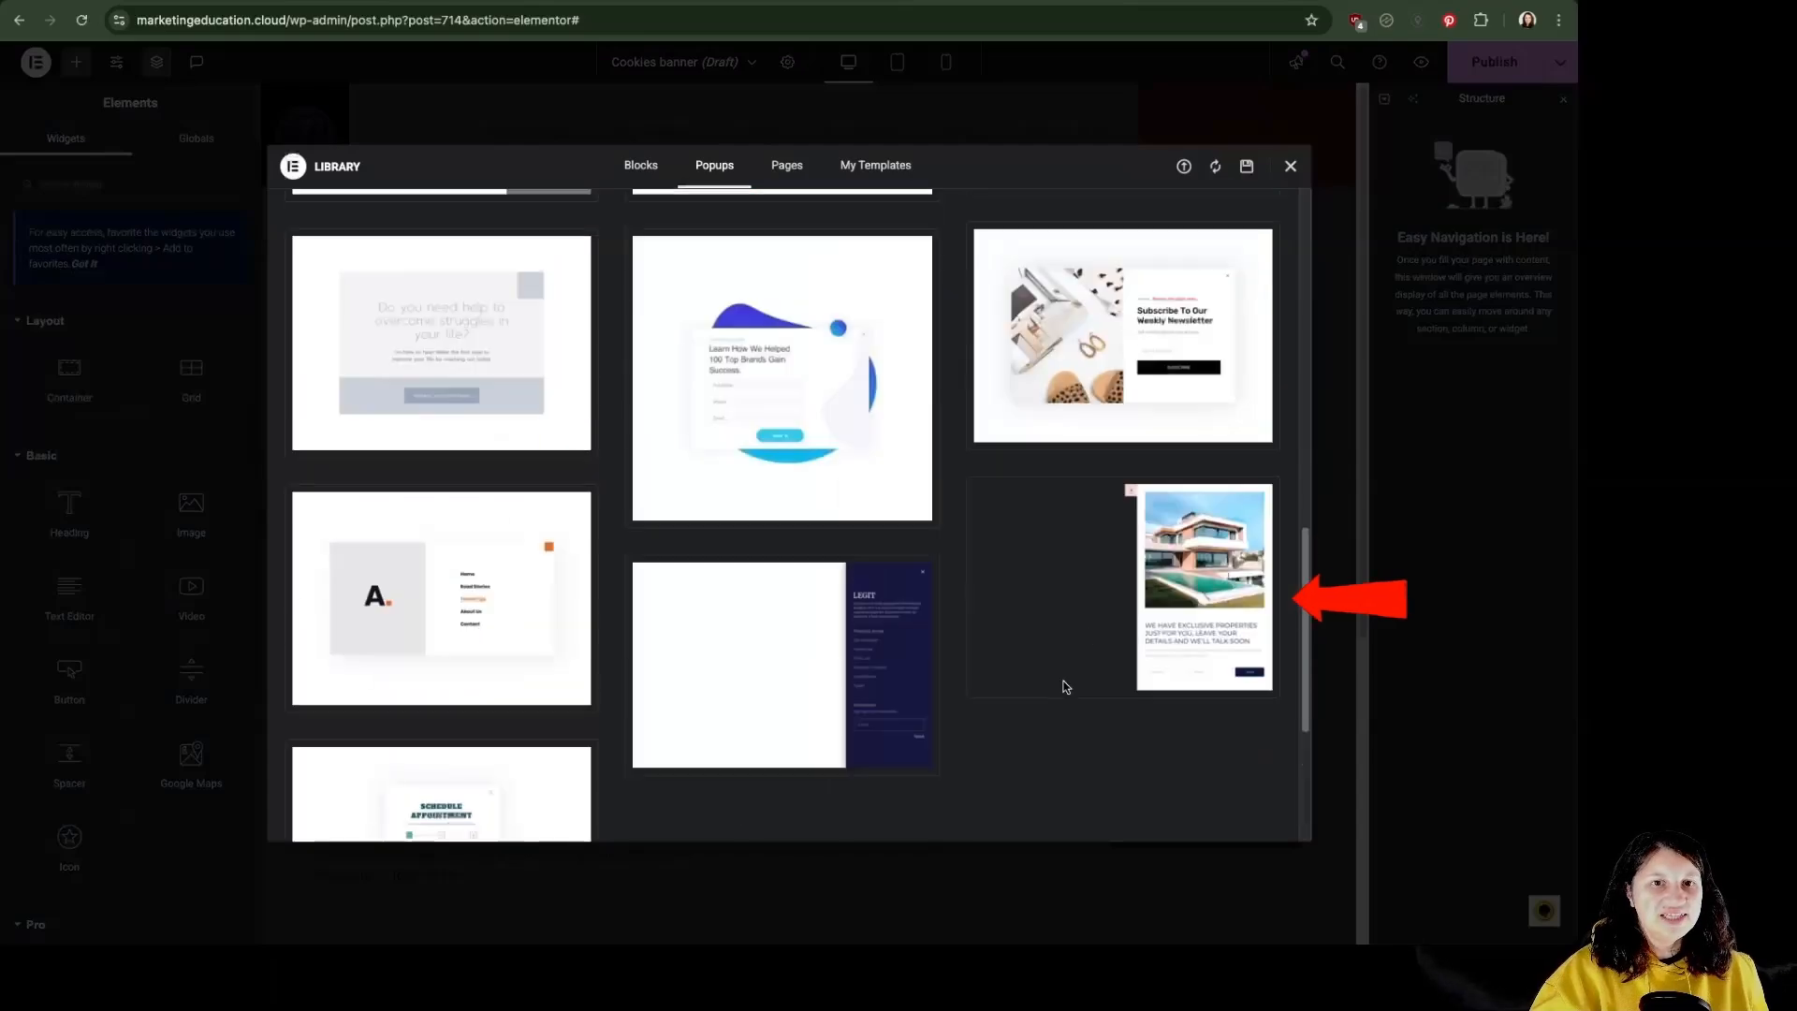
pyautogui.click(1290, 166)
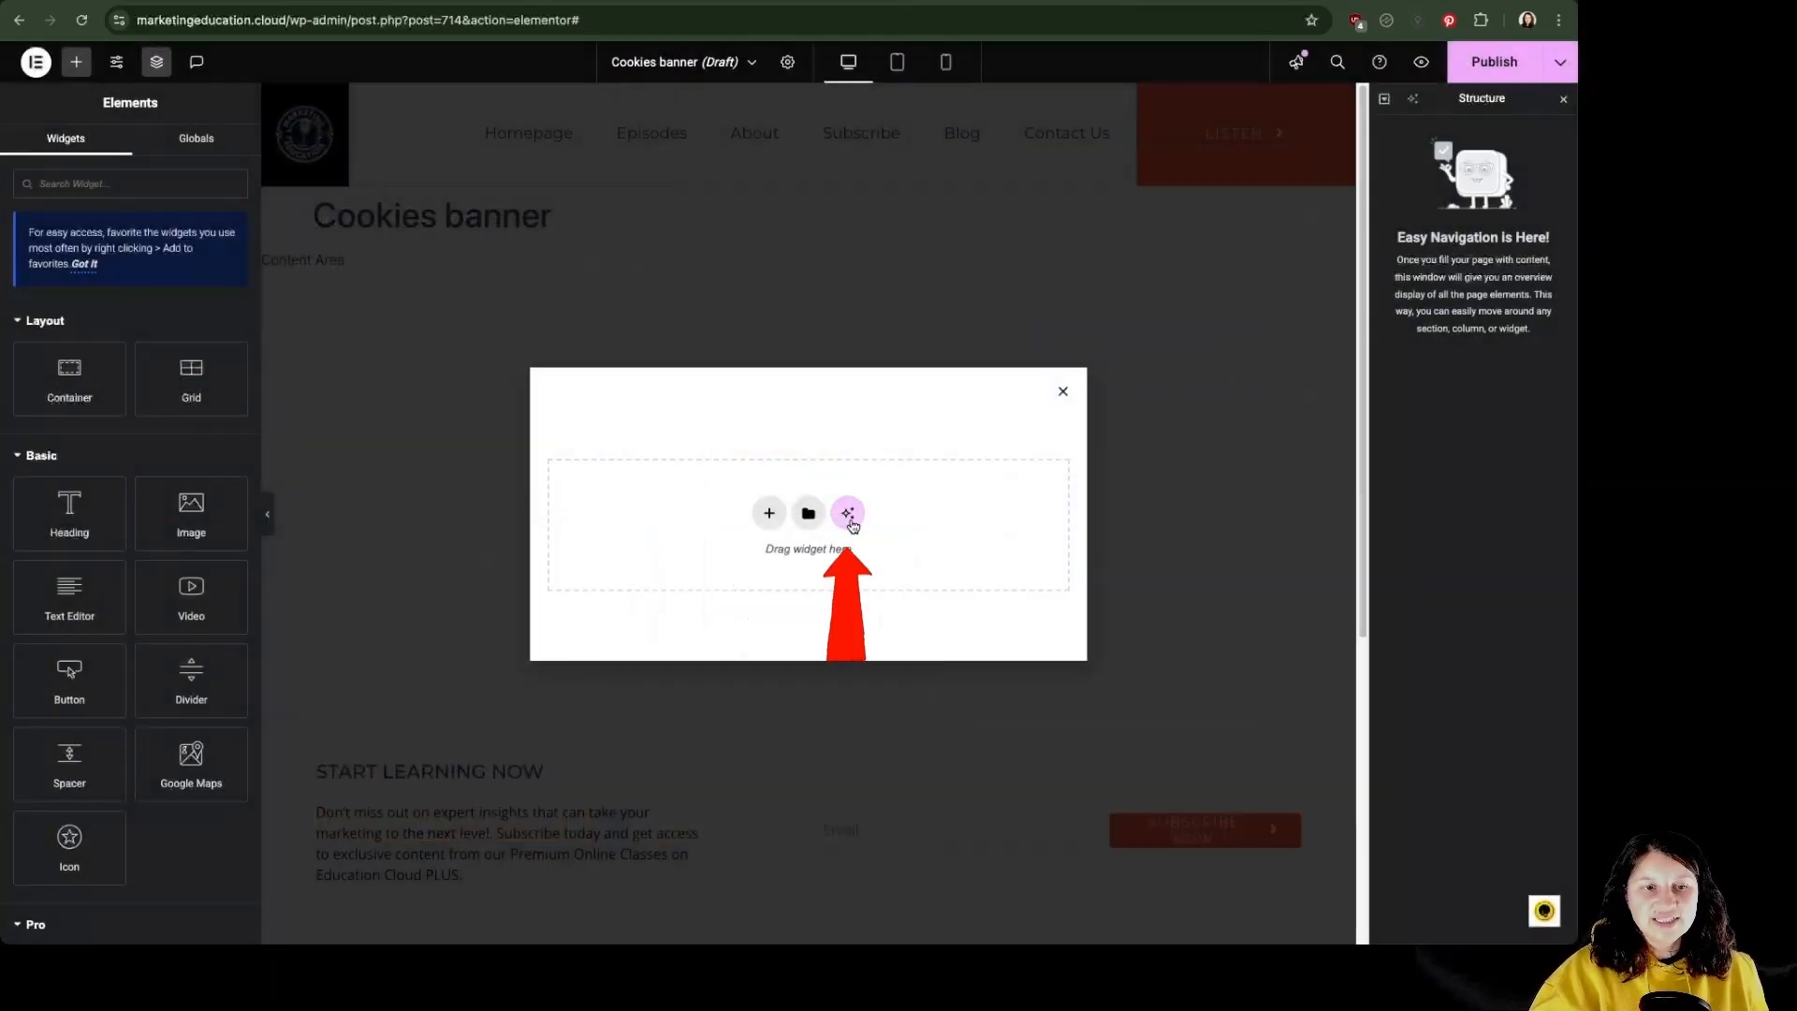
# - Generate popup layouts with Elementor AI from the prompt "cookies consent banner"
pyautogui.click(848, 513)
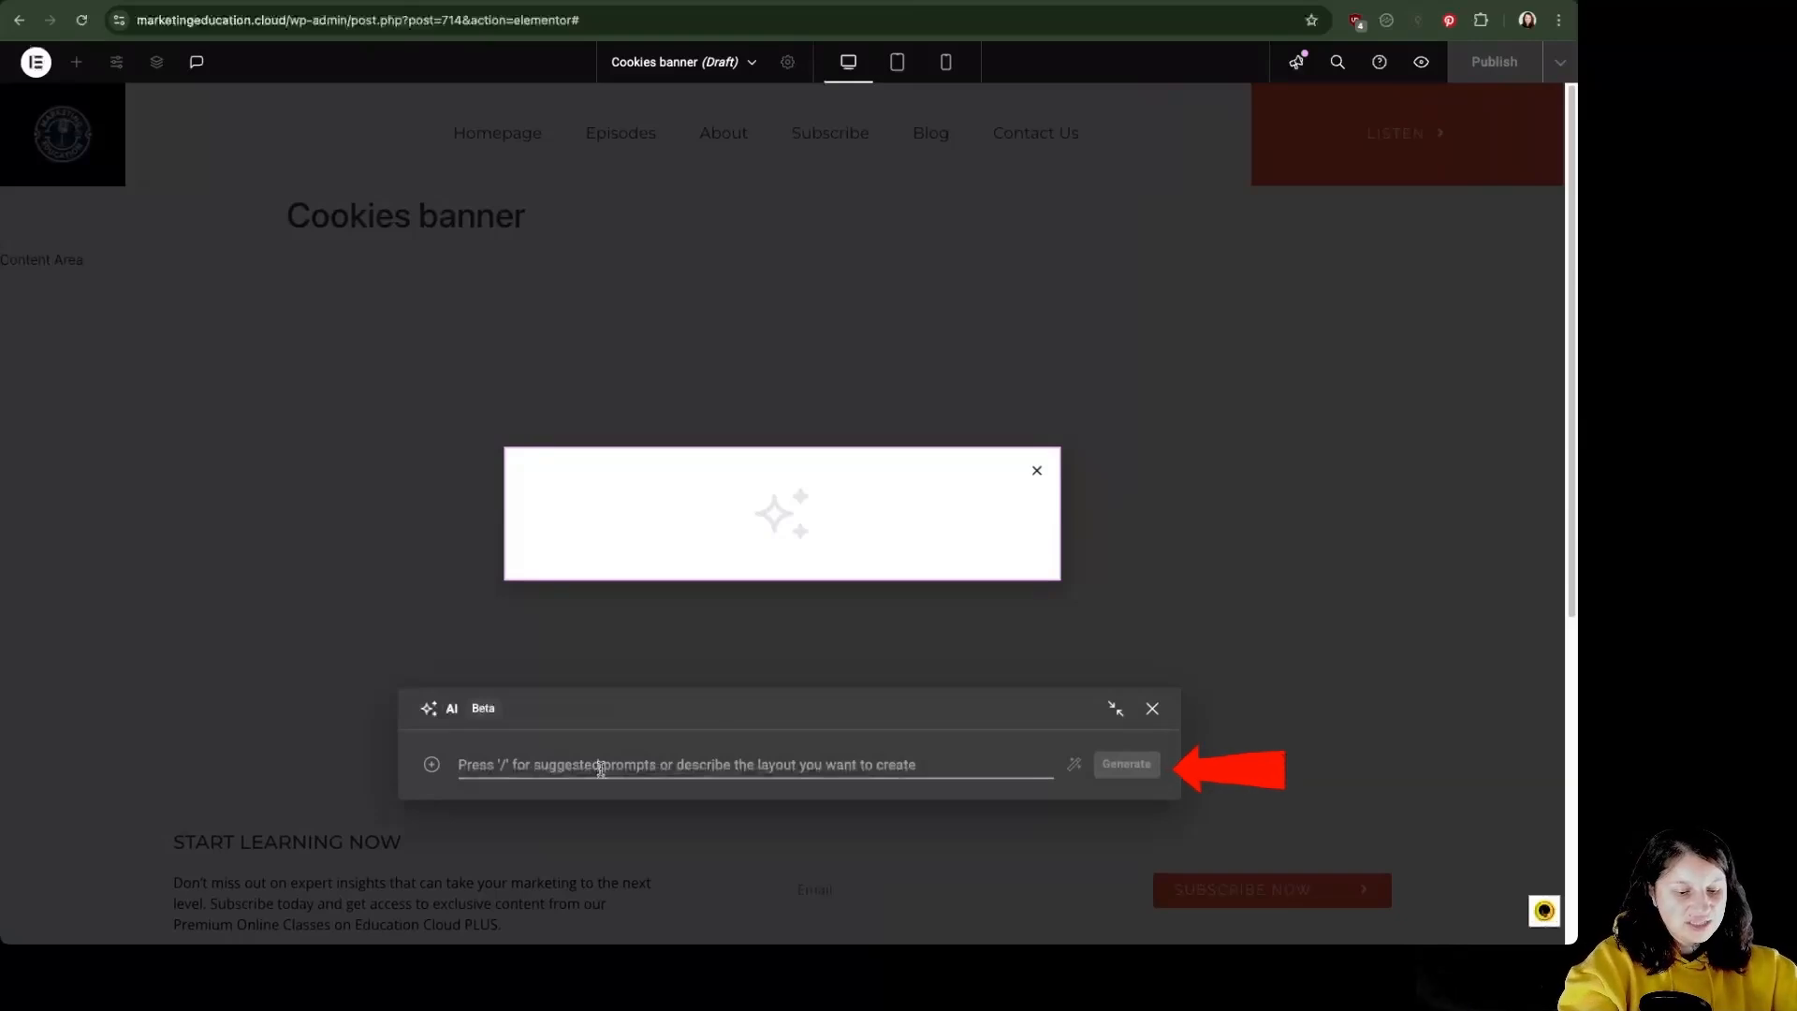
pyautogui.write('cookies')
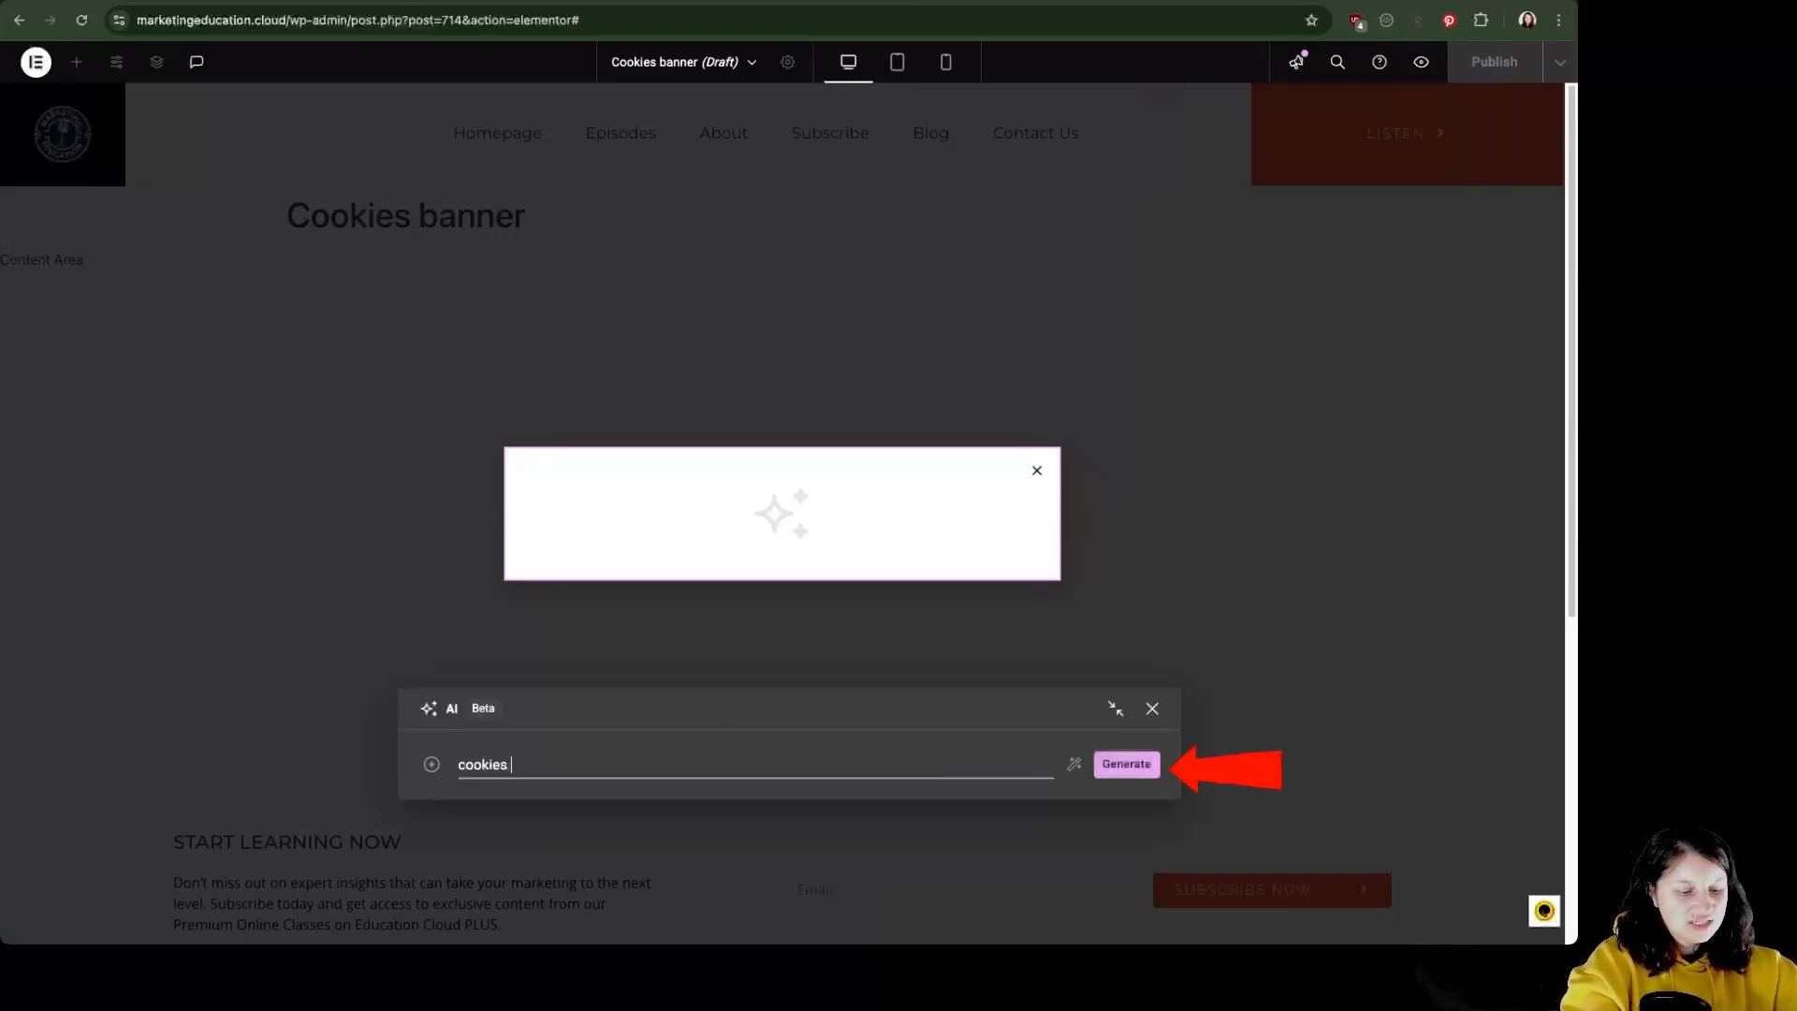
pyautogui.write(' consent banner')
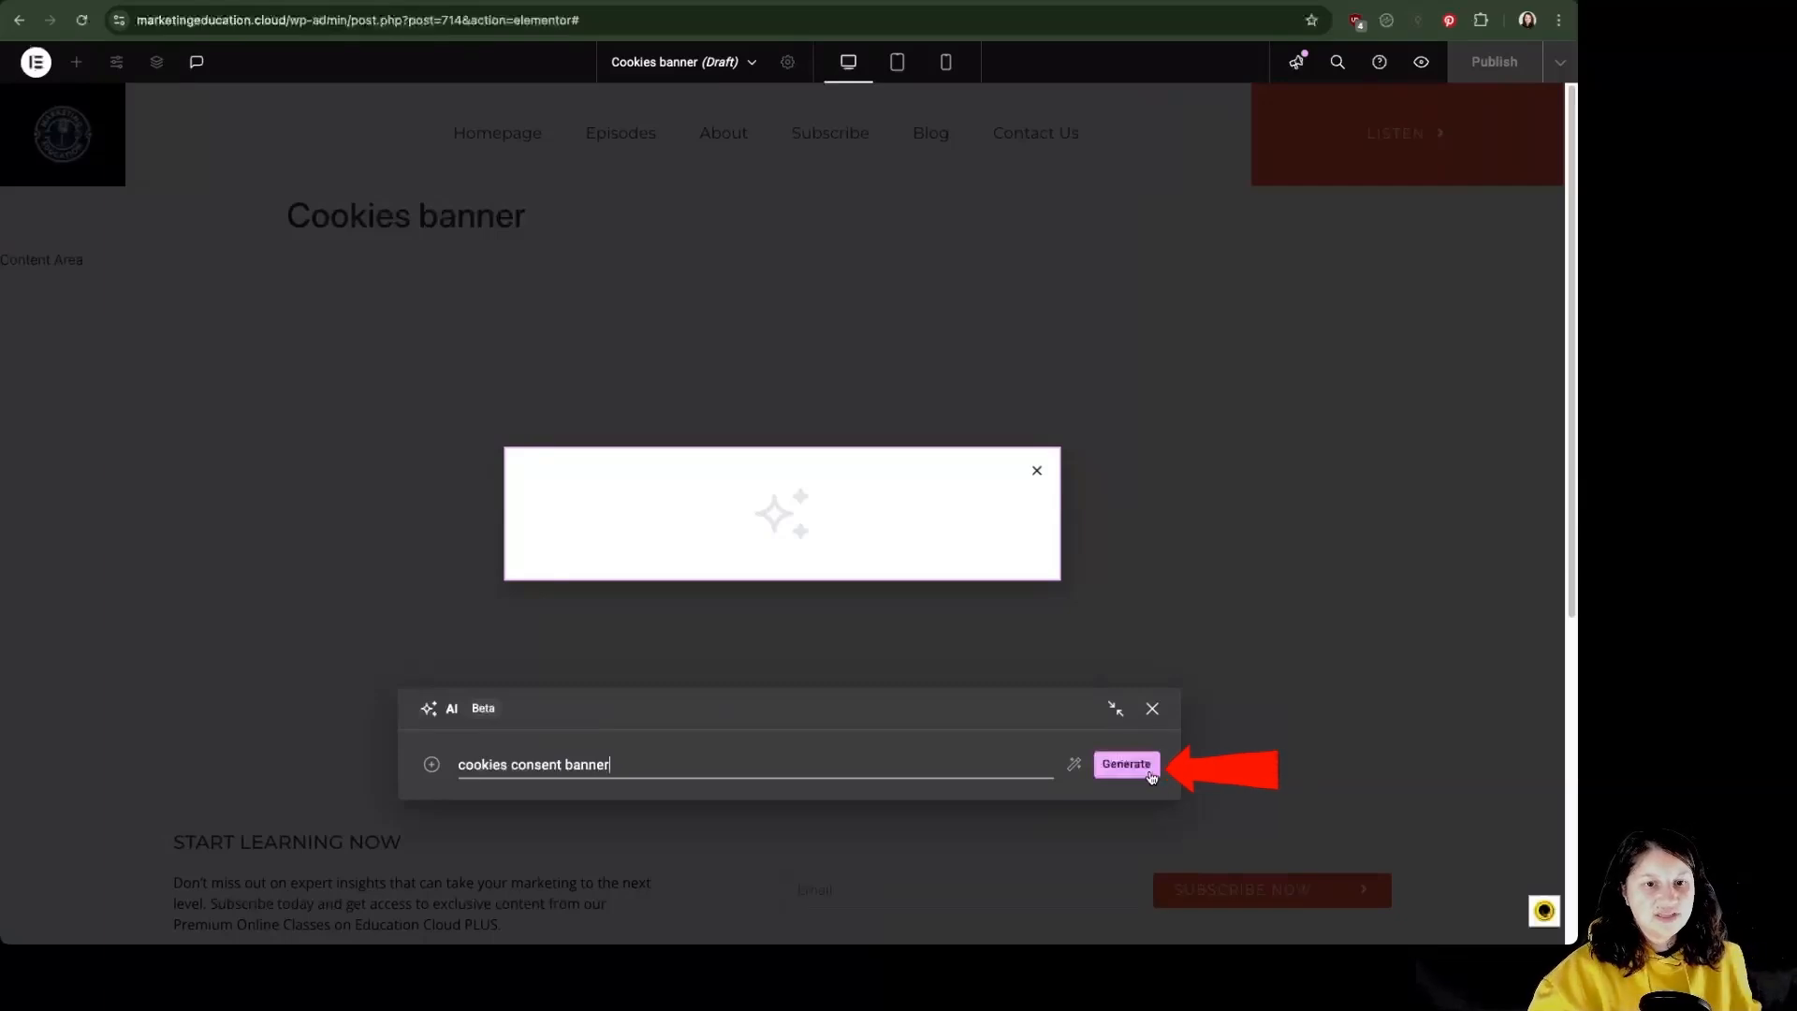
pyautogui.click(1126, 764)
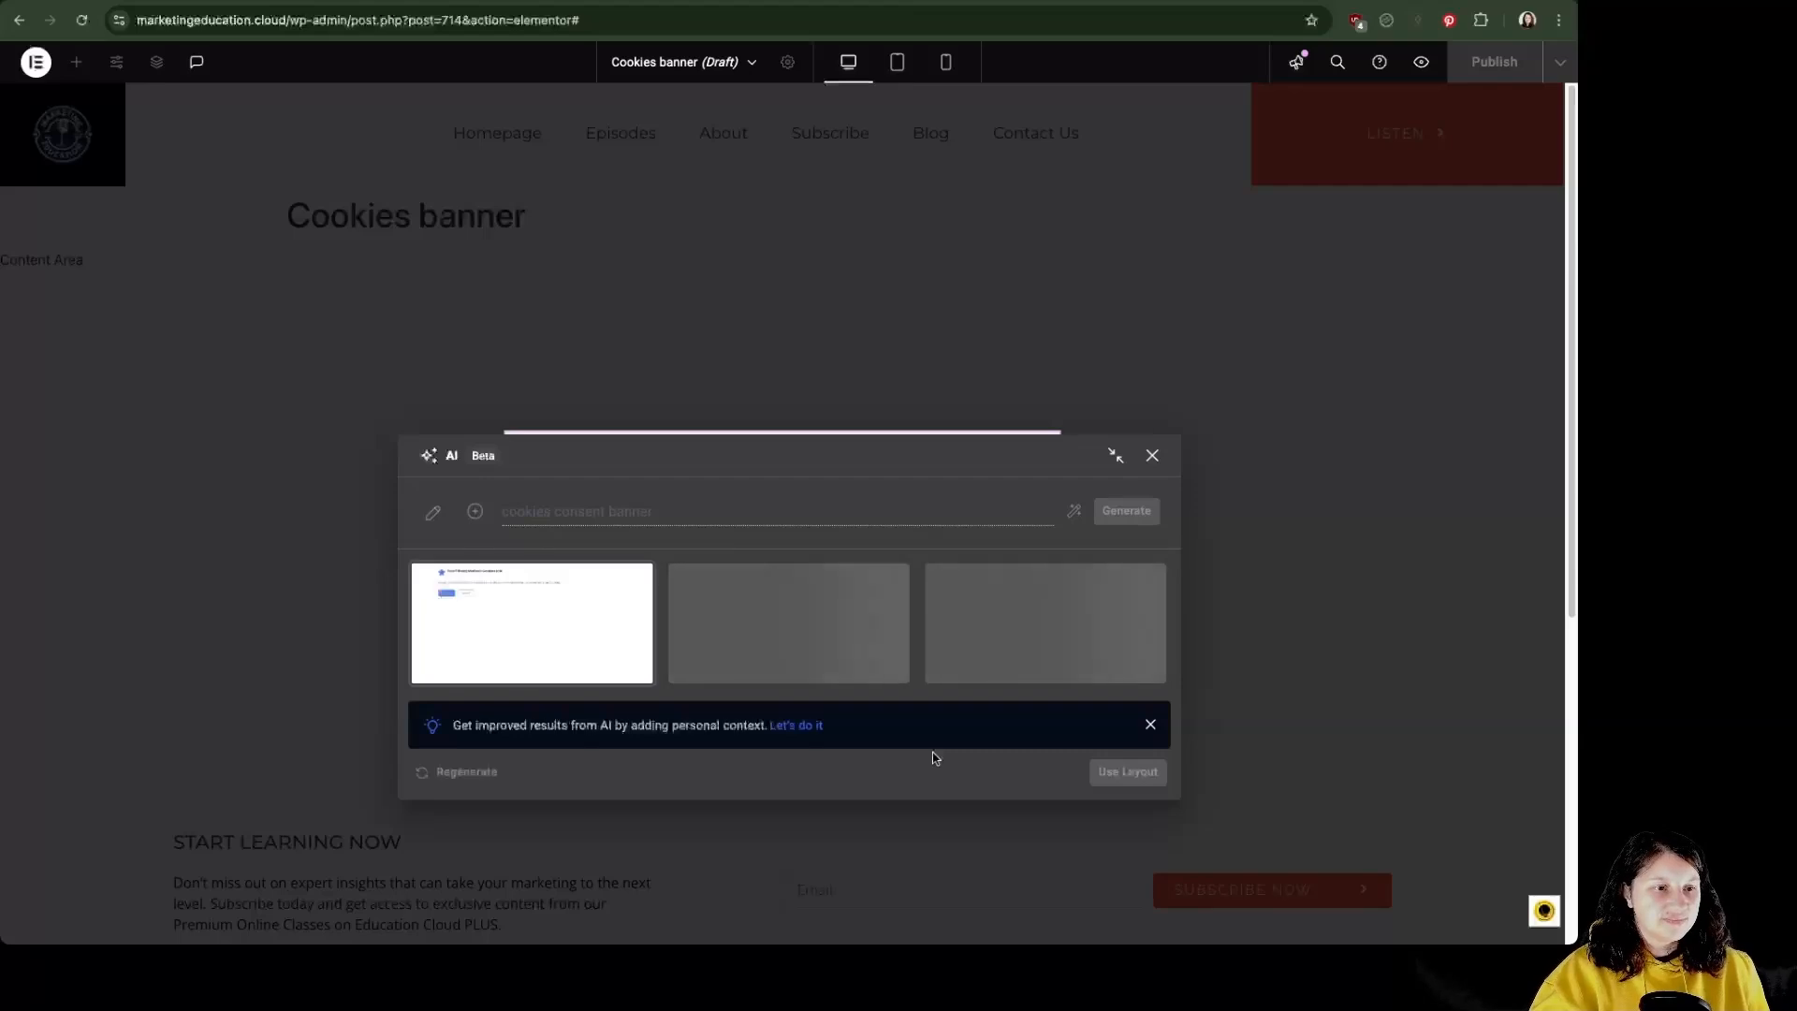
# - Preview the three AI-generated popup layouts, then leave Elementor AI and discard them
pyautogui.moveTo(890, 453); pyautogui.dragTo(927, 137)
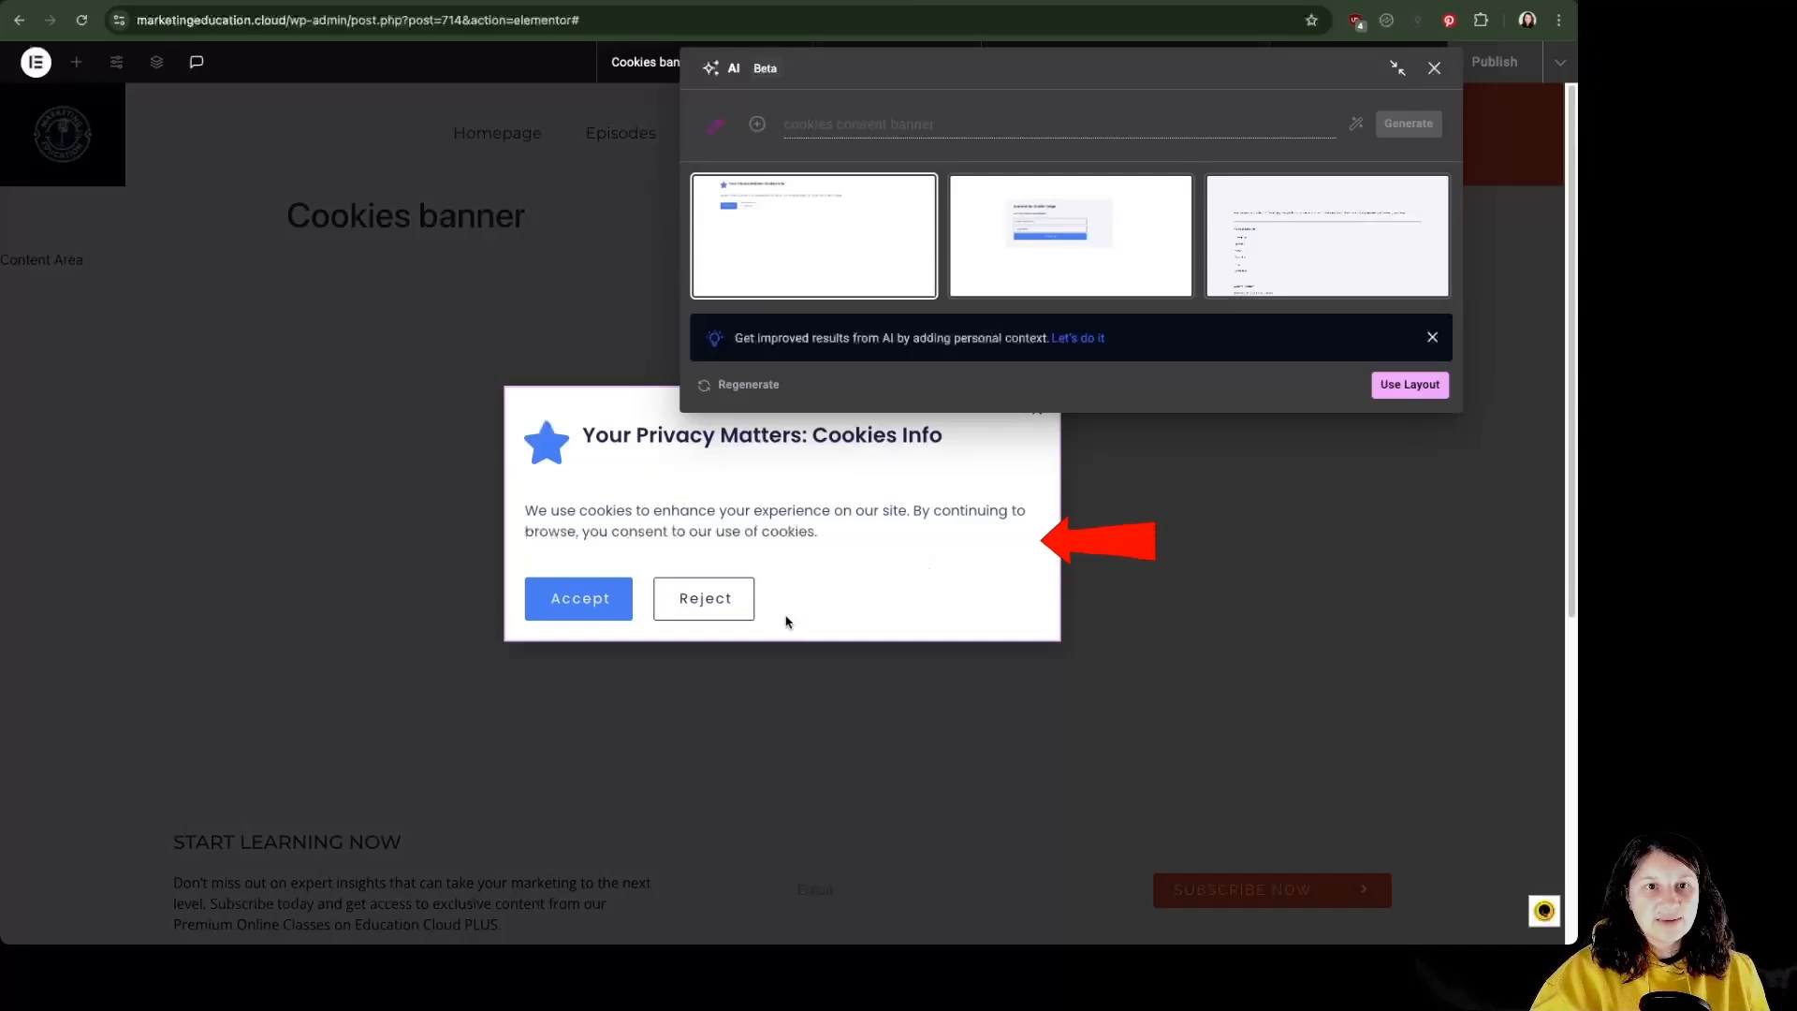
pyautogui.click(1094, 263)
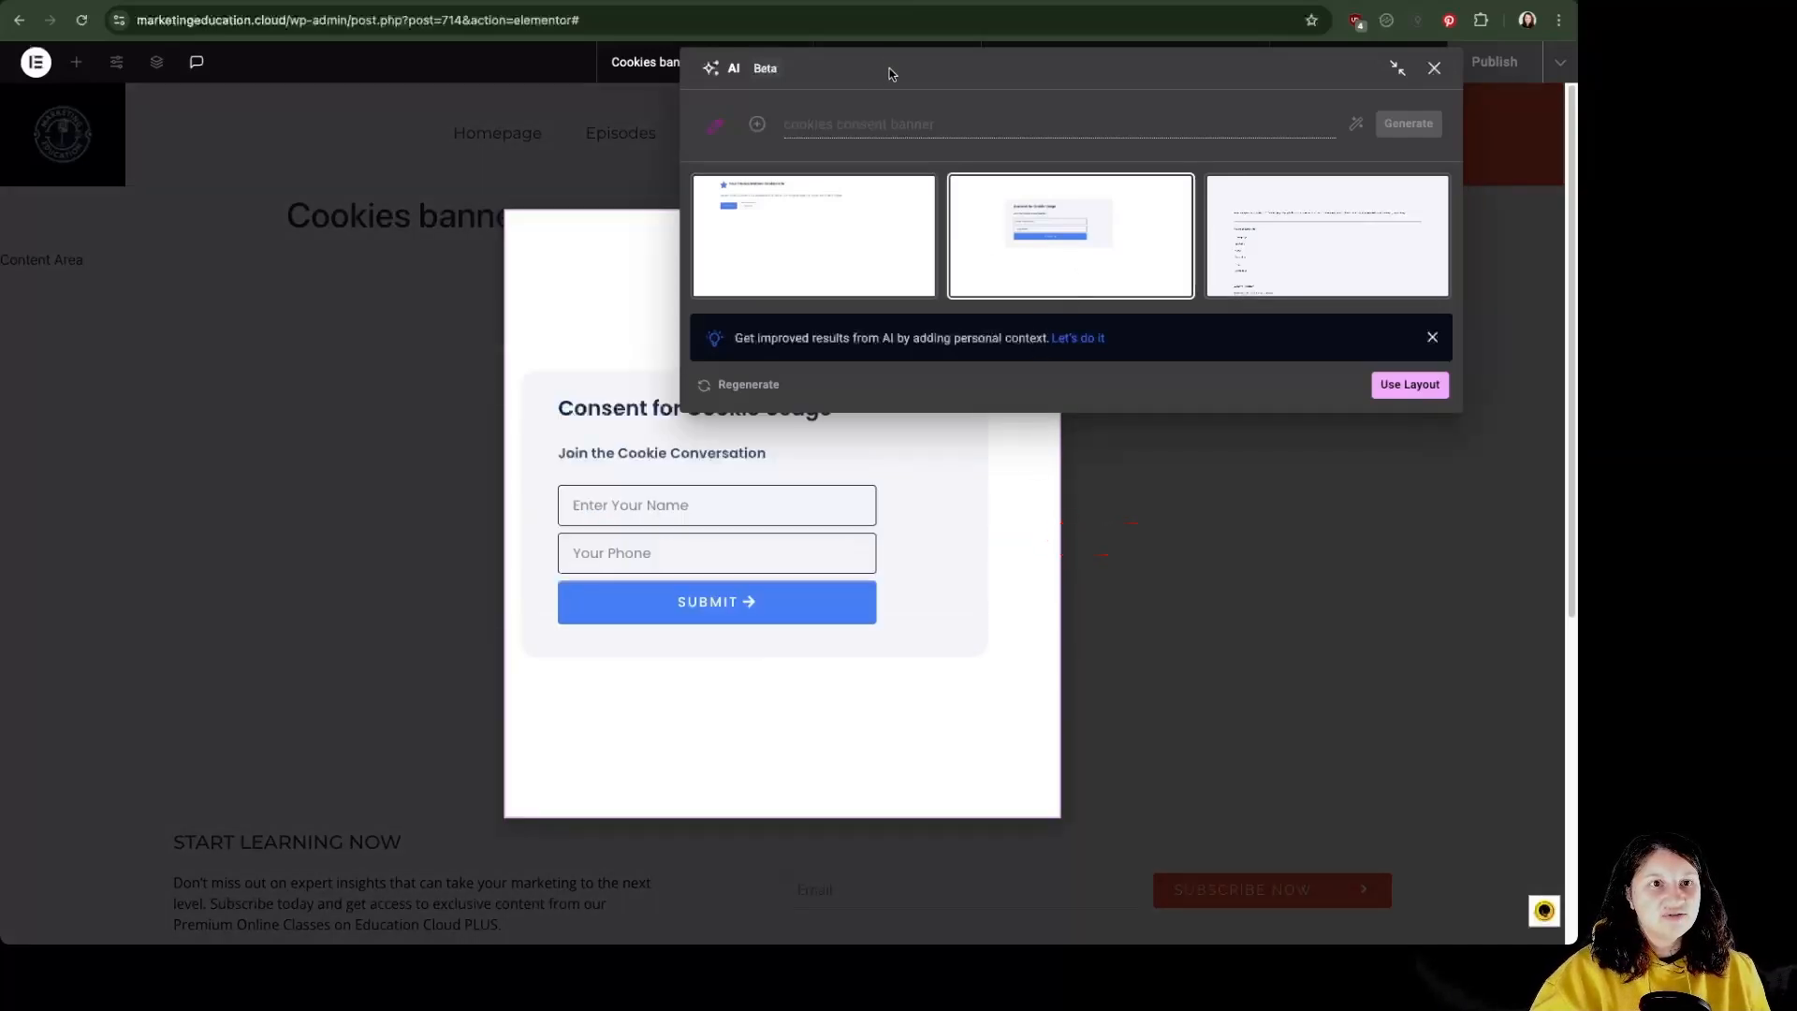
pyautogui.moveTo(890, 74); pyautogui.dragTo(1309, 369)
pyautogui.click(1280, 375)
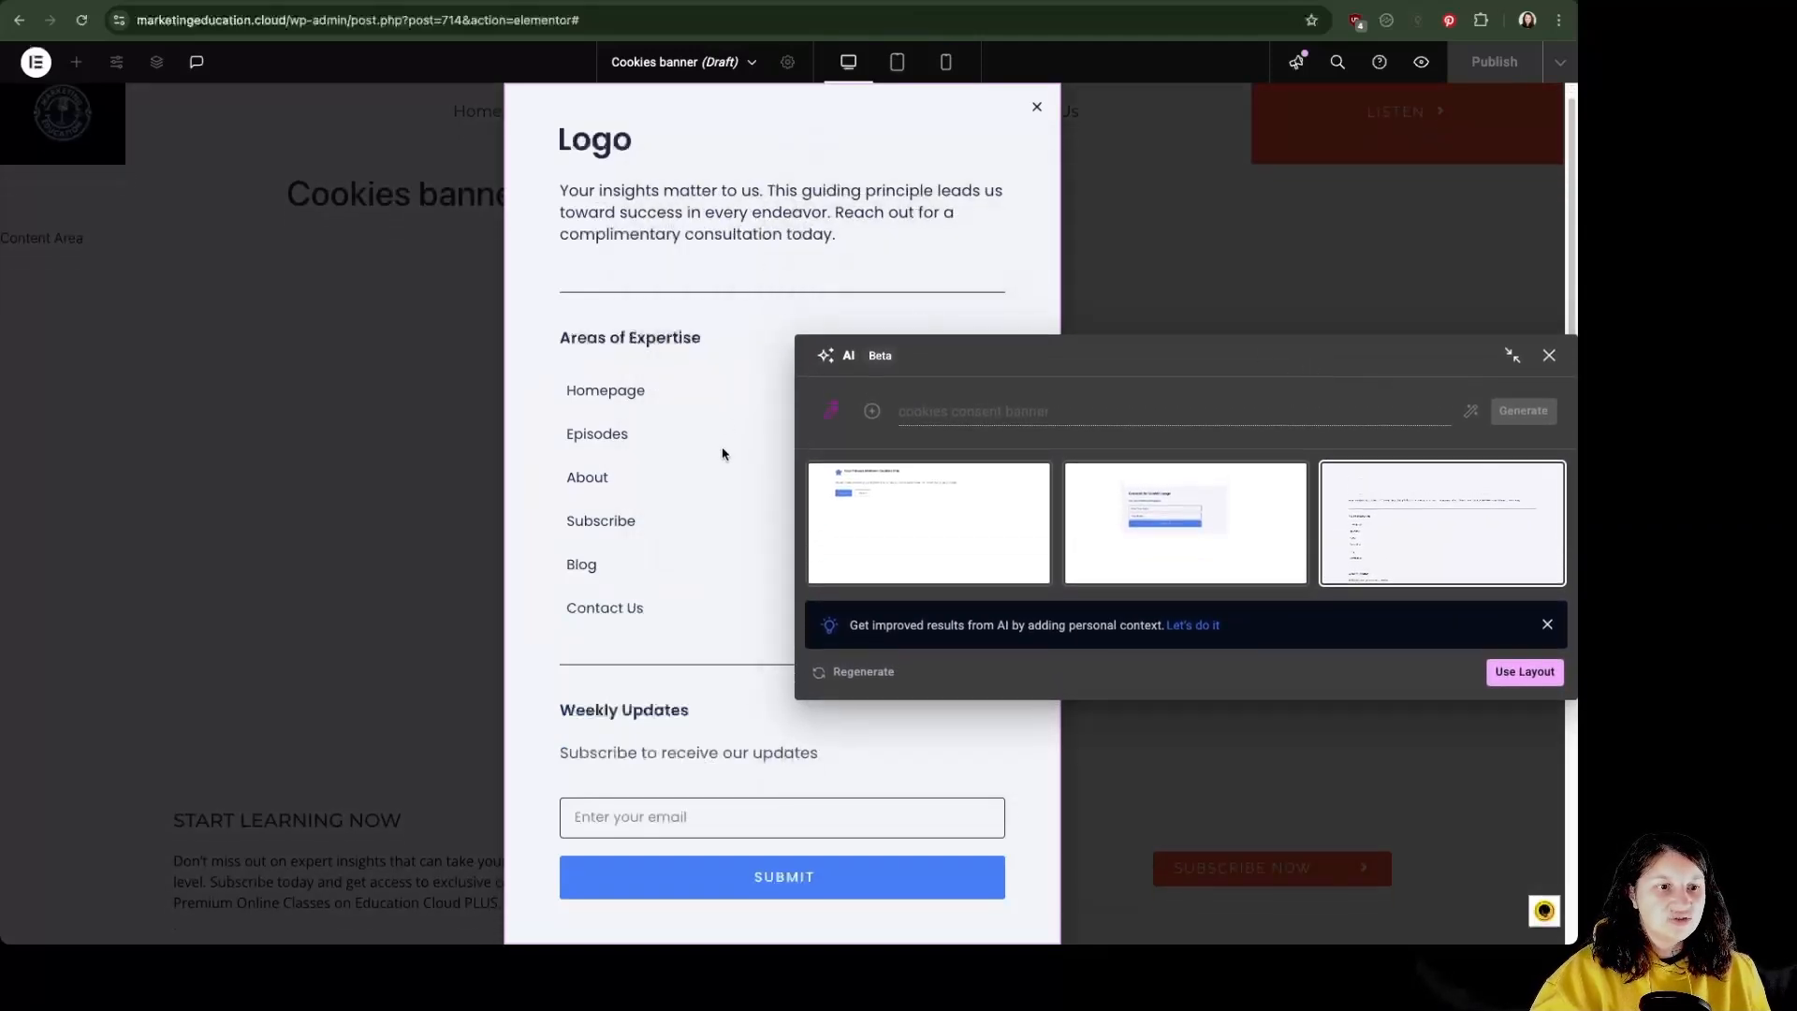
pyautogui.click(892, 504)
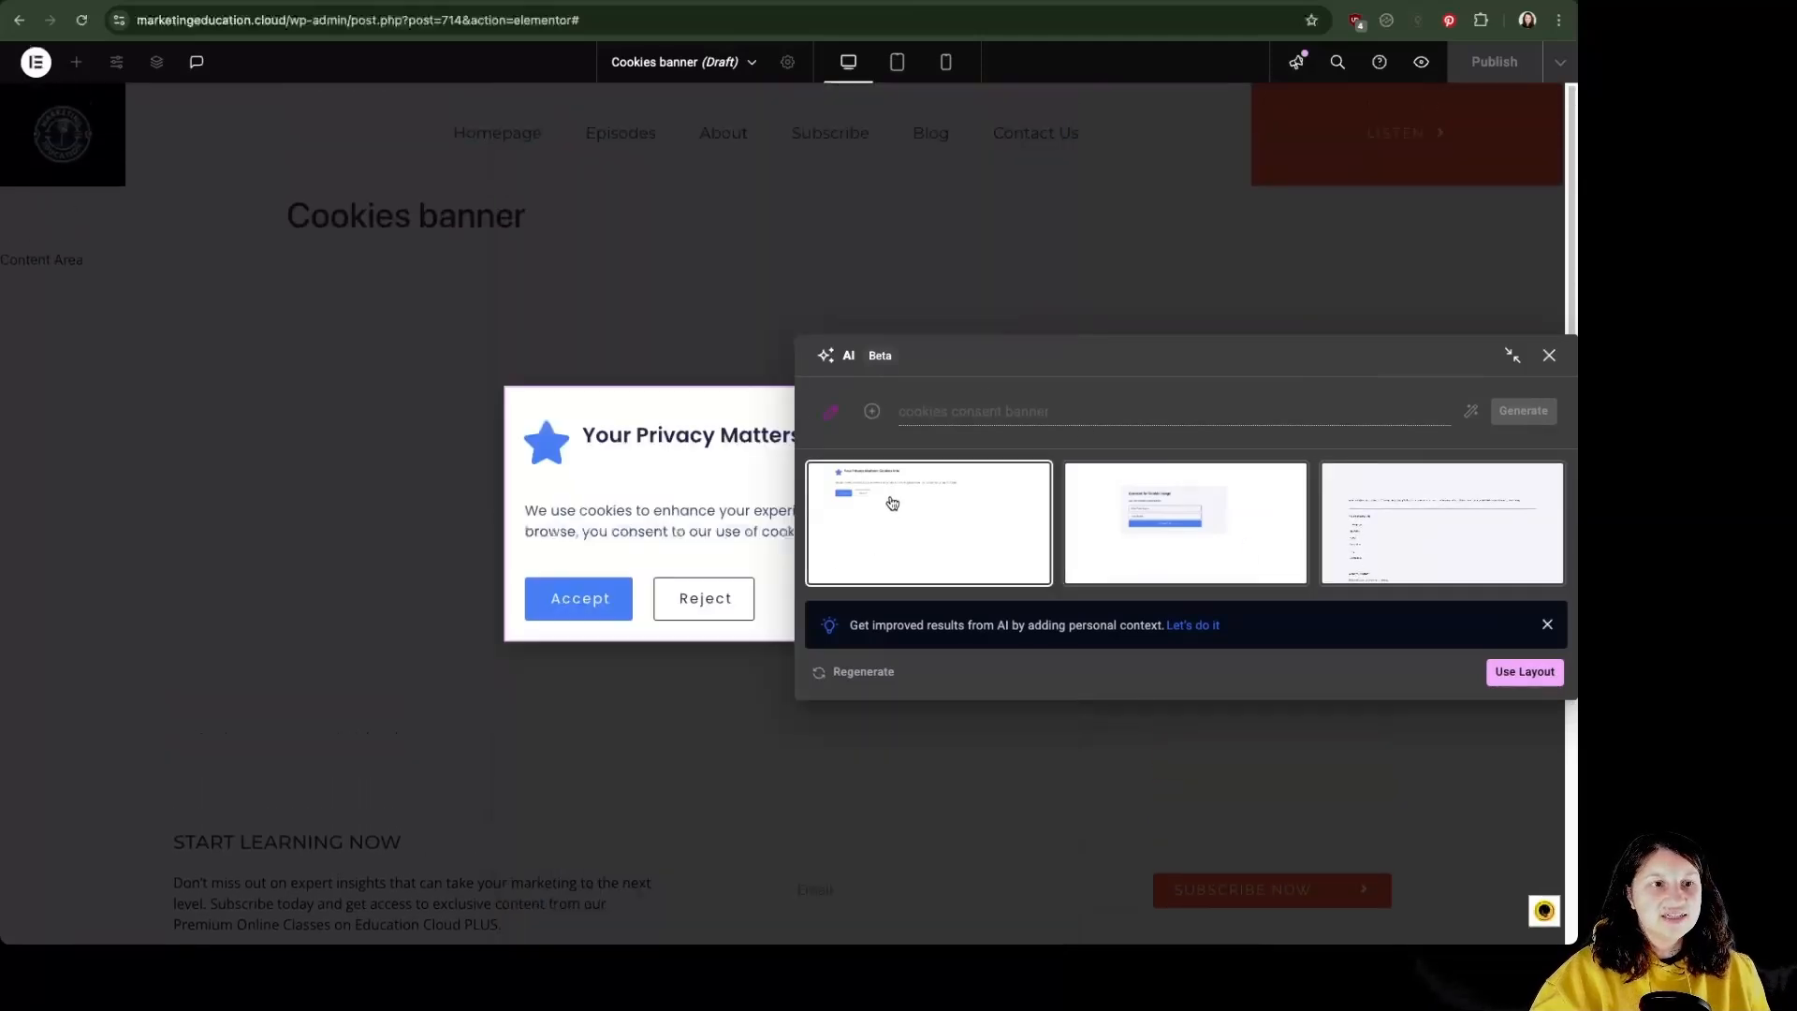
pyautogui.moveTo(956, 364); pyautogui.dragTo(711, 283)
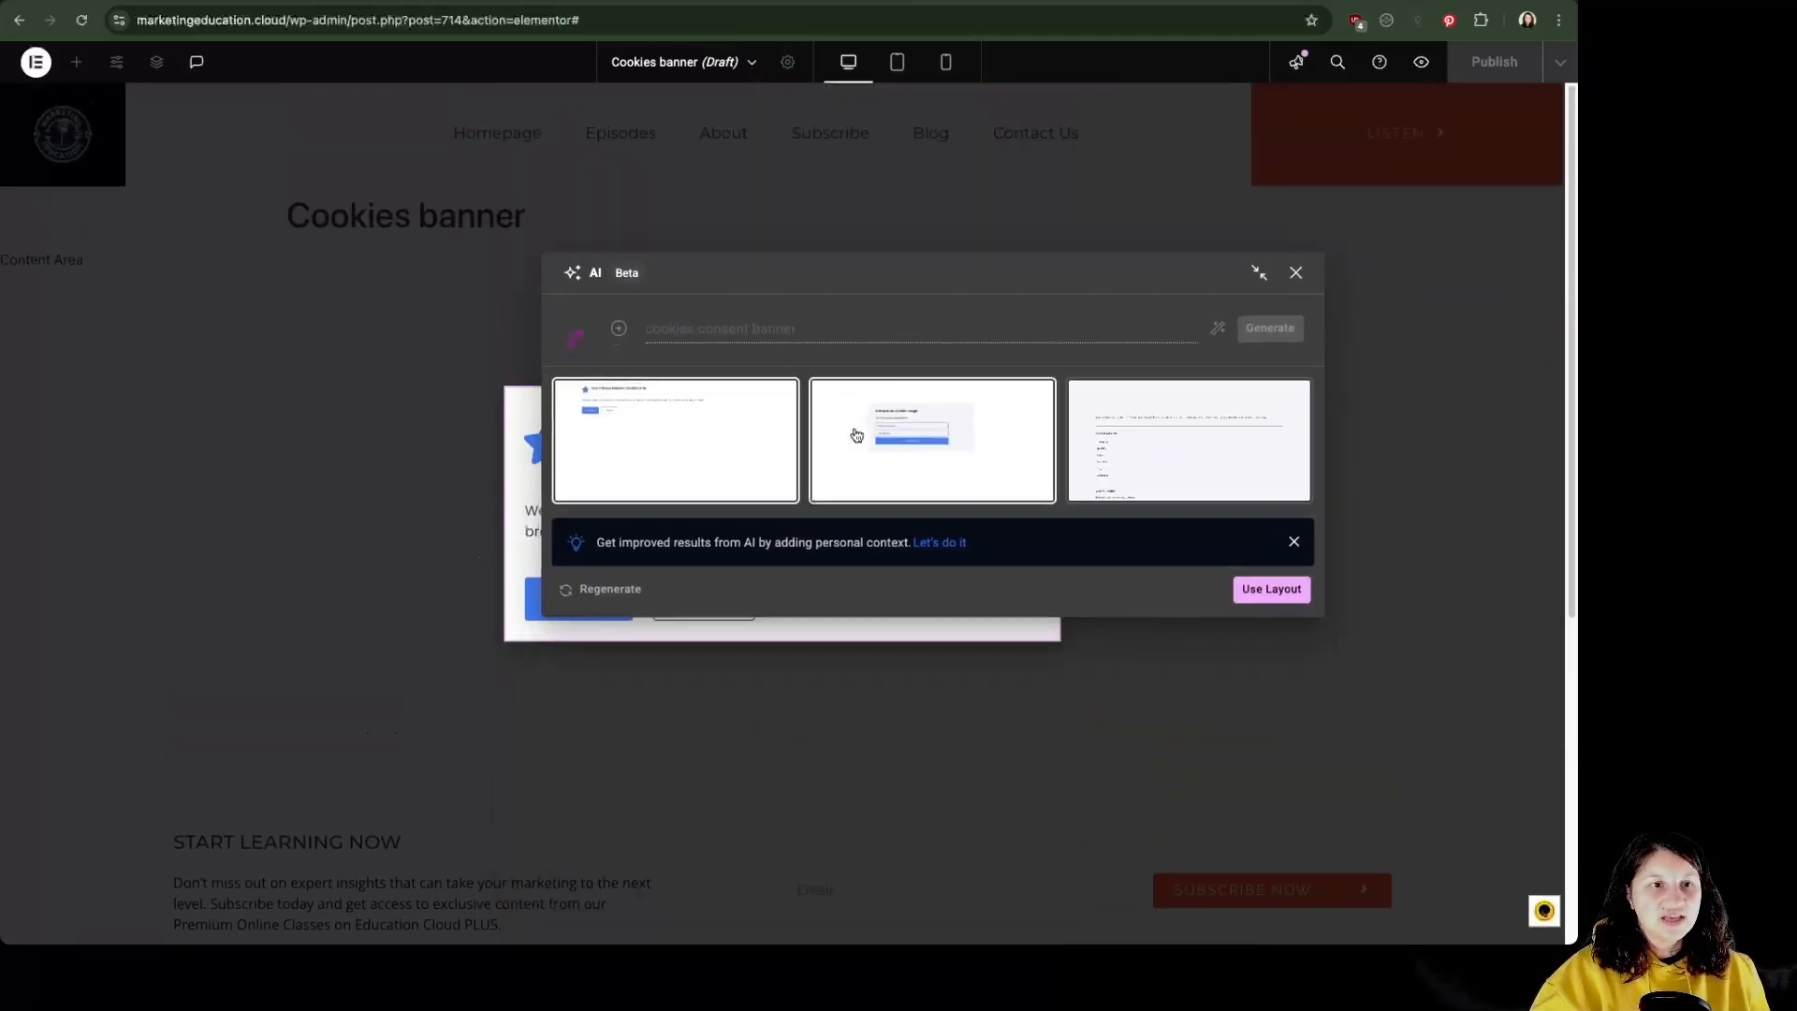
pyautogui.moveTo(835, 285); pyautogui.dragTo(1058, 74)
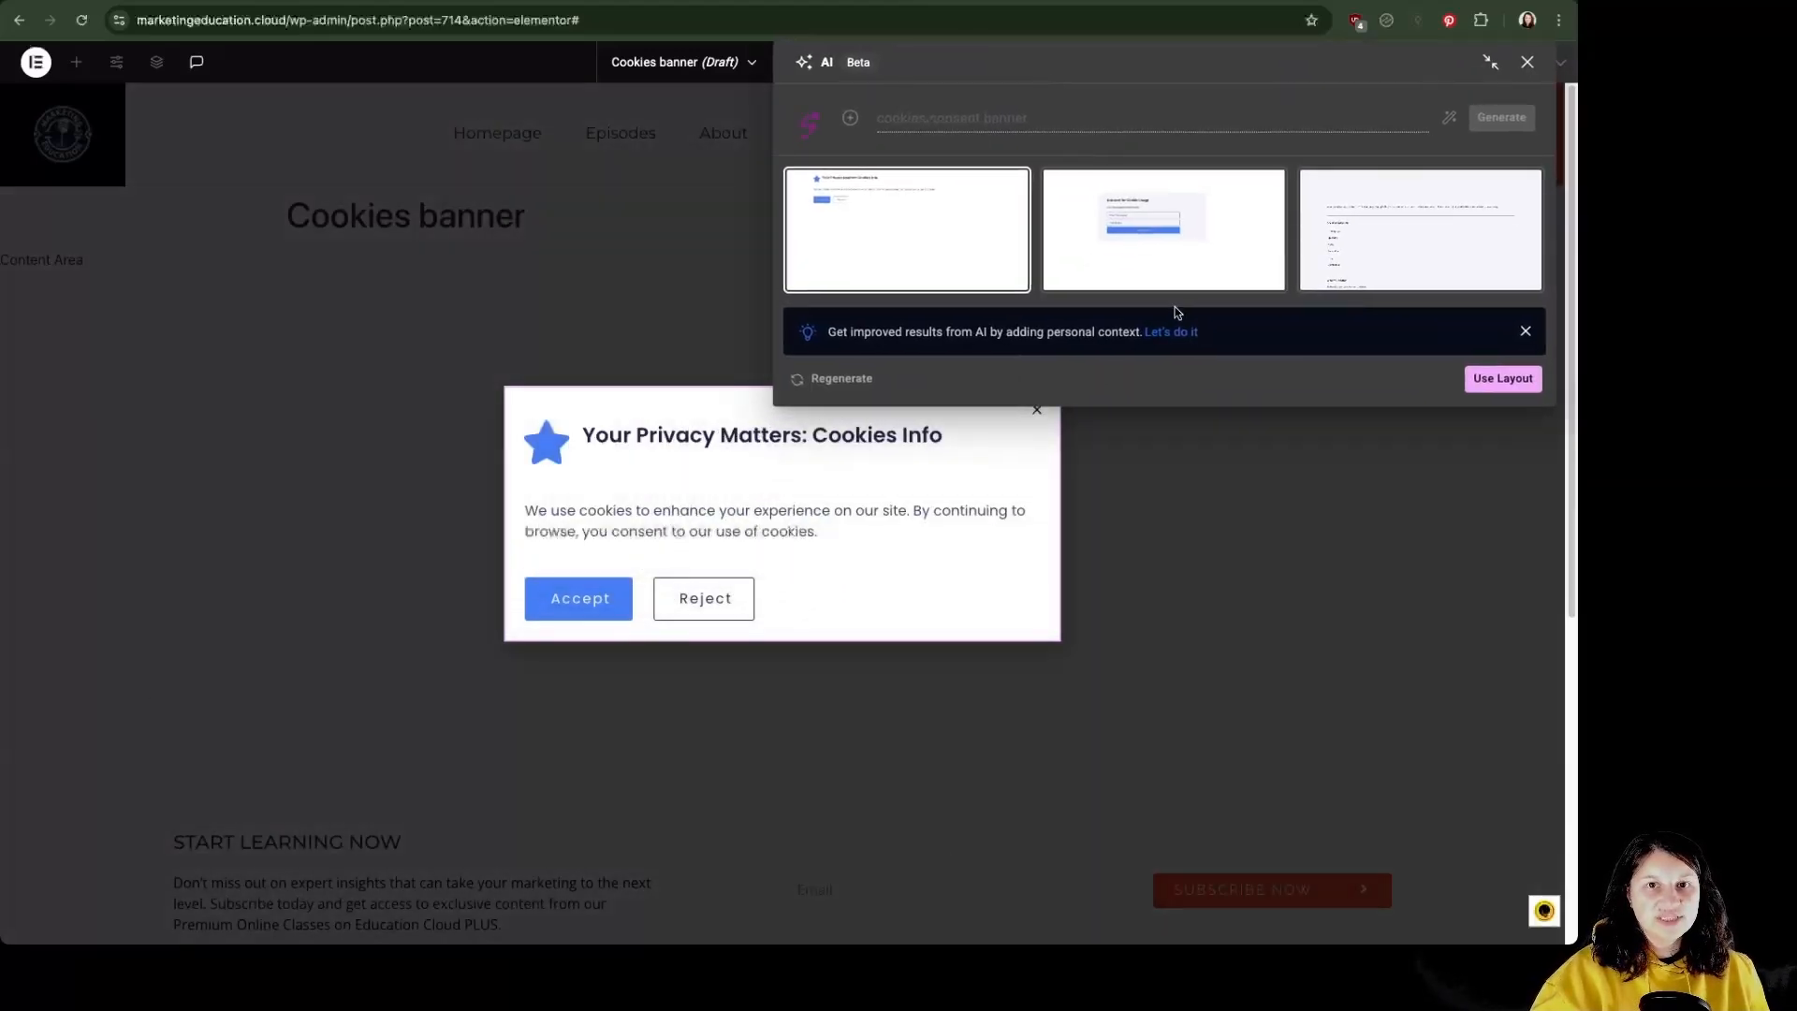
pyautogui.click(1527, 62)
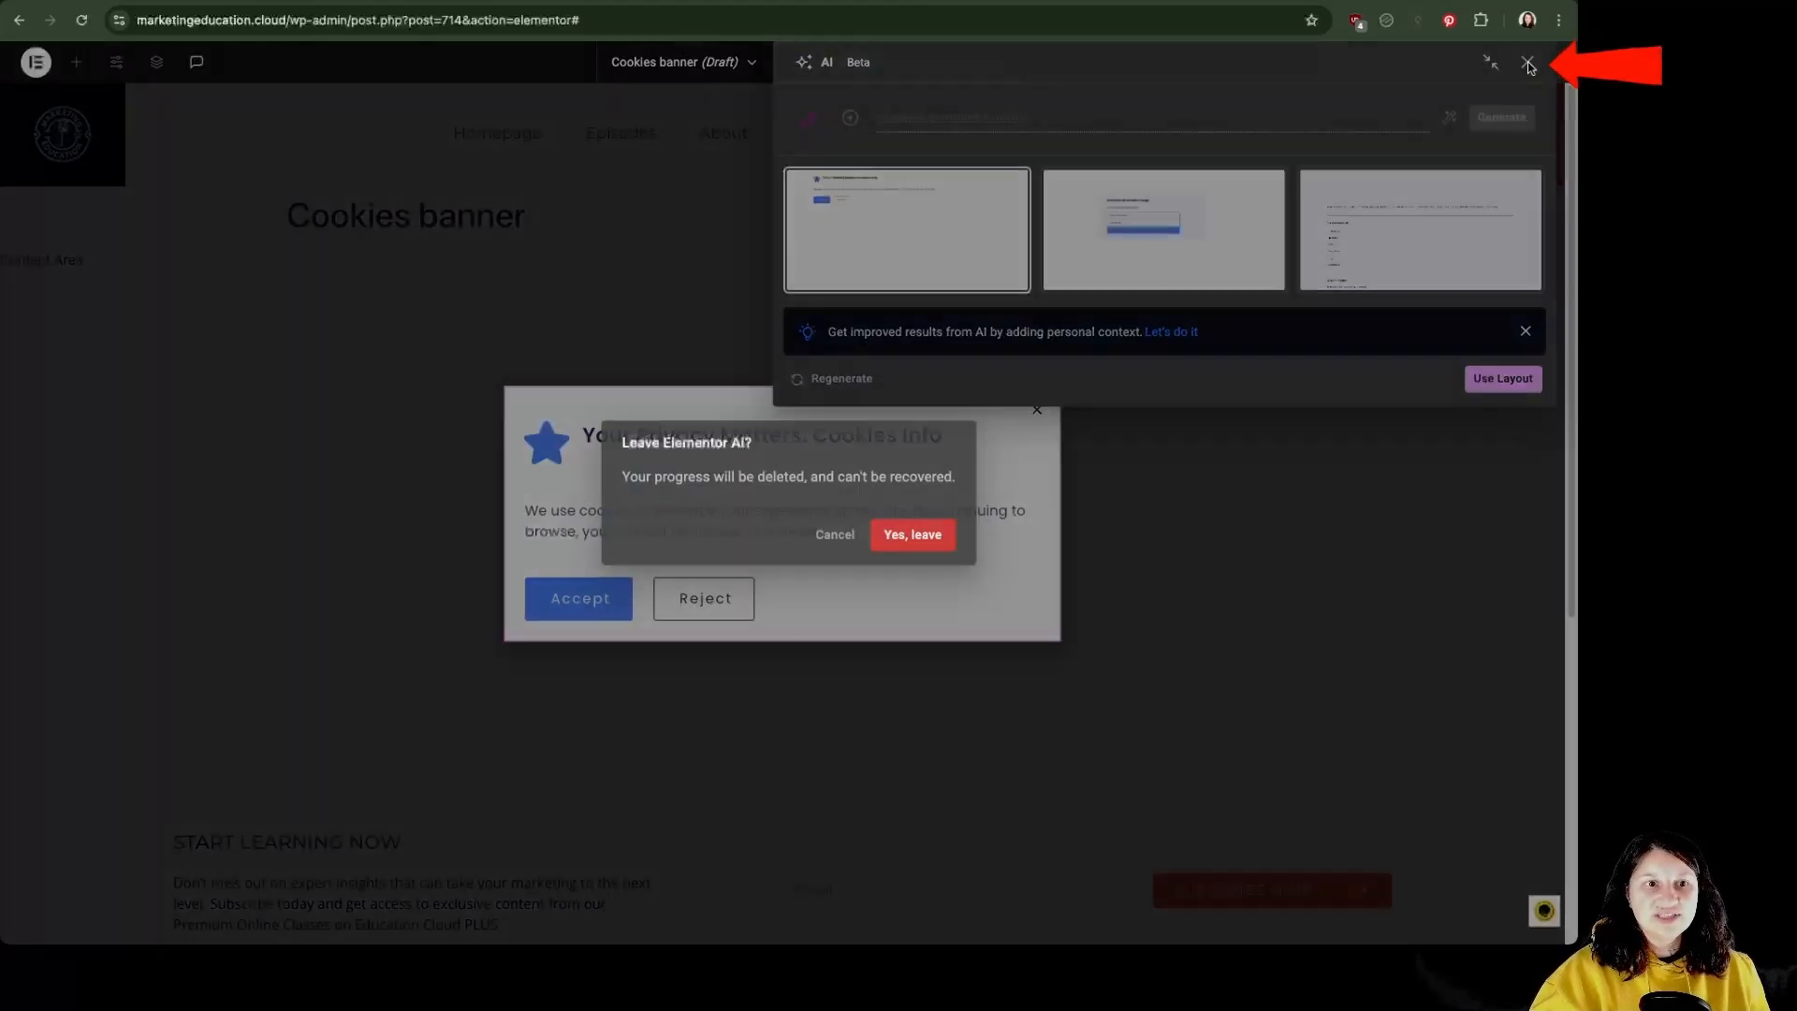
pyautogui.click(915, 535)
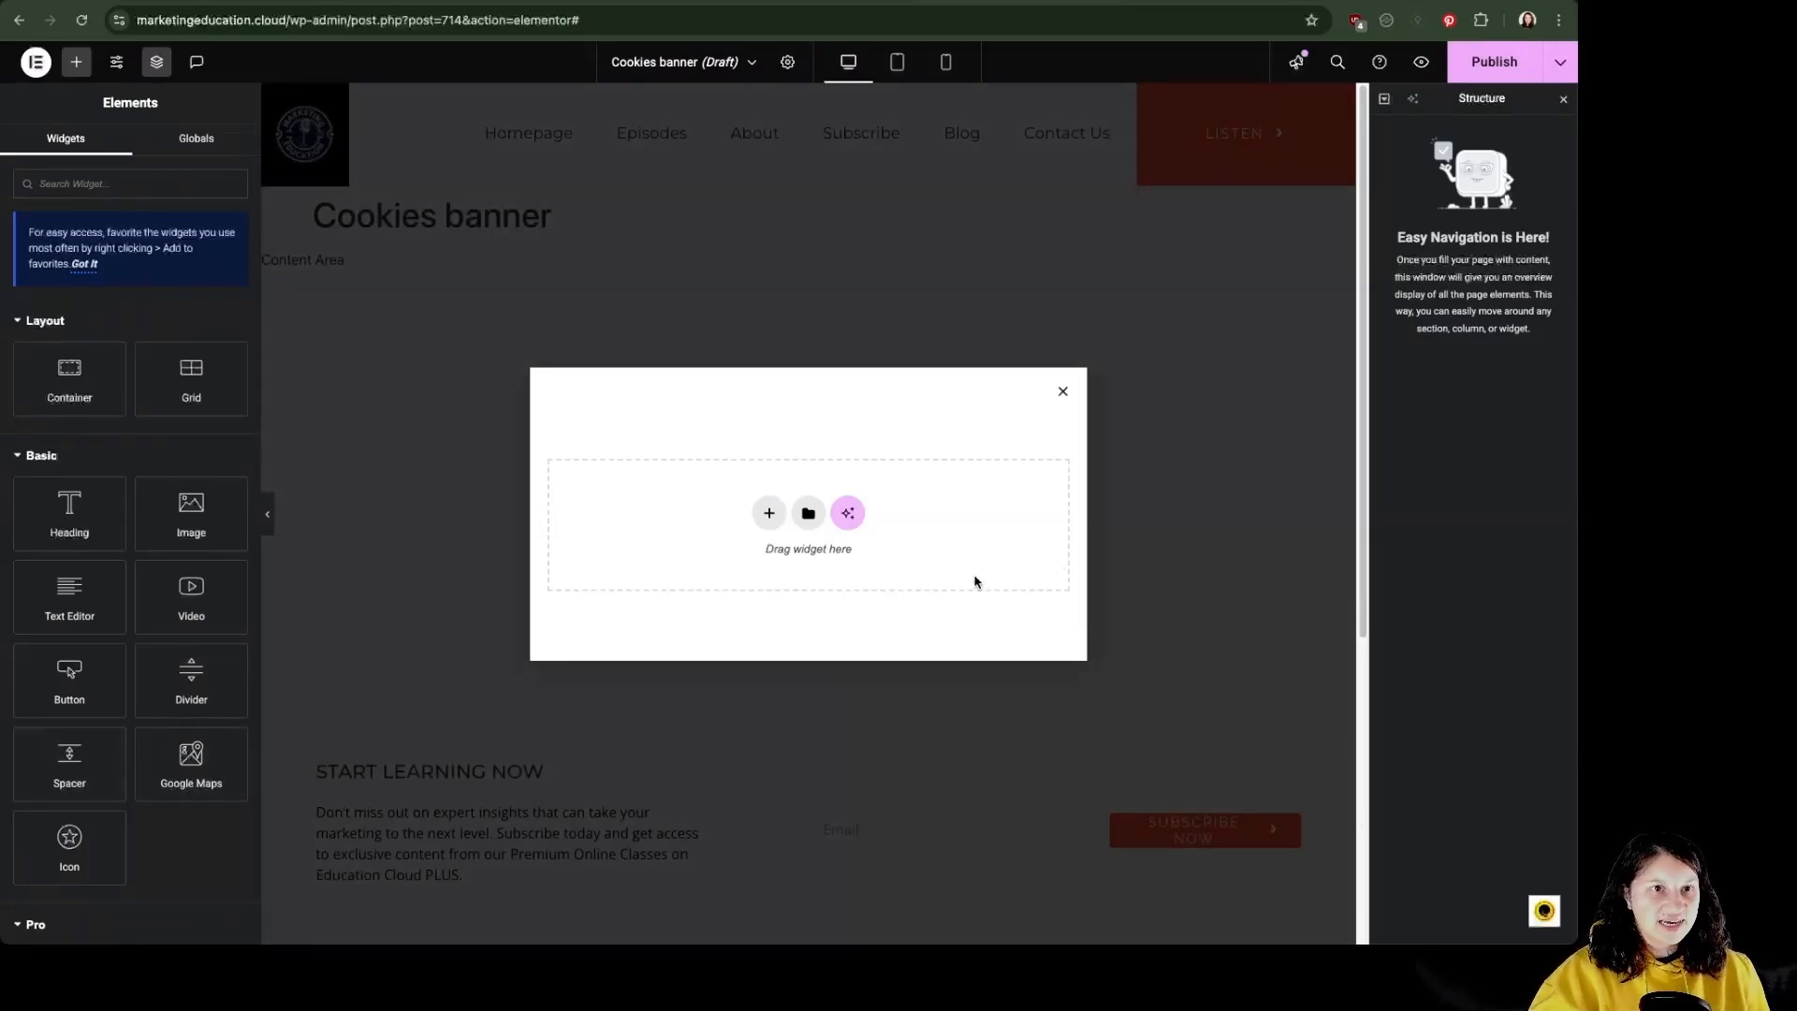
# - Set the popup's width to 100 vw in its layout settings
pyautogui.click(789, 73)
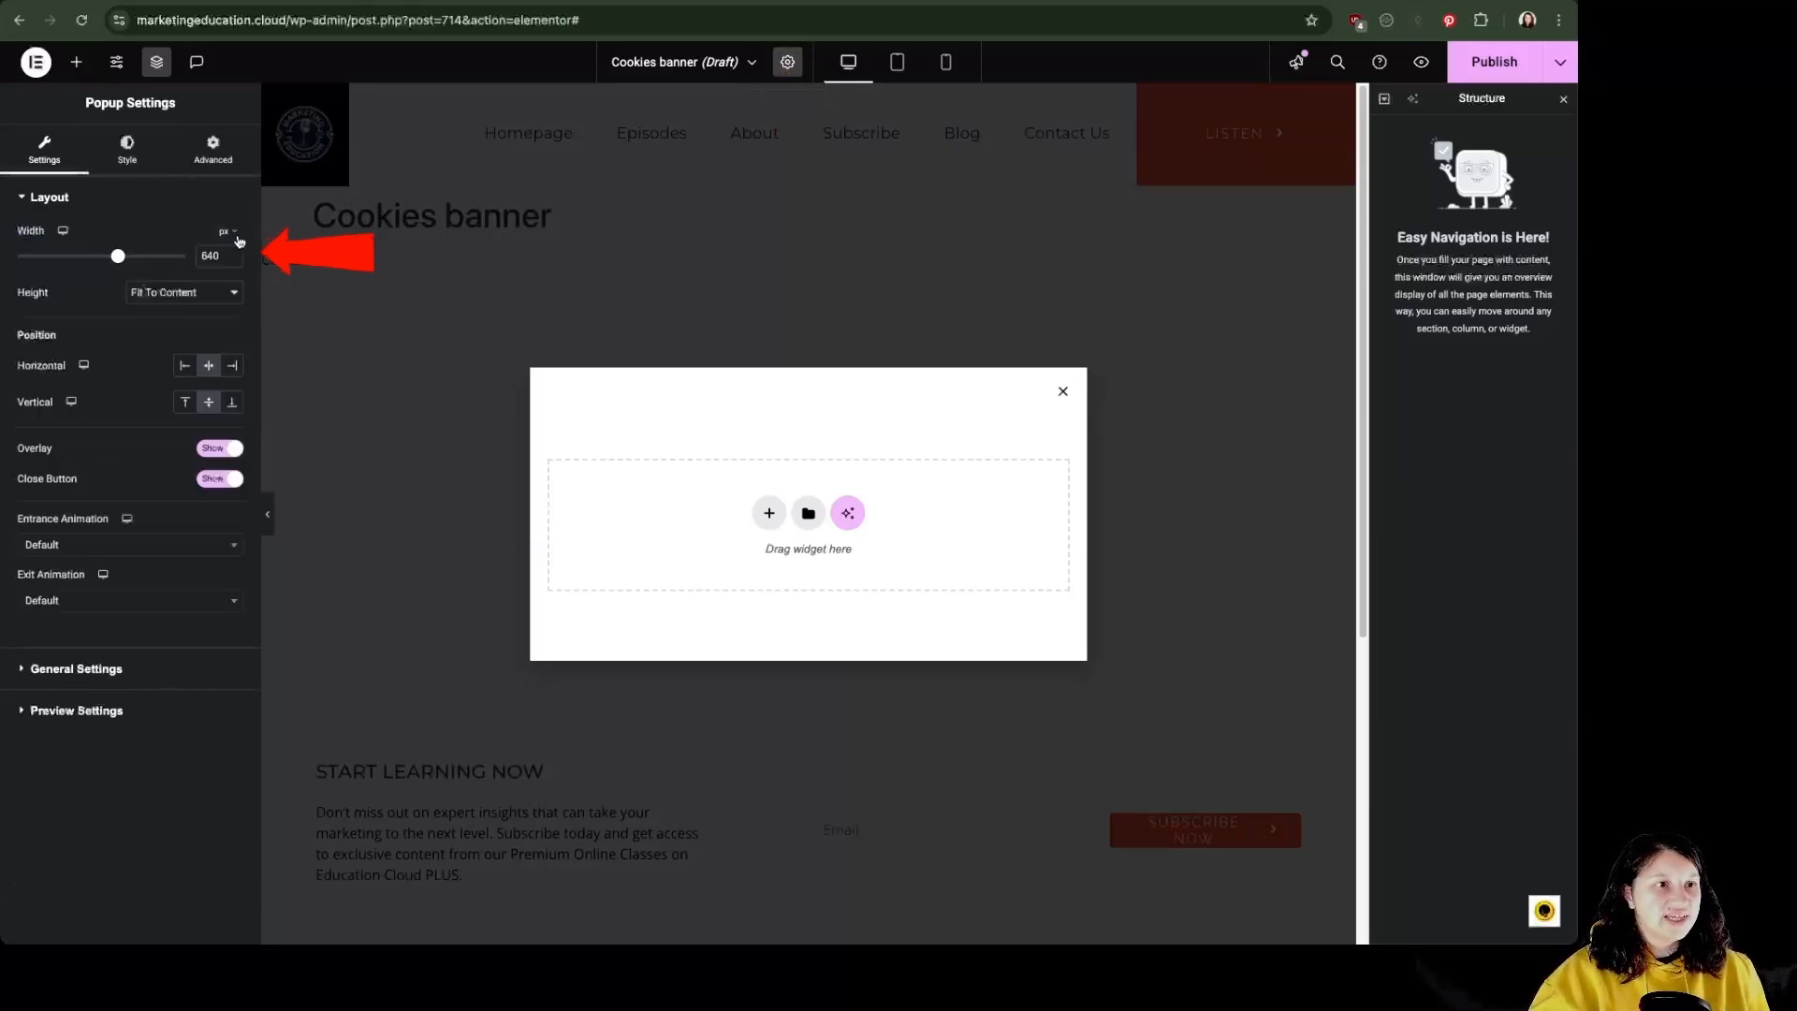
pyautogui.click(229, 232)
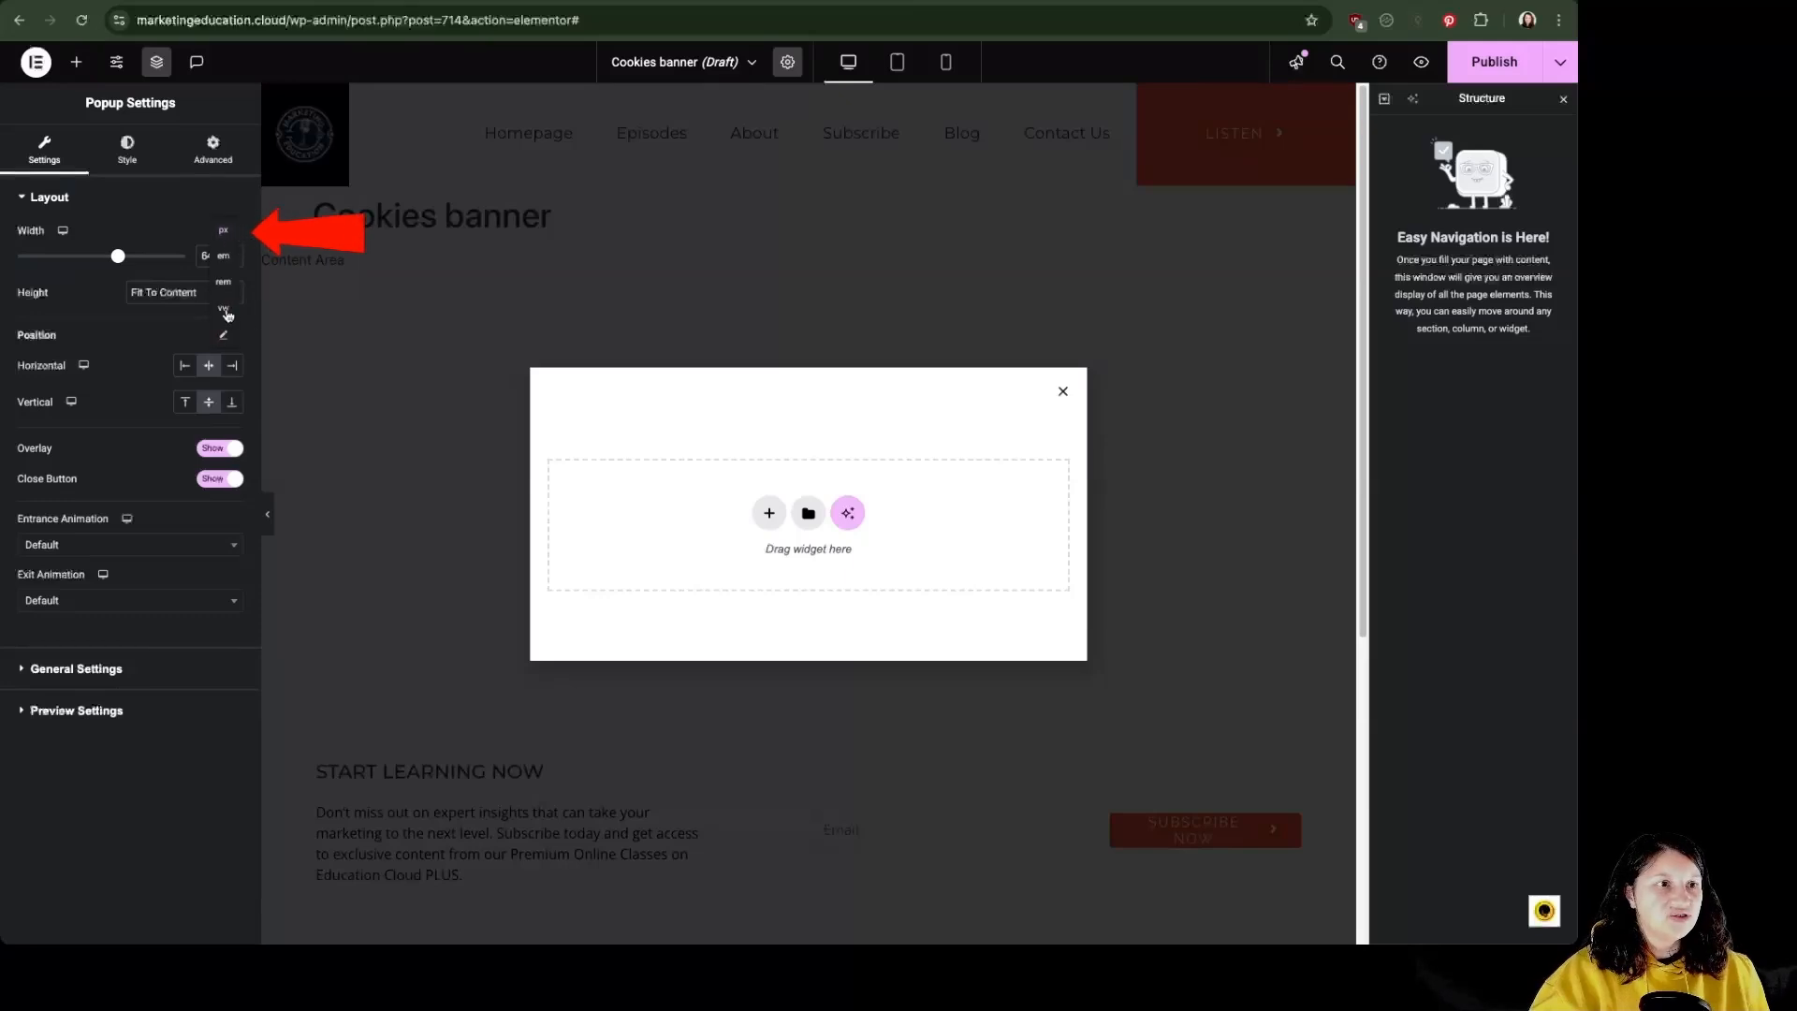
pyautogui.click(226, 311)
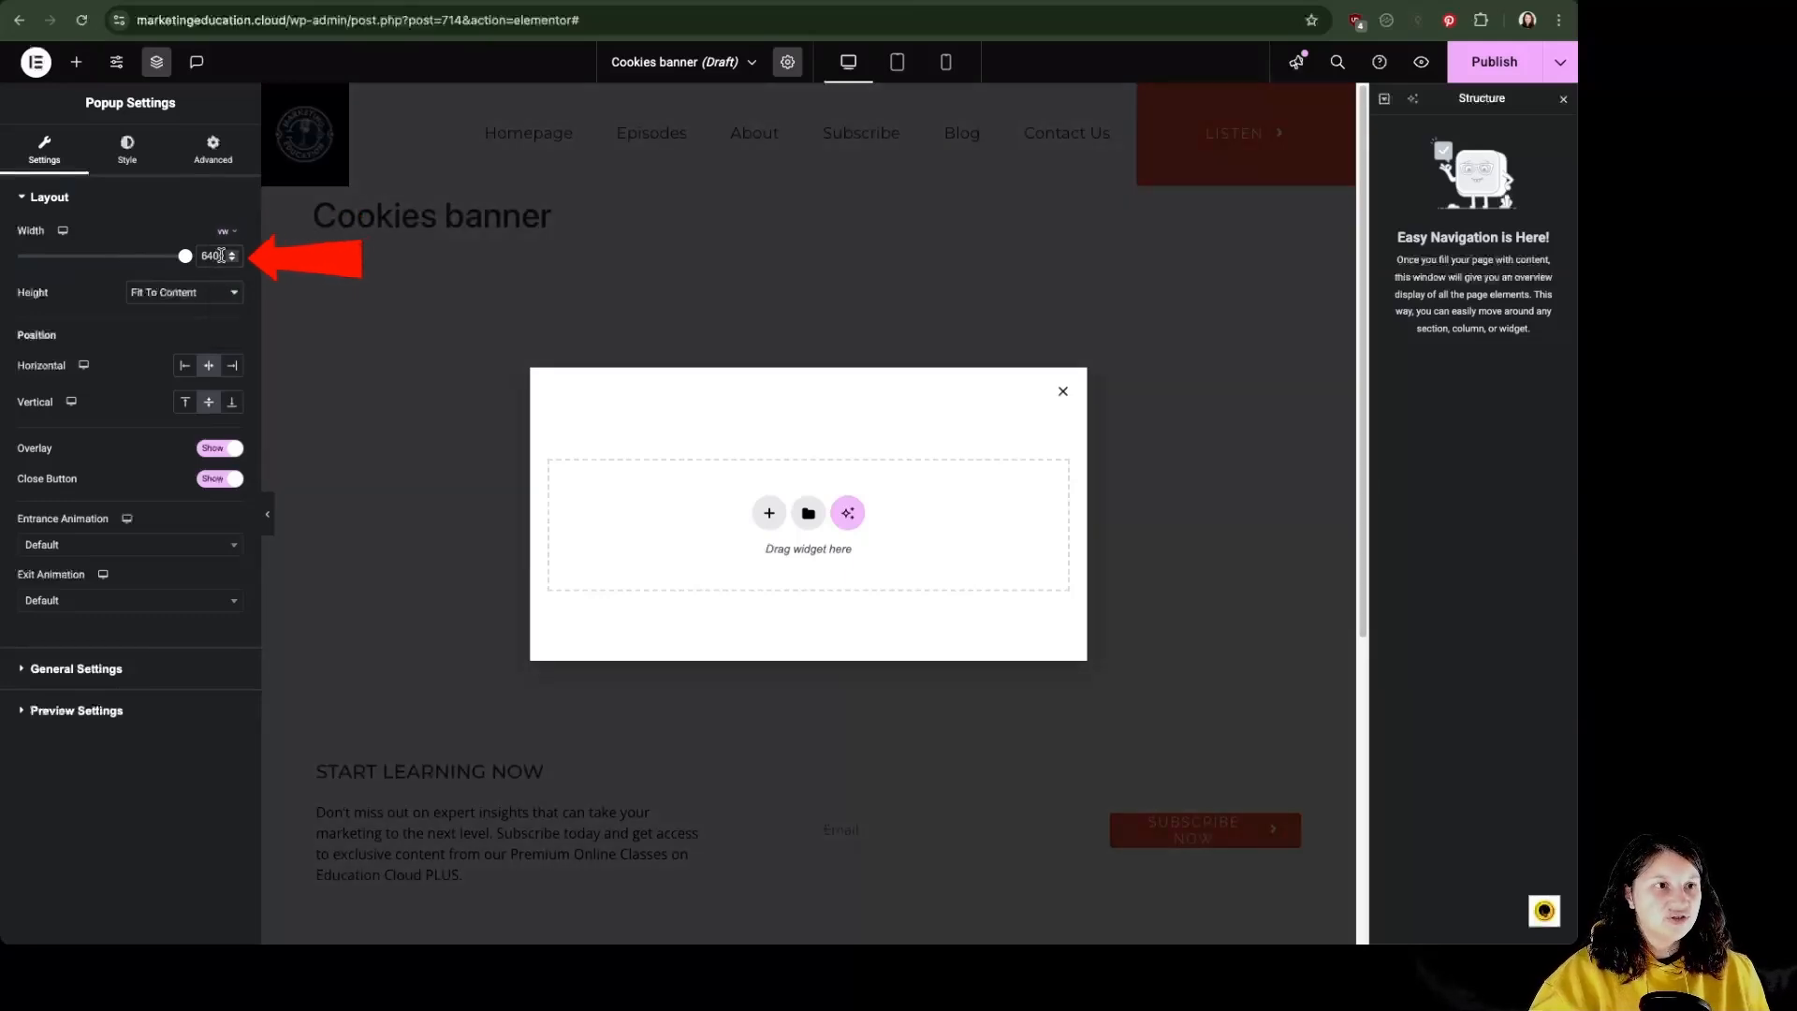
pyautogui.moveTo(221, 255); pyautogui.dragTo(201, 255)
pyautogui.write('100')
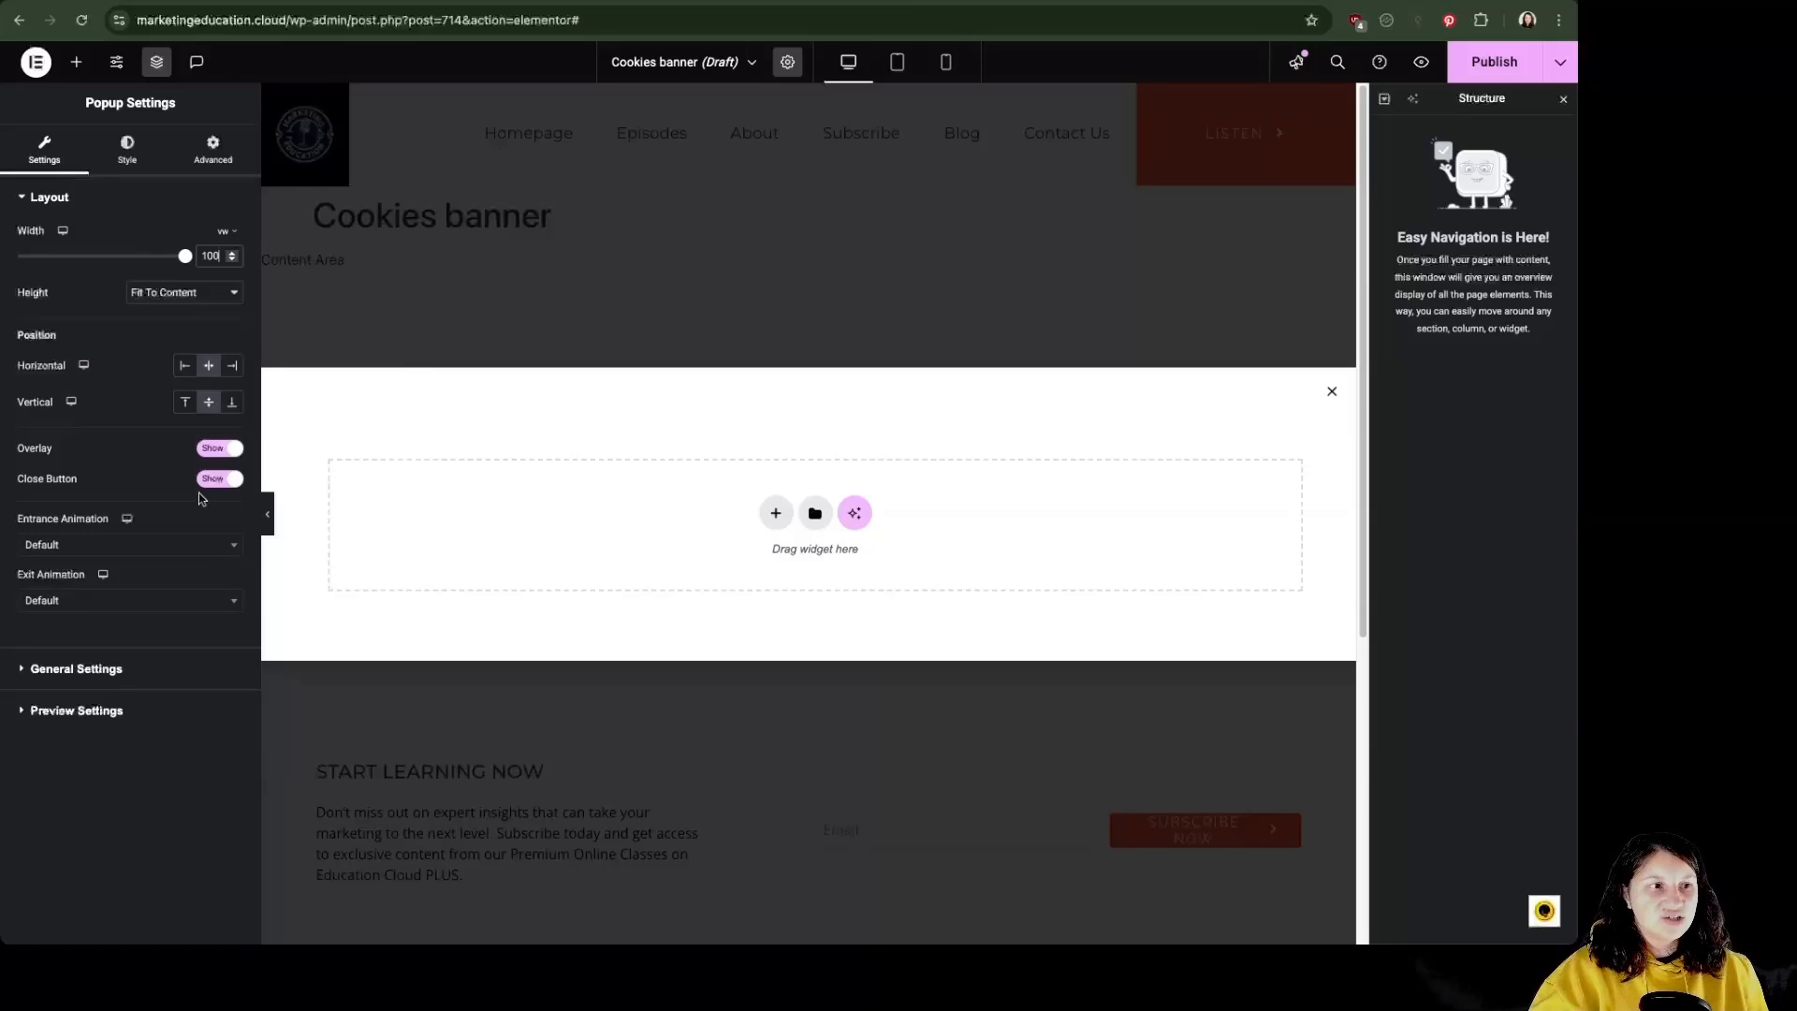
# - Align the popup vertically to the bottom of the page, and switch its overlay off and back on
pyautogui.click(238, 409)
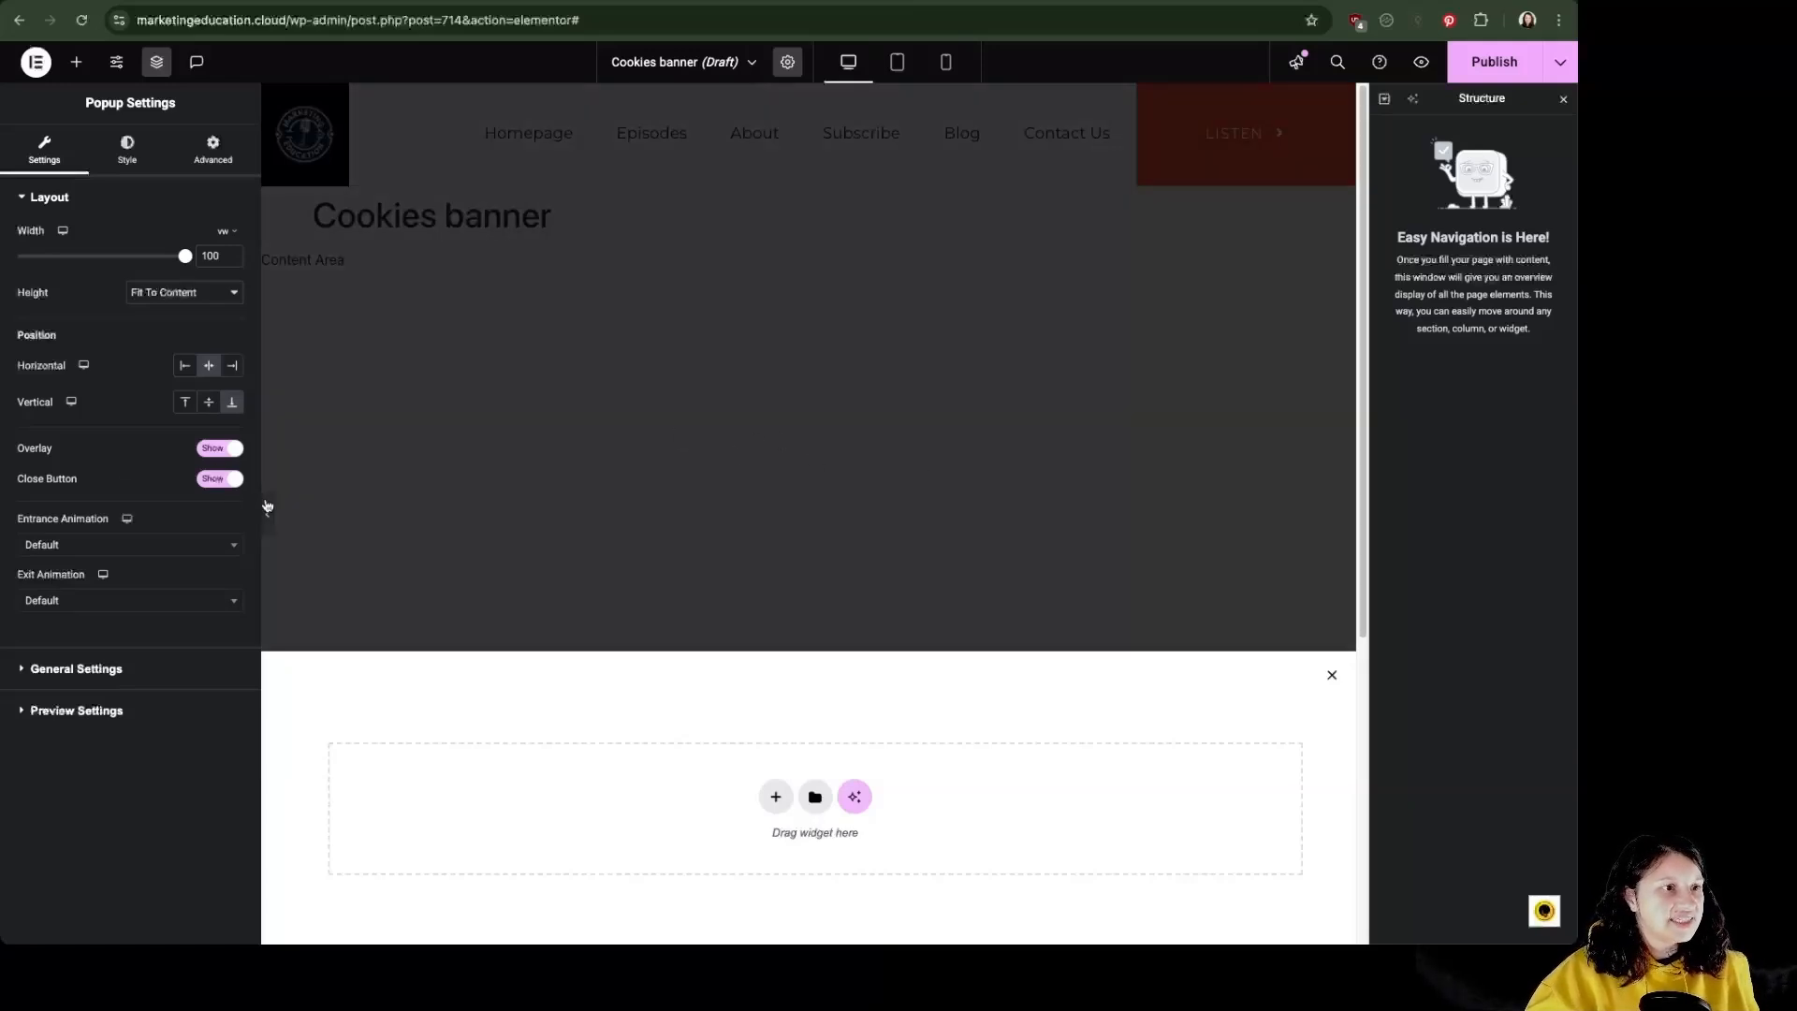
pyautogui.click(223, 456)
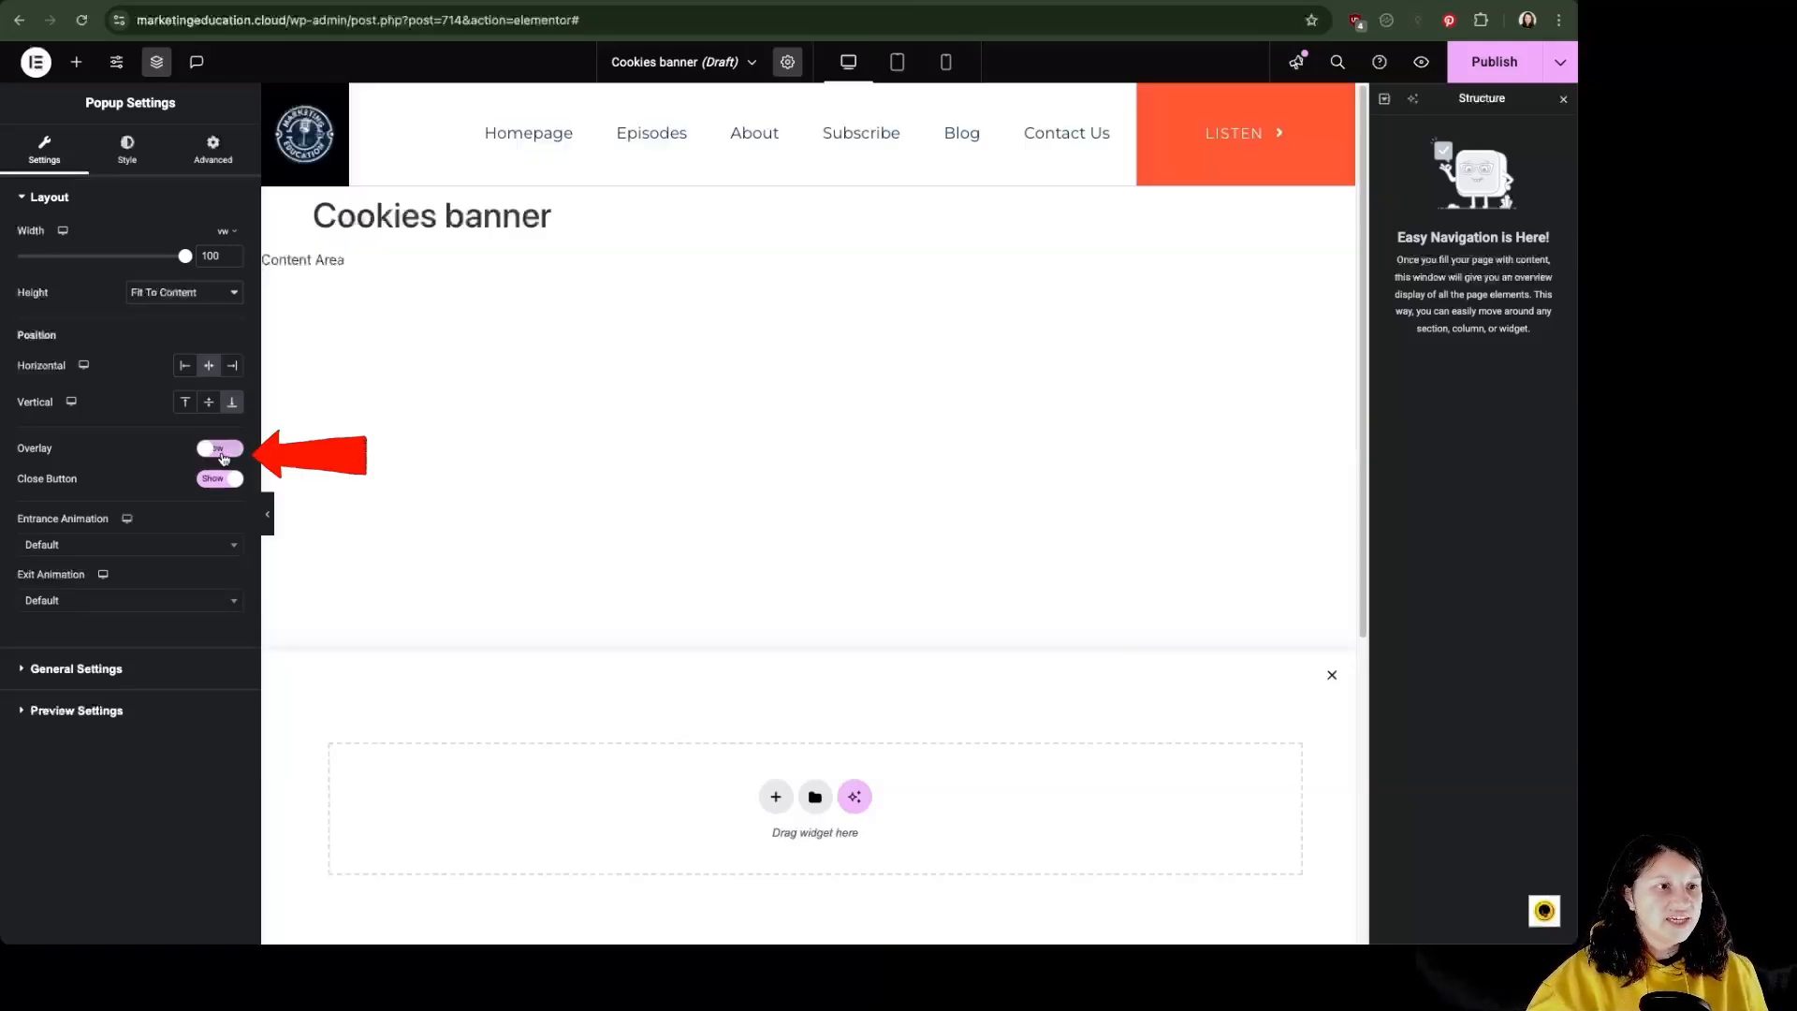
pyautogui.click(223, 456)
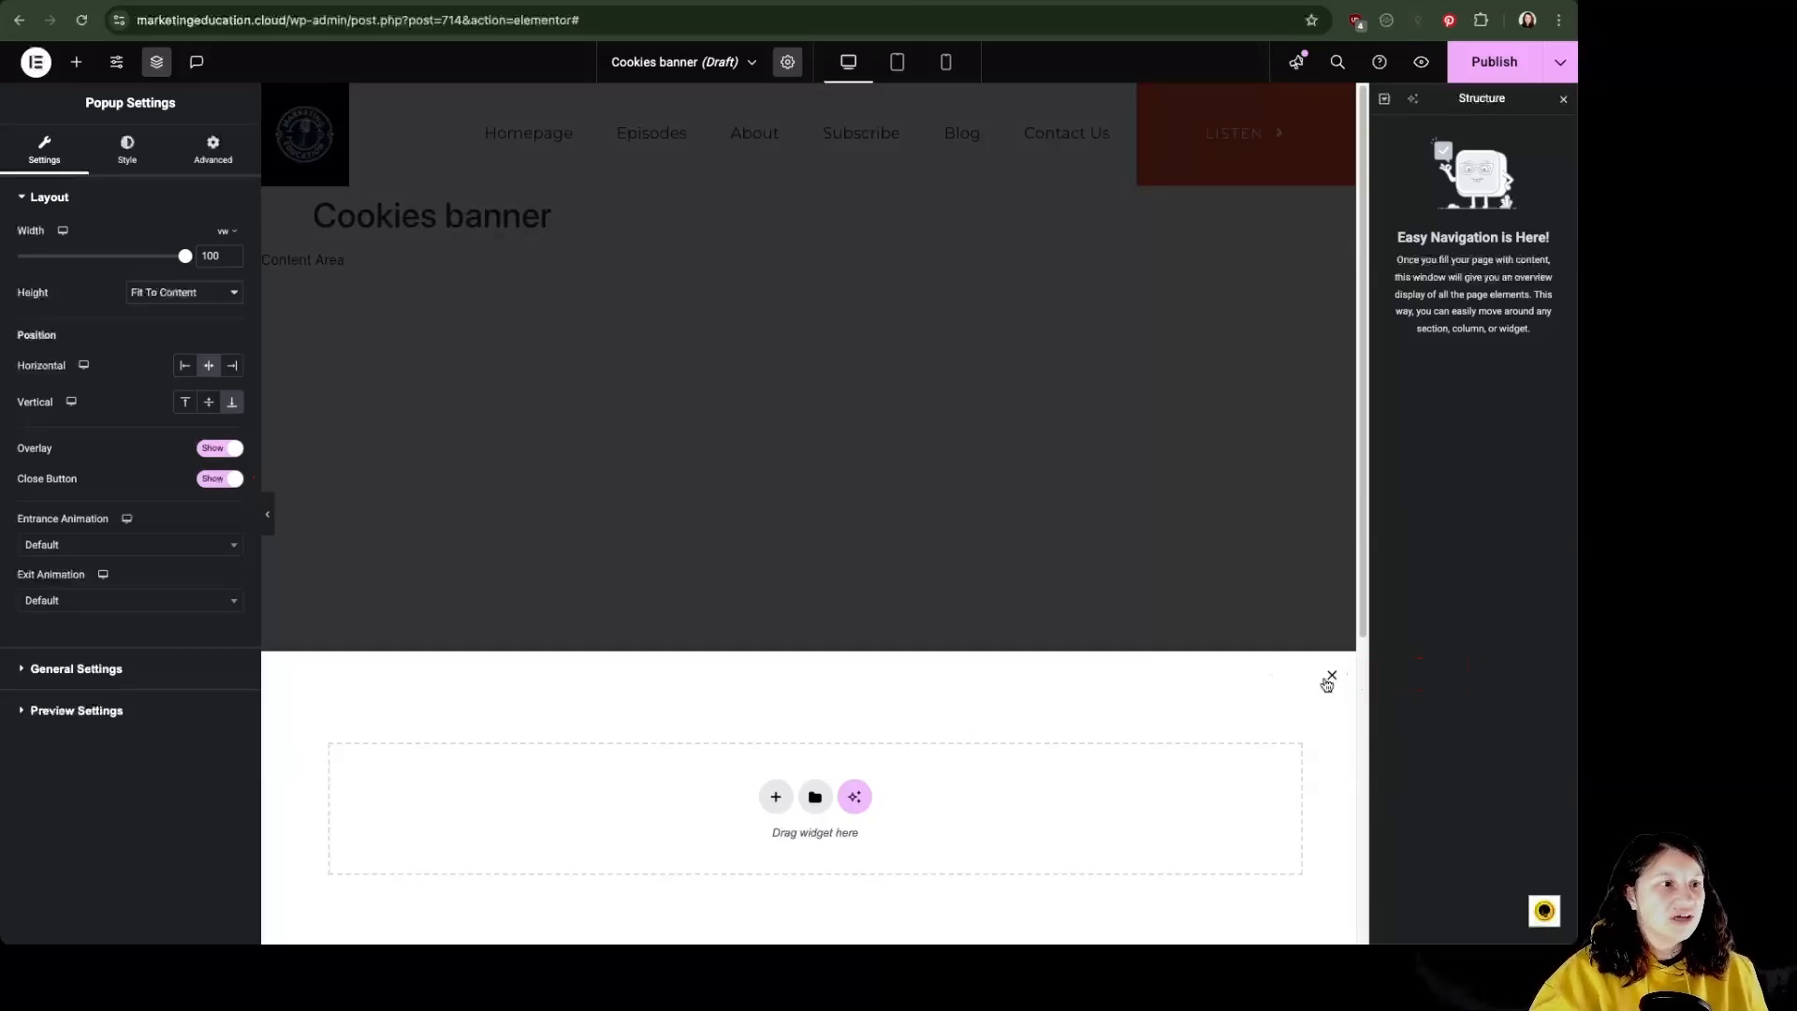
# - Review the popup's entrance and exit animation choices and its general settings
pyautogui.click(100, 549)
pyautogui.click(116, 551)
pyautogui.click(129, 602)
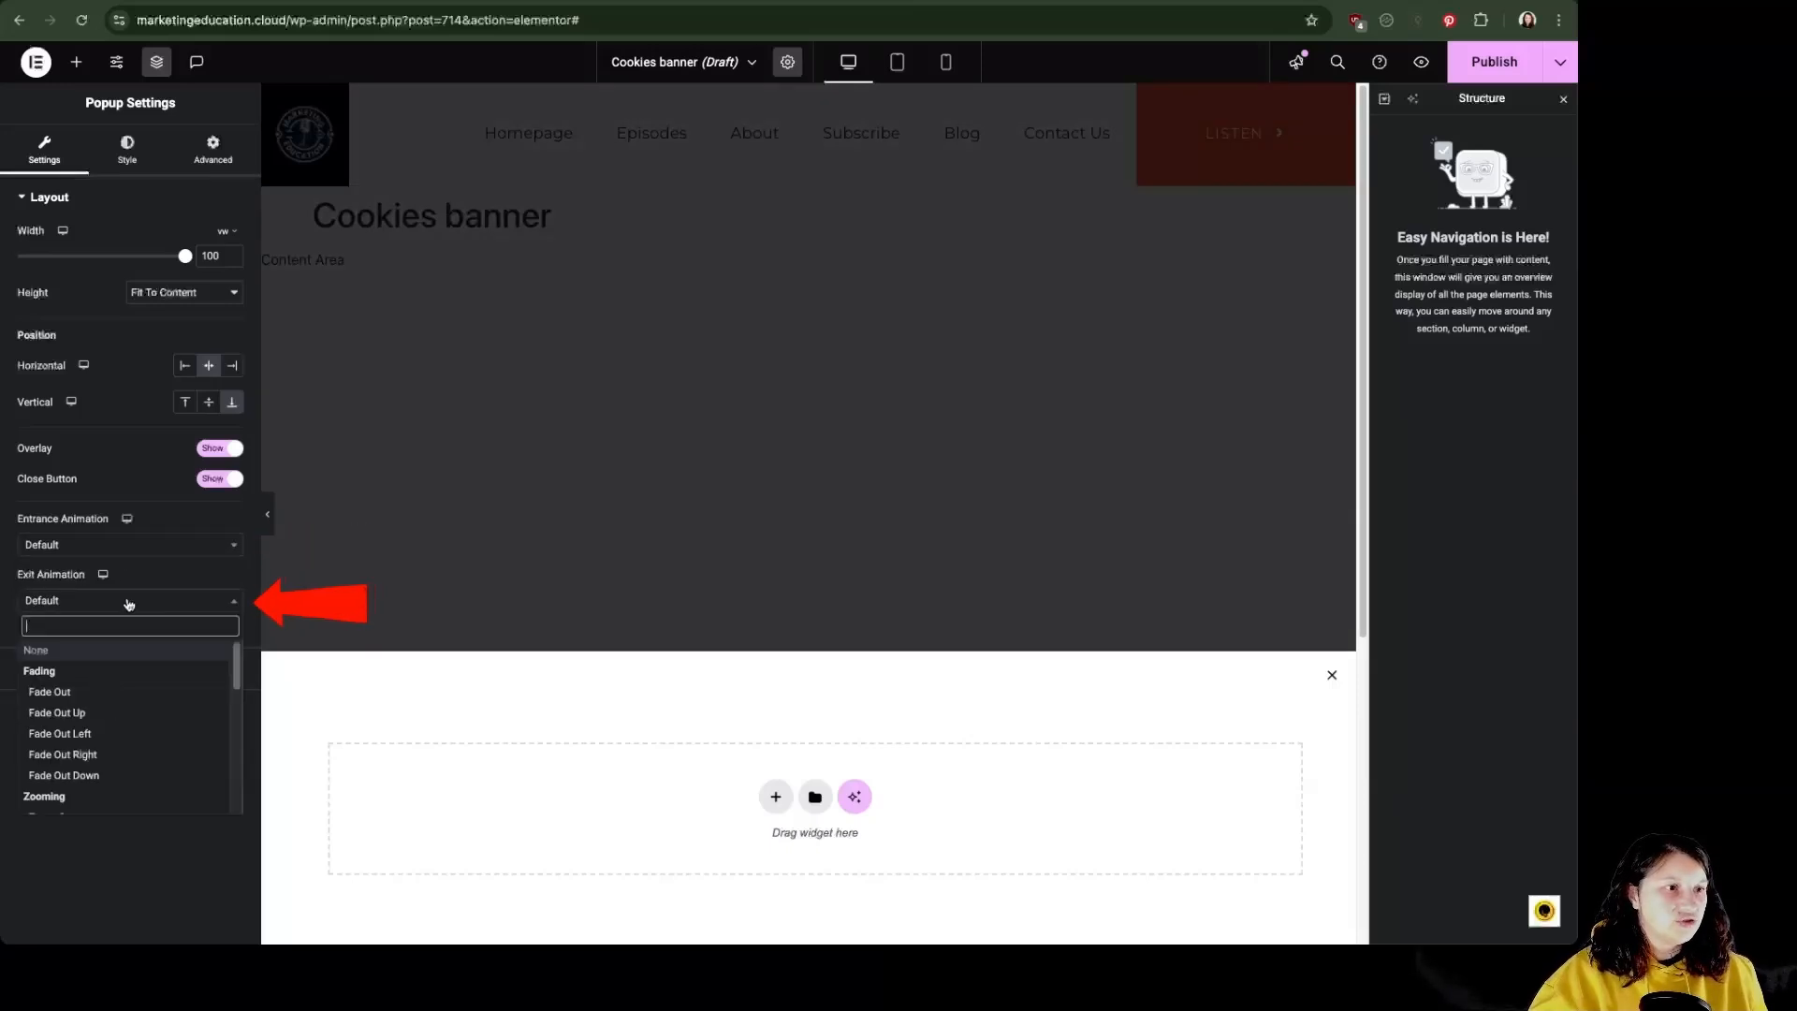
pyautogui.click(128, 600)
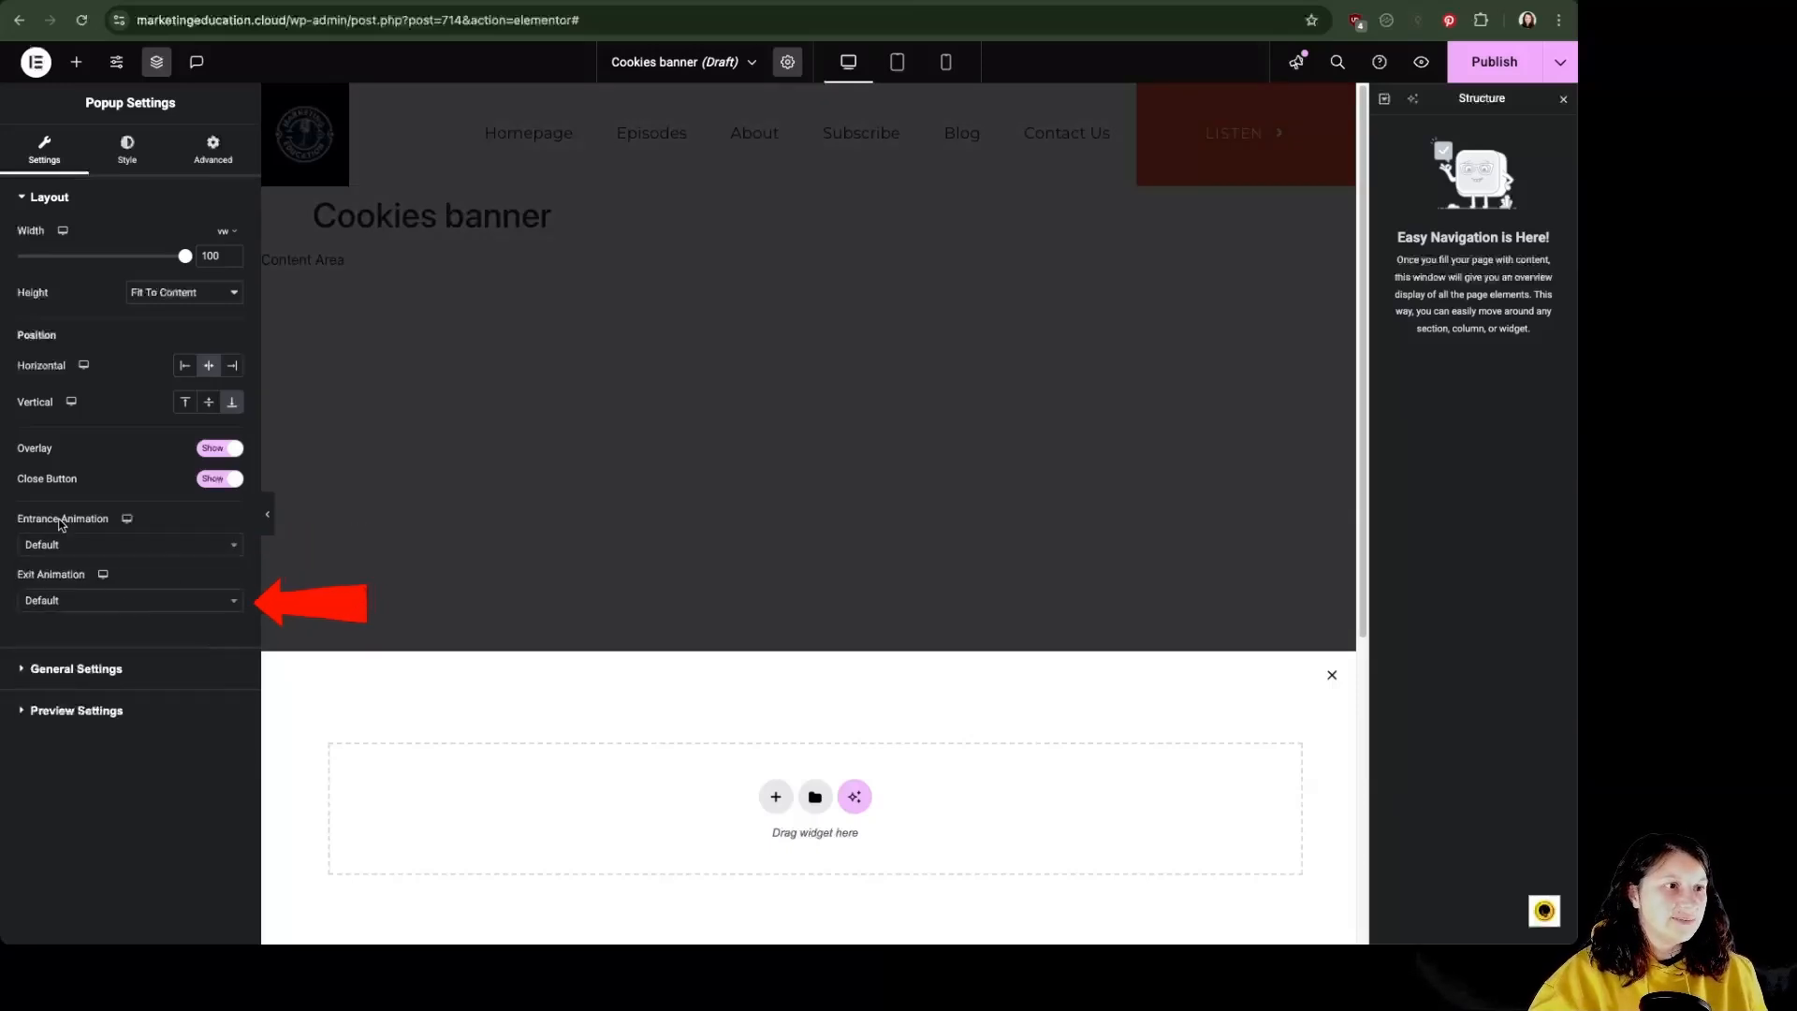
pyautogui.click(116, 681)
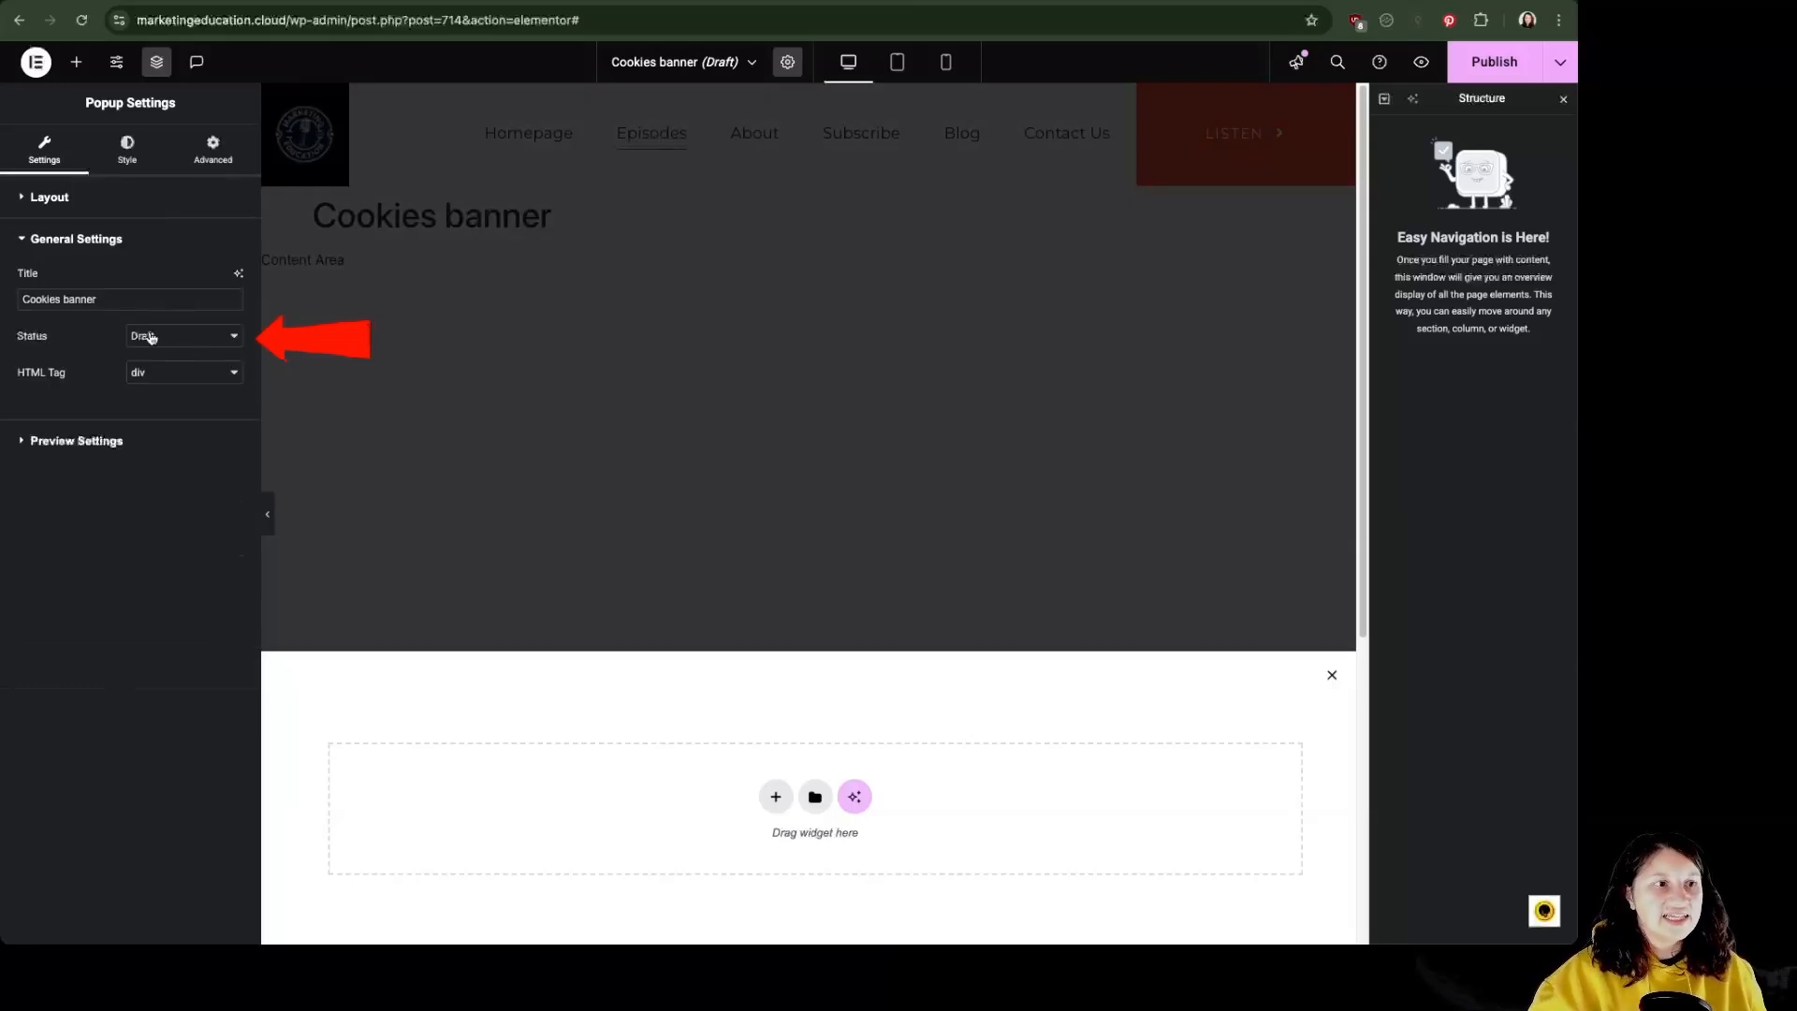
# - Give the popup a classic background in the global Primary color
pyautogui.click(132, 154)
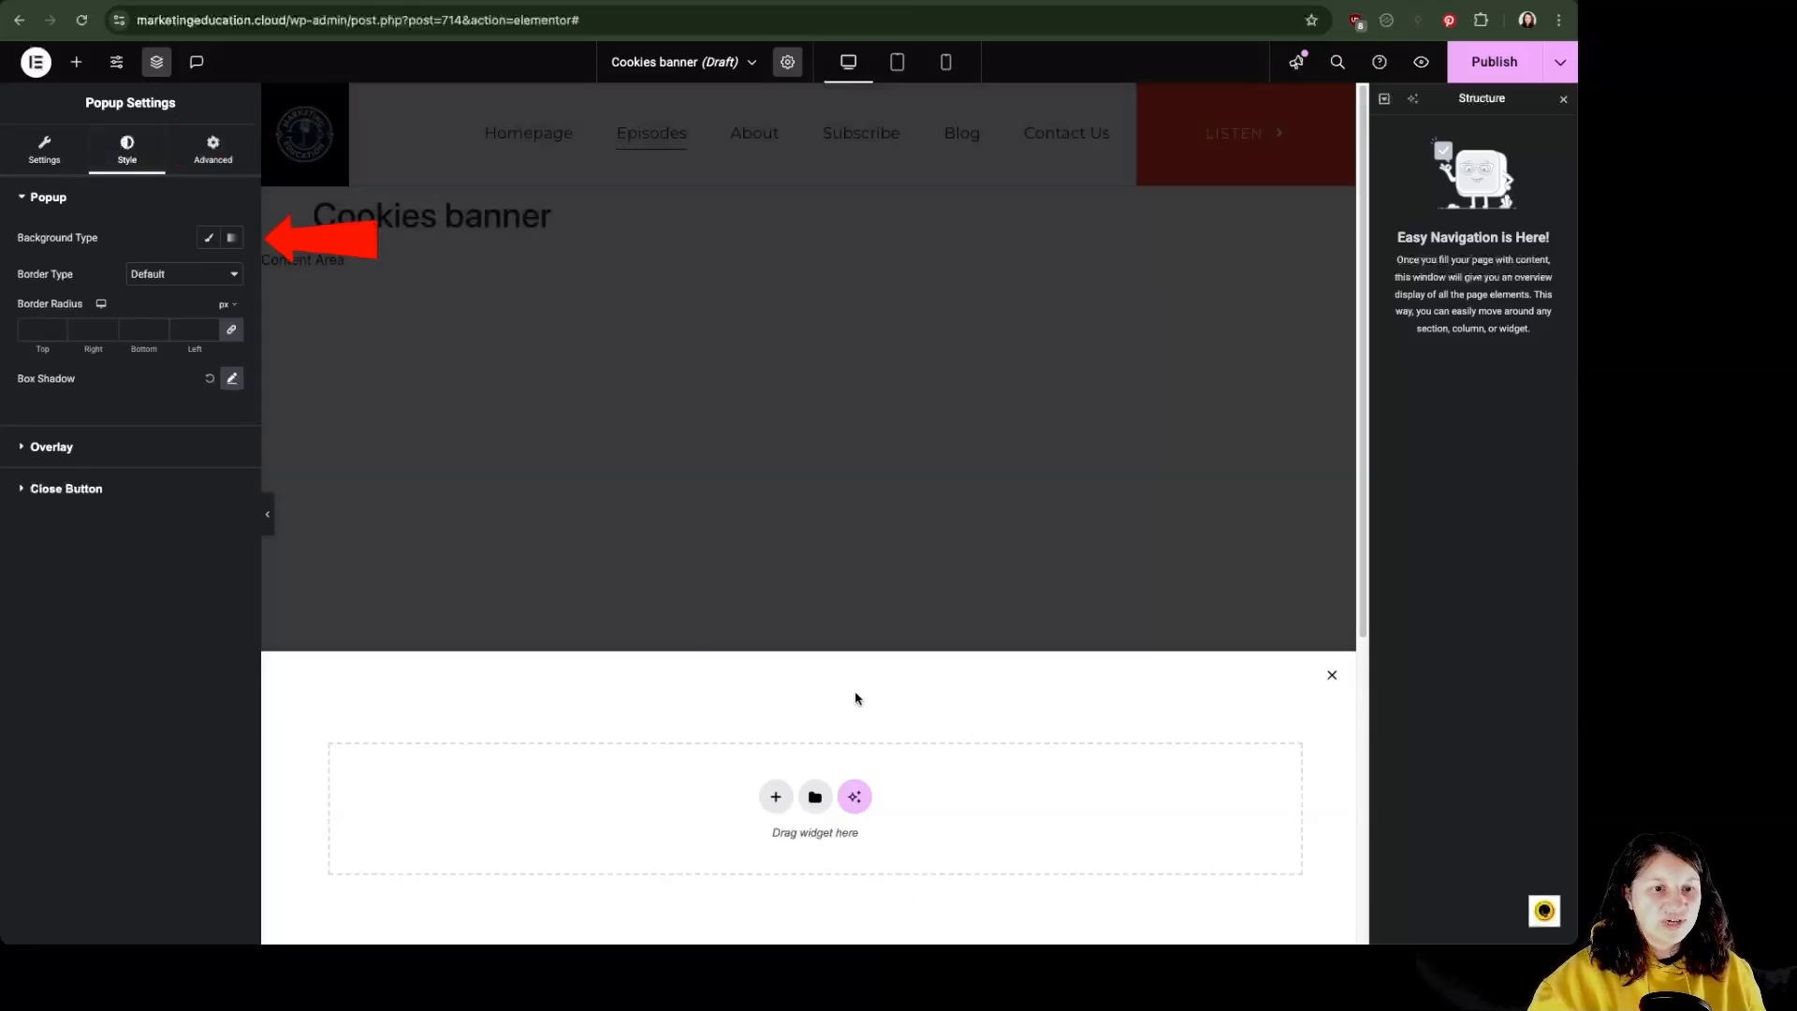
pyautogui.click(207, 237)
pyautogui.click(209, 273)
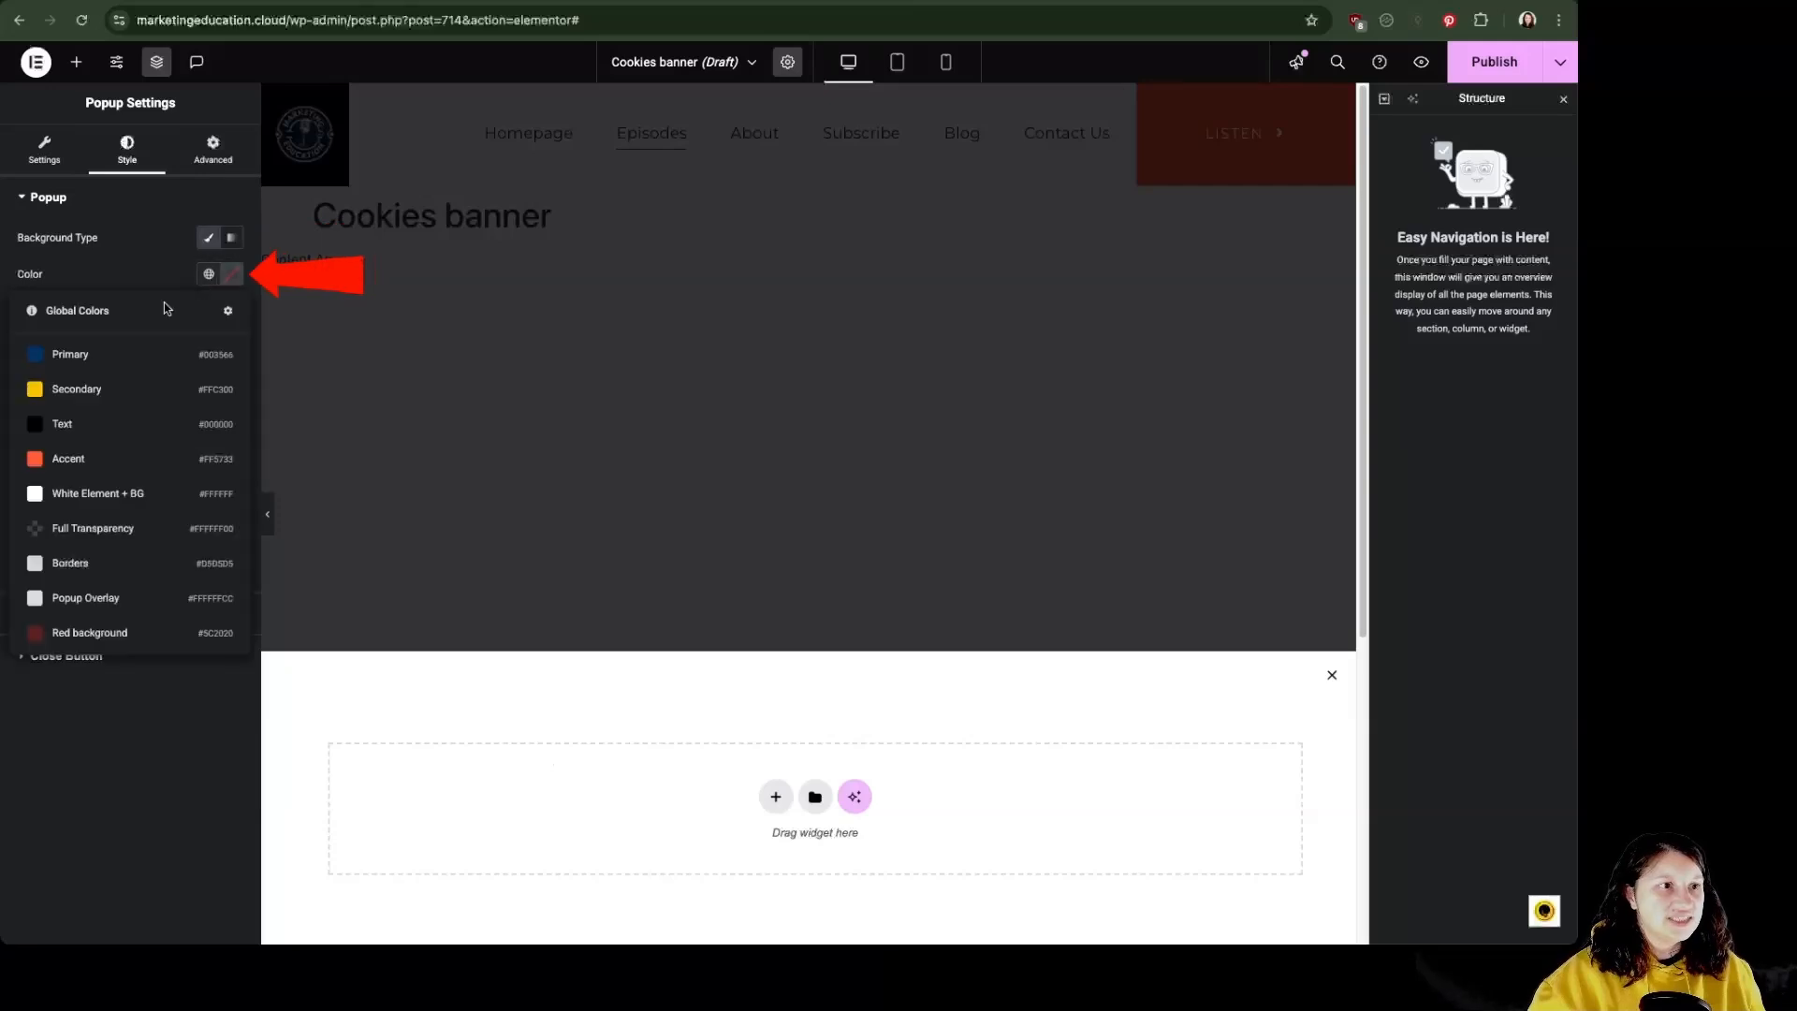
pyautogui.click(84, 355)
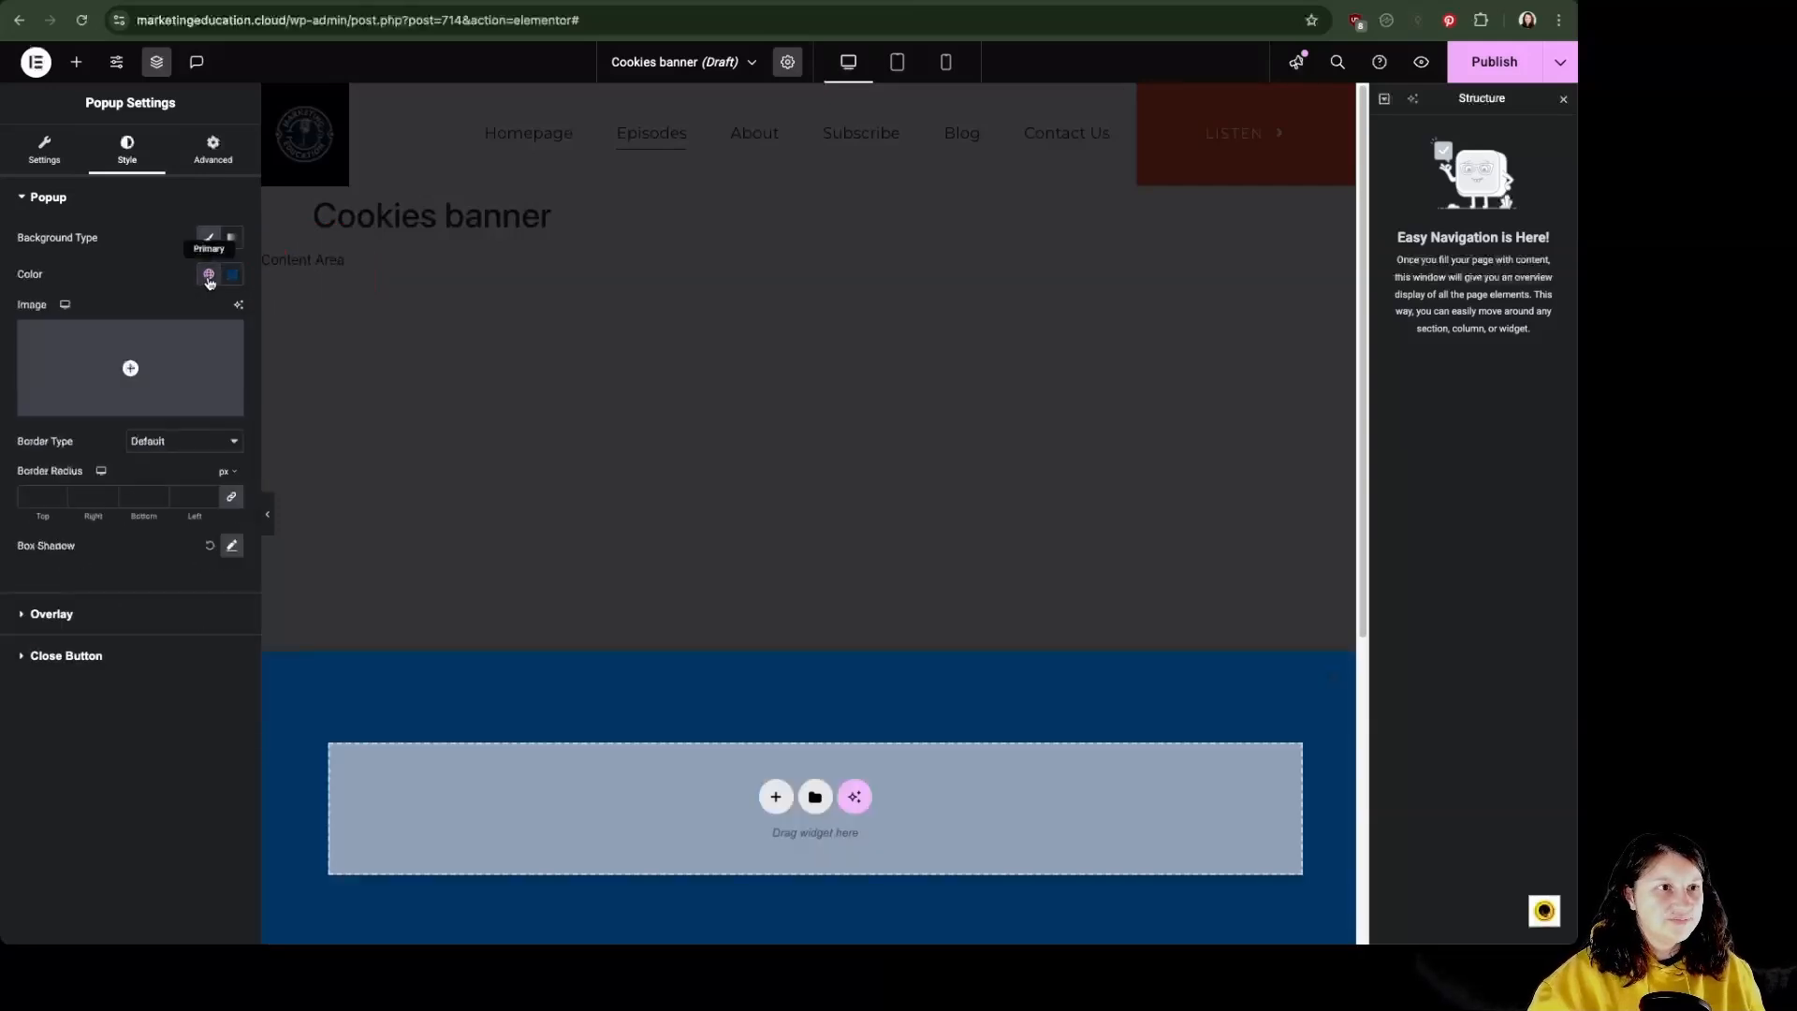
# - Try a radial gradient background with color locations at 35% and 70%, and return to the classic background type
pyautogui.click(234, 240)
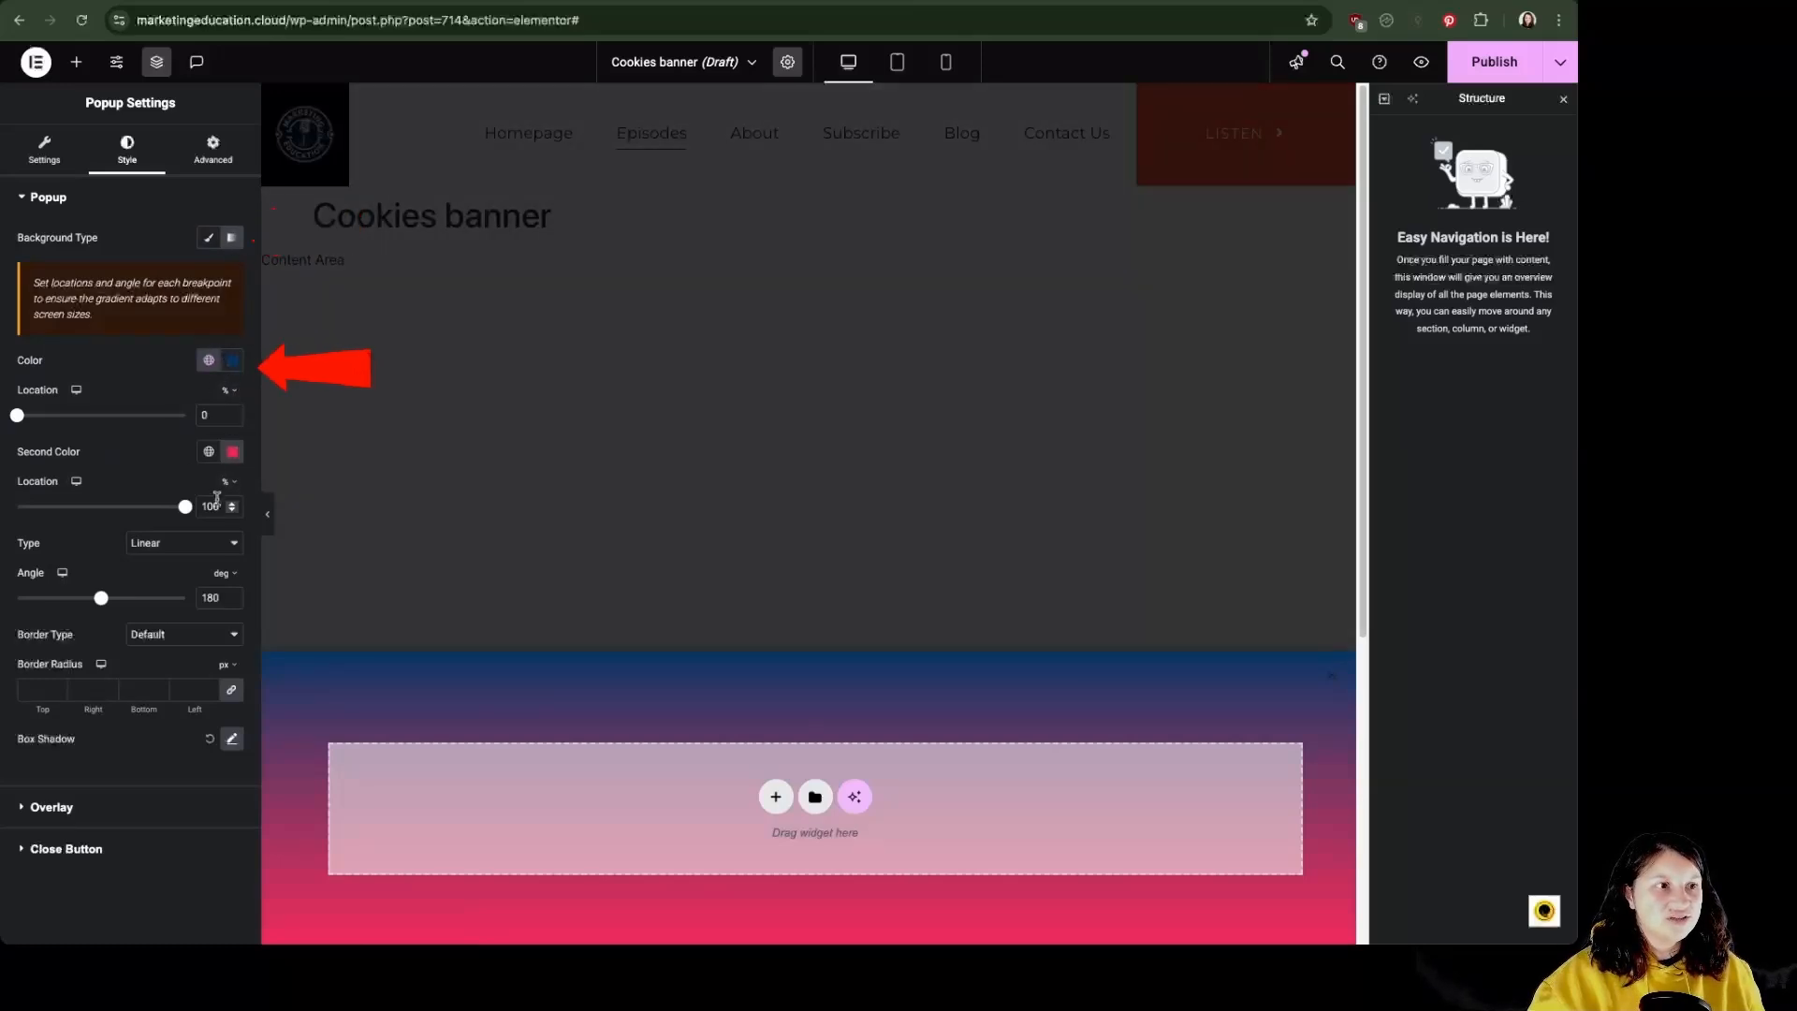
pyautogui.moveTo(186, 507); pyautogui.dragTo(135, 506)
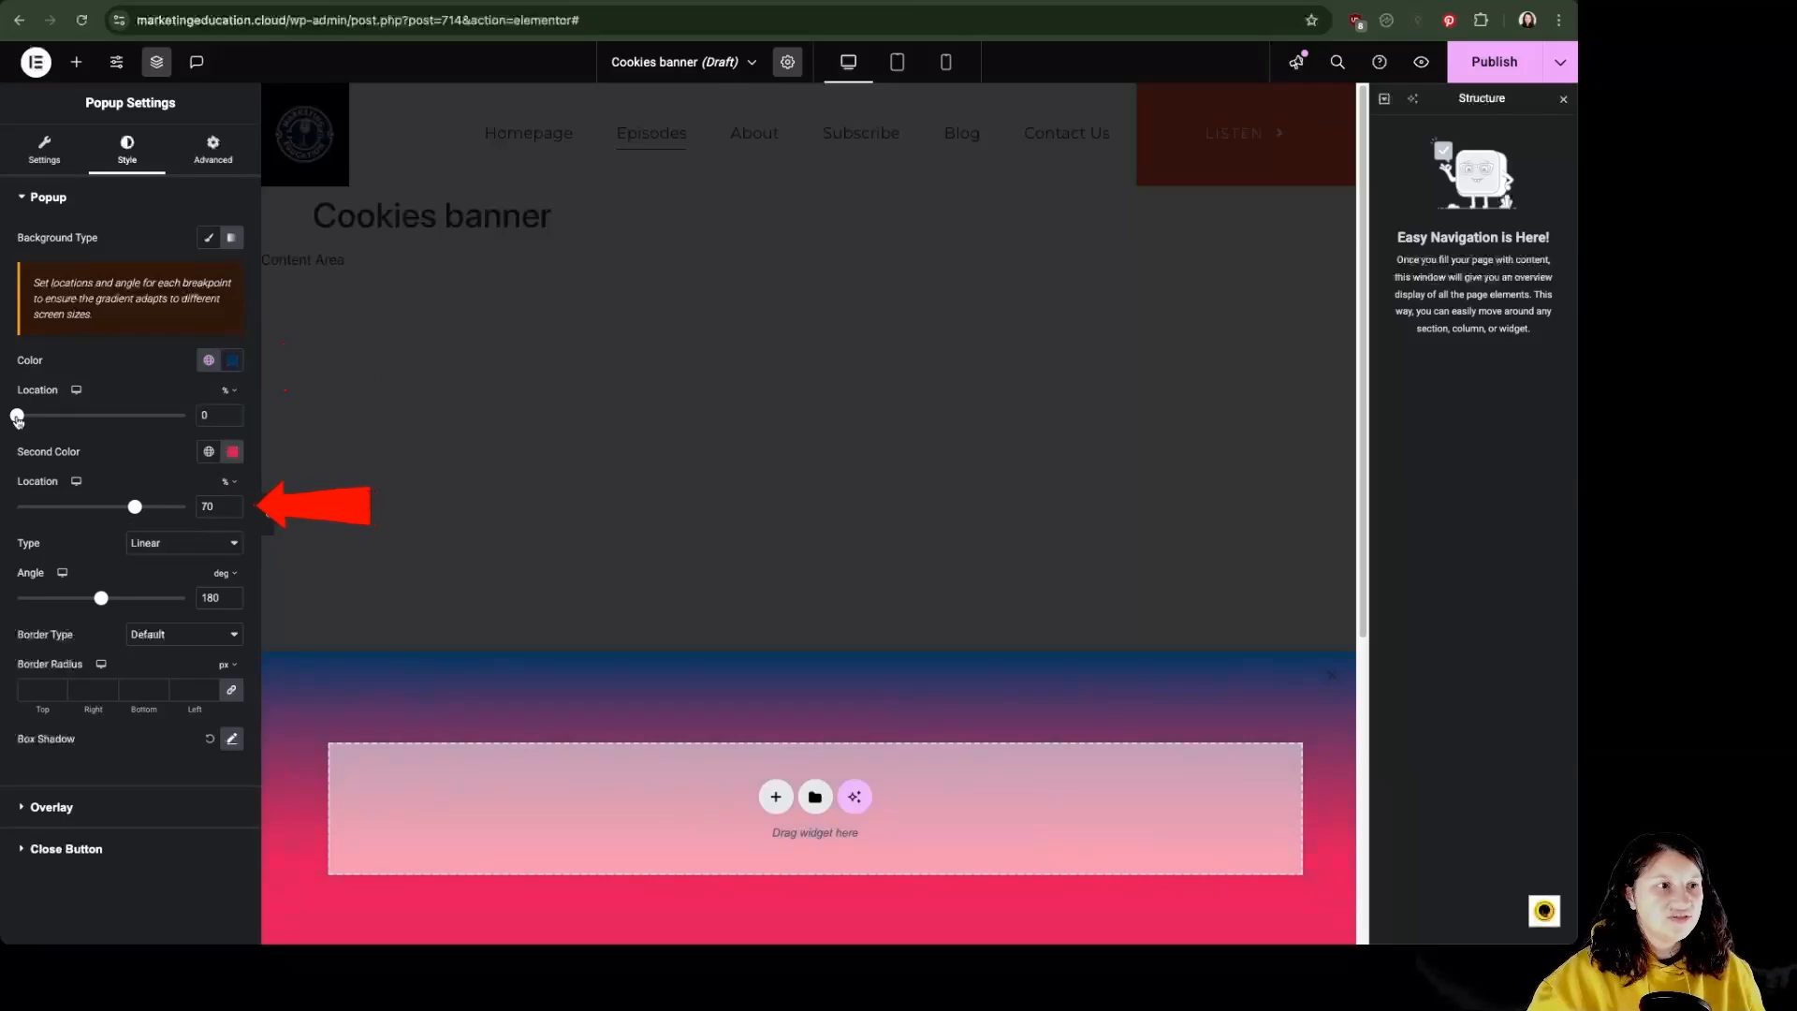
pyautogui.moveTo(17, 416); pyautogui.dragTo(77, 423)
pyautogui.moveTo(101, 599)
pyautogui.mouseDown()
pyautogui.moveTo(59, 599)
pyautogui.moveTo(125, 599)
pyautogui.mouseUp()
pyautogui.click(183, 543)
pyautogui.click(176, 562)
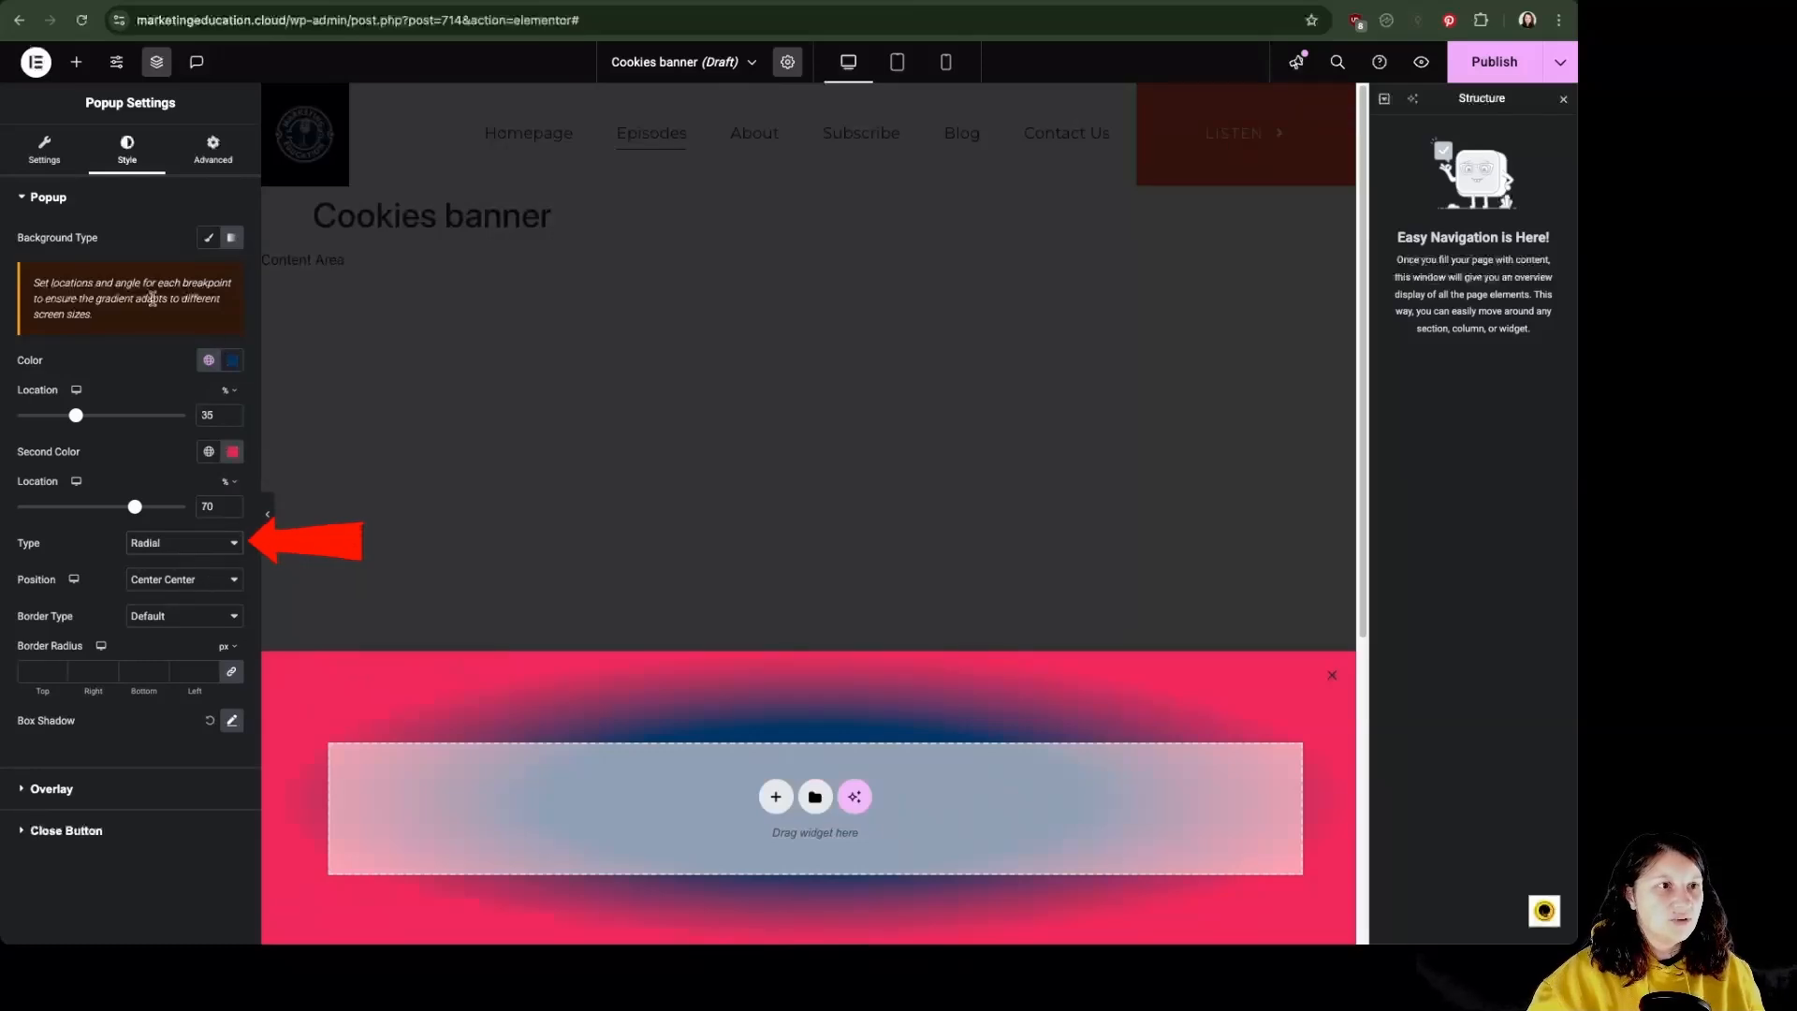
pyautogui.click(209, 238)
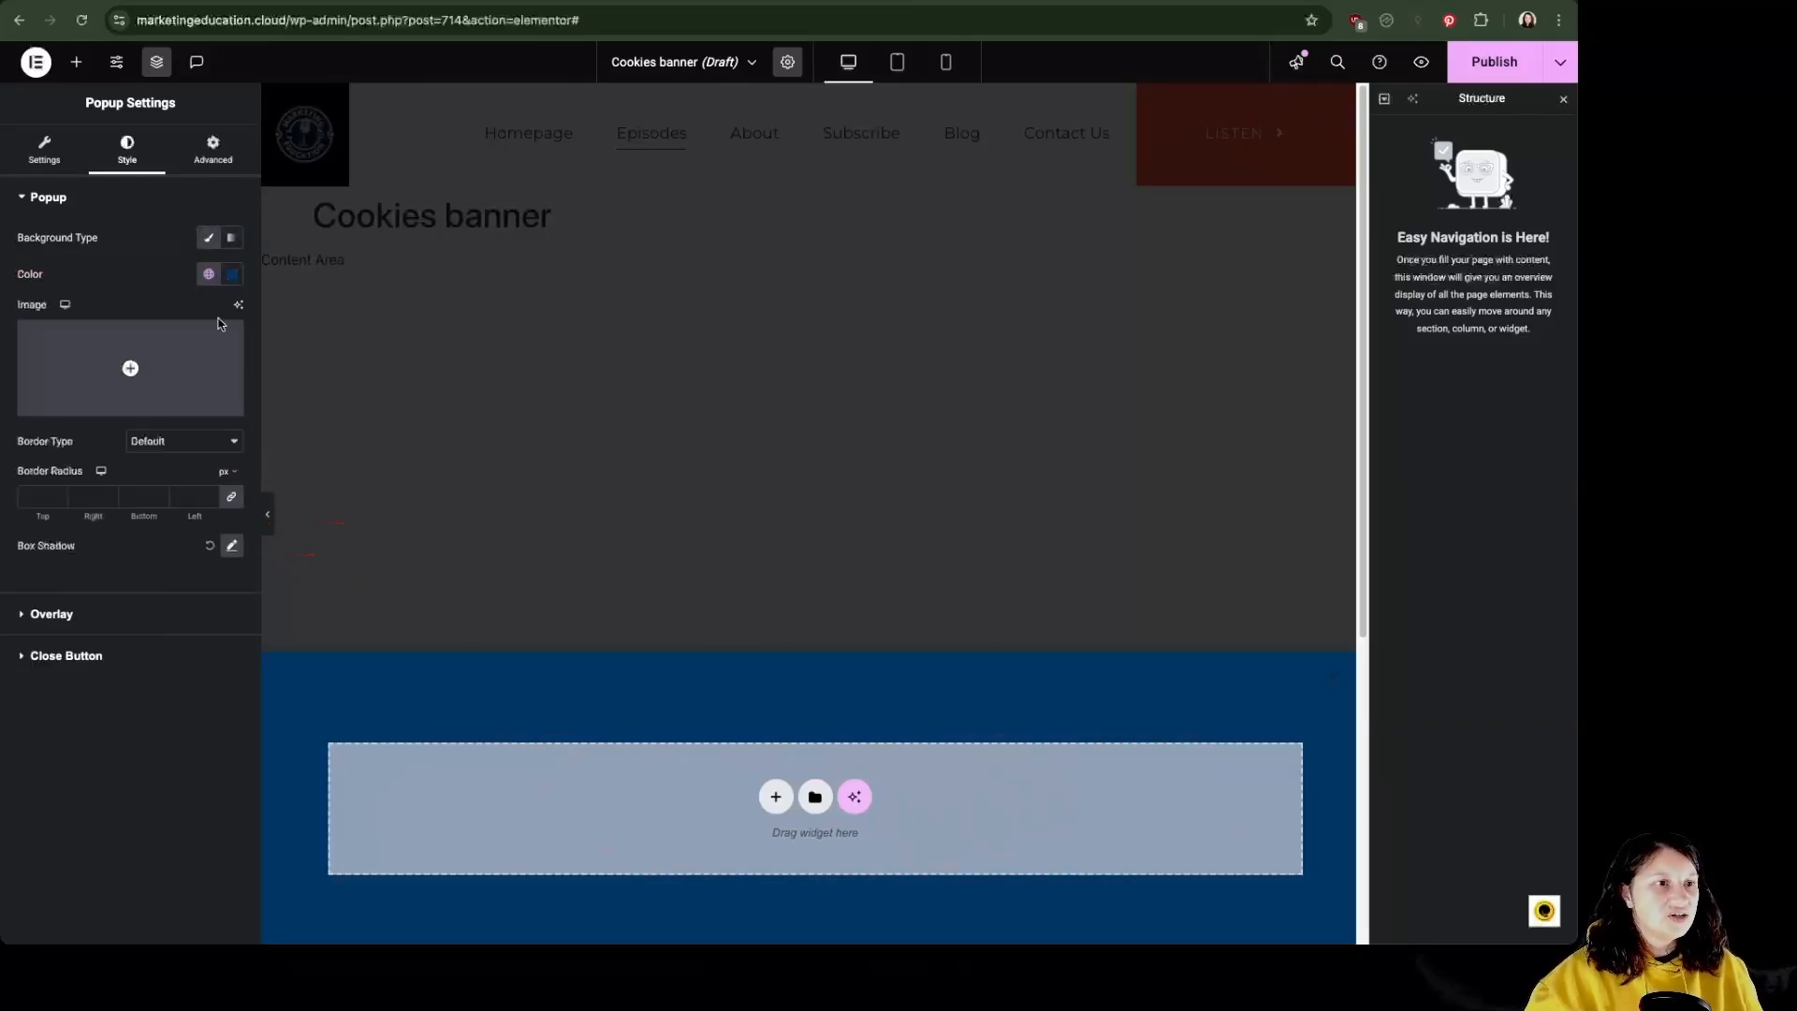
# - Unlink the popup's border radius values and set the top and right ones to 10 px
pyautogui.moveTo(58, 344)
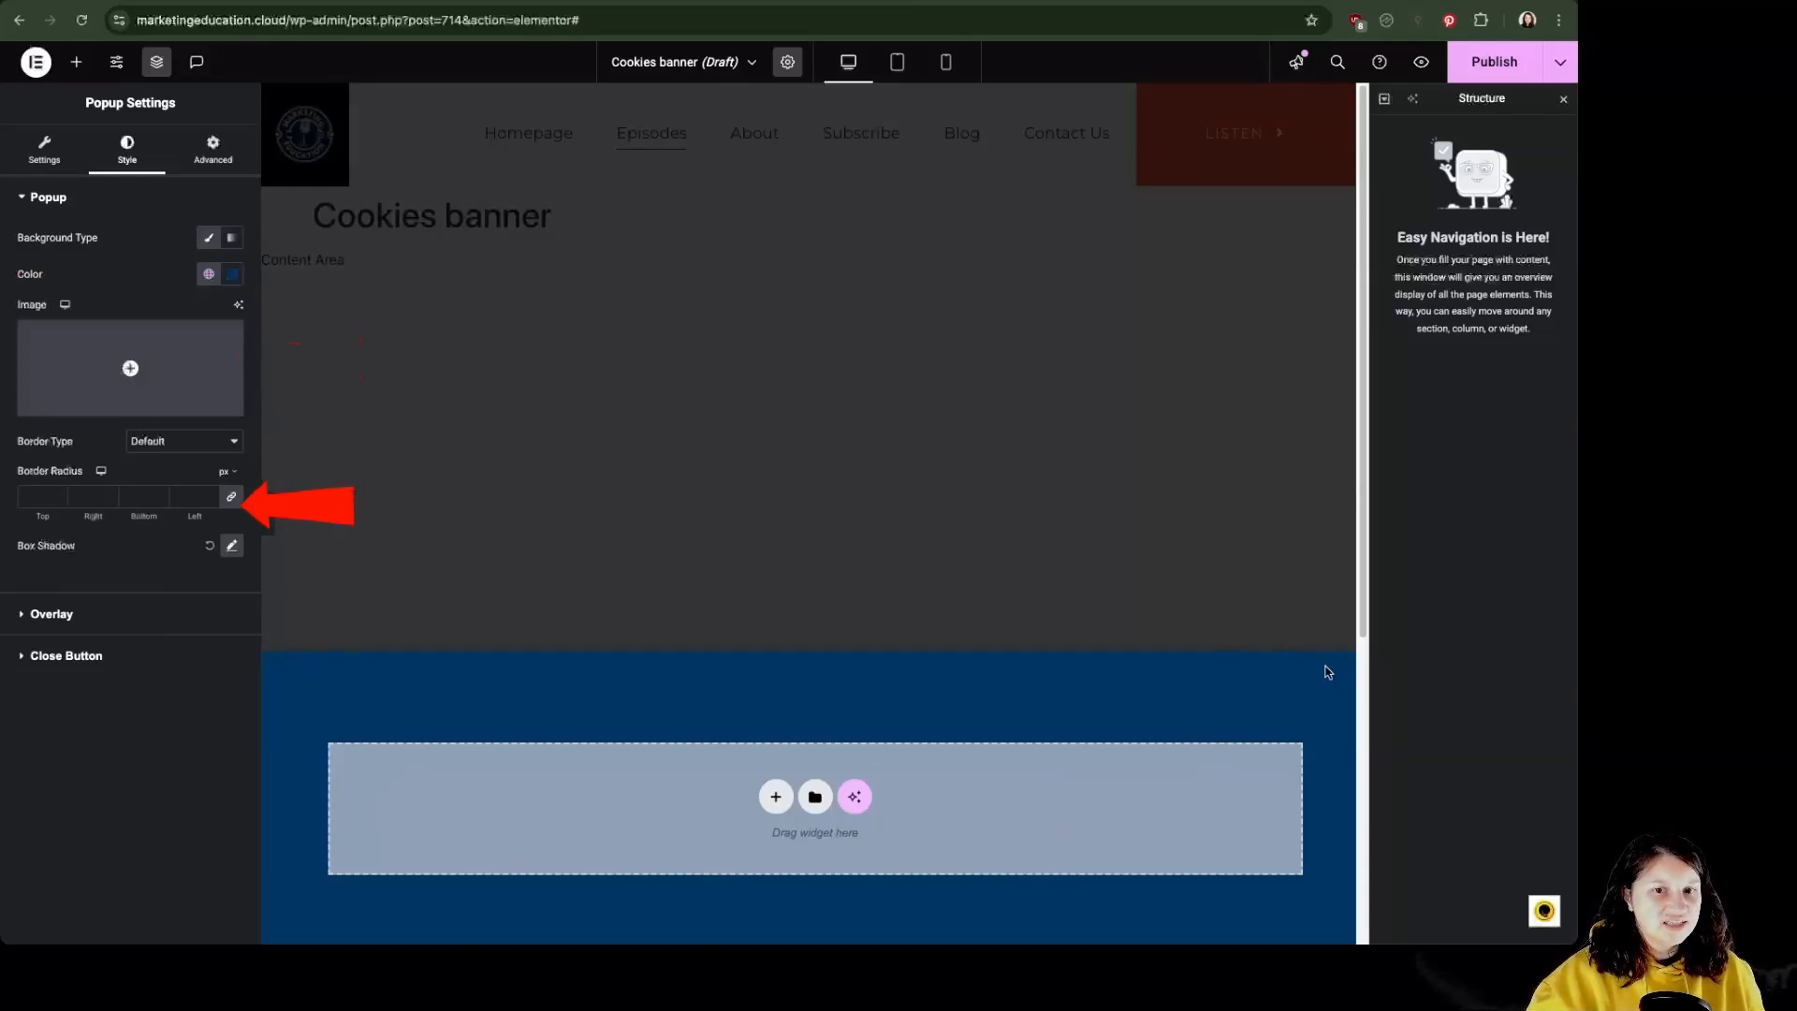
pyautogui.click(234, 500)
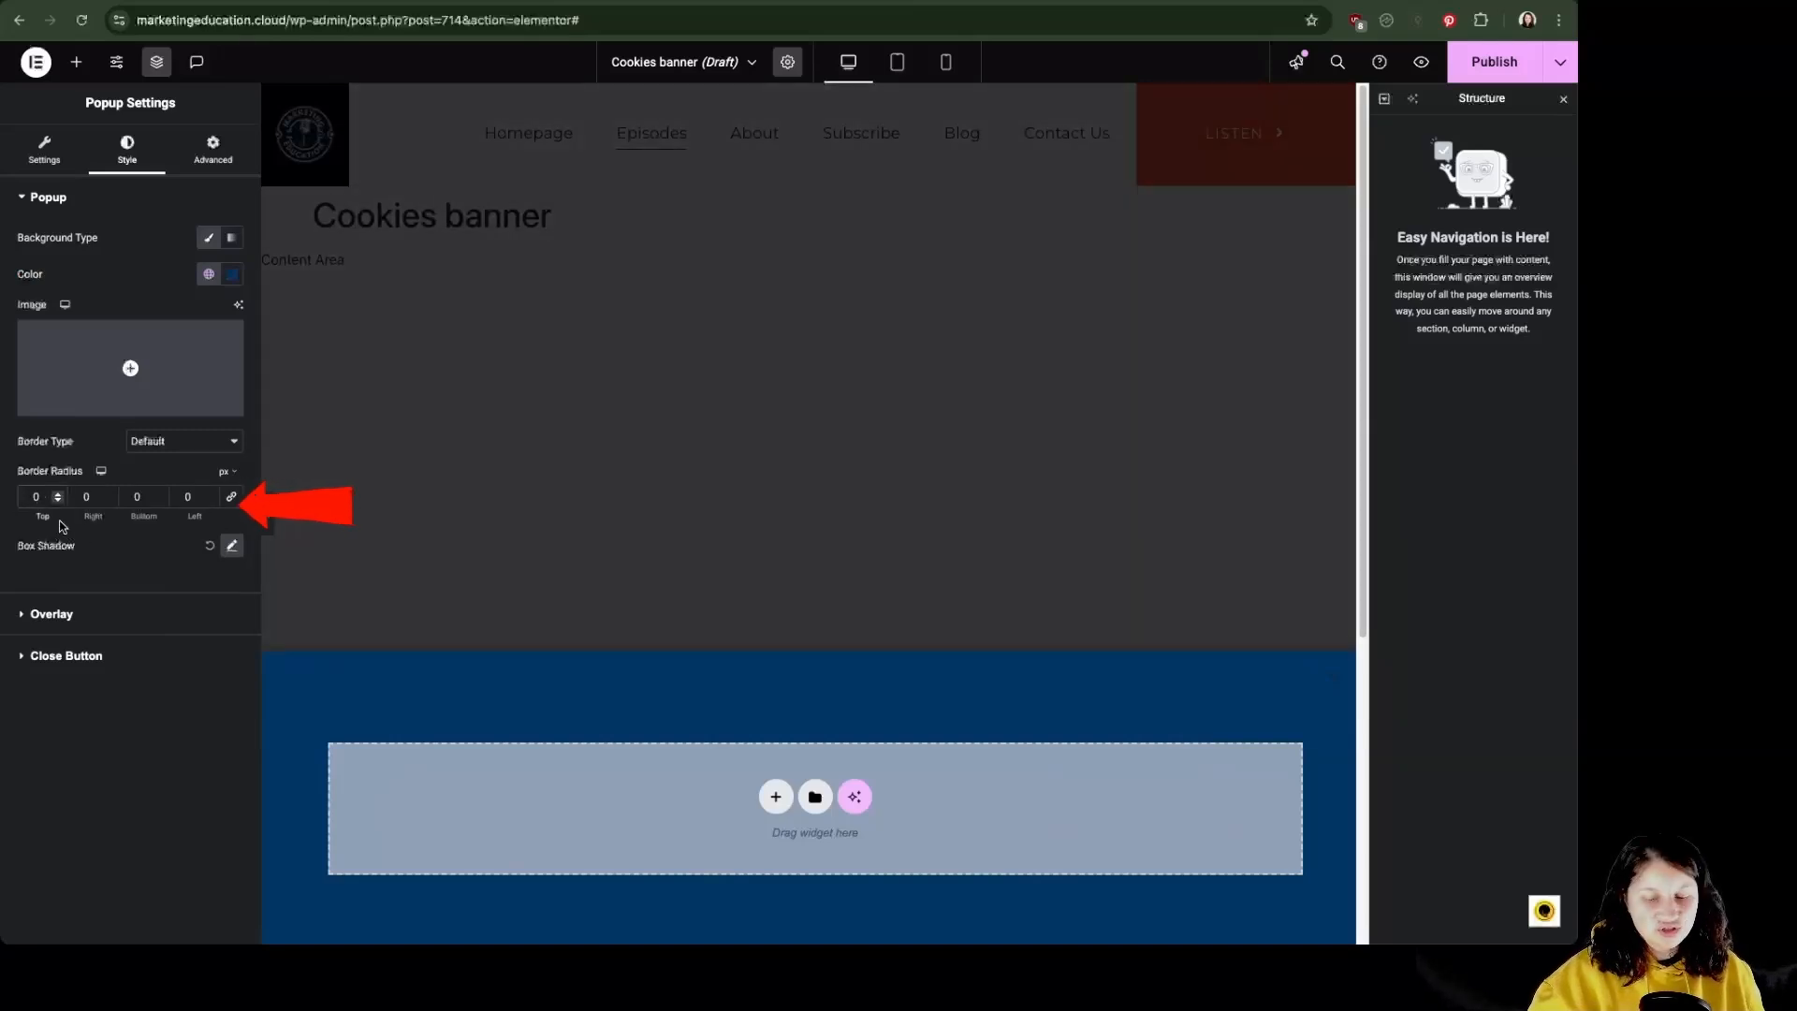
pyautogui.write('10')
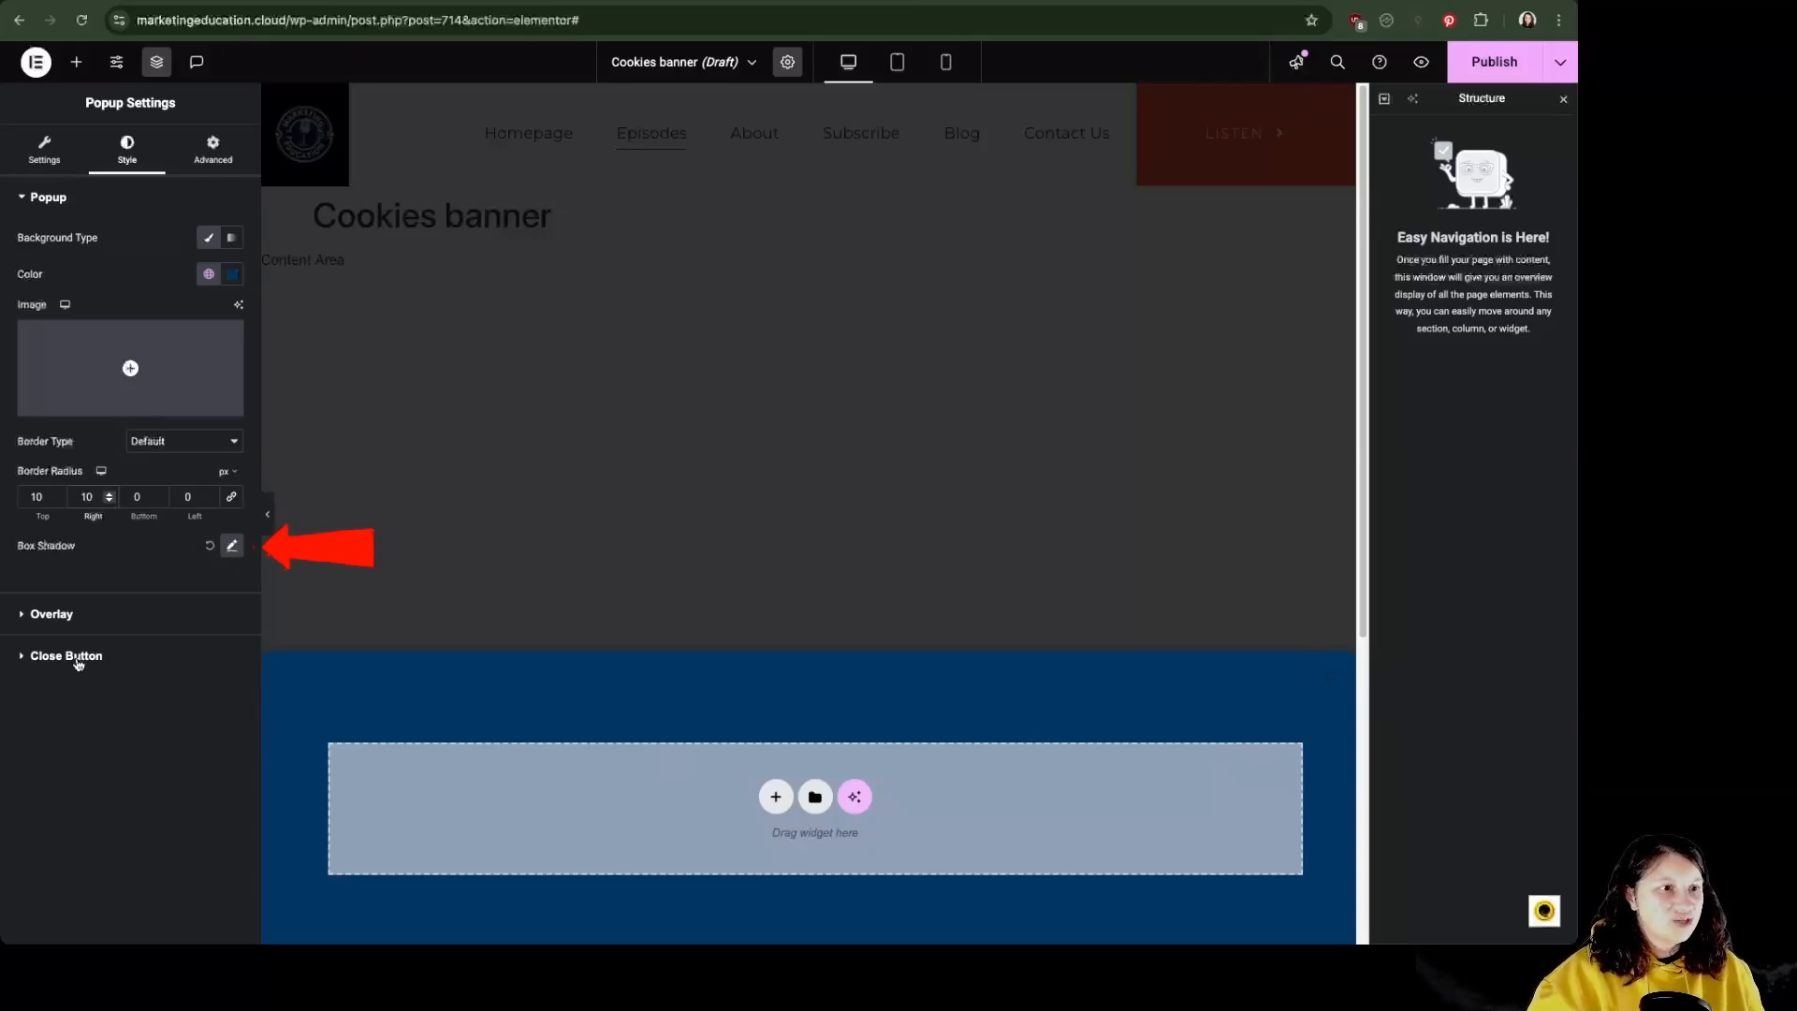
# - Lighten the popup's overlay by reducing its black color's opacity to #00000017
pyautogui.click(66, 615)
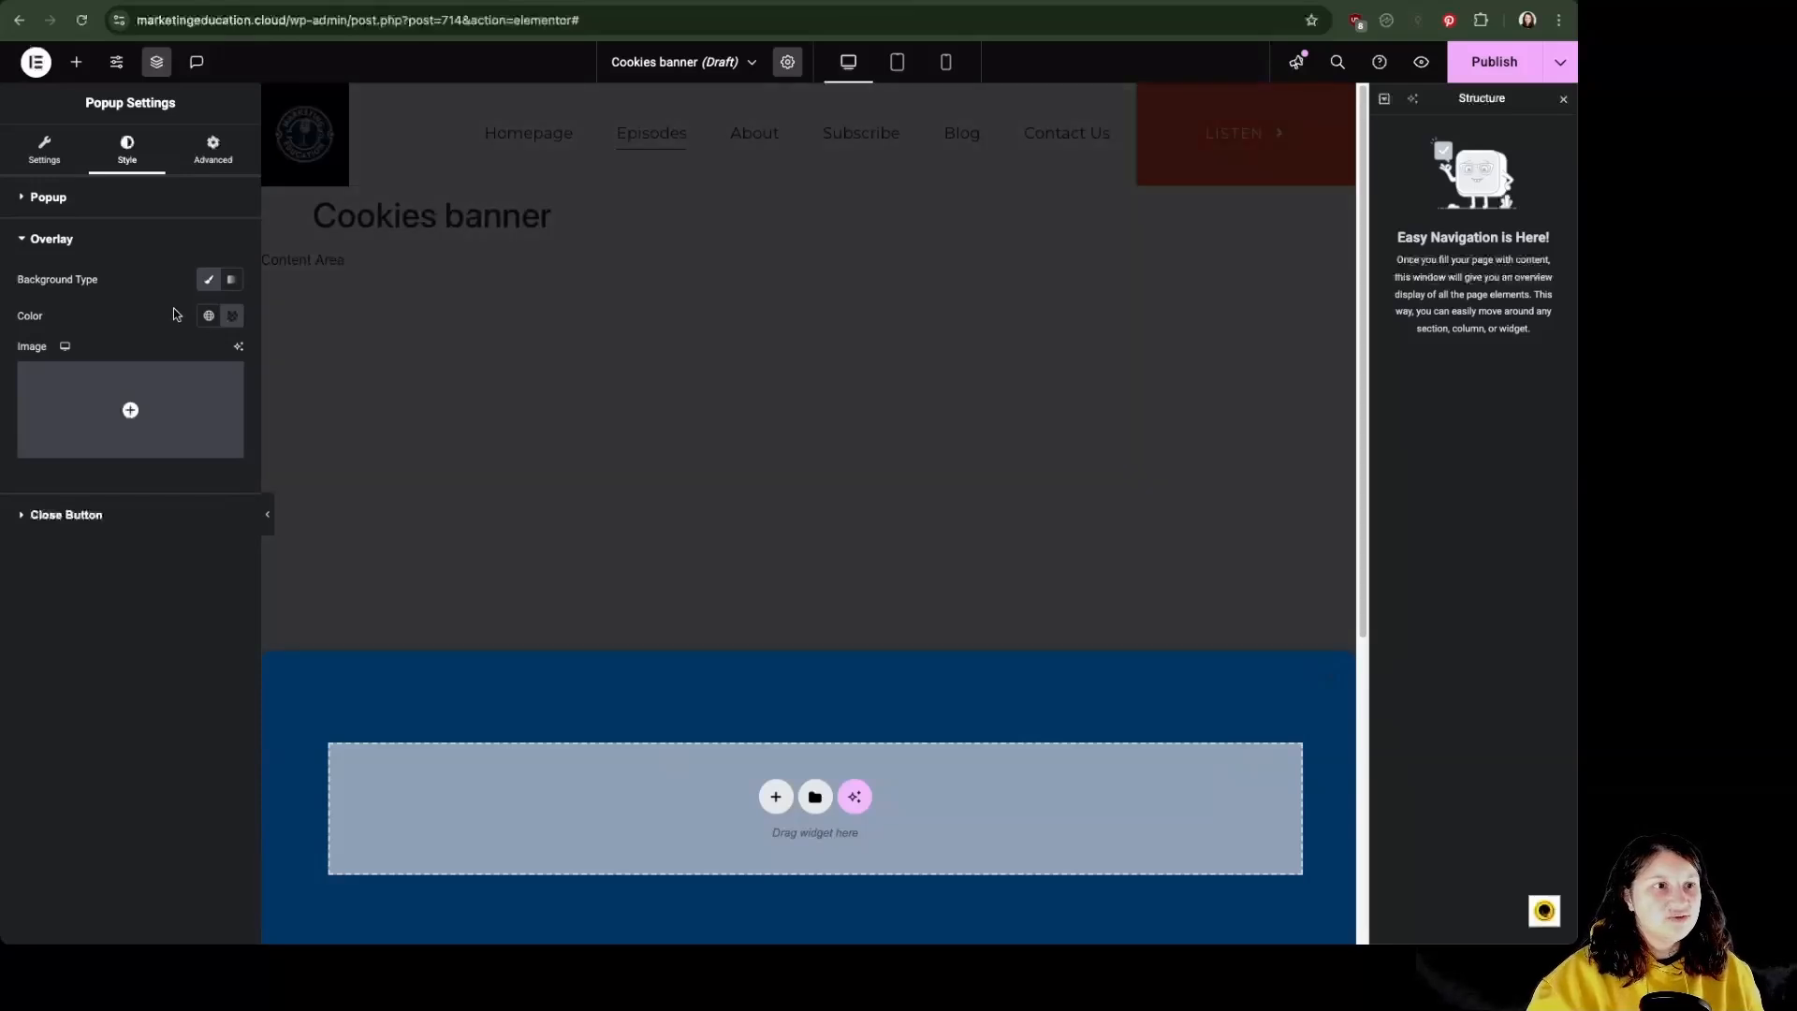
pyautogui.click(232, 316)
pyautogui.click(175, 546)
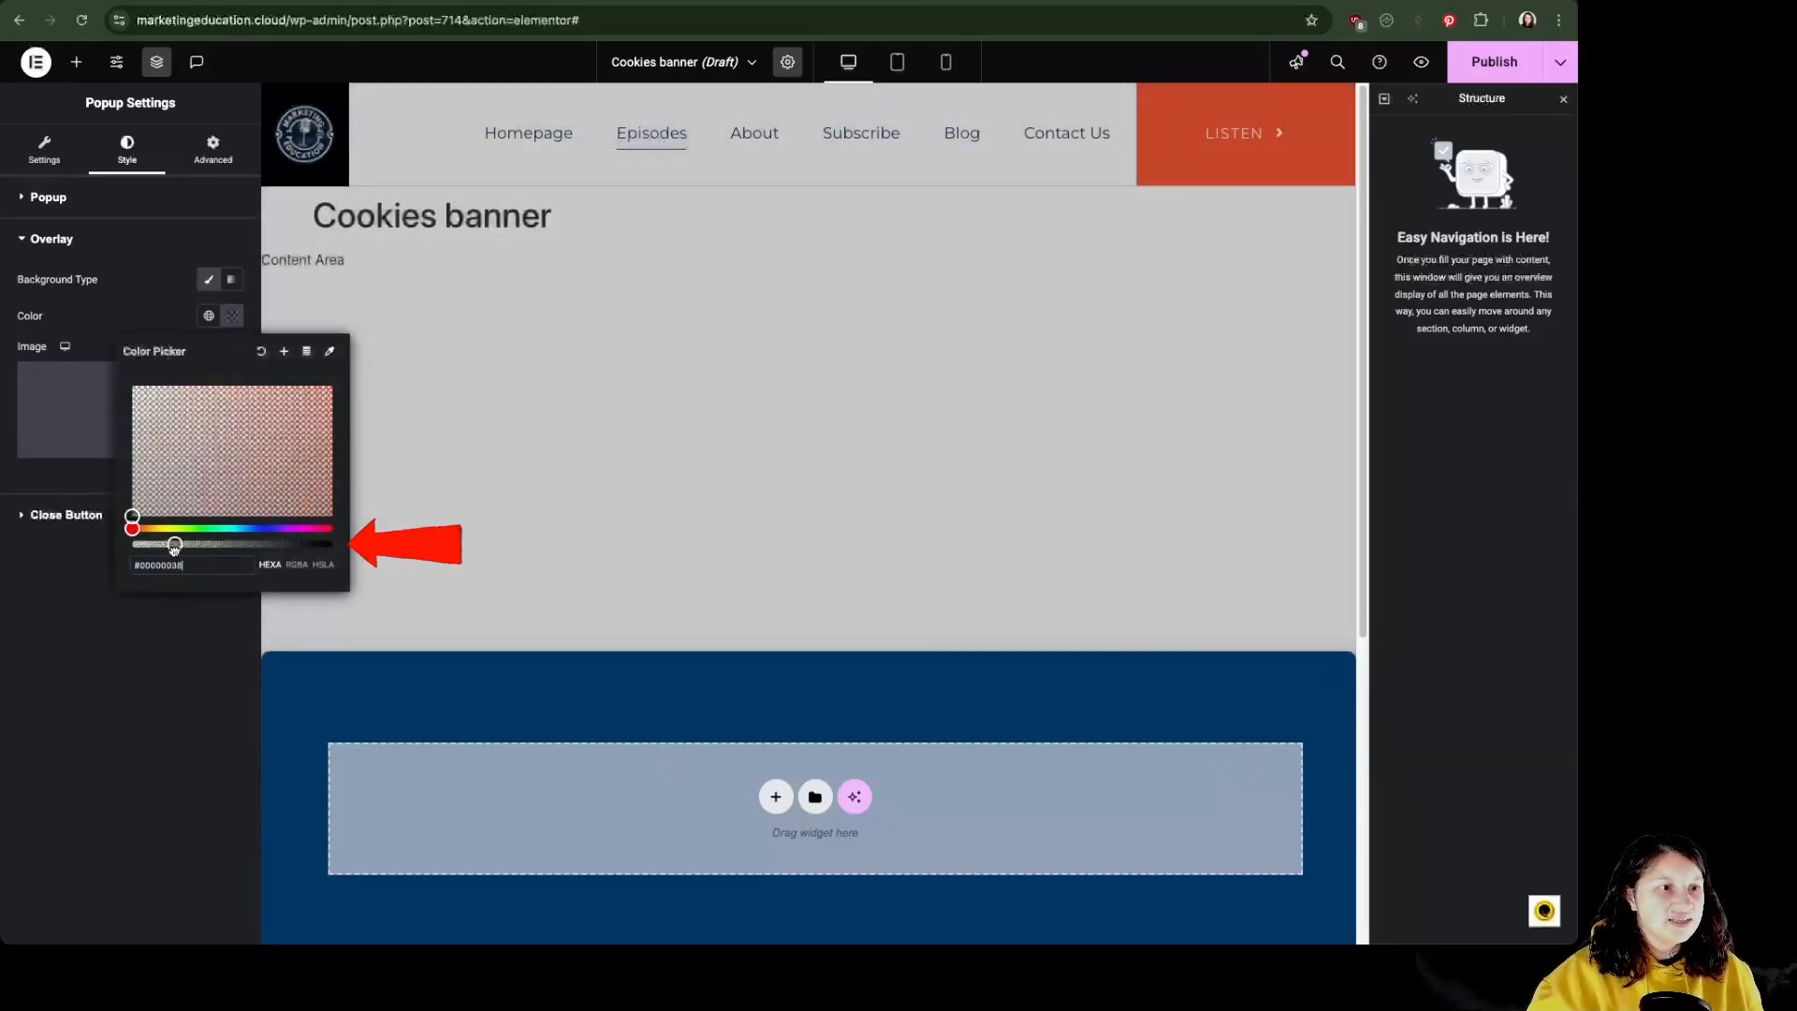
pyautogui.moveTo(174, 550); pyautogui.dragTo(150, 547)
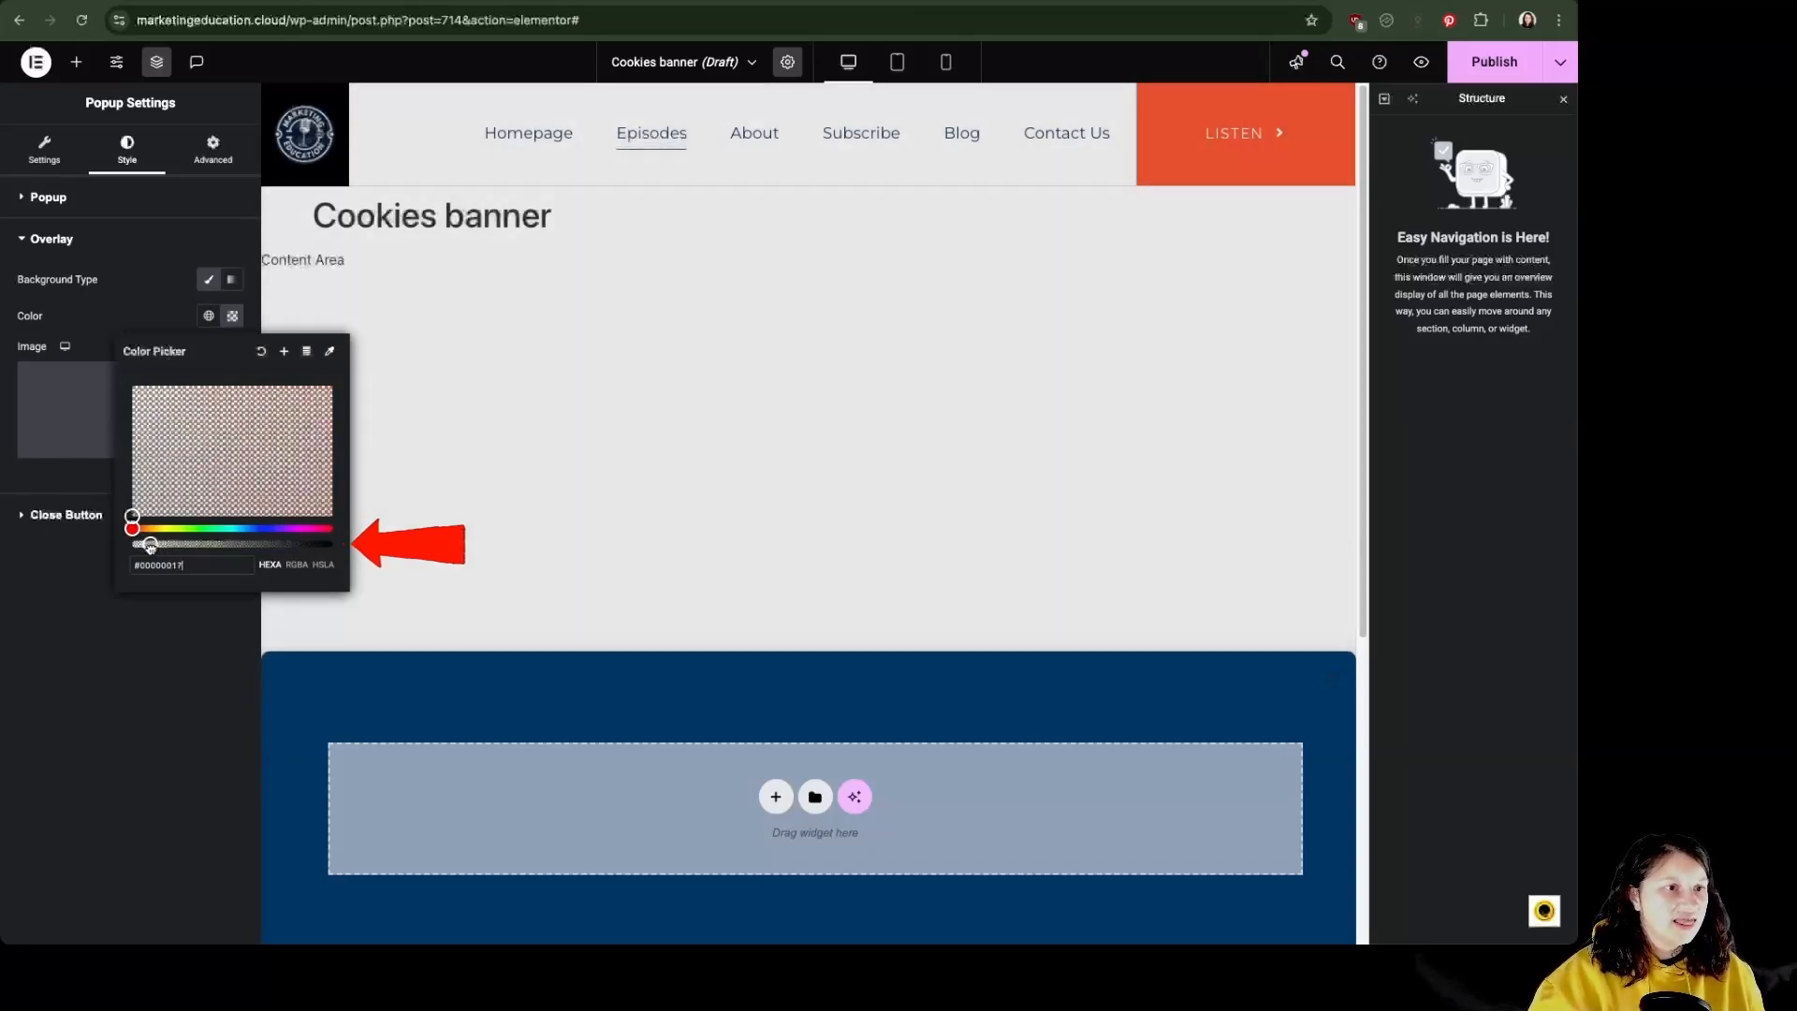
# - Try red and purple tints for the overlay and settle on the faint translucent black #00000014
pyautogui.click(267, 440)
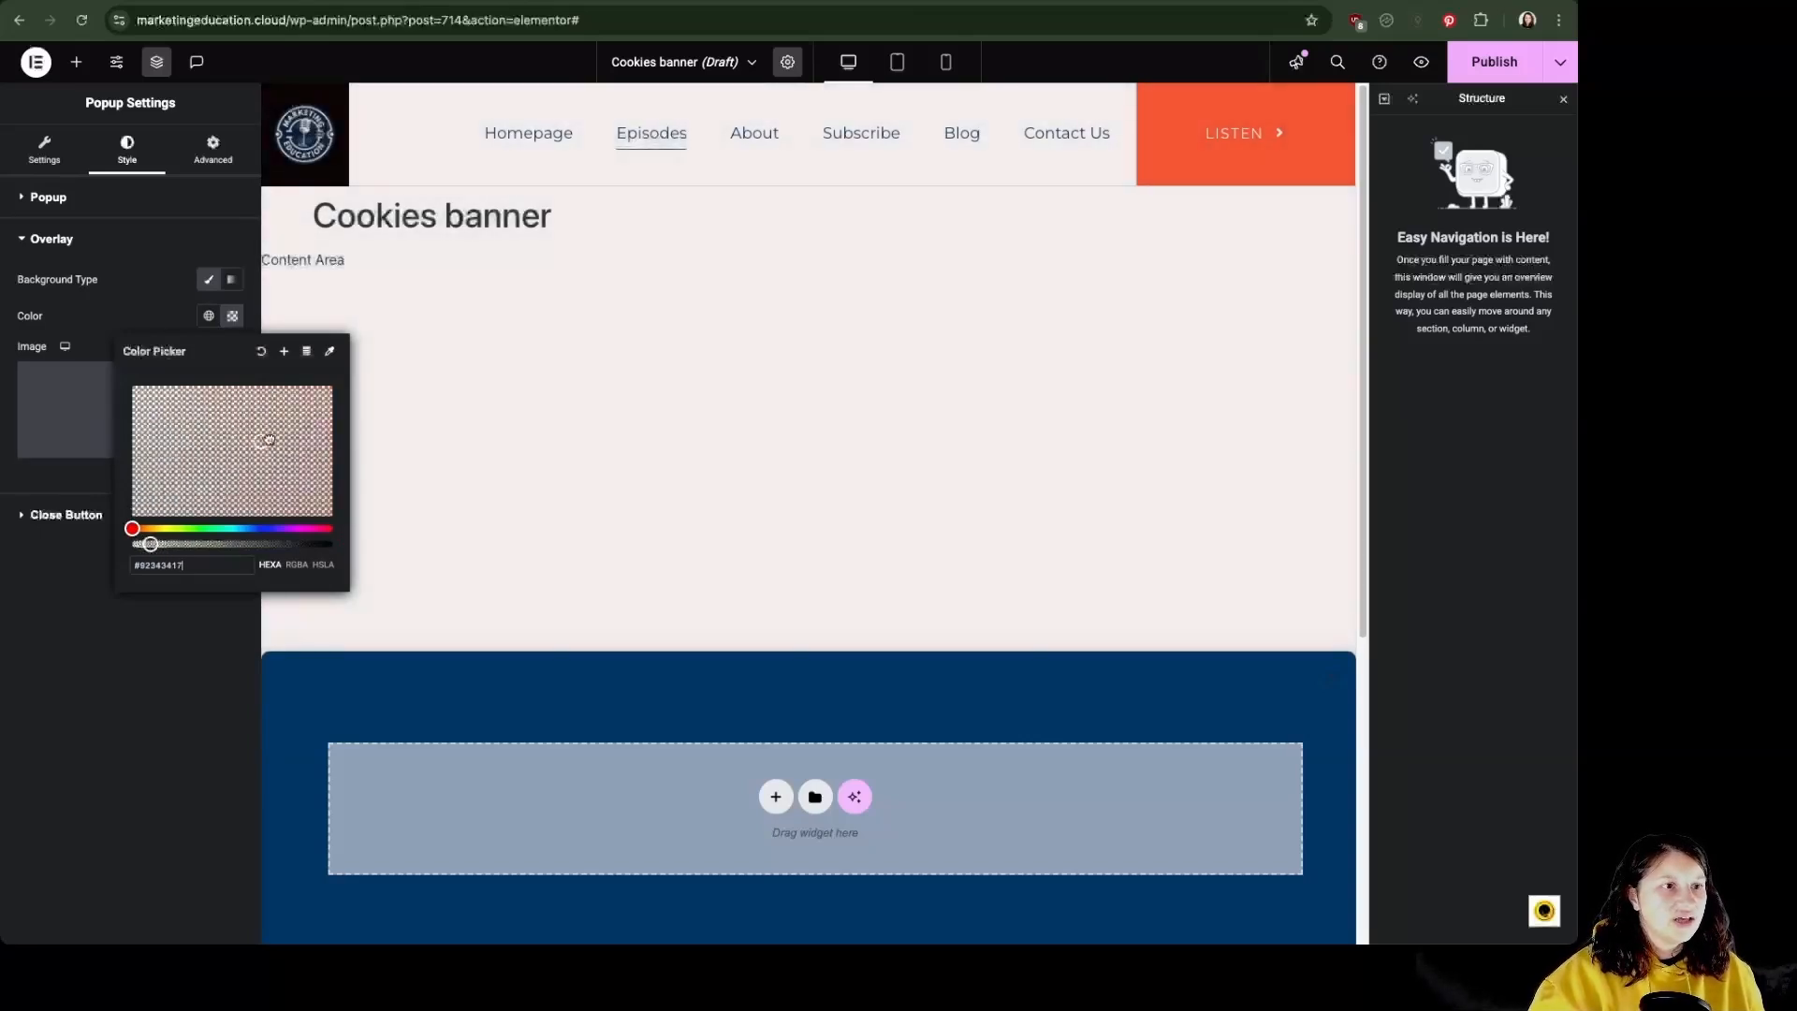
pyautogui.moveTo(267, 440); pyautogui.dragTo(311, 409)
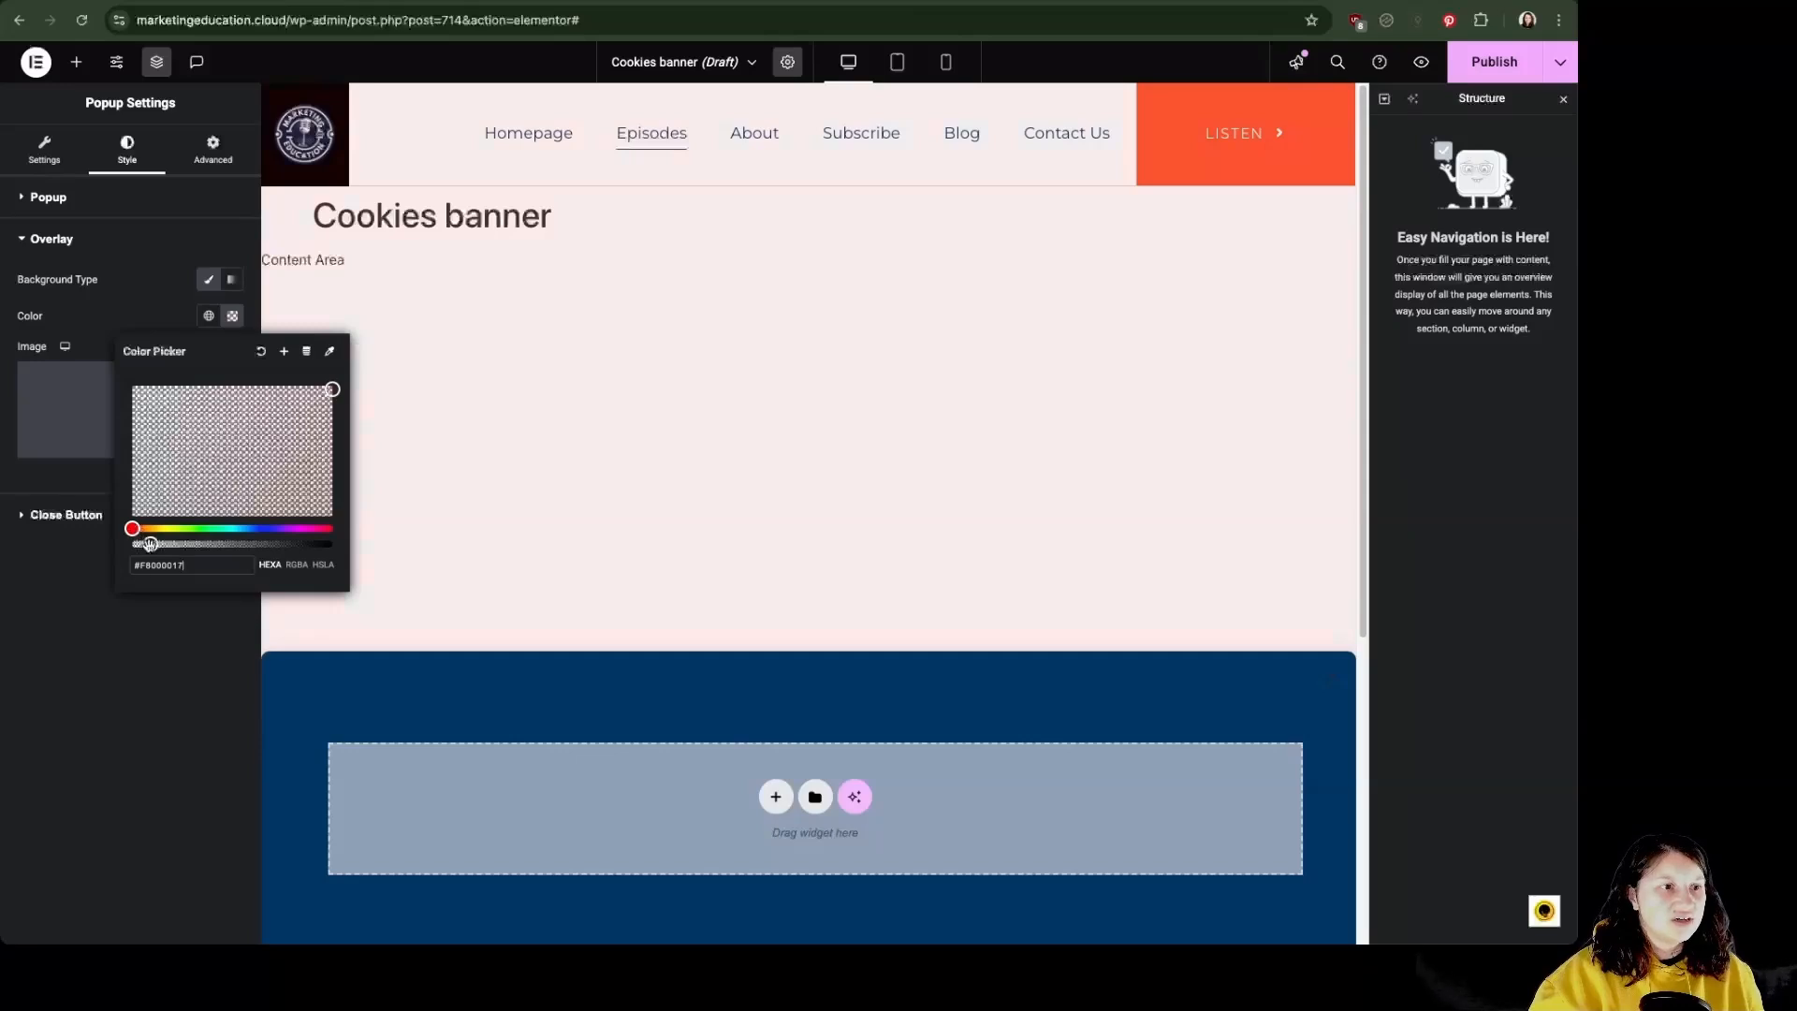
pyautogui.moveTo(342, 386); pyautogui.dragTo(236, 455)
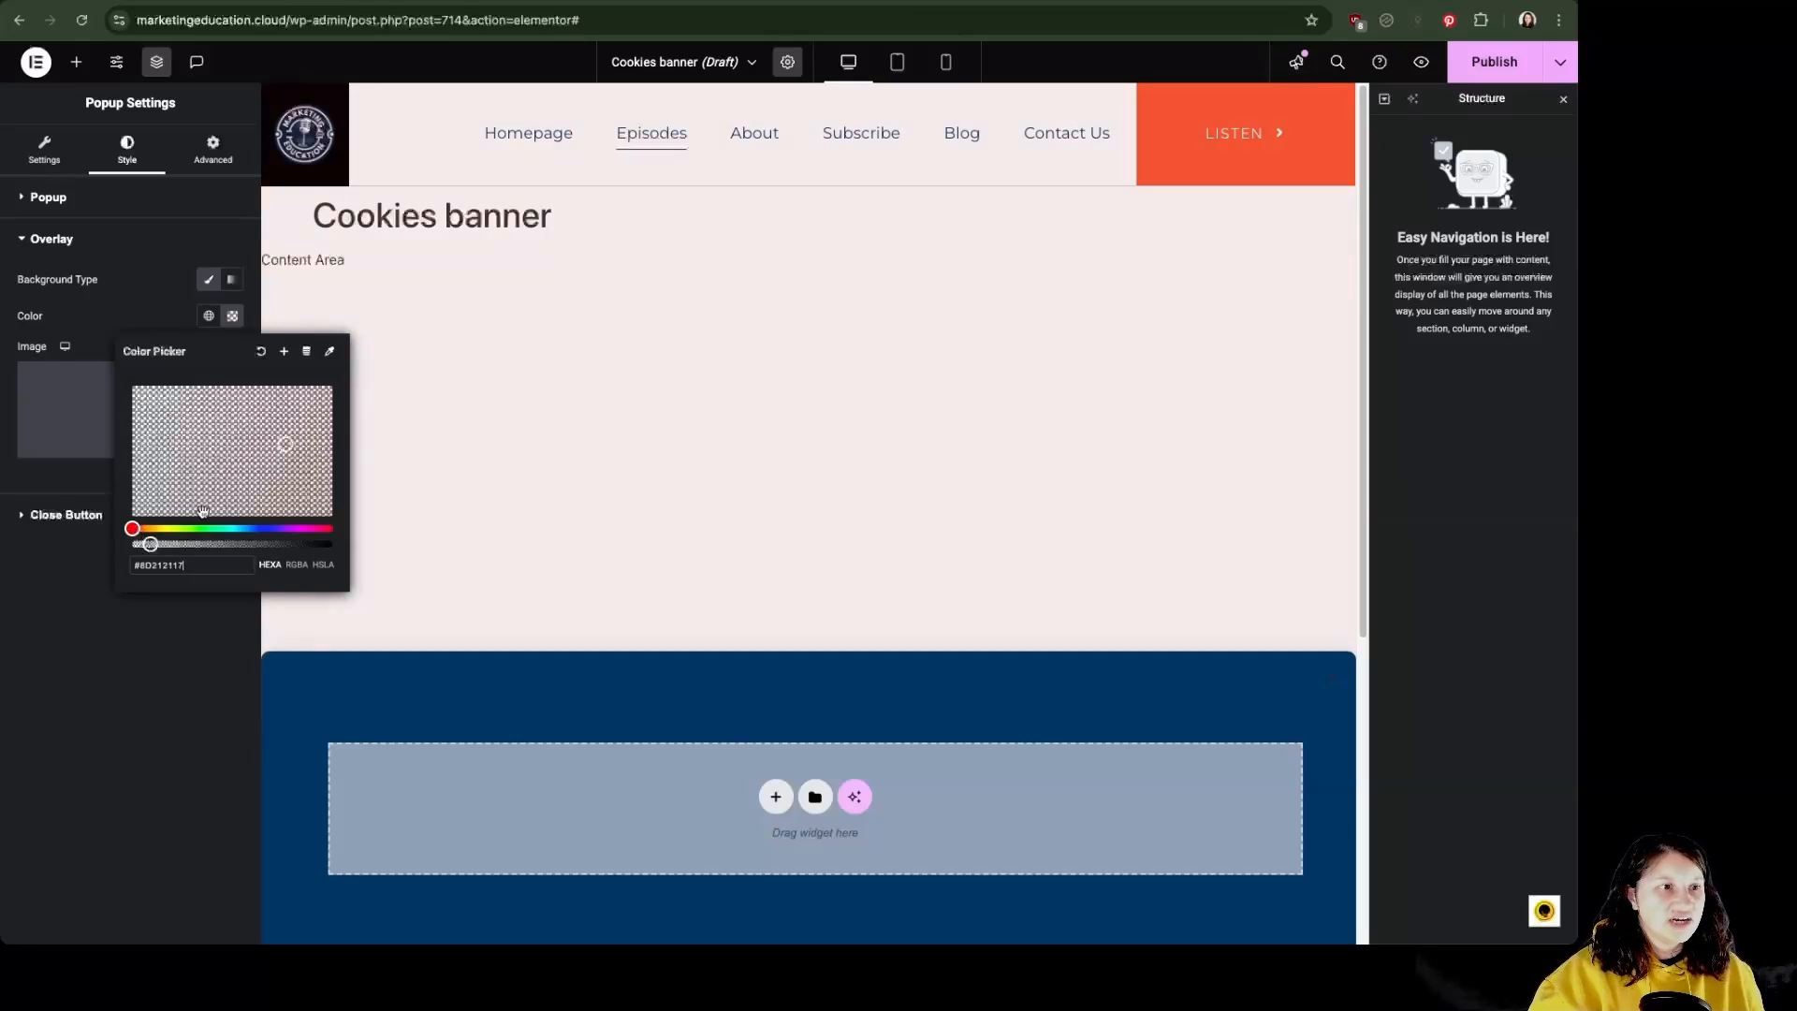
pyautogui.moveTo(286, 541); pyautogui.dragTo(230, 440)
pyautogui.moveTo(206, 528); pyautogui.dragTo(149, 543)
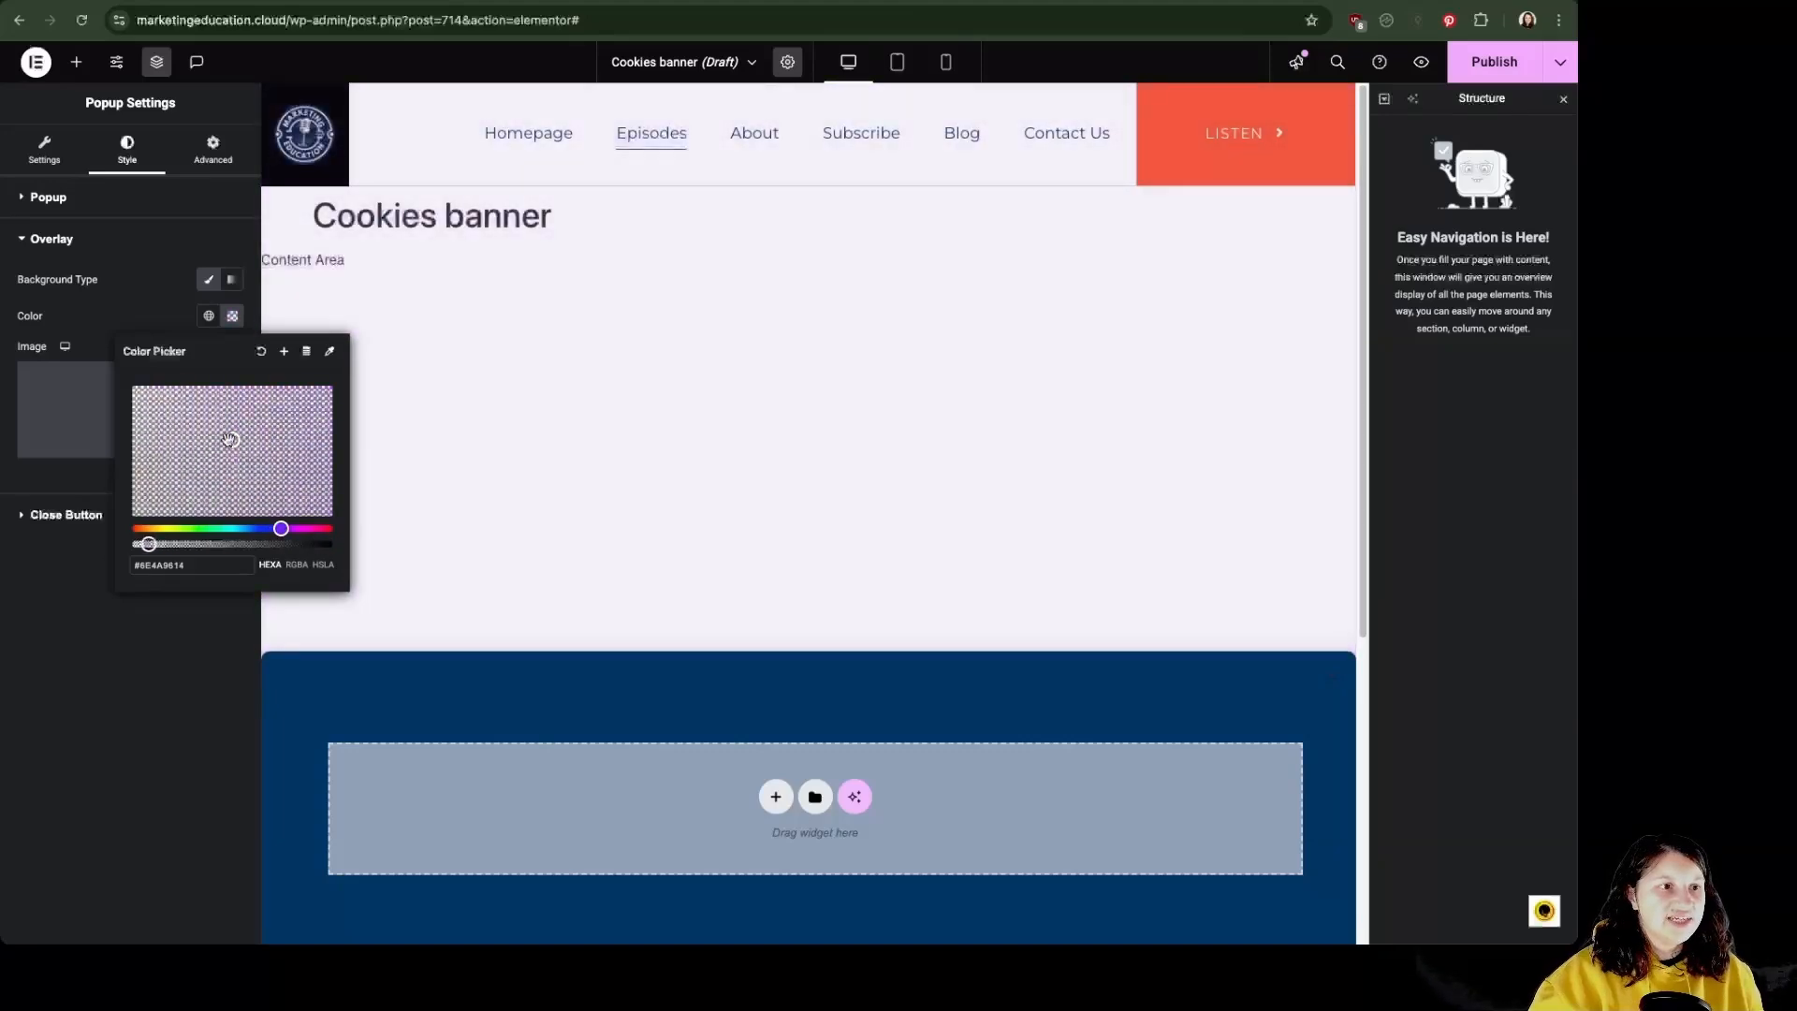
pyautogui.moveTo(231, 440); pyautogui.dragTo(72, 525)
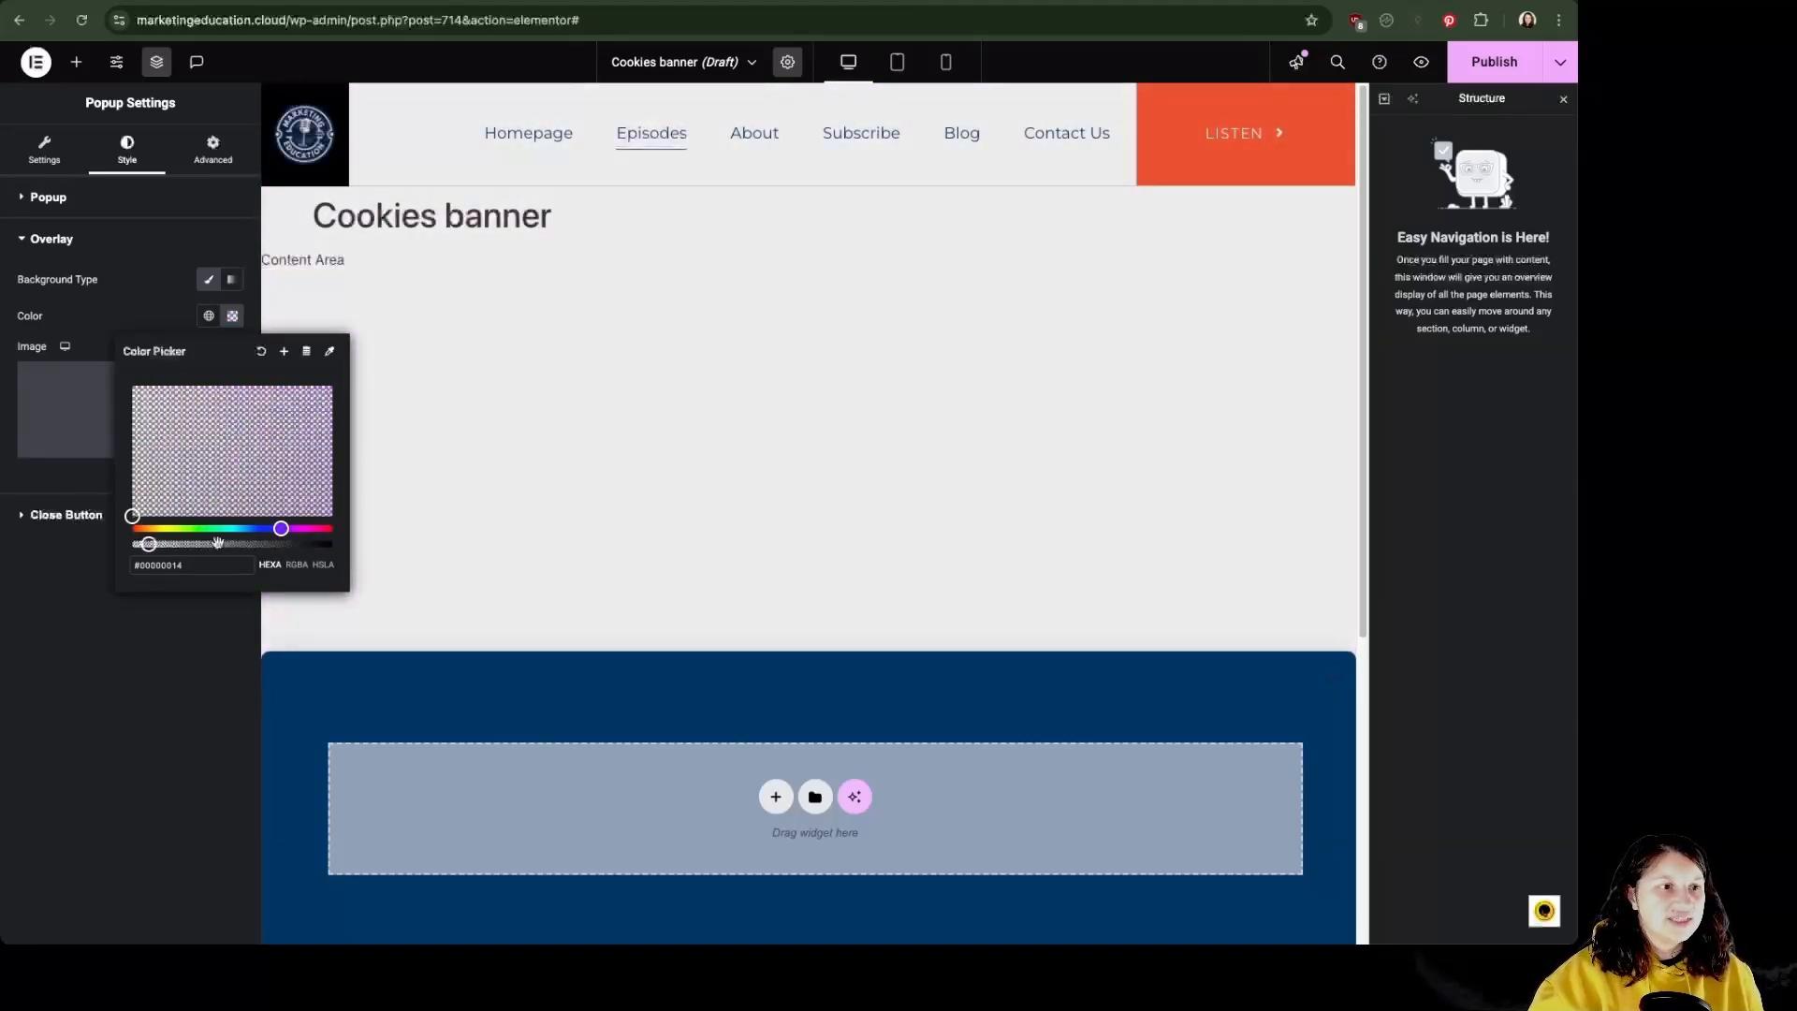
pyautogui.click(146, 642)
pyautogui.moveTo(109, 393)
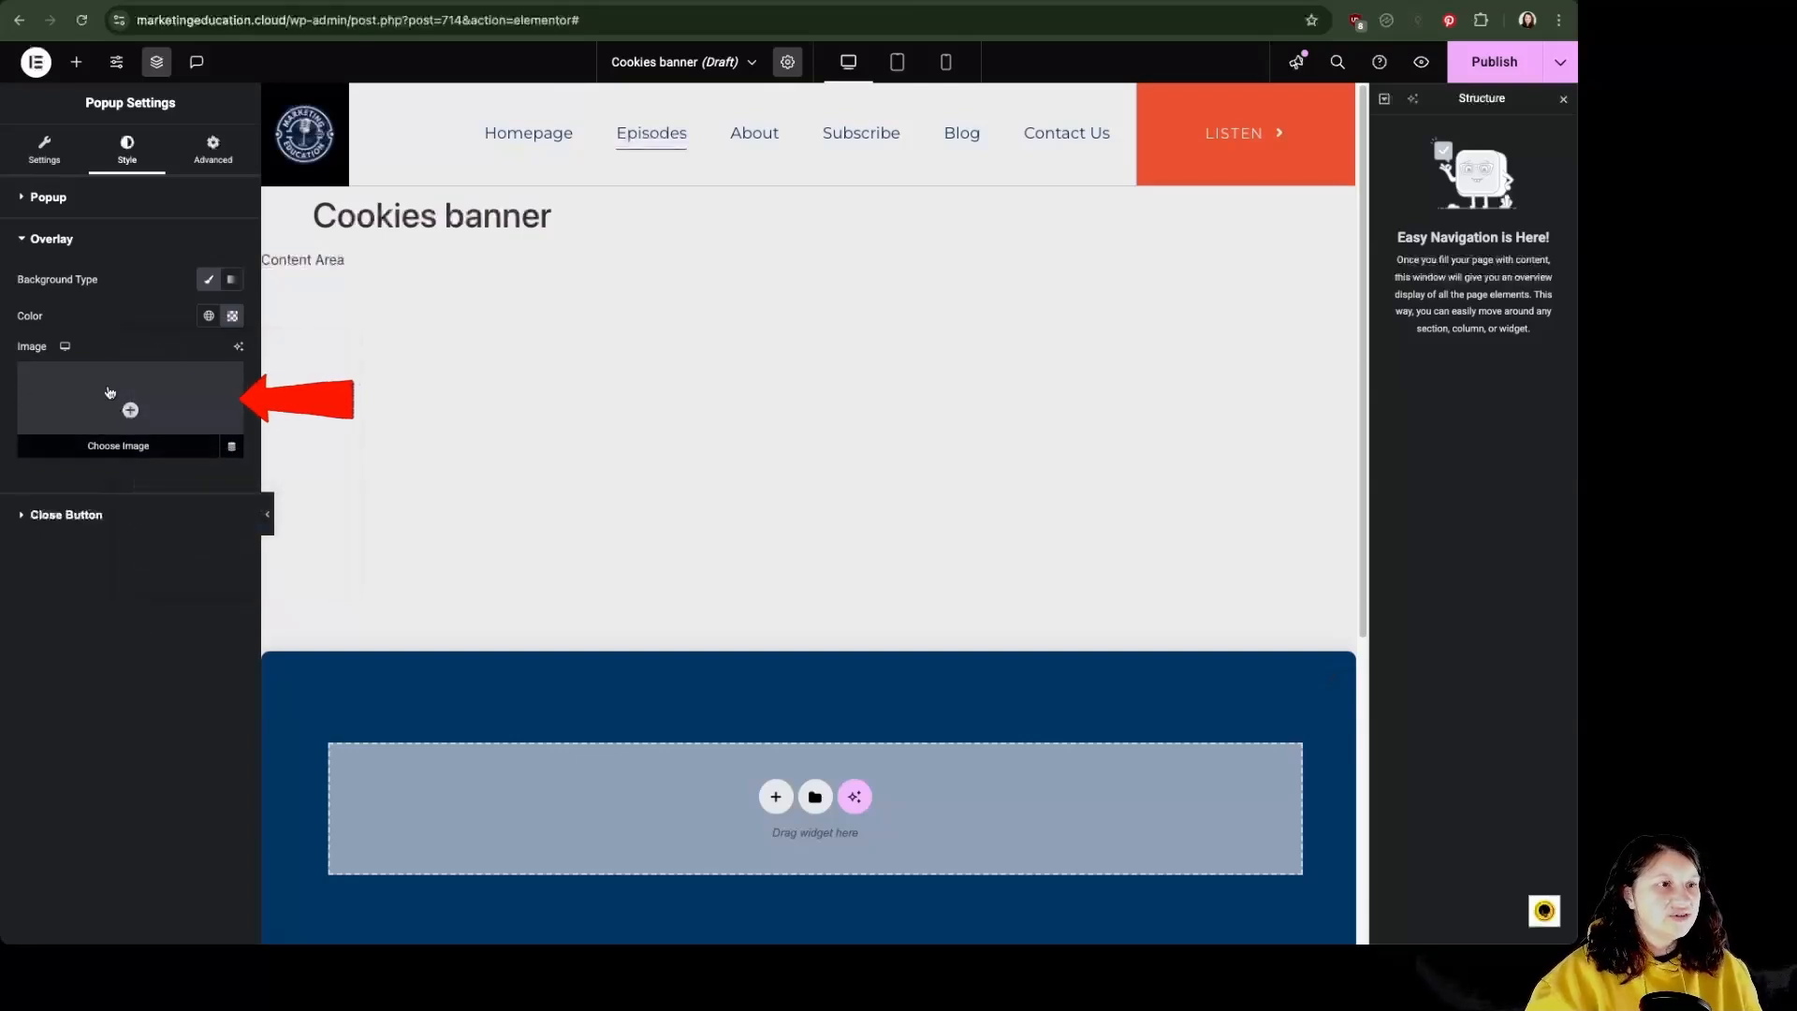
# - Try the close button in the Outside position with 40% vertical and 32% horizontal offsets, clear both offsets and restore the Inside position
pyautogui.click(42, 515)
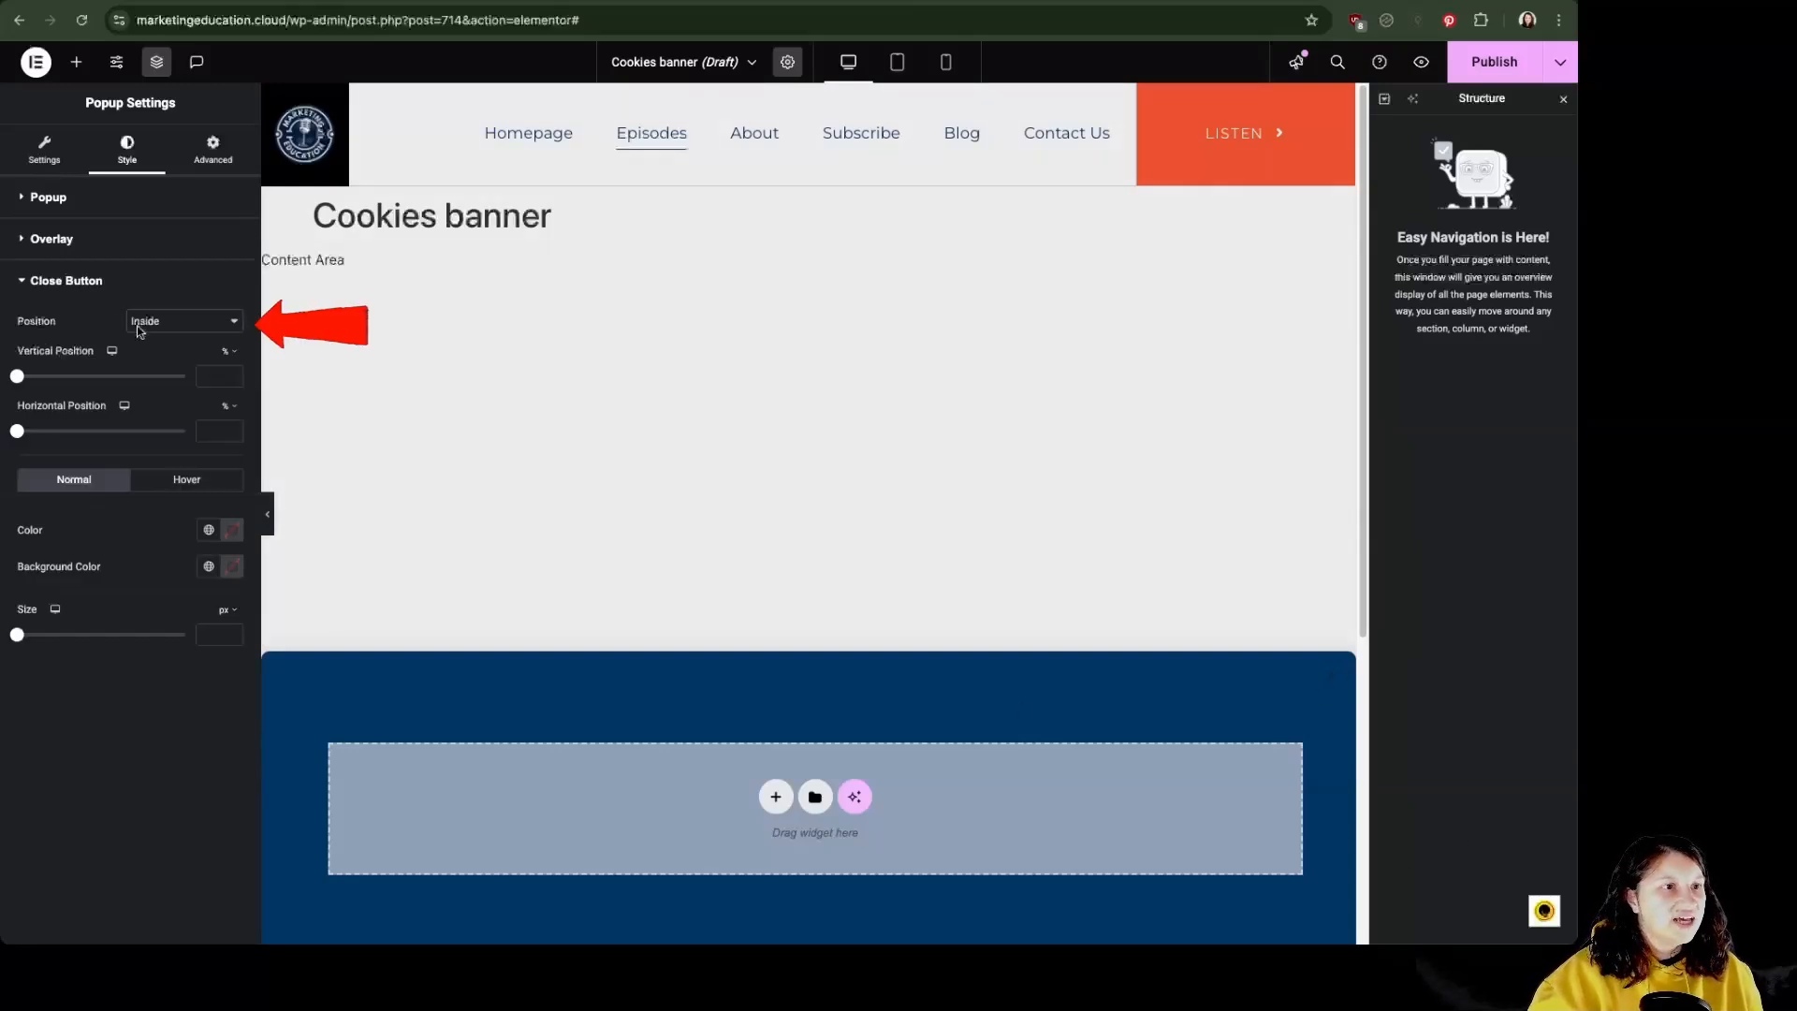
pyautogui.click(172, 322)
pyautogui.click(169, 337)
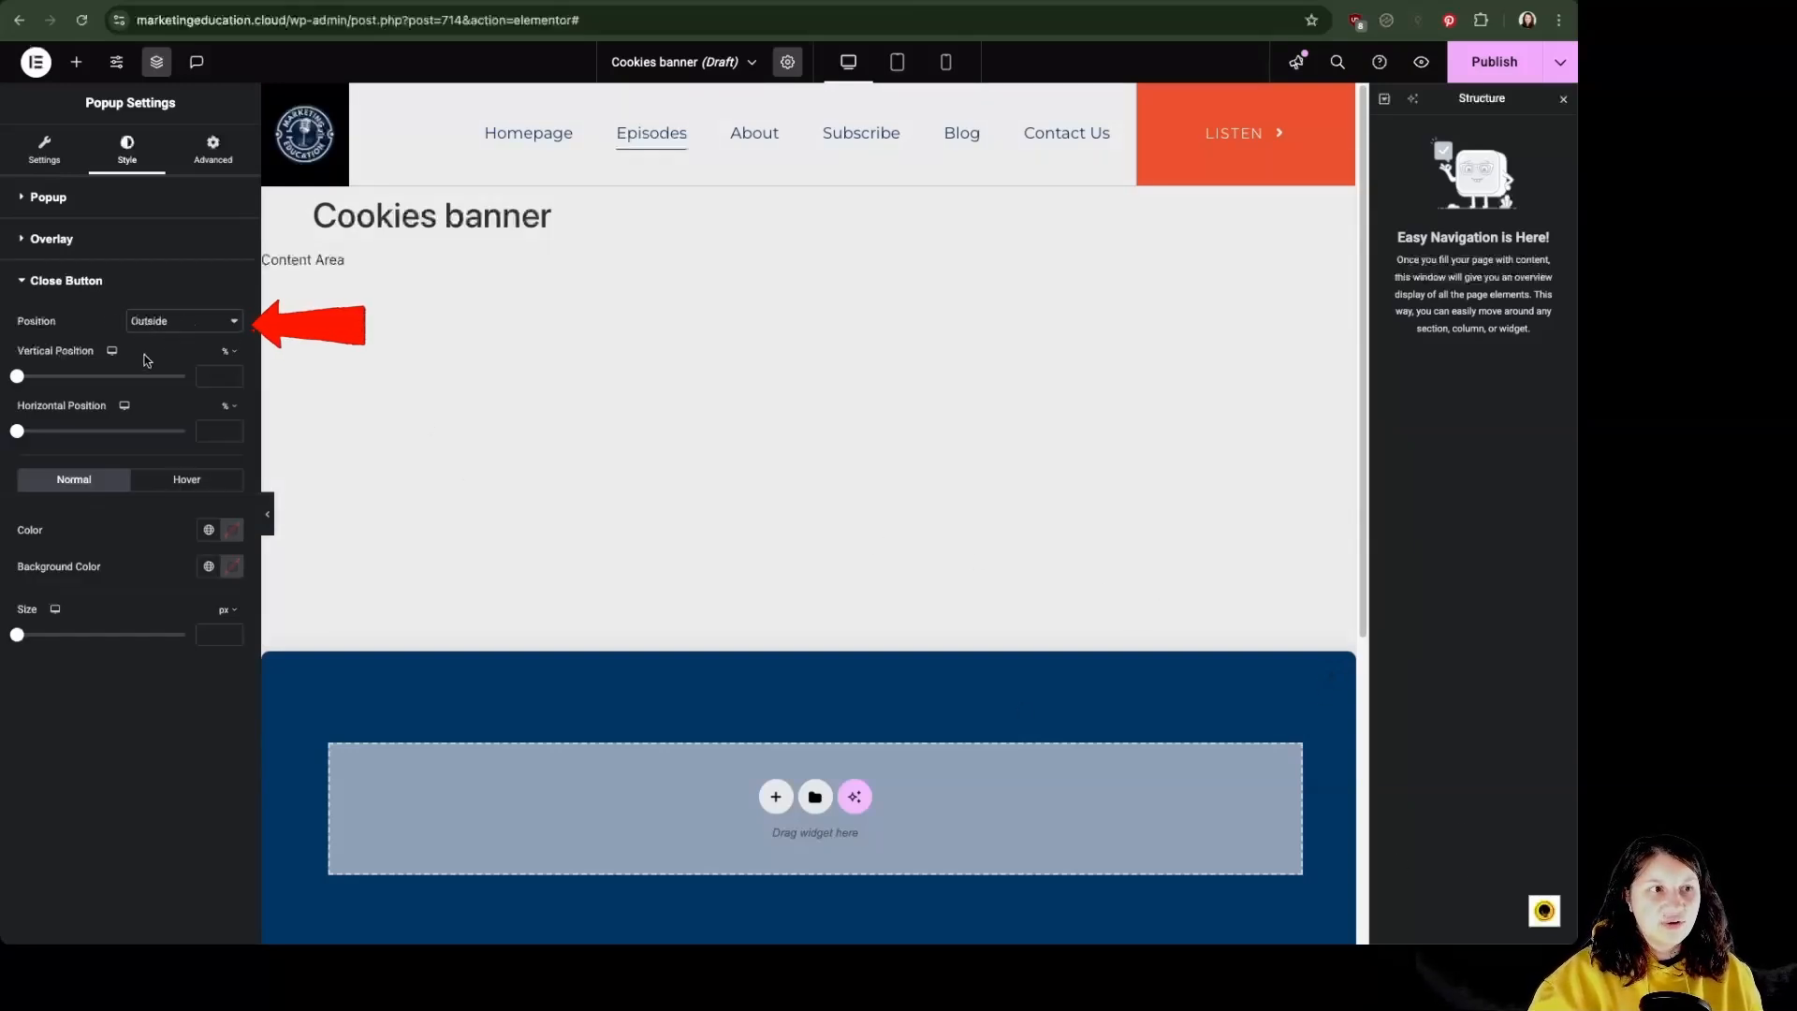
pyautogui.moveTo(17, 376); pyautogui.dragTo(85, 375)
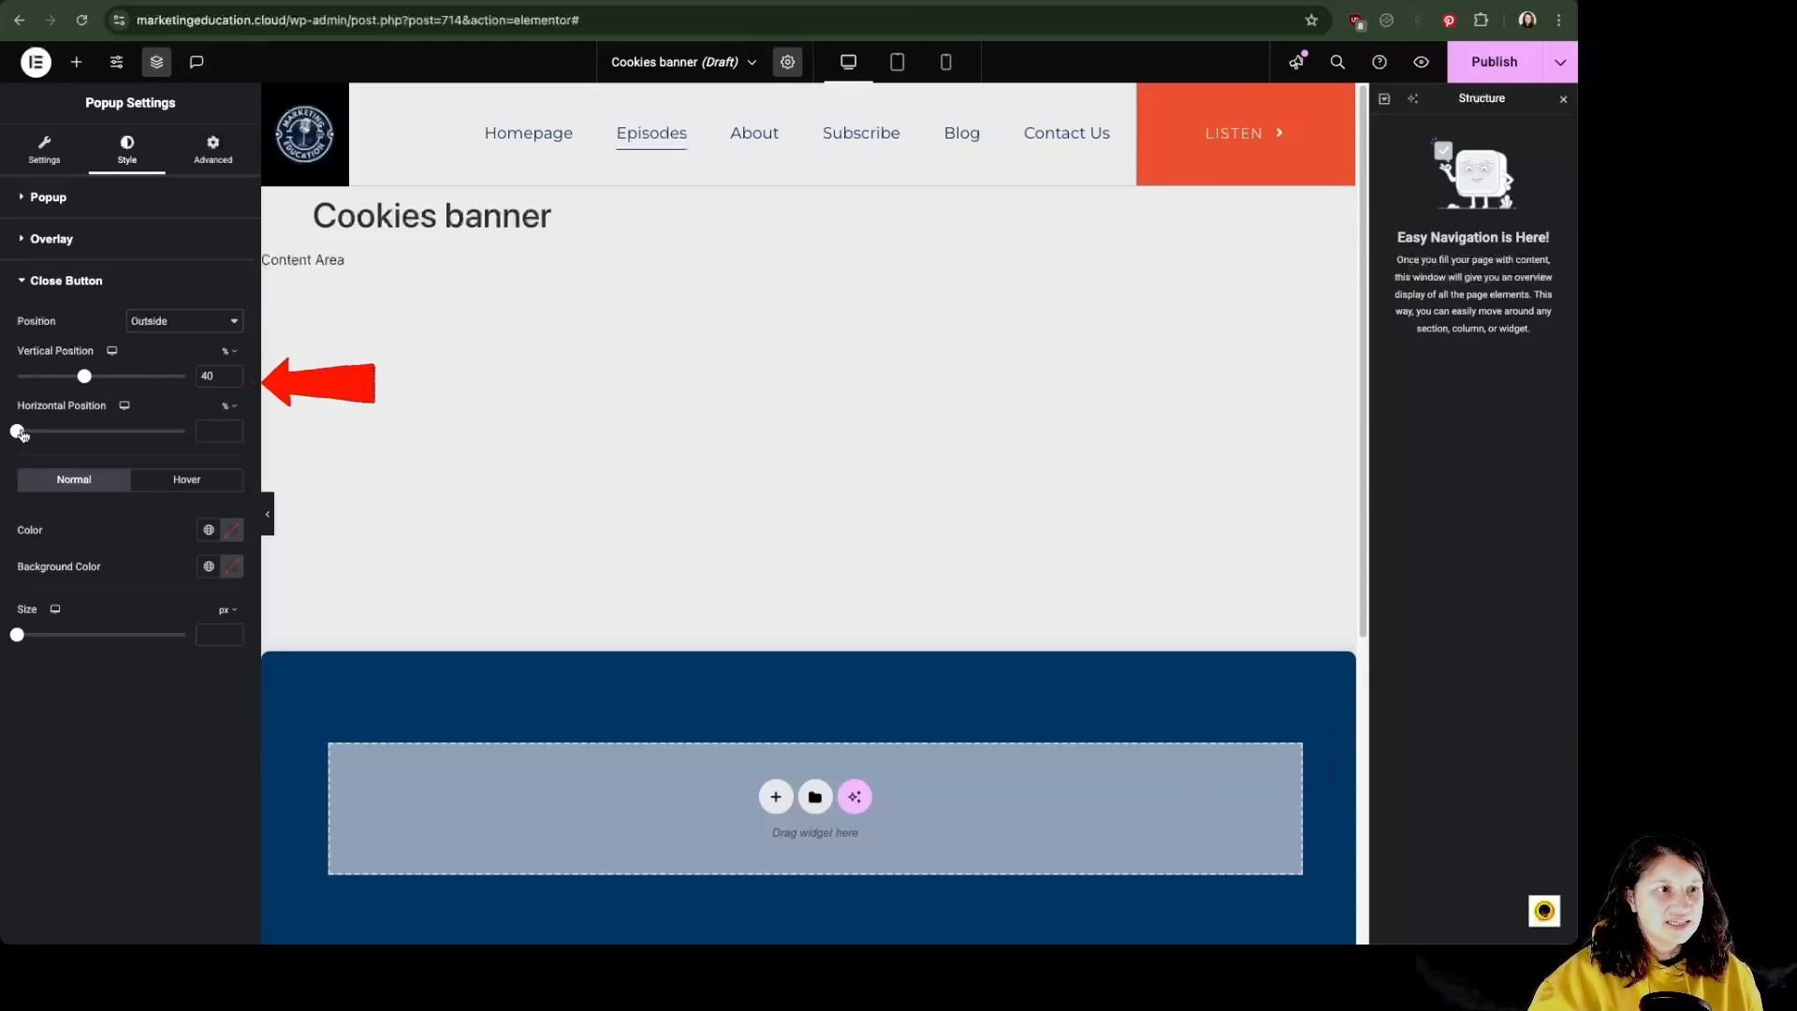
pyautogui.moveTo(17, 431)
pyautogui.mouseDown()
pyautogui.moveTo(103, 431)
pyautogui.moveTo(70, 430)
pyautogui.mouseUp()
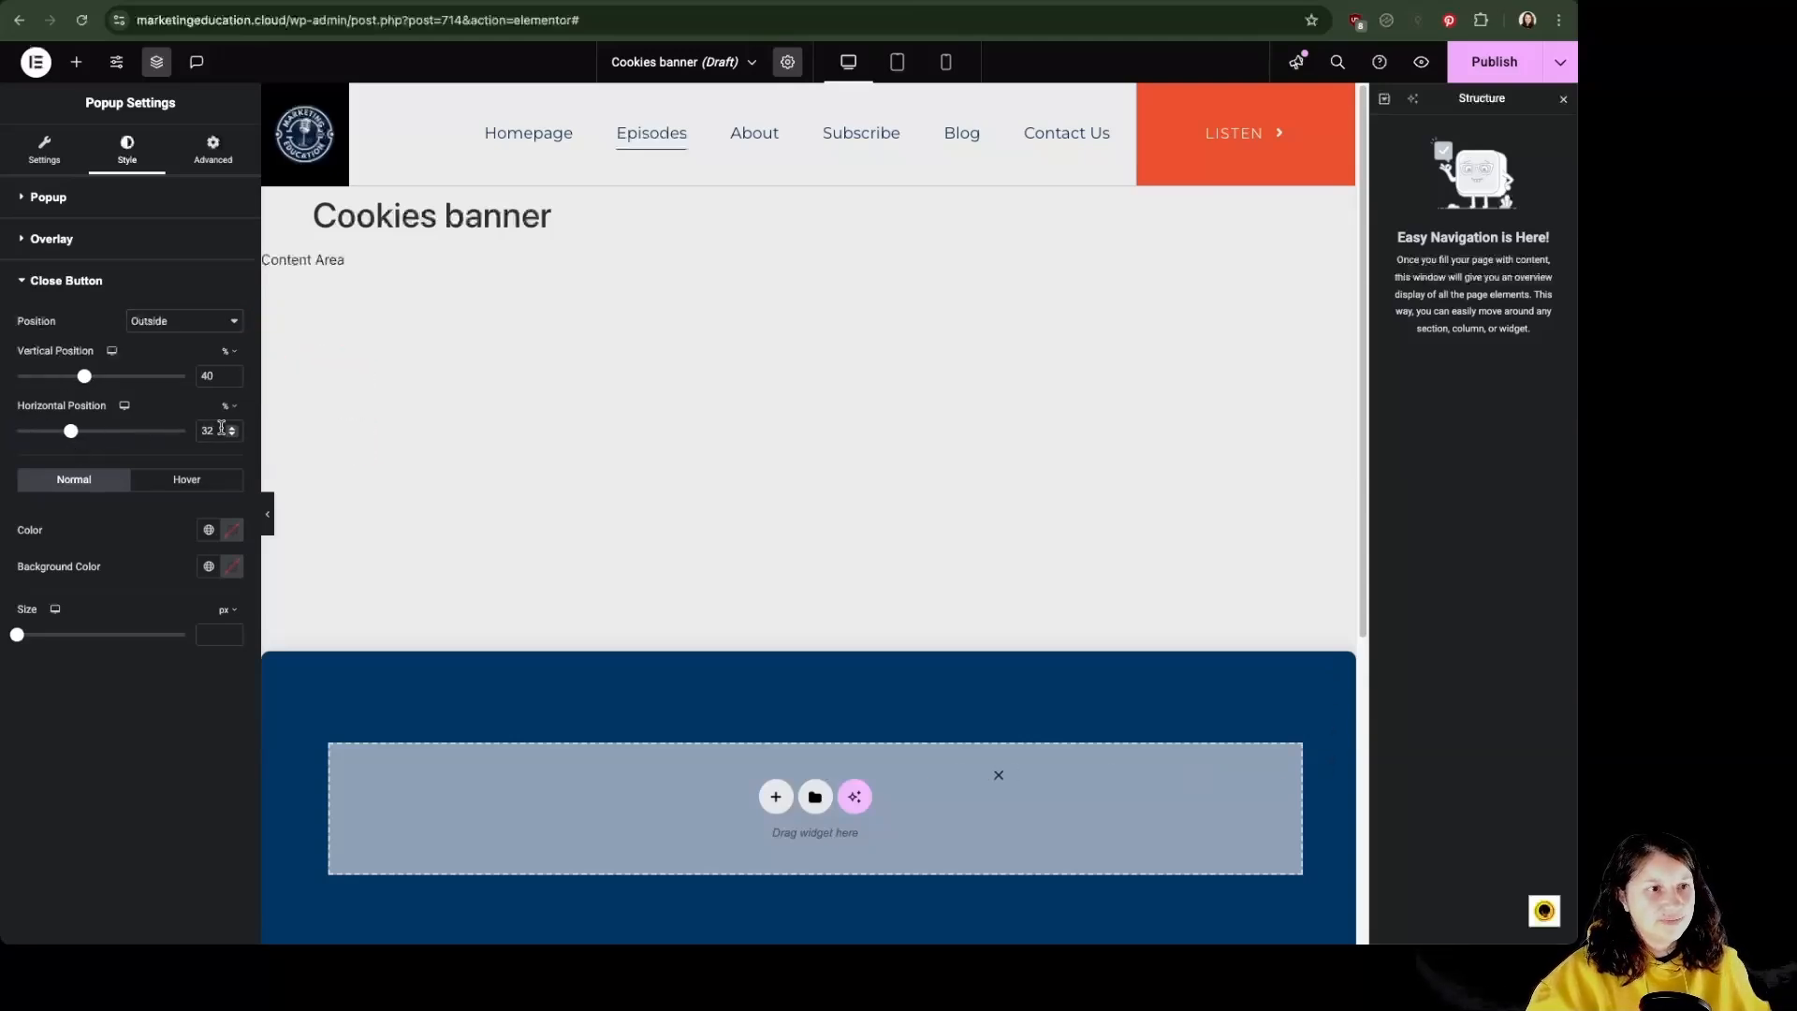
pyautogui.press('BackSpace')
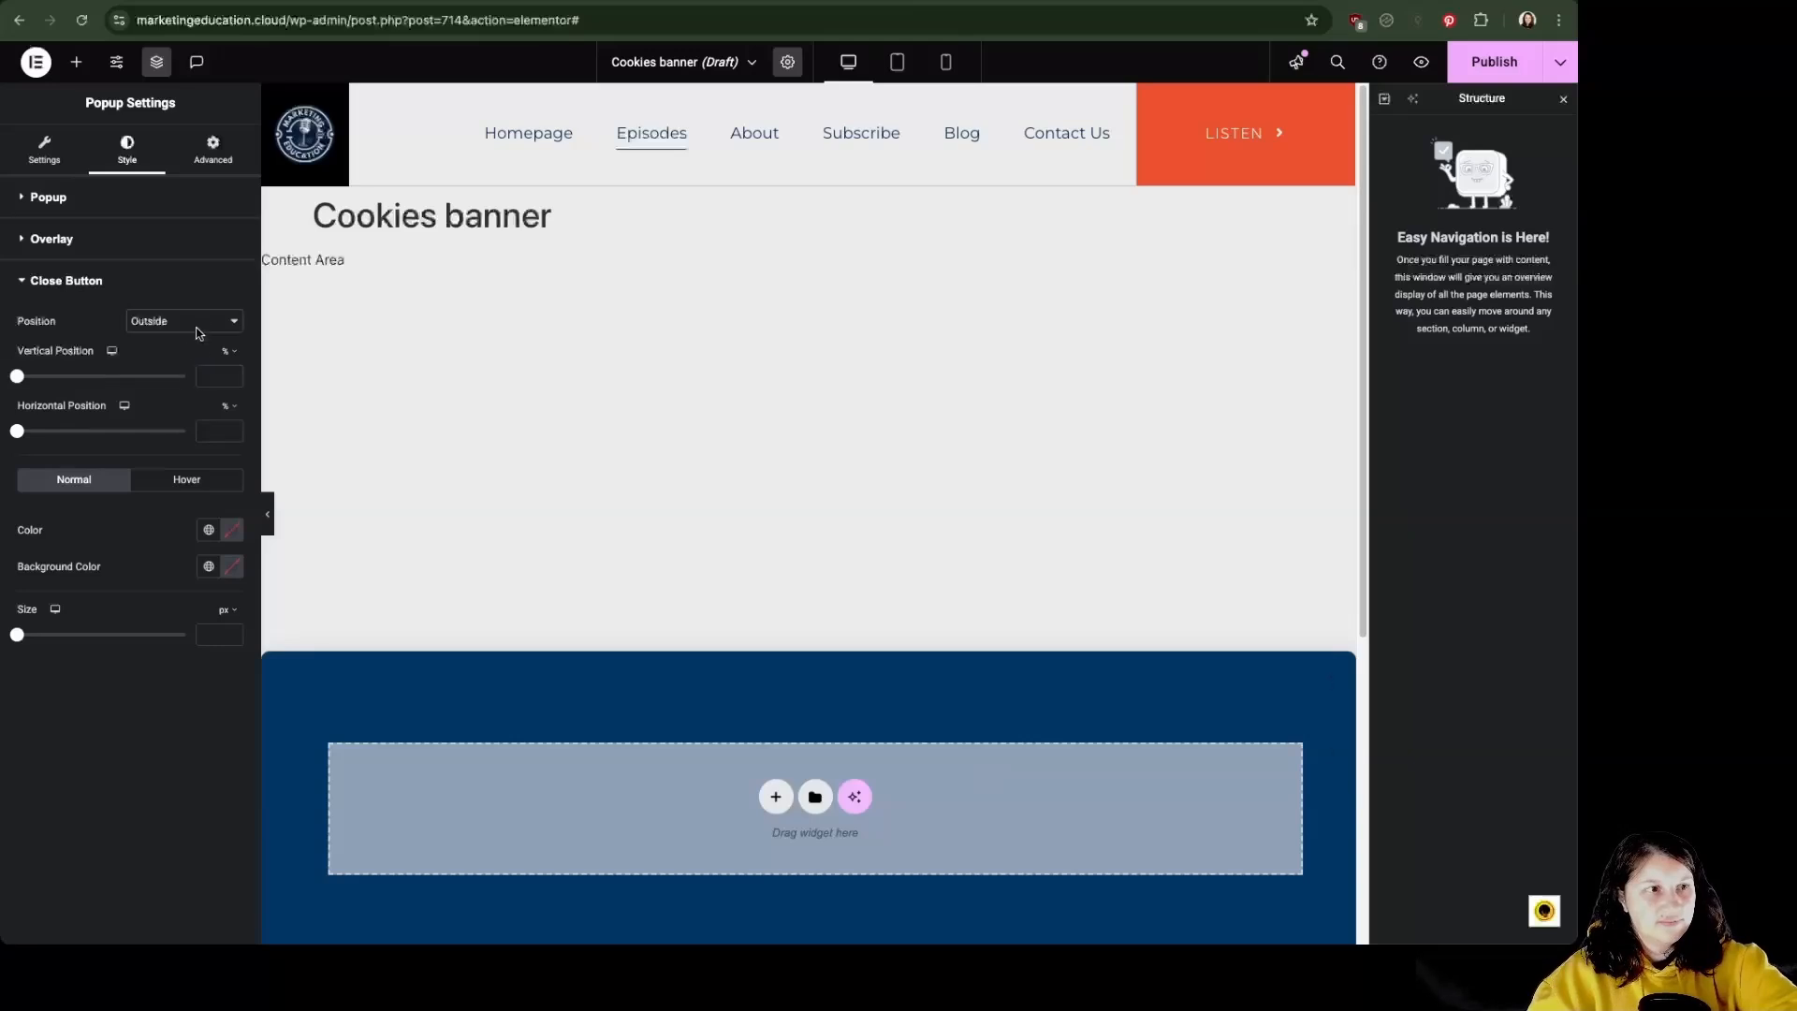
# - Set the close button's color to the global White Element + BG, and try a larger button size before clearing it
pyautogui.click(208, 529)
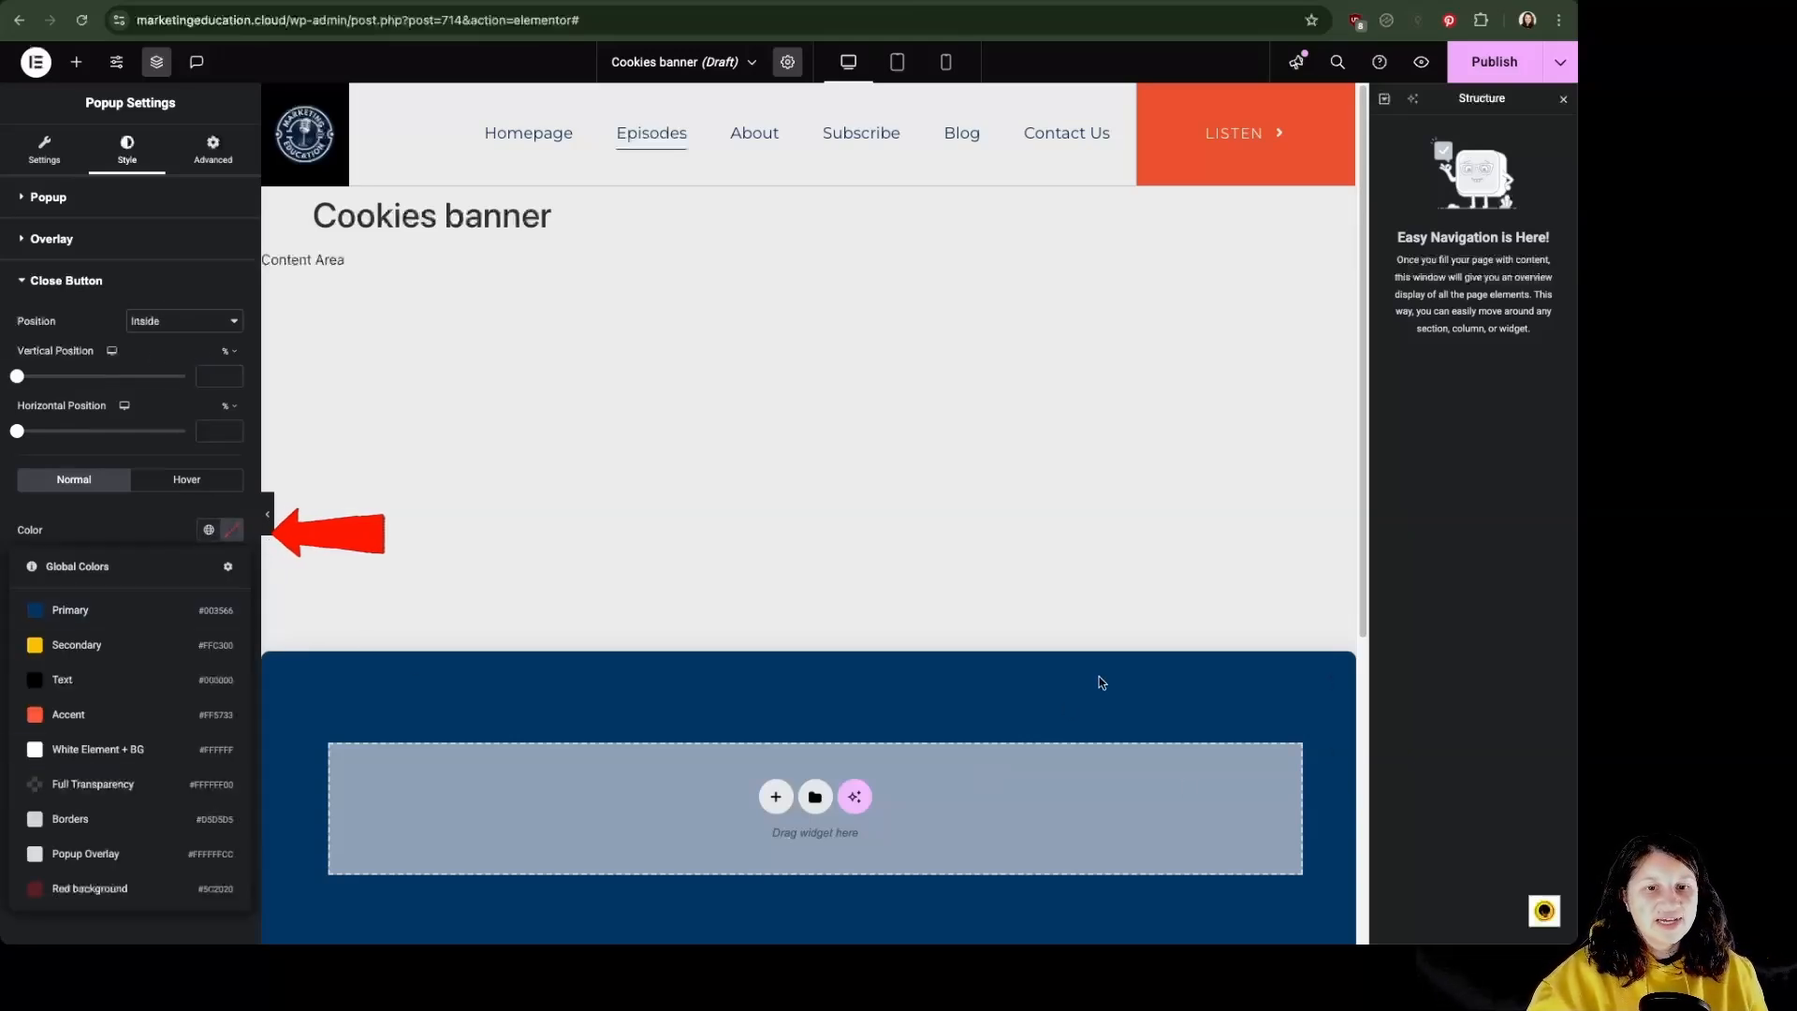
pyautogui.click(121, 746)
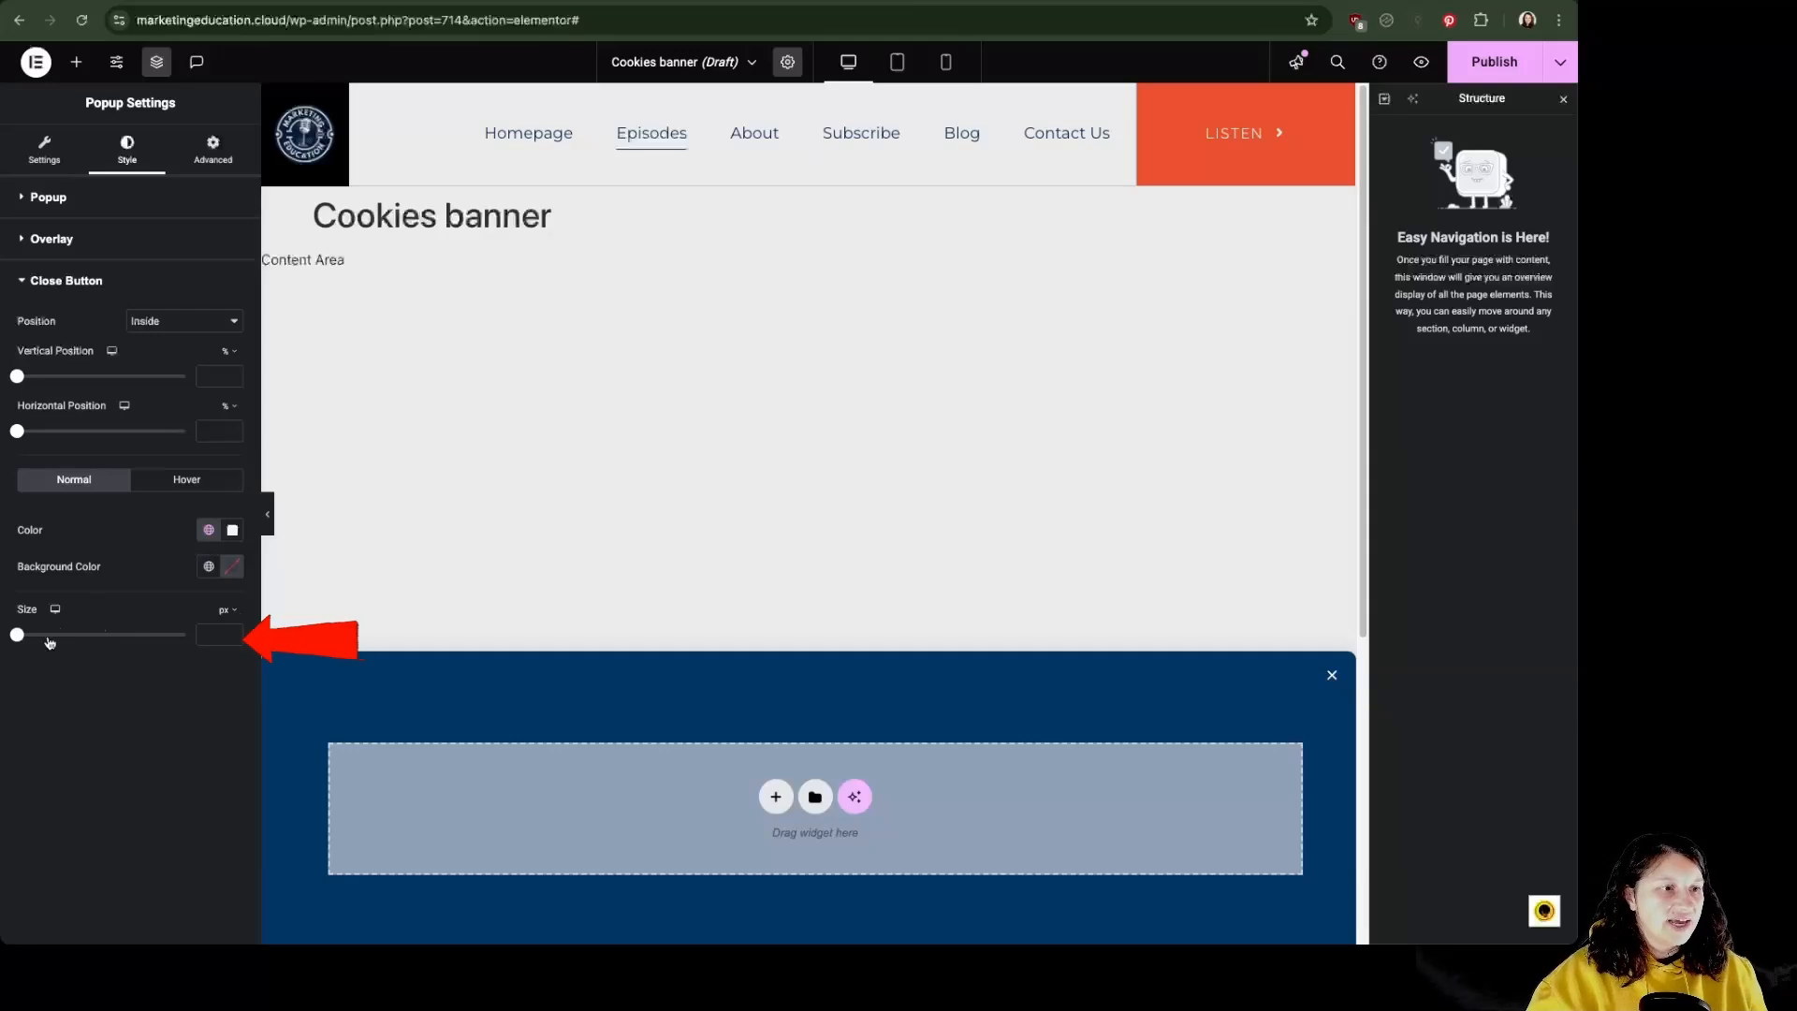
pyautogui.moveTo(16, 634); pyautogui.dragTo(67, 642)
pyautogui.moveTo(47, 650); pyautogui.dragTo(6, 654)
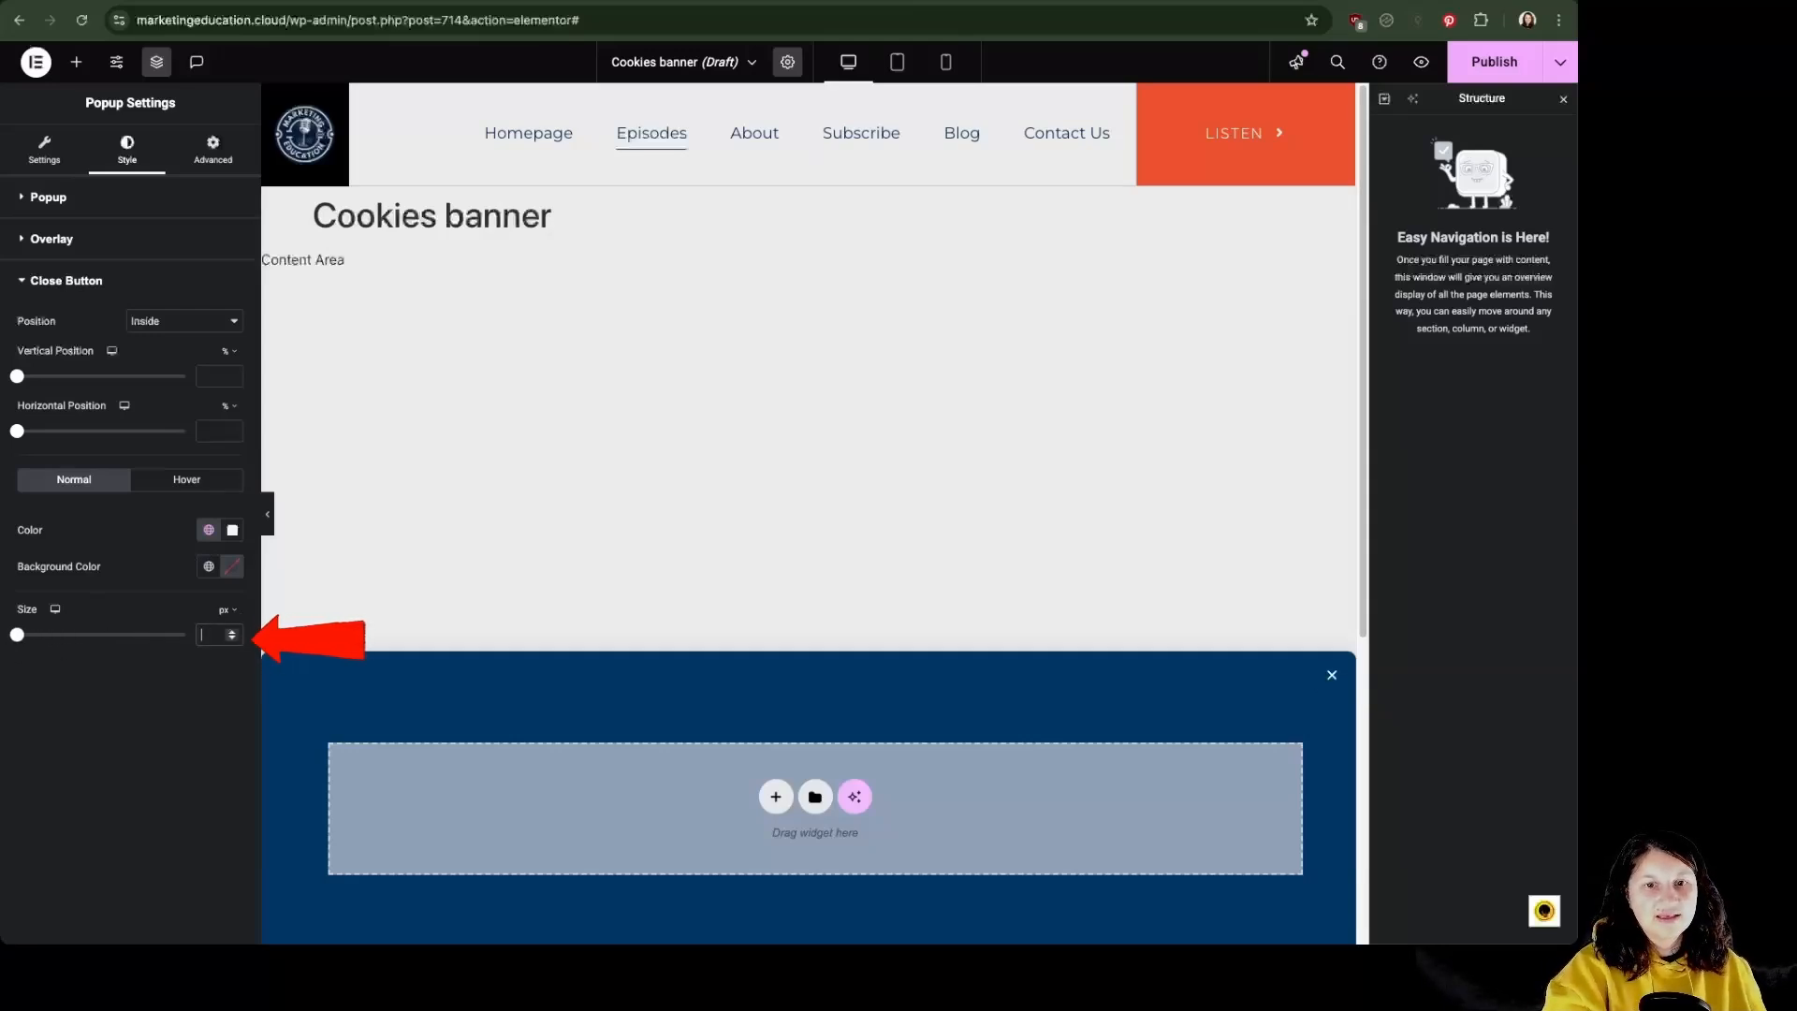
# - Turn on Disable Page Scrolling in the popup's advanced settings
pyautogui.click(214, 149)
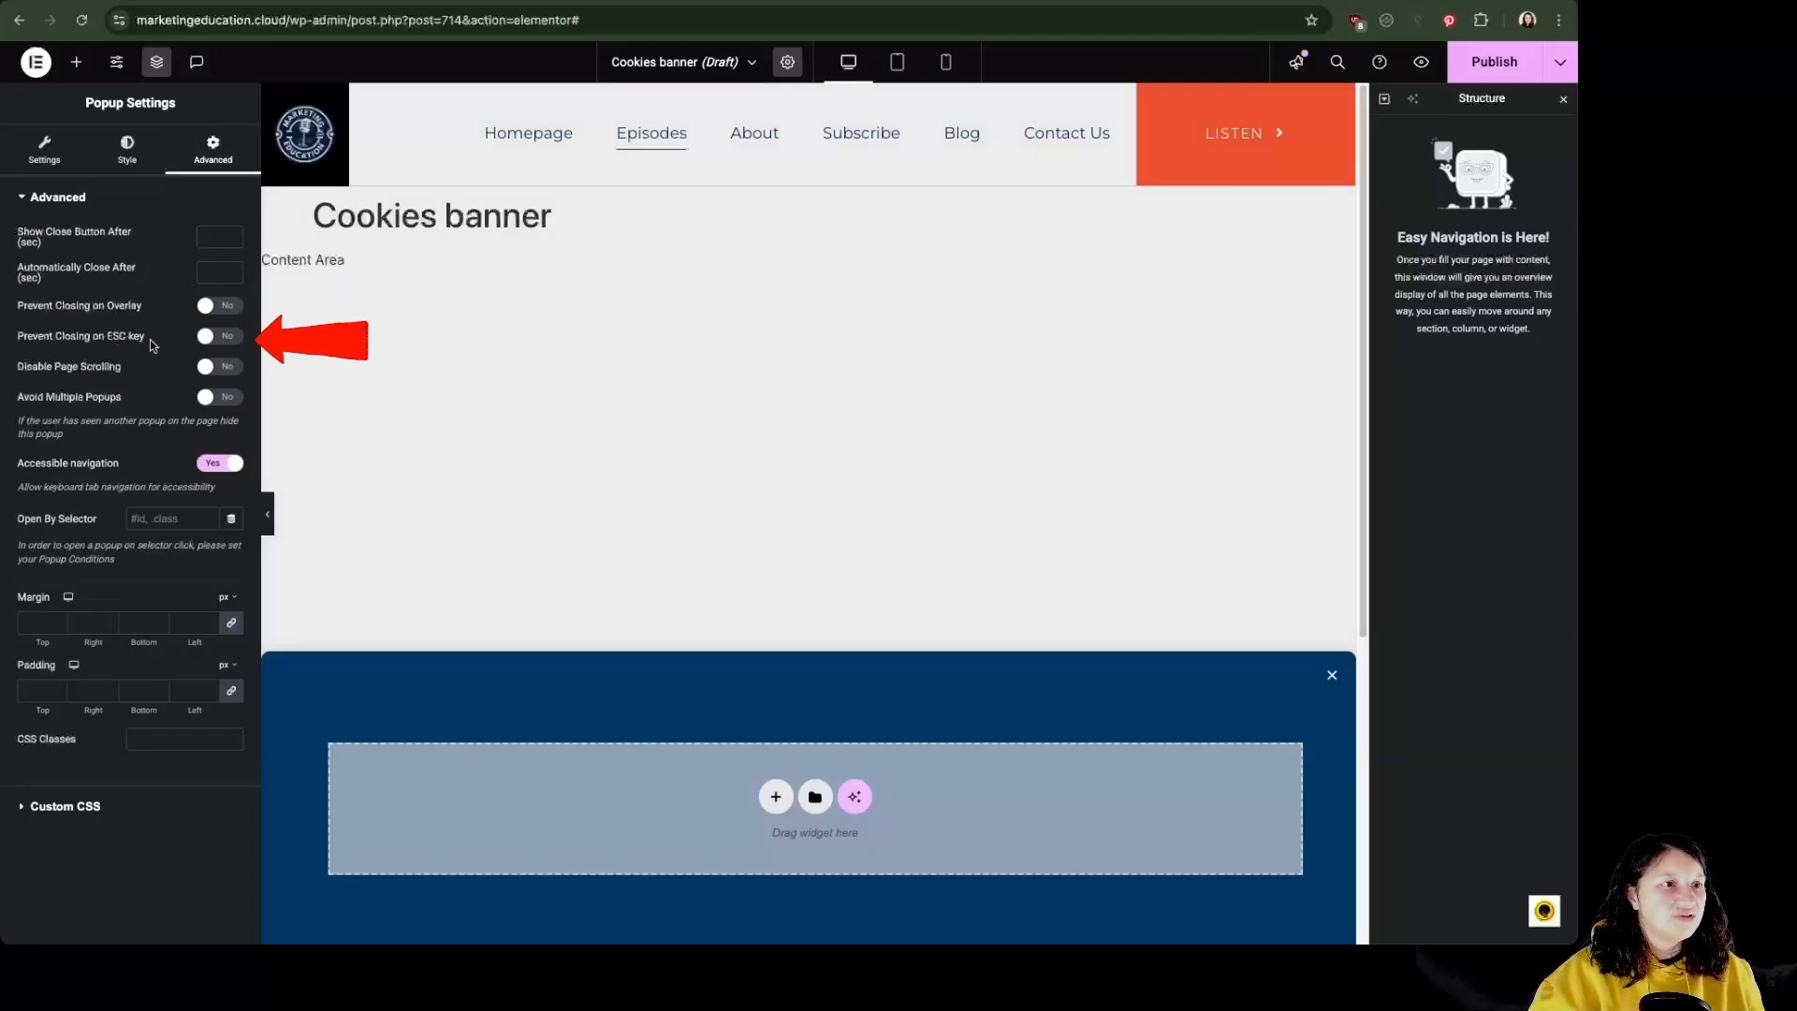
pyautogui.click(218, 372)
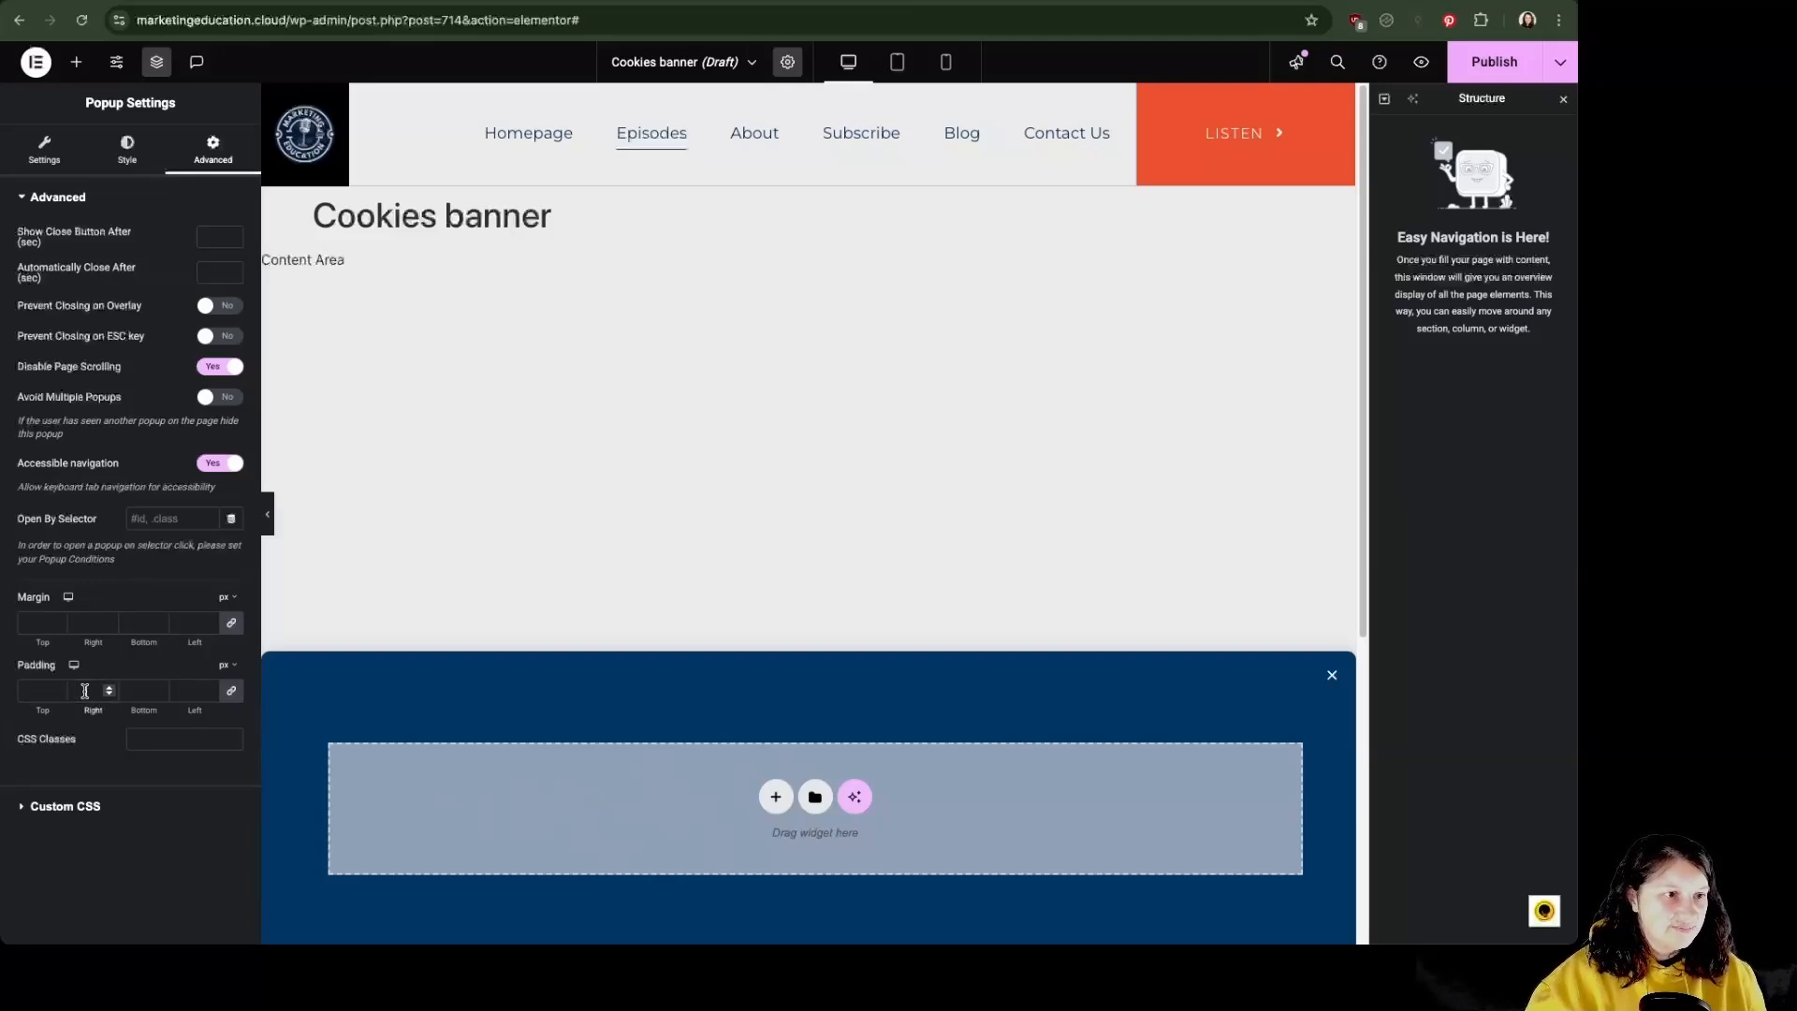
# - Add a single-row Flexbox container to the popup and place a Text Editor widget inside it
pyautogui.click(64, 806)
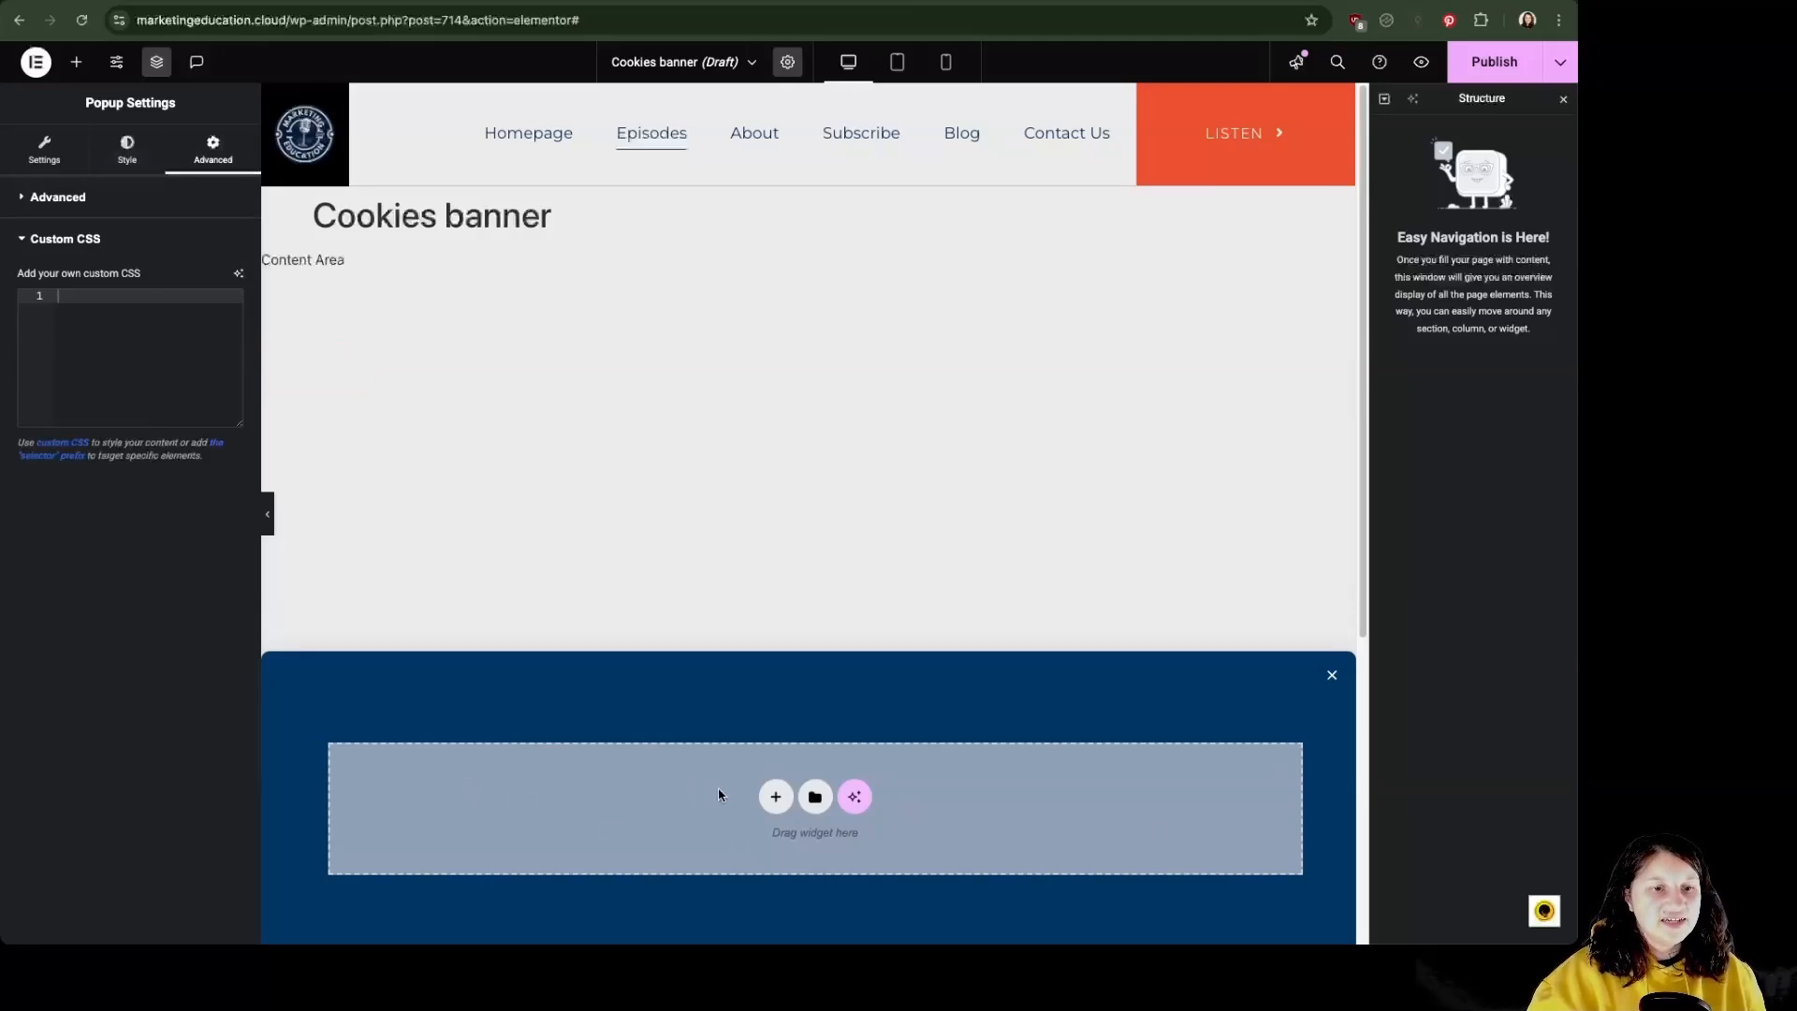
pyautogui.click(776, 797)
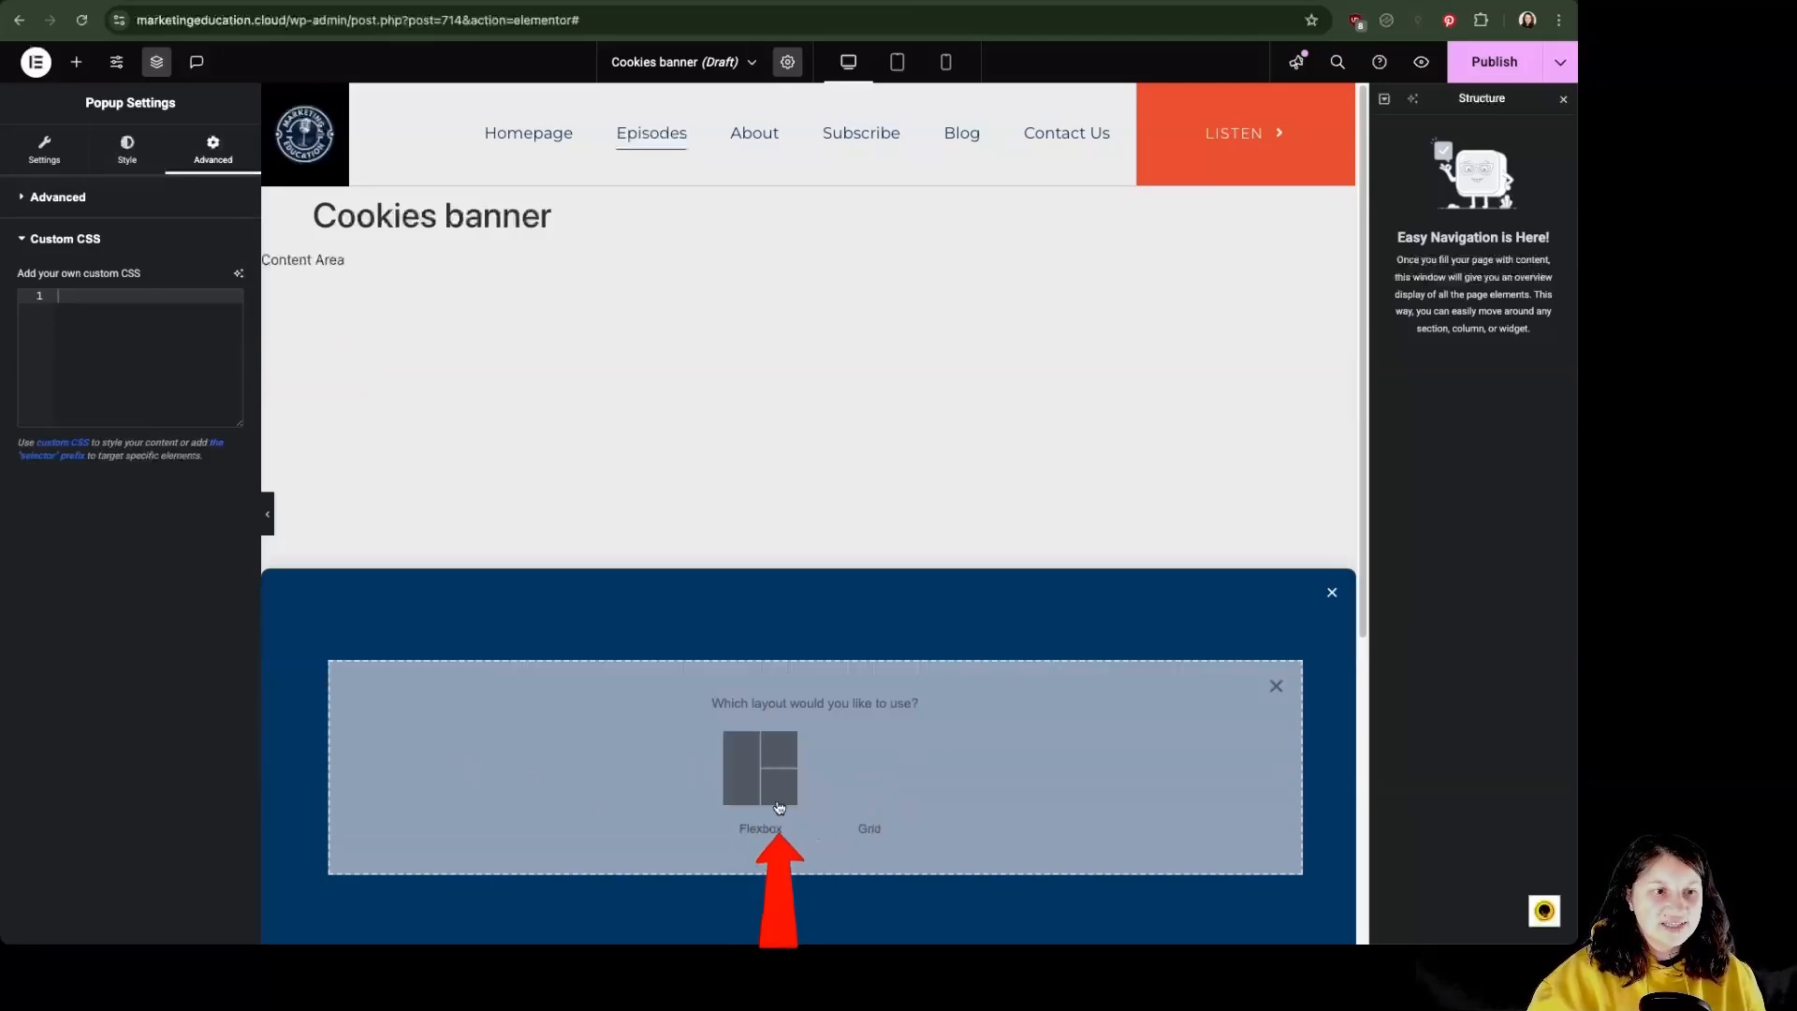
pyautogui.click(760, 766)
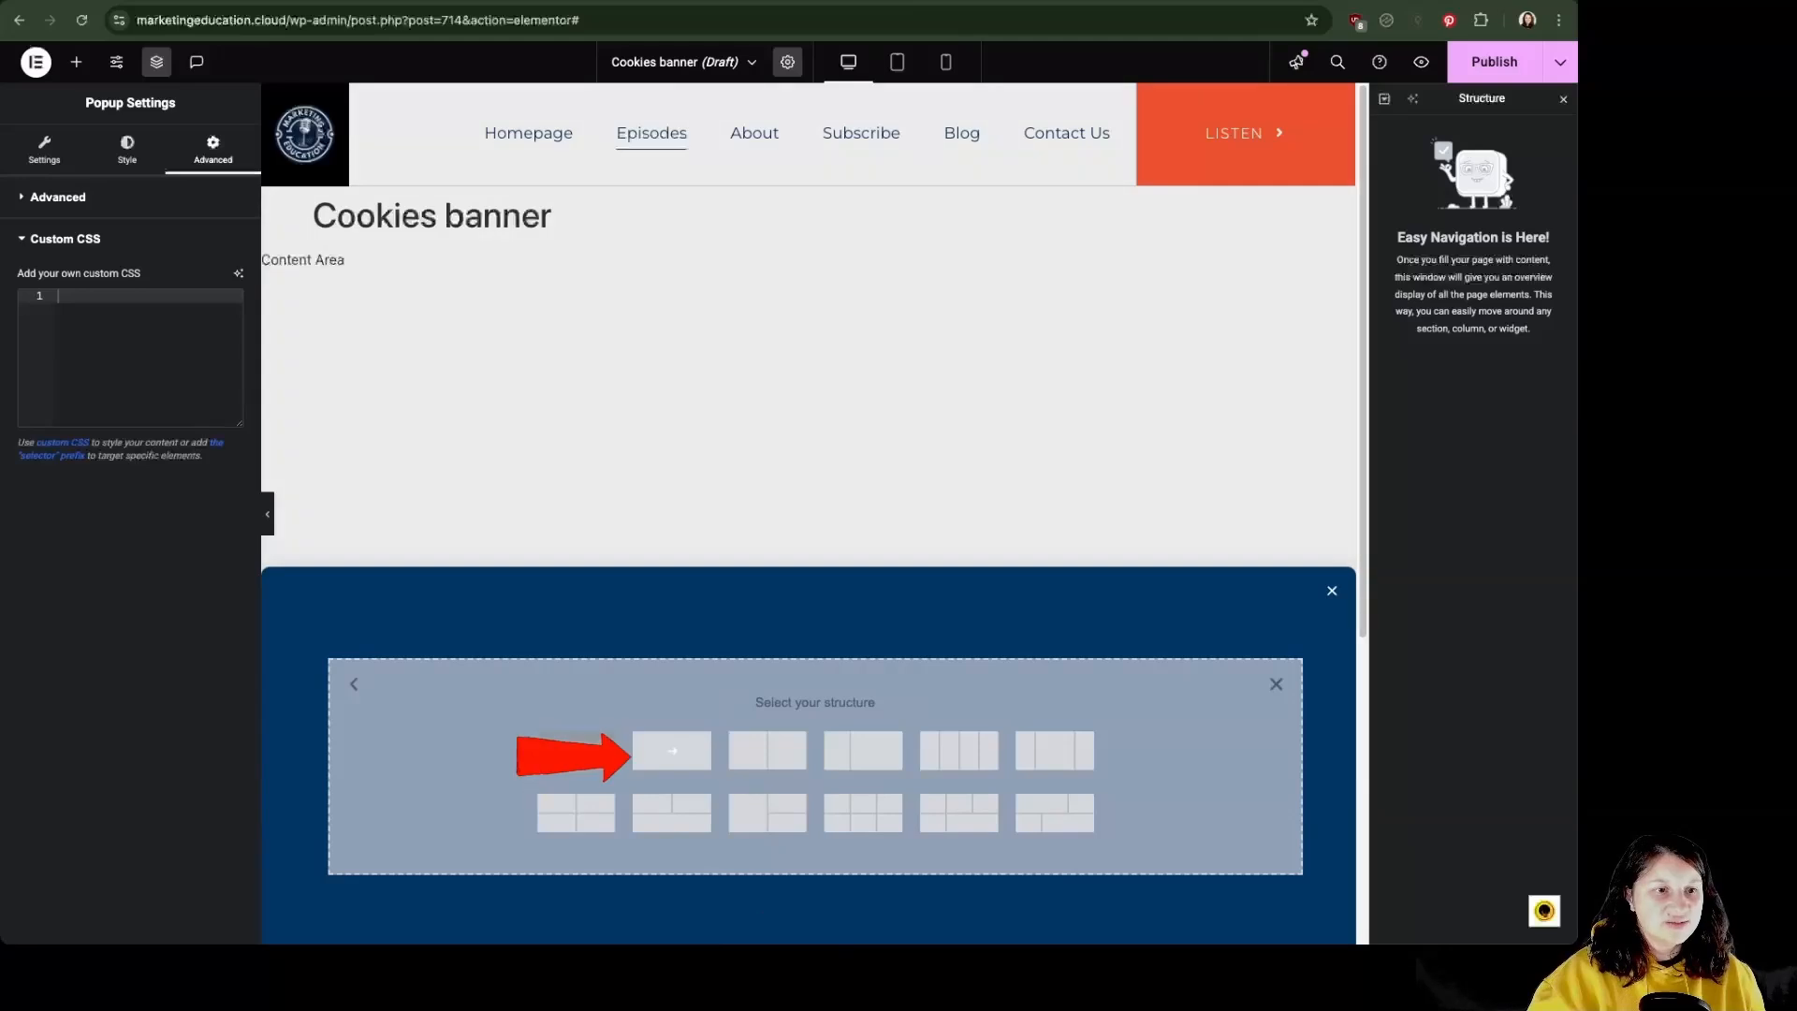
pyautogui.click(681, 758)
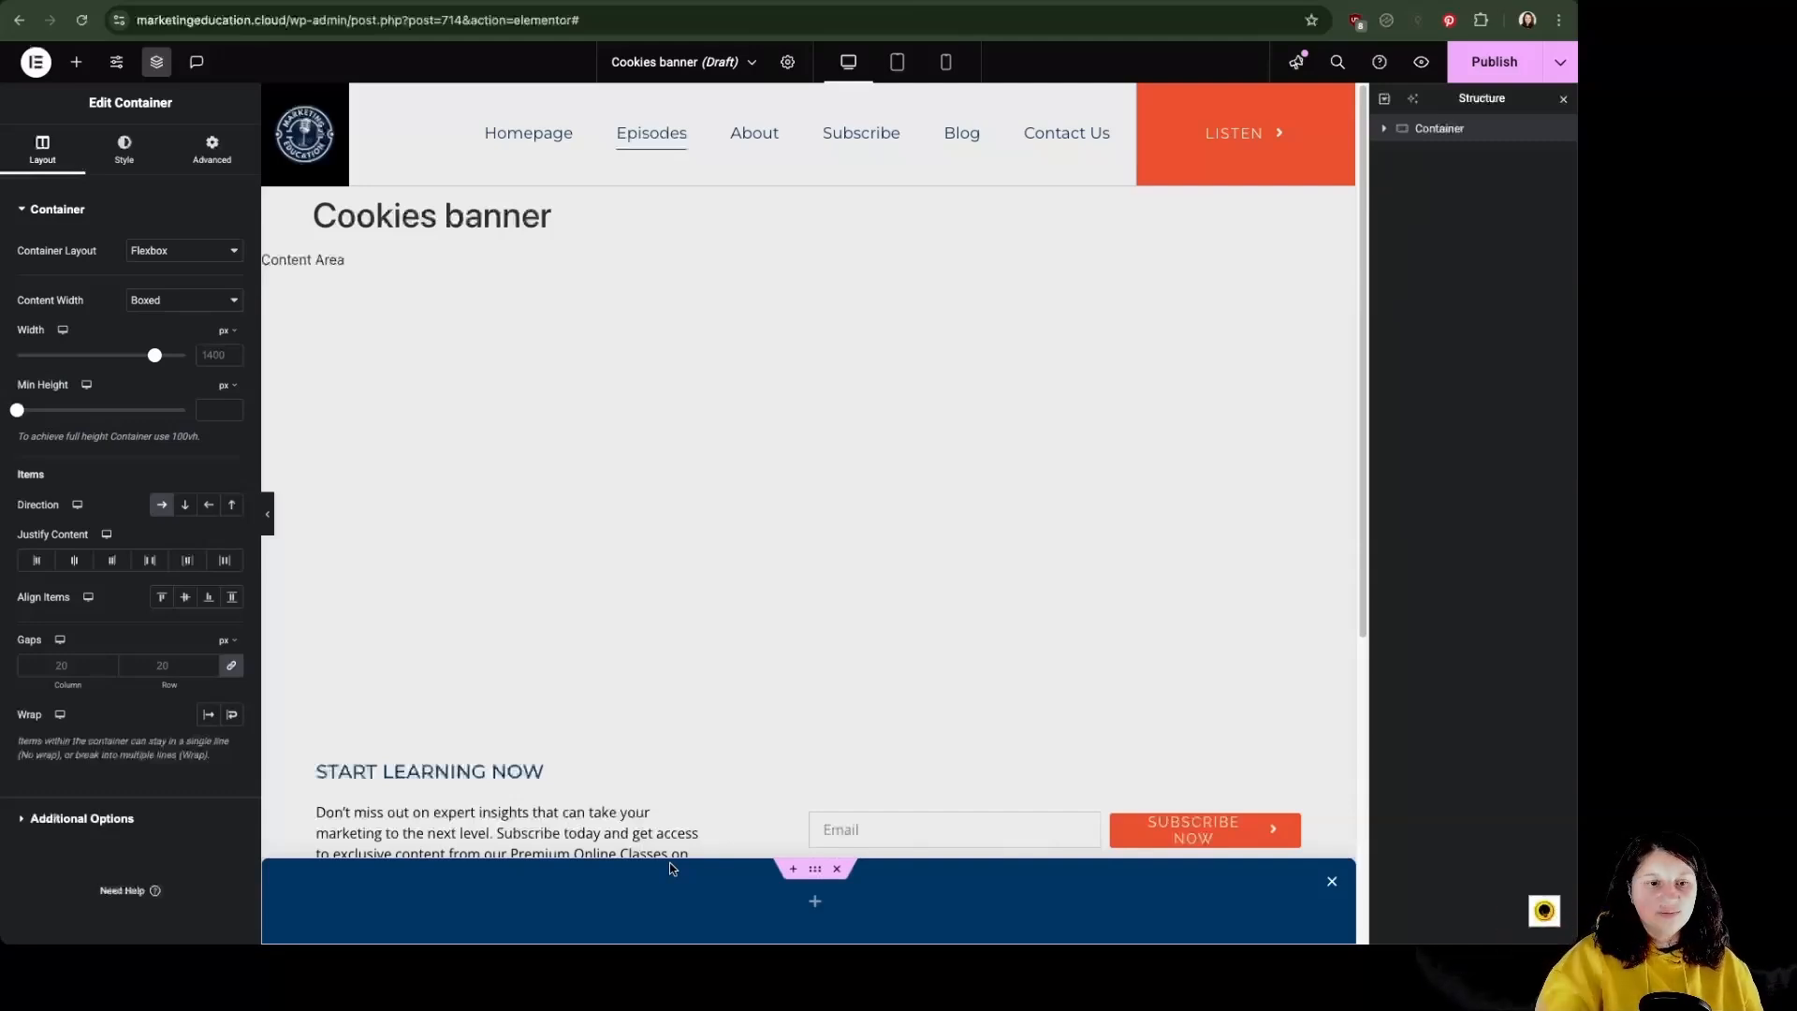
pyautogui.click(76, 61)
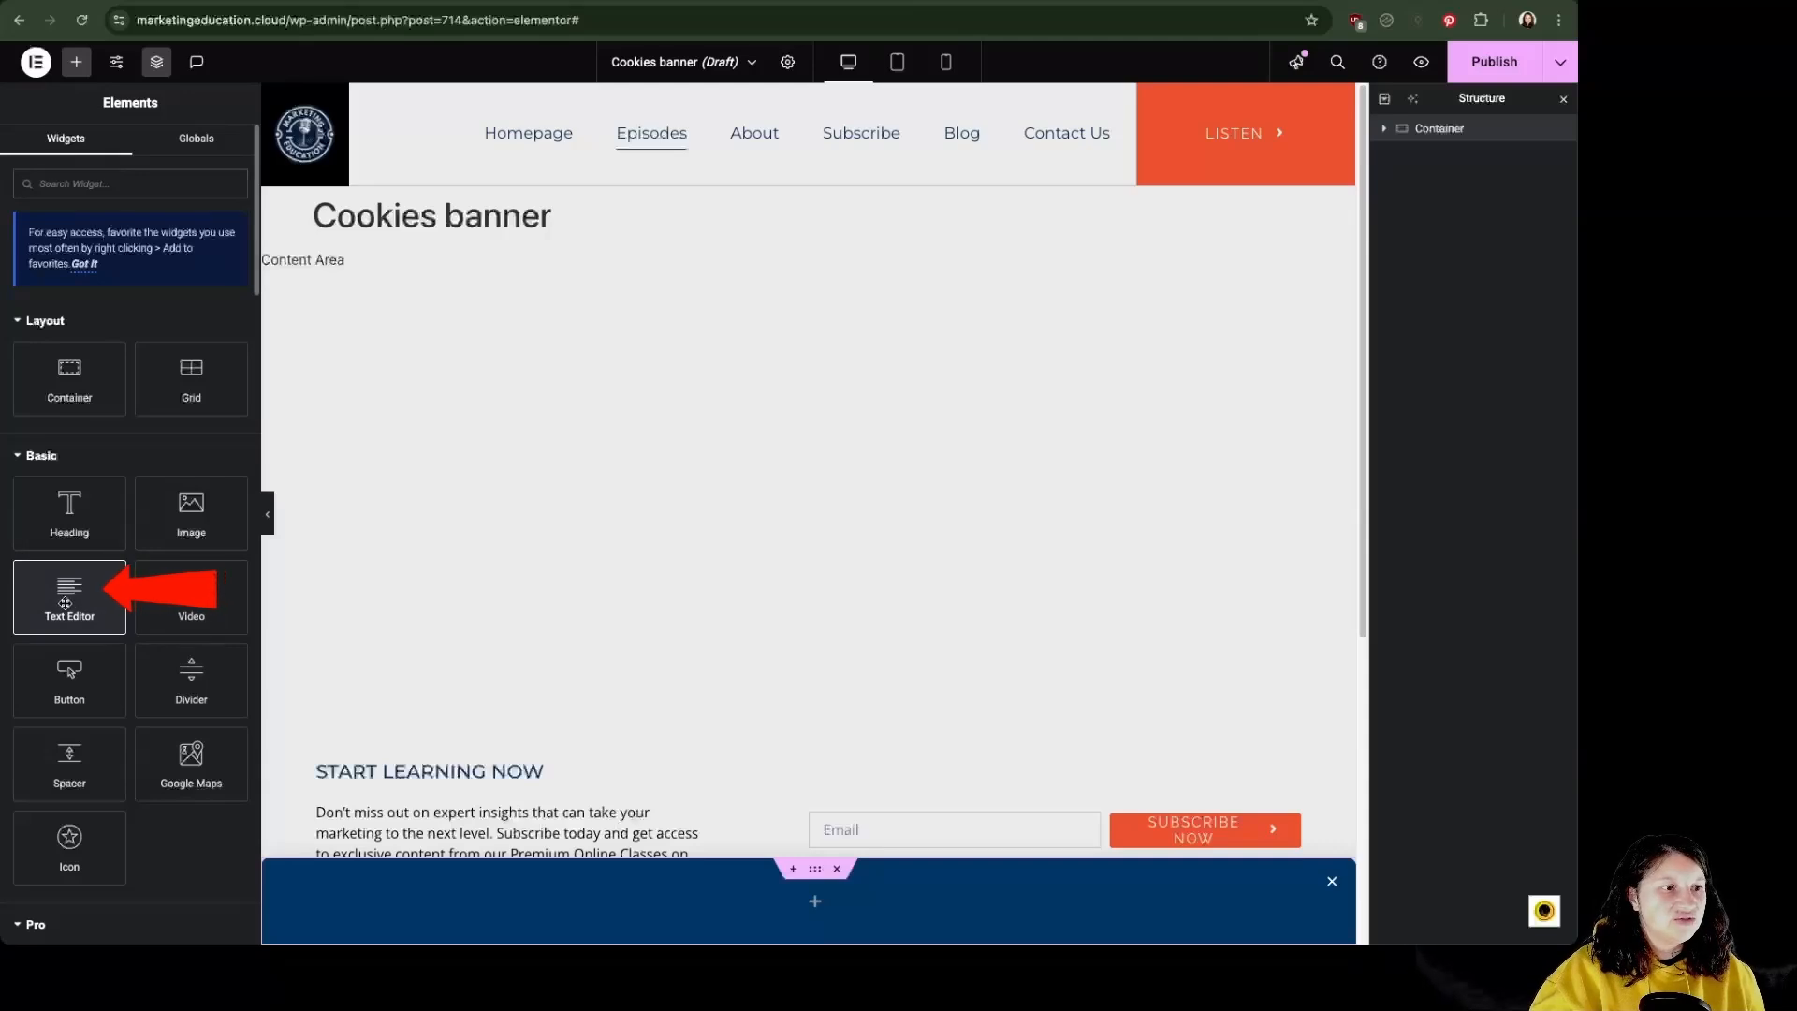
pyautogui.moveTo(65, 602); pyautogui.dragTo(431, 897)
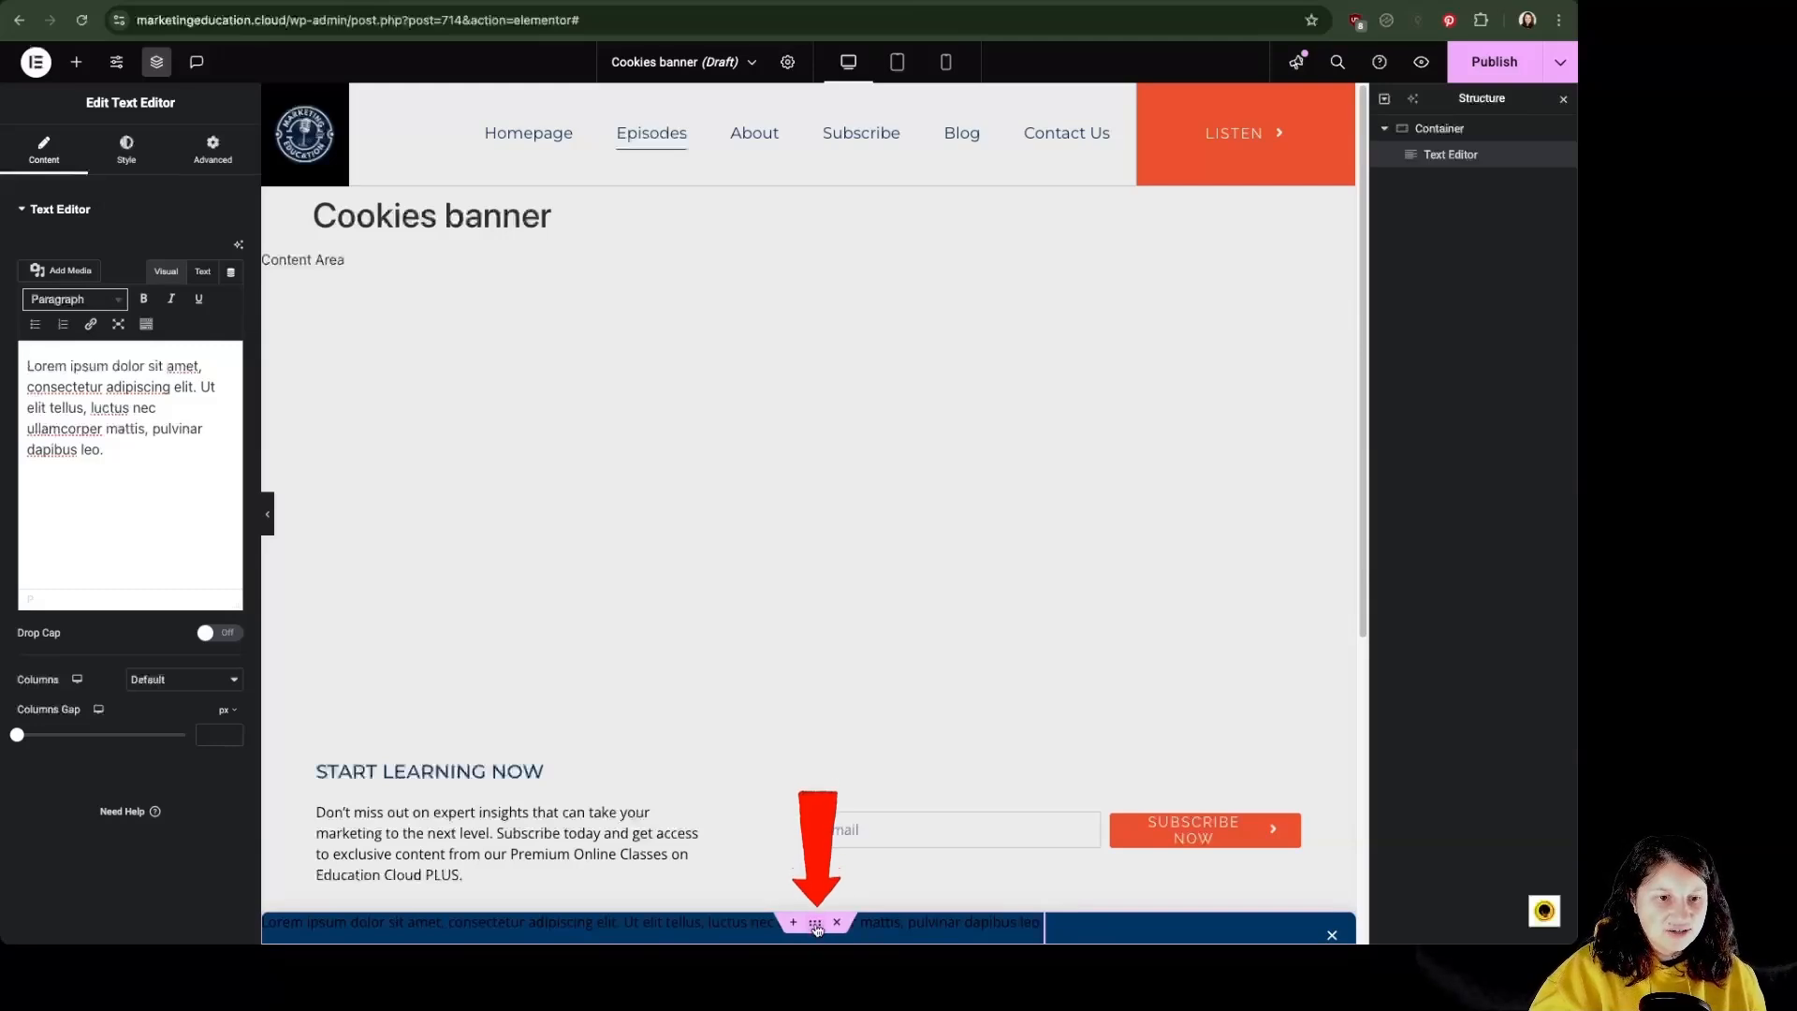
# - Set the container's minimum height to 150 px, justify its content with Space Between and align its items to the center
pyautogui.click(816, 926)
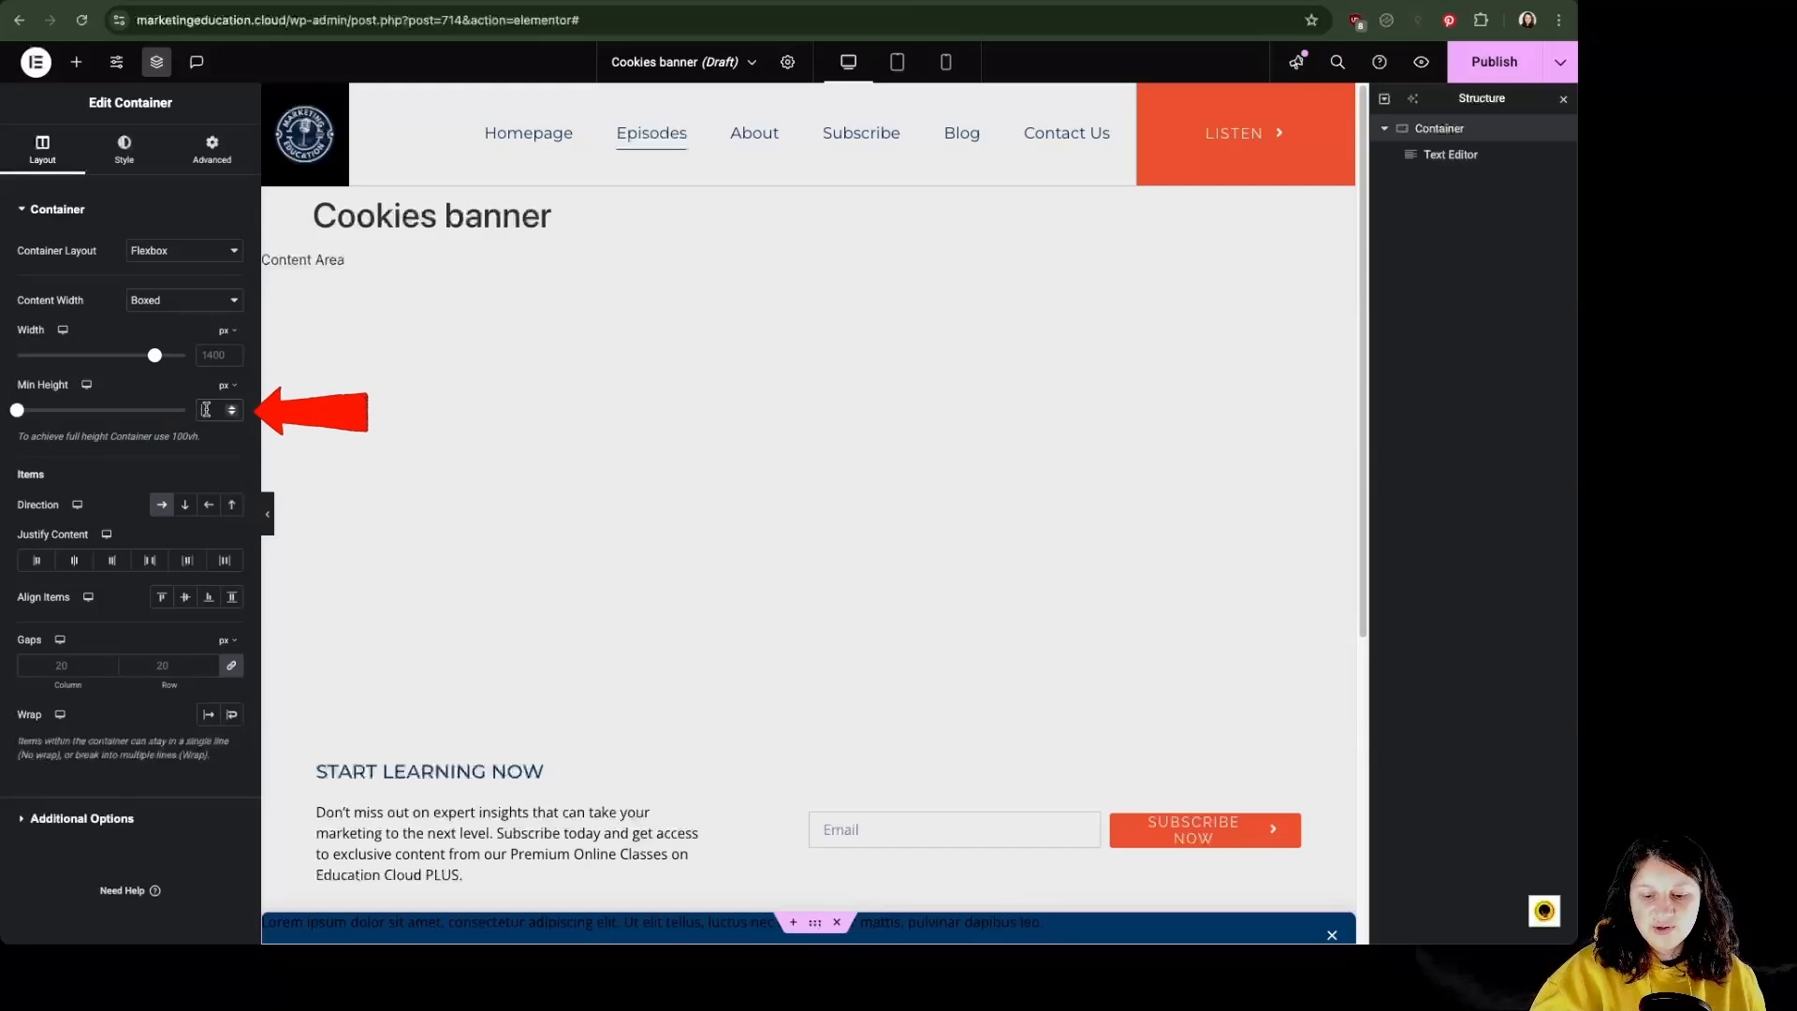
pyautogui.write('50')
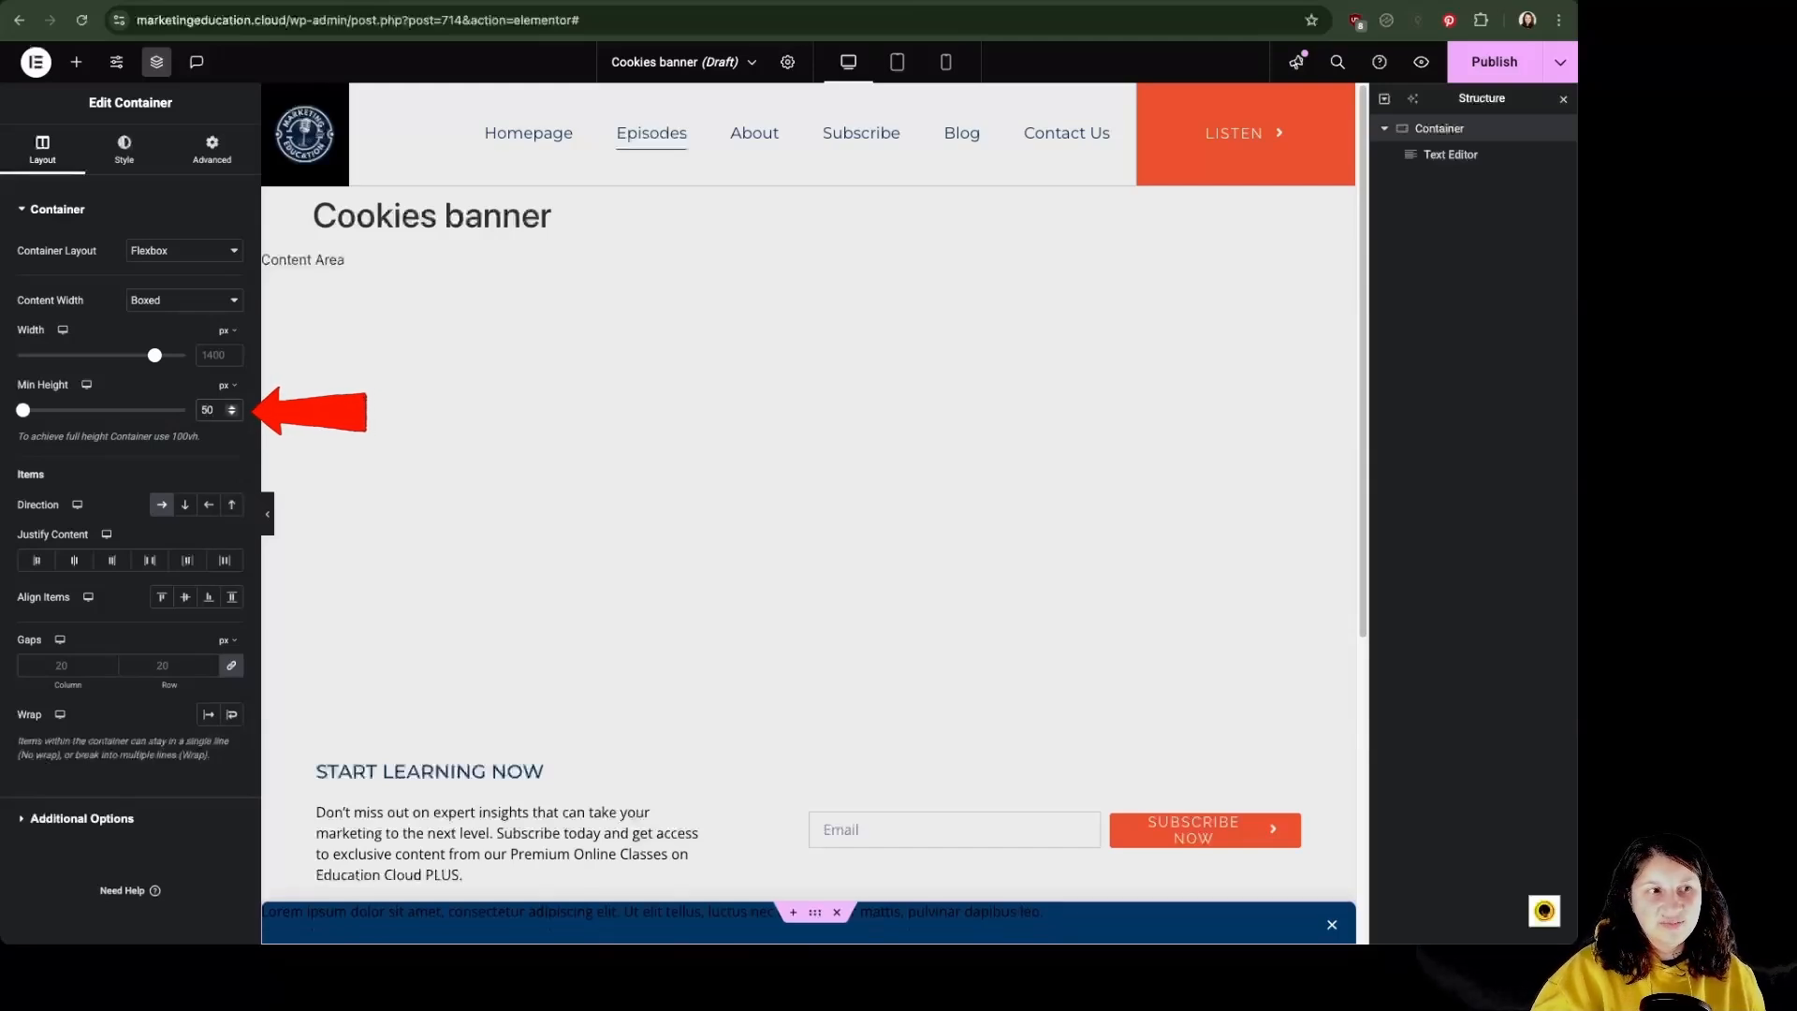
pyautogui.press('BackSpace')
pyautogui.press('BackSpace')
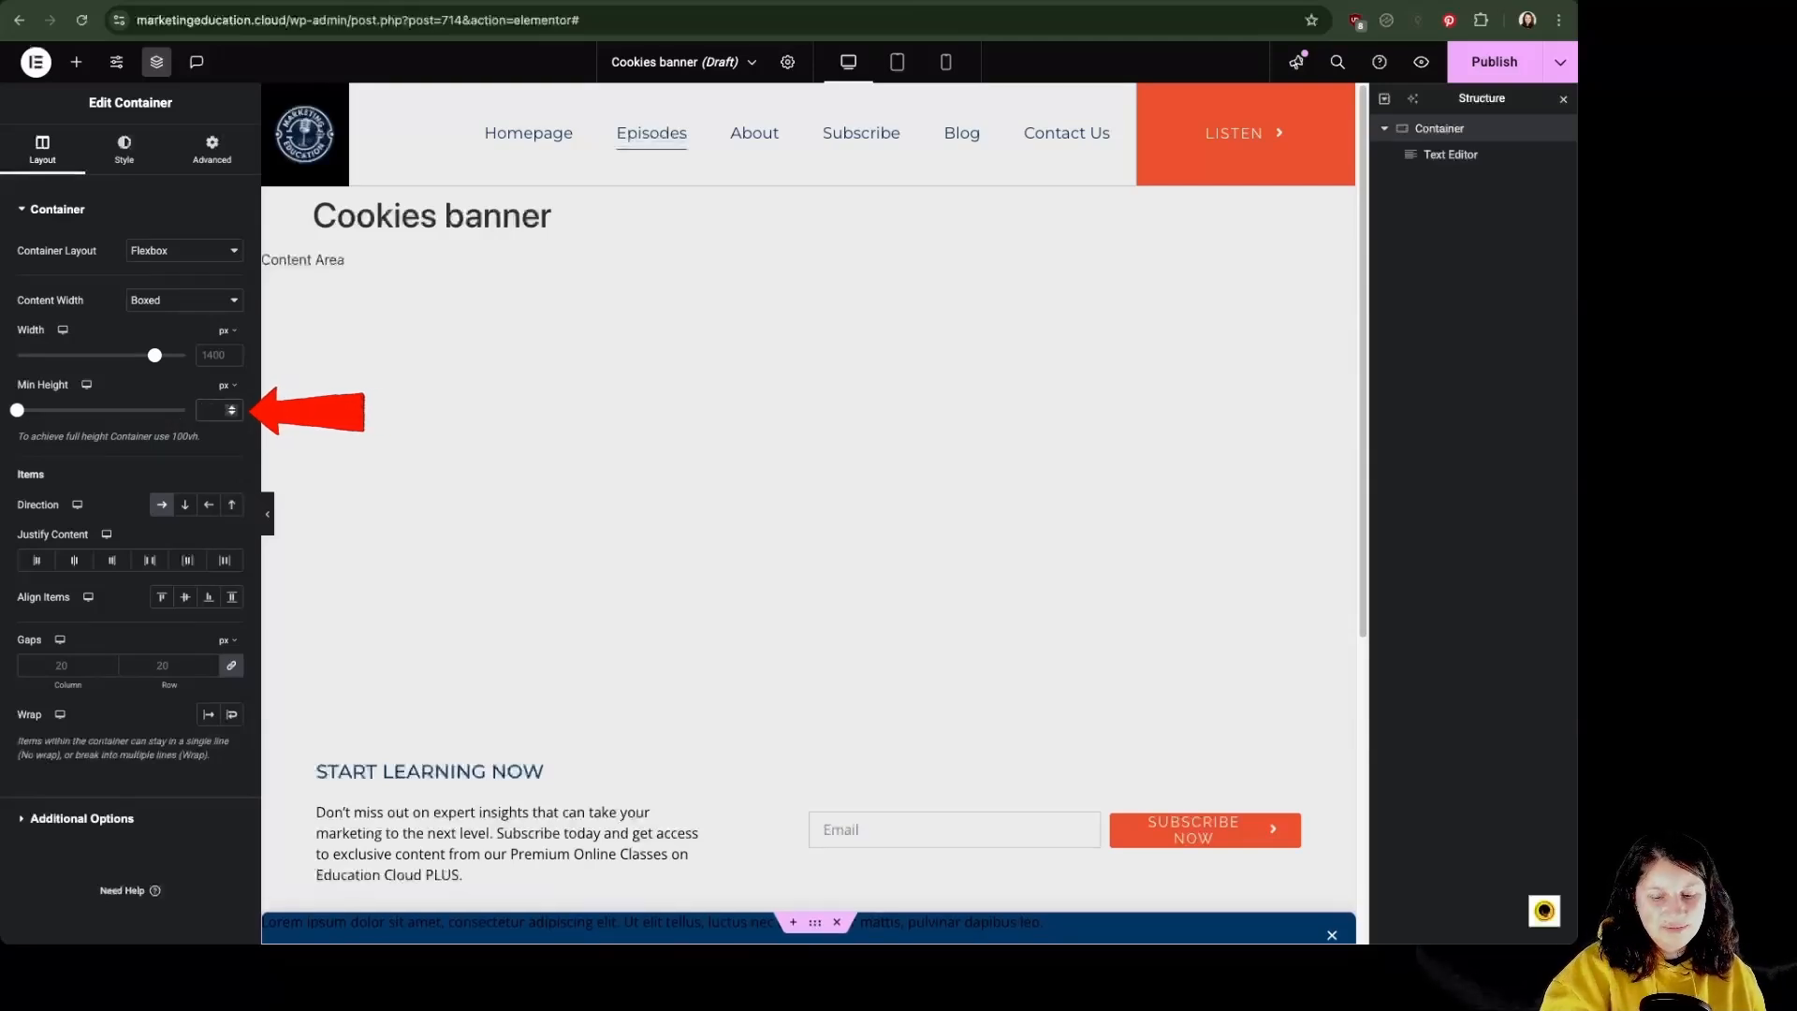
pyautogui.write('150')
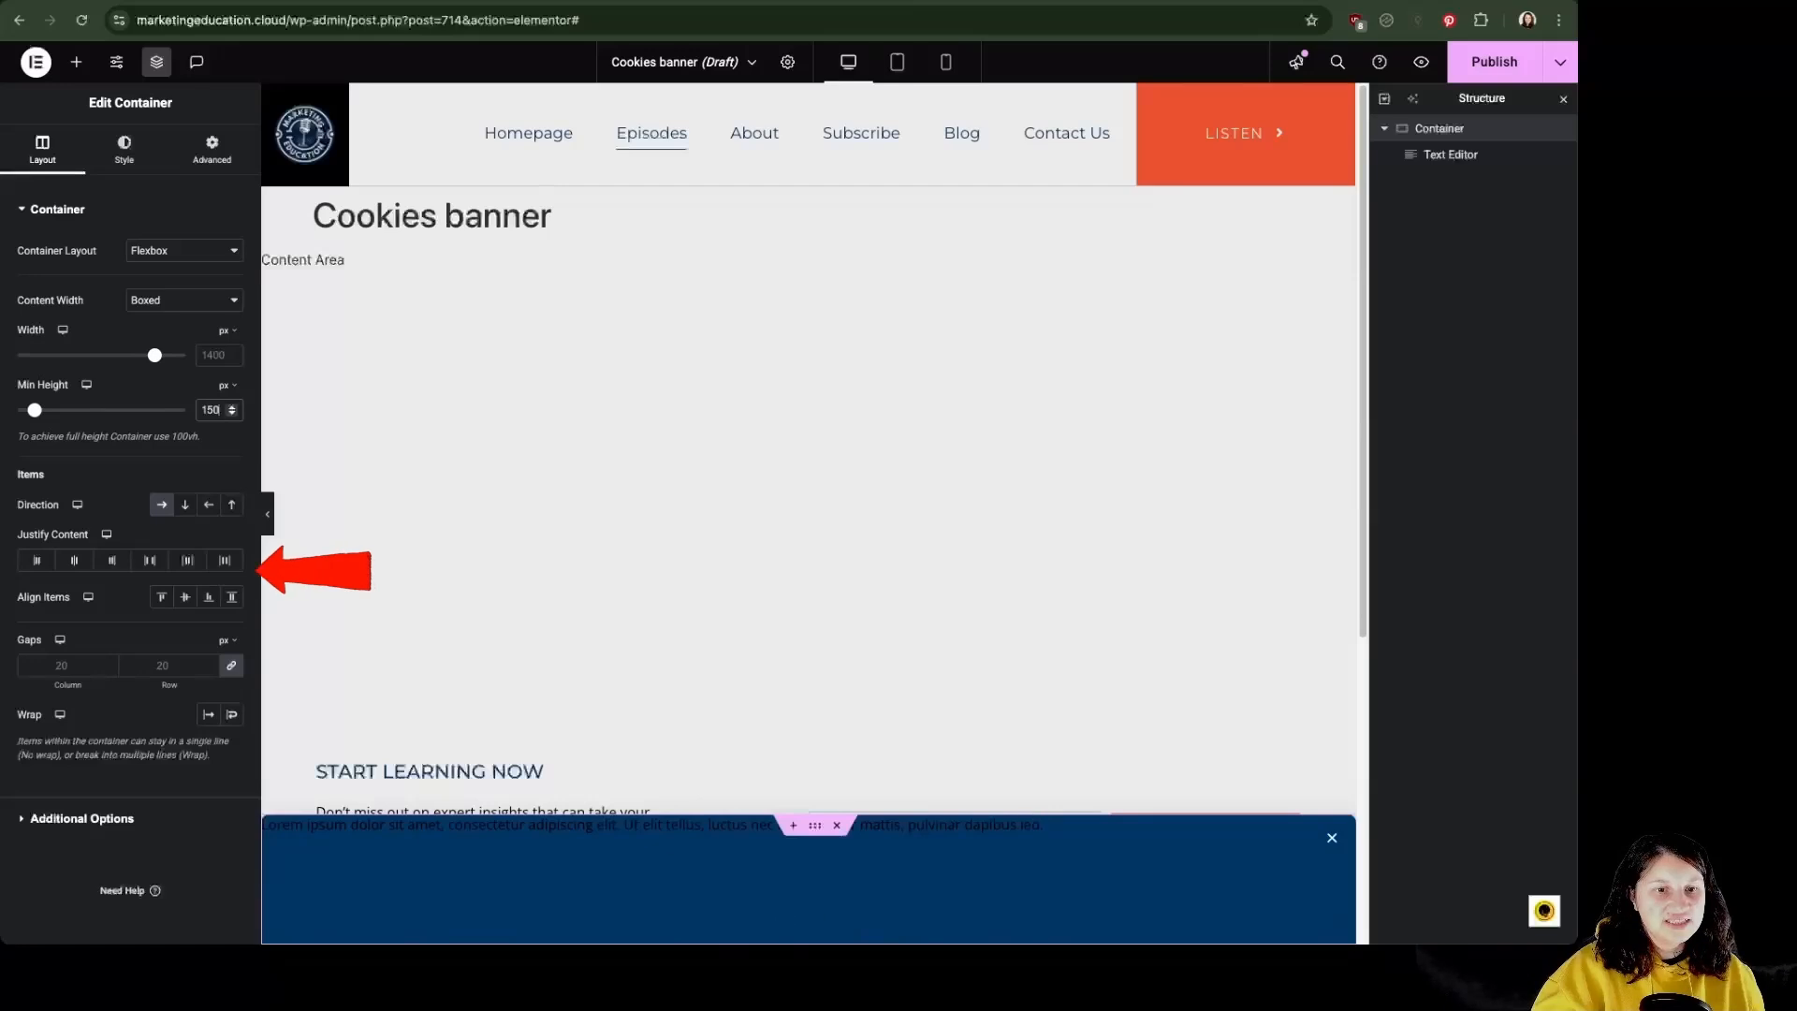
pyautogui.click(74, 560)
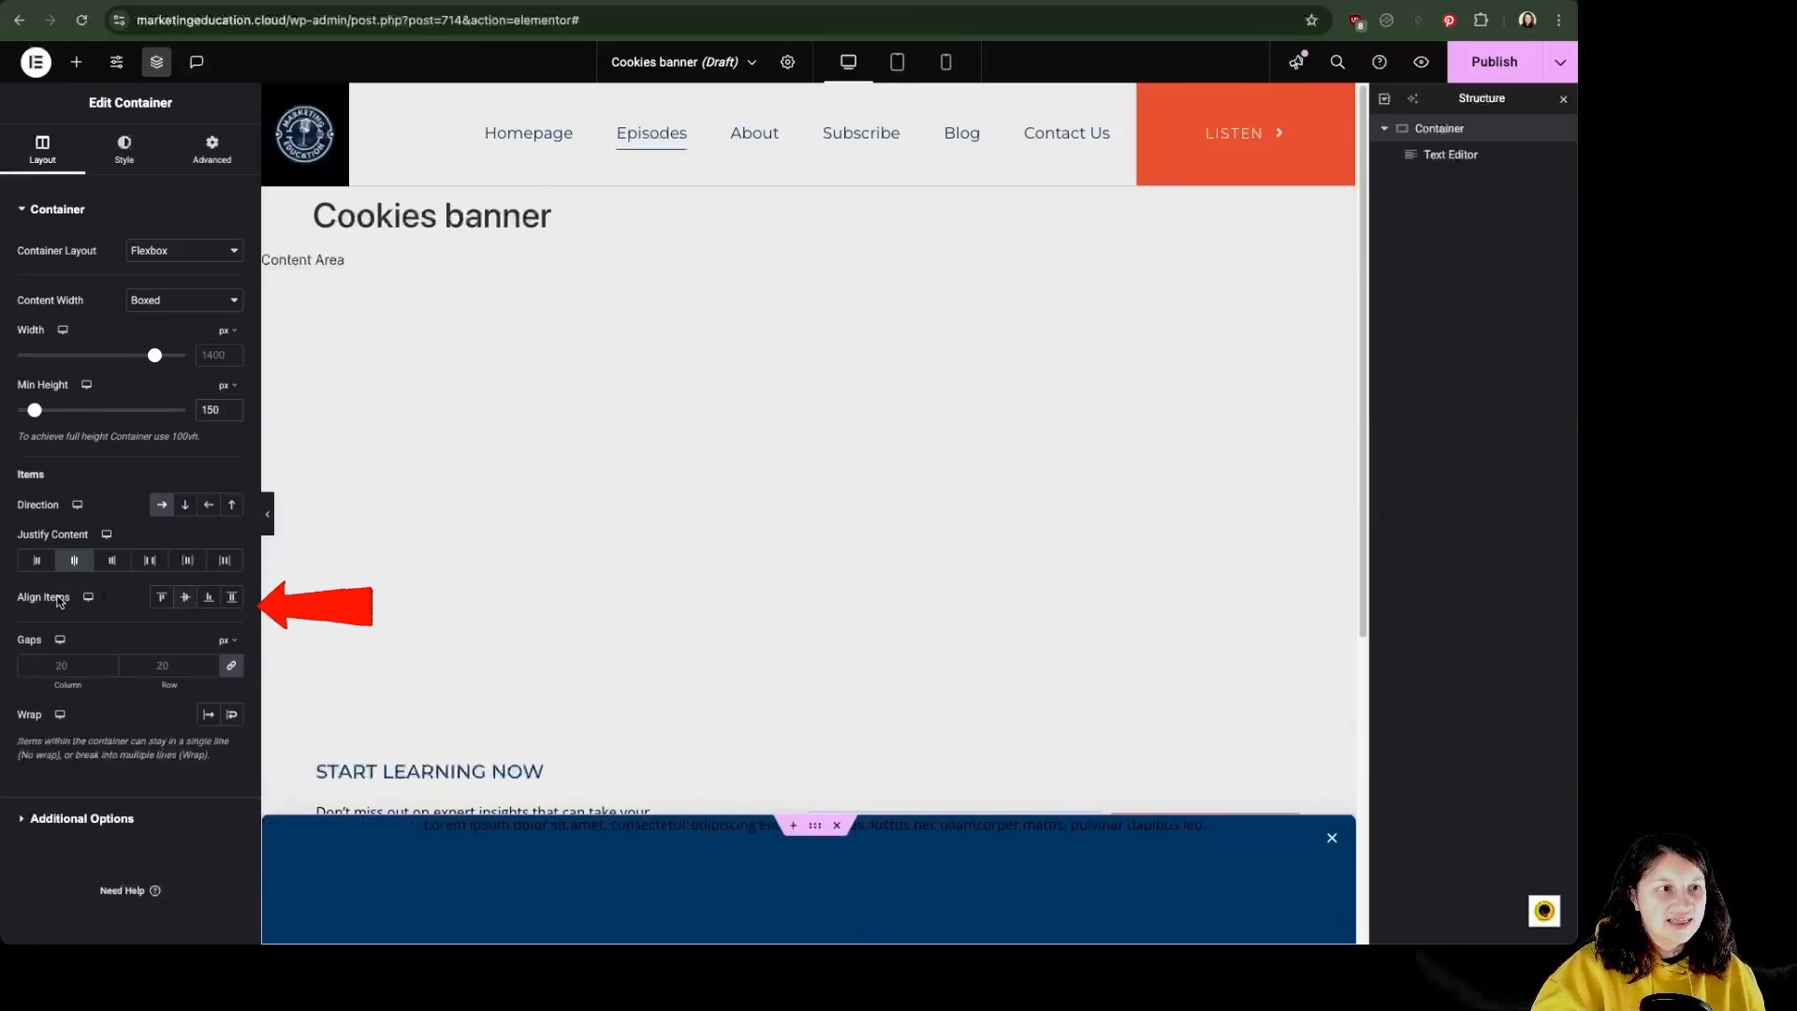
pyautogui.click(185, 597)
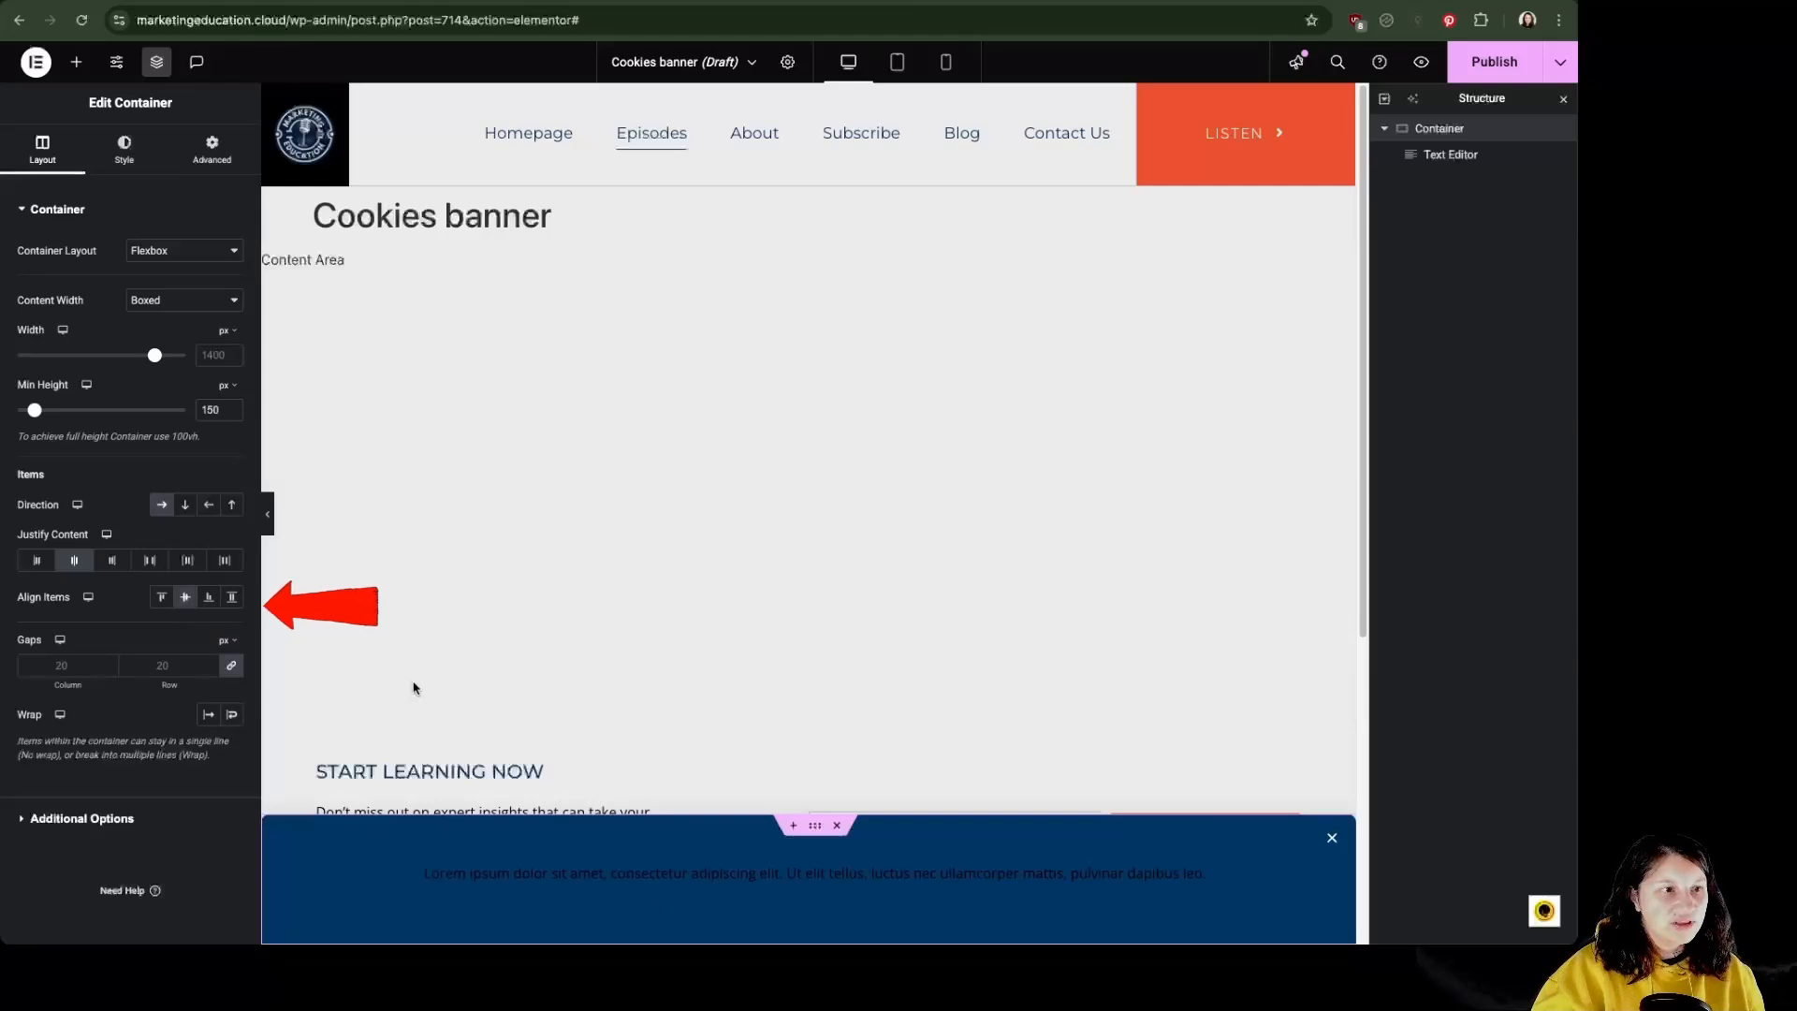
pyautogui.click(150, 562)
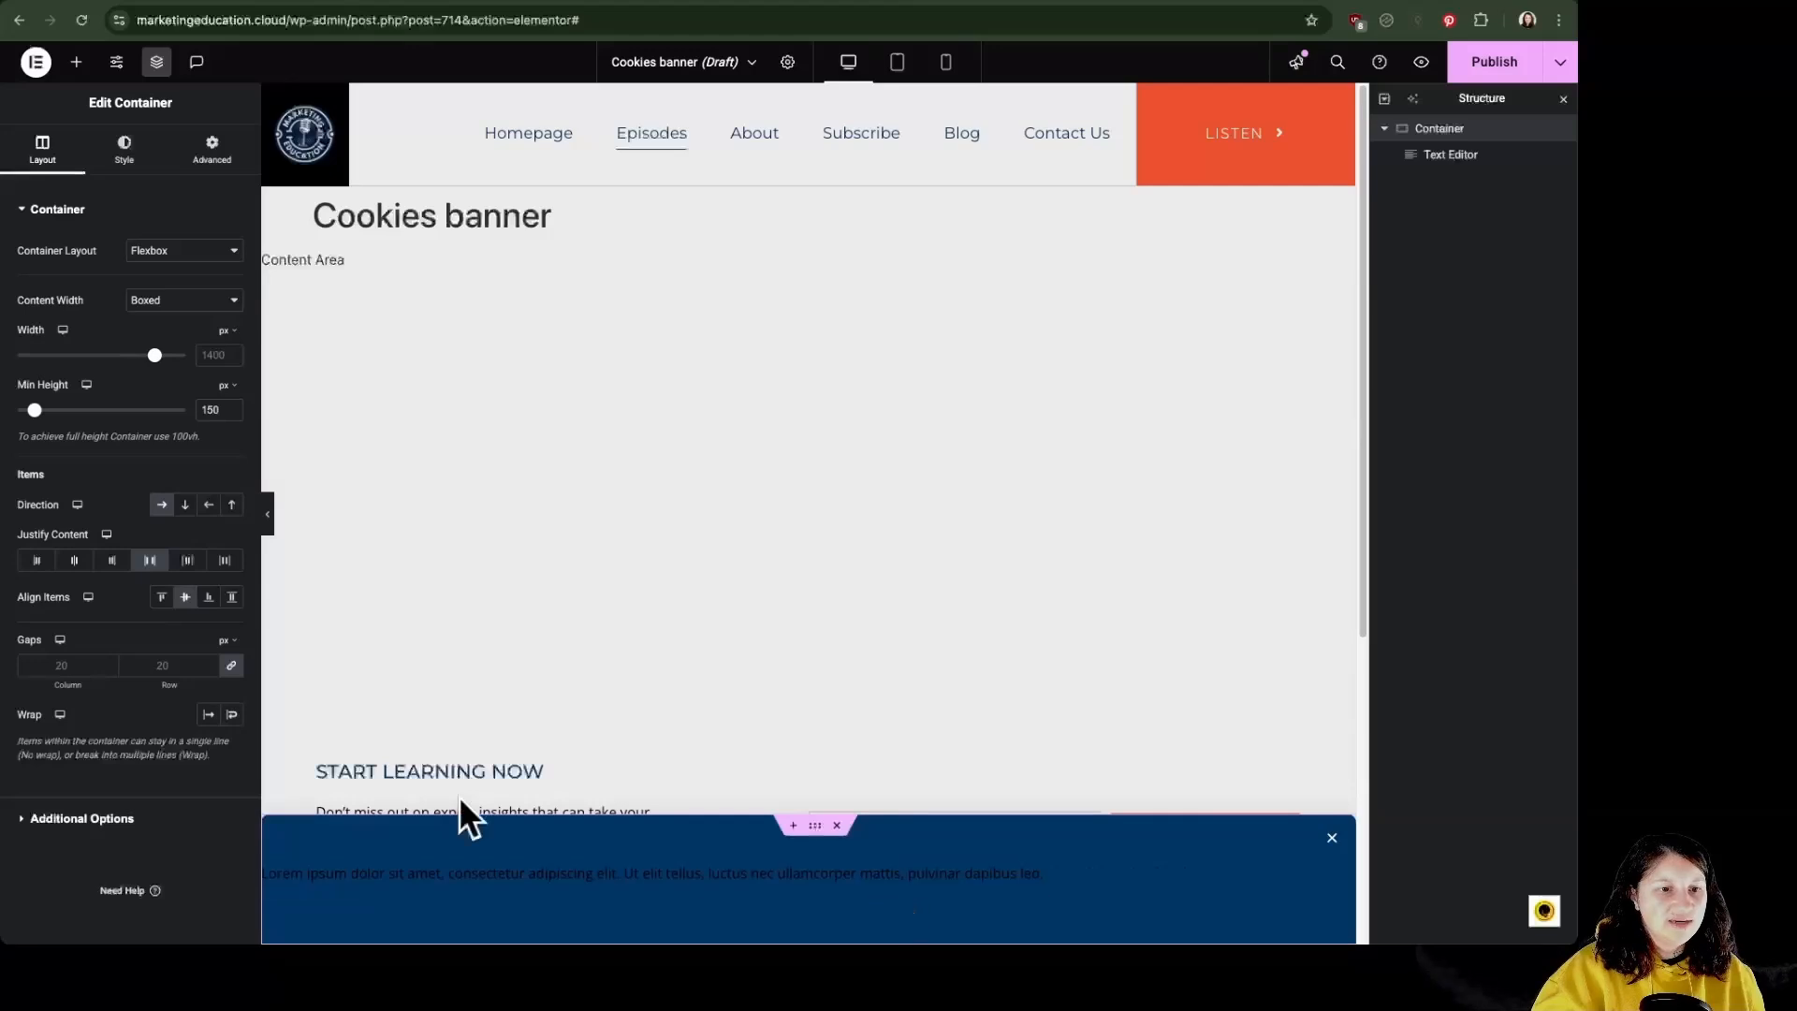
# - Set the container's padding to 30 px on all sides
pyautogui.click(211, 150)
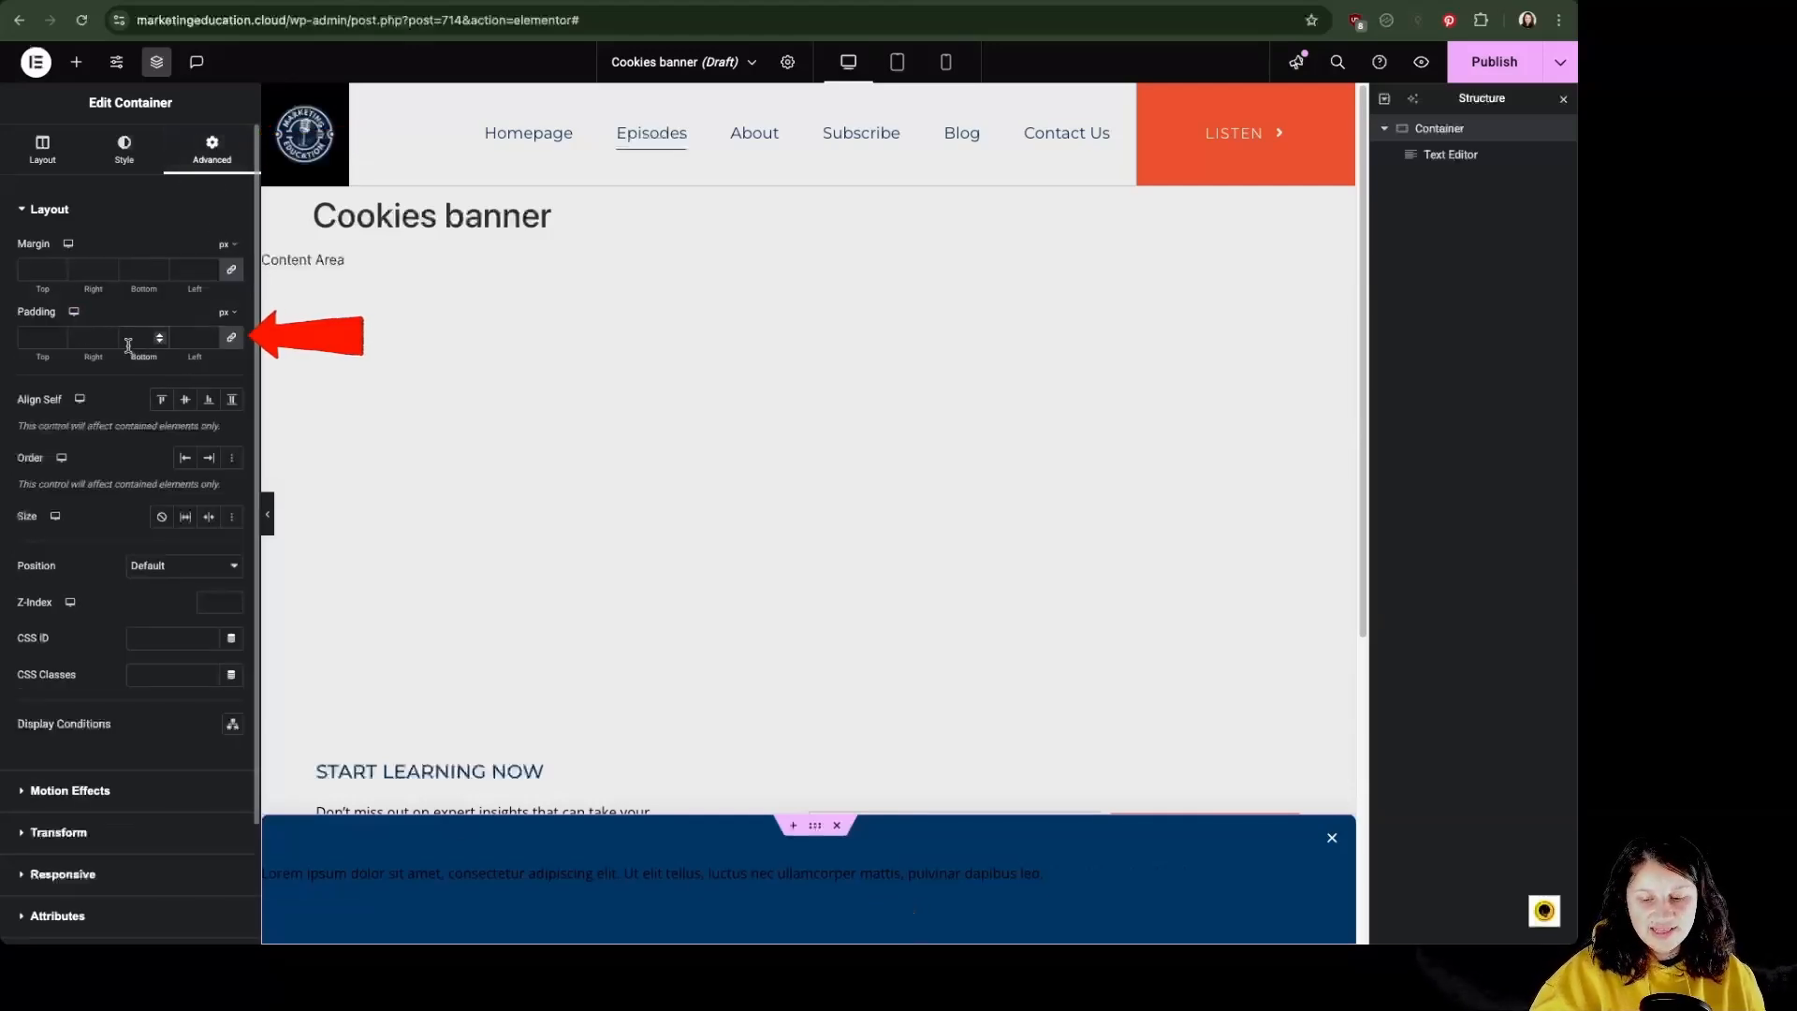
pyautogui.click(128, 345)
pyautogui.write('30')
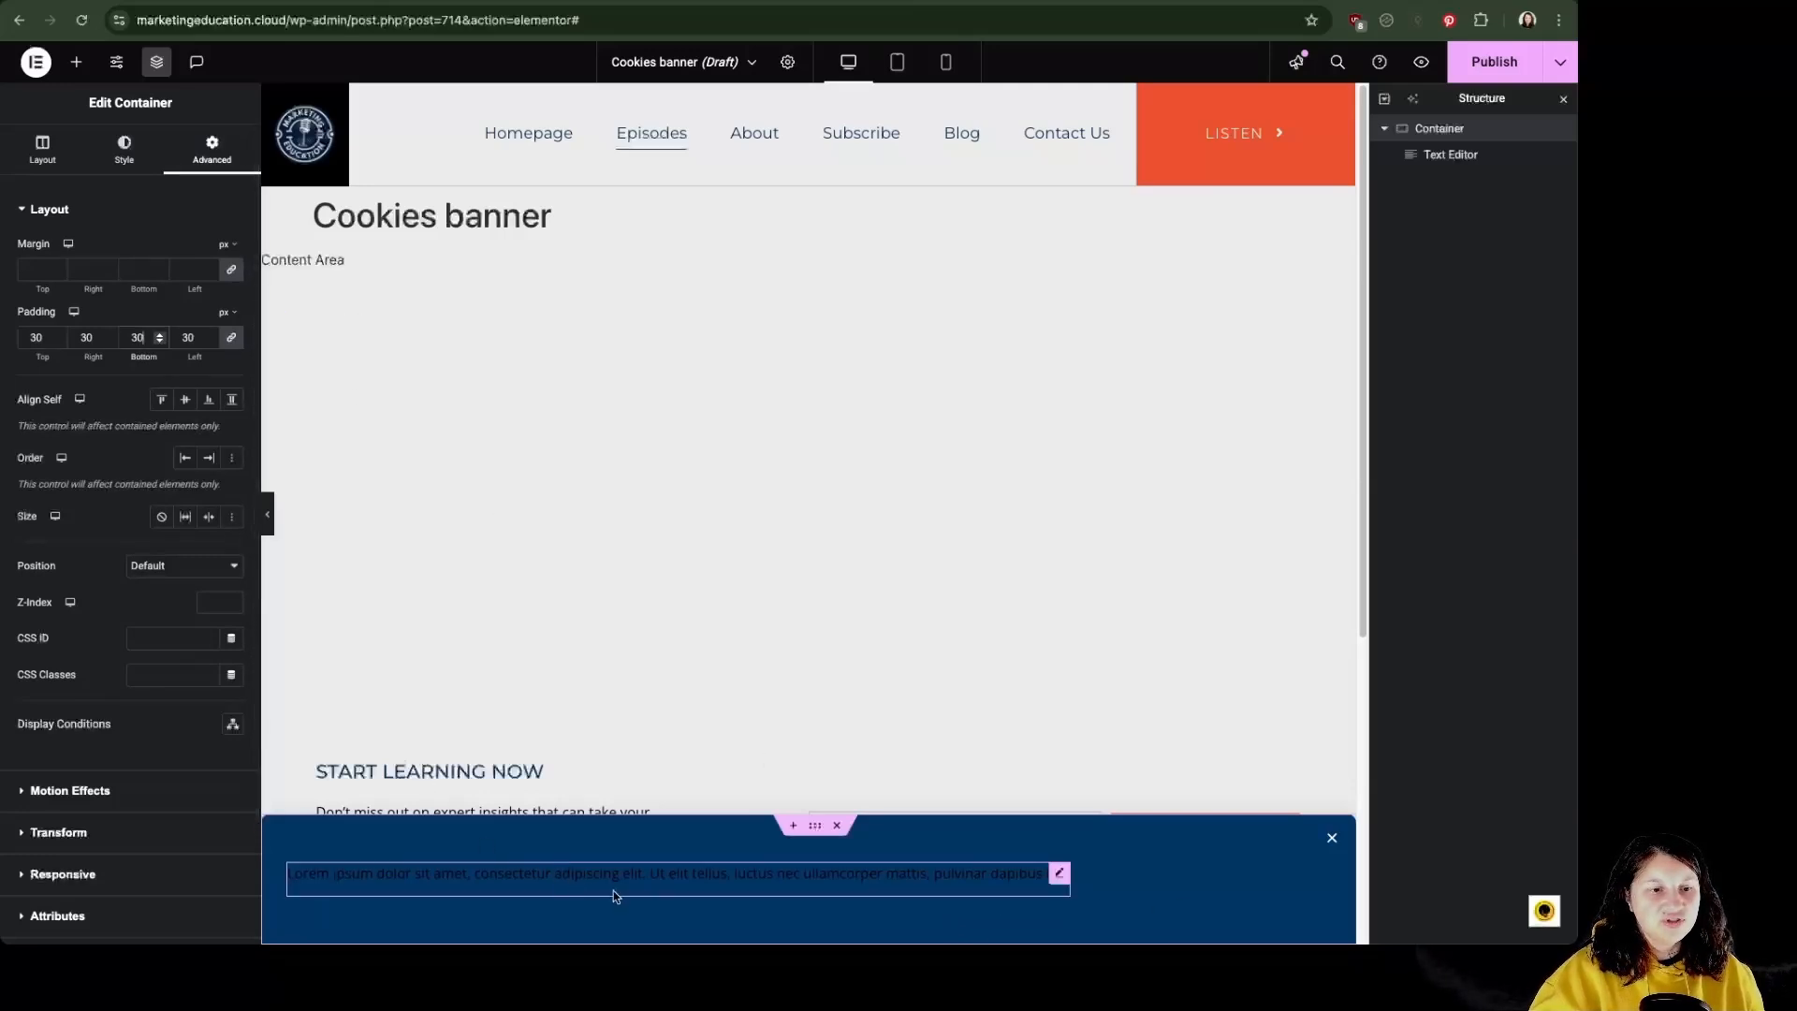
# - Replace the placeholder text with "We use cookies to enhance your experience. By continuing to visit this site you agree to our use of cookies."
pyautogui.click(589, 884)
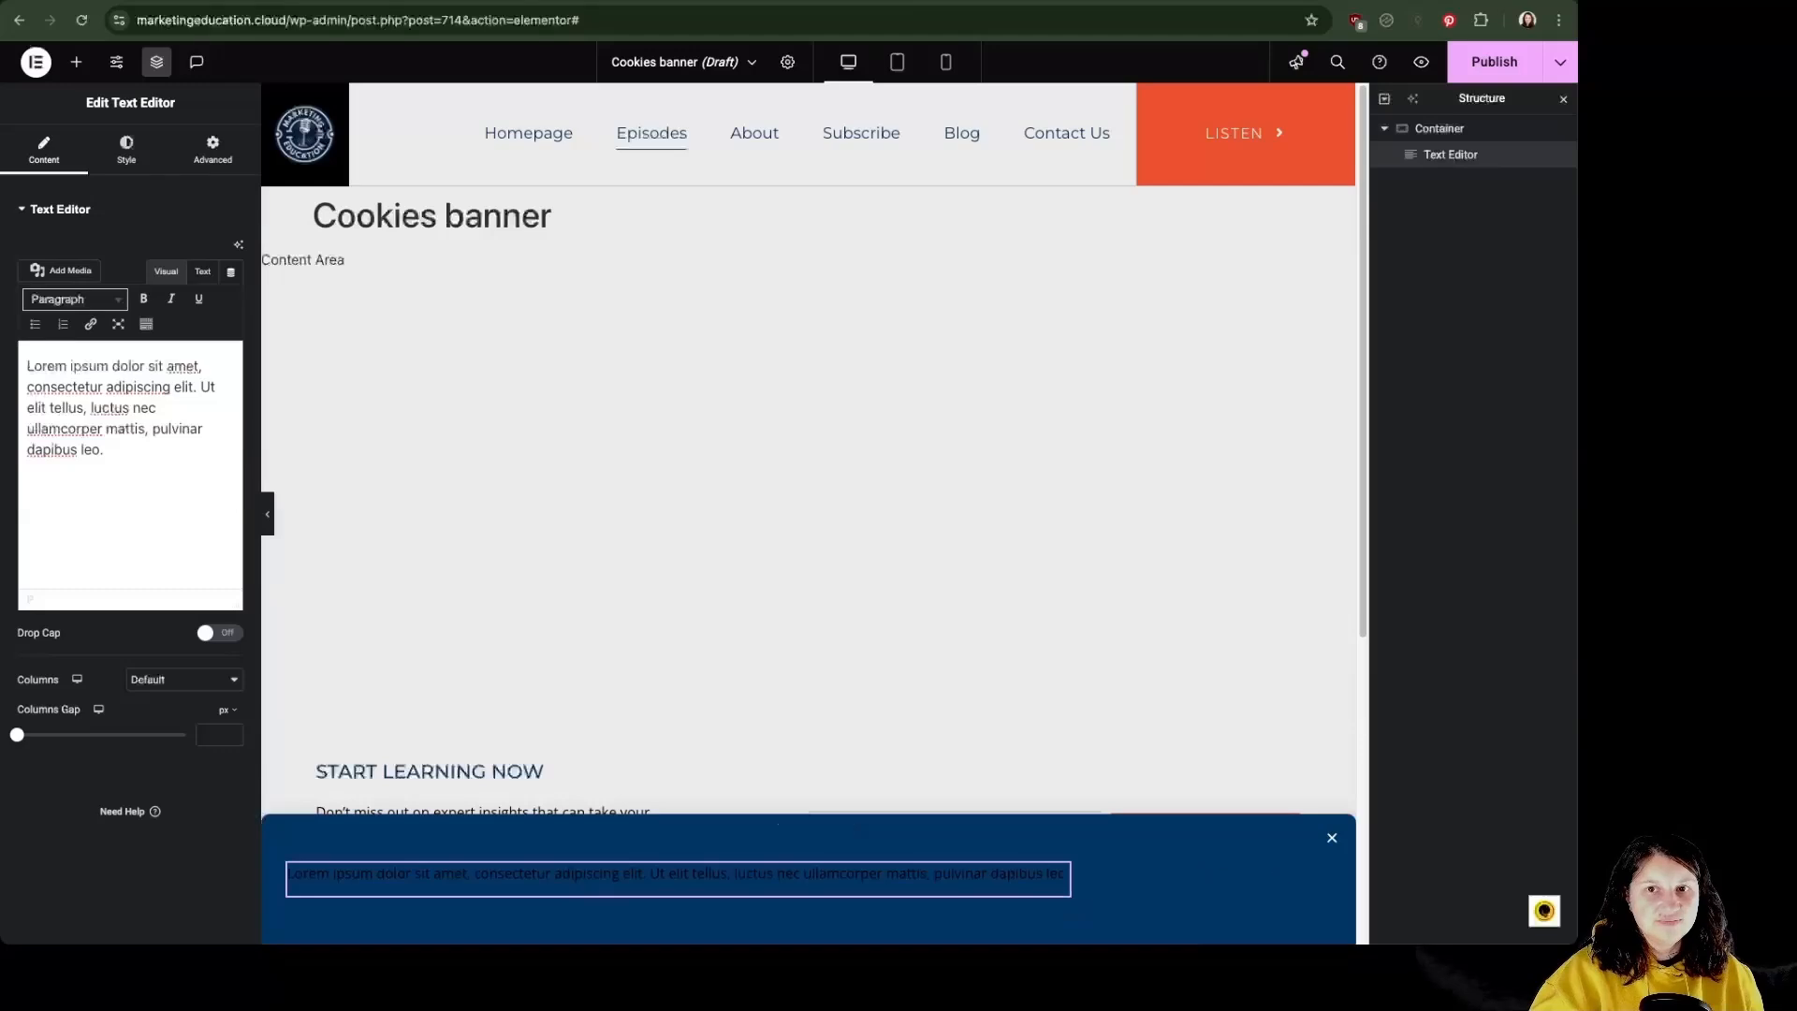
pyautogui.press('super+a')
pyautogui.write('We use cookies to enhance your experience. By continuing to visit this site you agree to our use of cookies.')
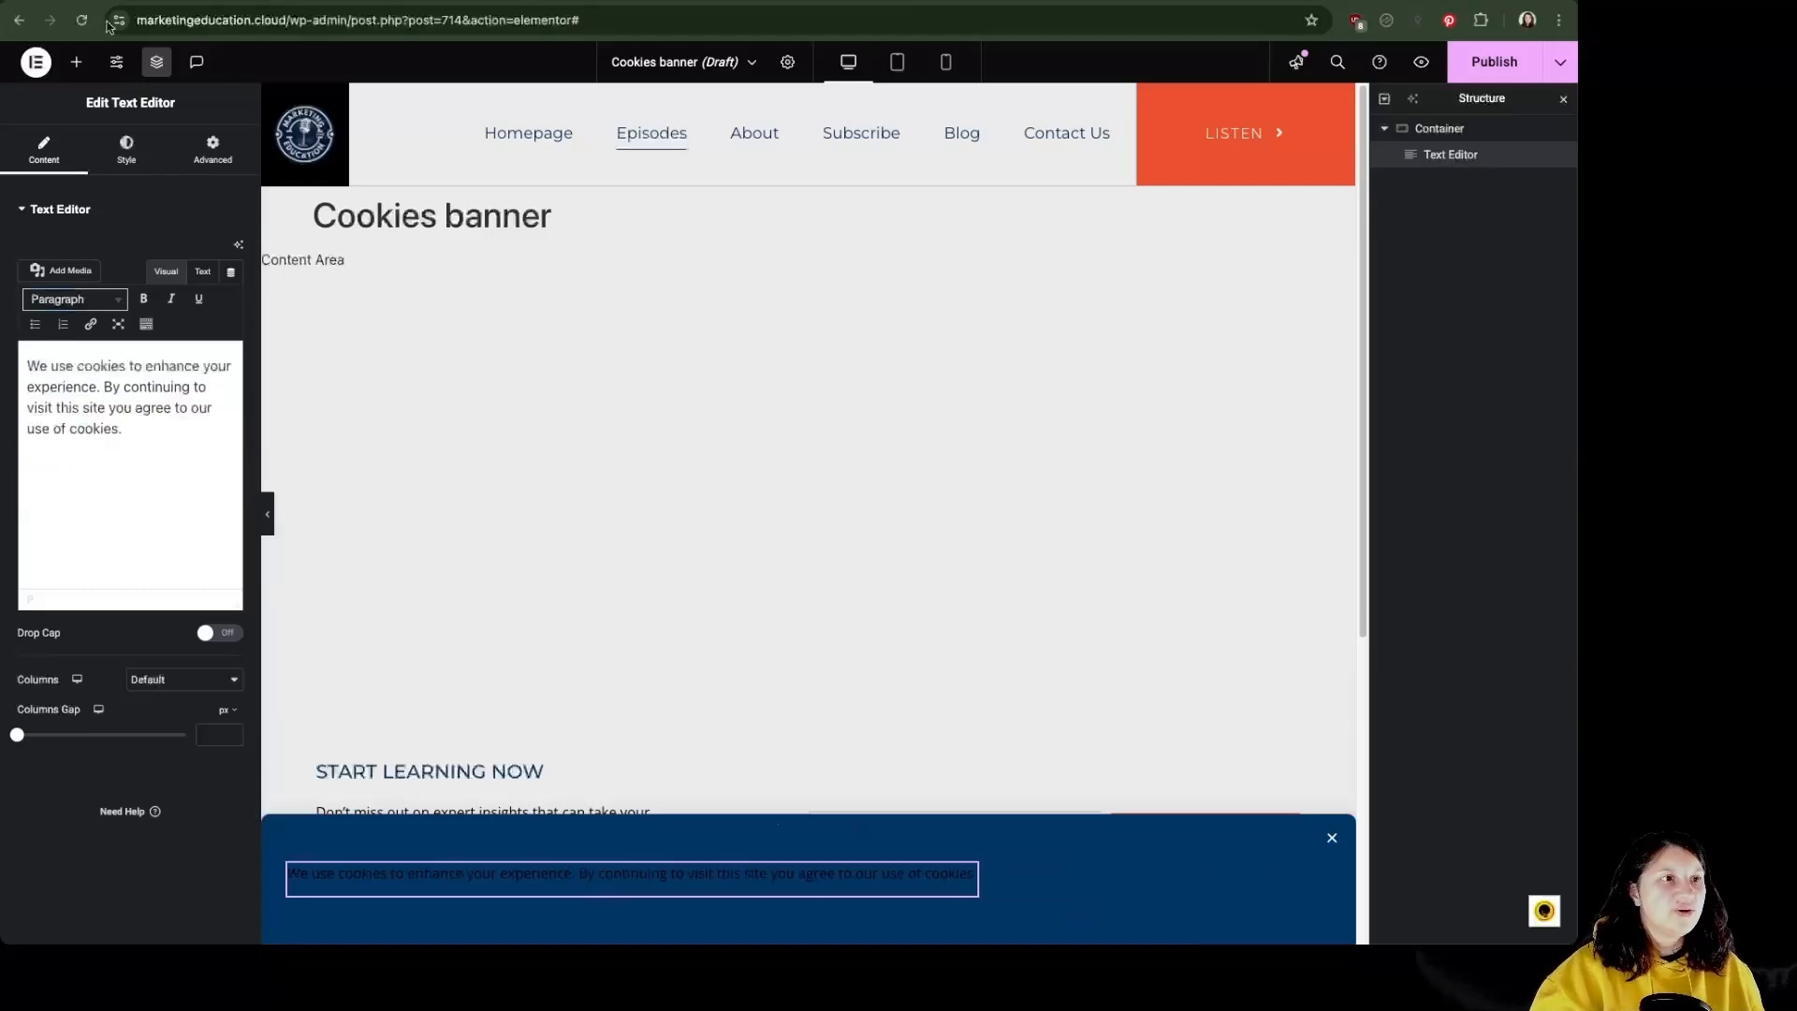
# - Set the cookie notice's text color to #FFFFFF and its font size to 18 px
pyautogui.click(127, 150)
pyautogui.click(232, 288)
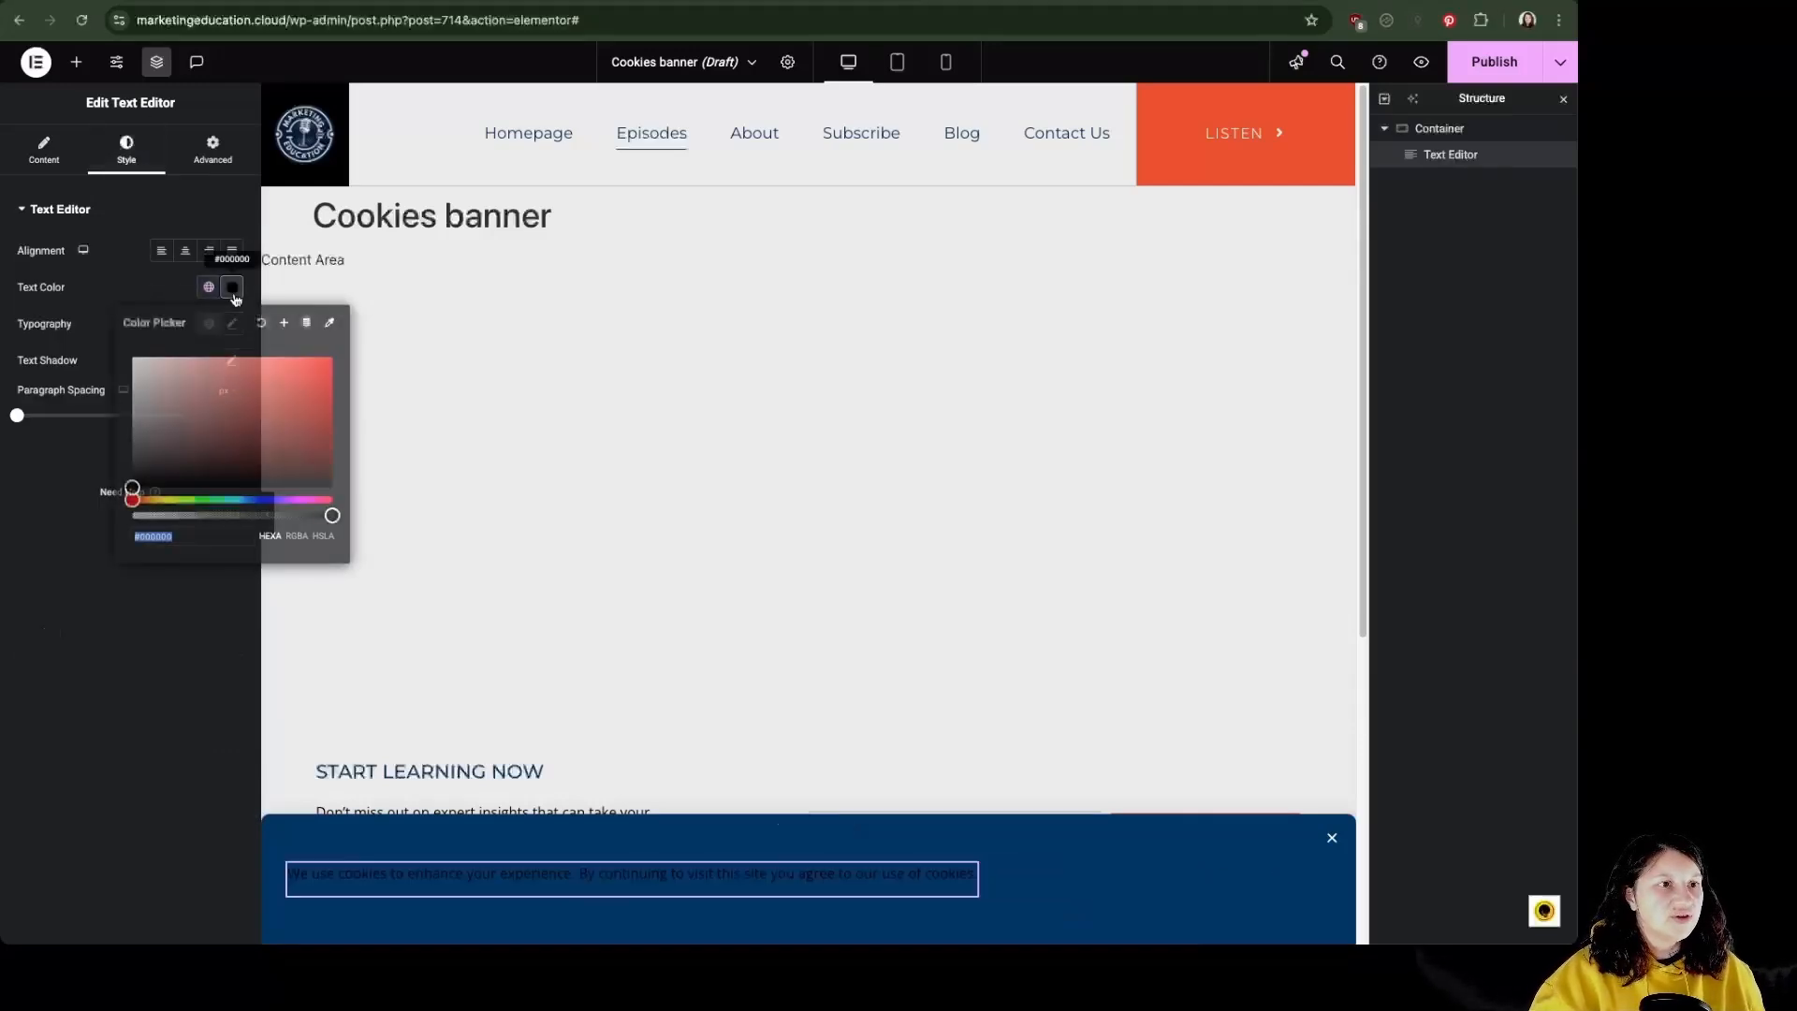
pyautogui.write('#FFFFFF')
pyautogui.click(100, 299)
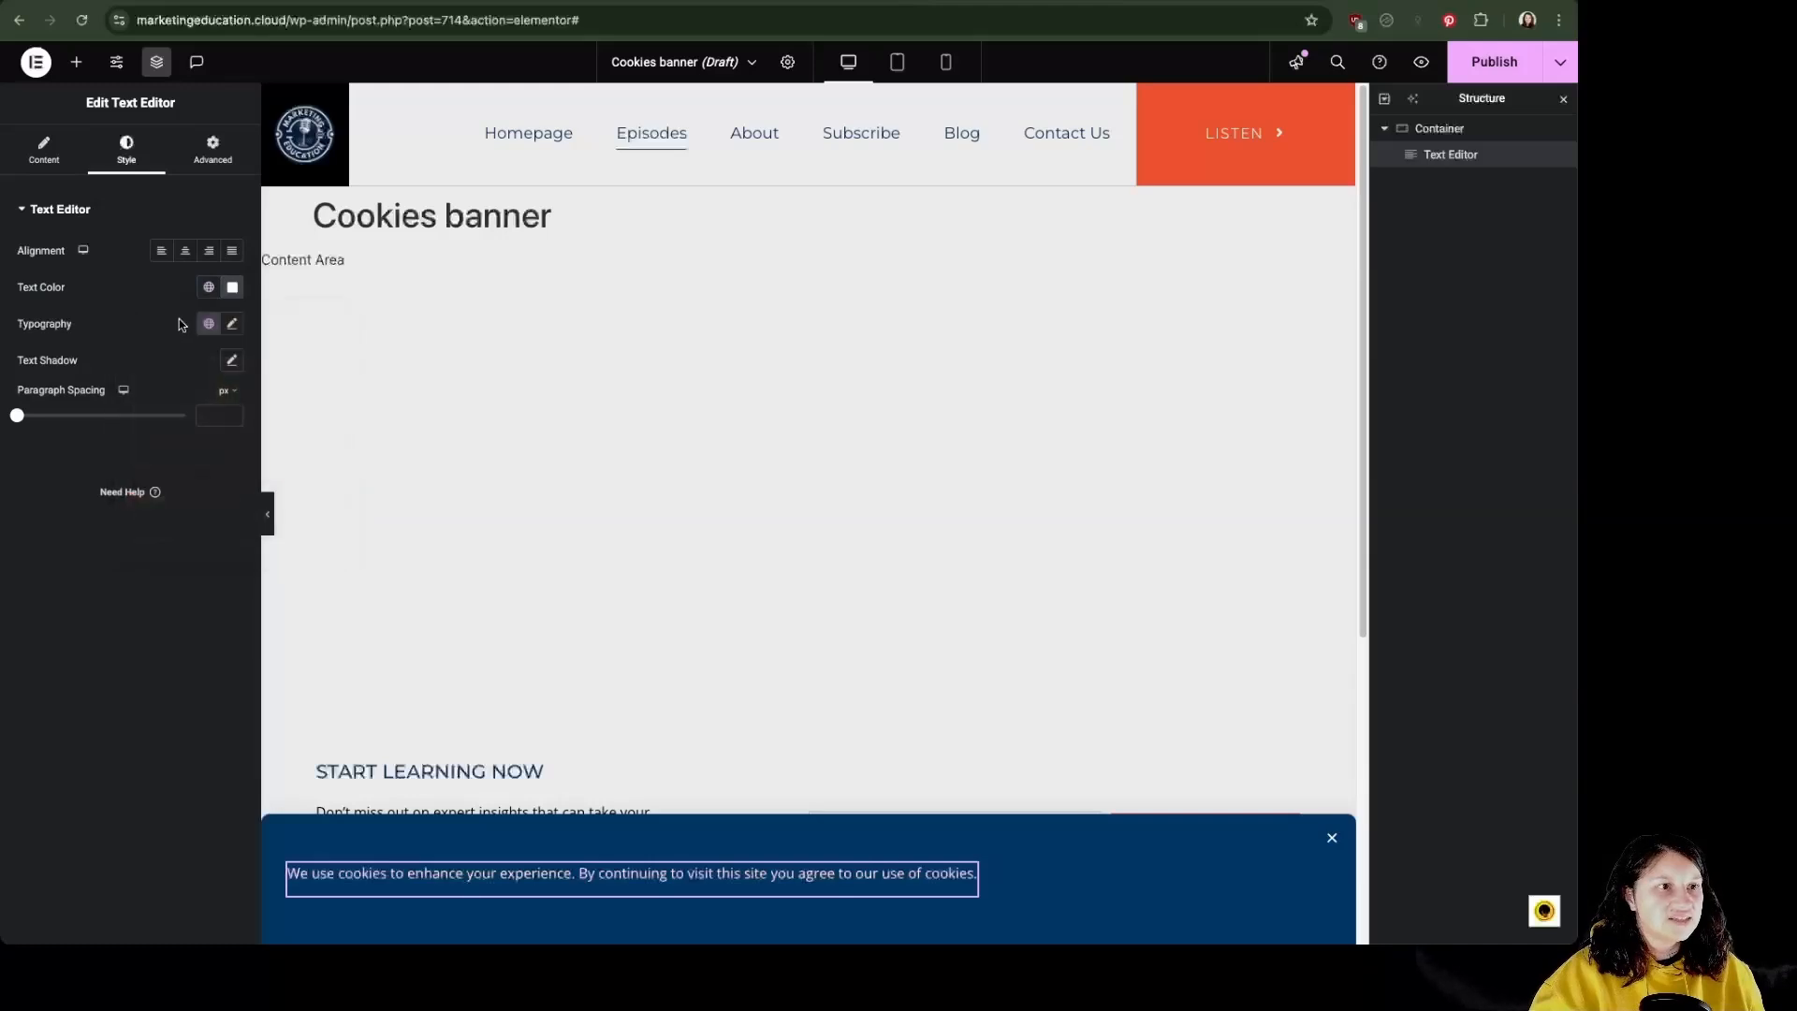
pyautogui.click(233, 324)
pyautogui.doubleClick(219, 454)
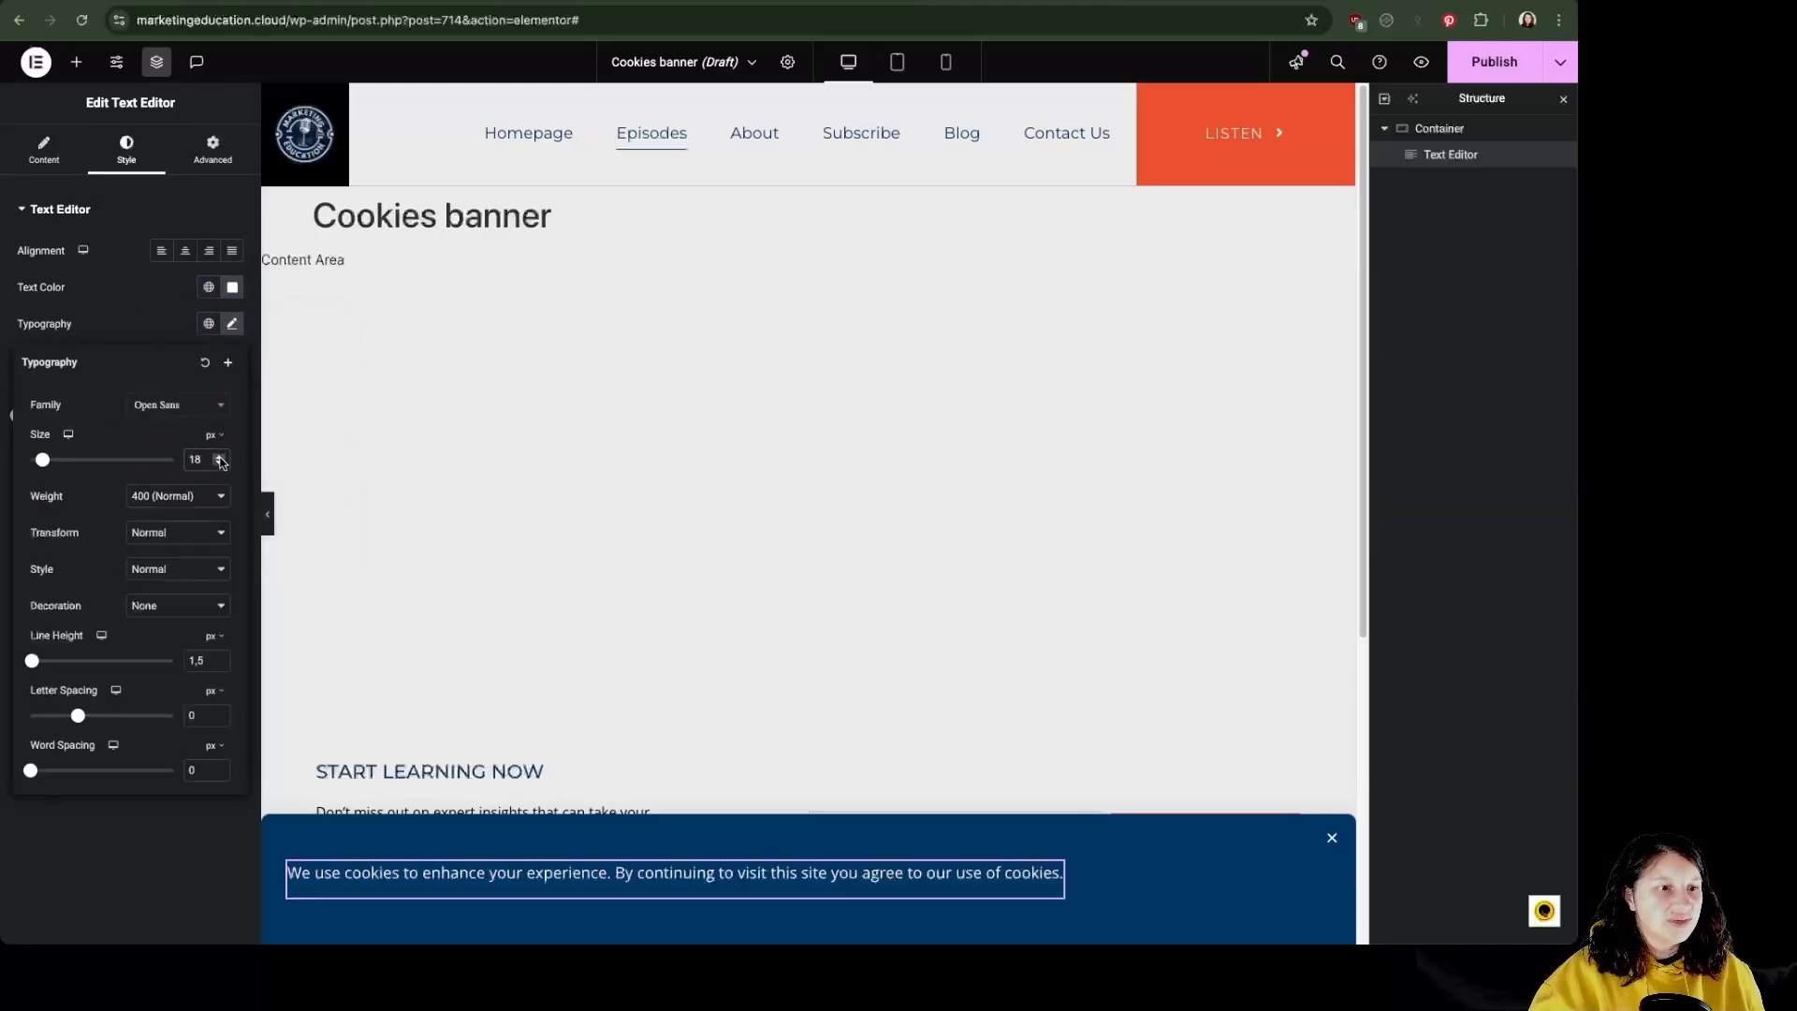
pyautogui.click(220, 457)
pyautogui.click(220, 464)
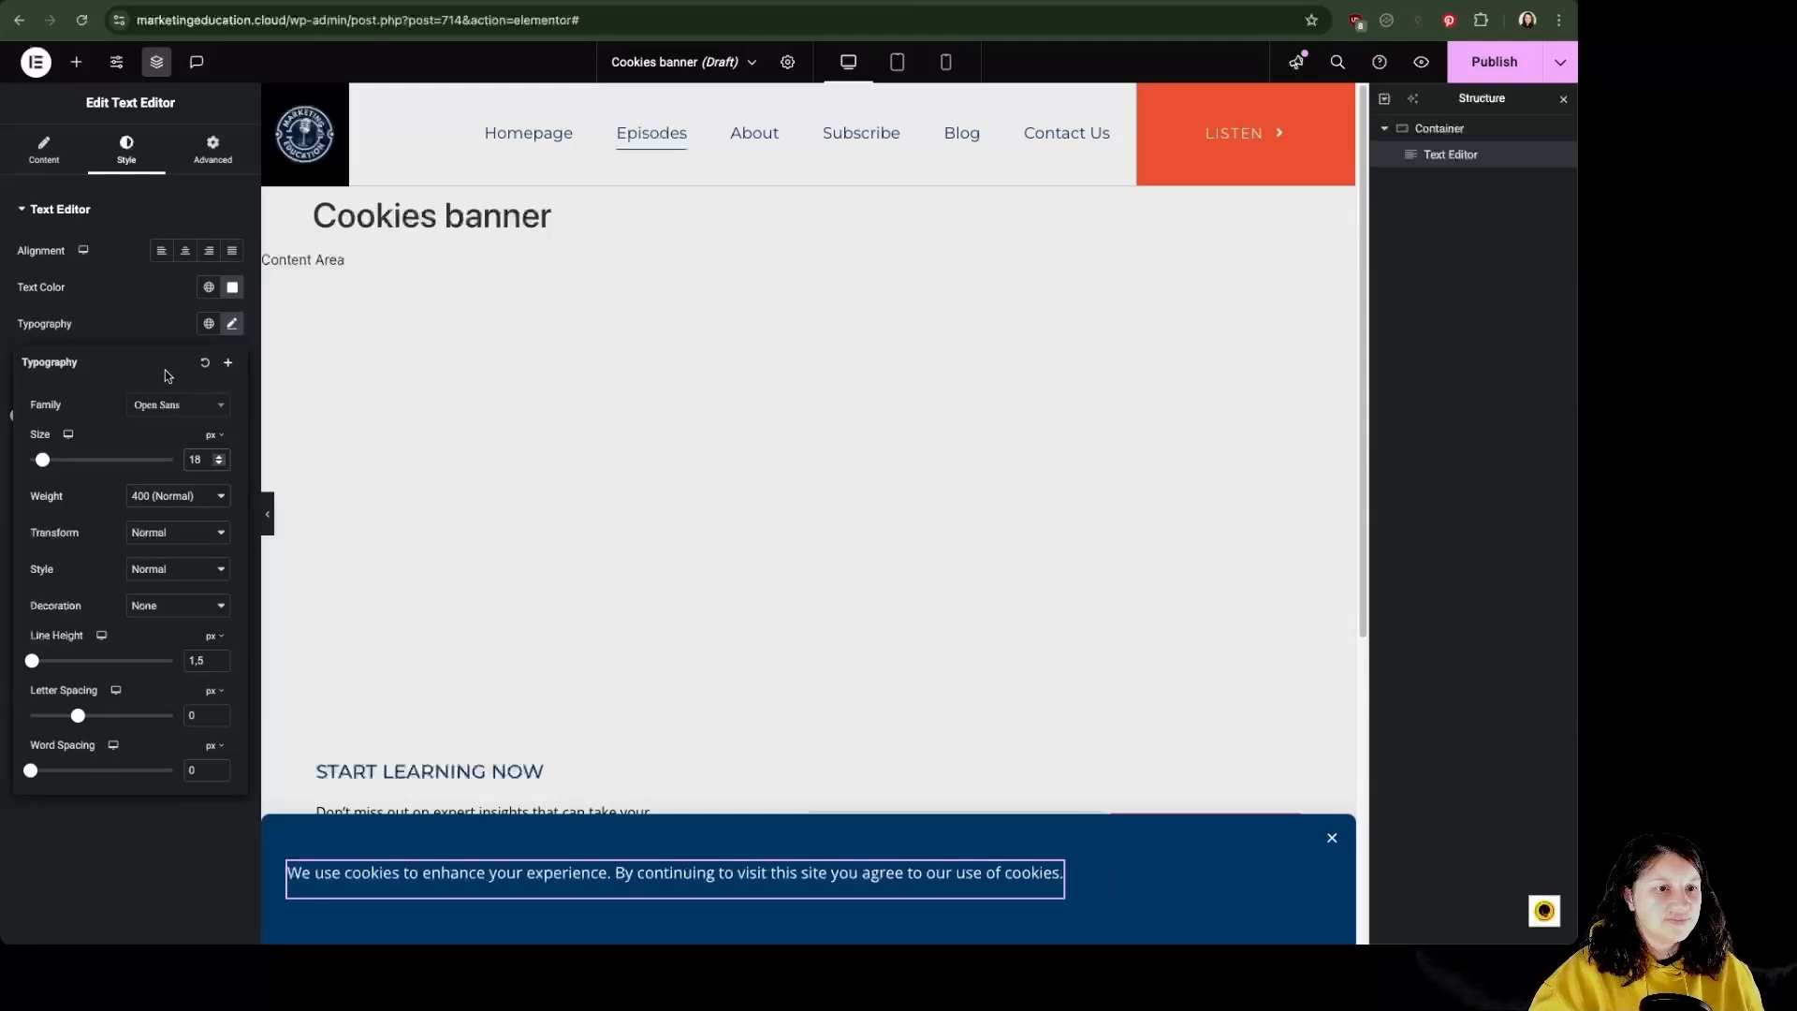
pyautogui.click(159, 333)
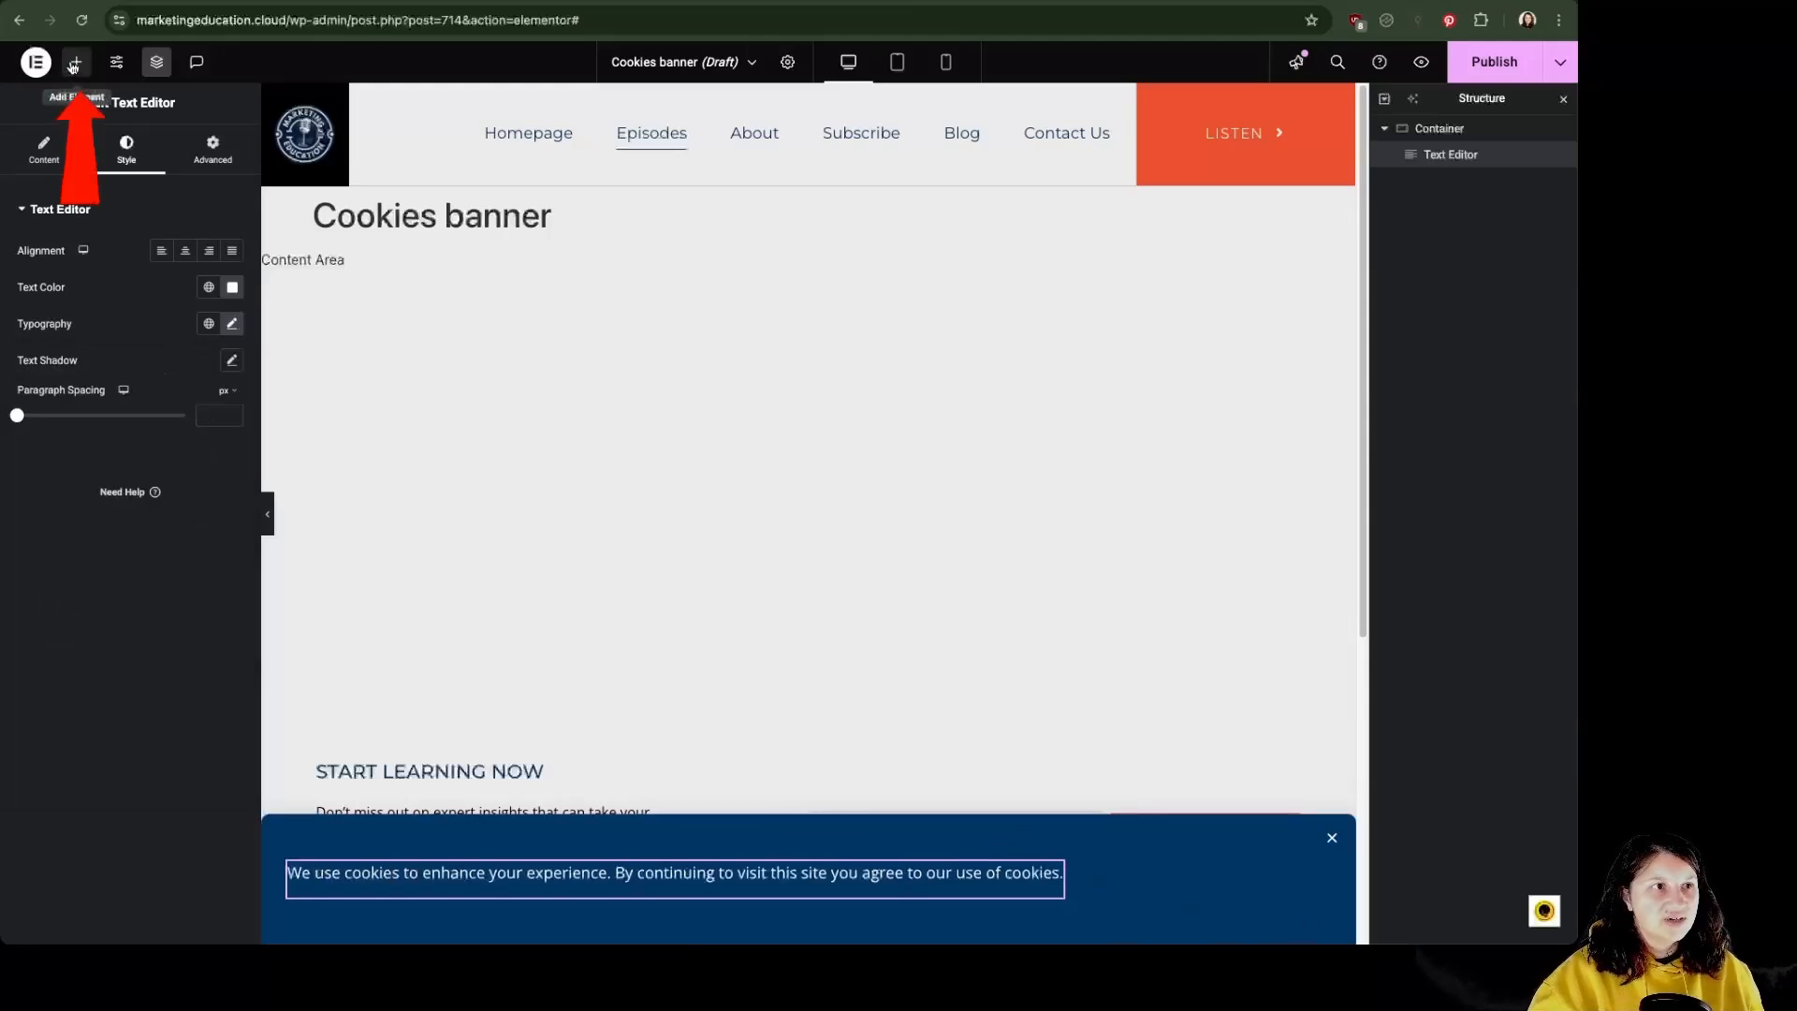
# - Add a Button widget after the cookie notice text and label it "Accept"
pyautogui.click(76, 62)
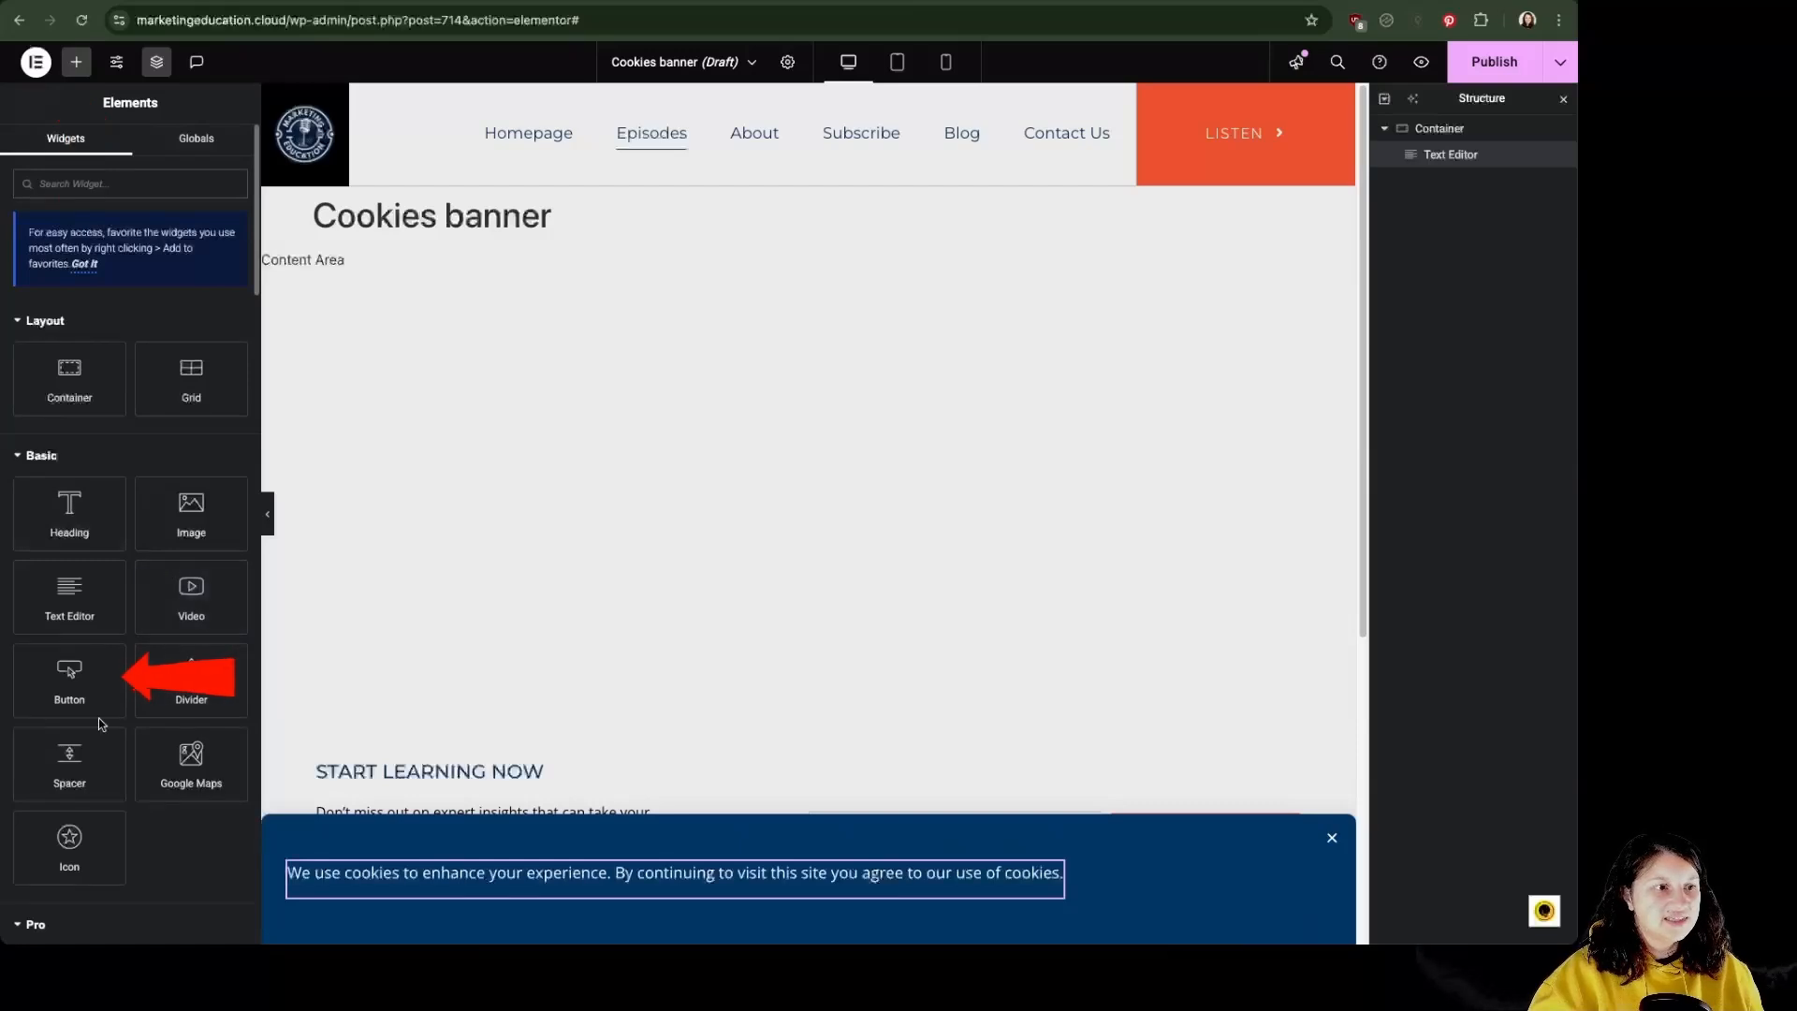
pyautogui.moveTo(69, 678); pyautogui.dragTo(1072, 887)
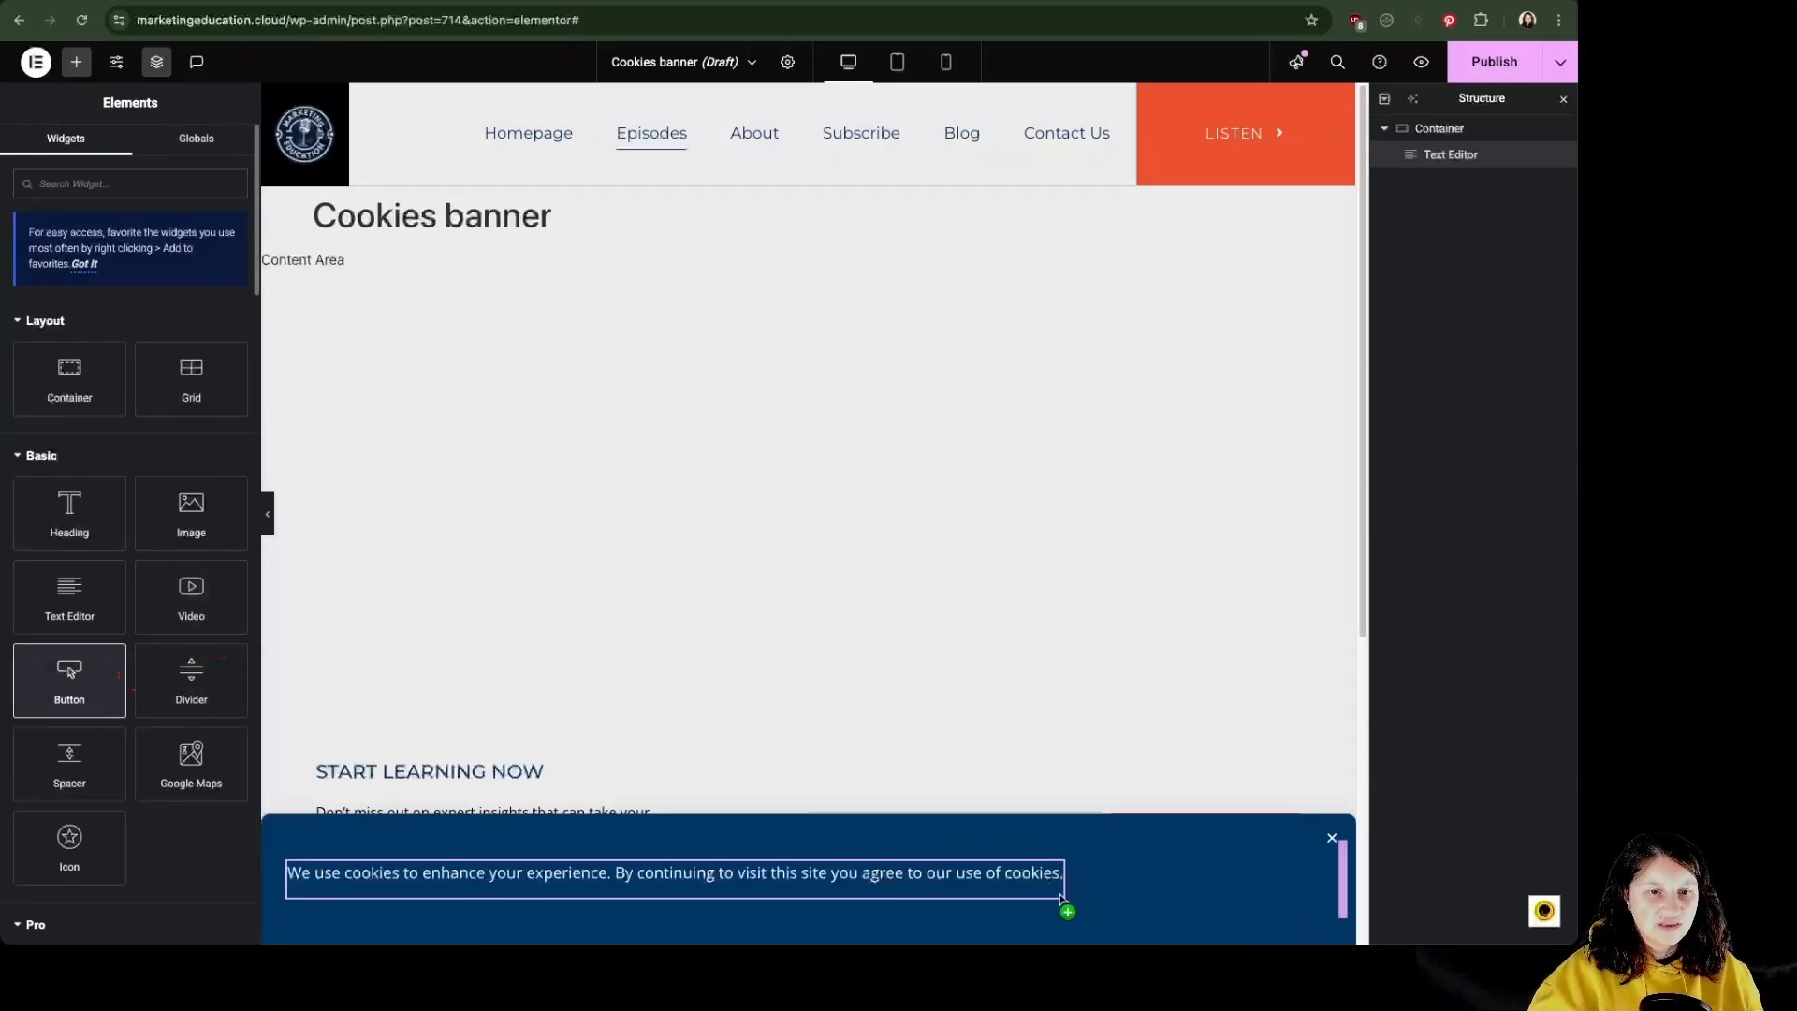
pyautogui.moveTo(1063, 899); pyautogui.dragTo(1067, 901)
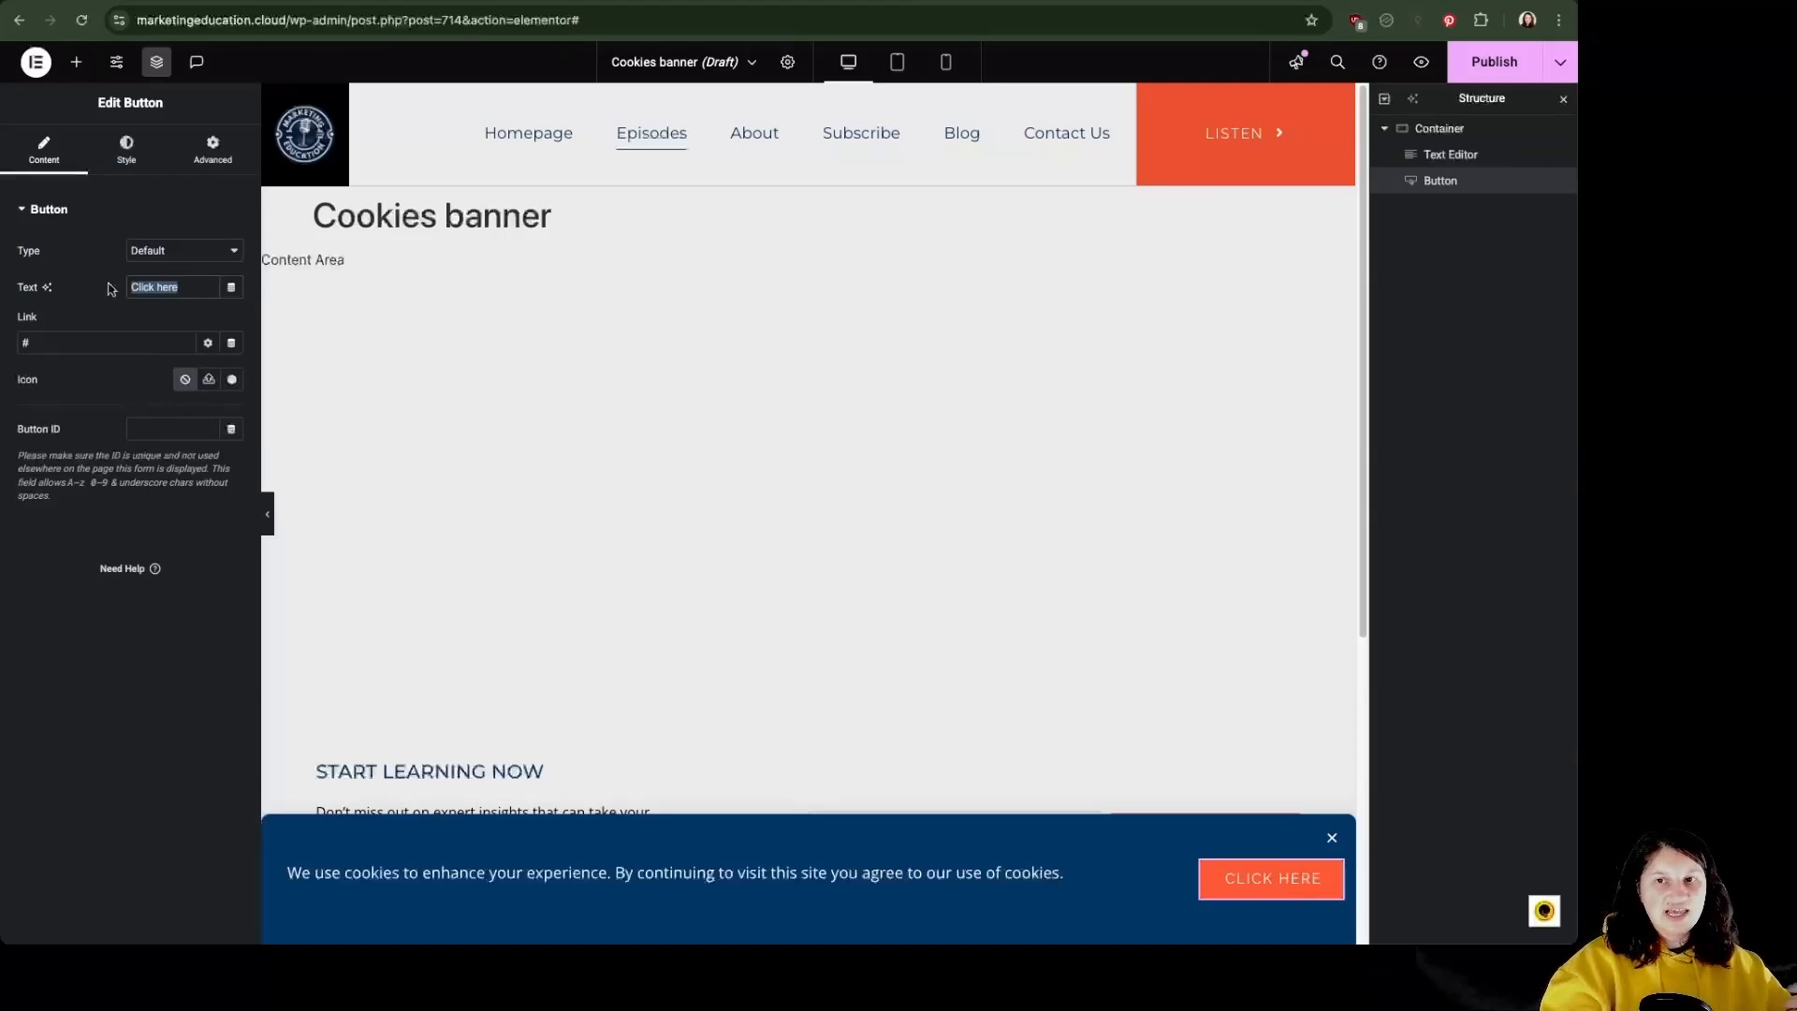
pyautogui.write('Accept')
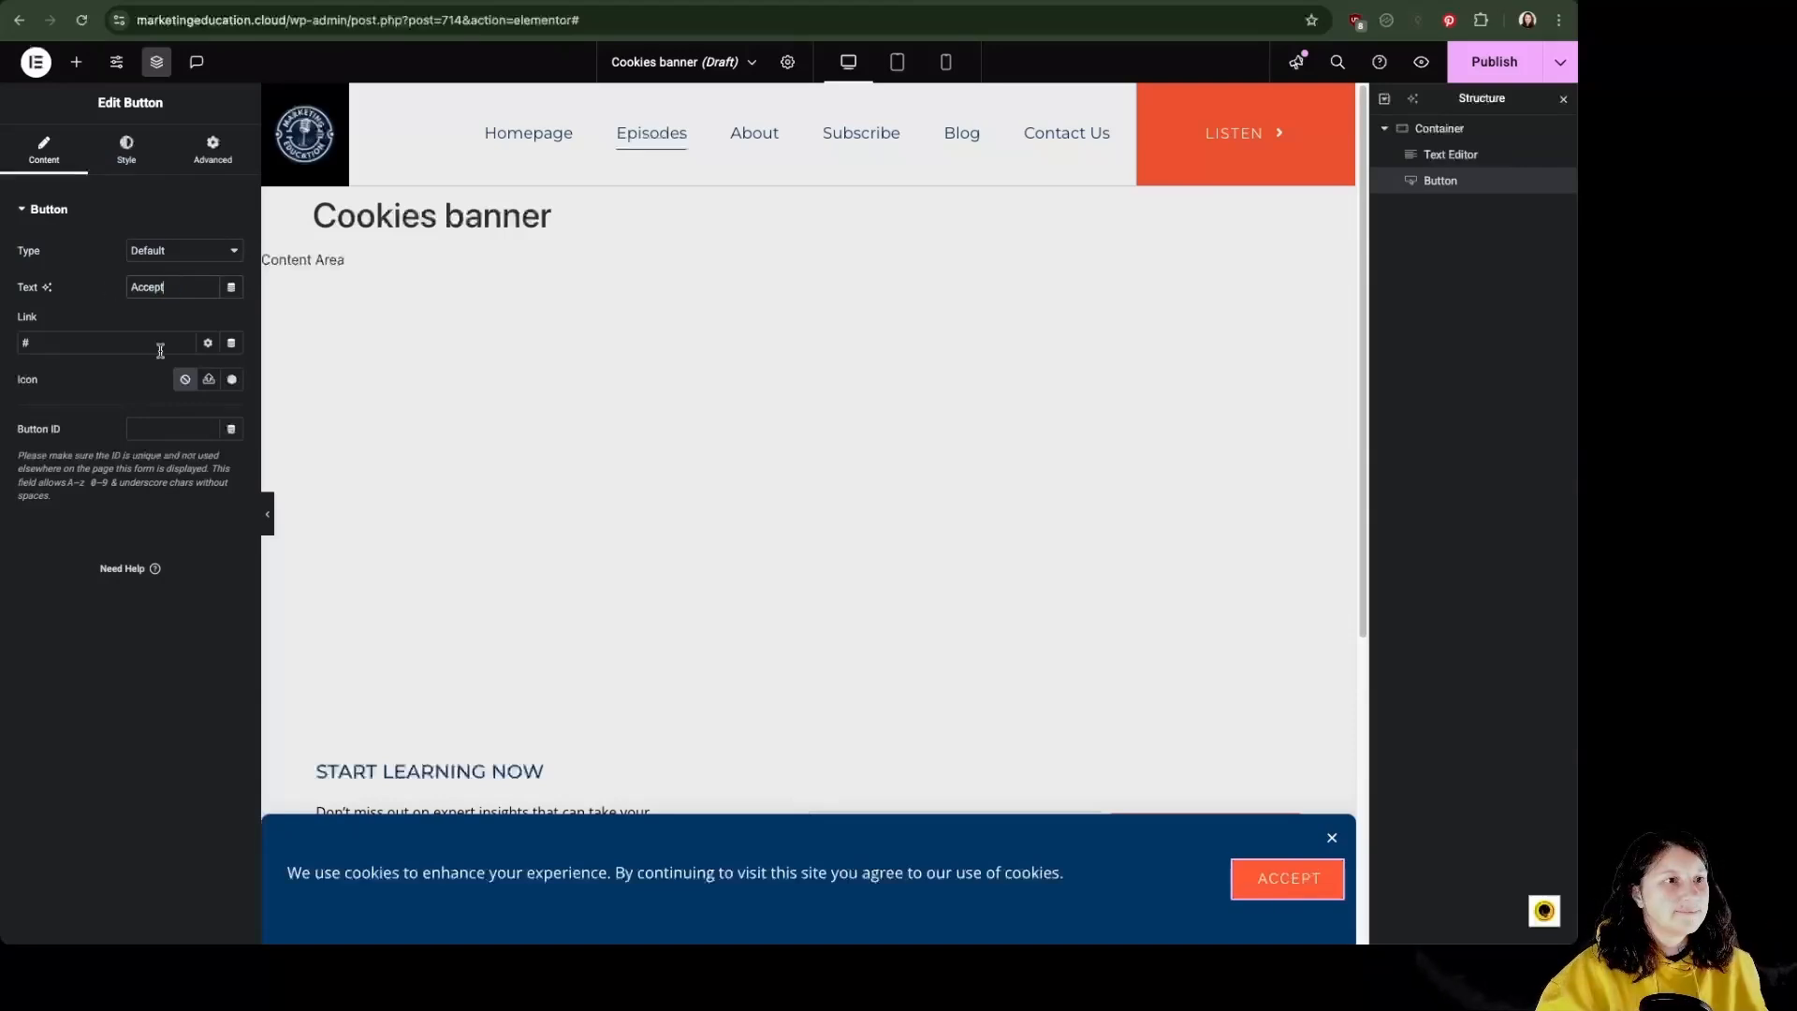
# - Link the Accept button to the dynamic Popup action and set that action to Close Popup
pyautogui.click(232, 344)
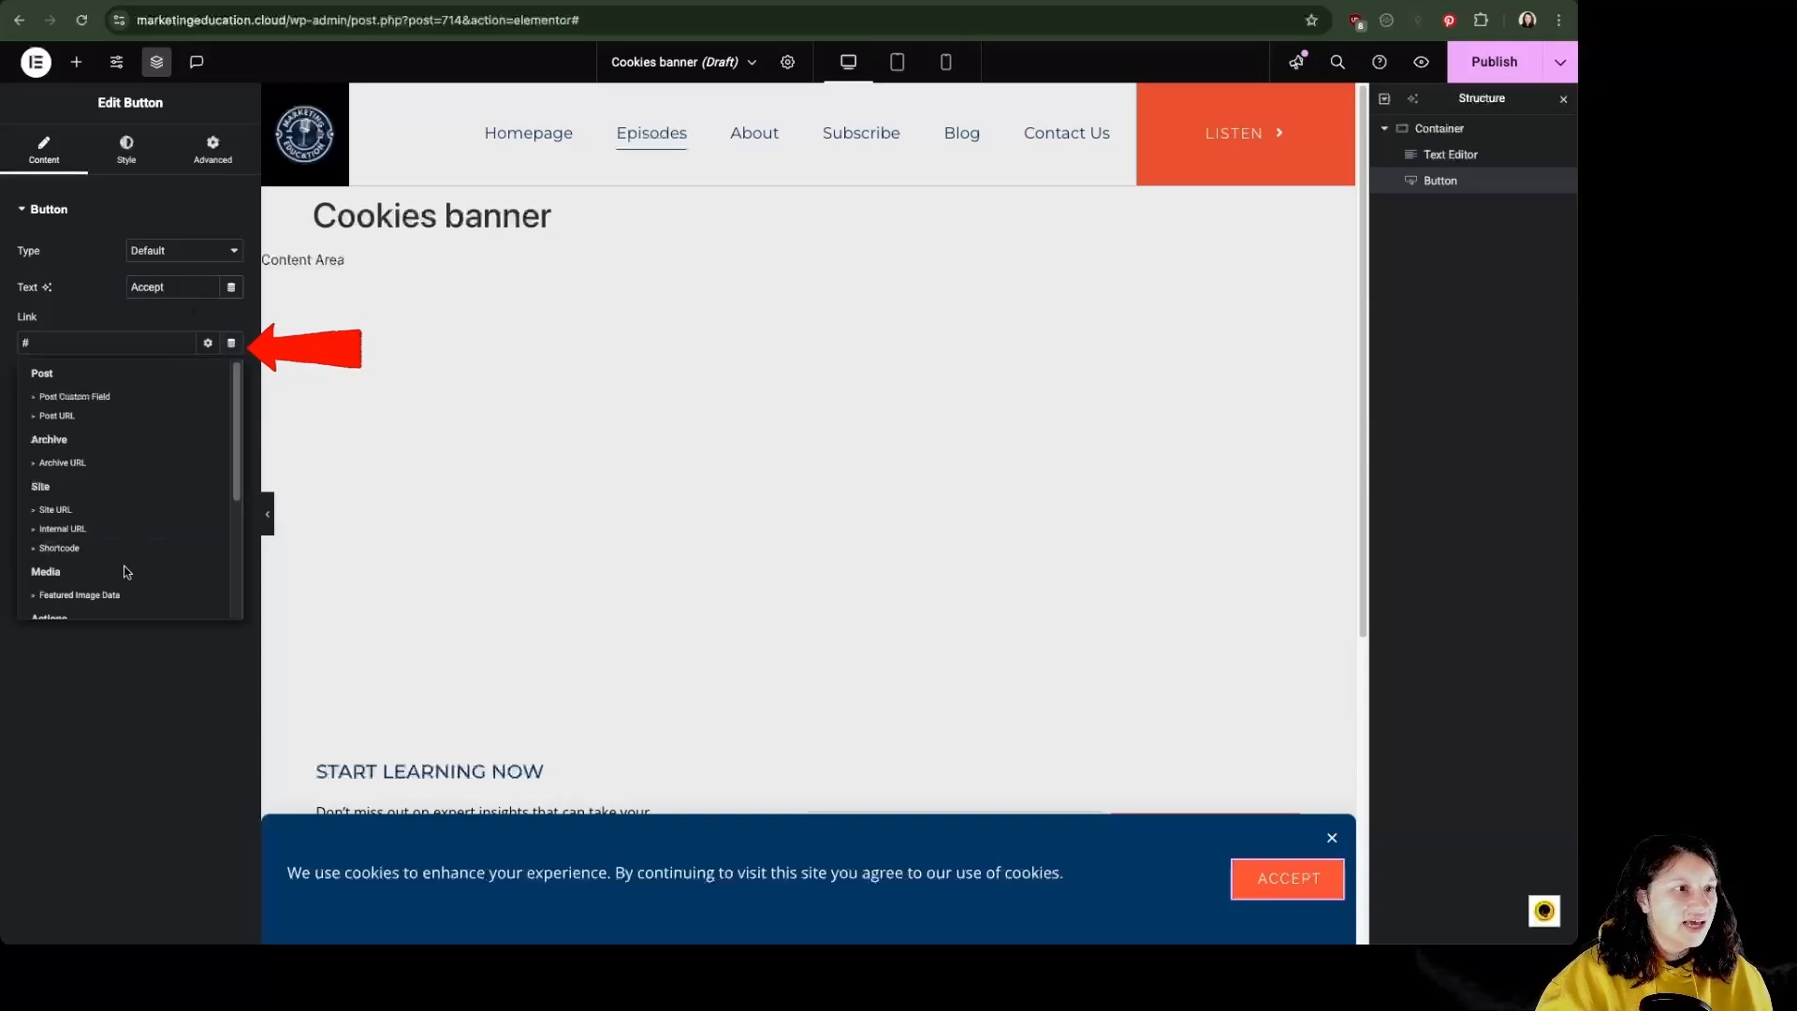
pyautogui.scroll(-4, 122, 561)
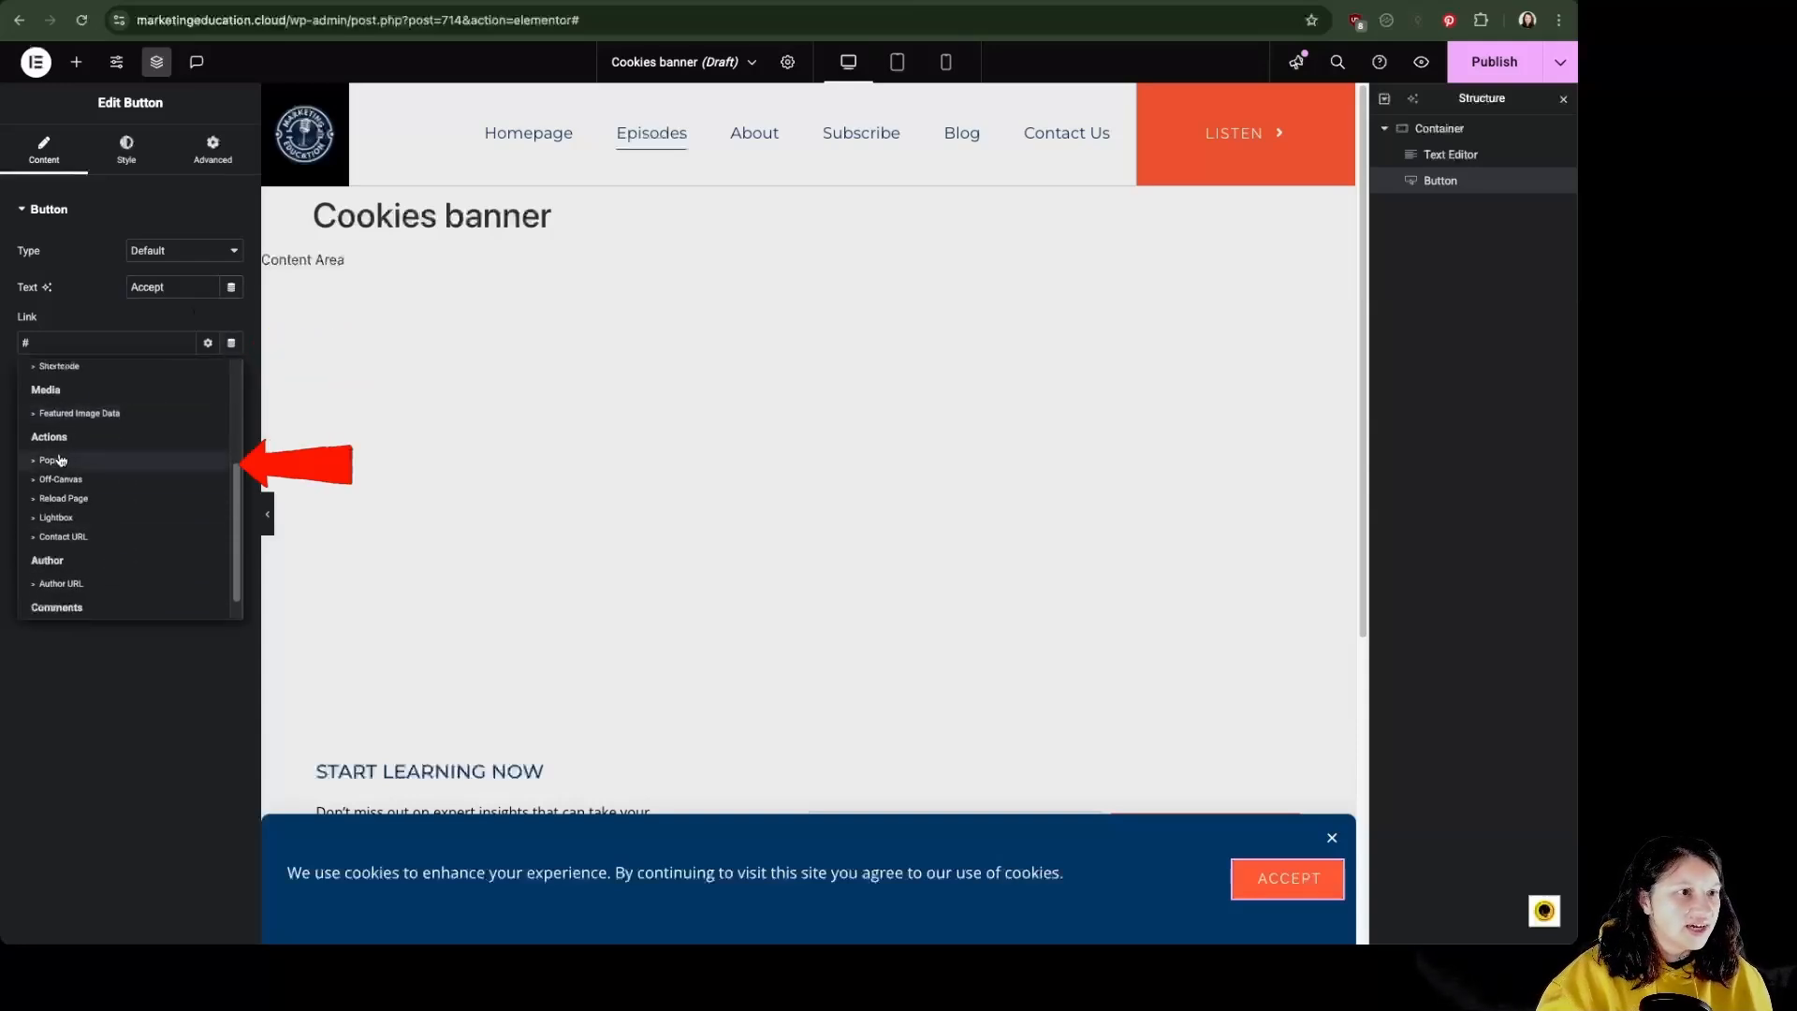
pyautogui.click(69, 461)
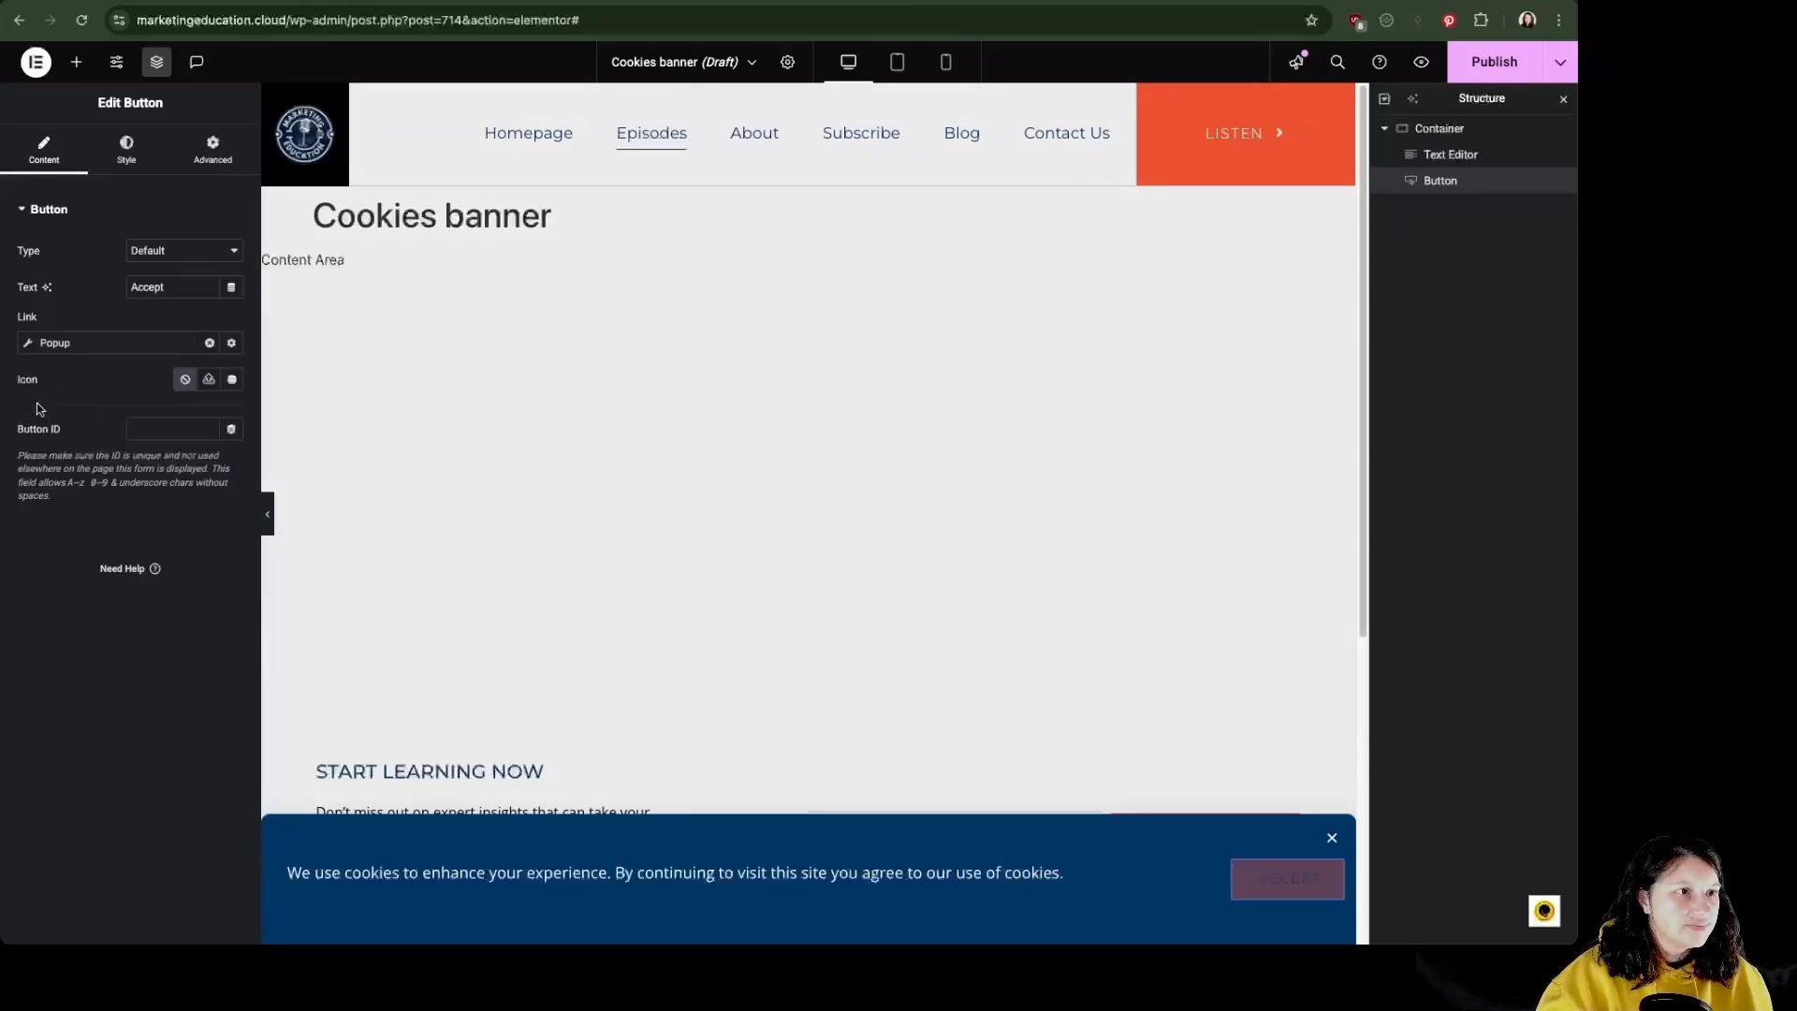
pyautogui.click(29, 346)
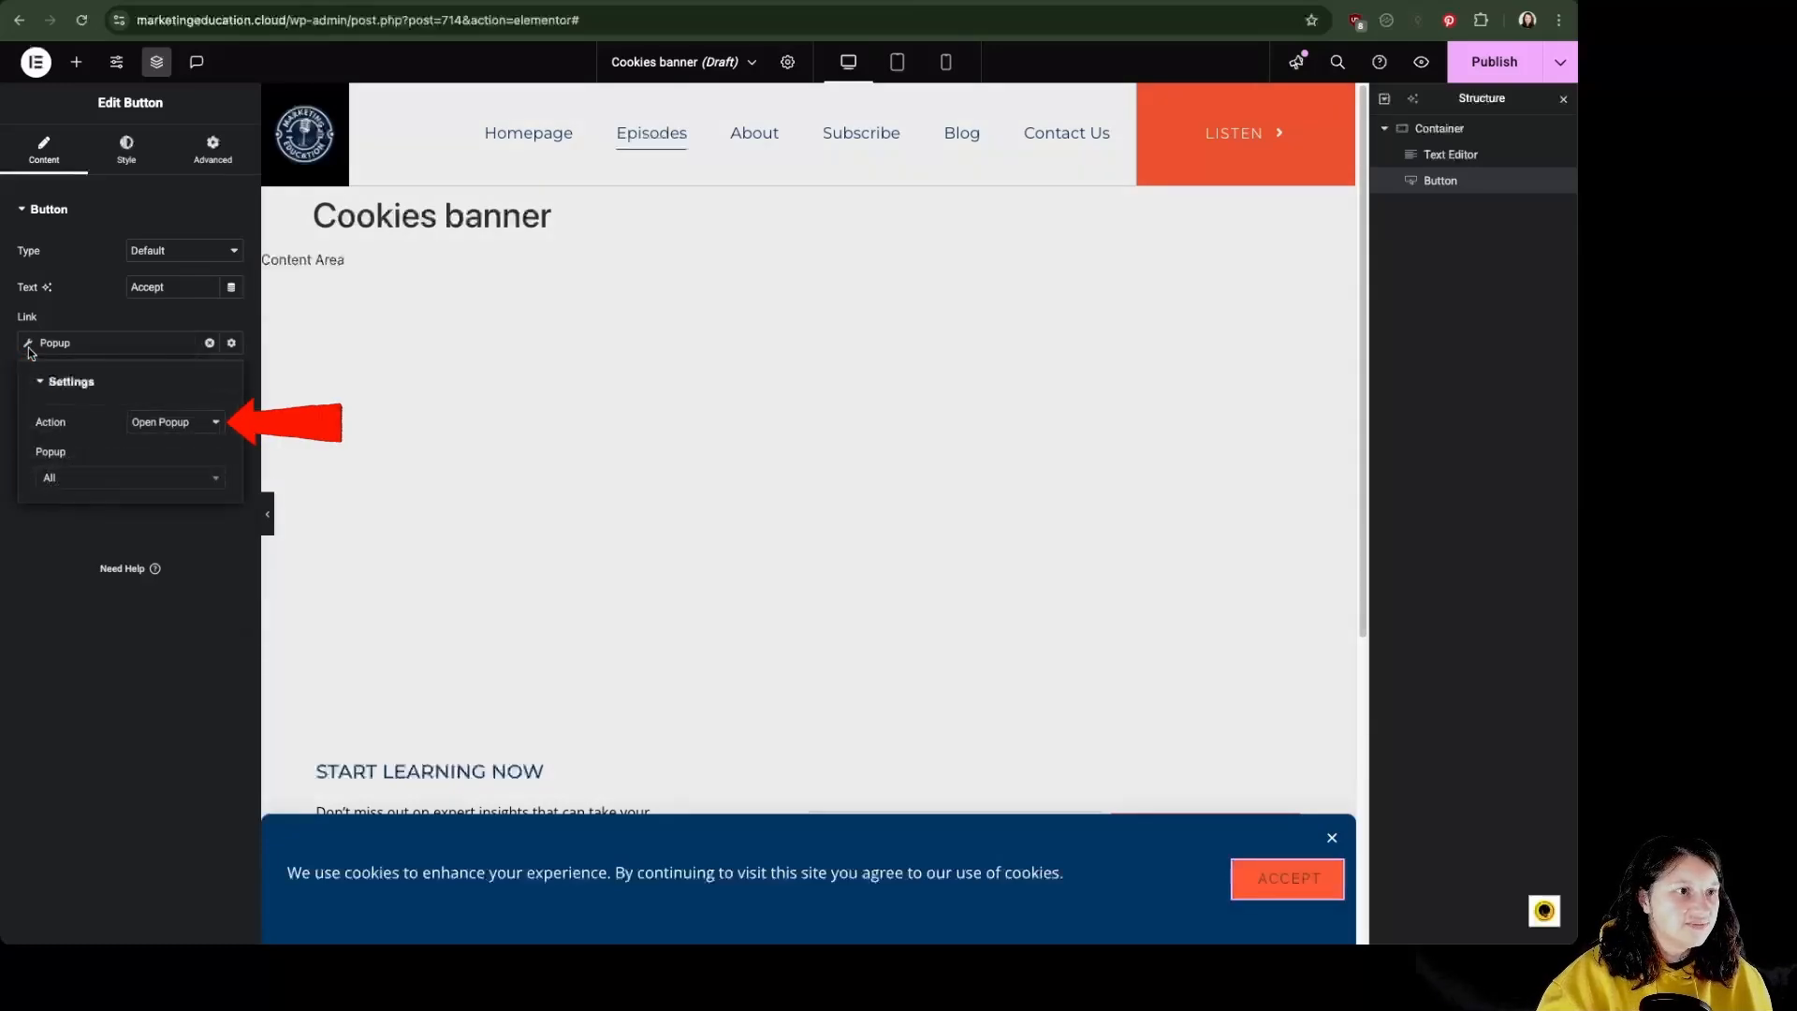
pyautogui.click(165, 443)
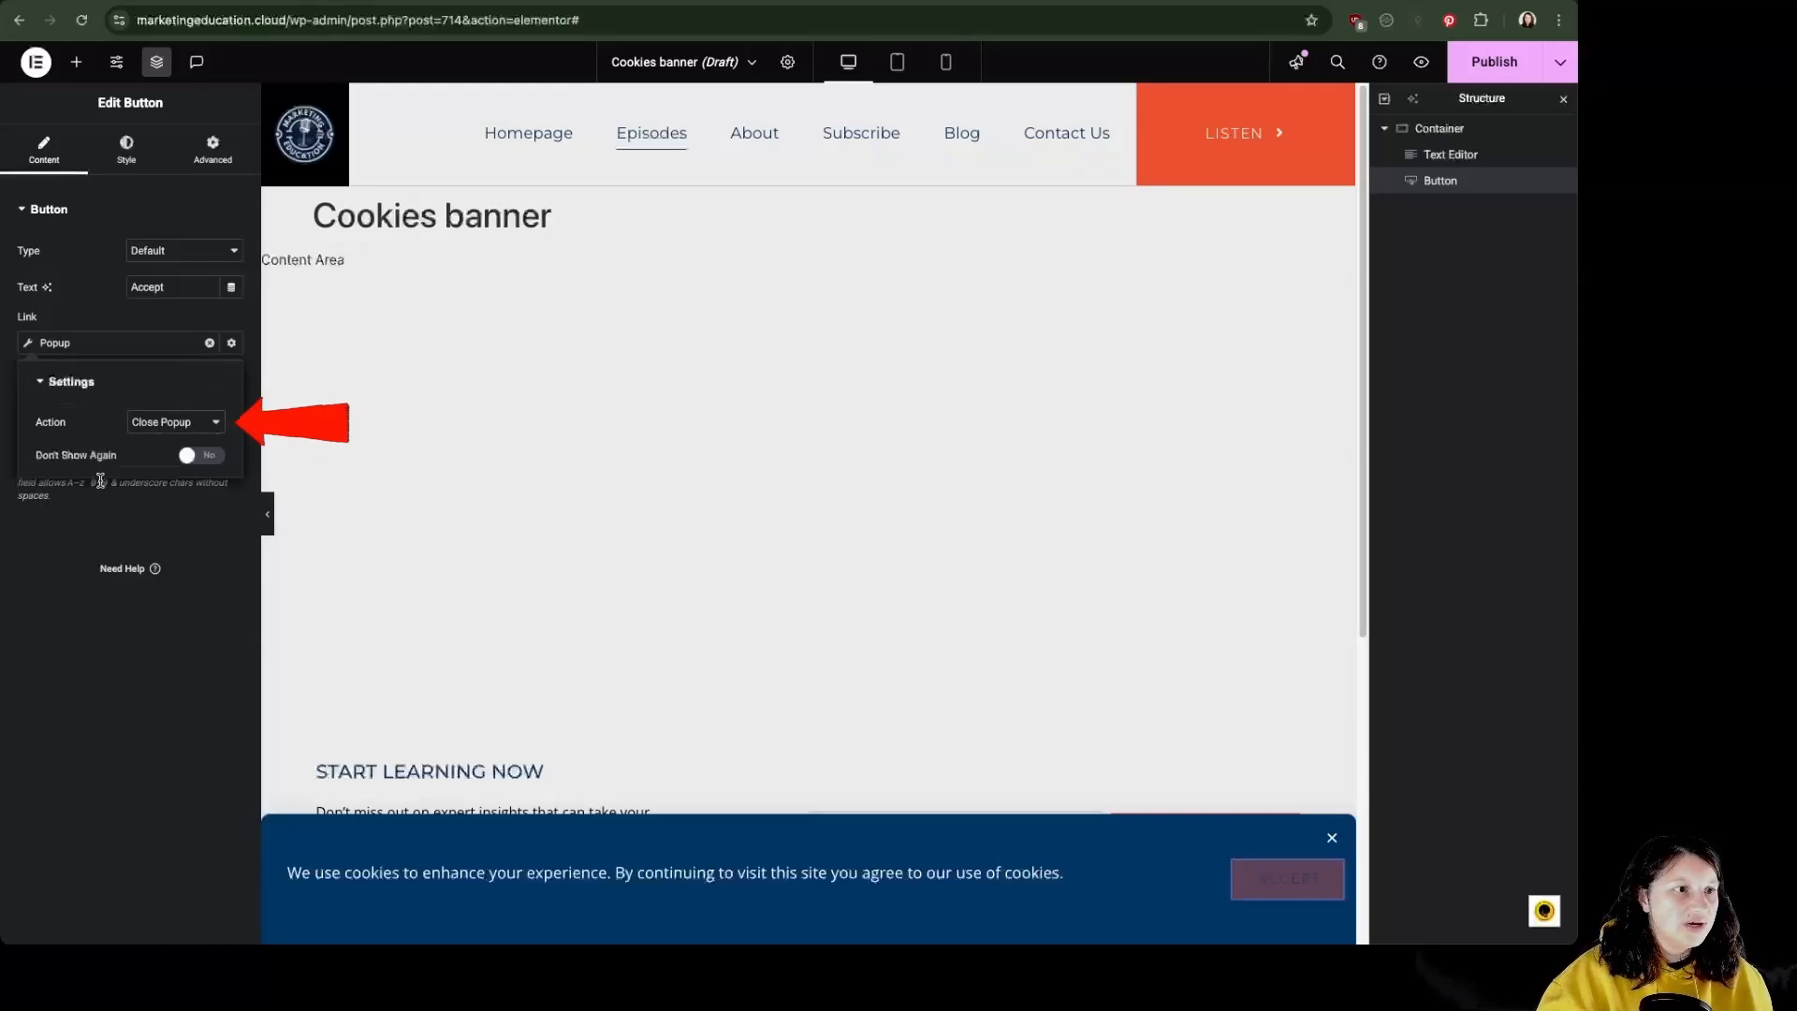
pyautogui.click(204, 554)
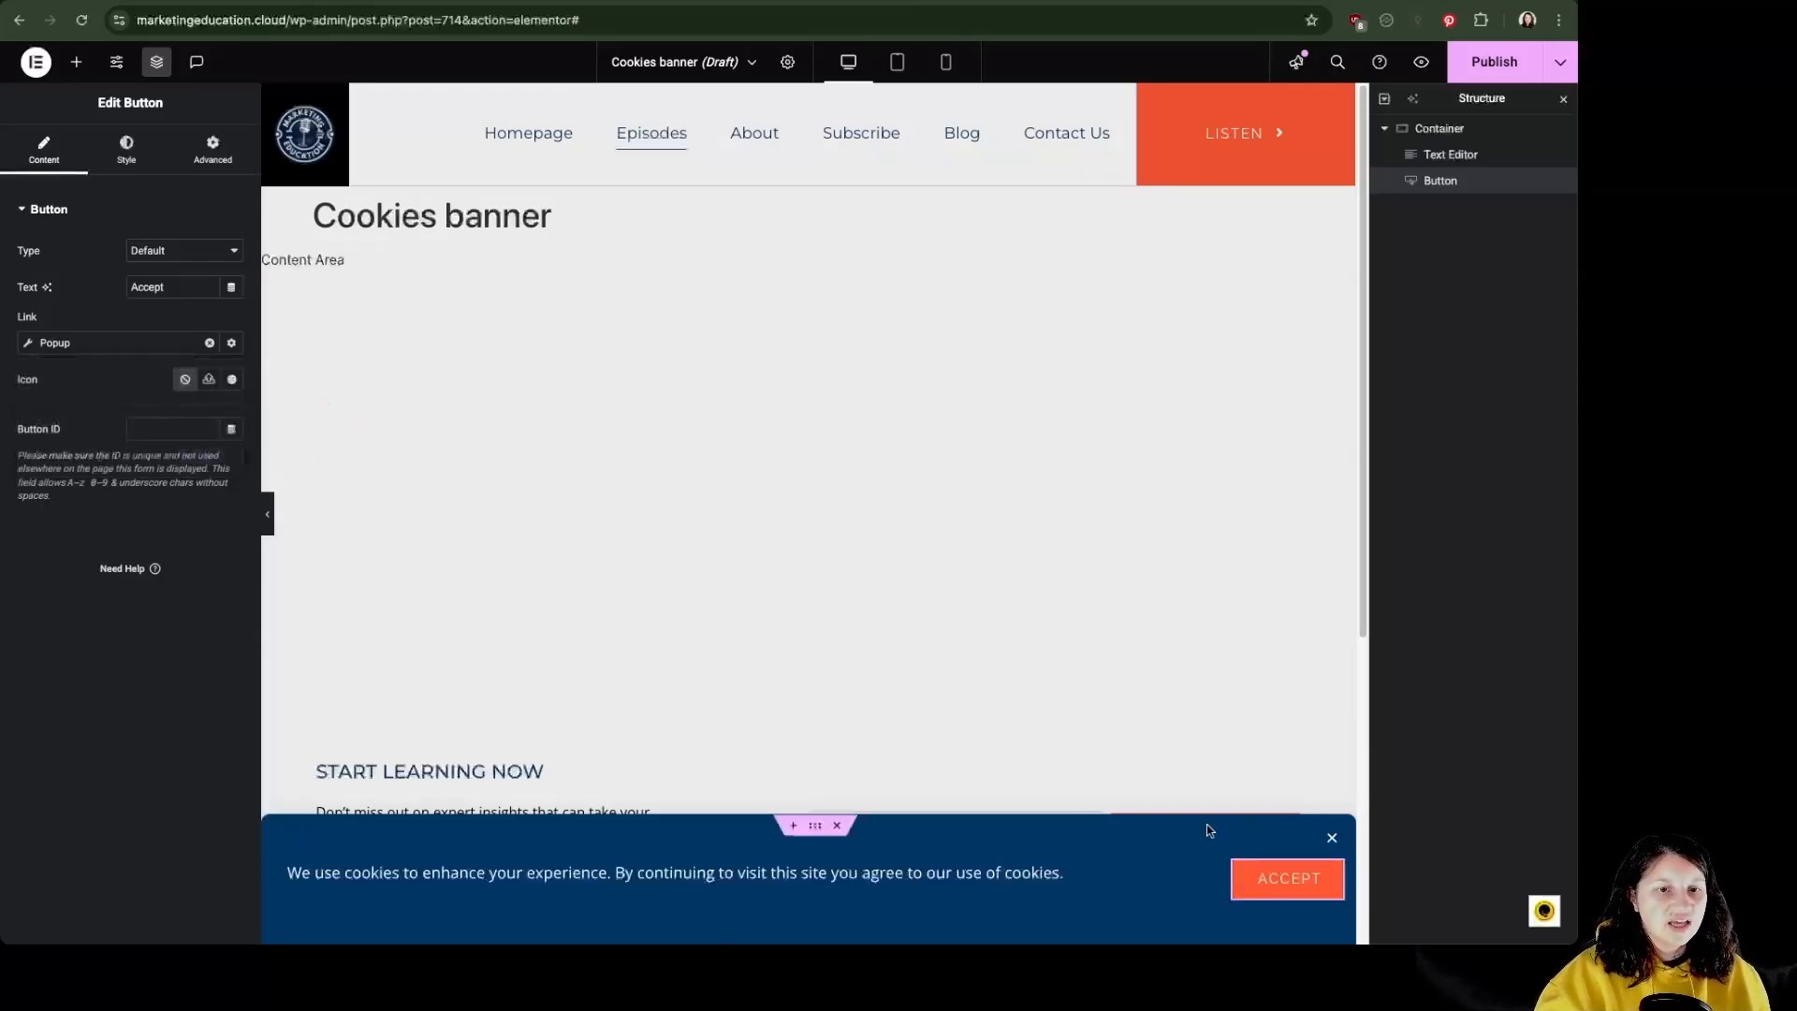
# - Preview the banner at full width without the editing panels, restore them and open the Popup Settings
pyautogui.click(270, 517)
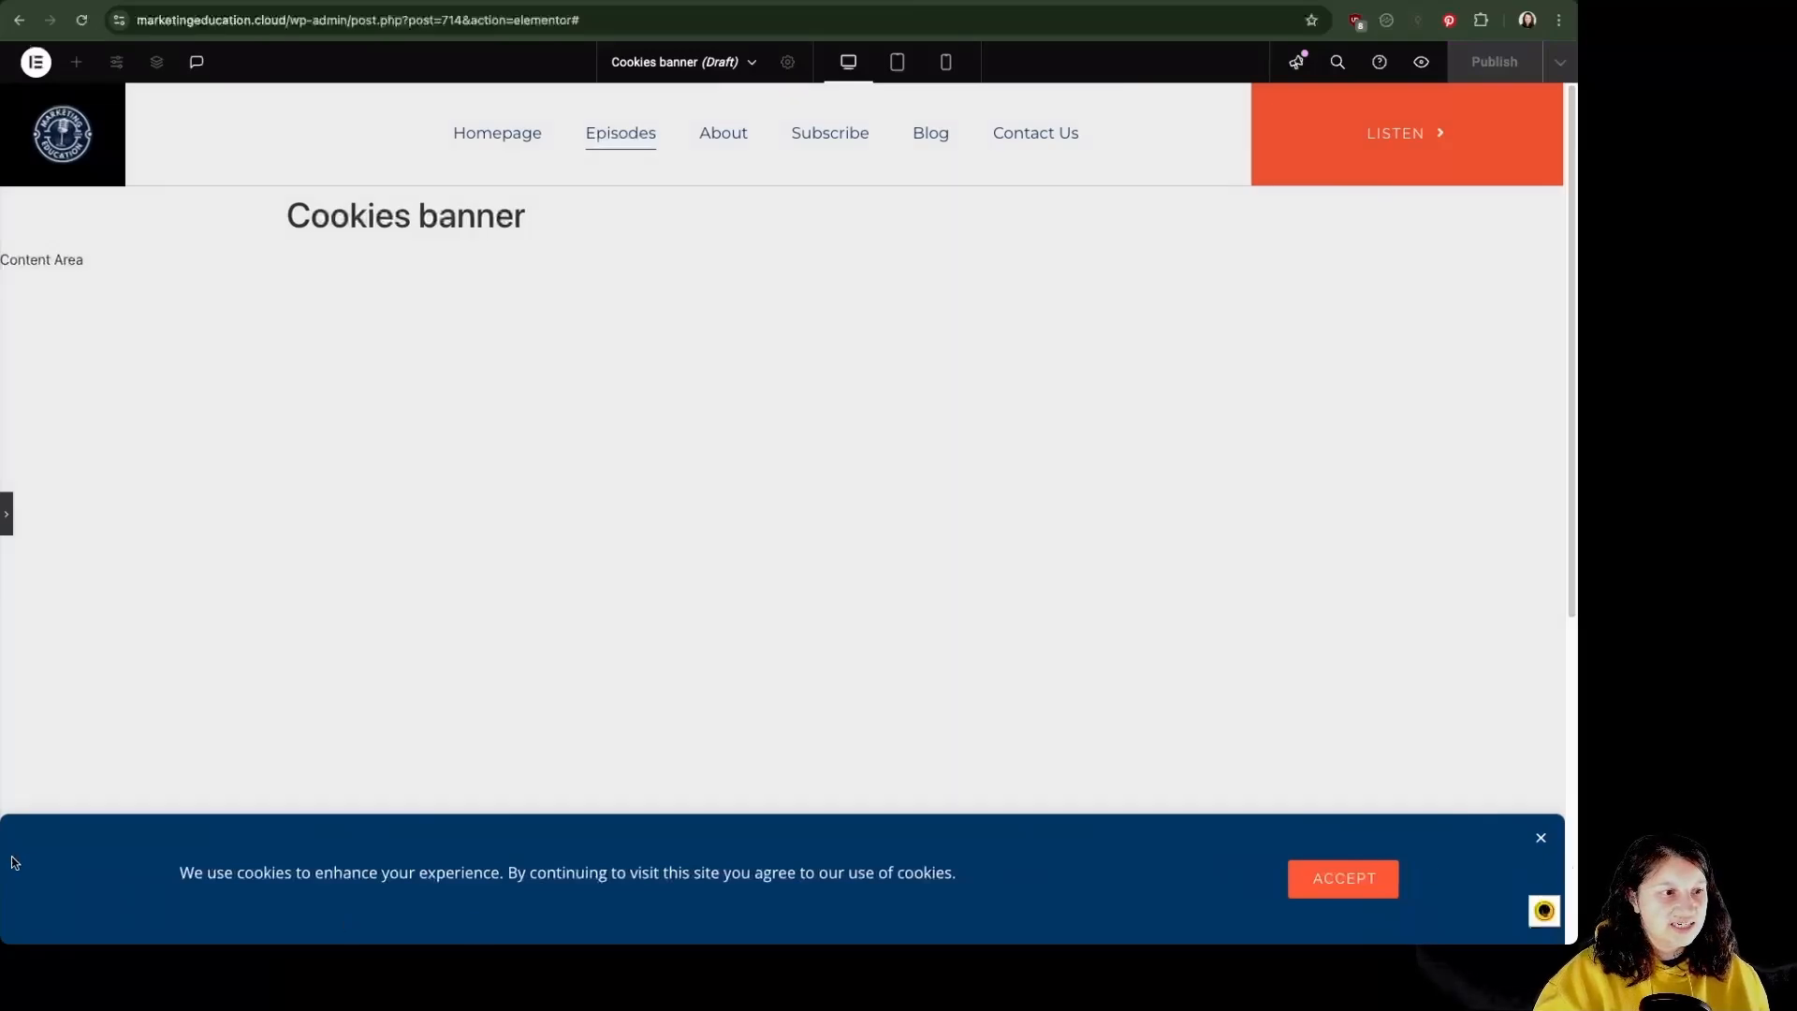
pyautogui.click(9, 513)
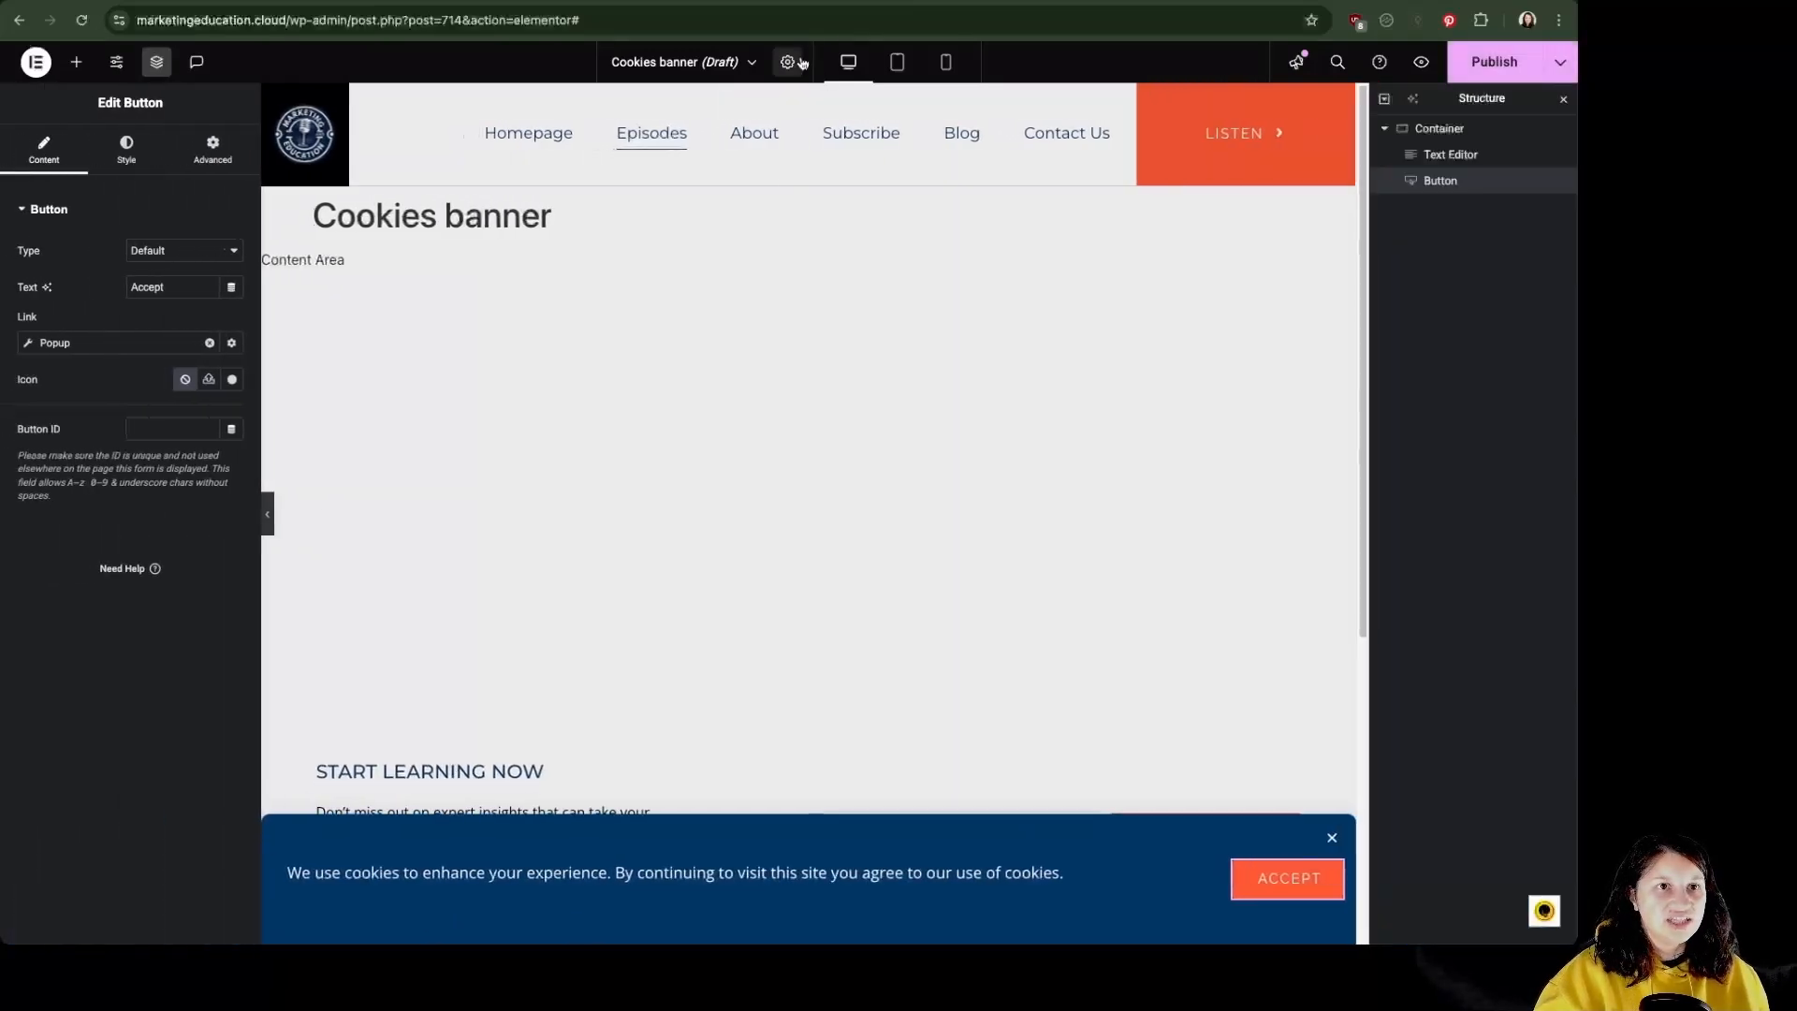
pyautogui.click(788, 63)
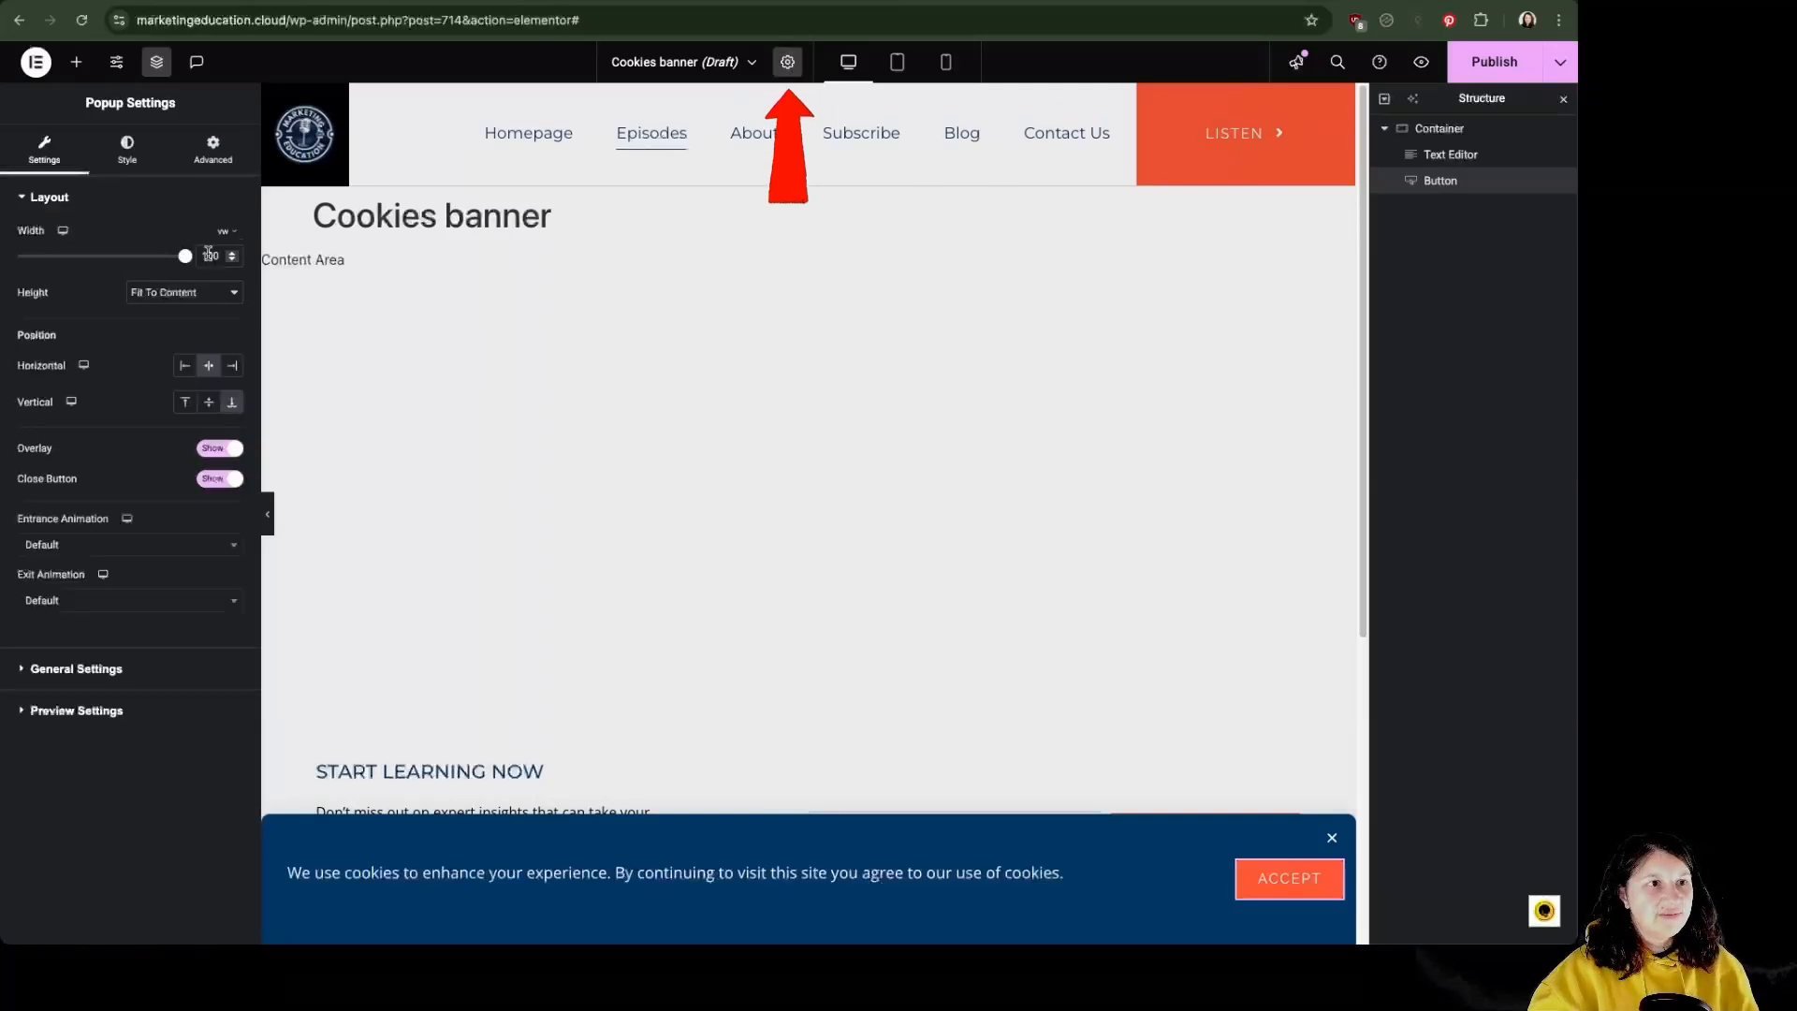
# - Set the popup width to 90 vw and preview the banner without the editing panels before restoring them
pyautogui.moveTo(185, 257); pyautogui.dragTo(169, 257)
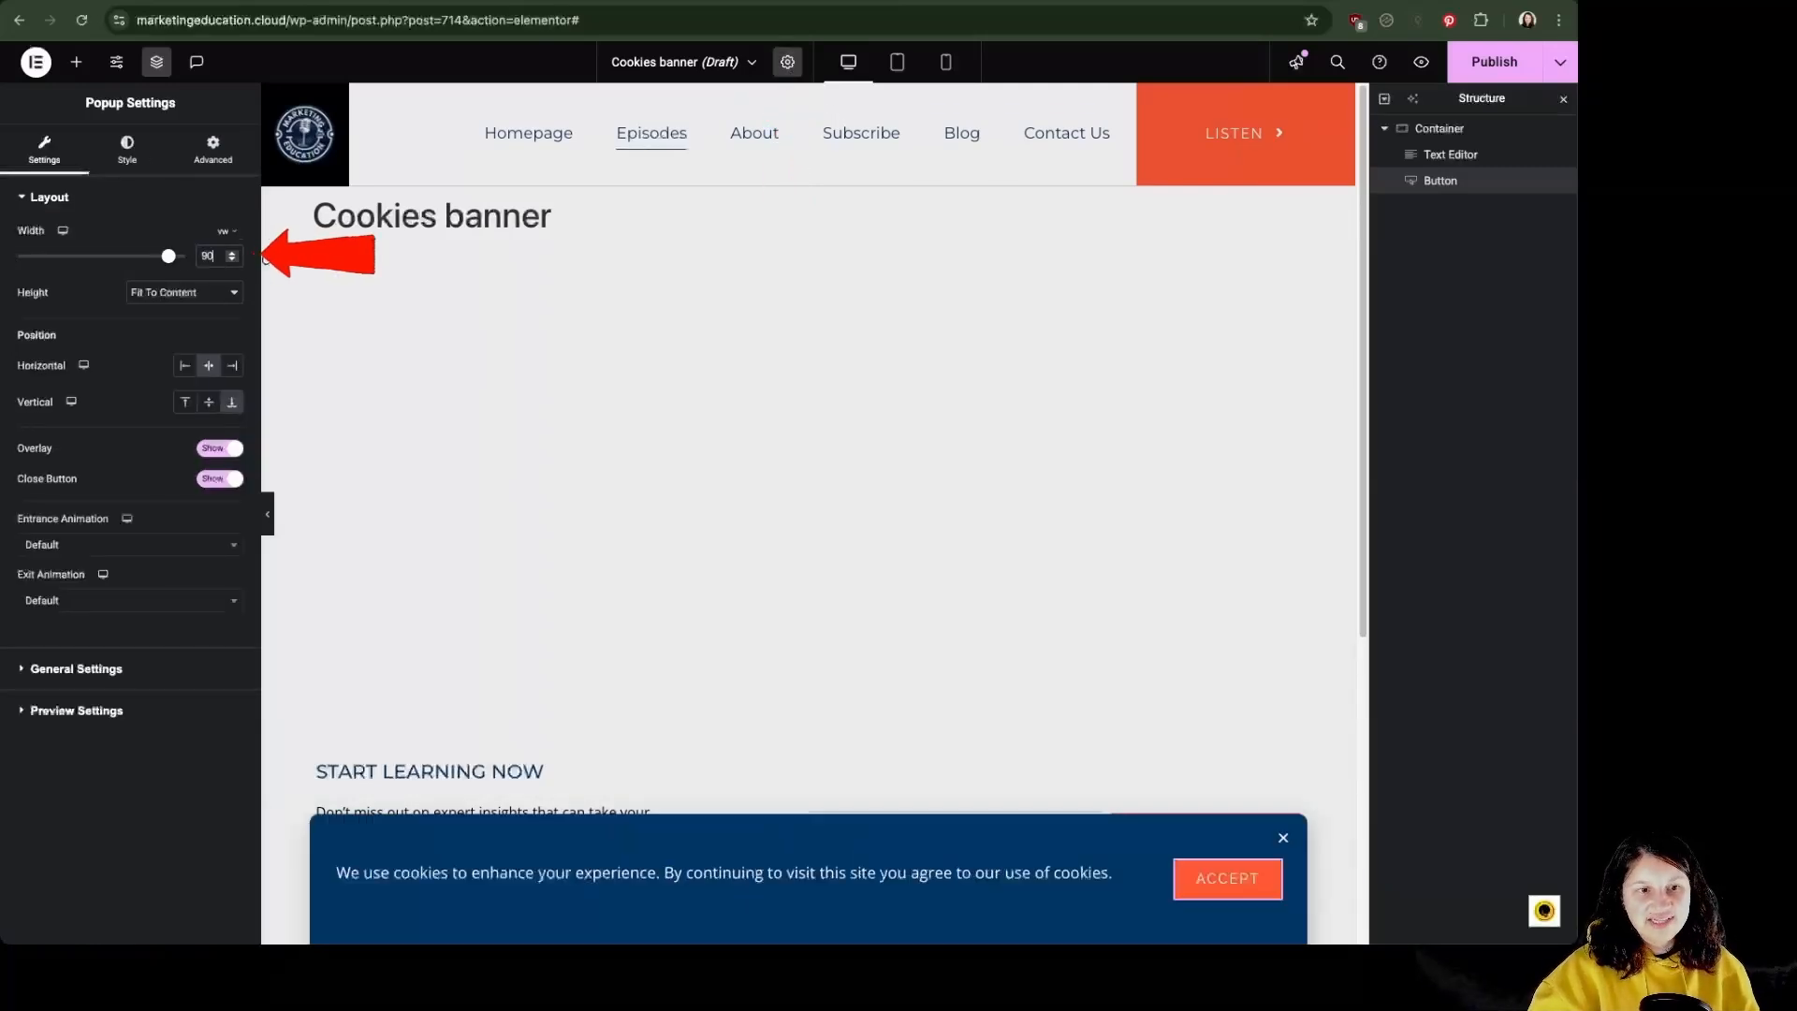
pyautogui.click(268, 513)
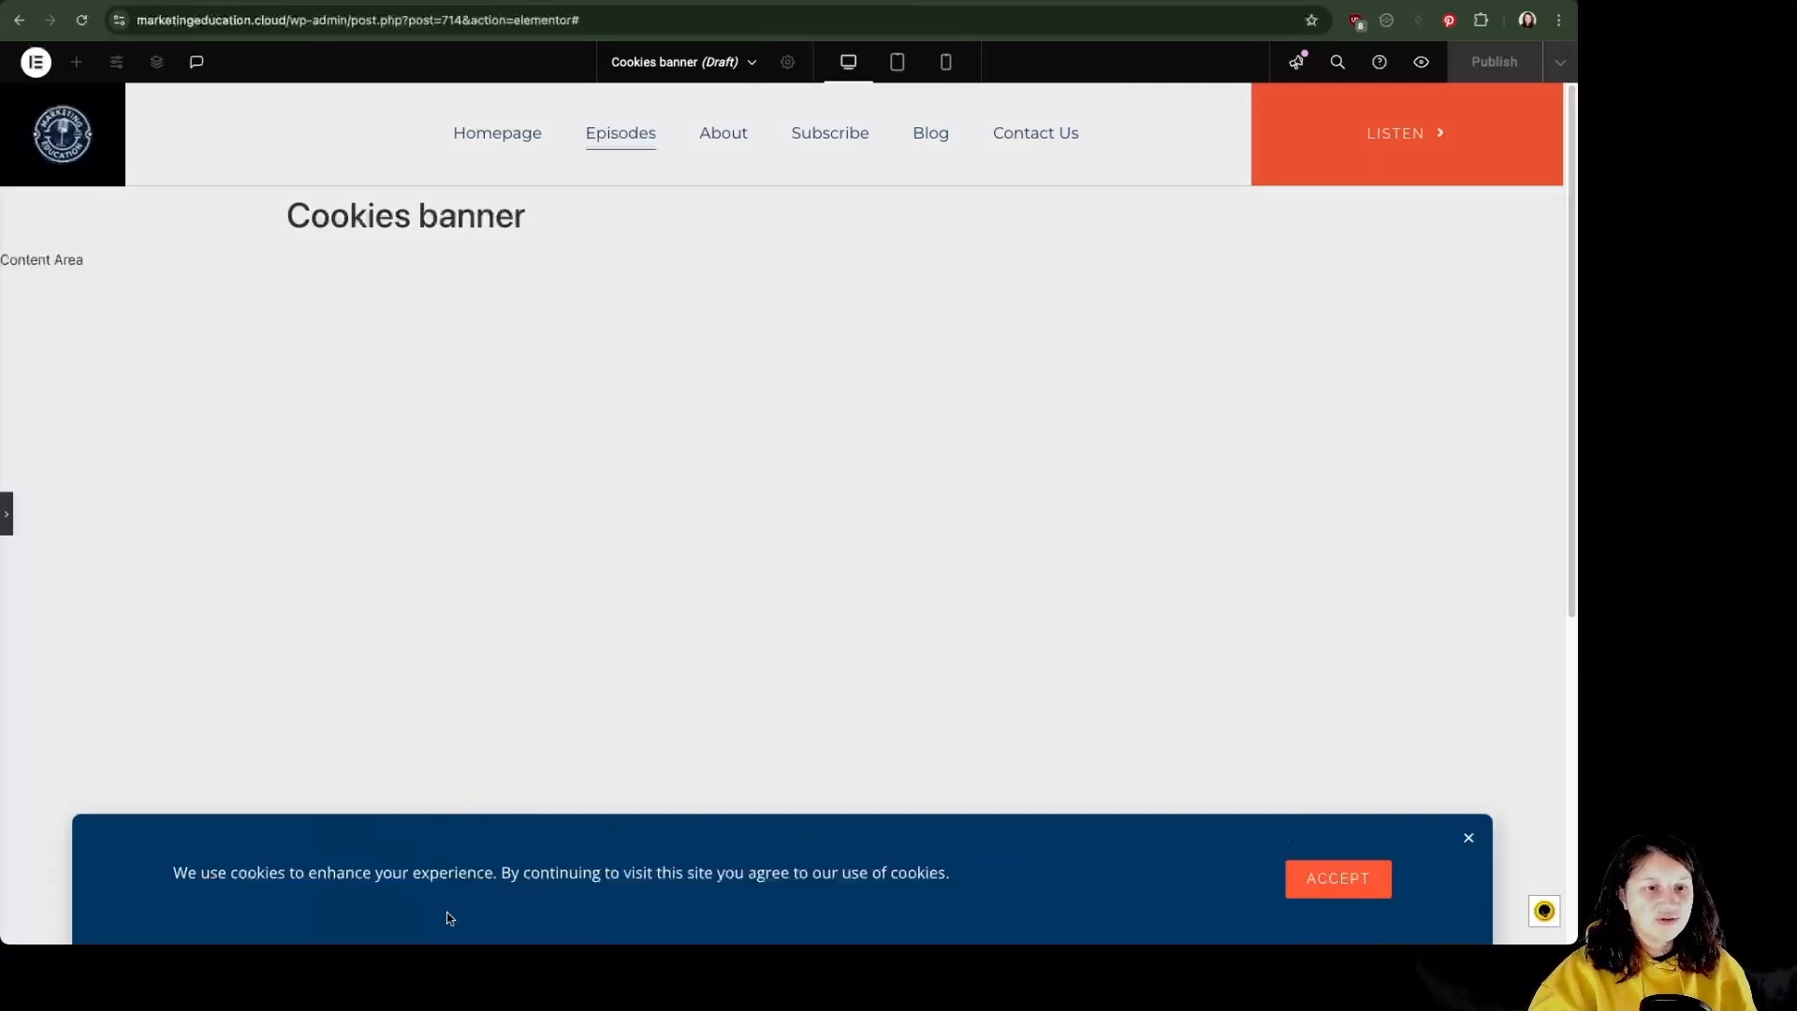
pyautogui.click(4, 513)
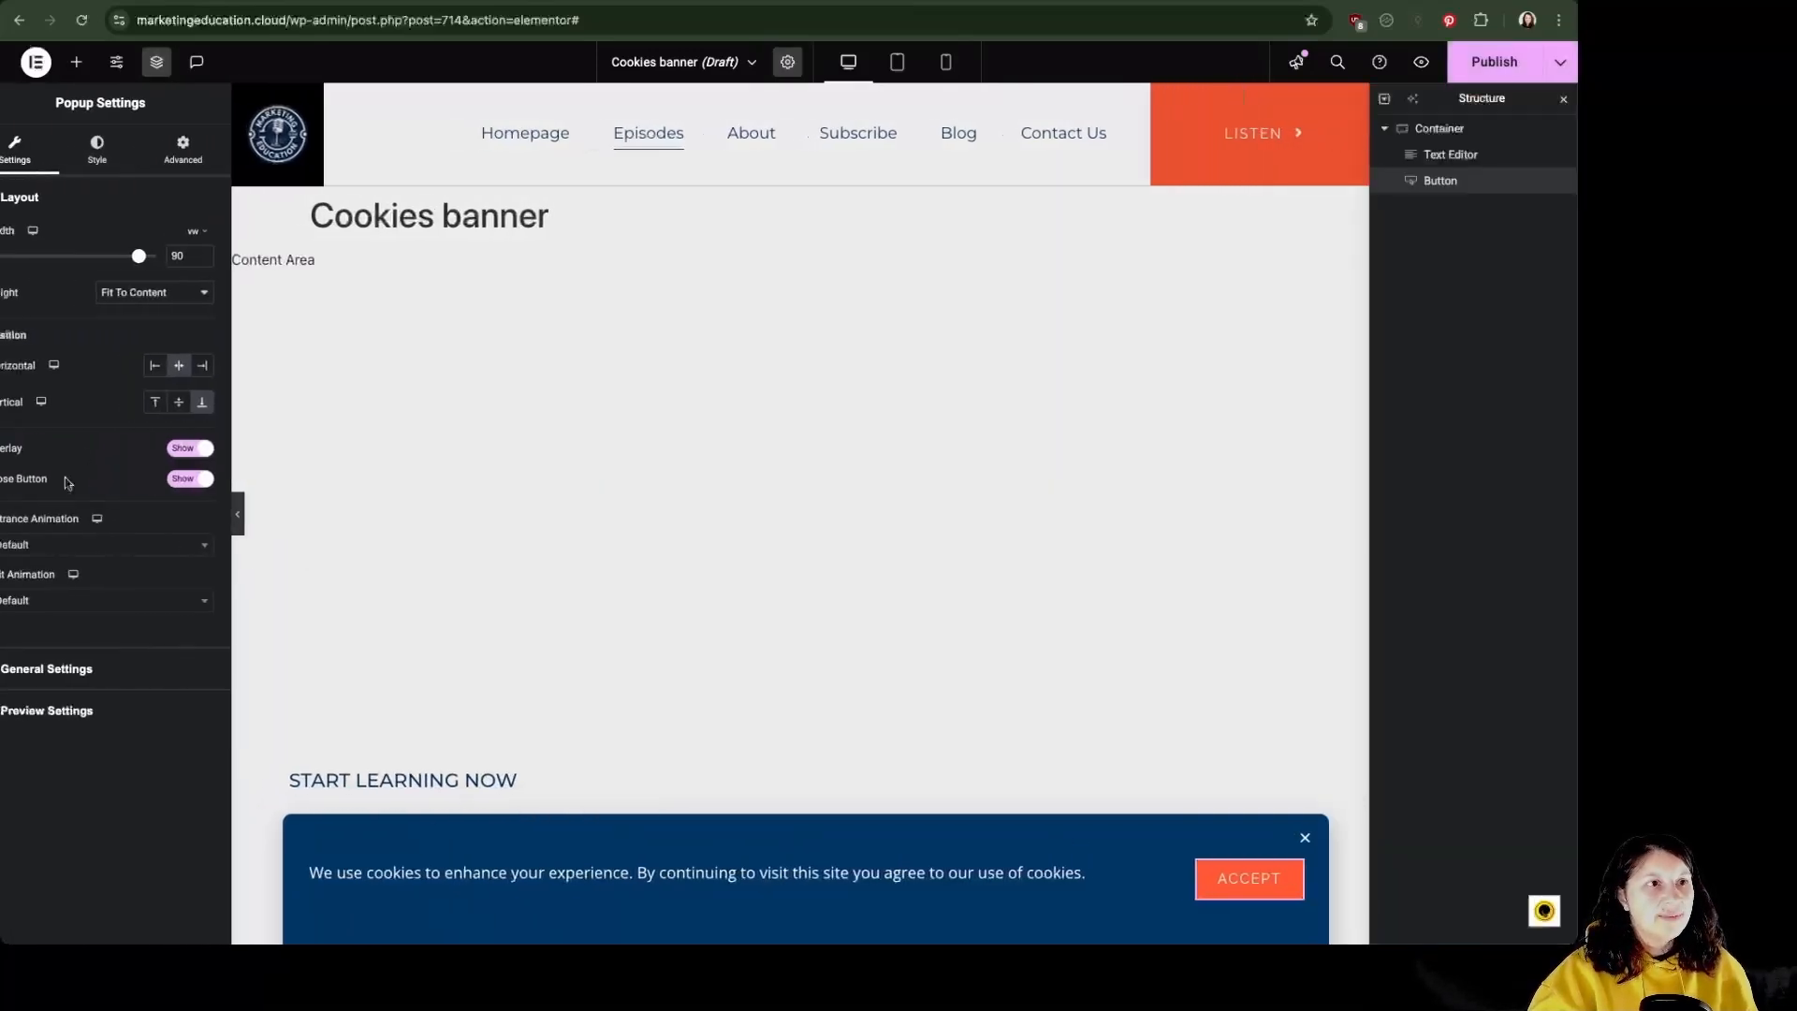
# - Add a nested container before the cookie notice in the banner and move the notice text into it
pyautogui.click(77, 63)
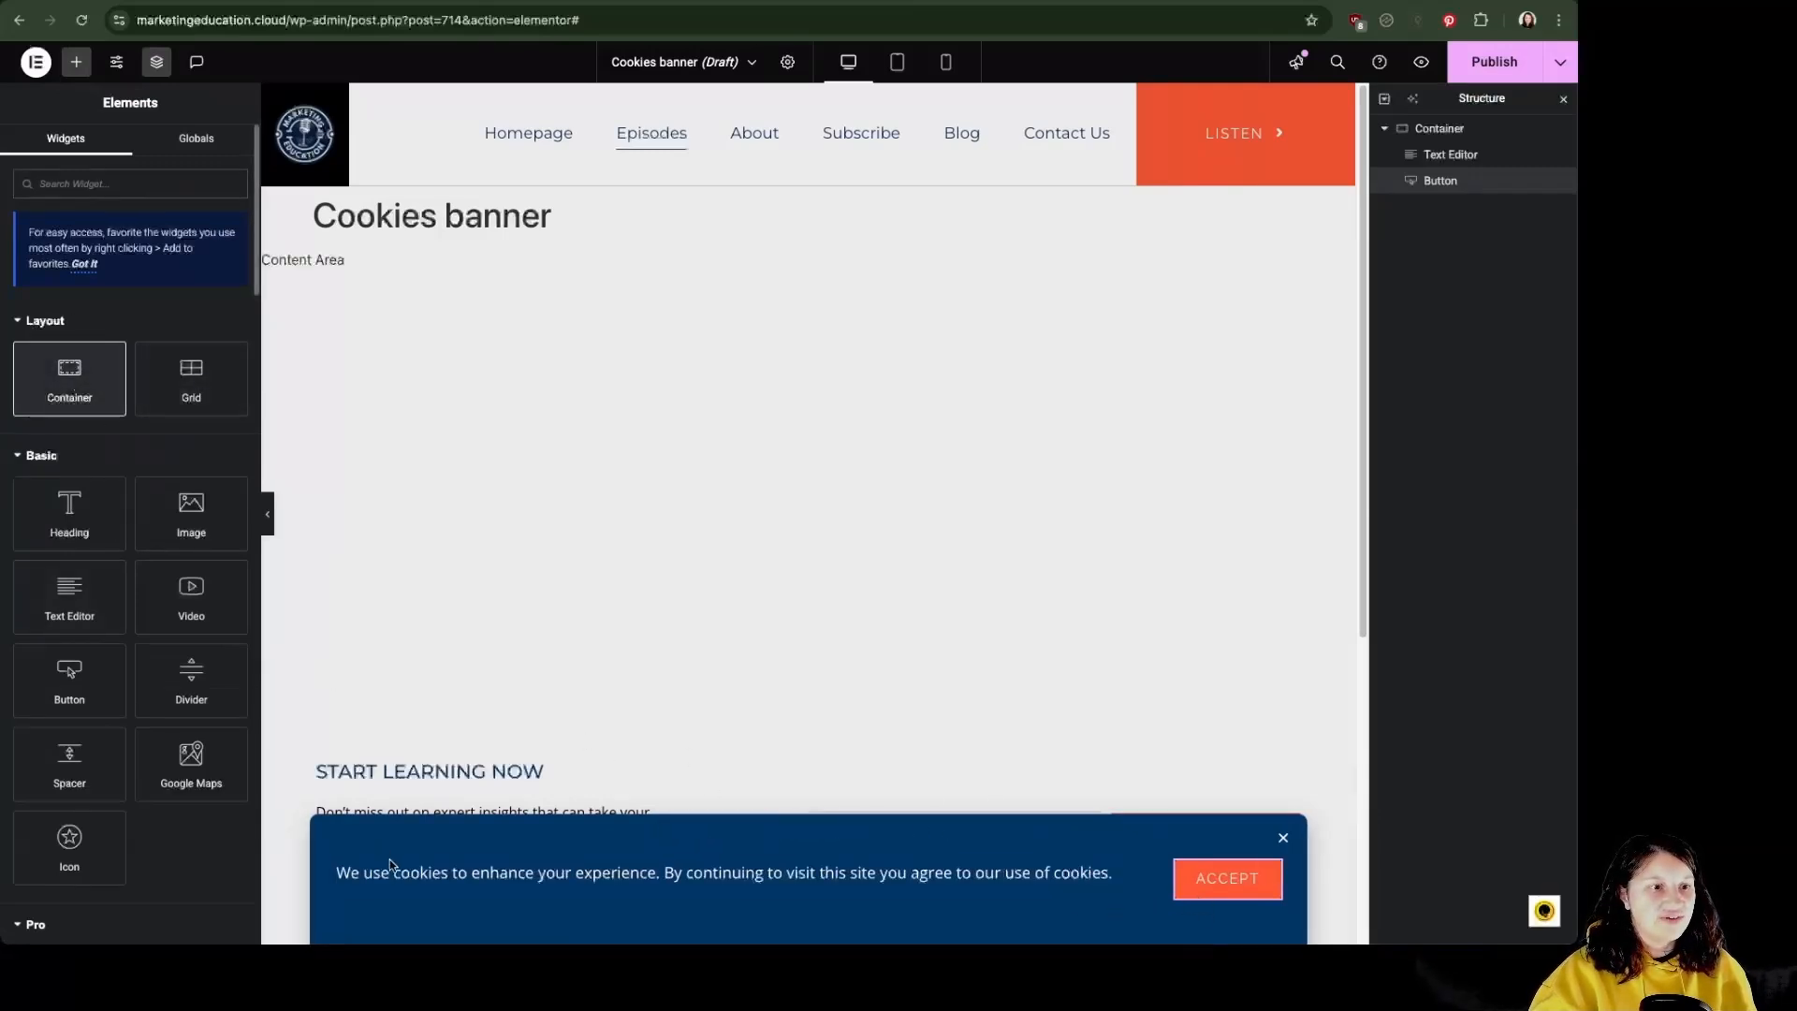
pyautogui.moveTo(391, 865); pyautogui.dragTo(389, 874)
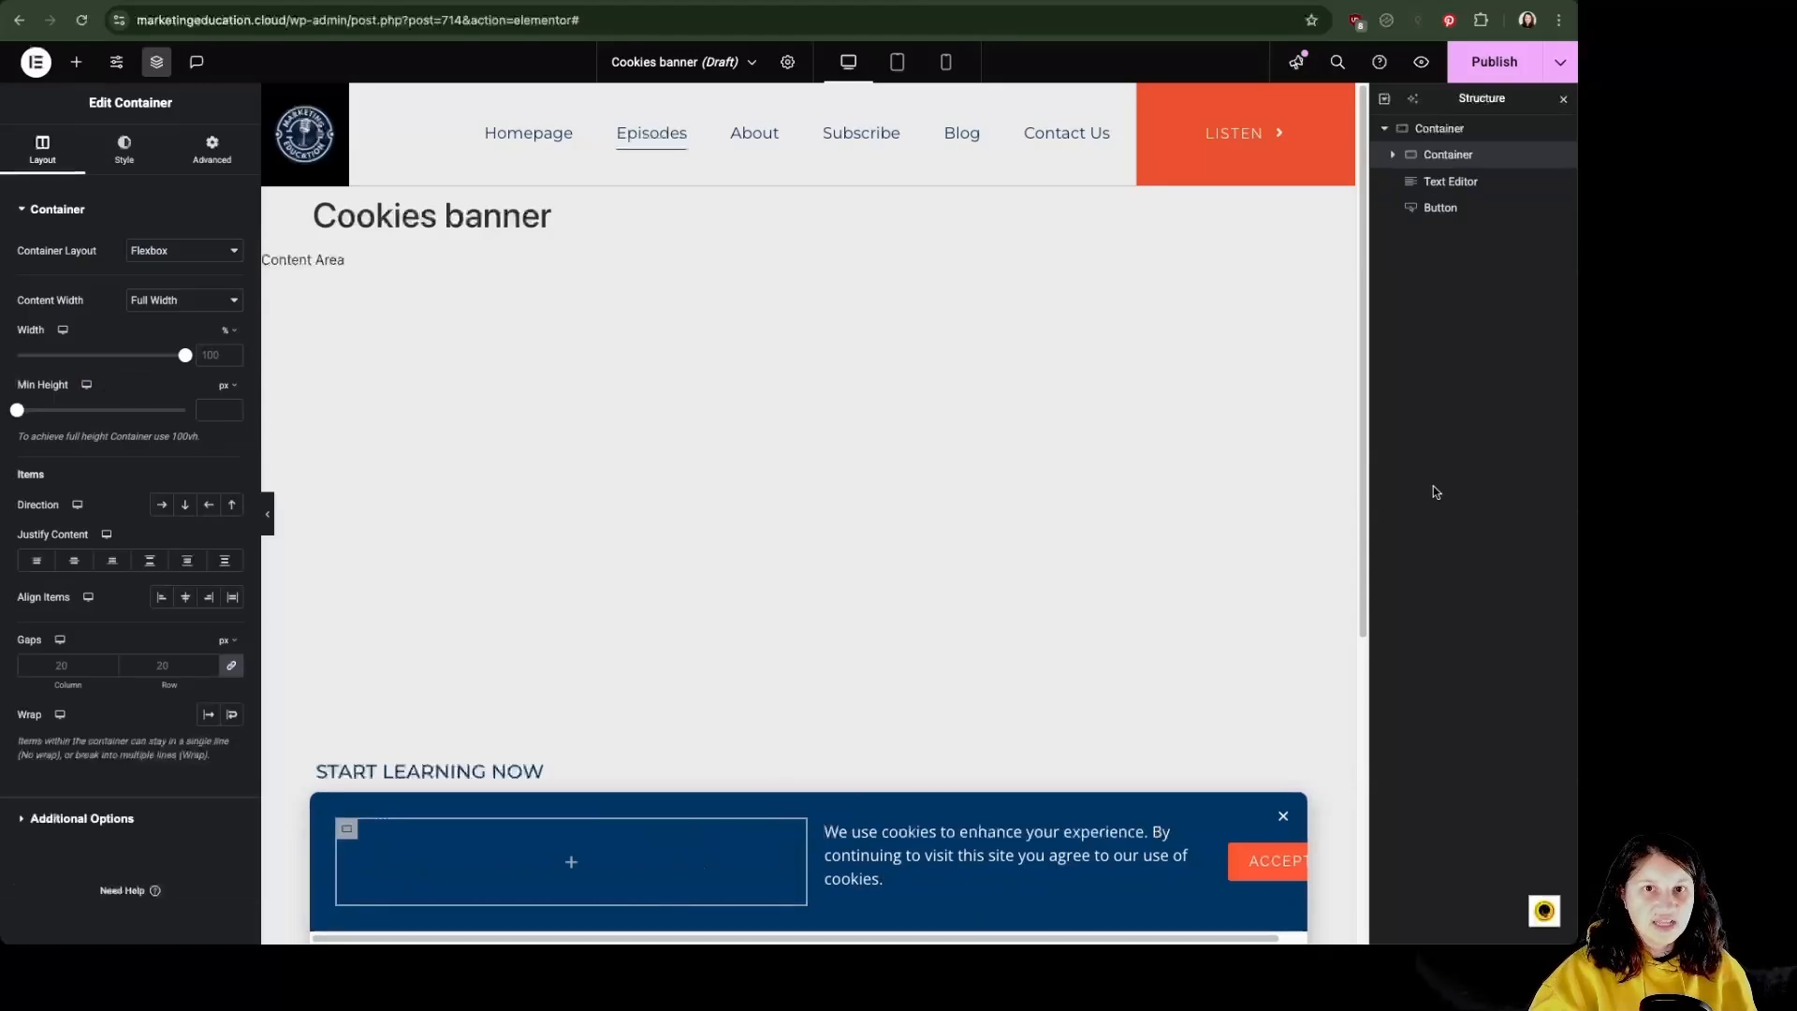
pyautogui.click(1198, 833)
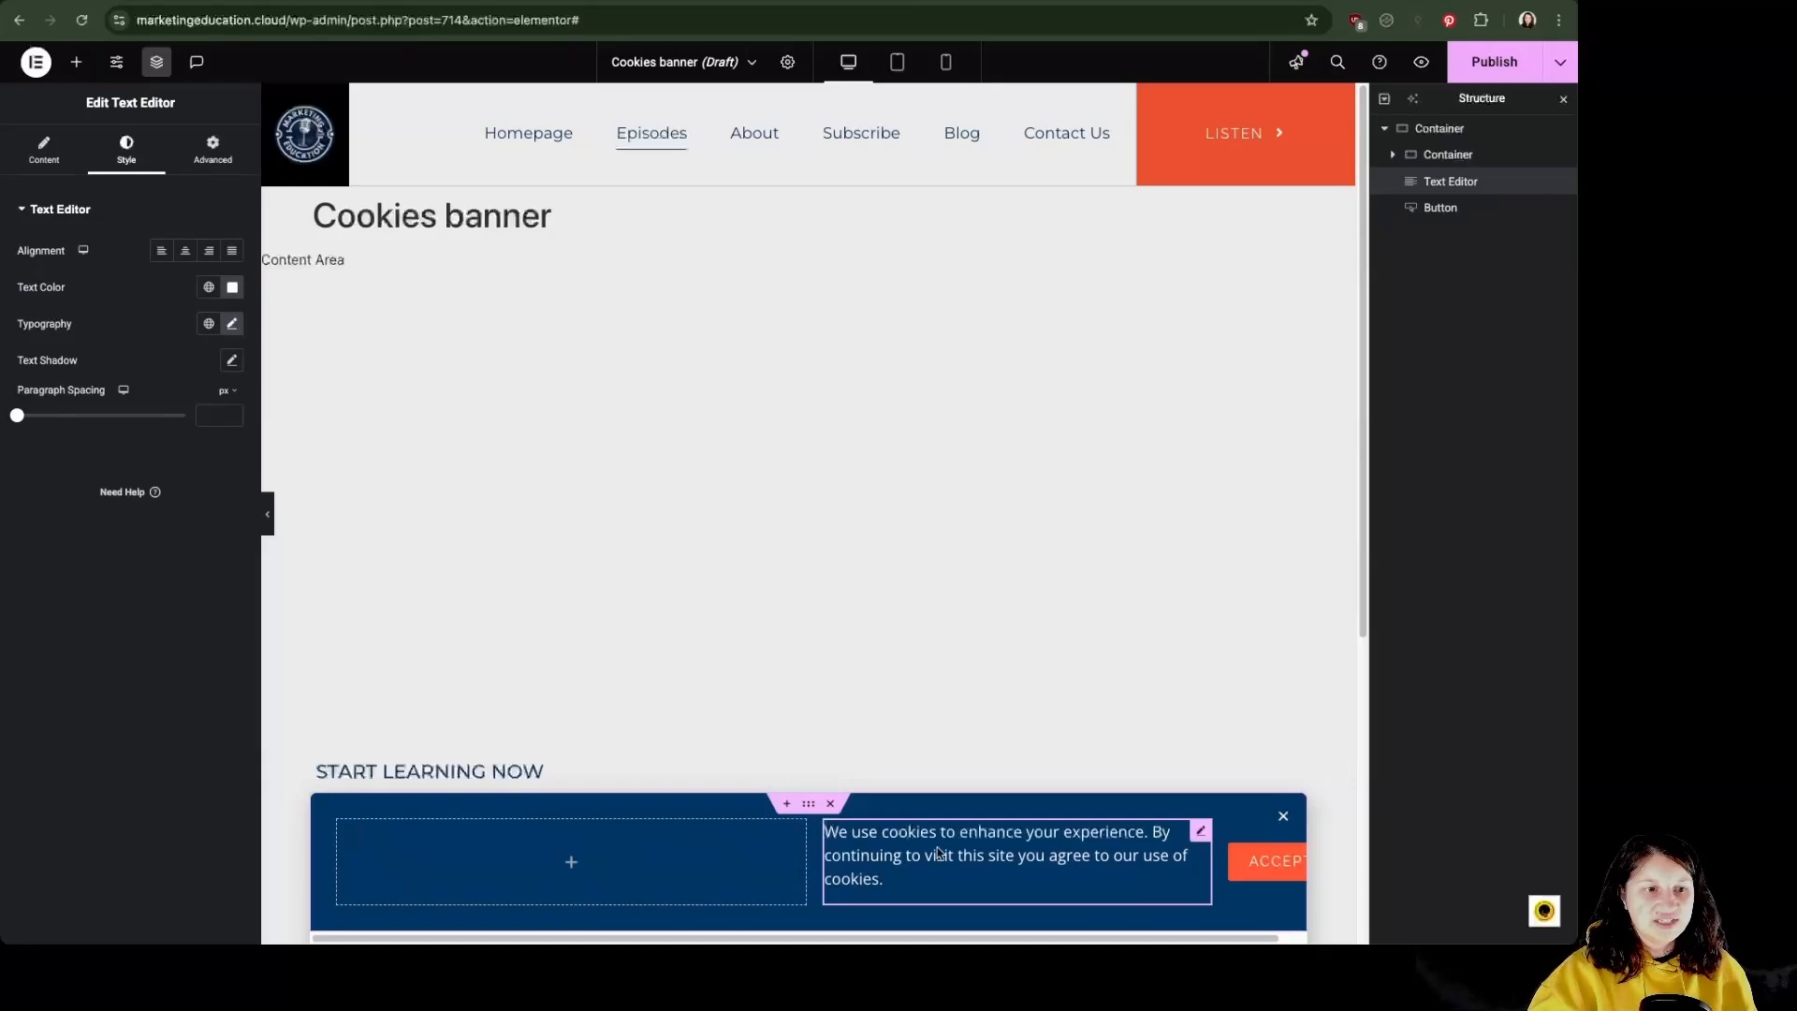
pyautogui.moveTo(1205, 844); pyautogui.dragTo(639, 845)
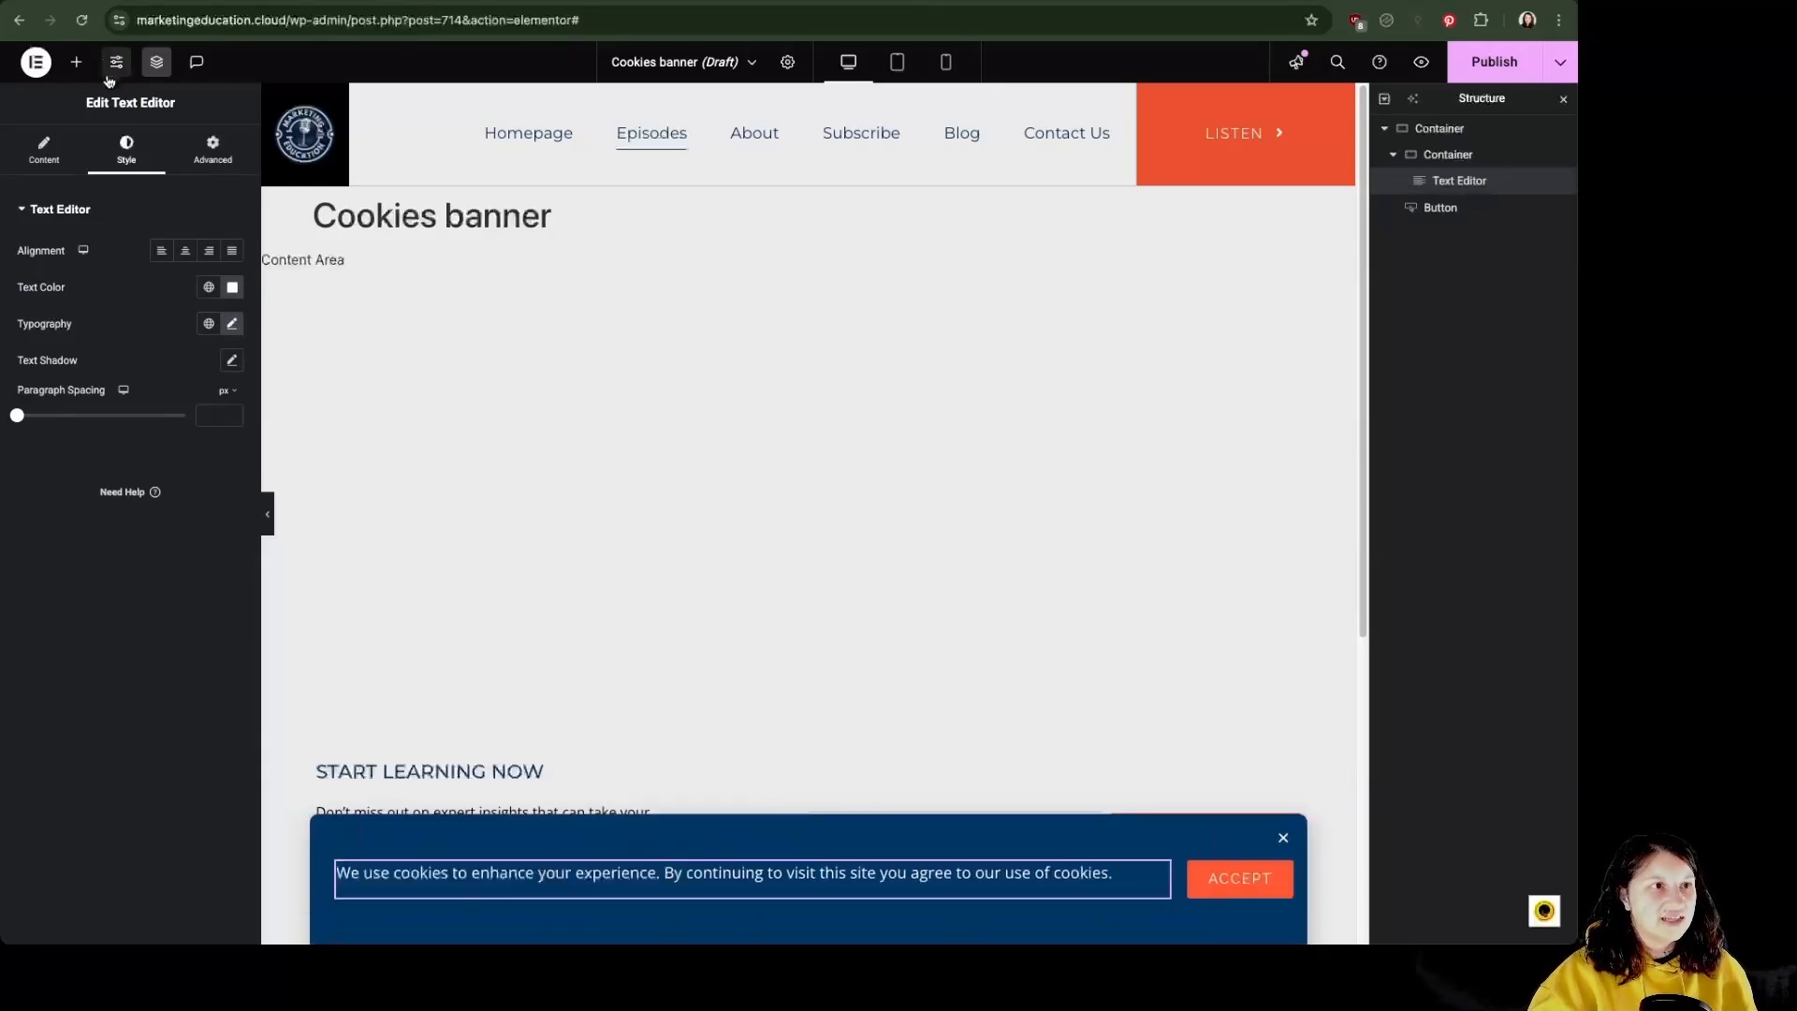
# - Add a second nested container, place it after the notice text's container and move the Accept button into it
pyautogui.click(76, 62)
pyautogui.moveTo(75, 398); pyautogui.dragTo(1166, 885)
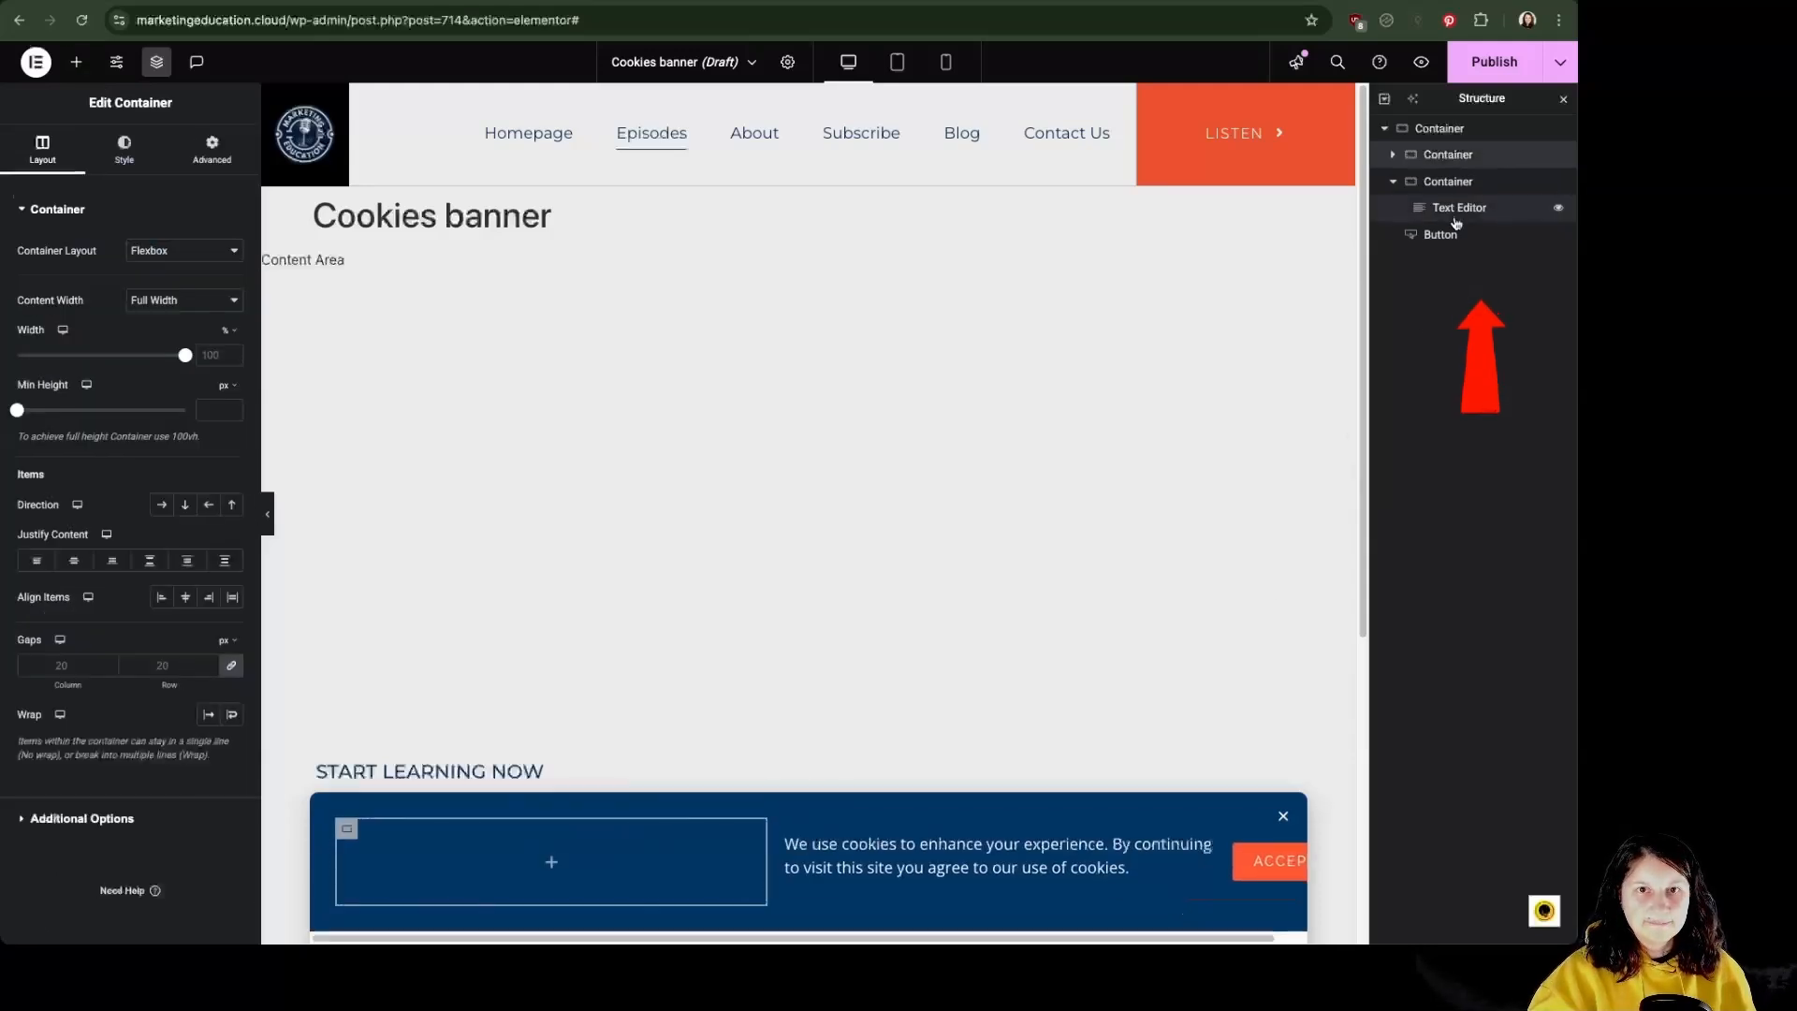
pyautogui.click(1395, 185)
pyautogui.click(1393, 184)
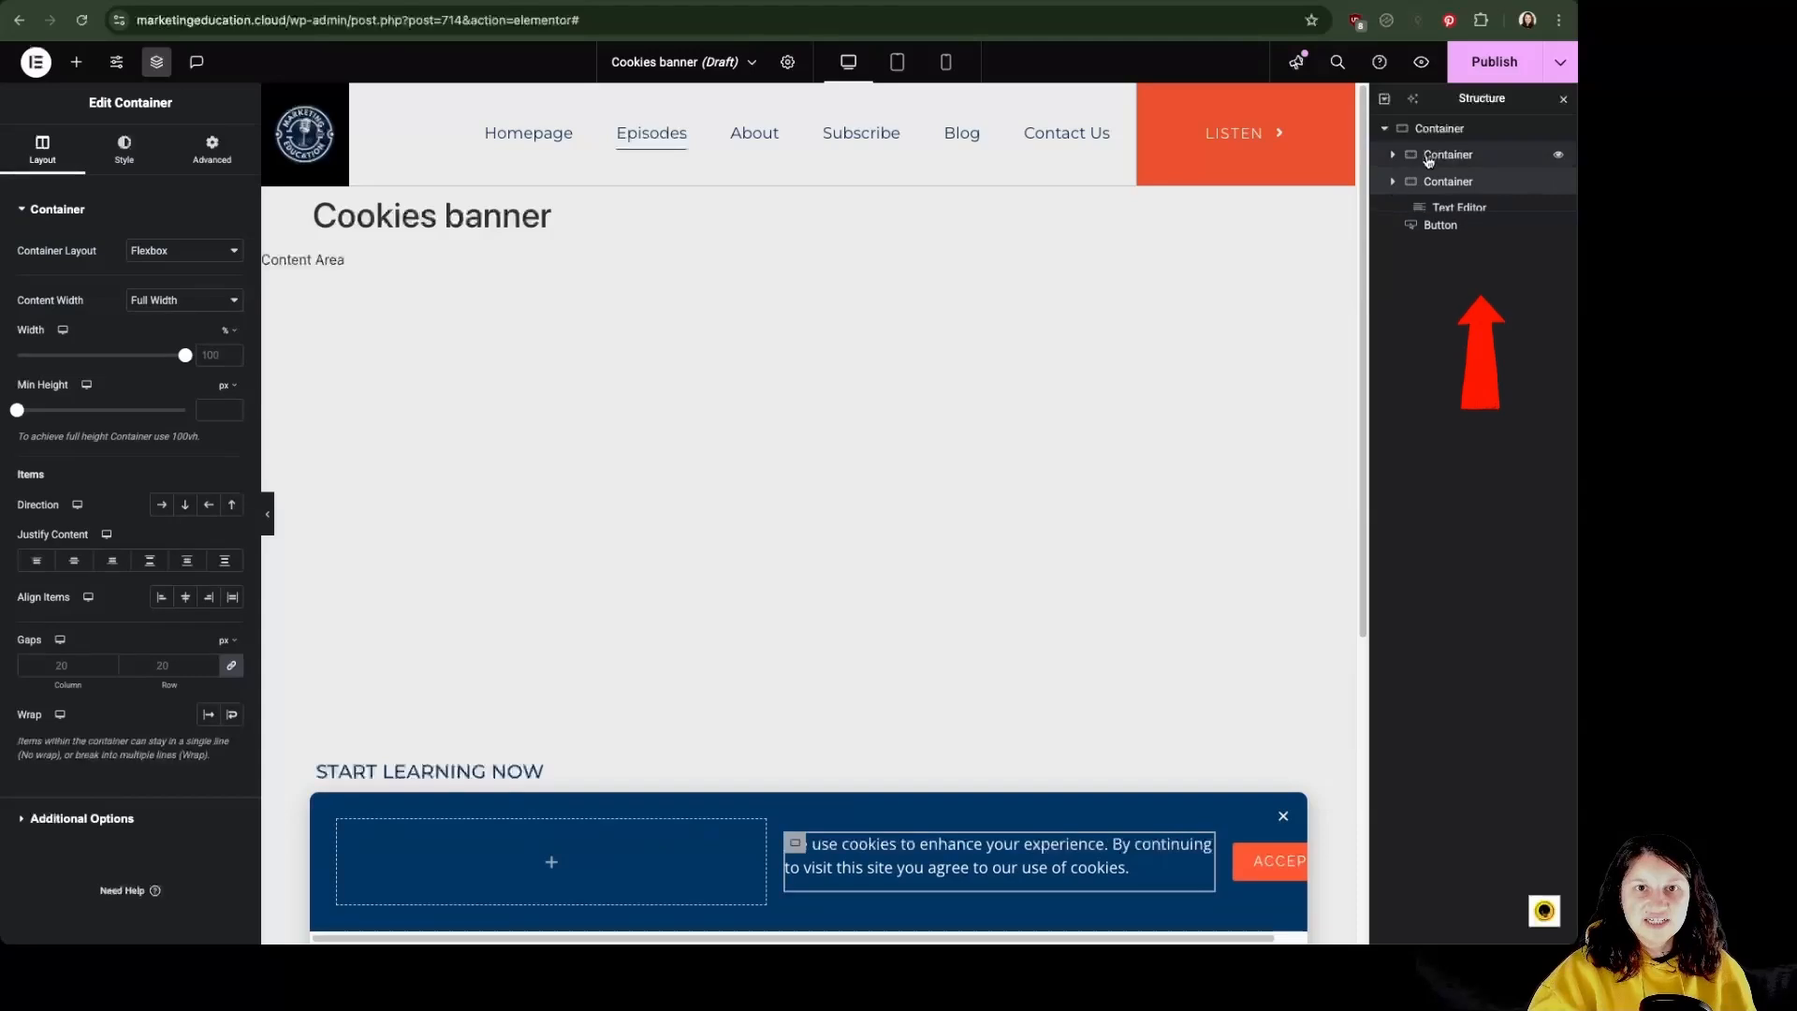
pyautogui.moveTo(1435, 158); pyautogui.dragTo(1456, 198)
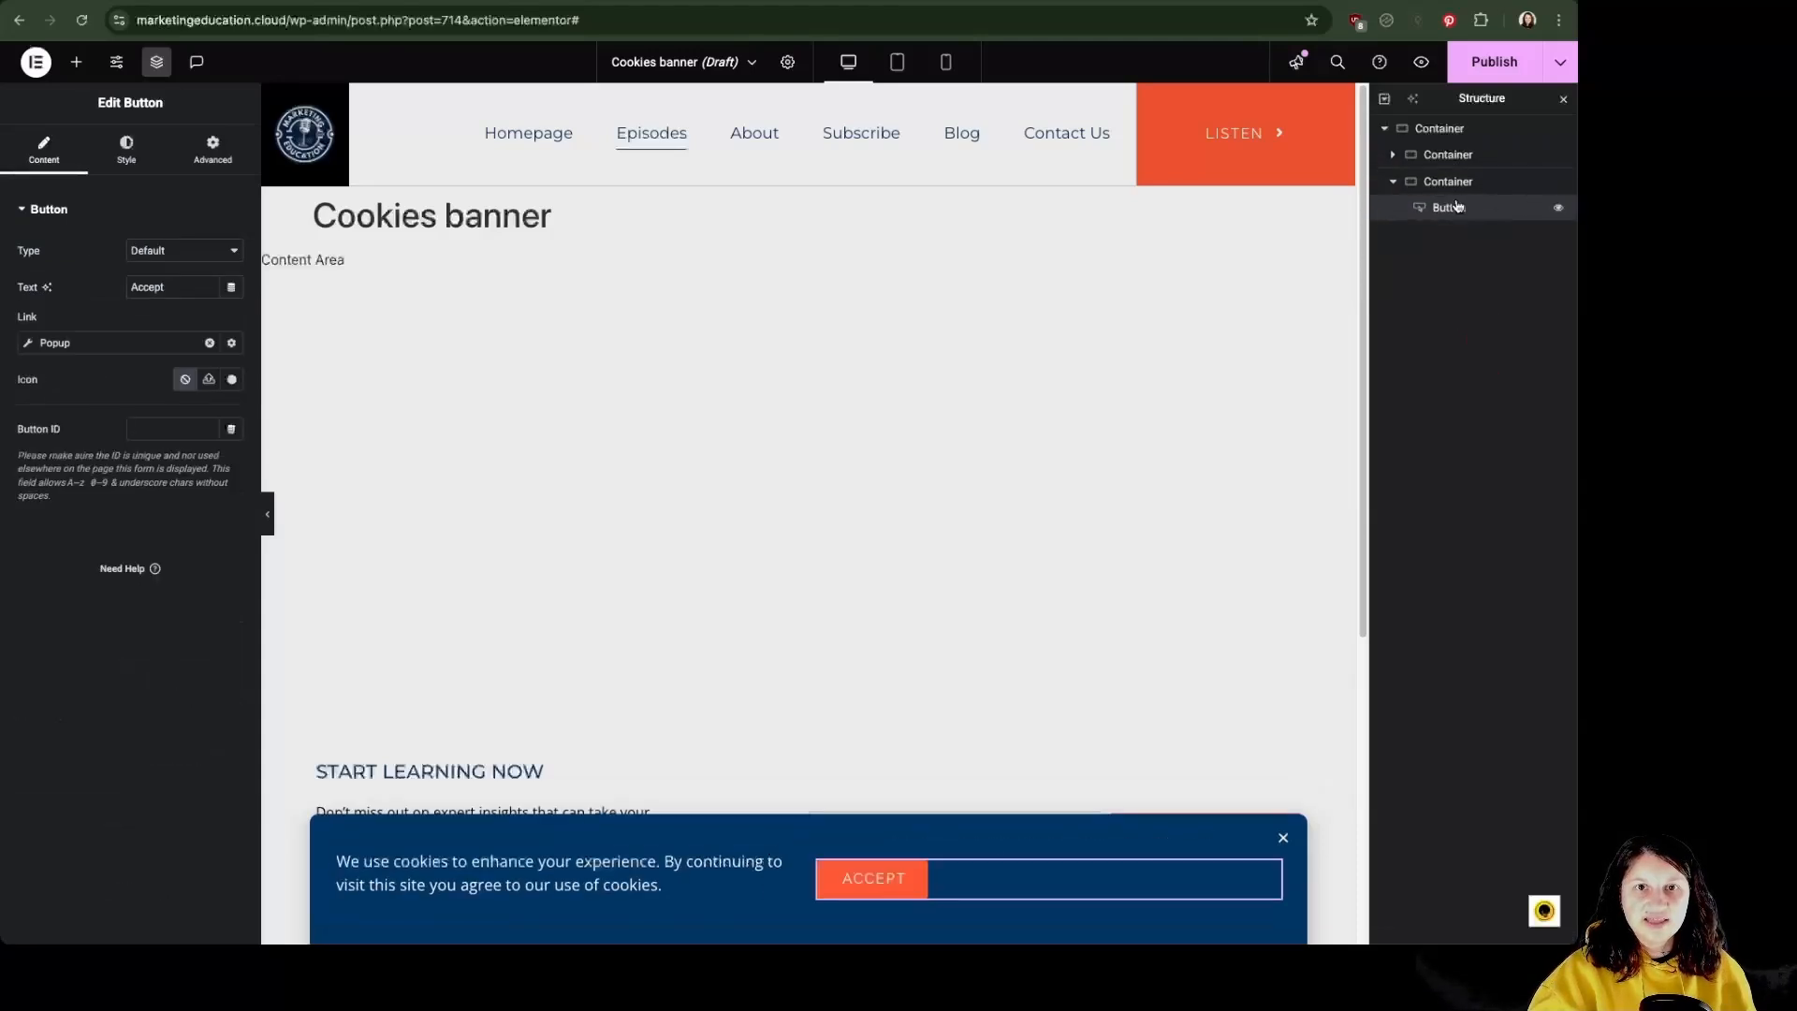
# - Set Align Items to Center for the container holding the Accept button
pyautogui.click(1393, 185)
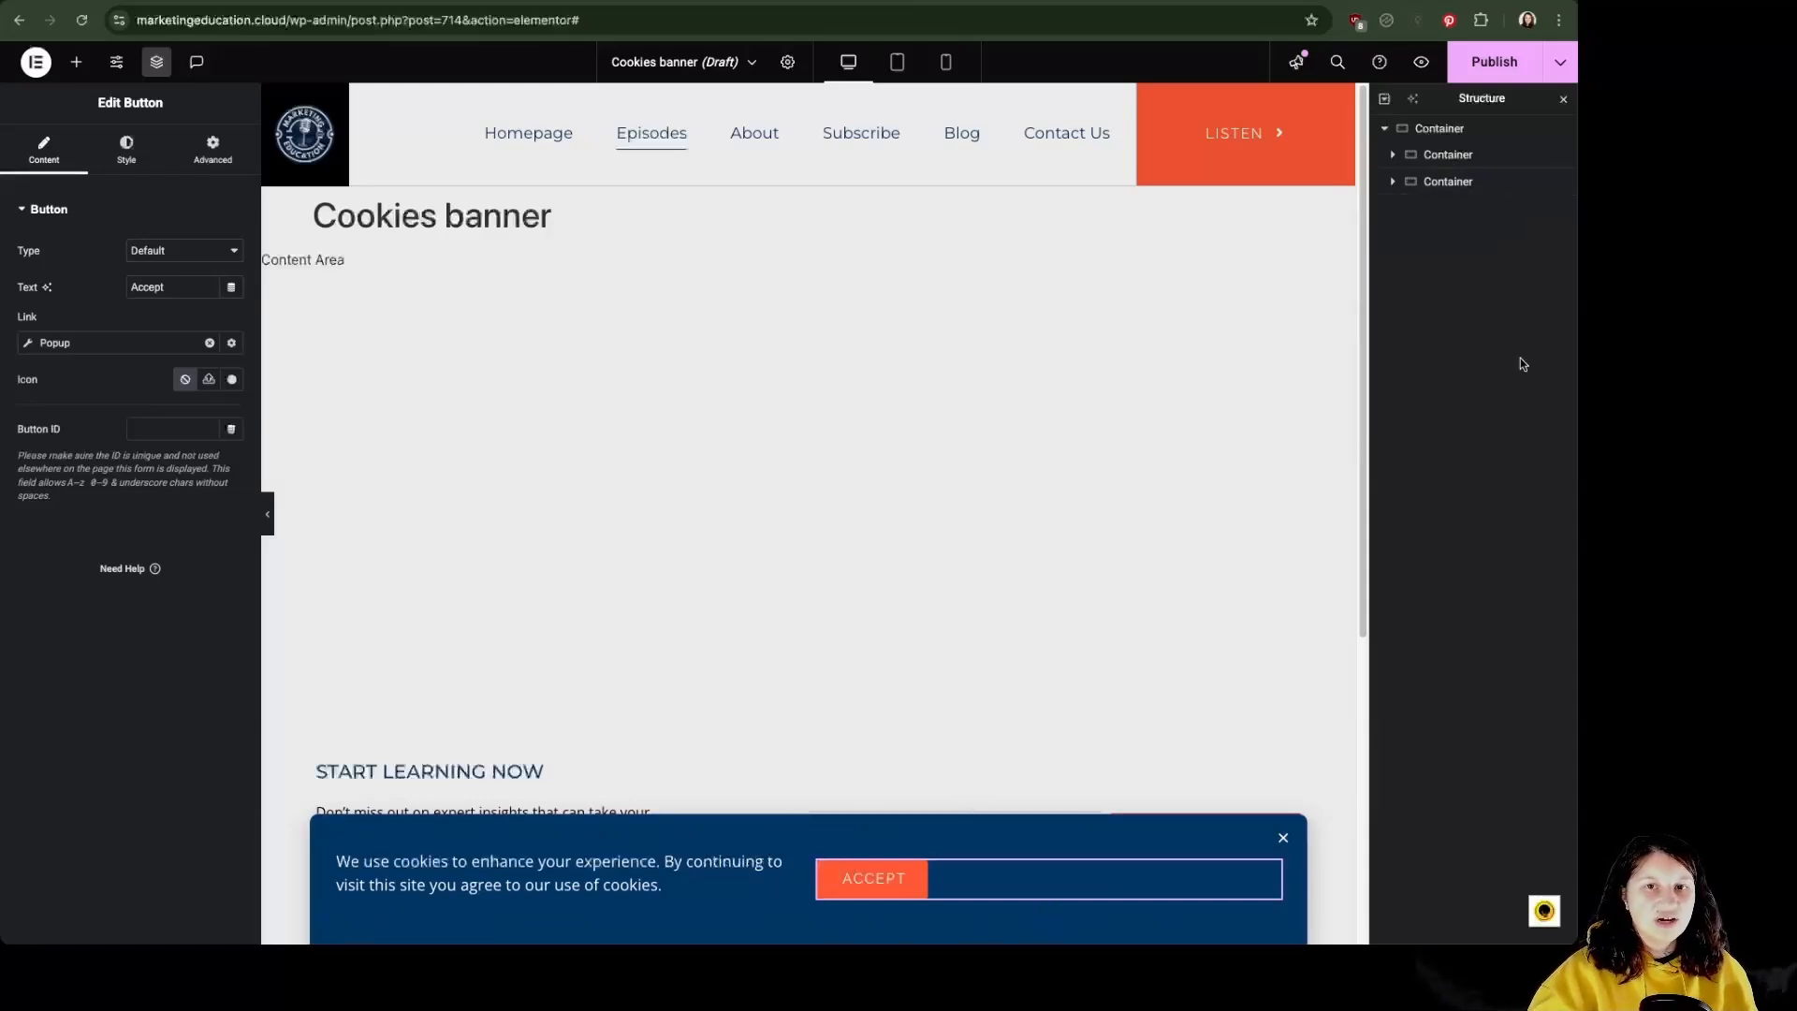
pyautogui.click(1422, 181)
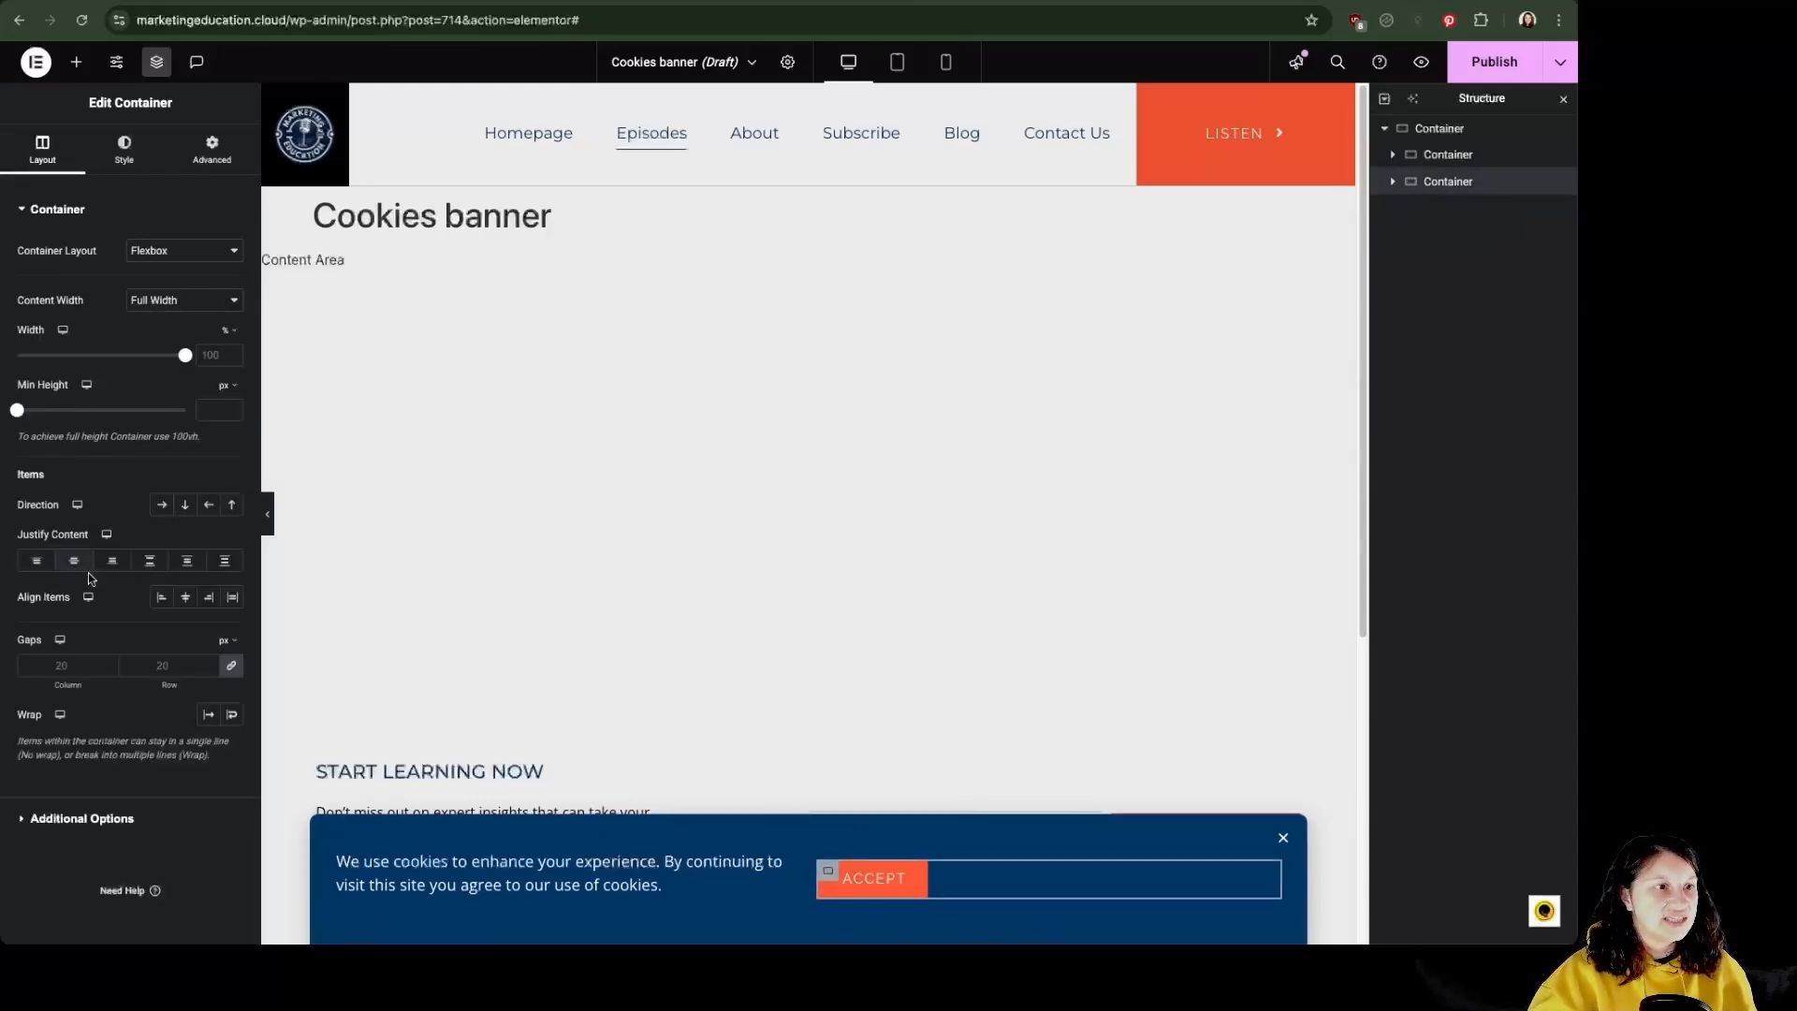
pyautogui.click(184, 602)
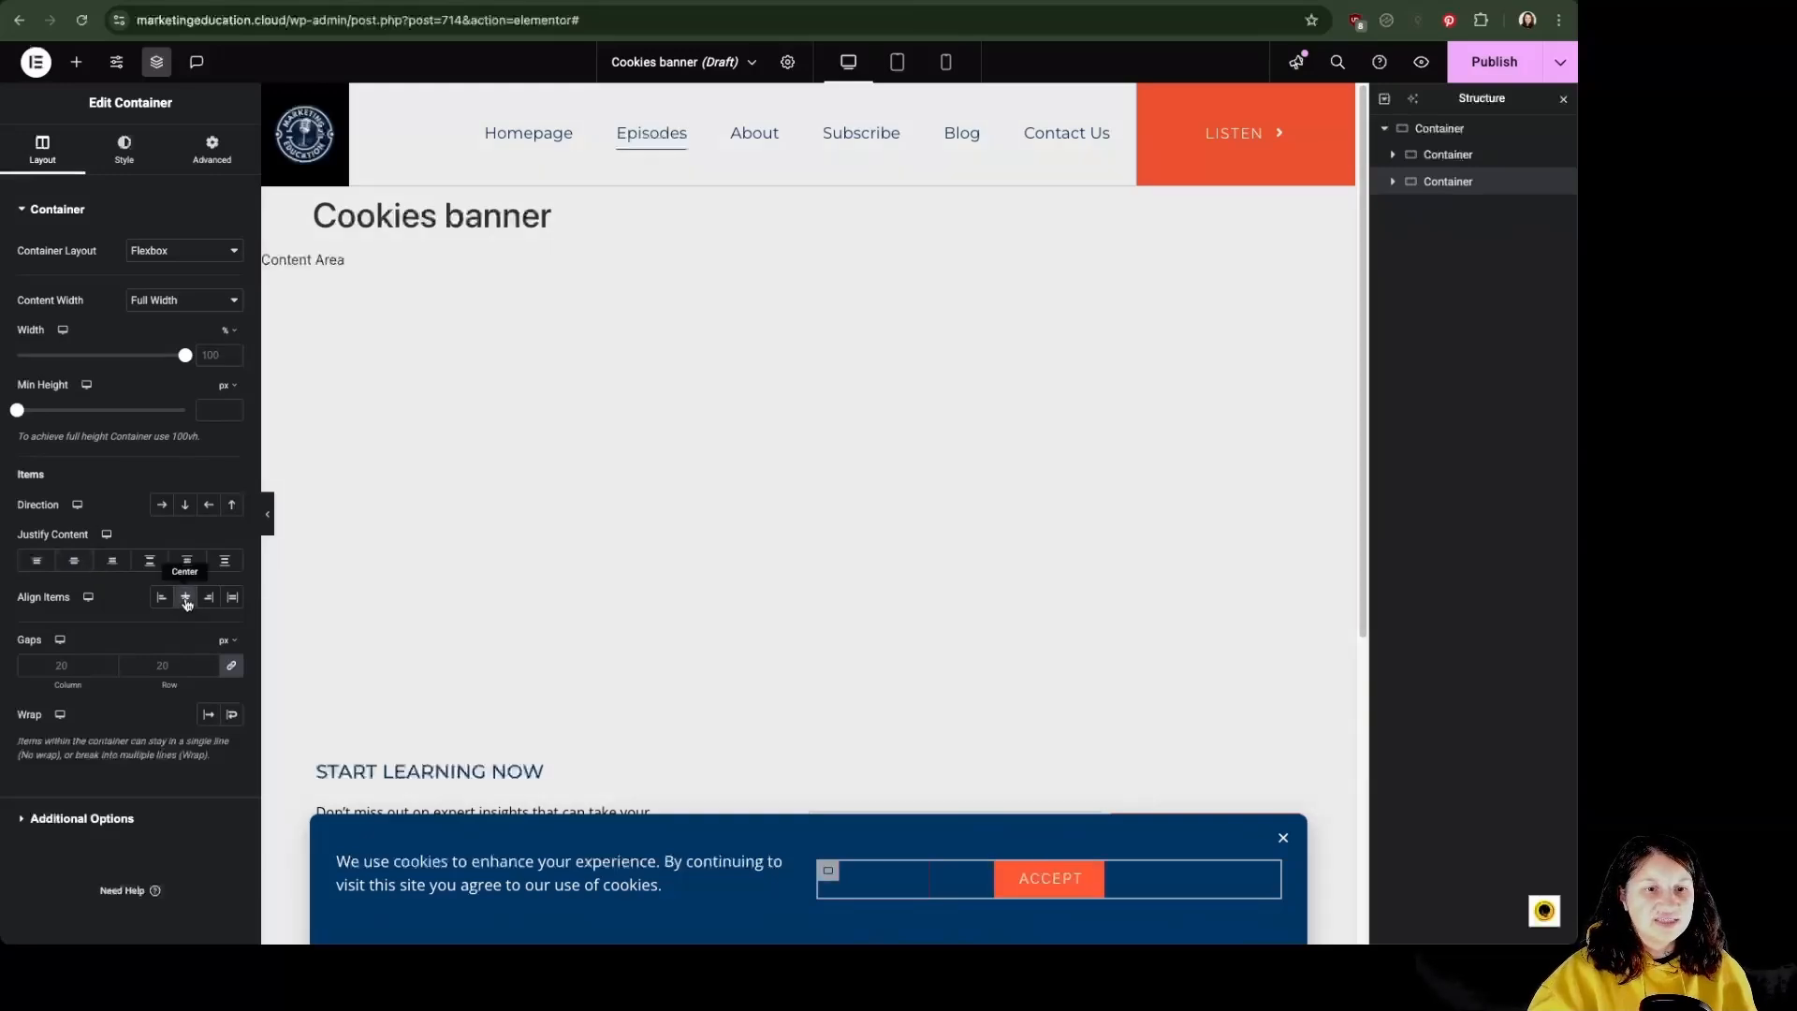
# - Add a Text Editor widget below the Accept button and replace its placeholder with "Read our Cookie Policy"
pyautogui.click(76, 63)
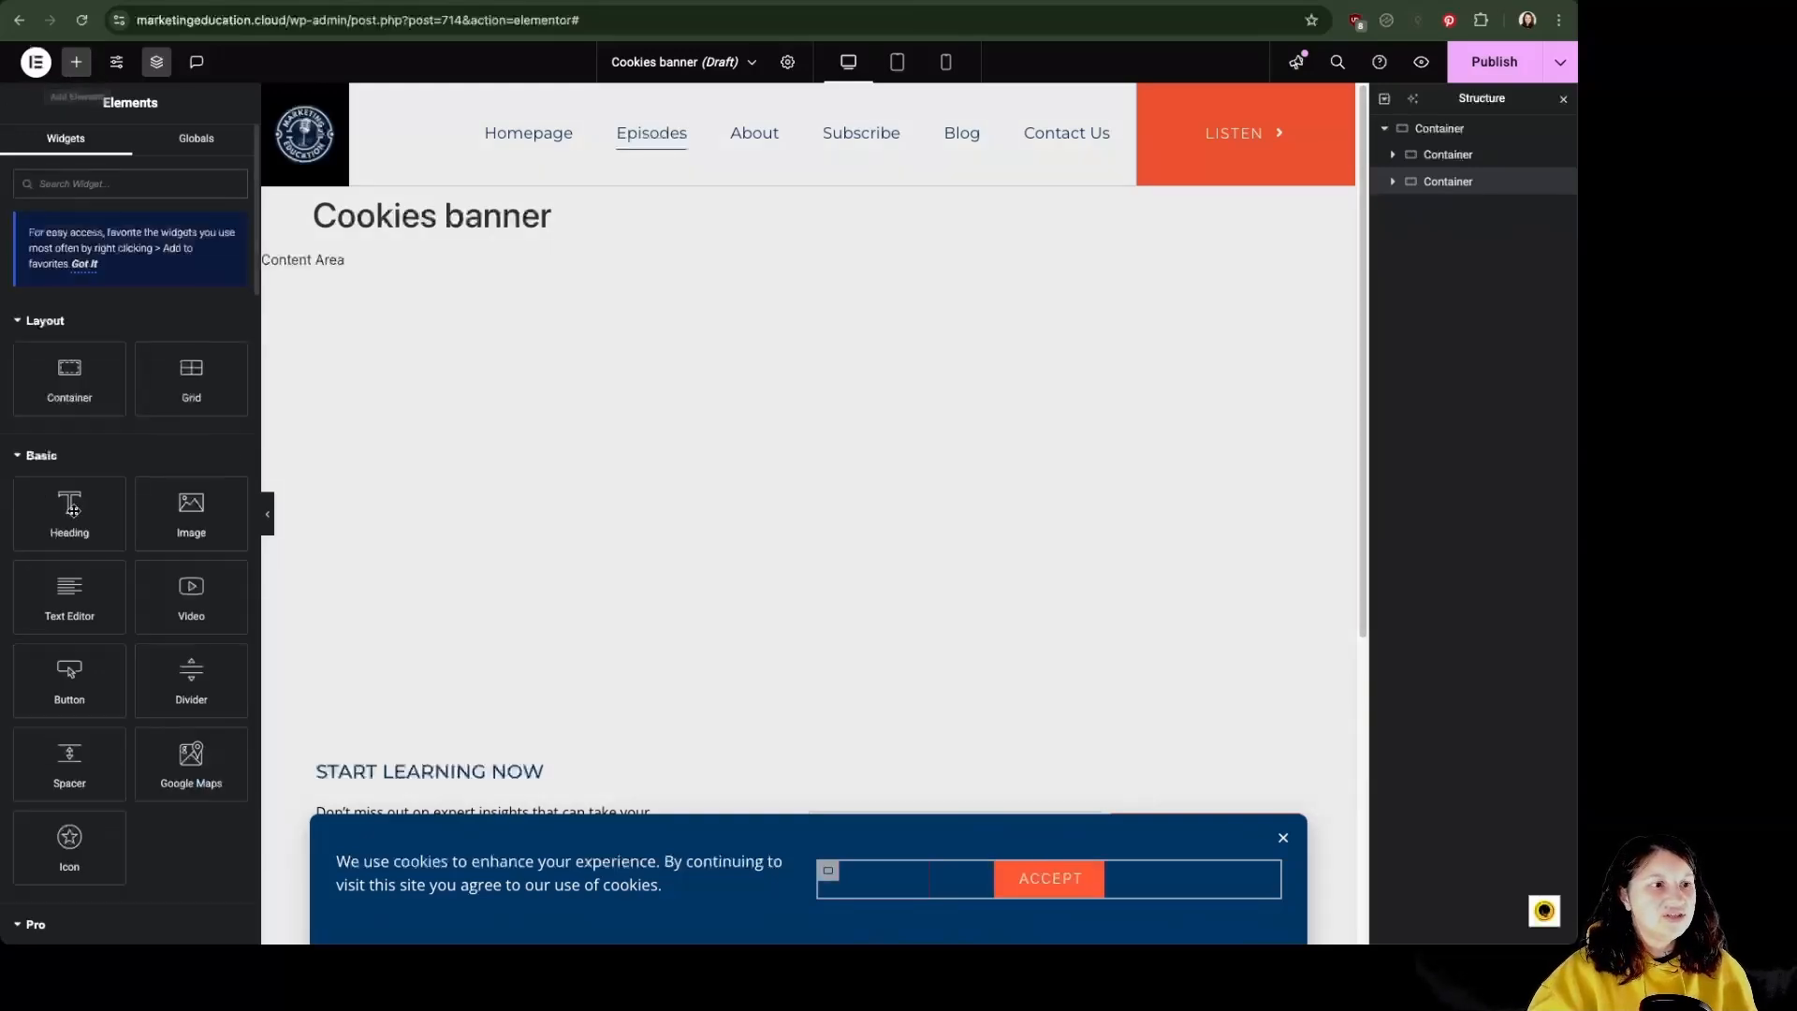
pyautogui.moveTo(1042, 943); pyautogui.dragTo(1045, 884)
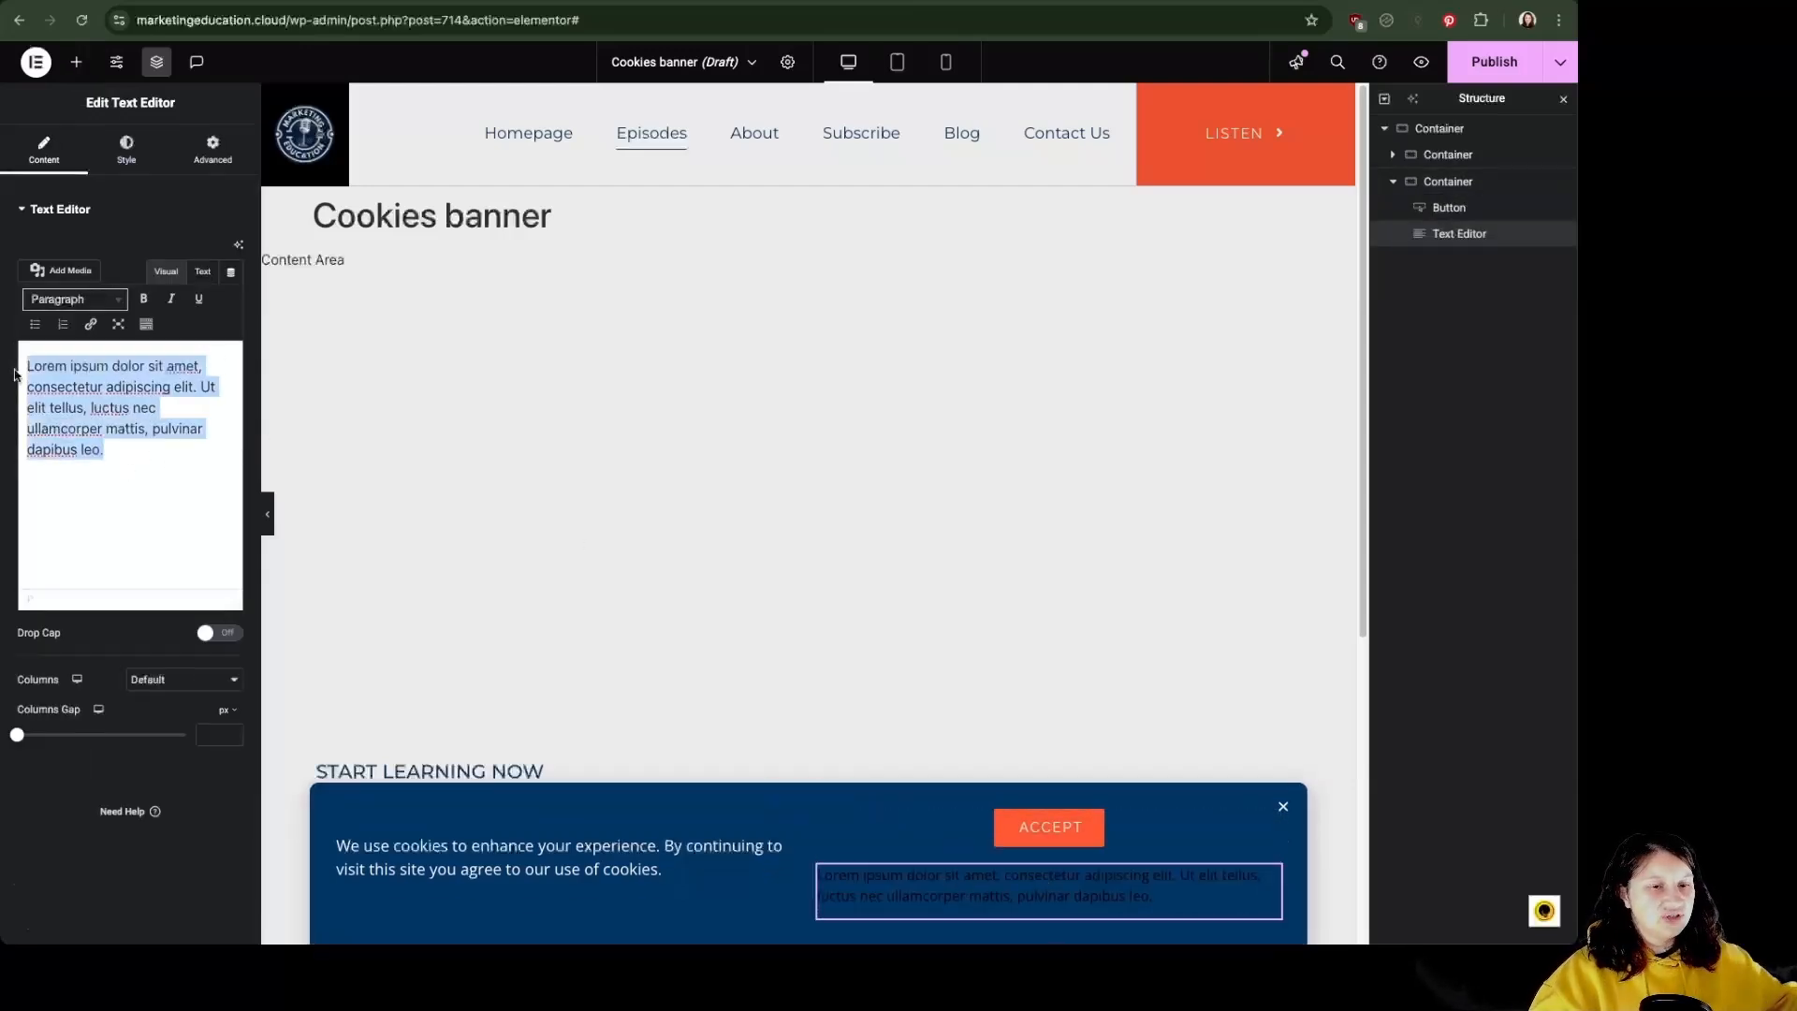
pyautogui.write('Rea')
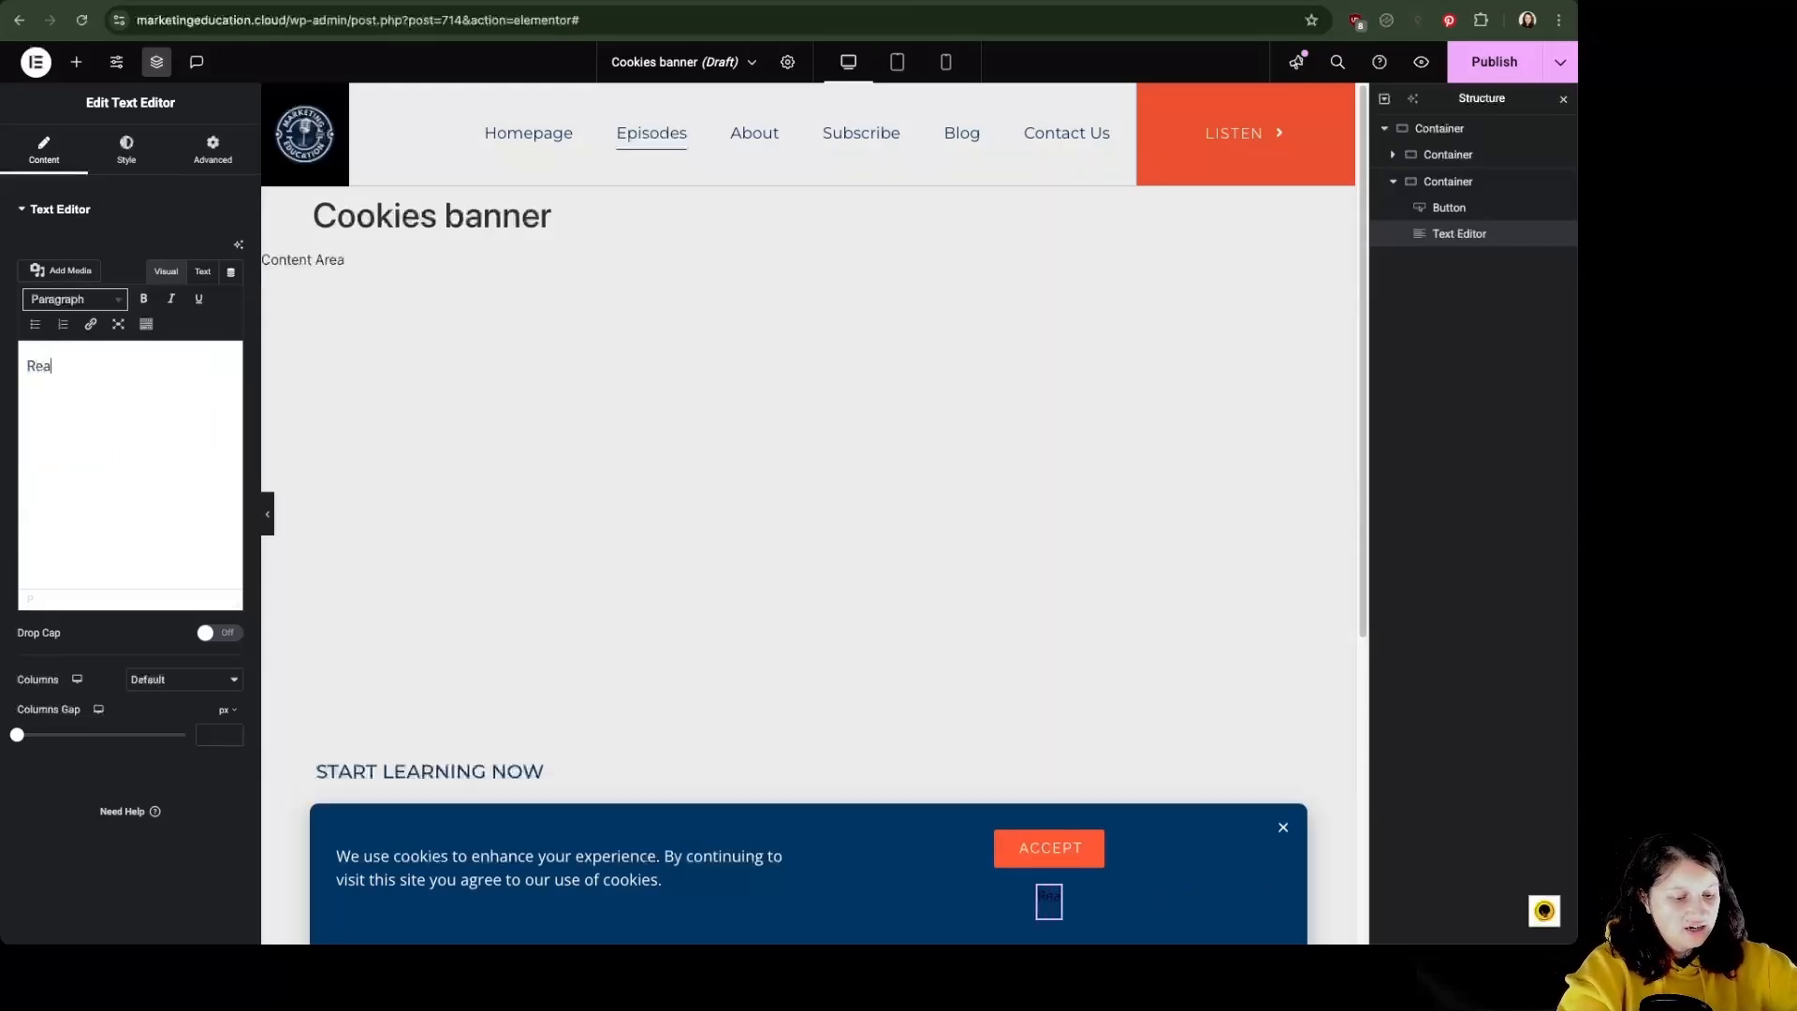
pyautogui.write('d our Cookies')
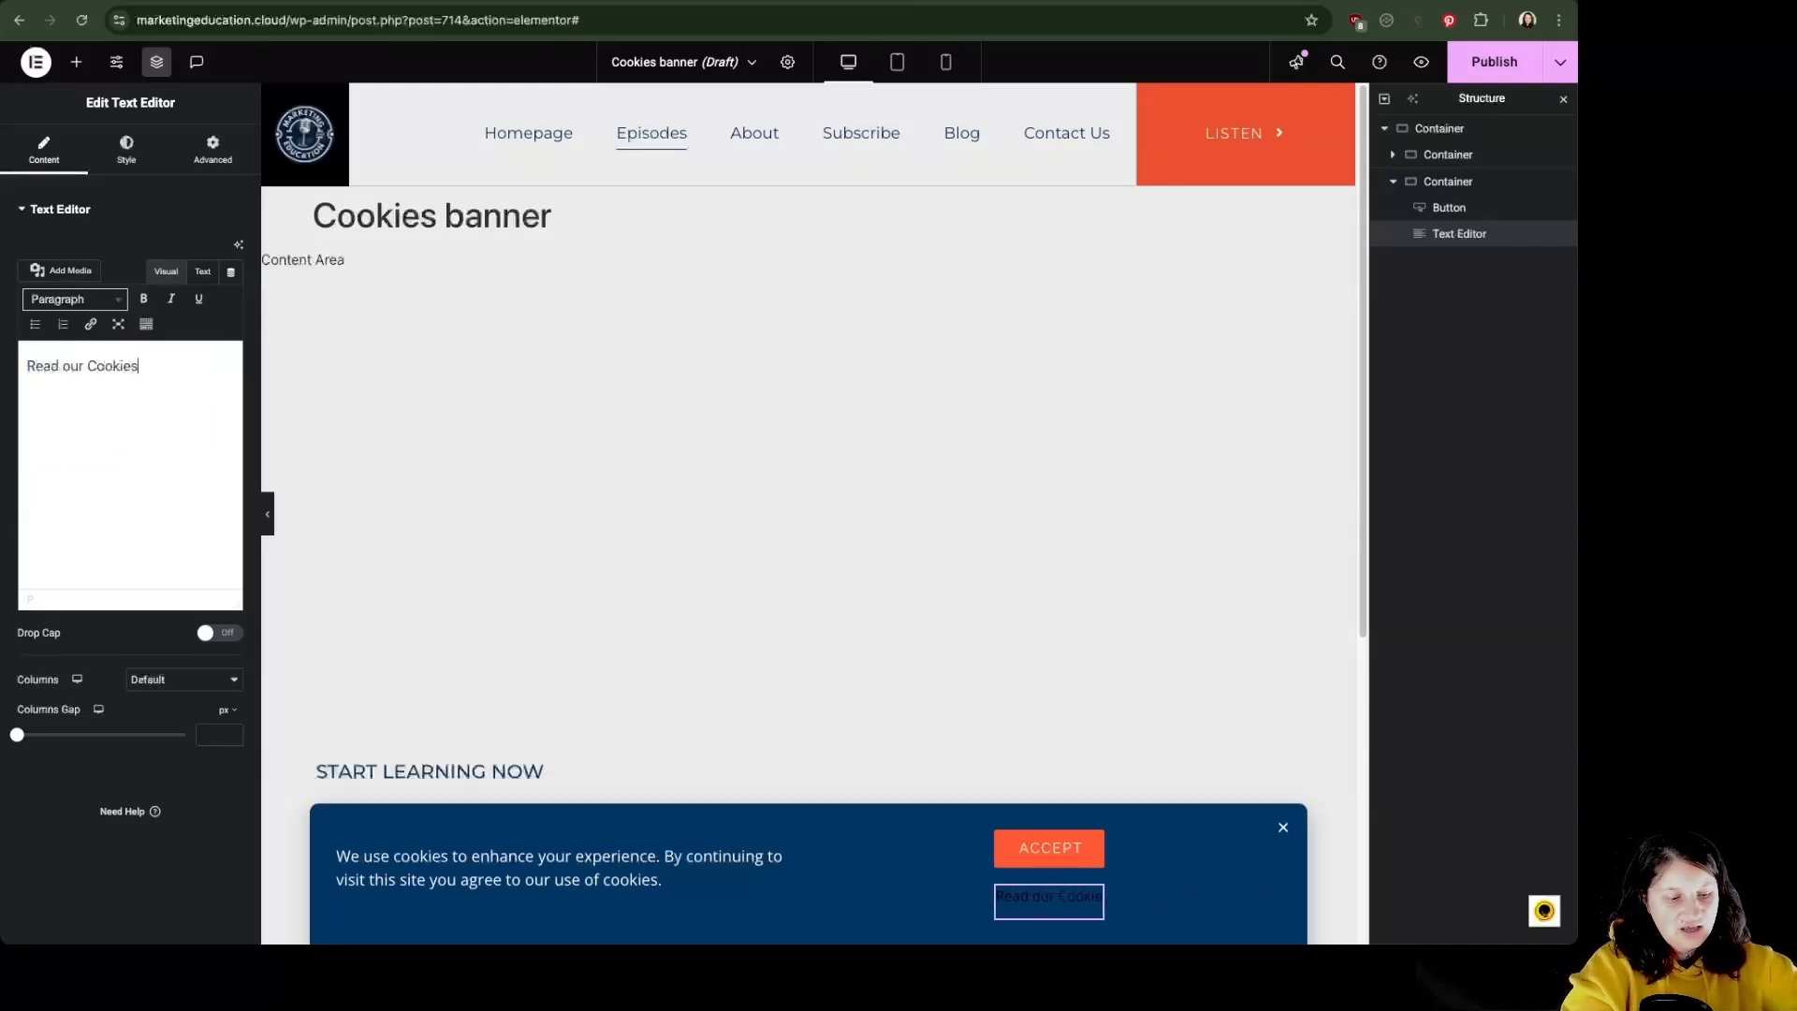
pyautogui.press('BackSpace')
pyautogui.write('Policy')
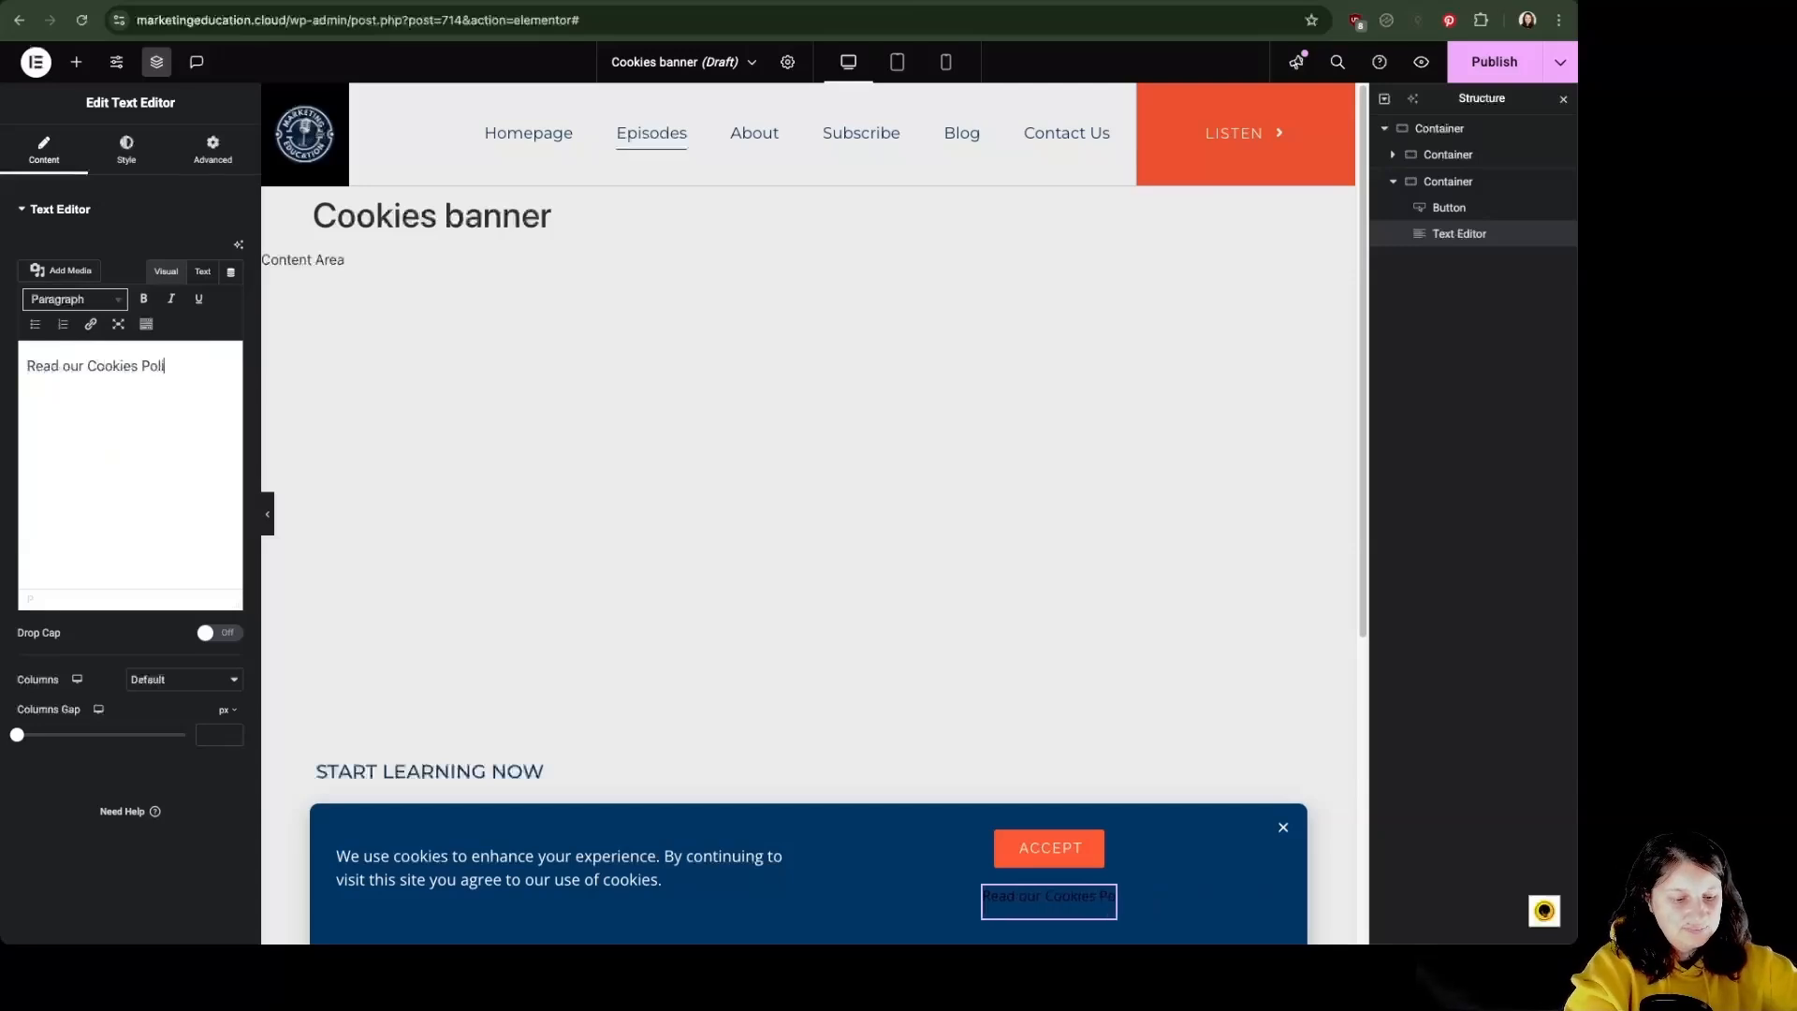
# - Set the "Read our Cookie Policy" text color to #FFFFFF and its typography style to Italic
pyautogui.click(135, 165)
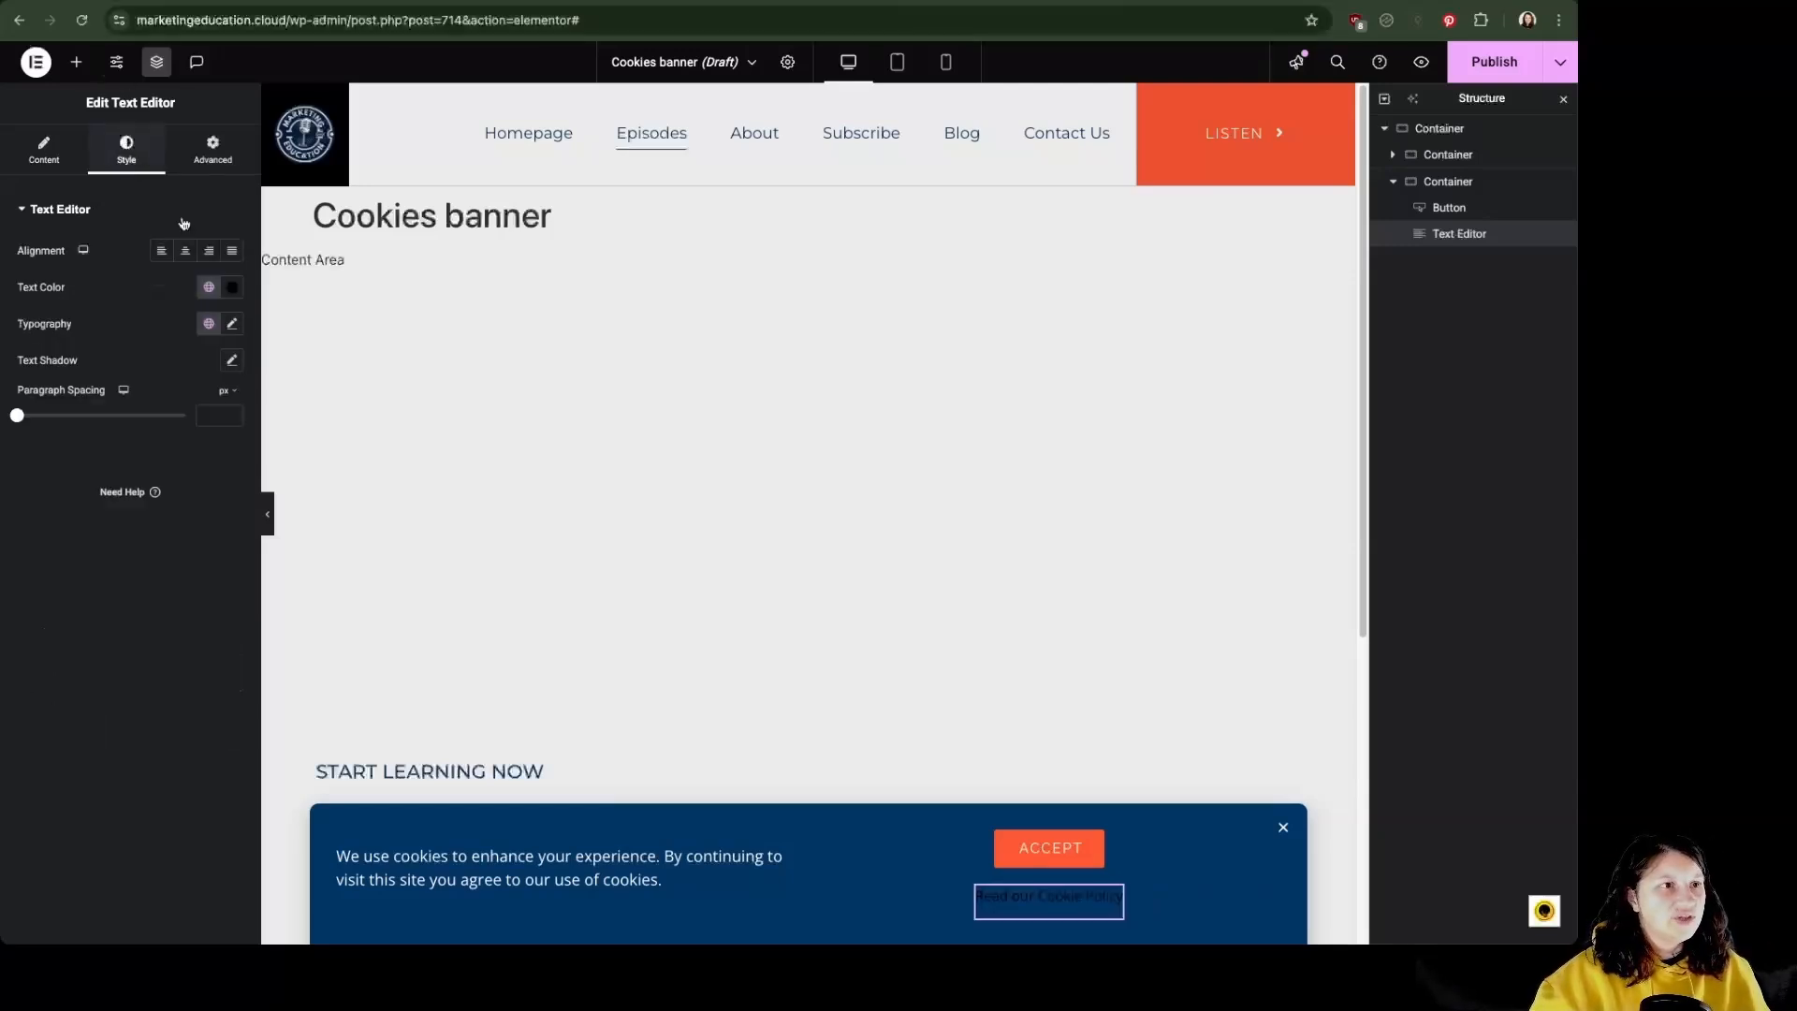
pyautogui.click(229, 296)
pyautogui.moveTo(132, 487); pyautogui.dragTo(103, 335)
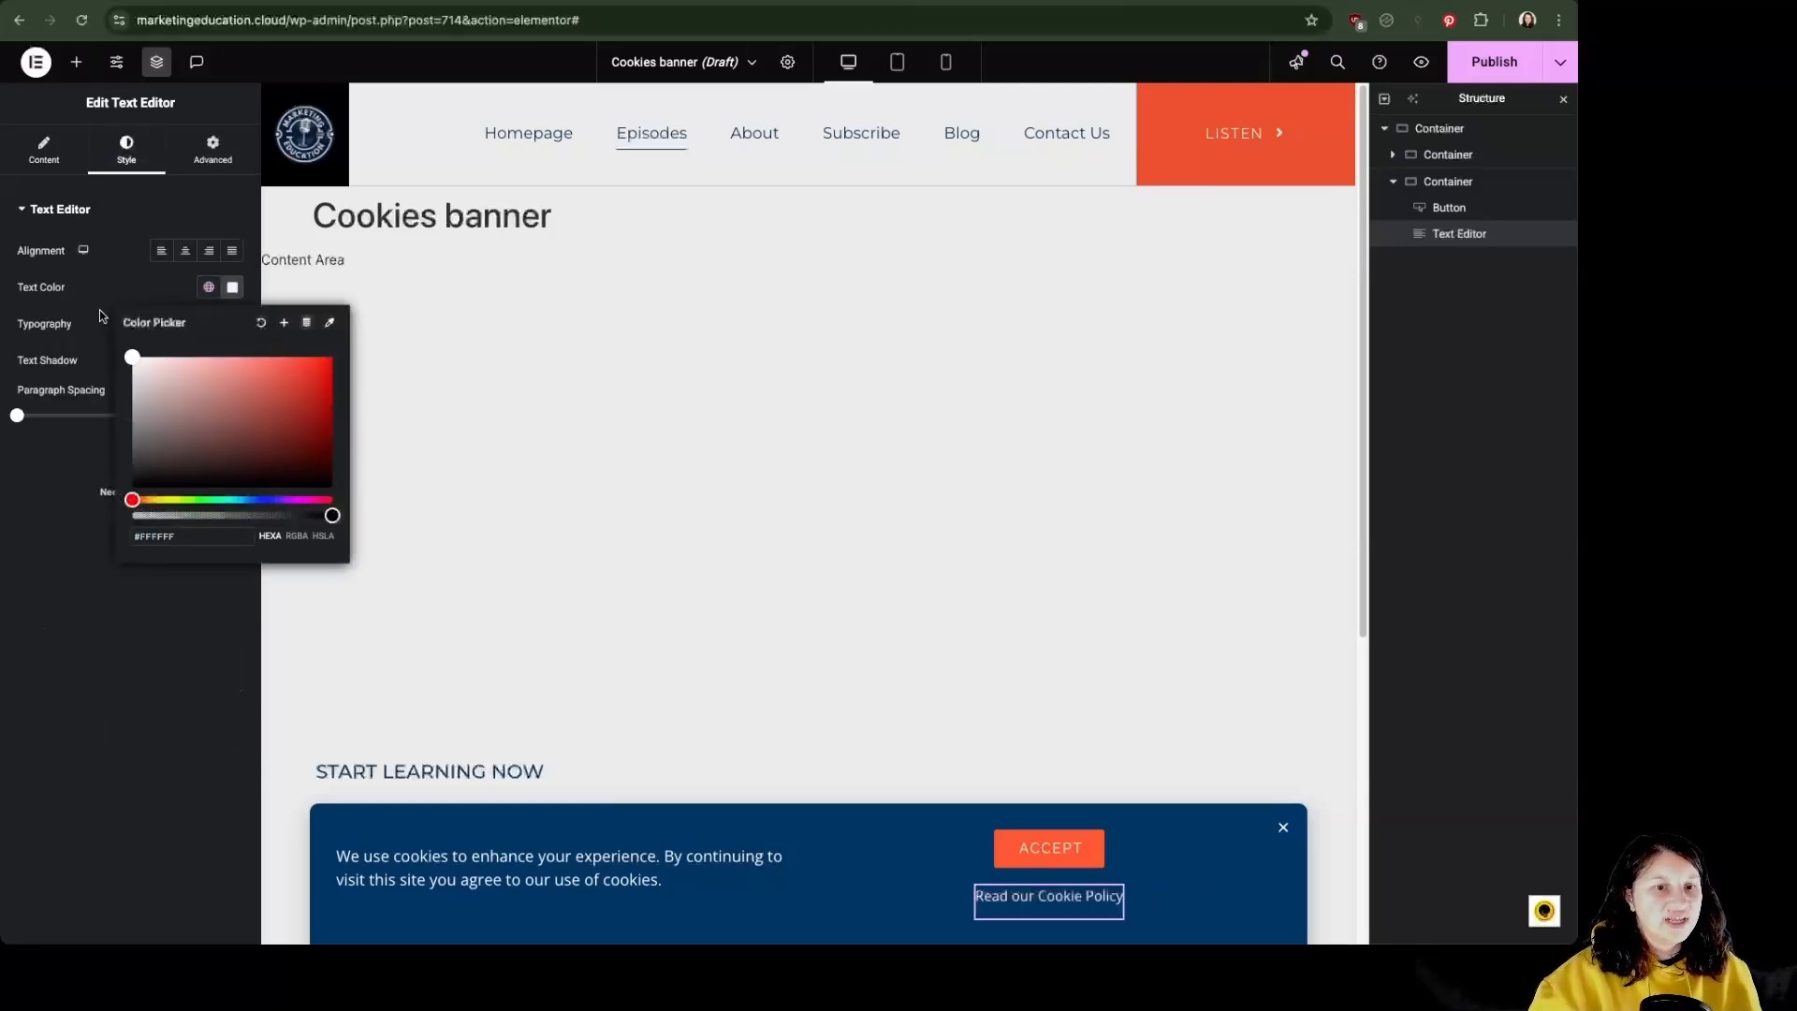
pyautogui.click(103, 316)
pyautogui.click(233, 324)
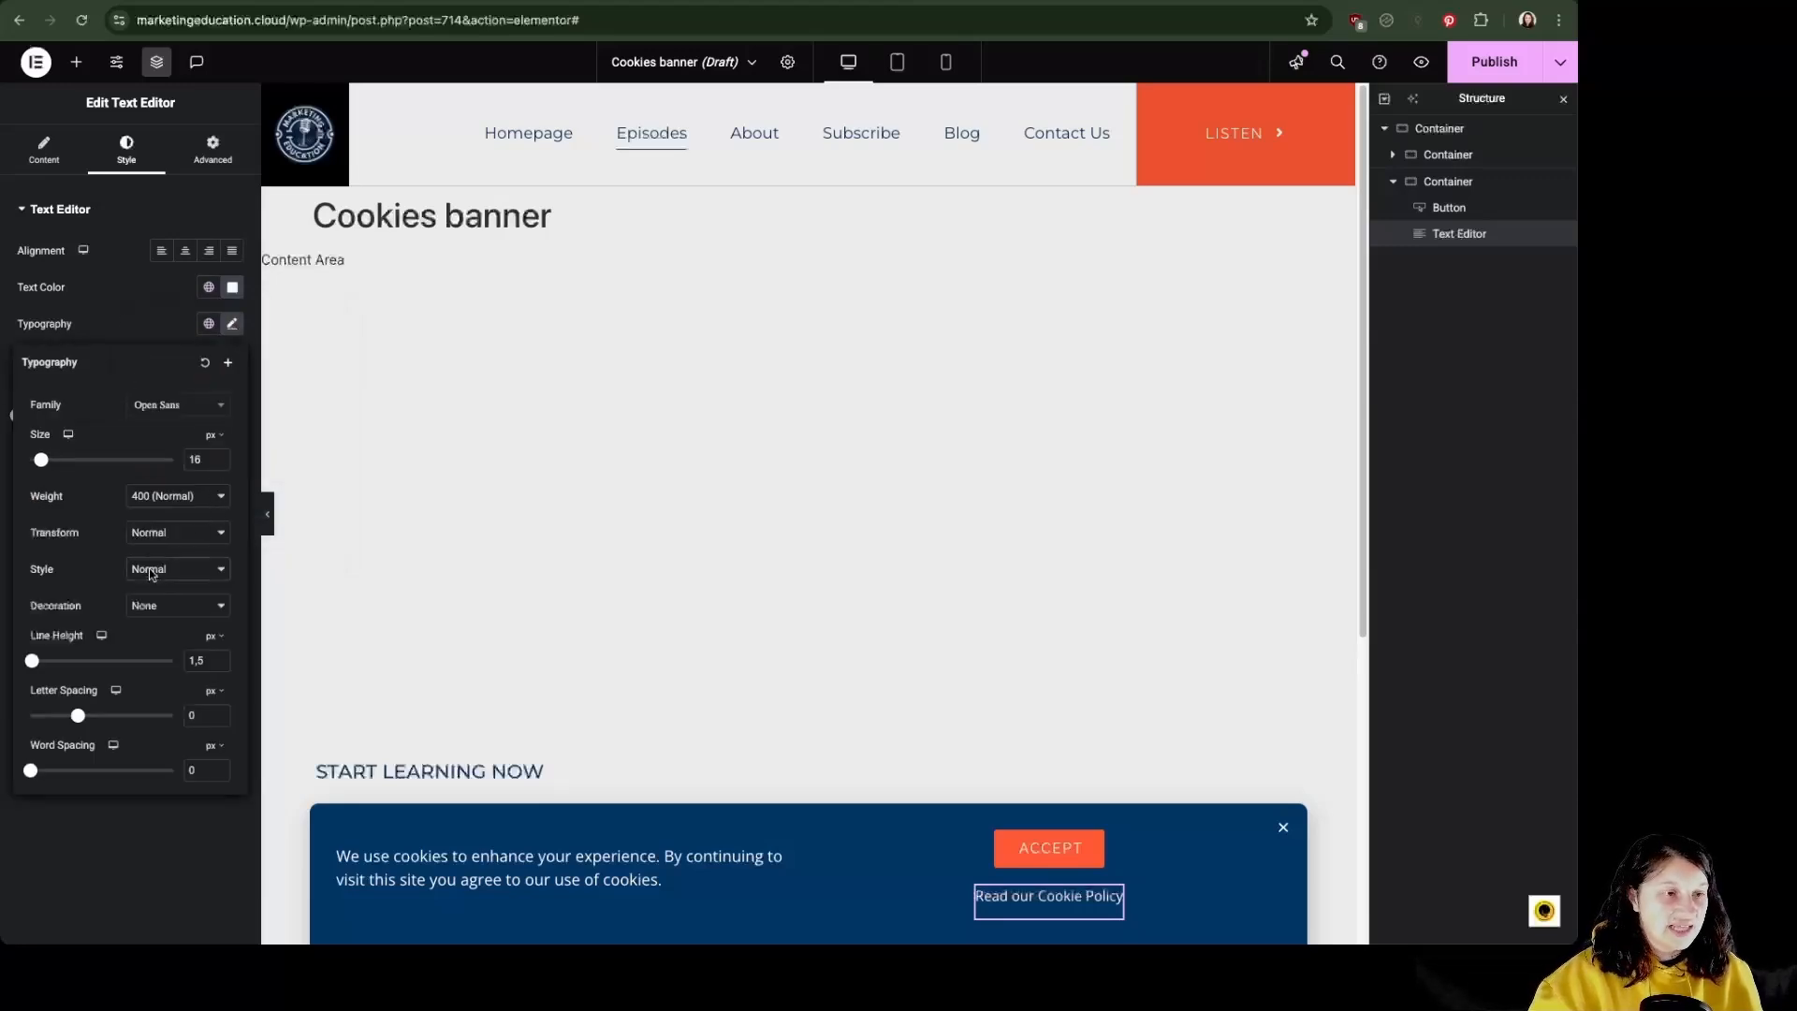
pyautogui.click(139, 593)
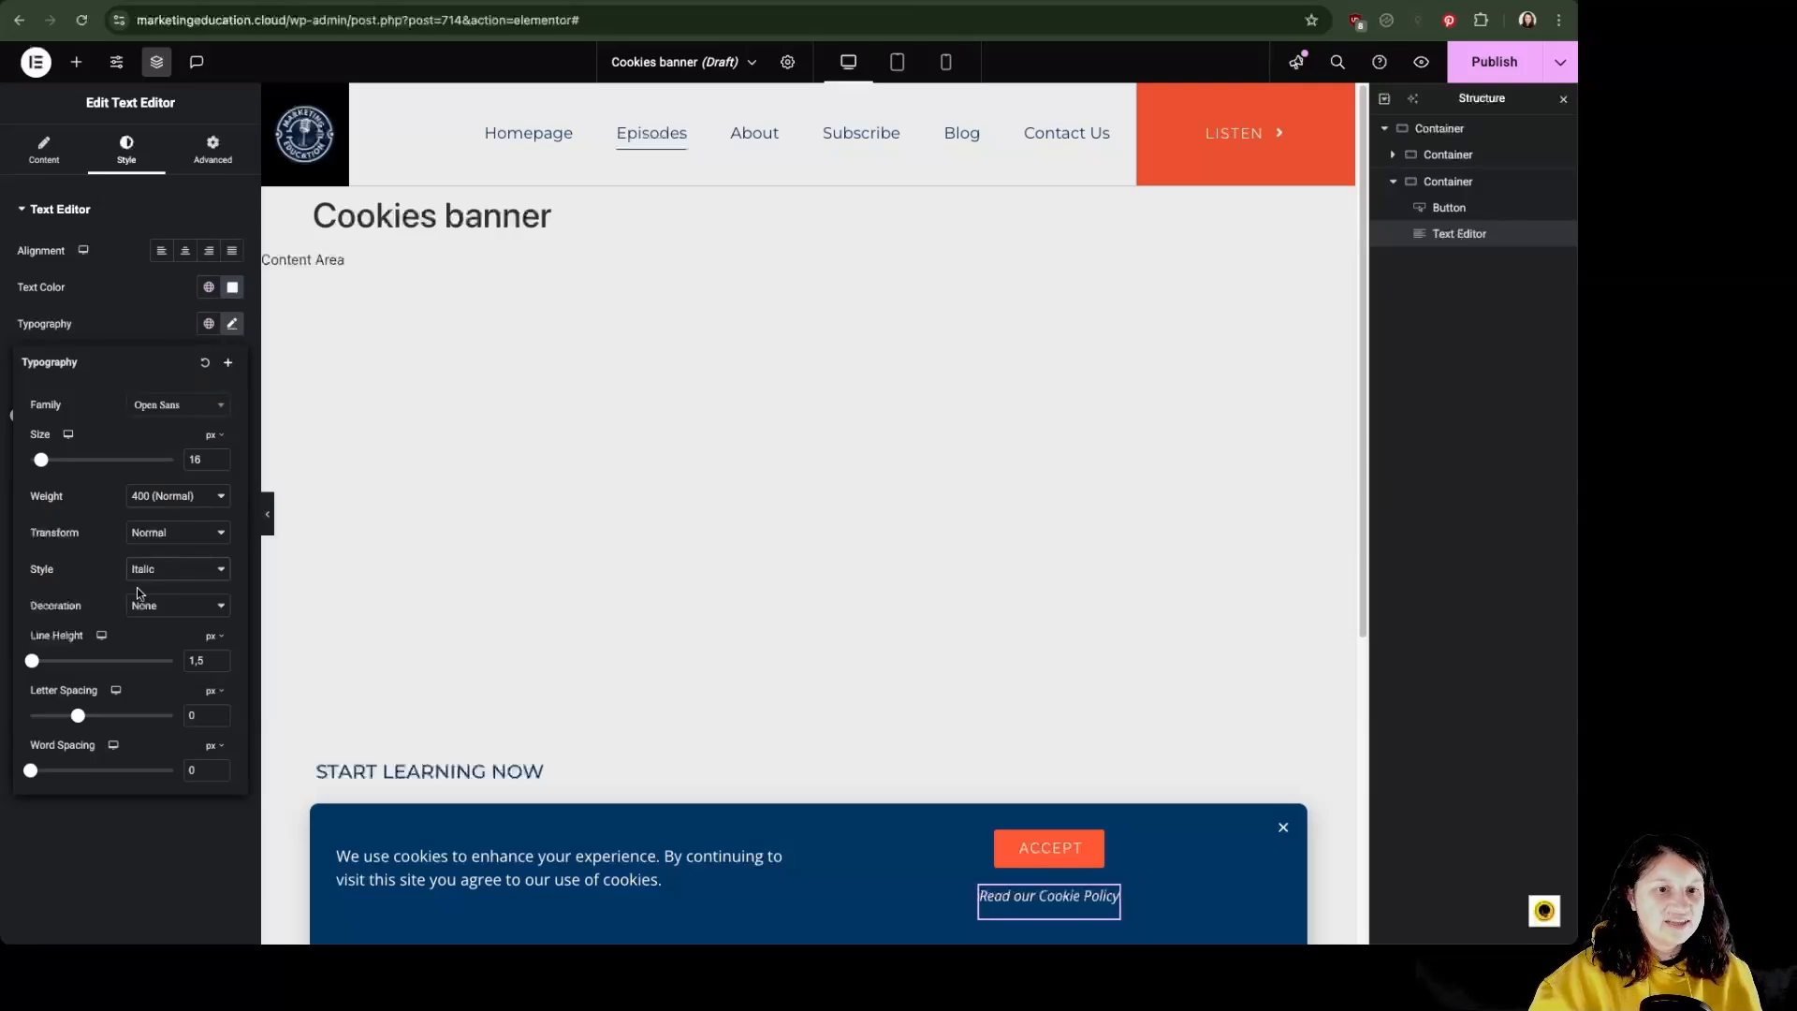
pyautogui.click(44, 150)
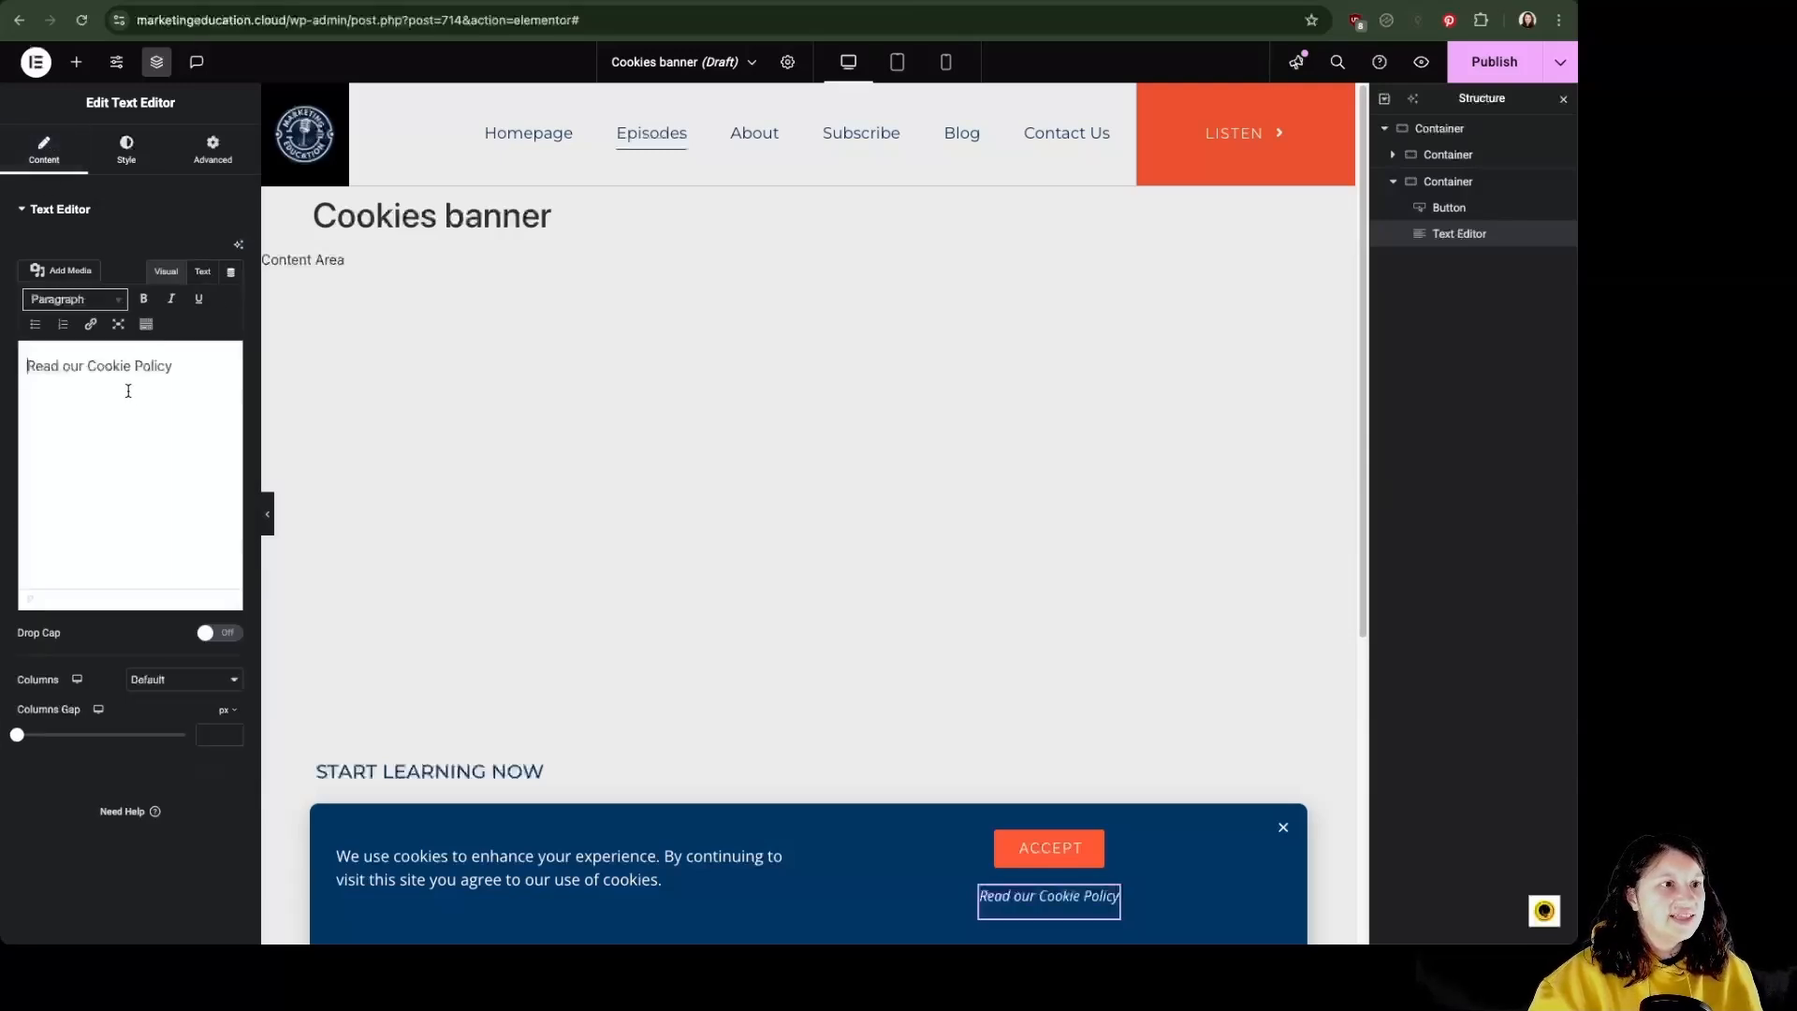
pyautogui.moveTo(189, 369); pyautogui.dragTo(25, 367)
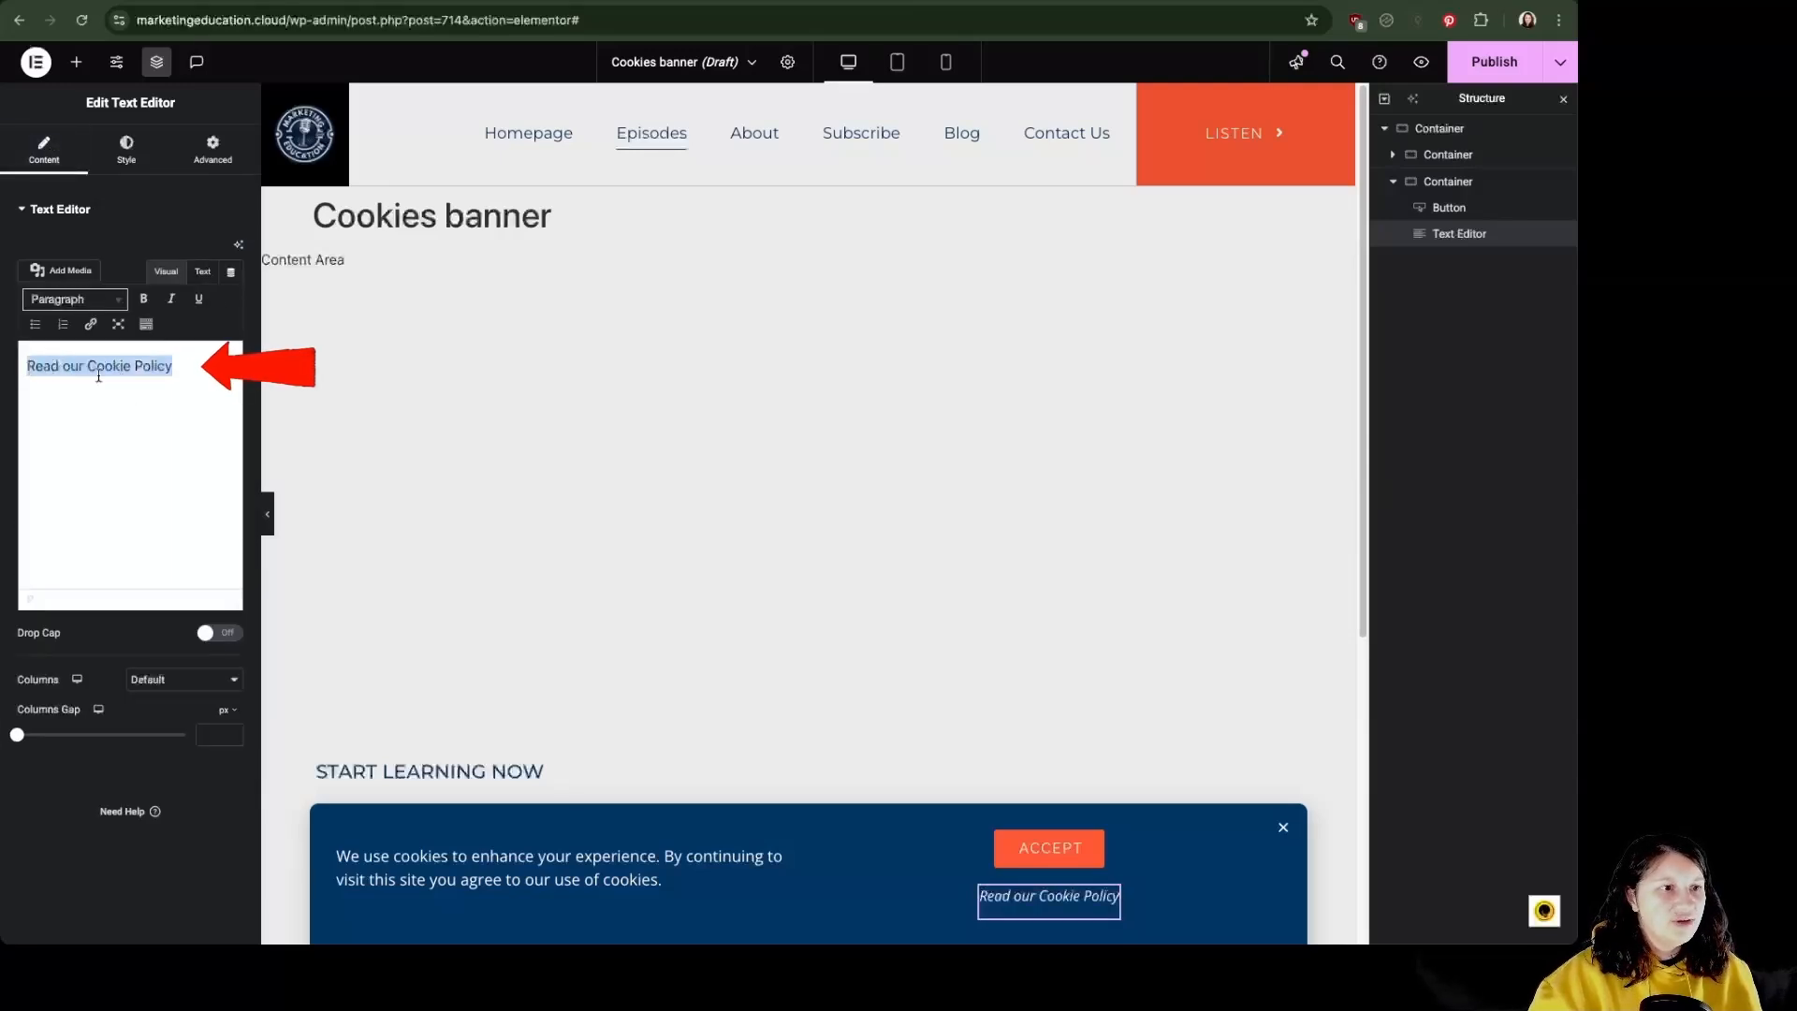
pyautogui.click(159, 404)
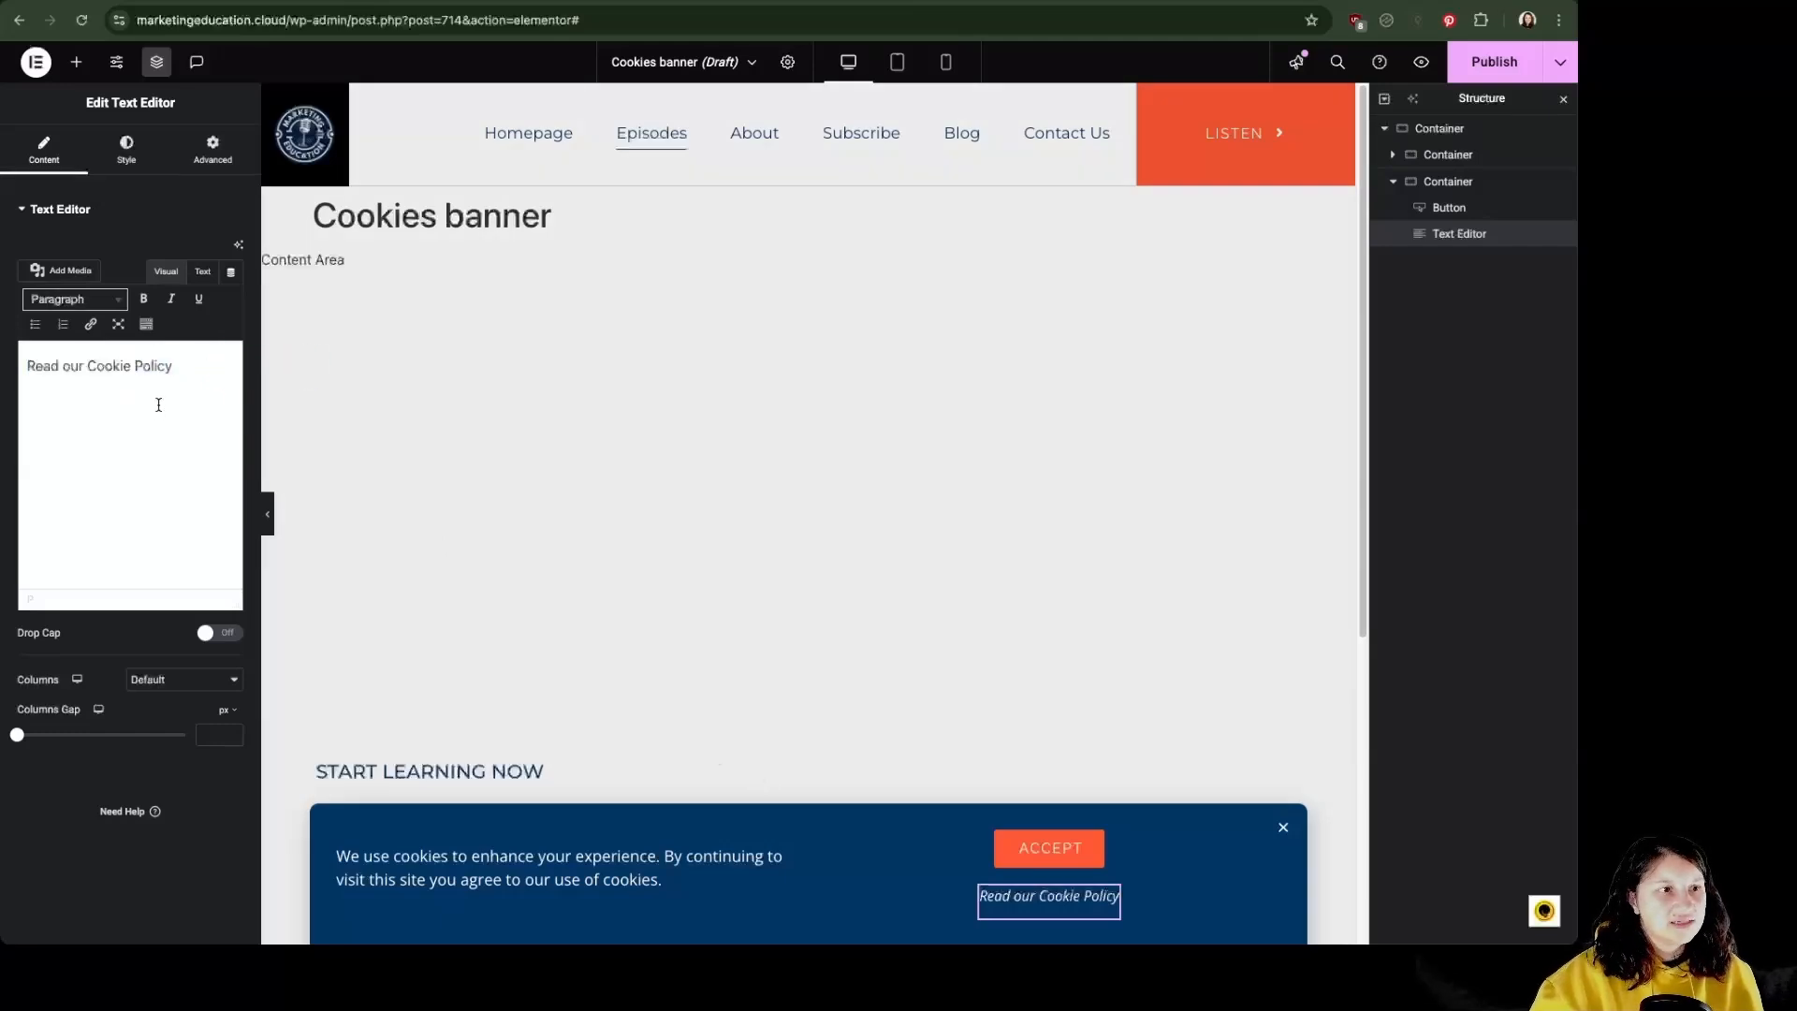
pyautogui.press('super+a')
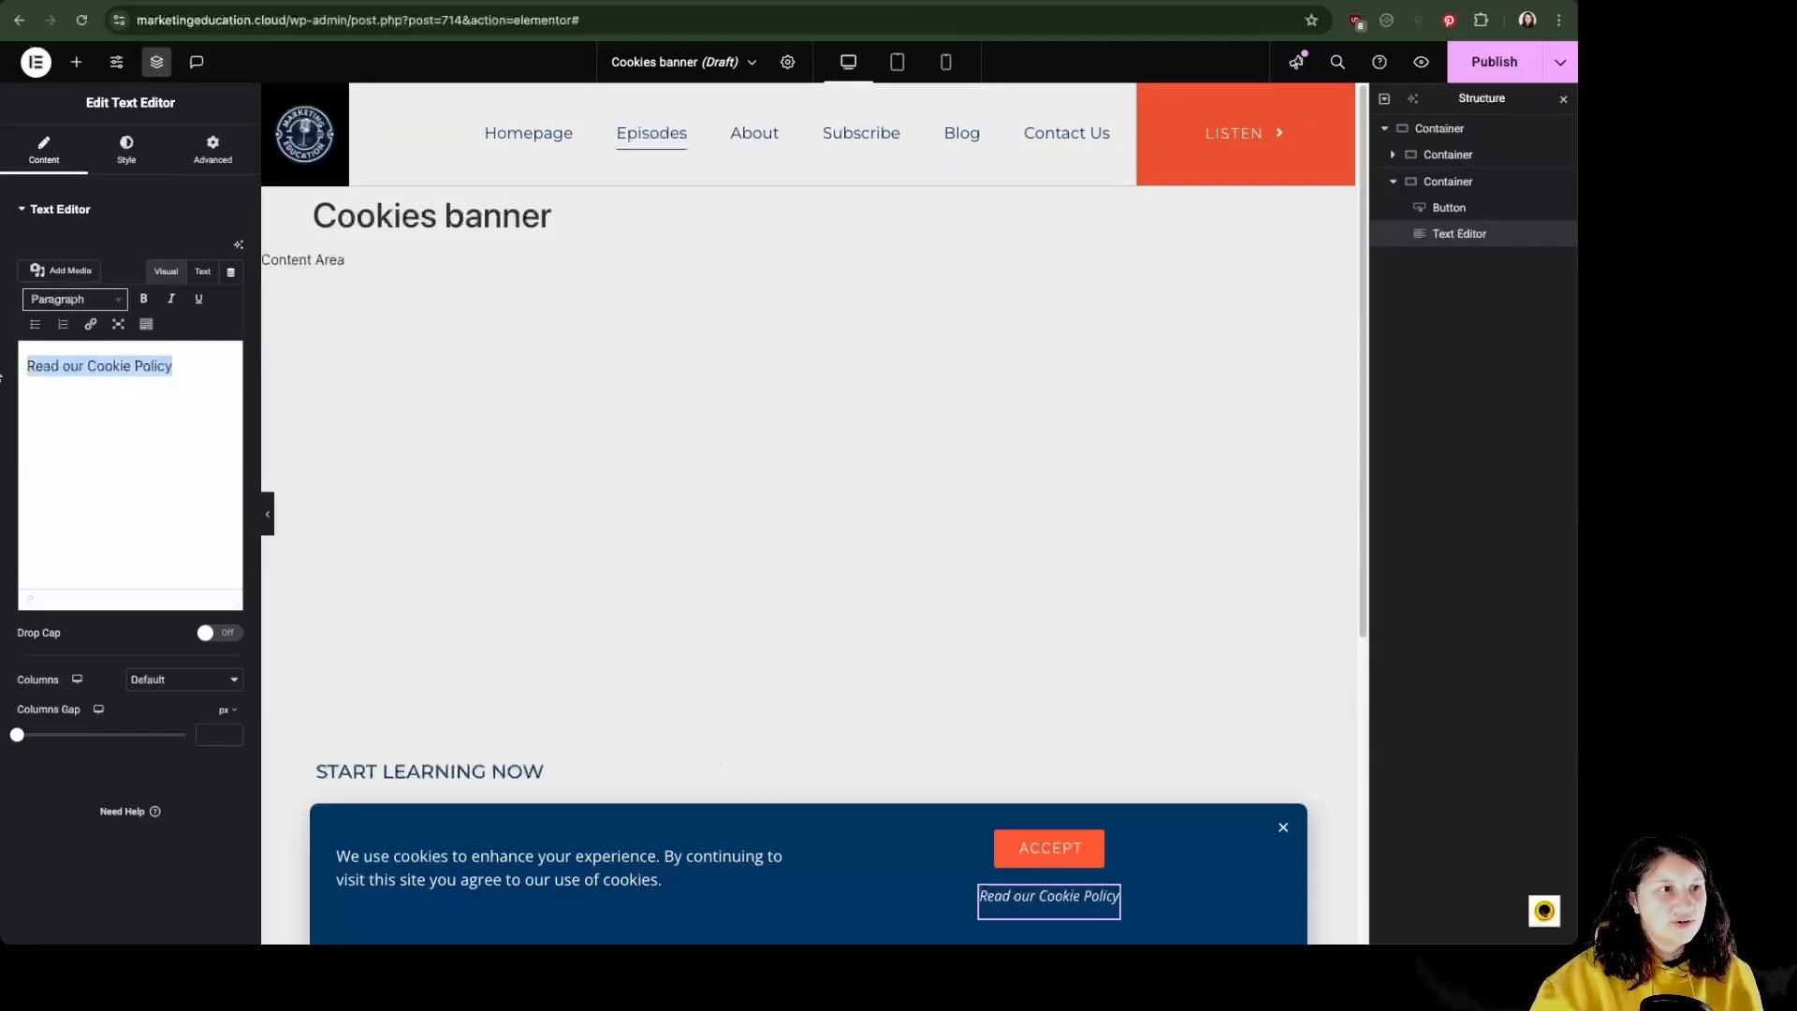
pyautogui.click(91, 325)
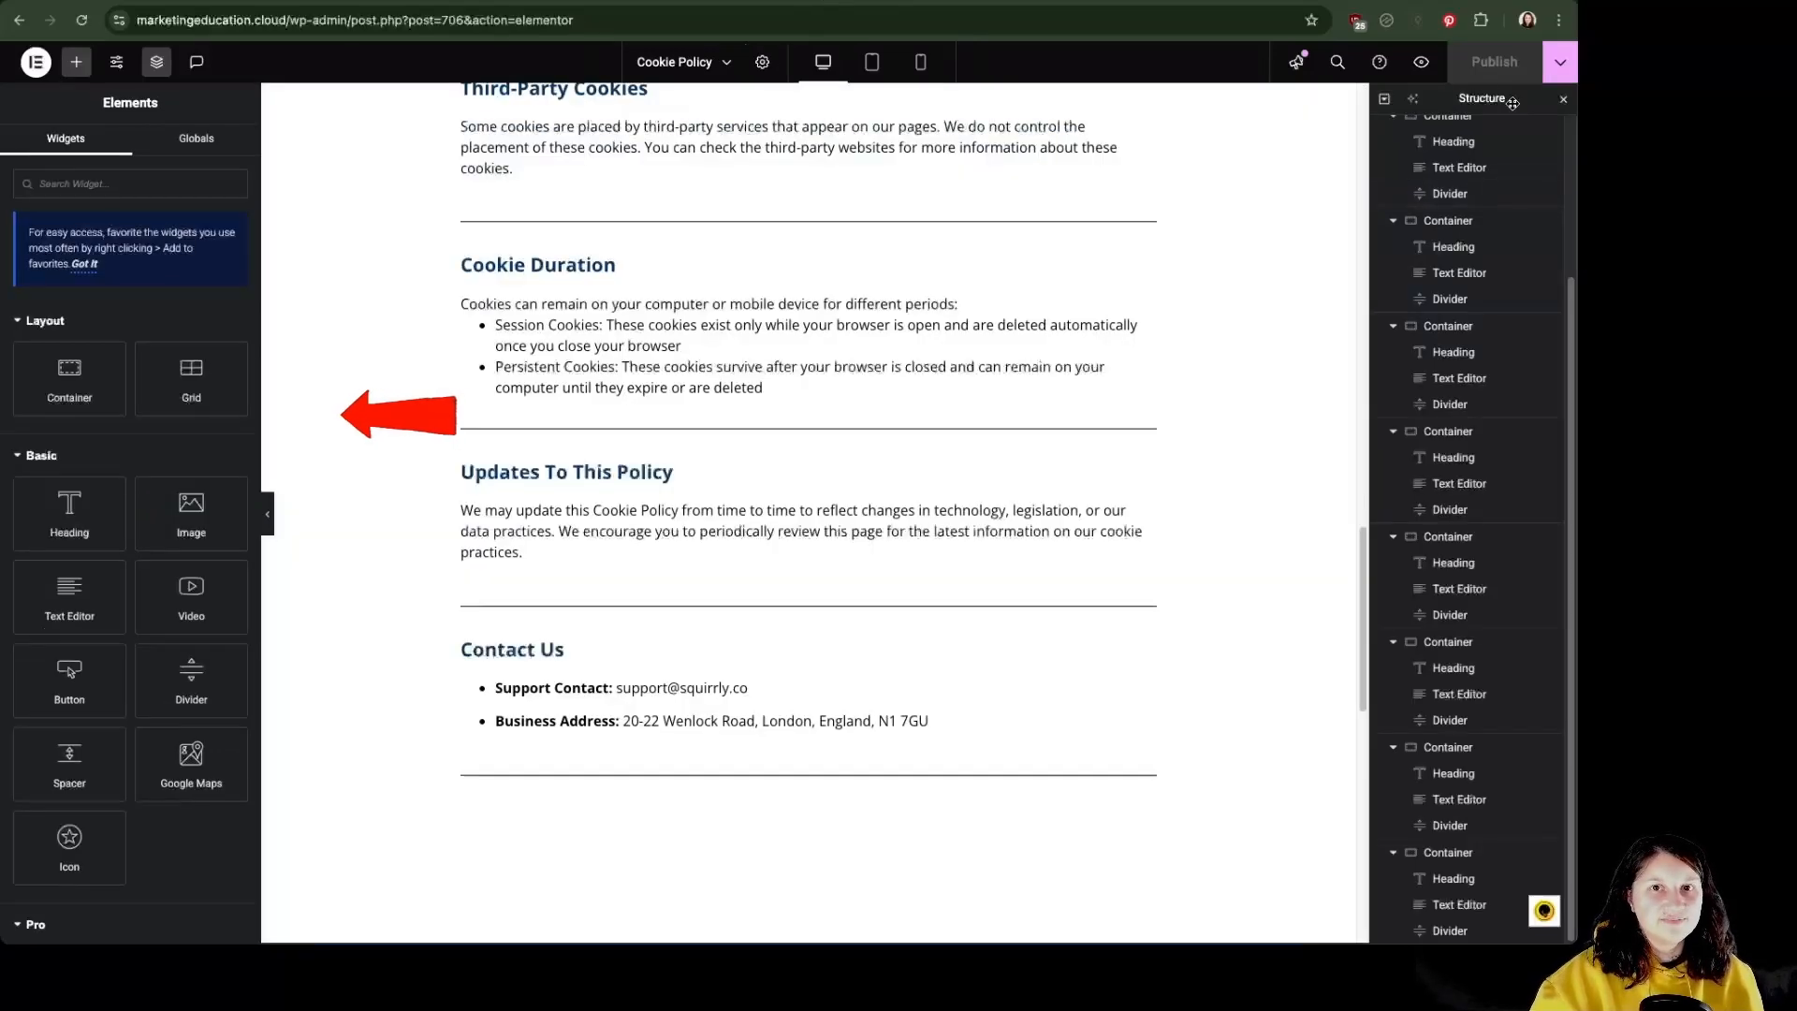
pyautogui.write('https://marketingeducation.cloud/cookie-policy/')
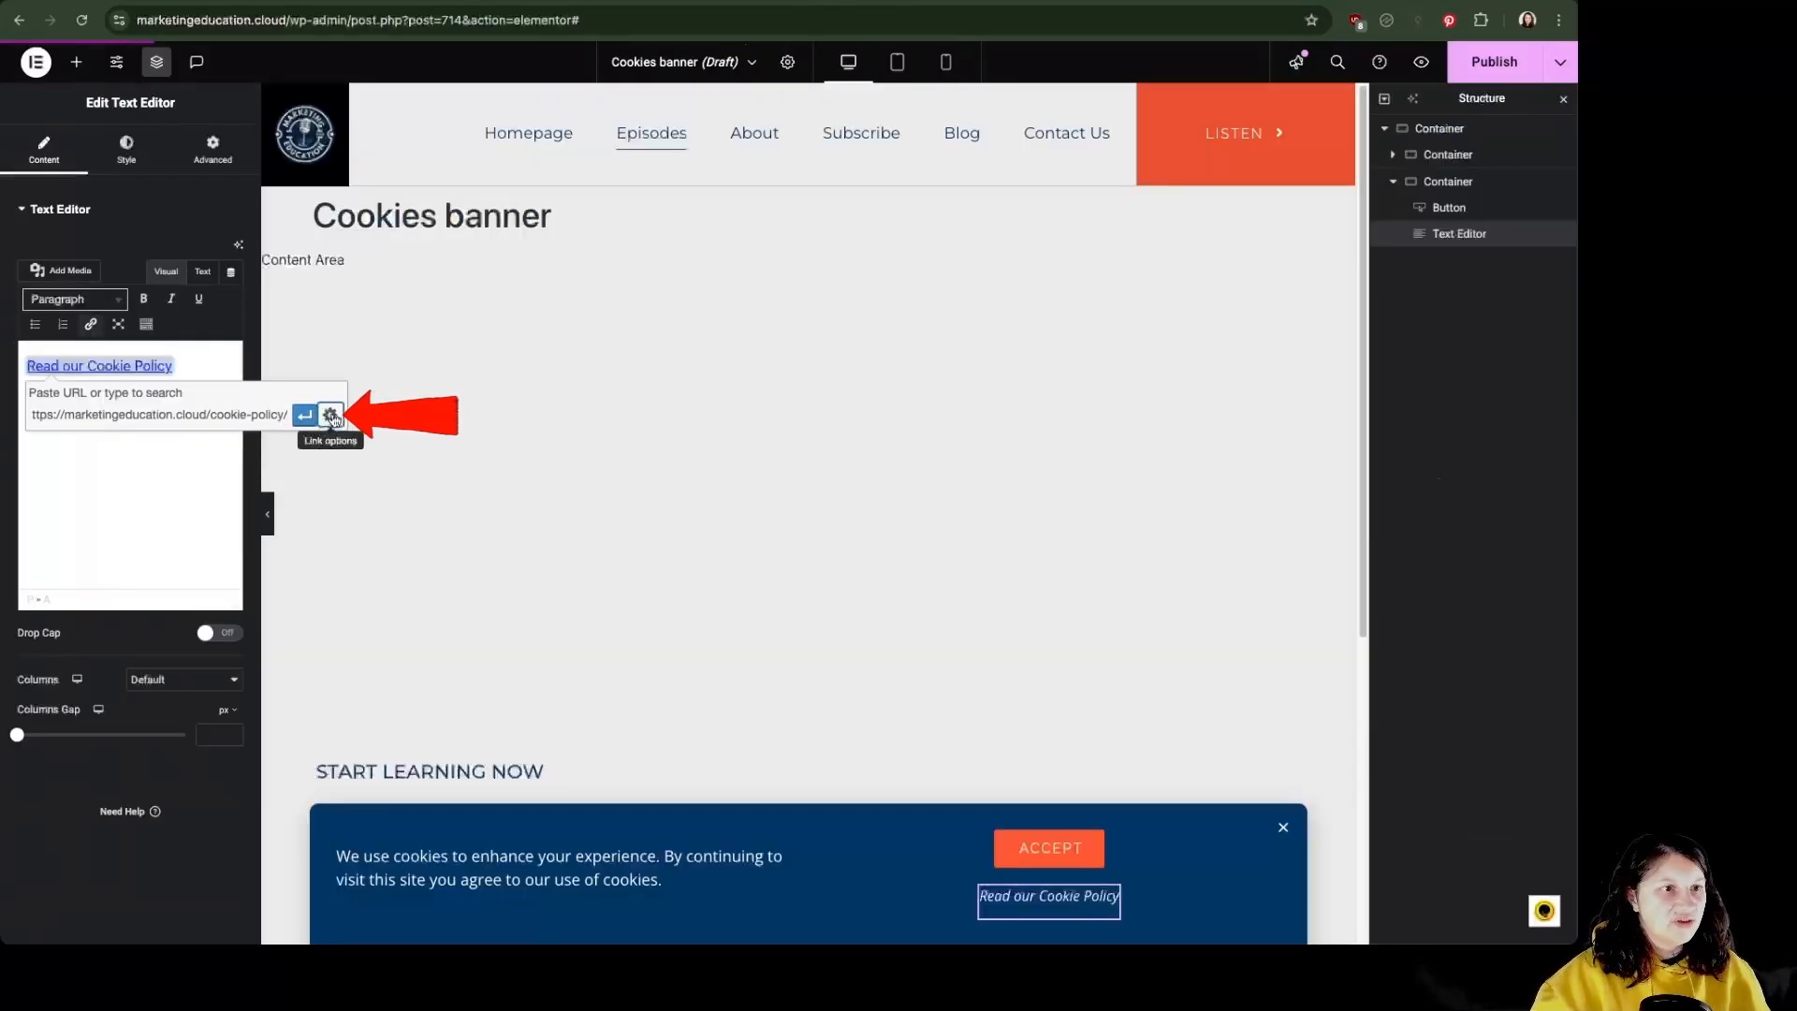
pyautogui.click(330, 417)
pyautogui.click(692, 356)
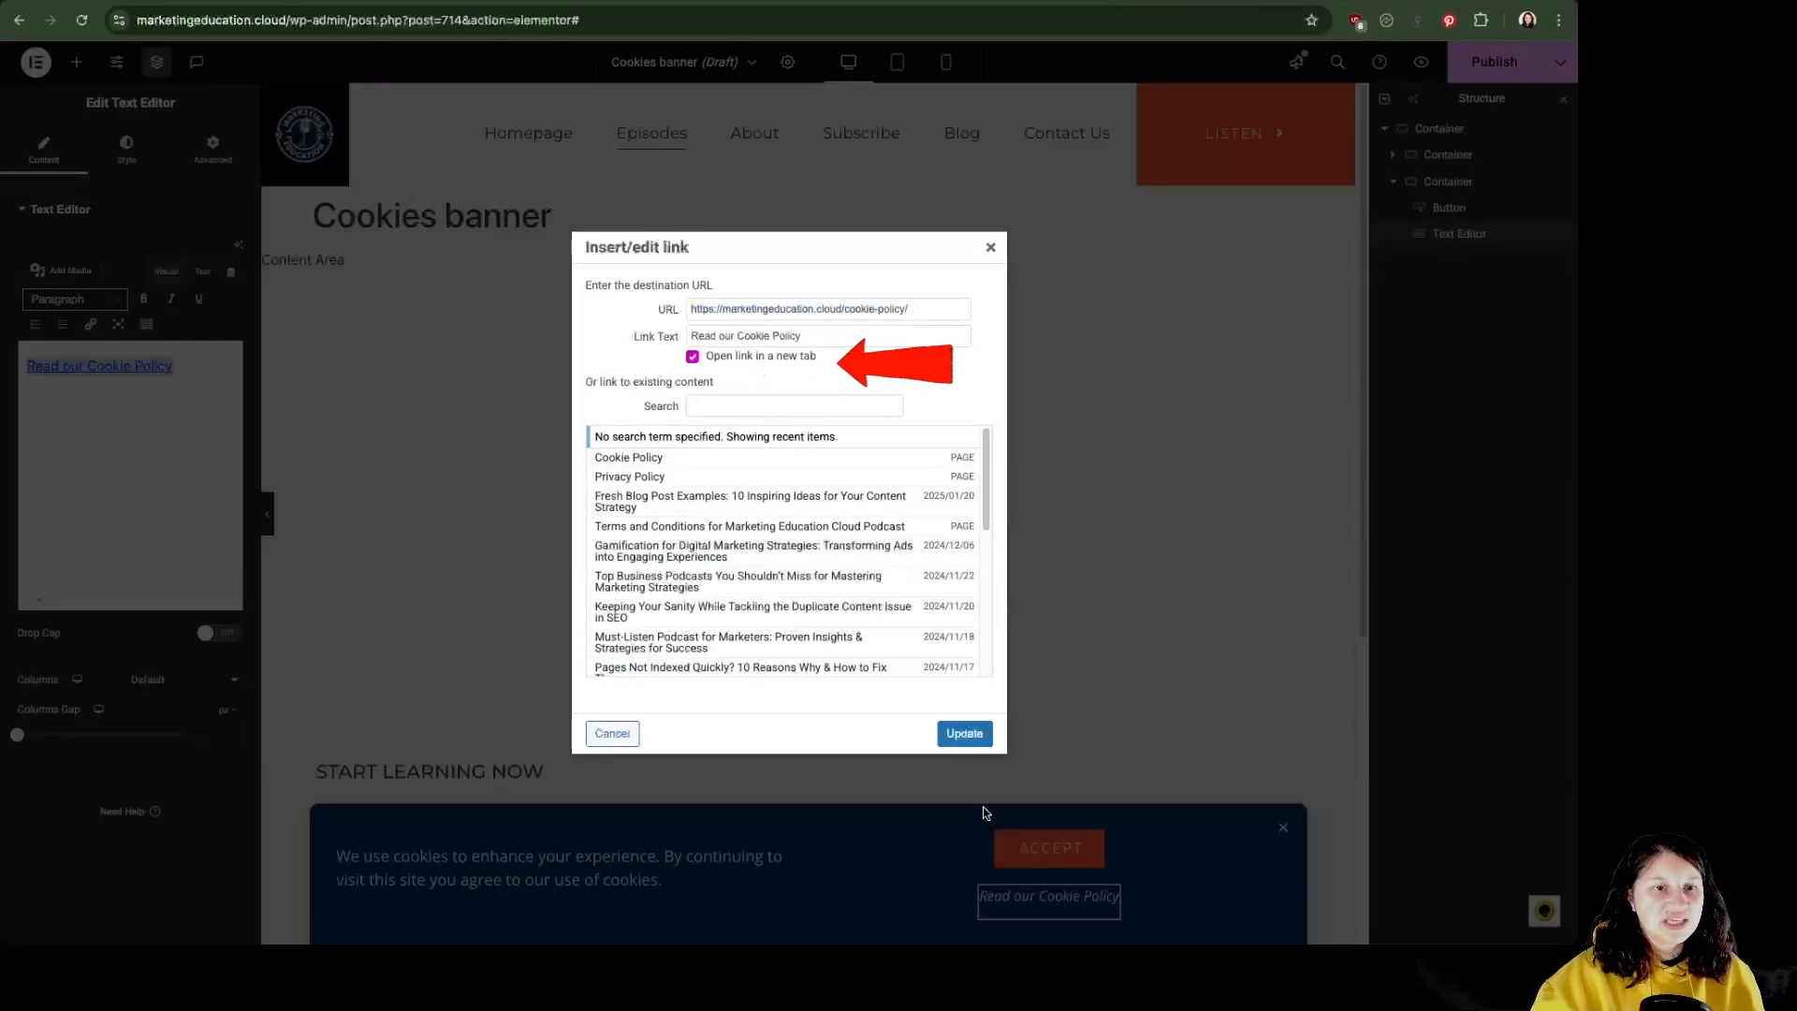
pyautogui.click(964, 732)
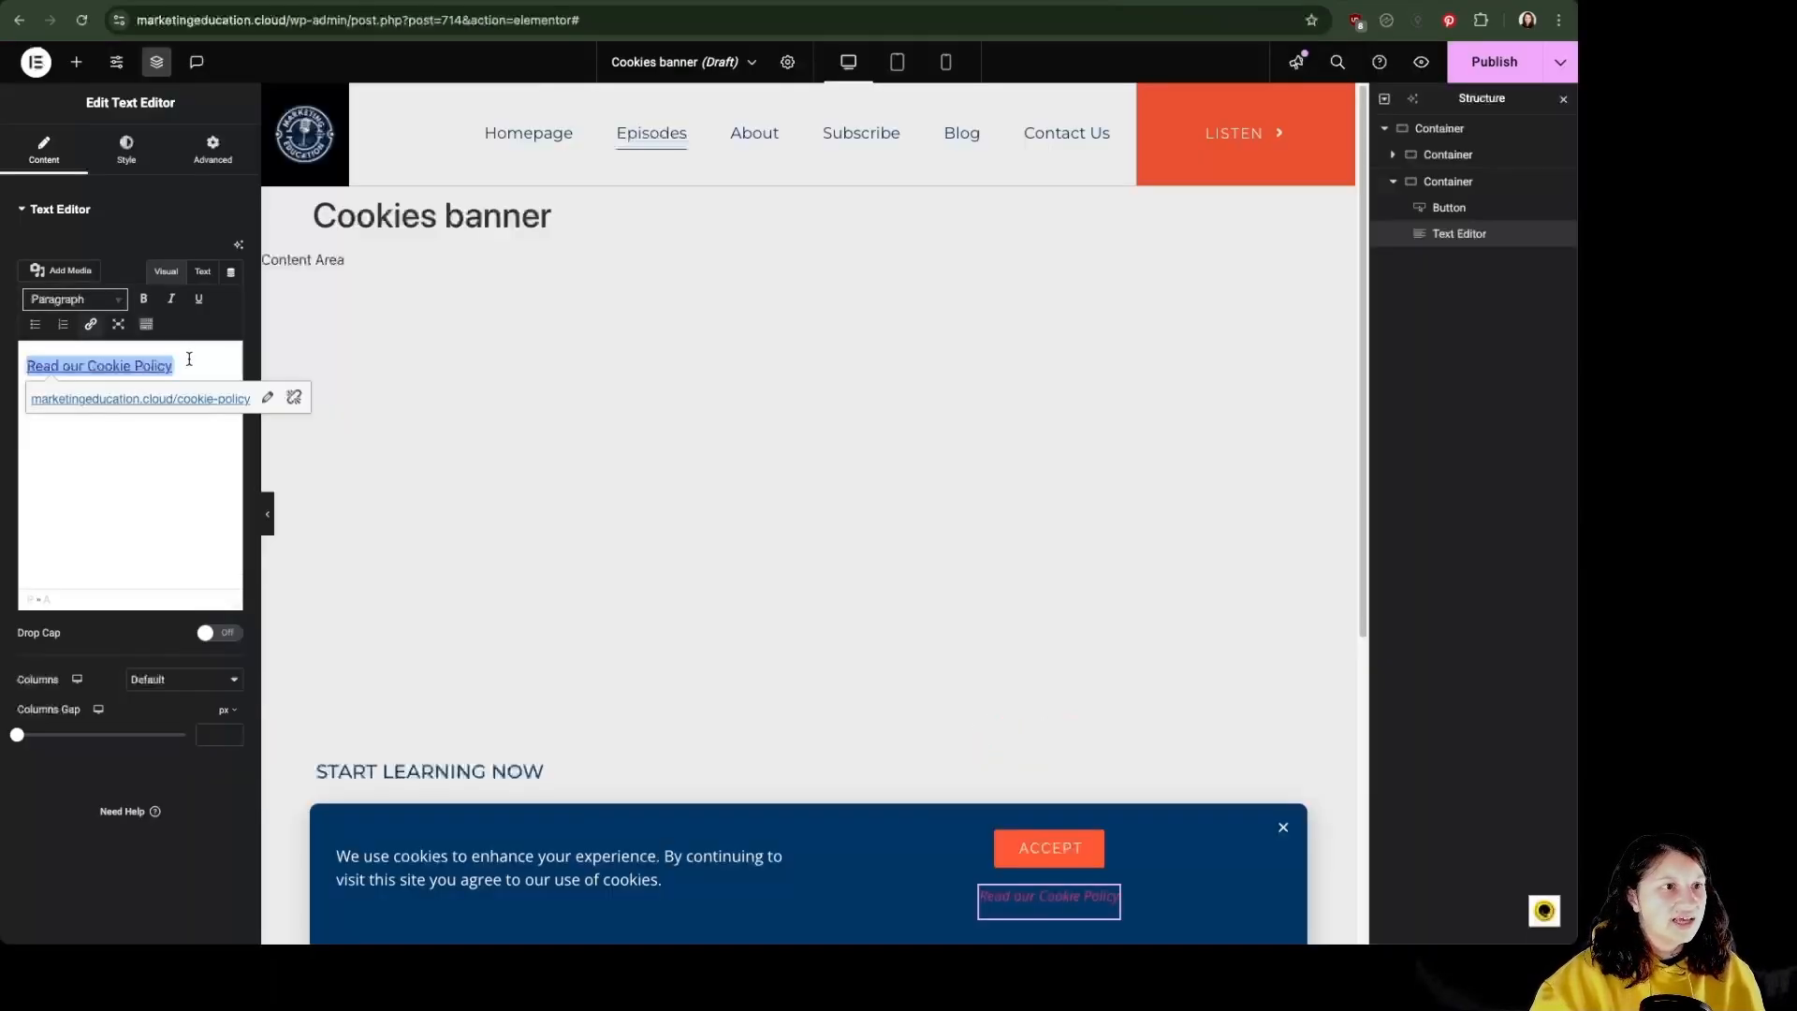
# - Color the "Read our Cookie Policy" link text white and underline it using the text editor's formatting options
pyautogui.click(147, 328)
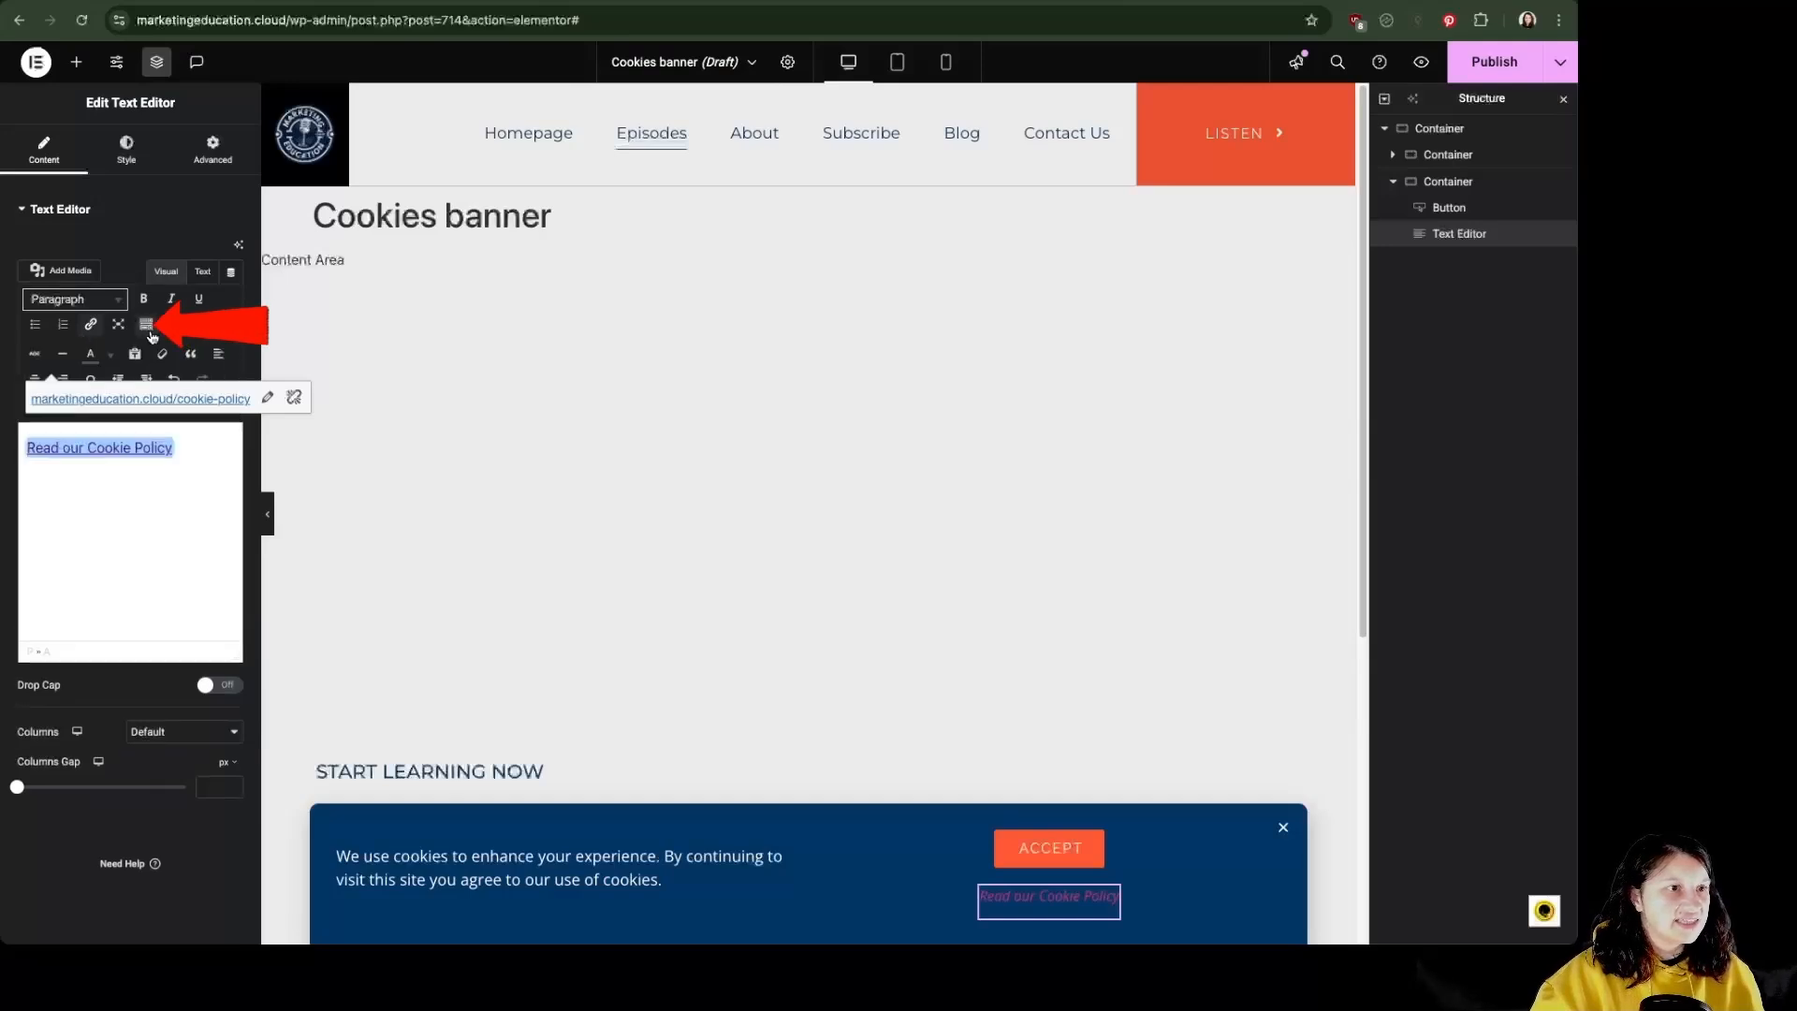
pyautogui.click(112, 360)
pyautogui.click(161, 438)
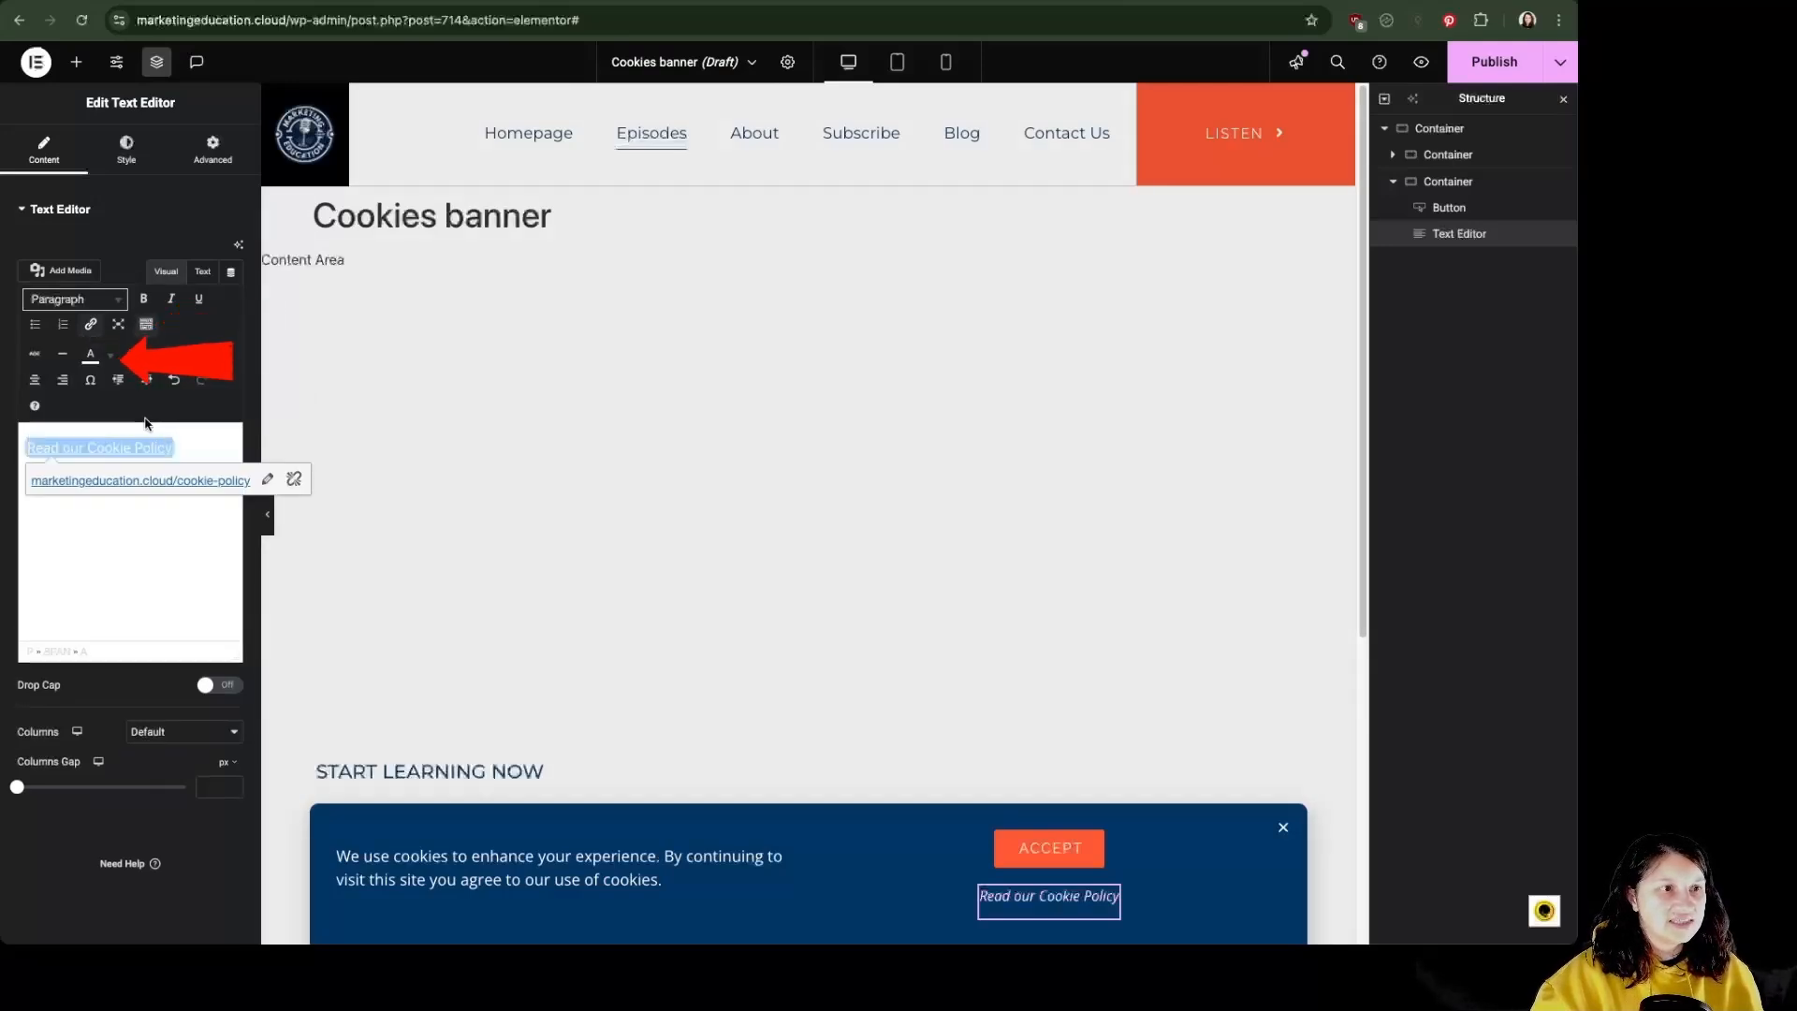
pyautogui.click(198, 298)
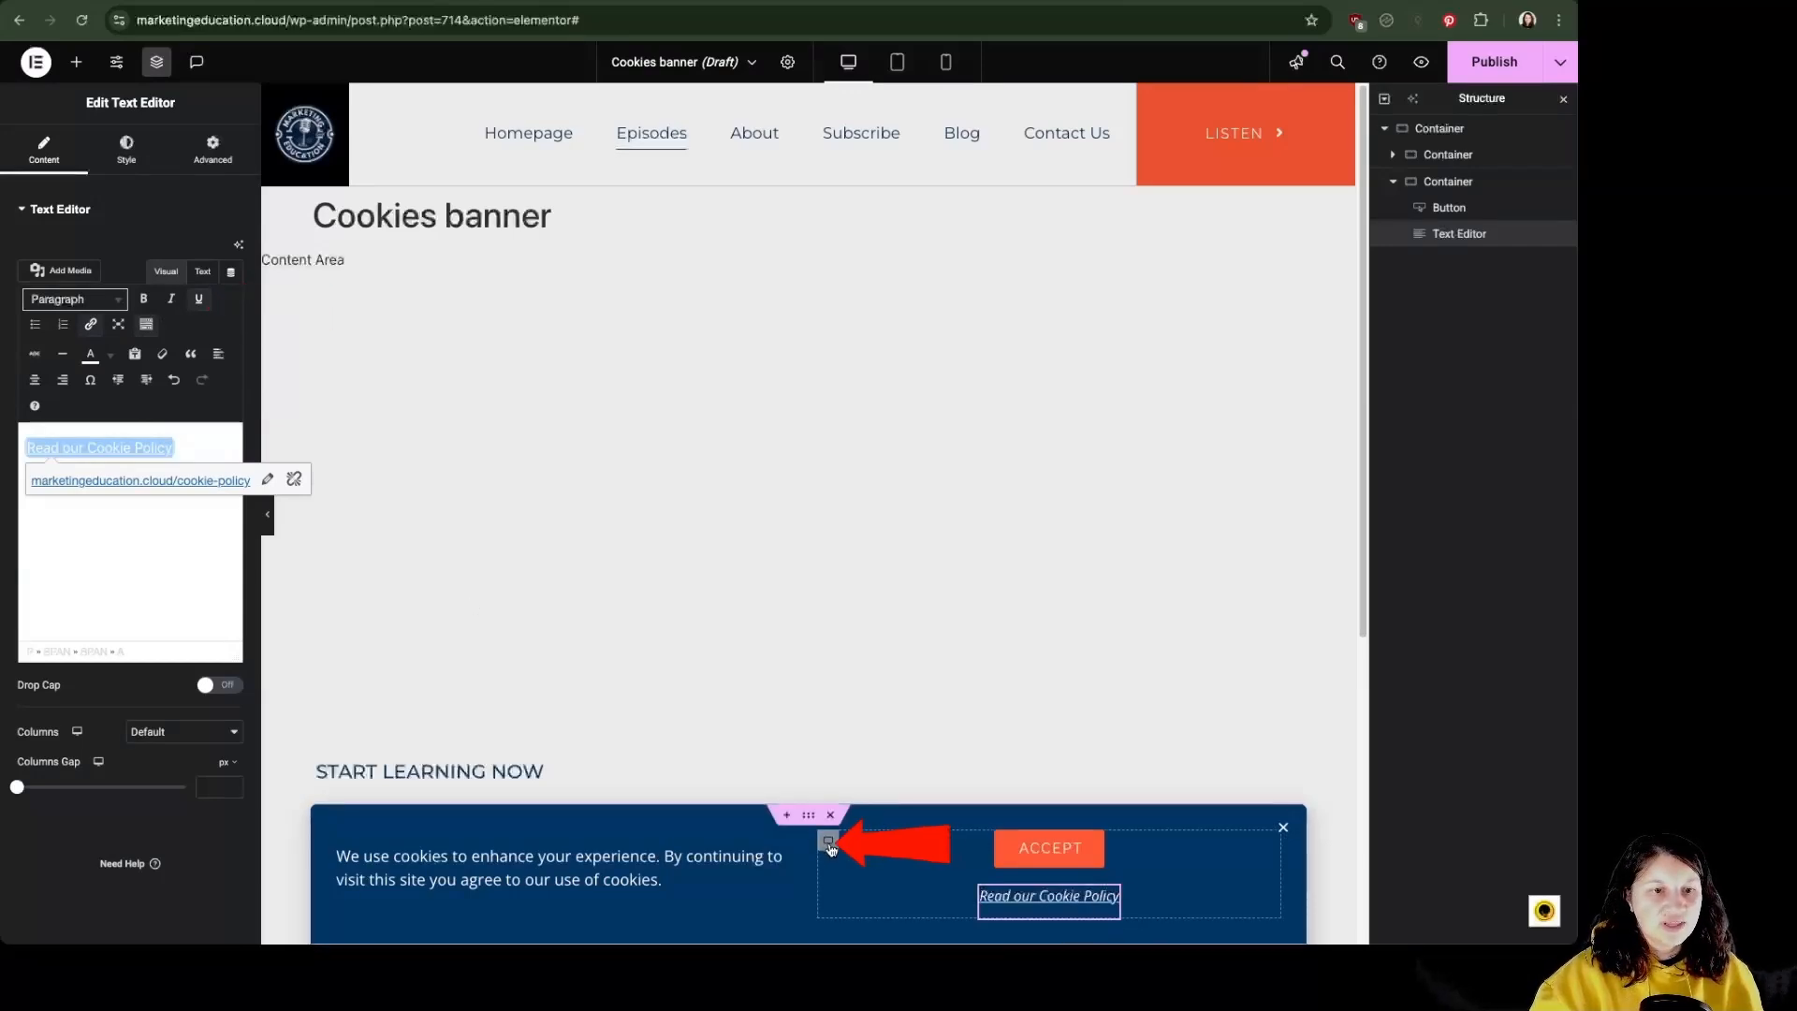
# - Set the linked column and row gaps of the Accept button's container to 10 px
pyautogui.click(828, 842)
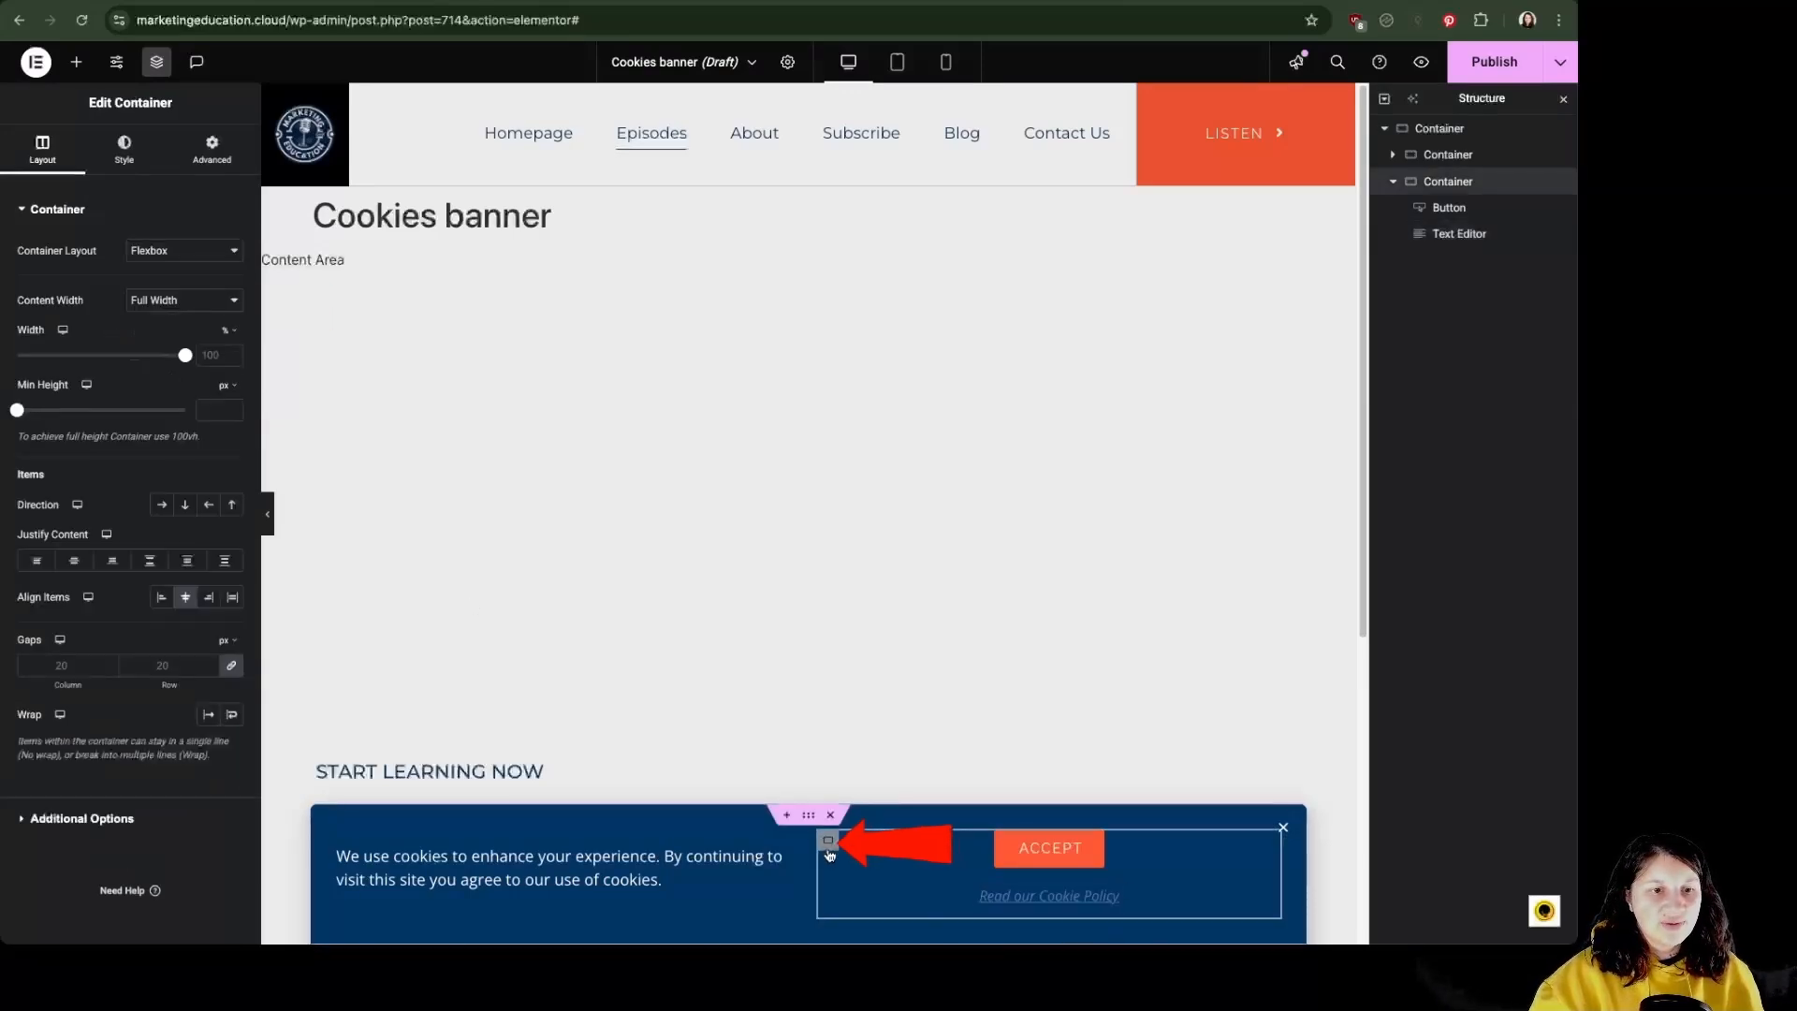
pyautogui.click(159, 670)
pyautogui.write('10')
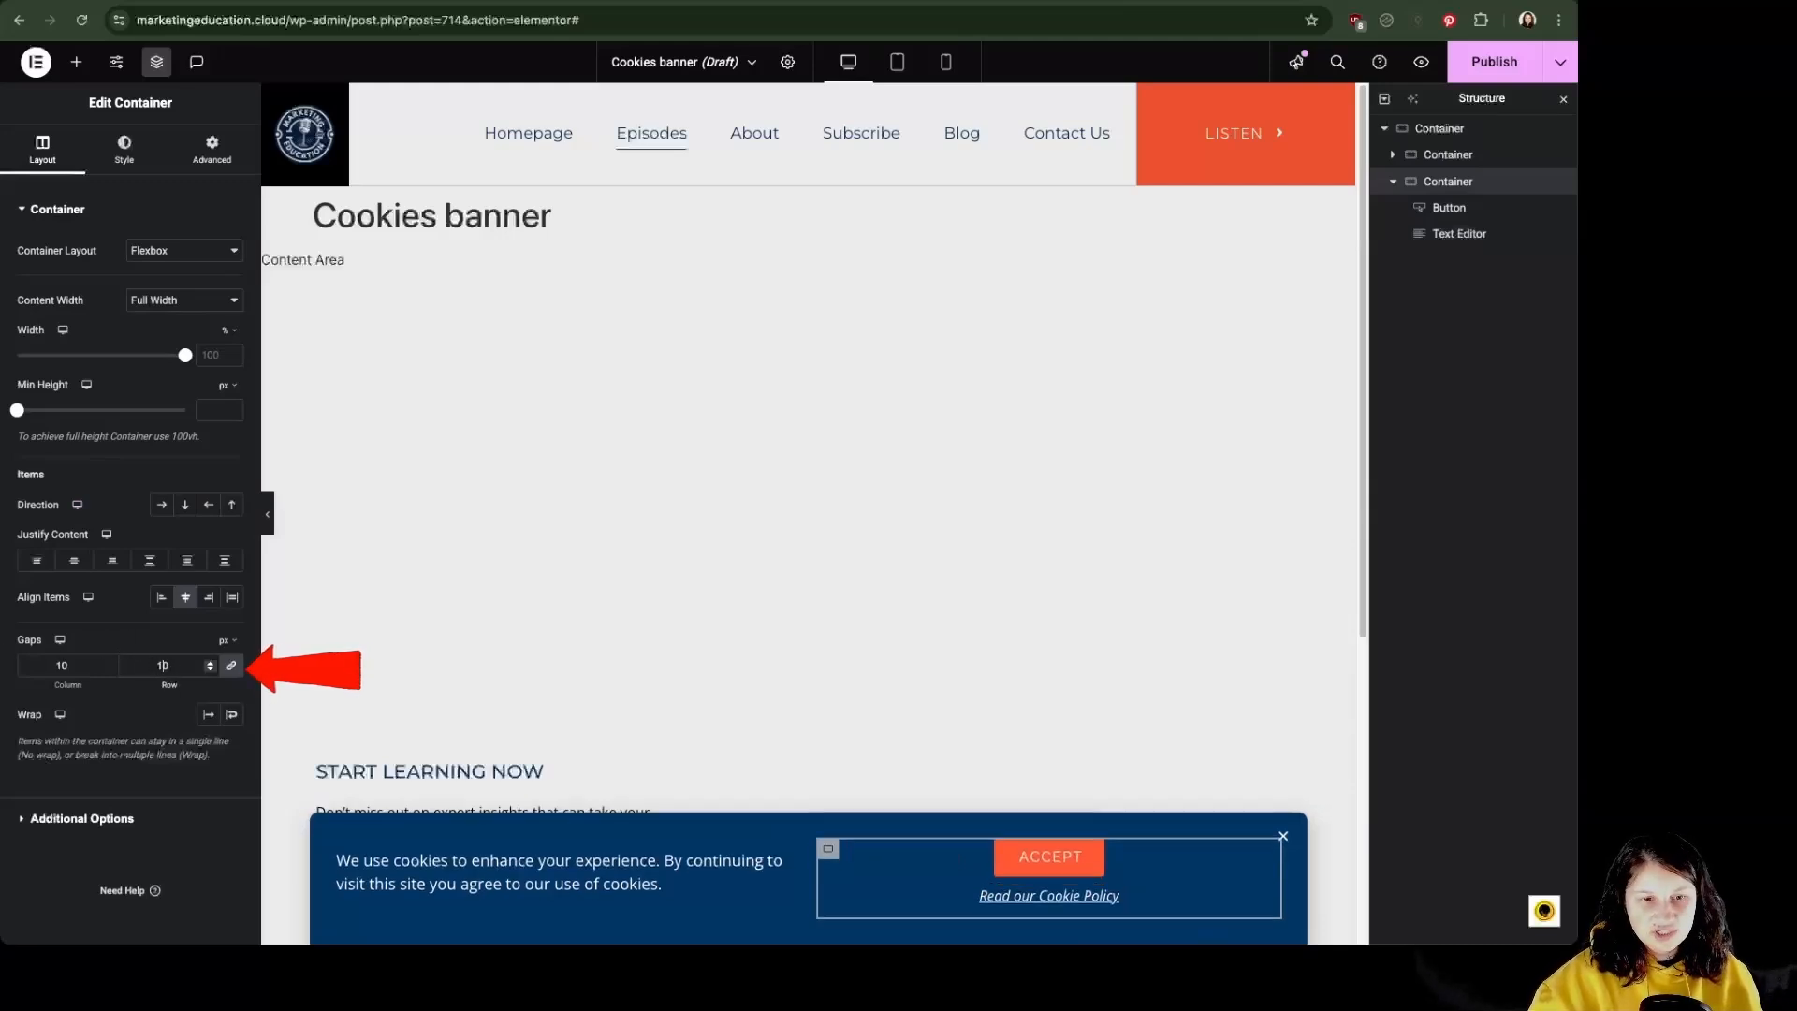
# - Add an Image widget above the consent text and fill it with Marketing-Education-Cloud-1-1.png from the media library
pyautogui.click(529, 901)
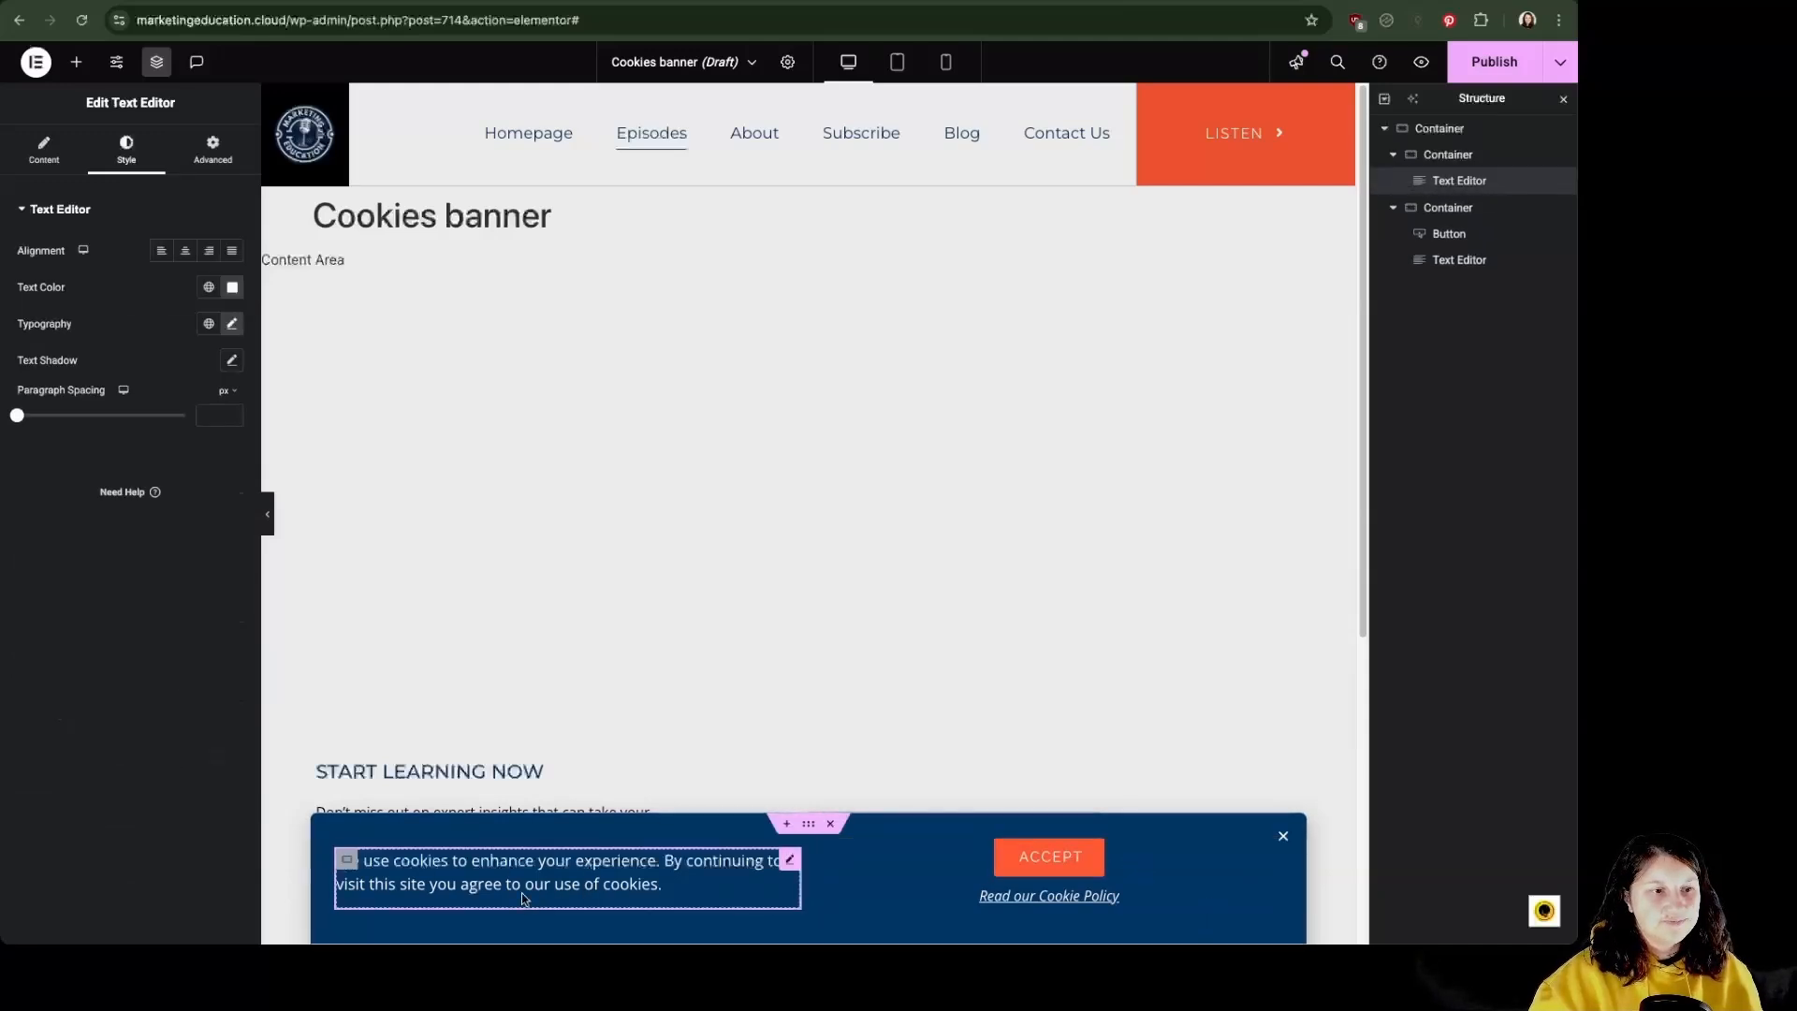
pyautogui.click(78, 63)
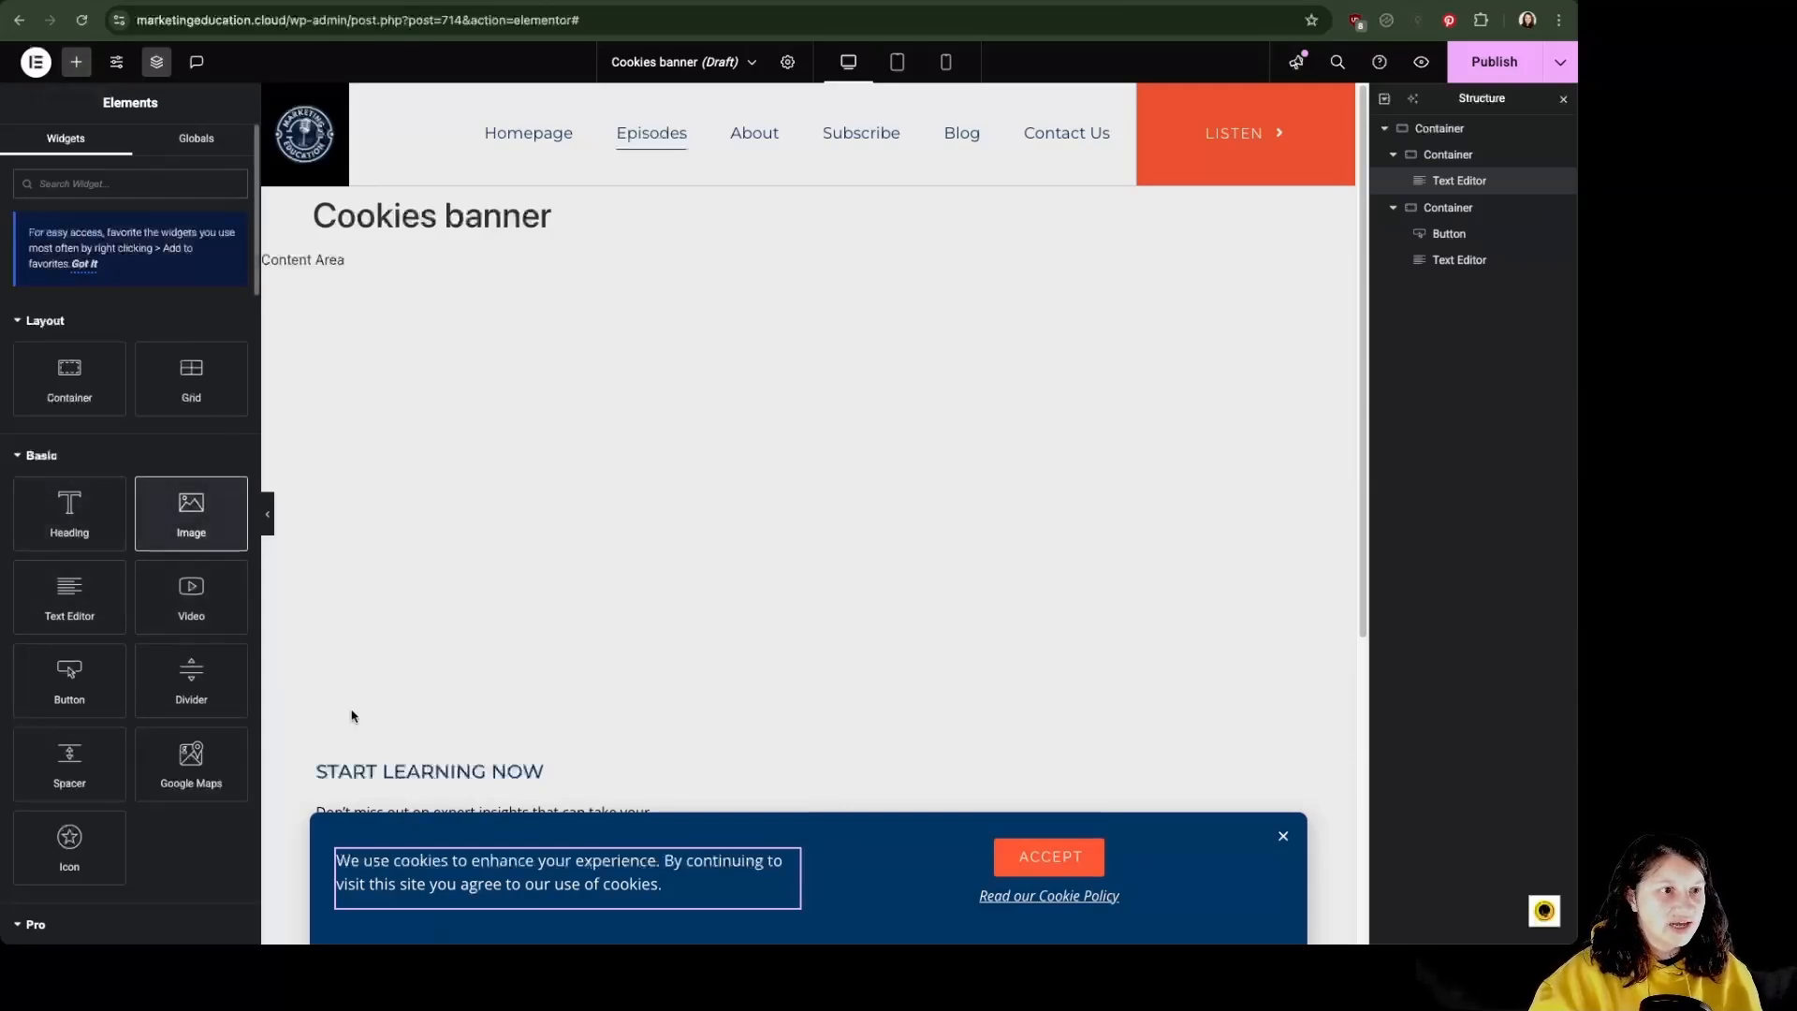
pyautogui.moveTo(352, 716); pyautogui.dragTo(369, 867)
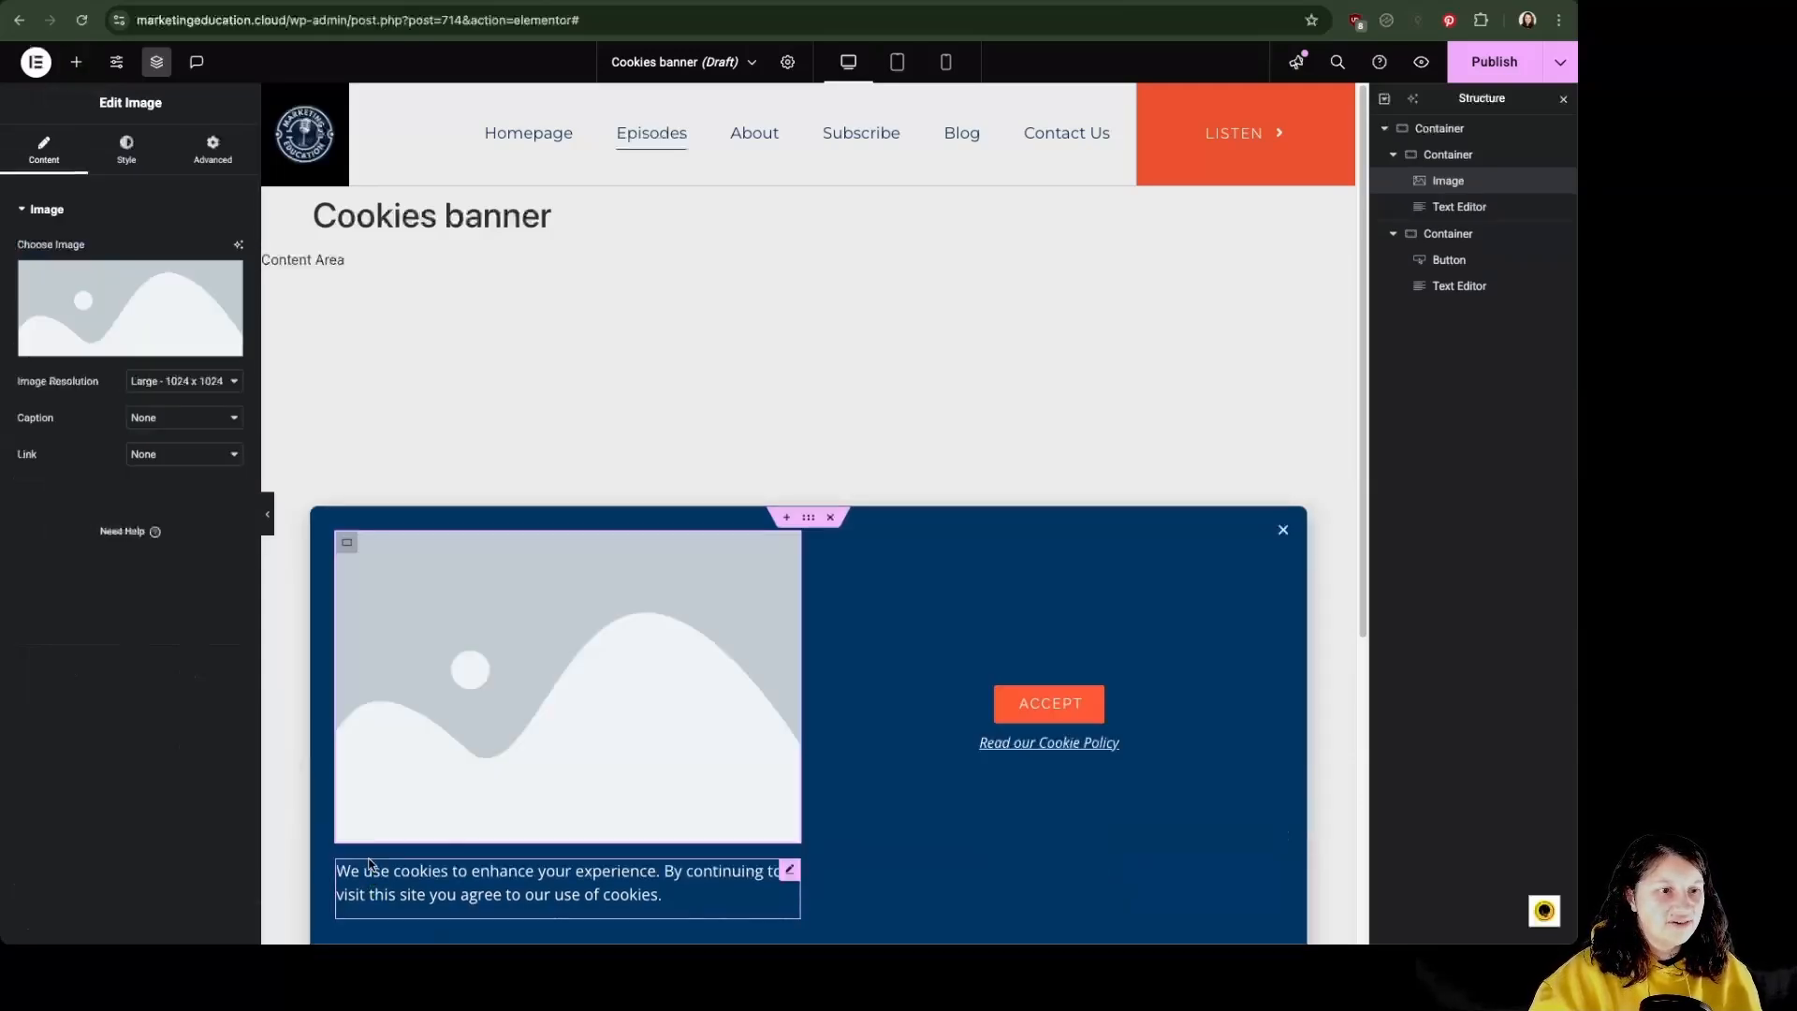
pyautogui.click(108, 337)
pyautogui.scroll(-5, 817, 694)
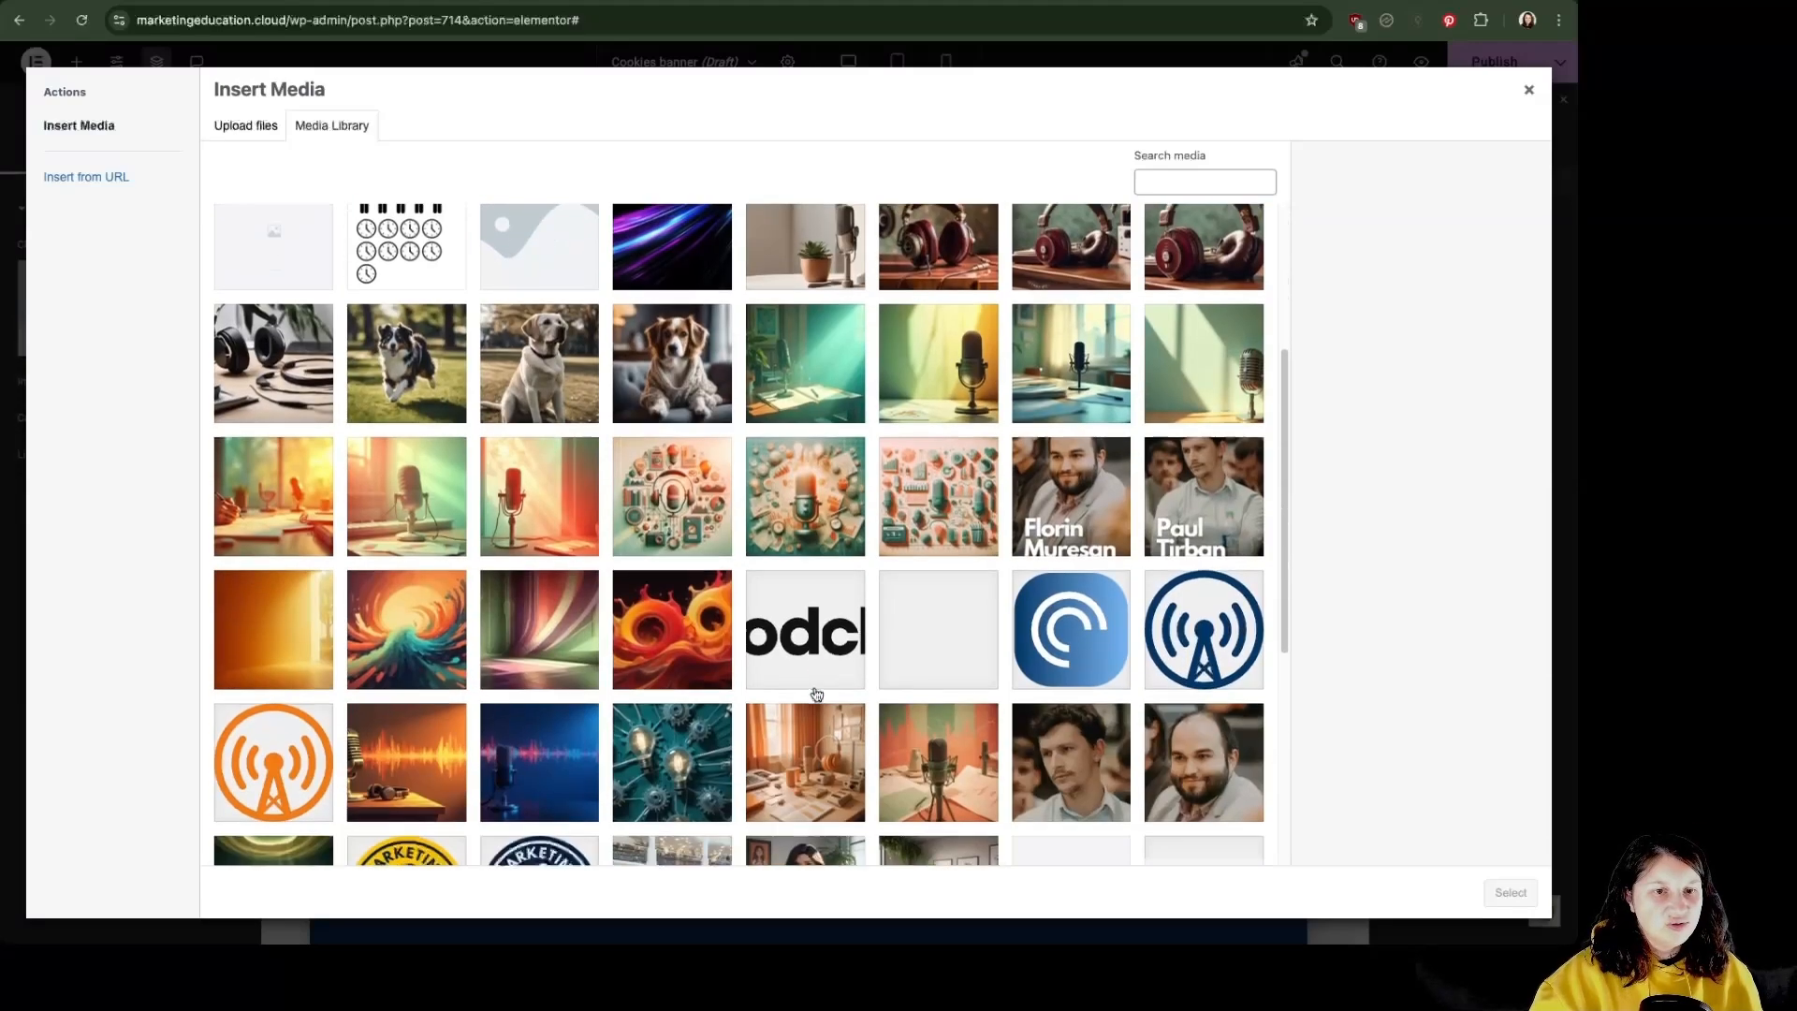
pyautogui.scroll(-5, 816, 693)
pyautogui.click(539, 488)
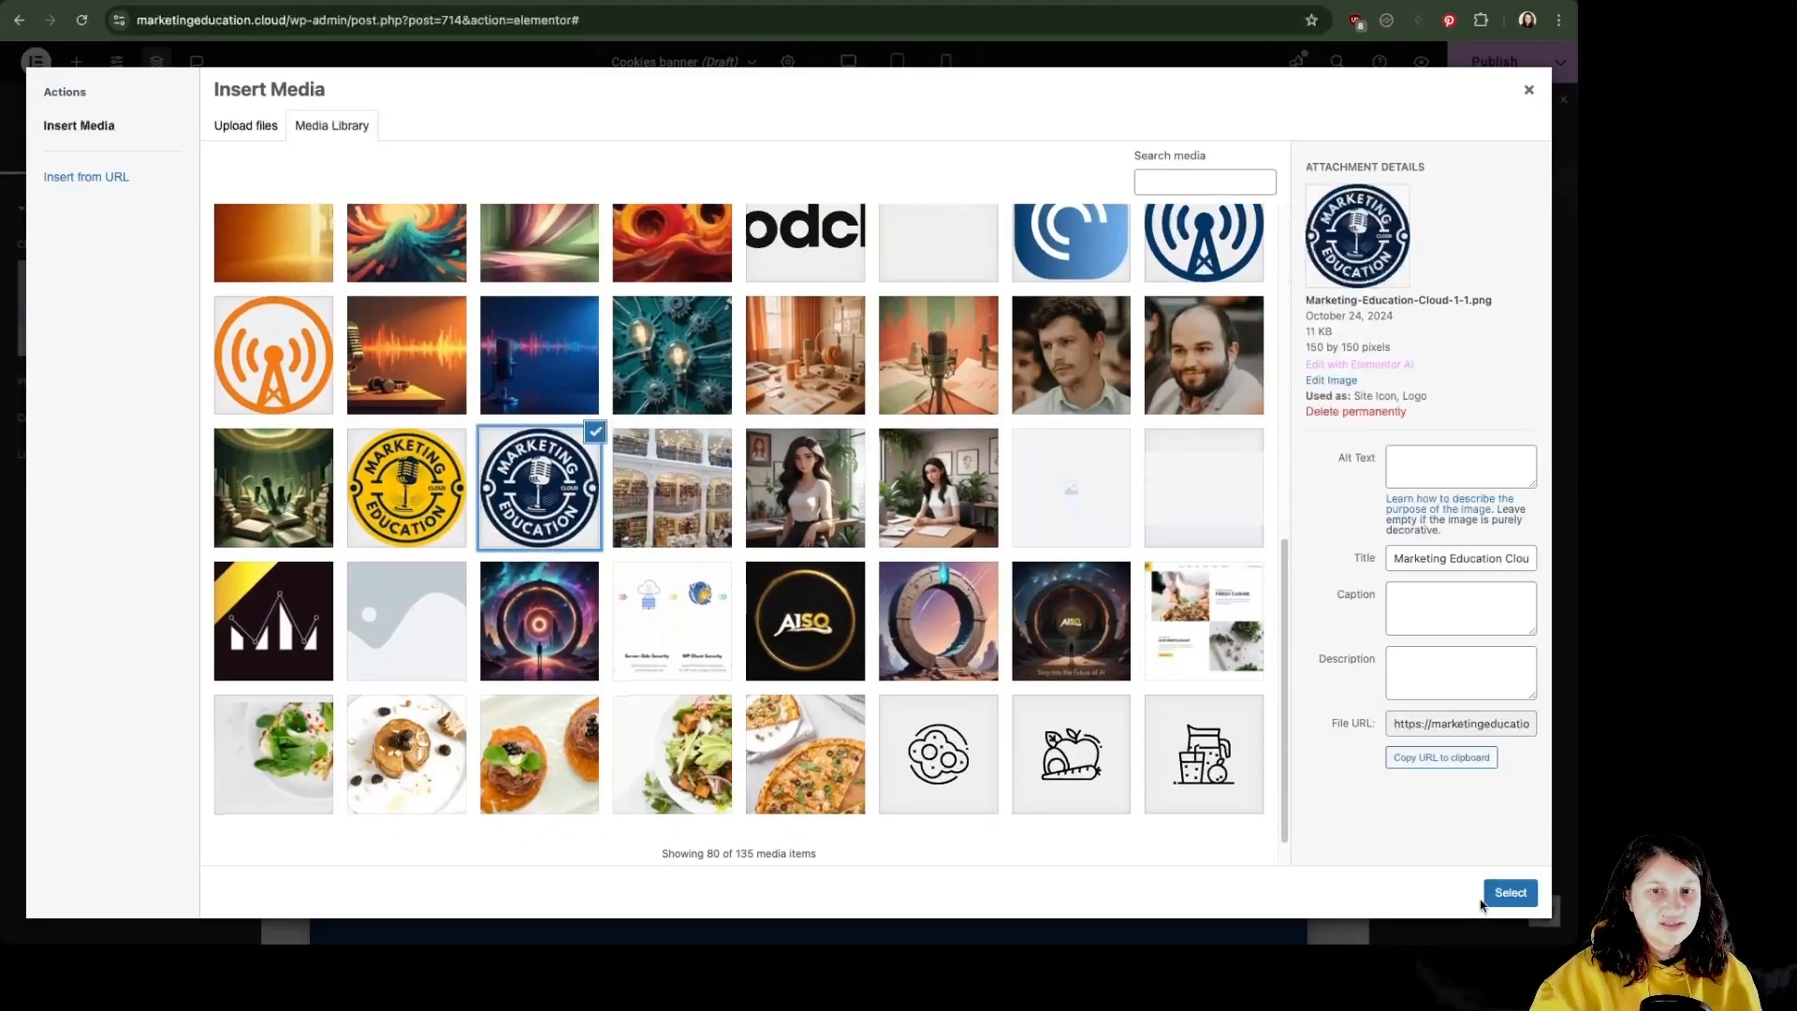
pyautogui.click(1509, 893)
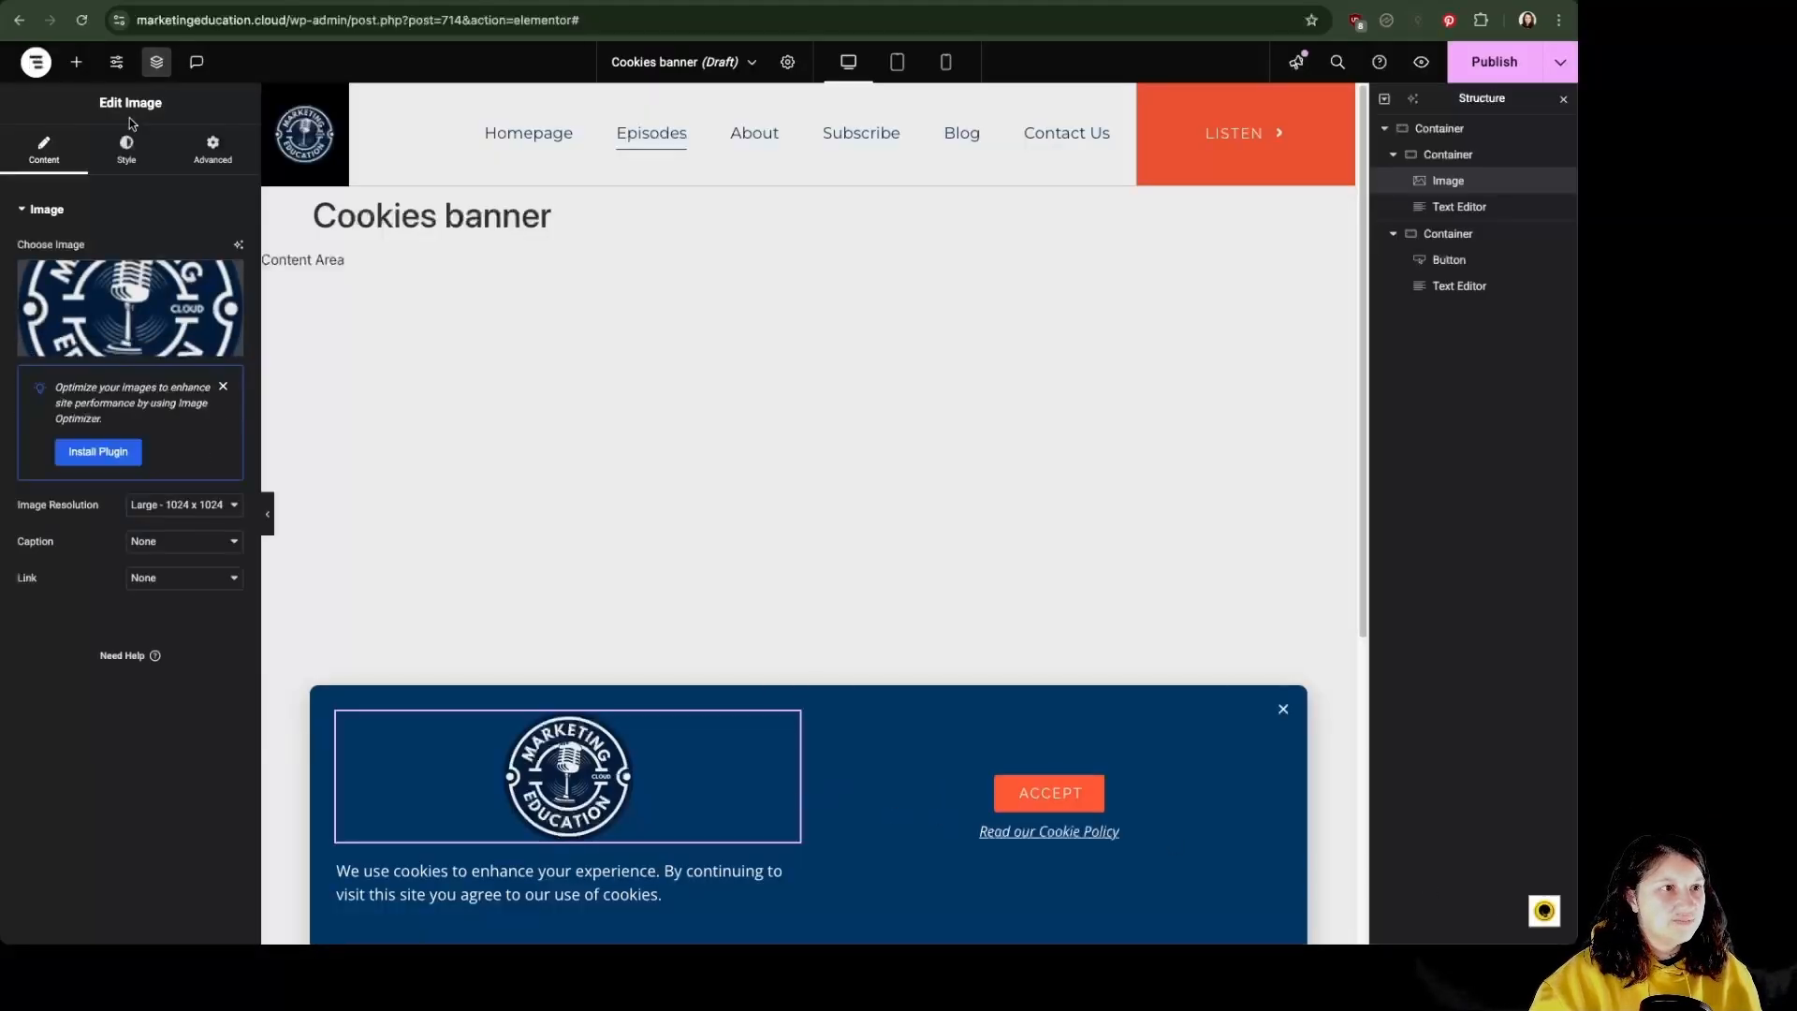
# - Align the logo image to the left and set its height to 30 px
pyautogui.click(126, 150)
pyautogui.click(185, 251)
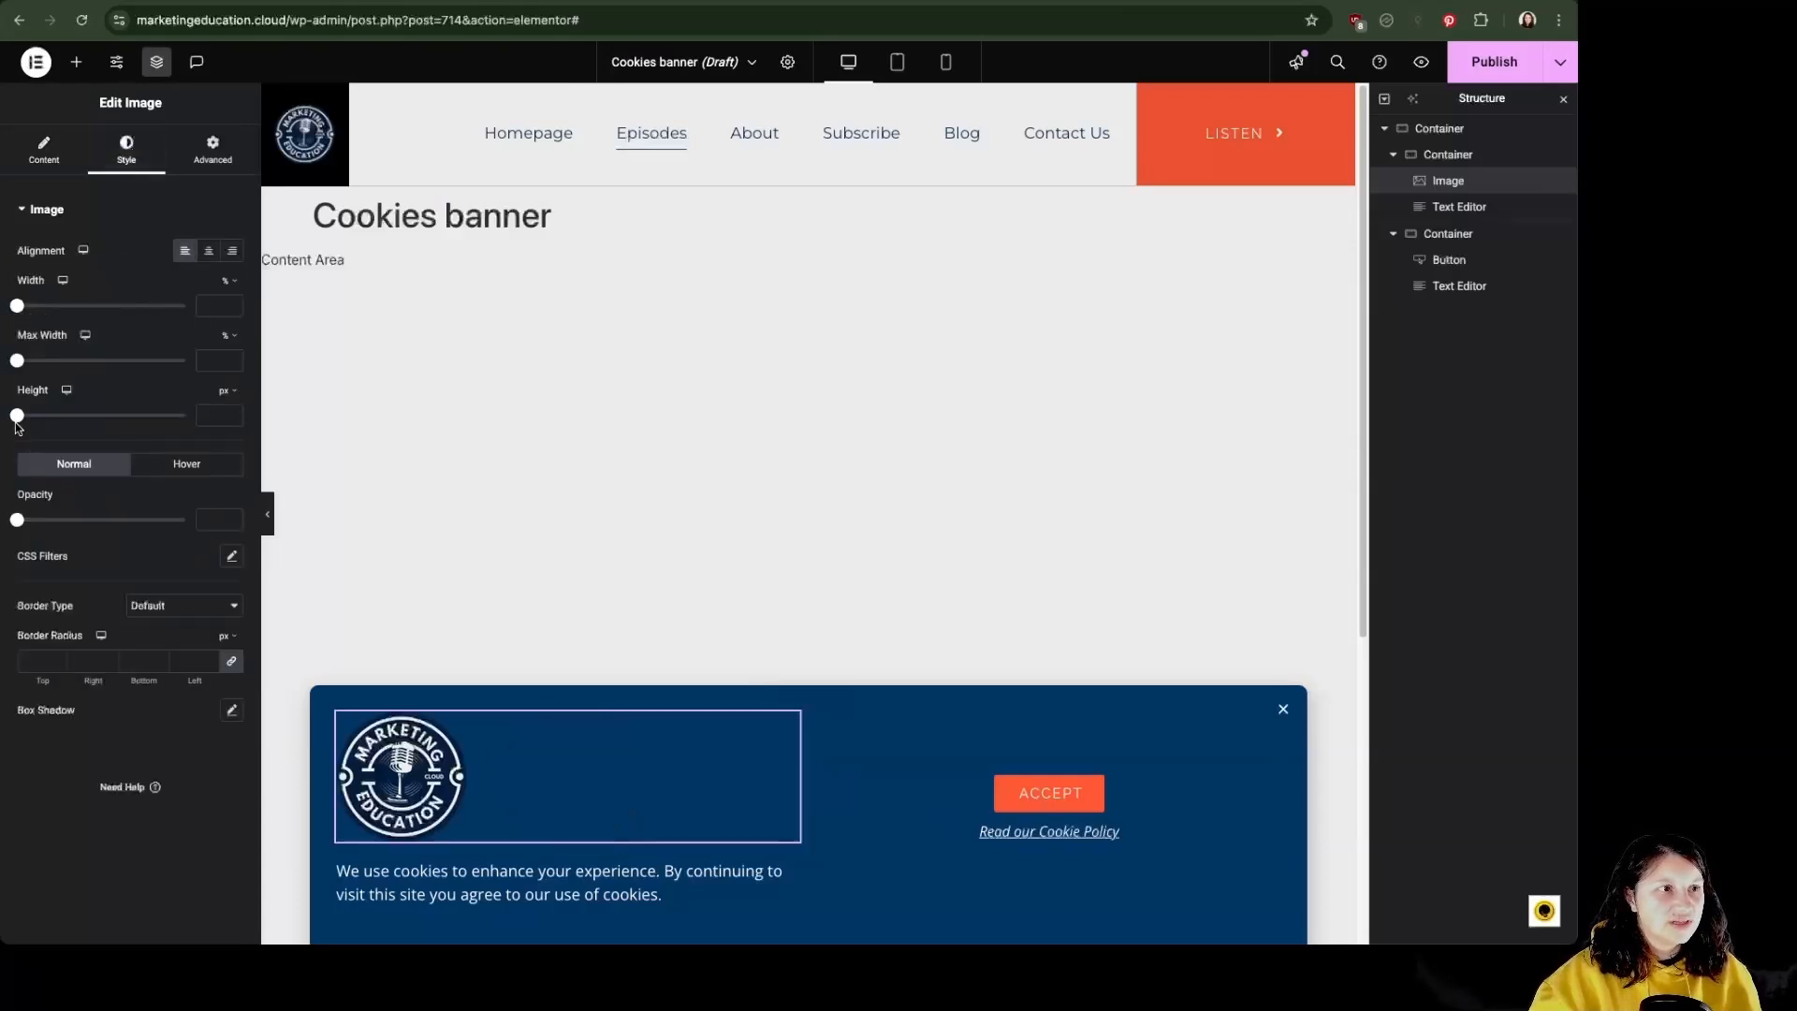
pyautogui.moveTo(18, 417); pyautogui.dragTo(27, 415)
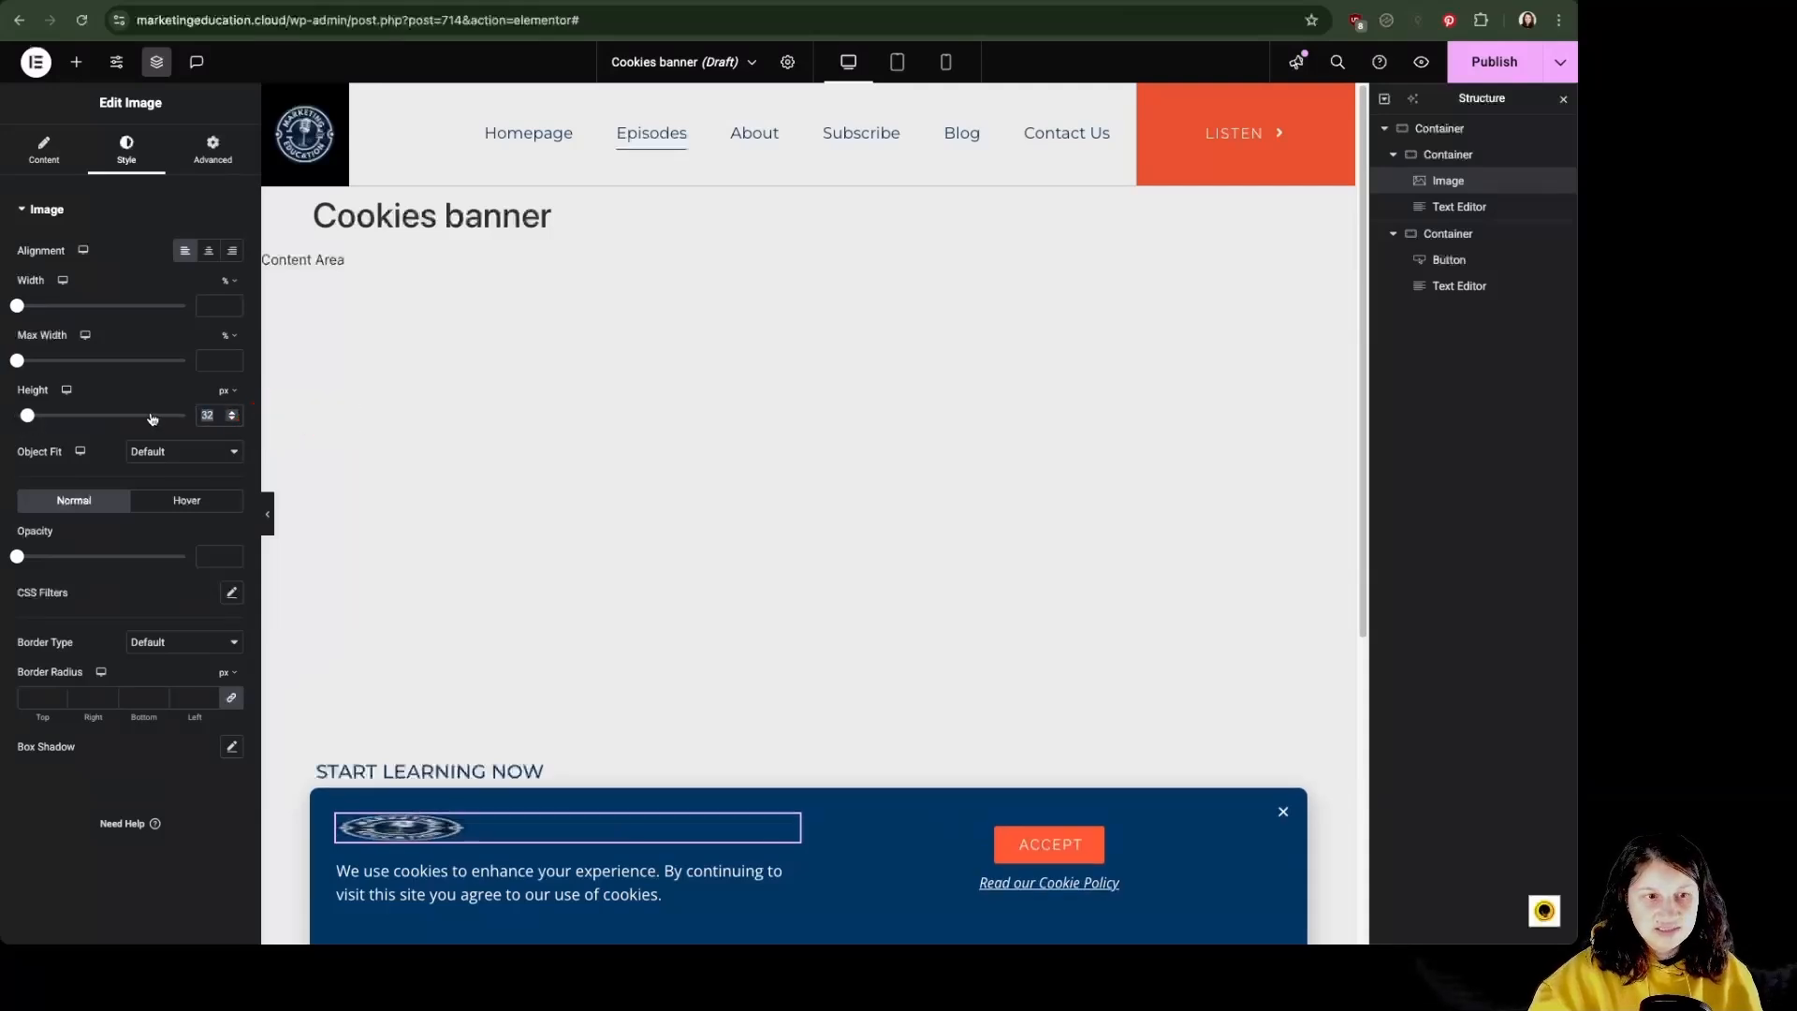
pyautogui.write('30')
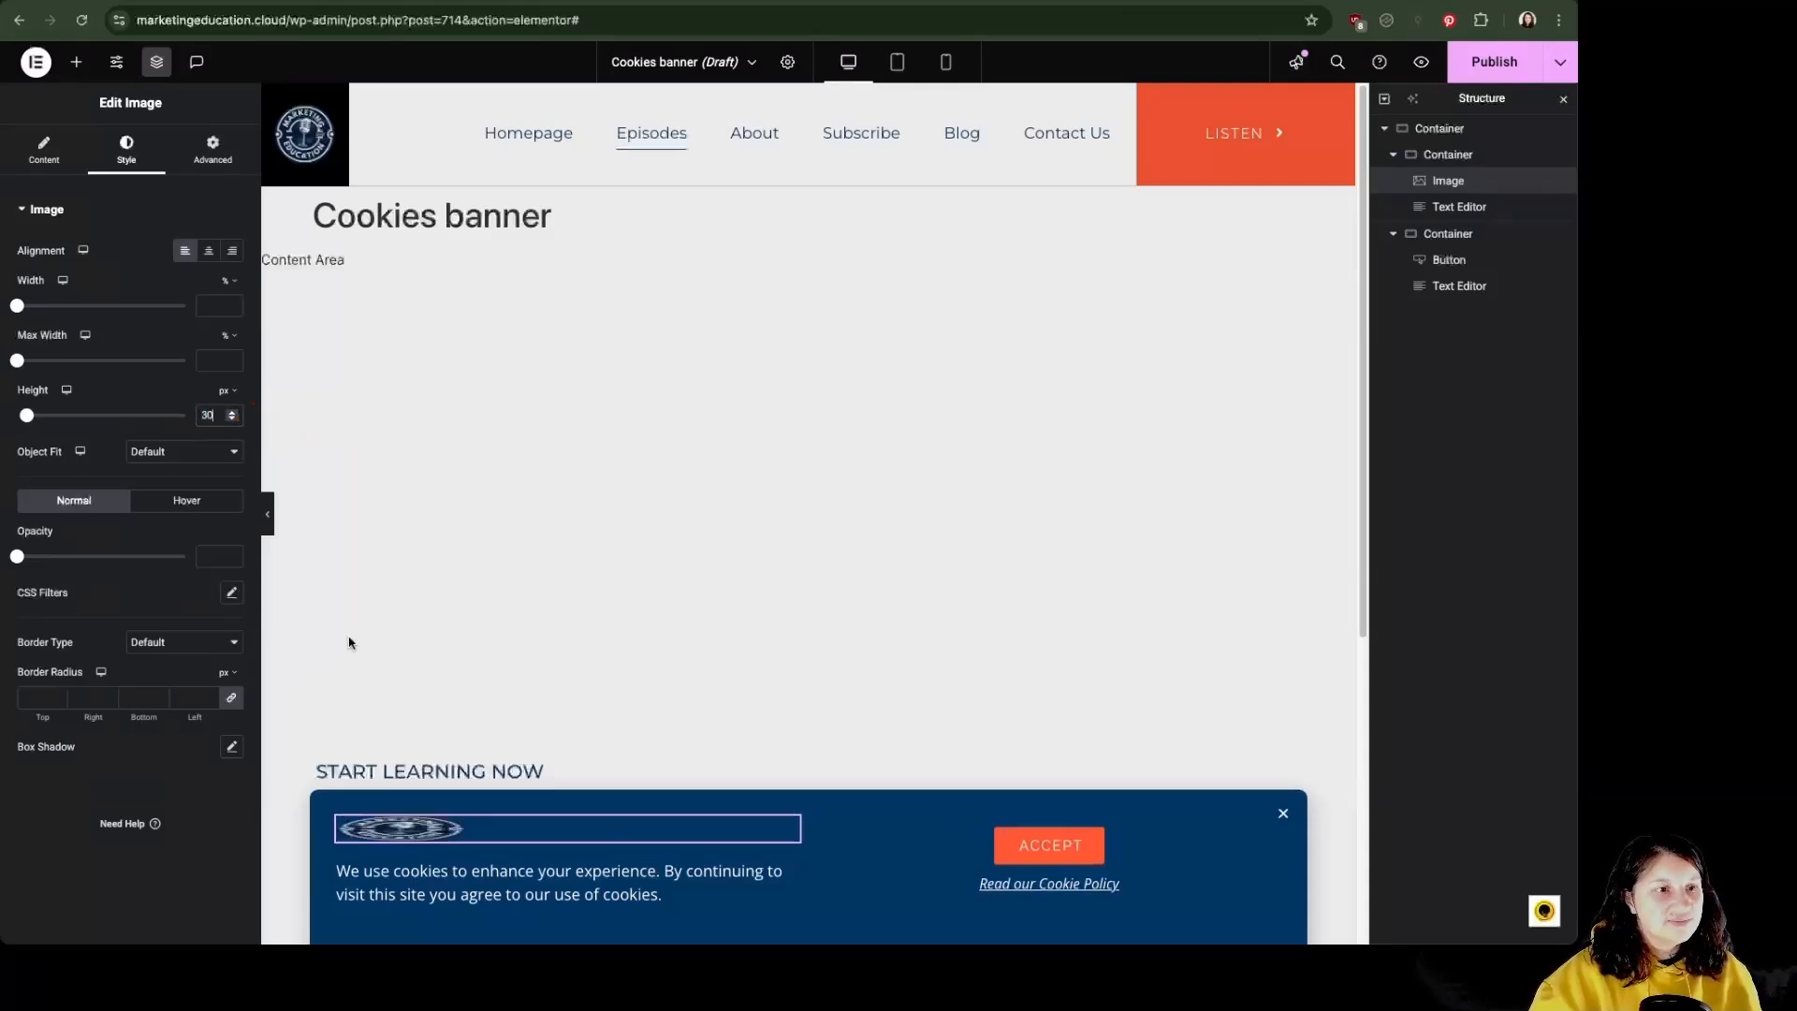
pyautogui.press('Tab')
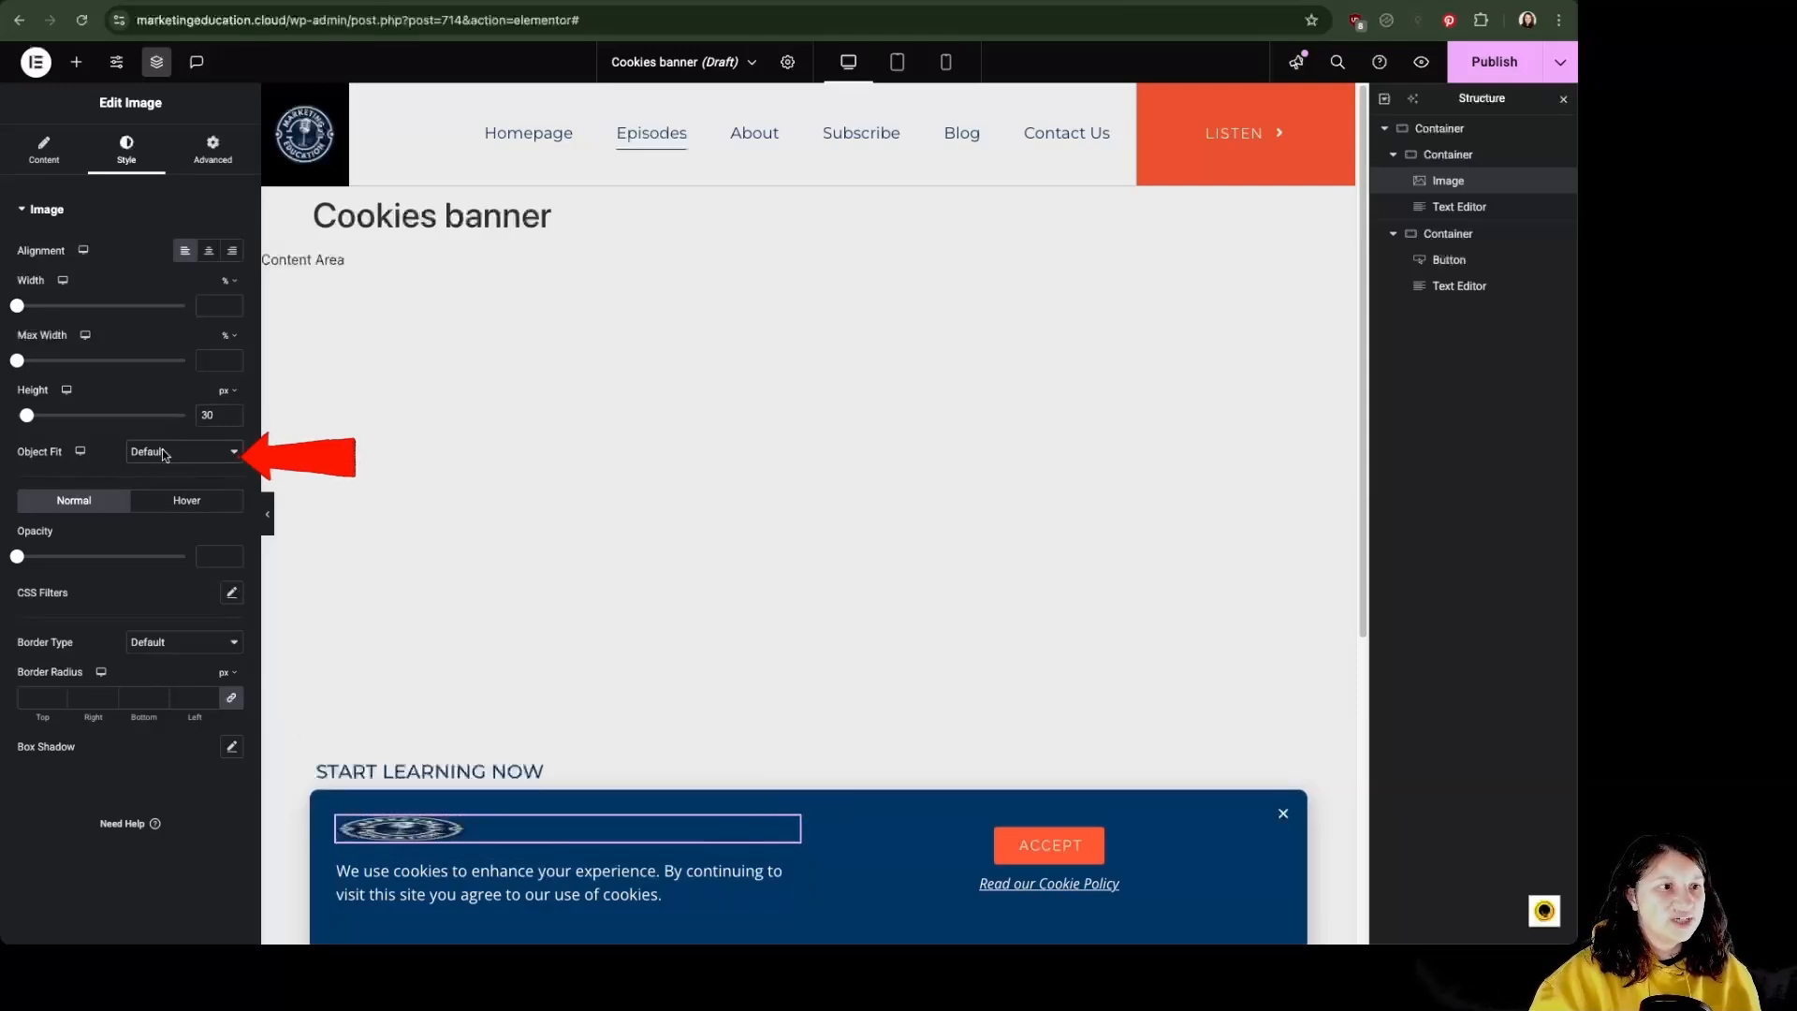
# - Set the logo image's object fit to Contain and its object position to Center Left, and view the banner at full width
pyautogui.click(183, 510)
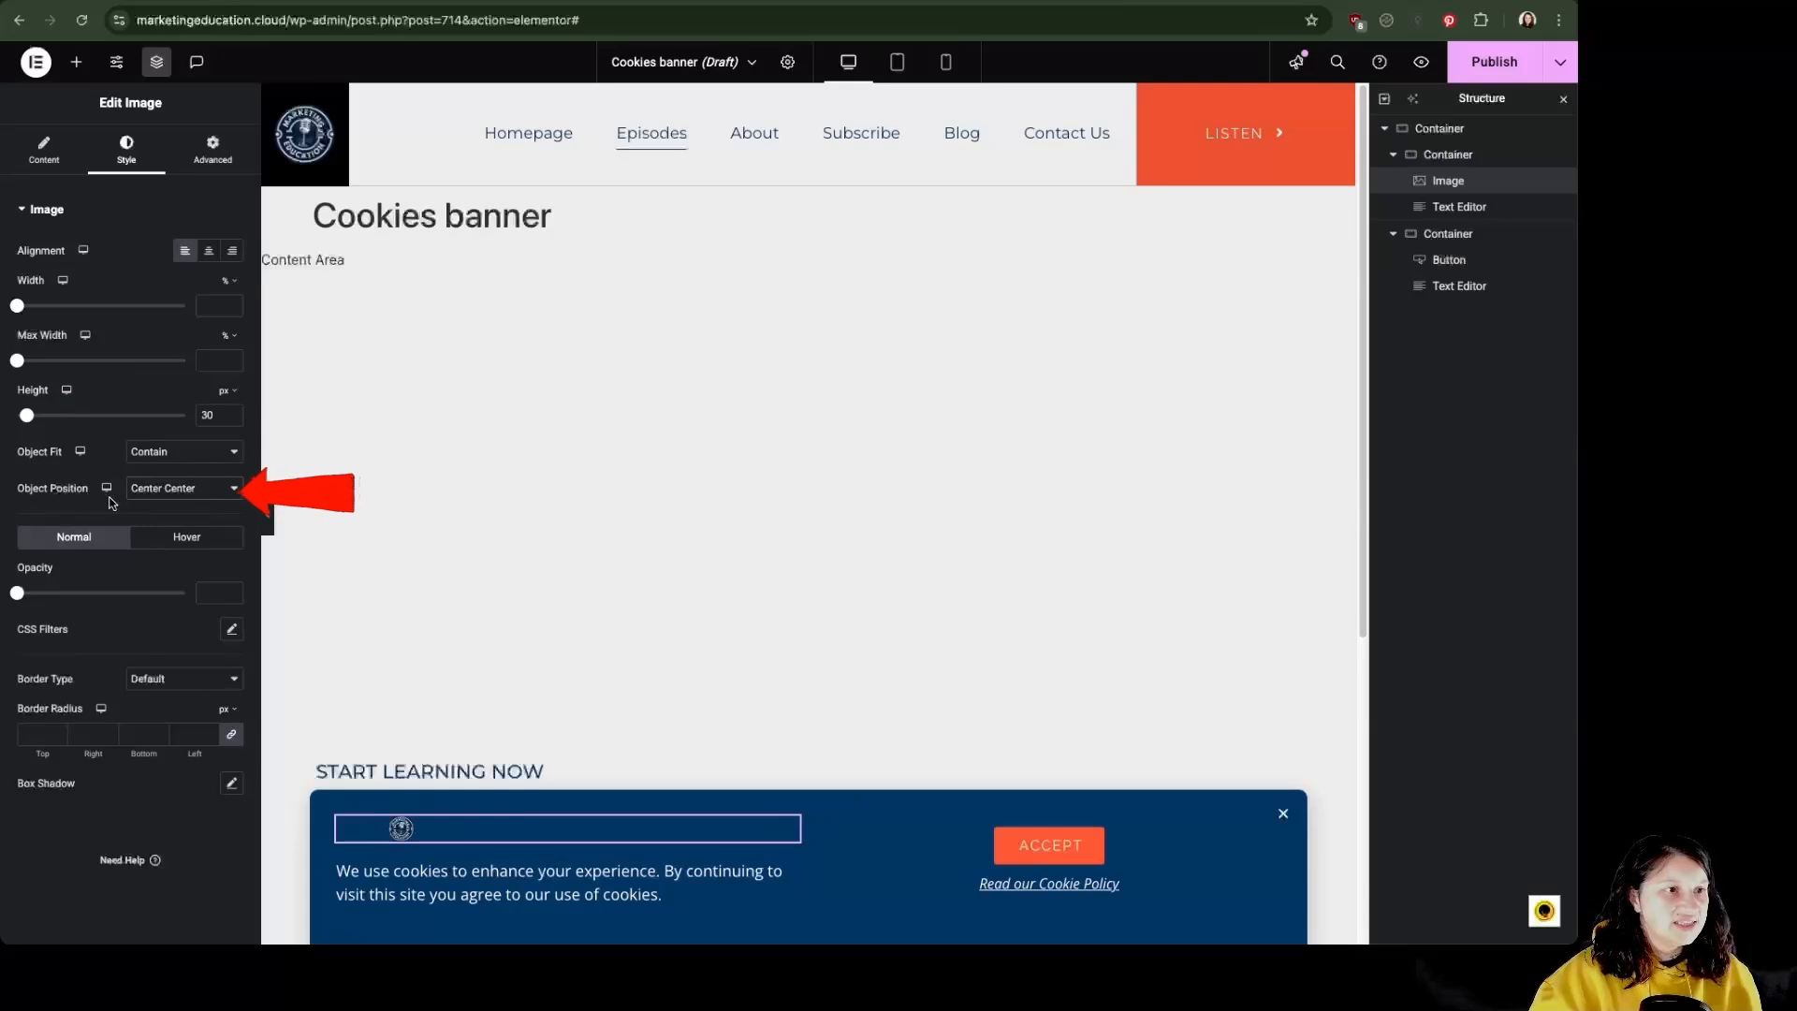
pyautogui.click(204, 496)
pyautogui.click(194, 513)
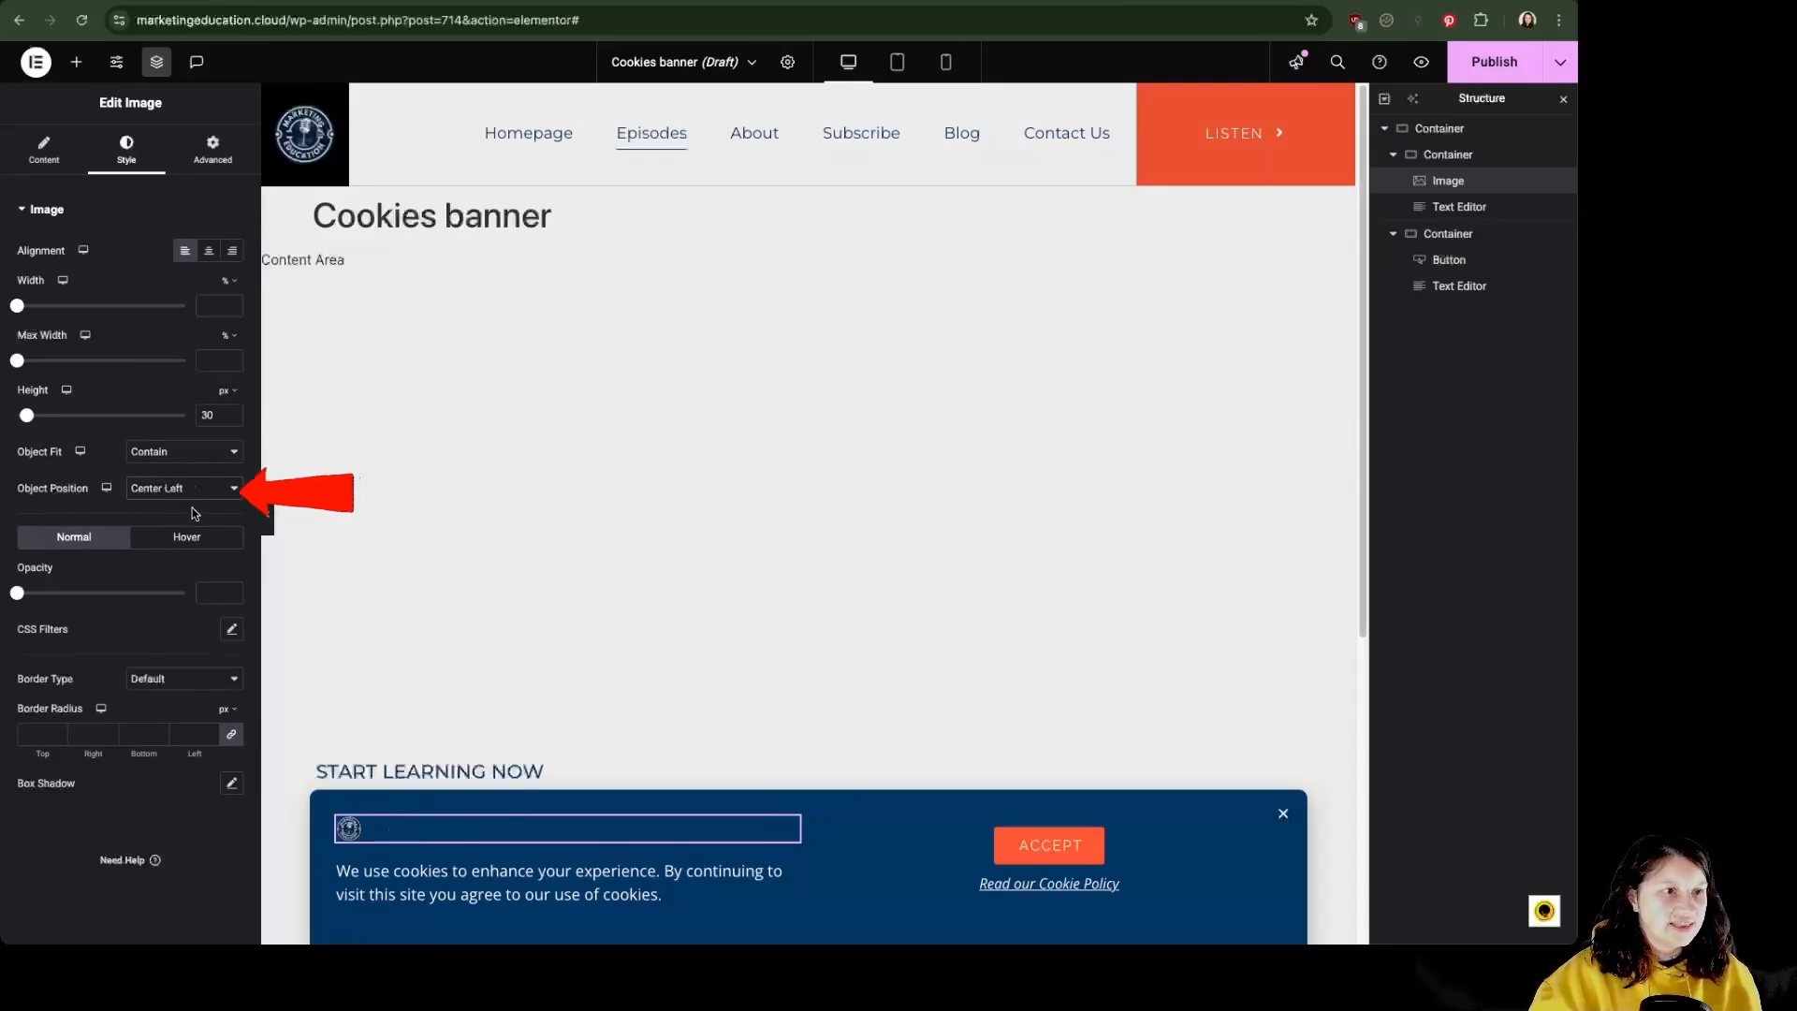
pyautogui.click(272, 528)
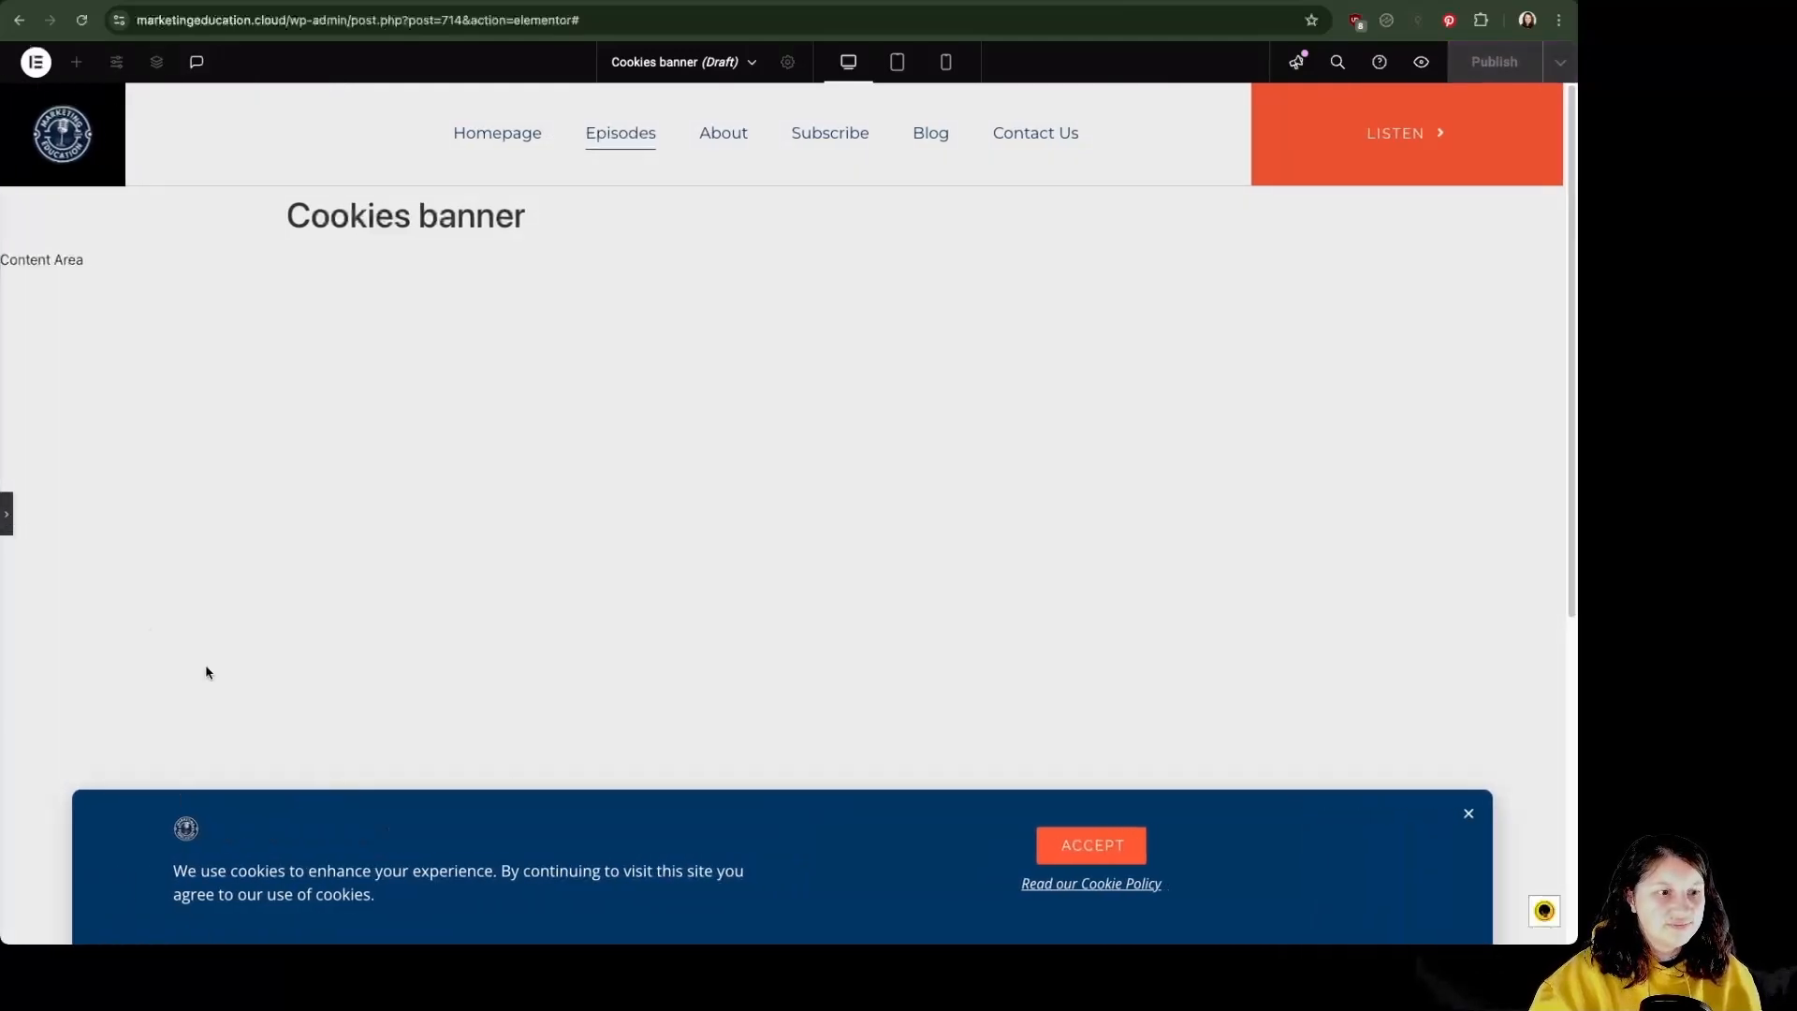
# - Set the linked column and row gaps of the container holding the logo and consent text to 5 px, and preview the banner
pyautogui.click(6, 519)
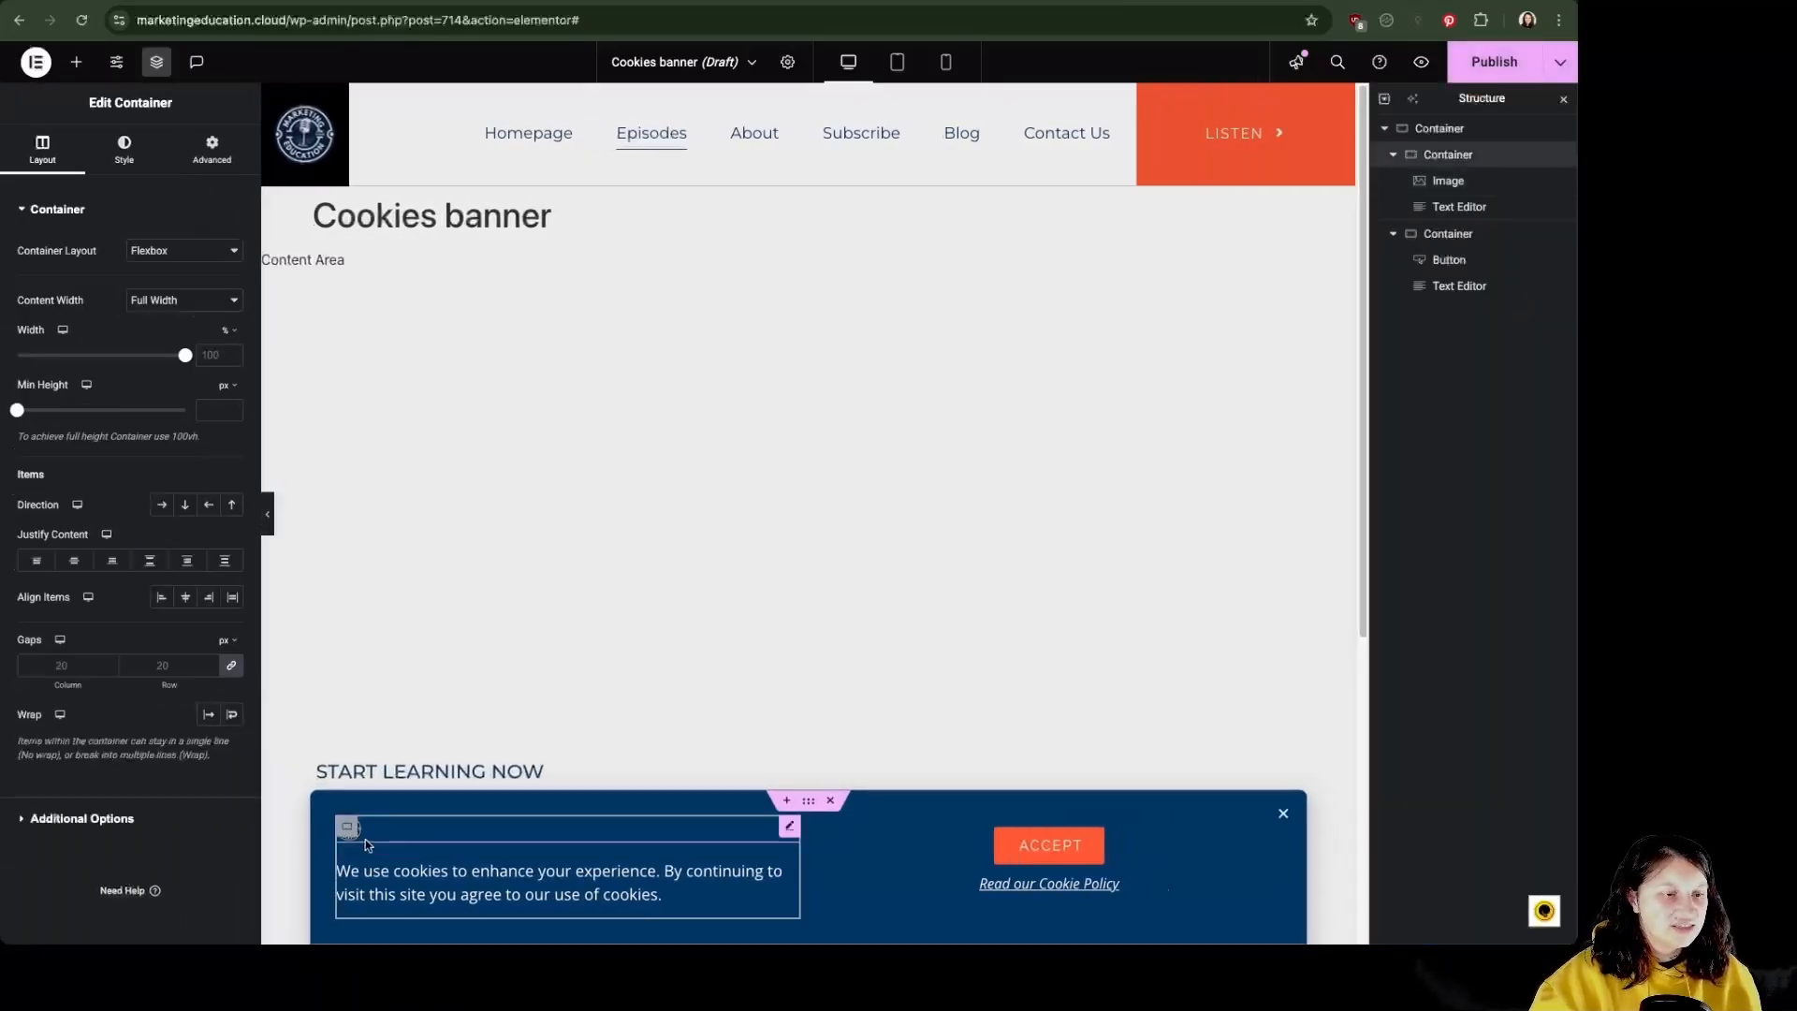
pyautogui.click(162, 663)
pyautogui.write('10')
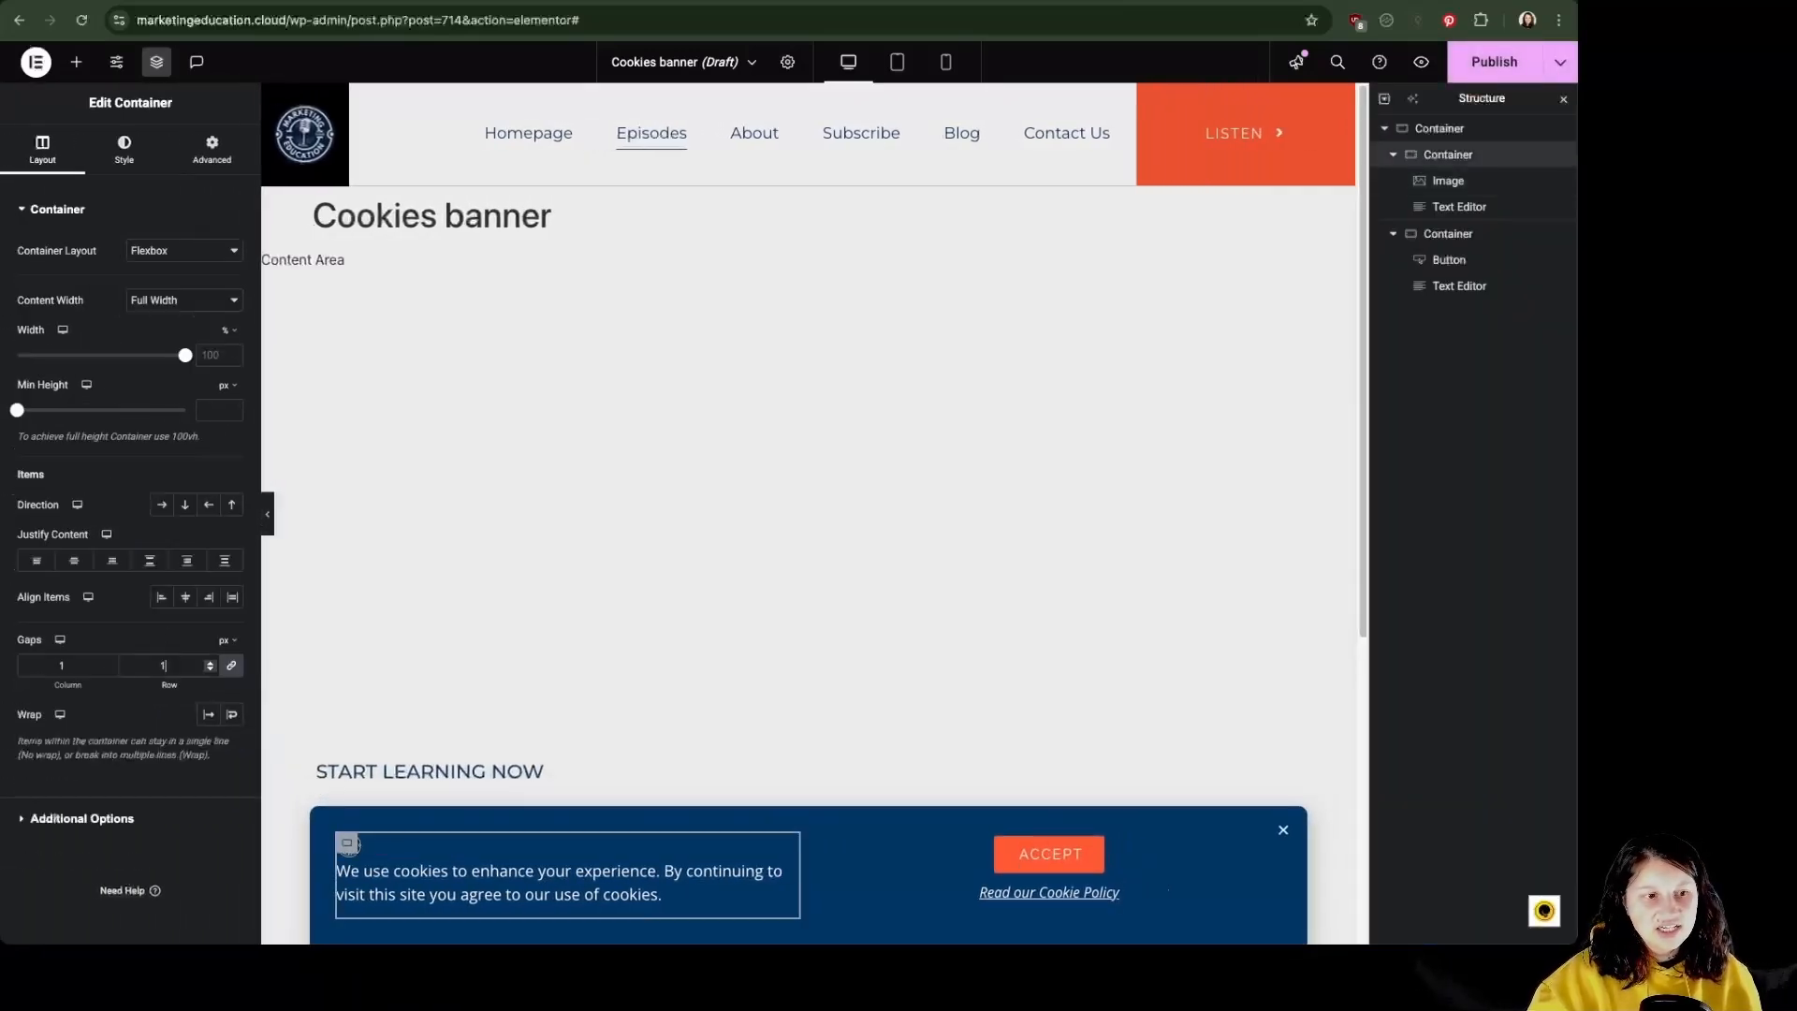
pyautogui.press('BackSpace')
pyautogui.press('BackSpace')
pyautogui.write('0')
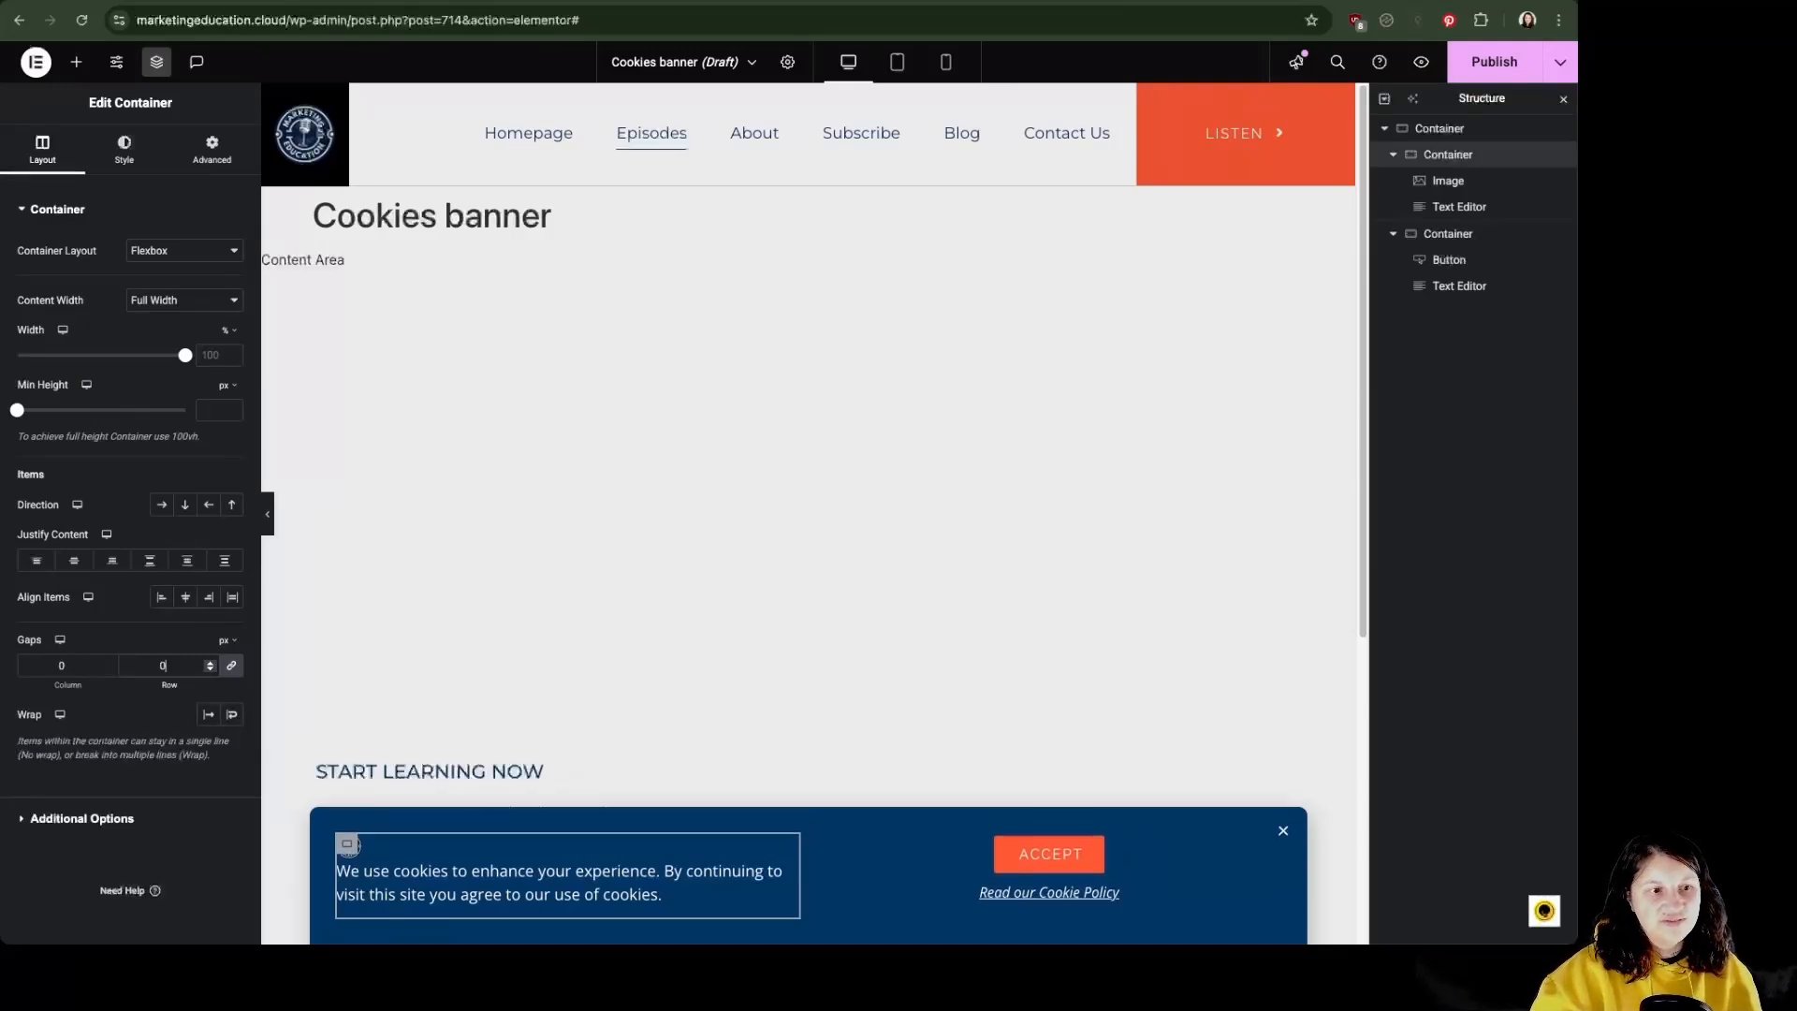
pyautogui.press('BackSpace')
pyautogui.write('5')
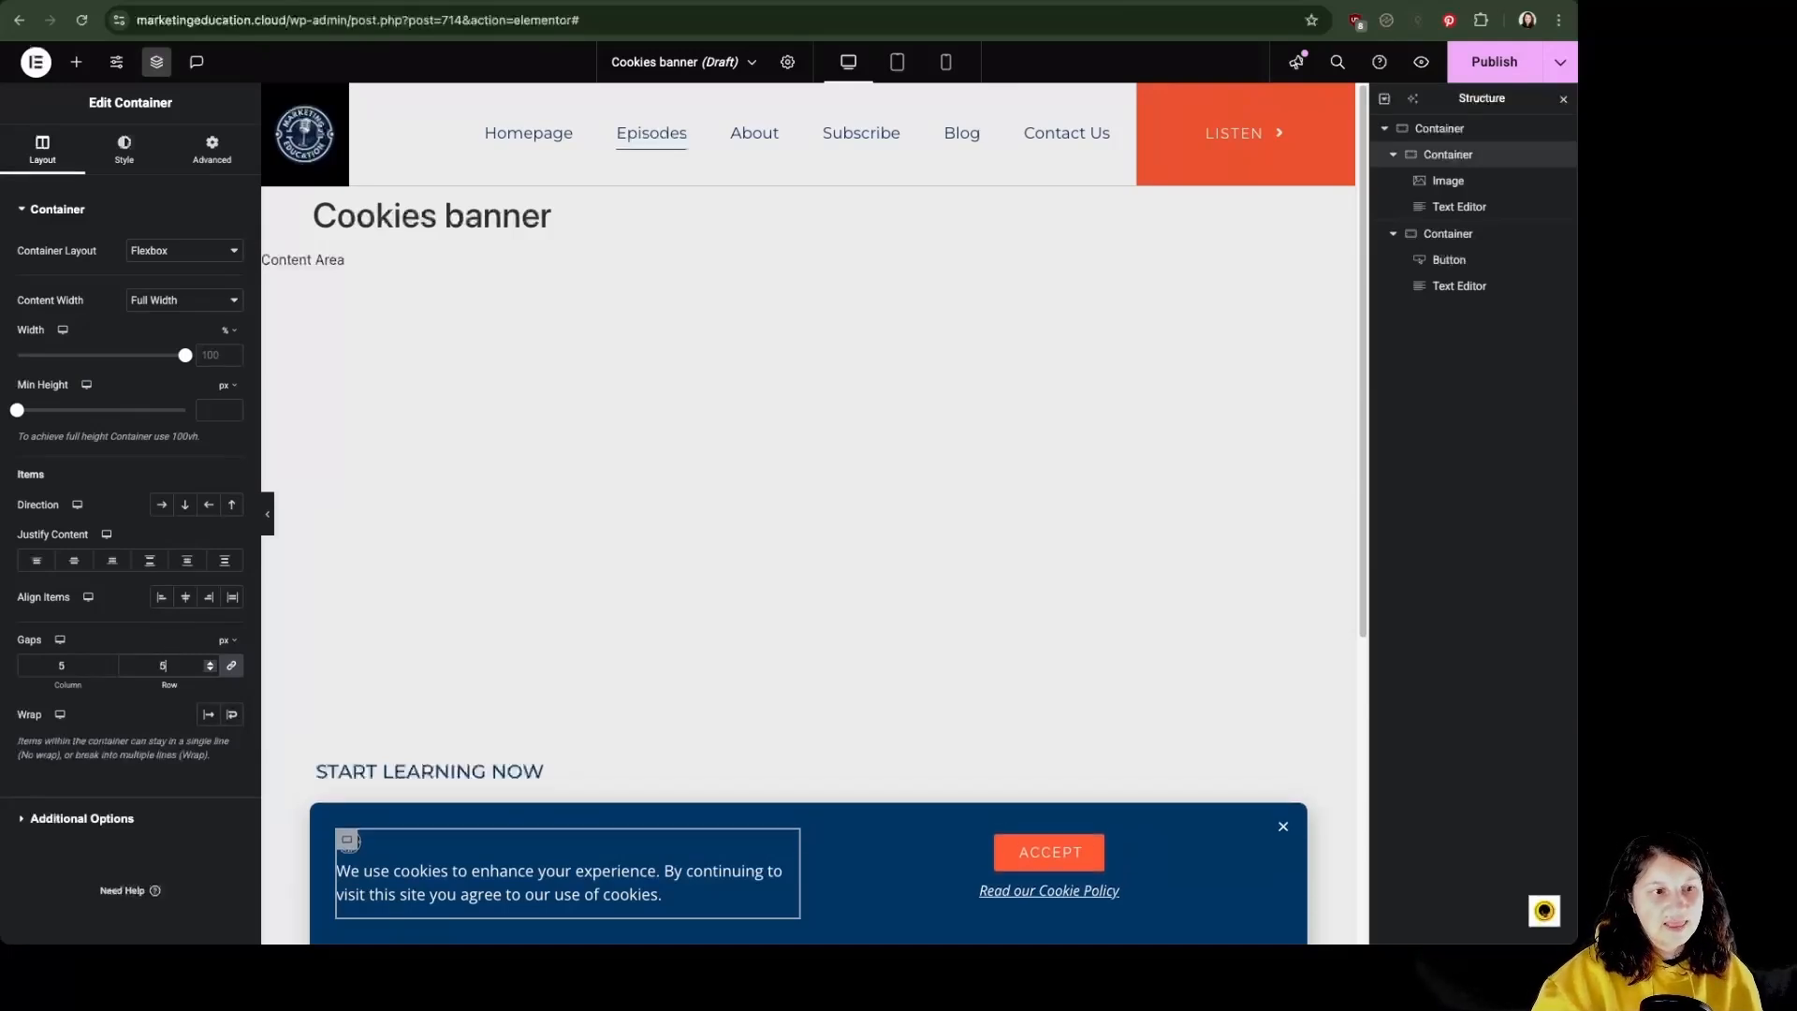
pyautogui.click(271, 520)
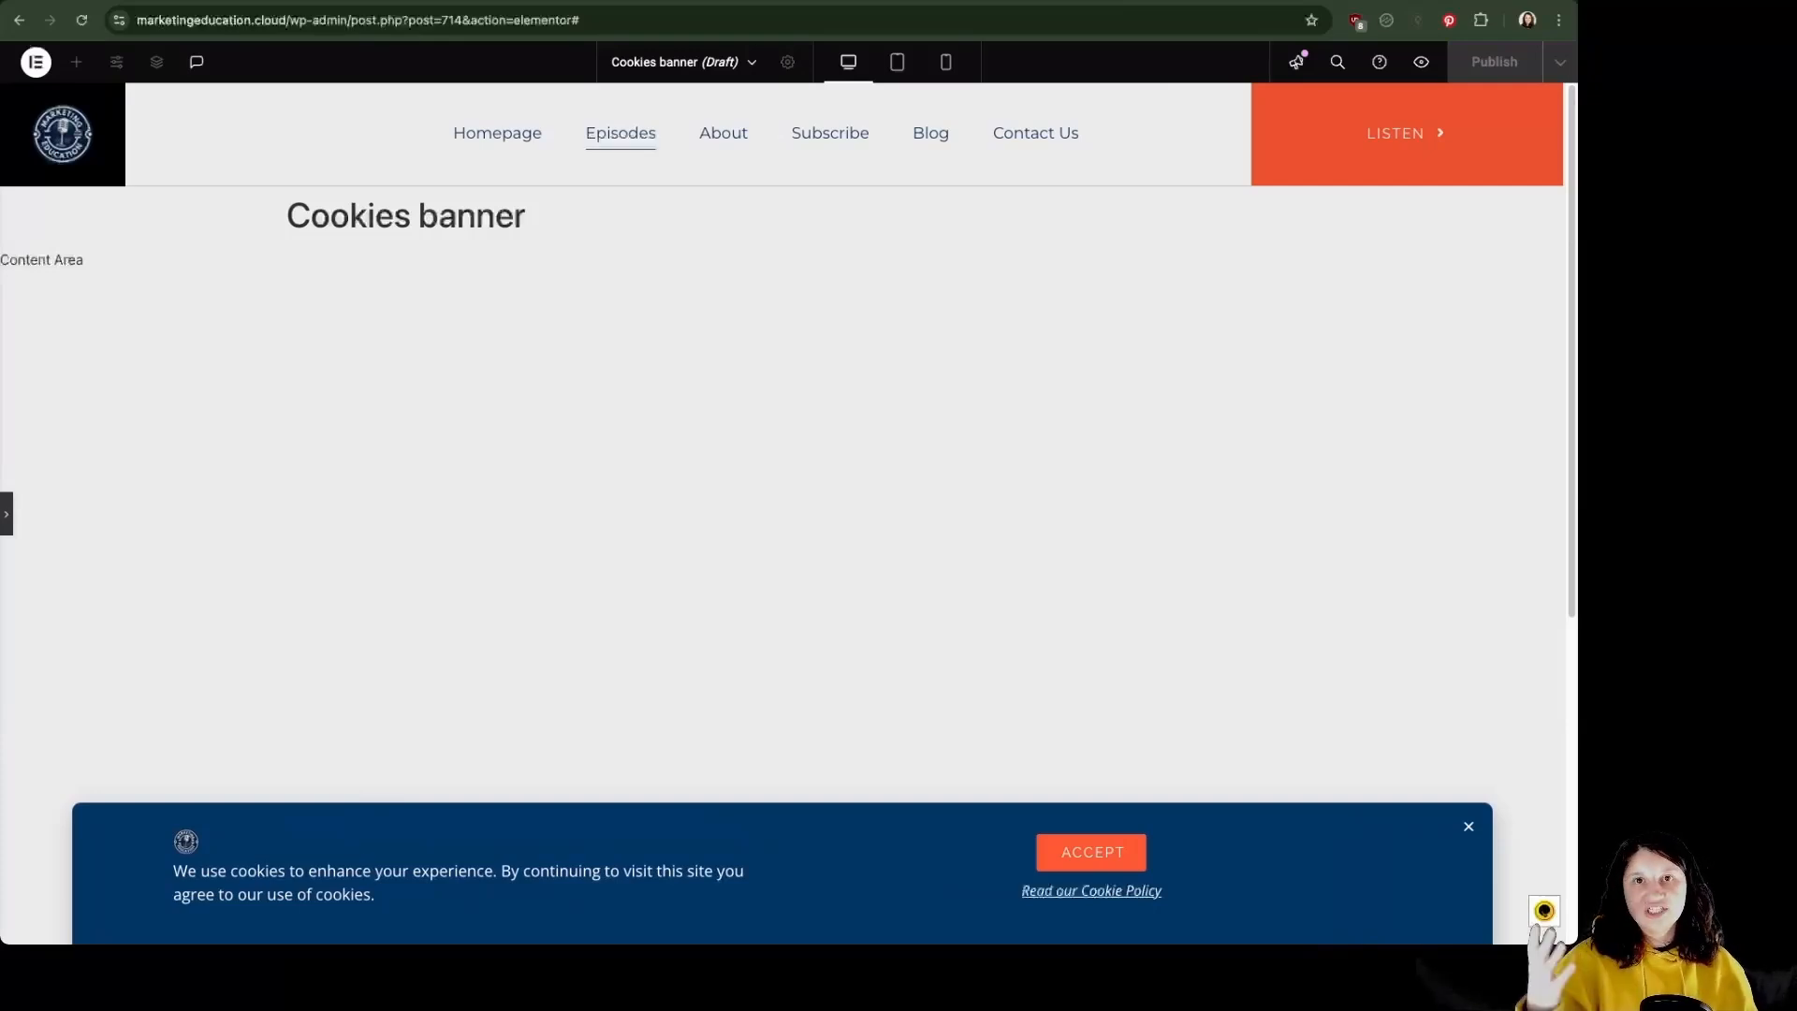
# - Arrange the logo and consent text container in a horizontal row and set the logo image's height to 50 px
pyautogui.click(9, 514)
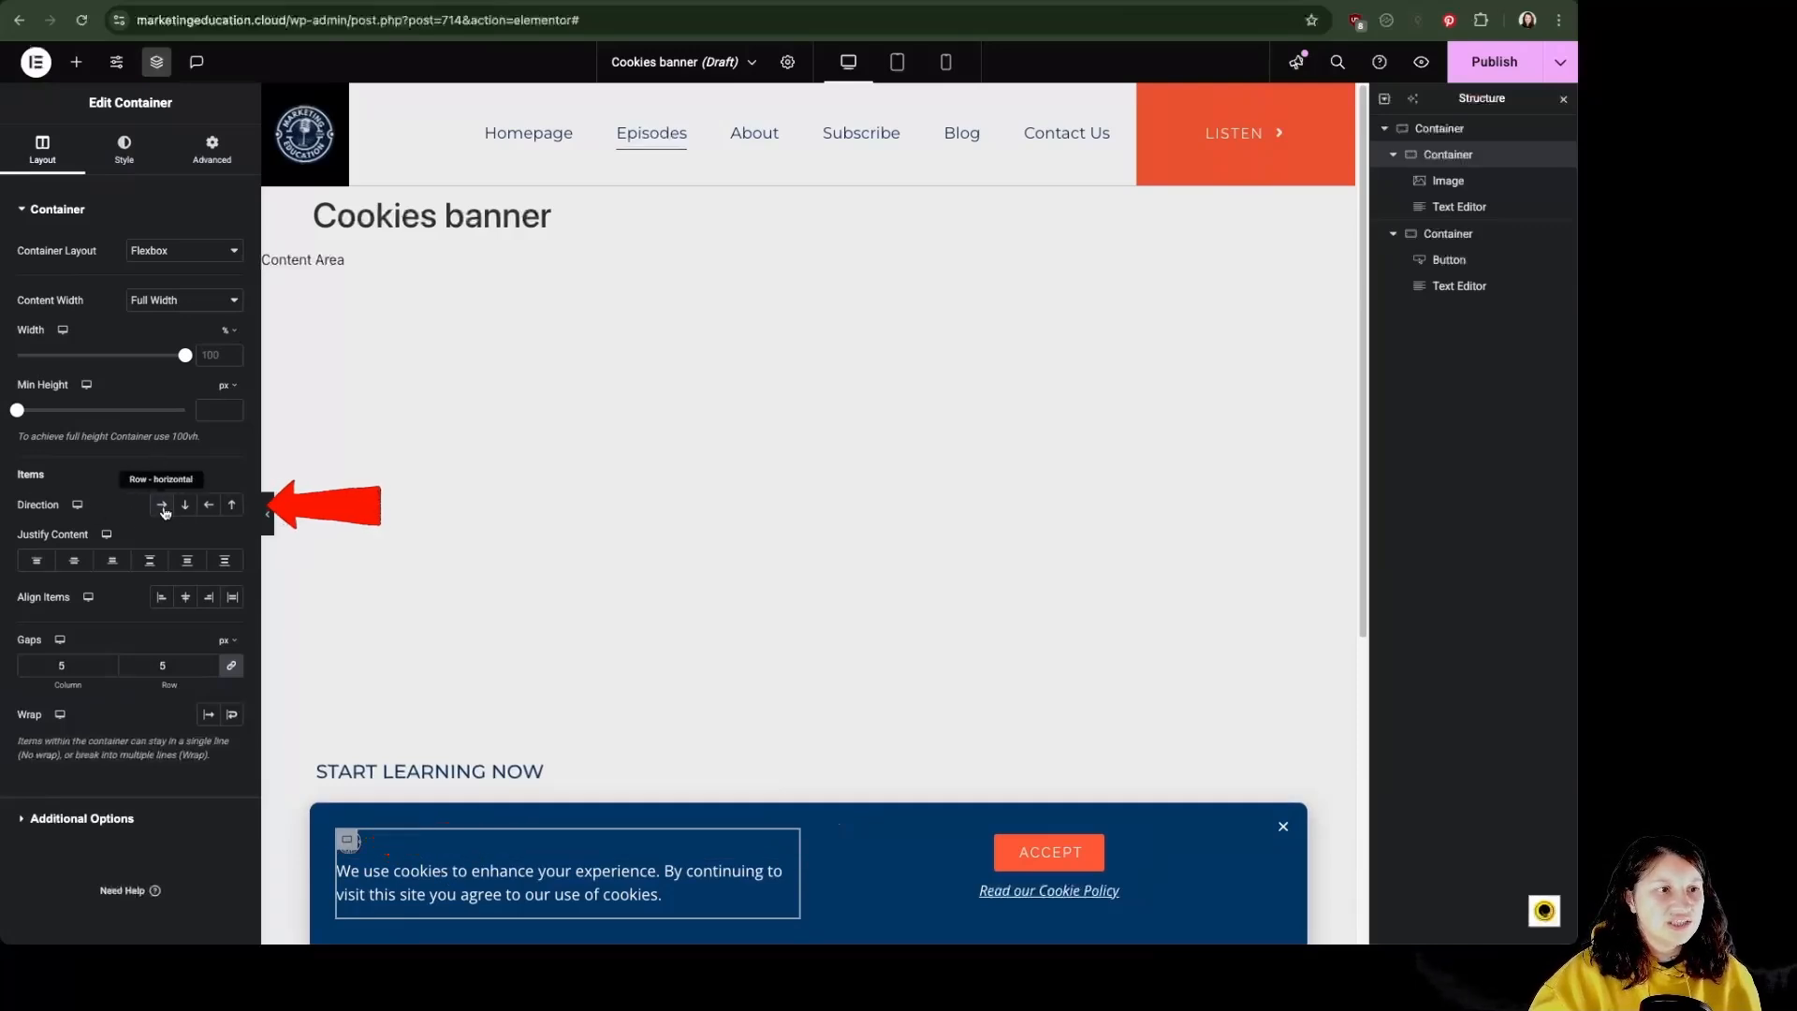
pyautogui.click(162, 506)
pyautogui.click(356, 882)
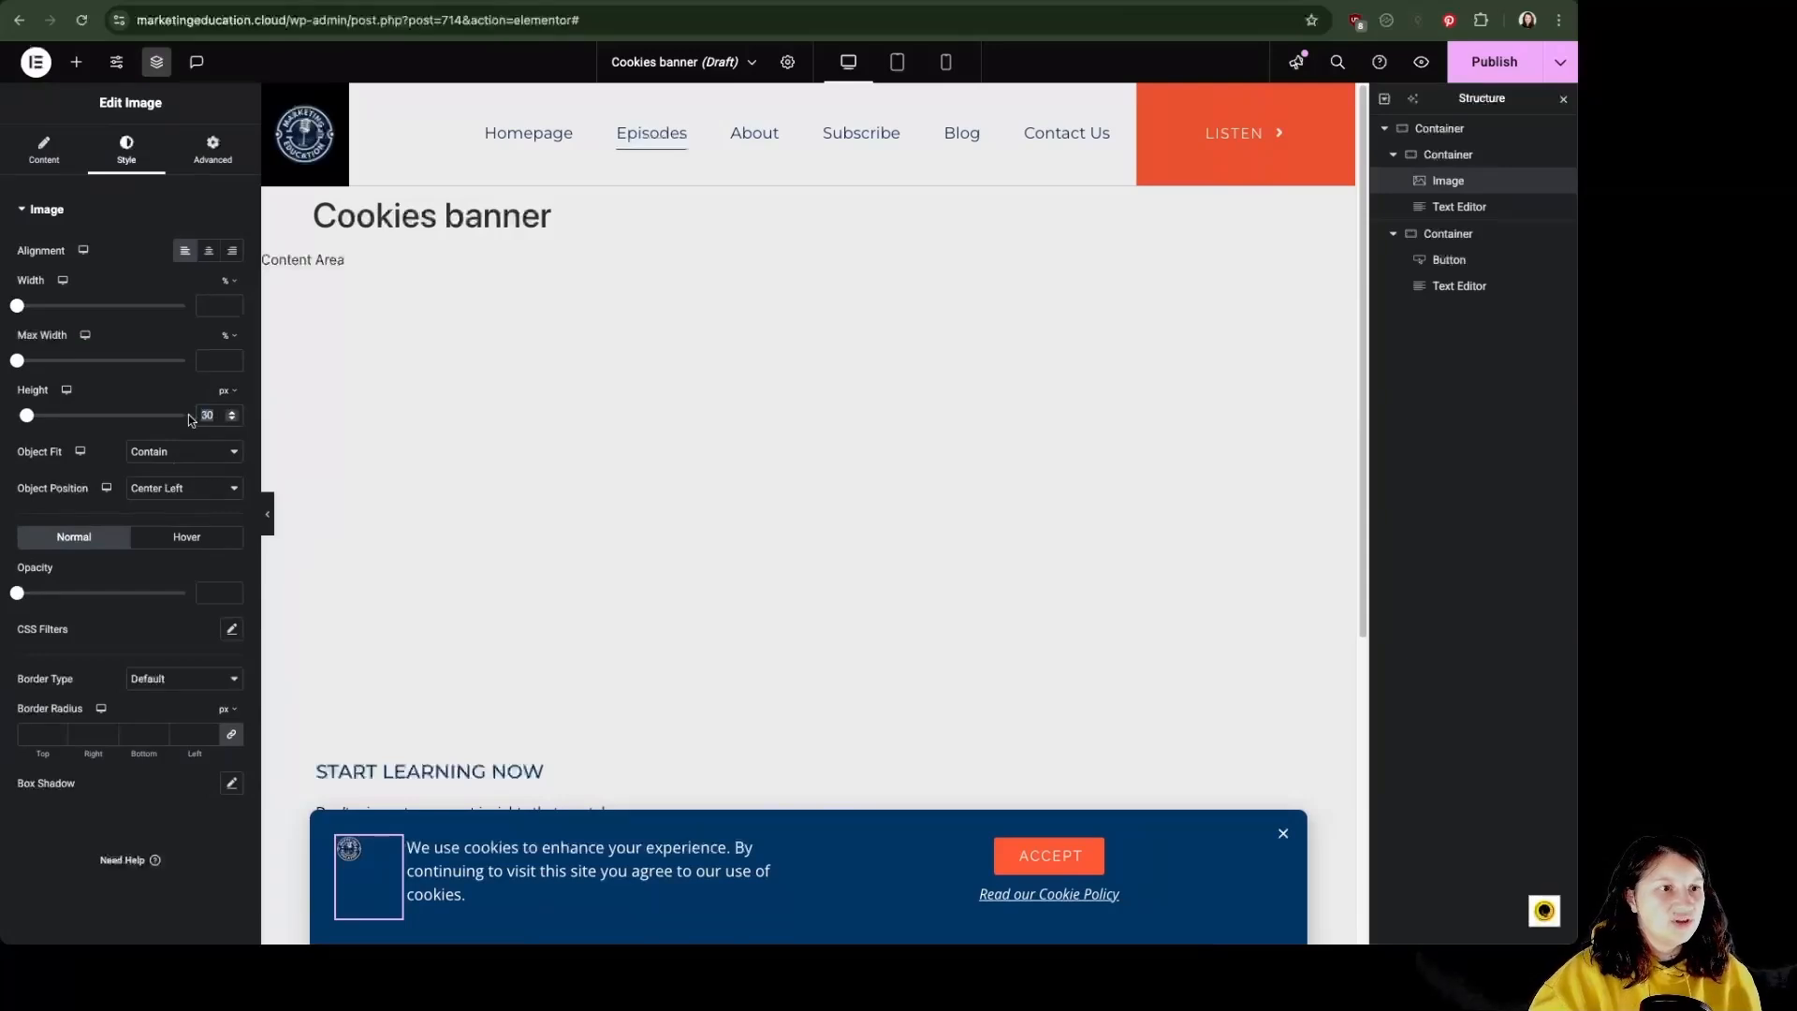
pyautogui.write('50')
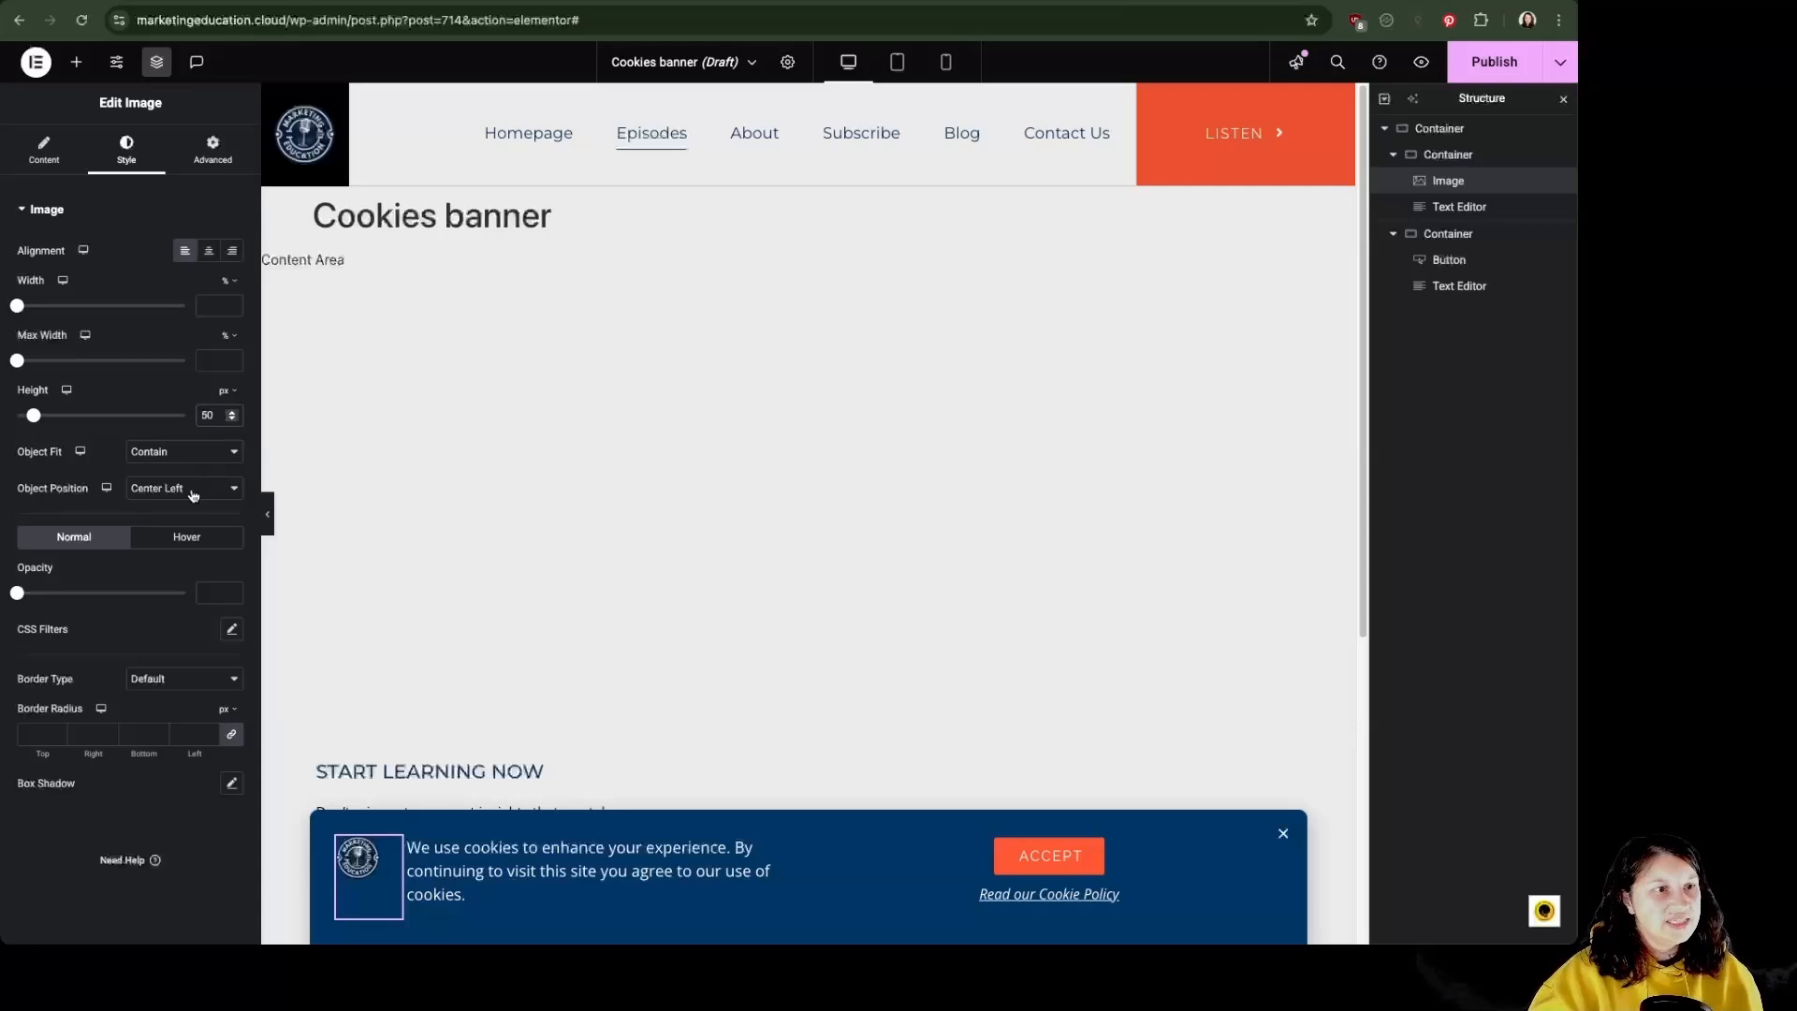
# - Preview the cookies banner at full width and open its publish settings
pyautogui.click(270, 515)
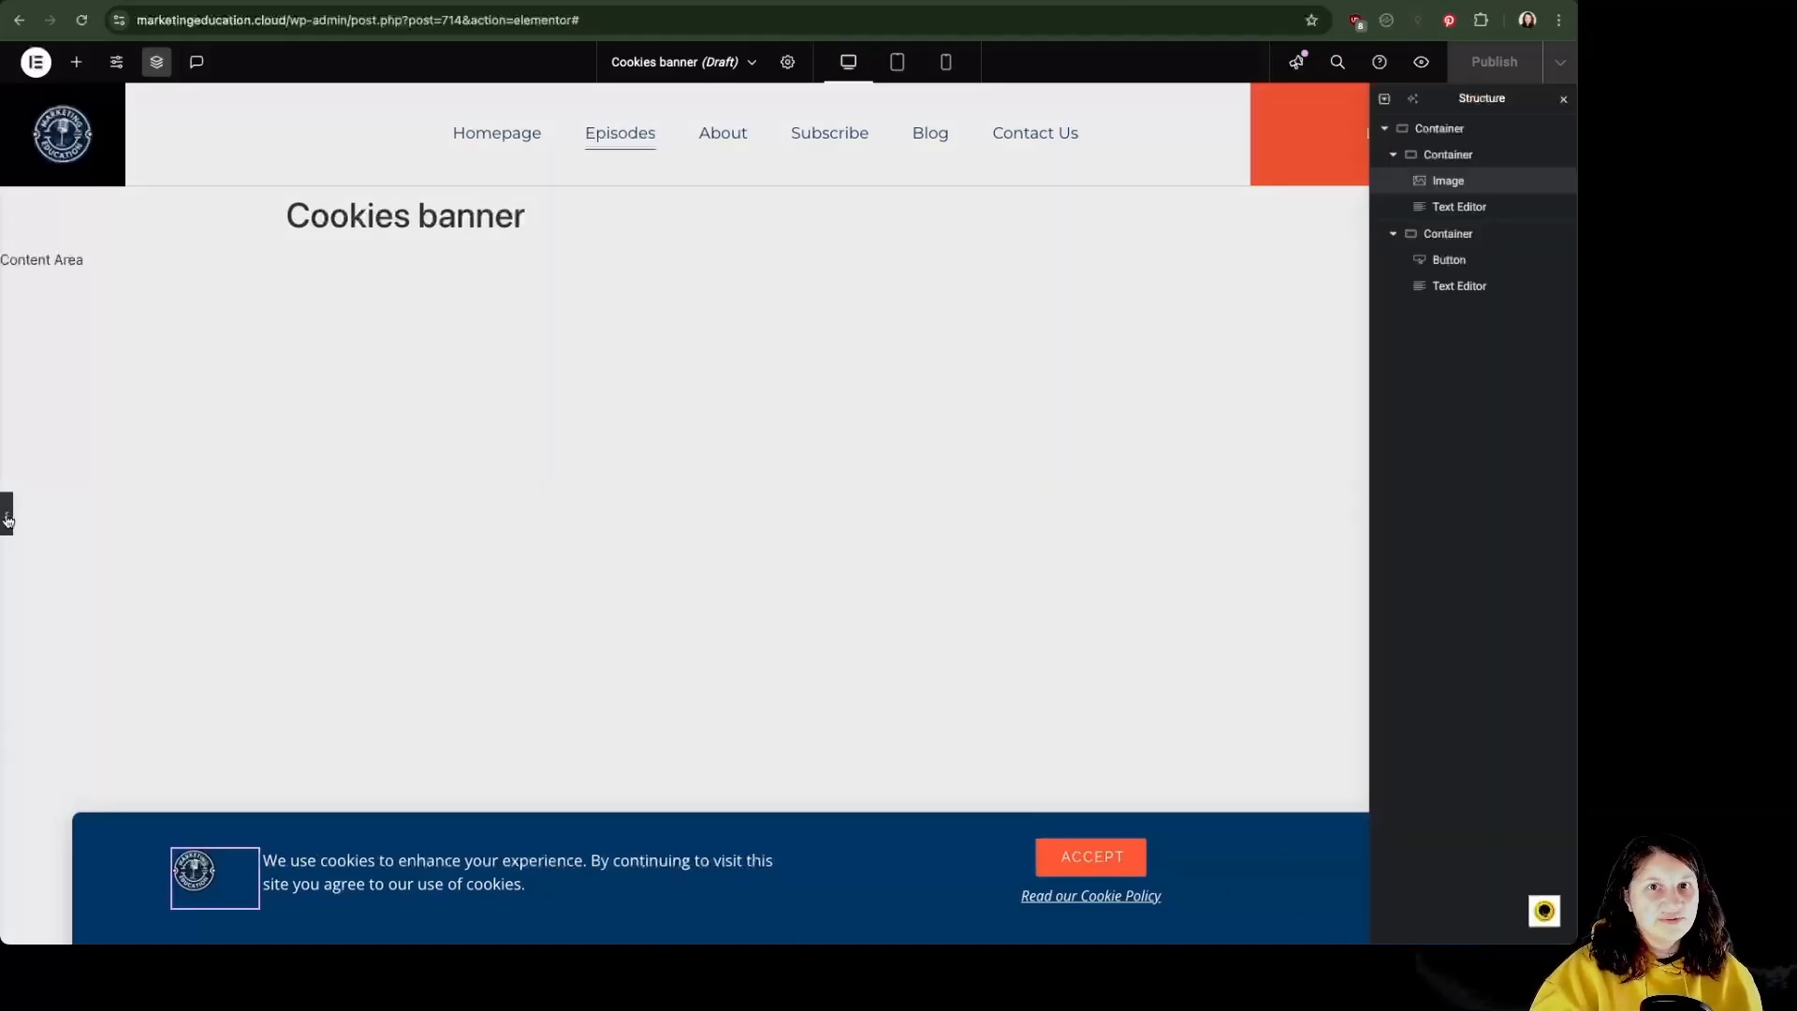
pyautogui.click(9, 524)
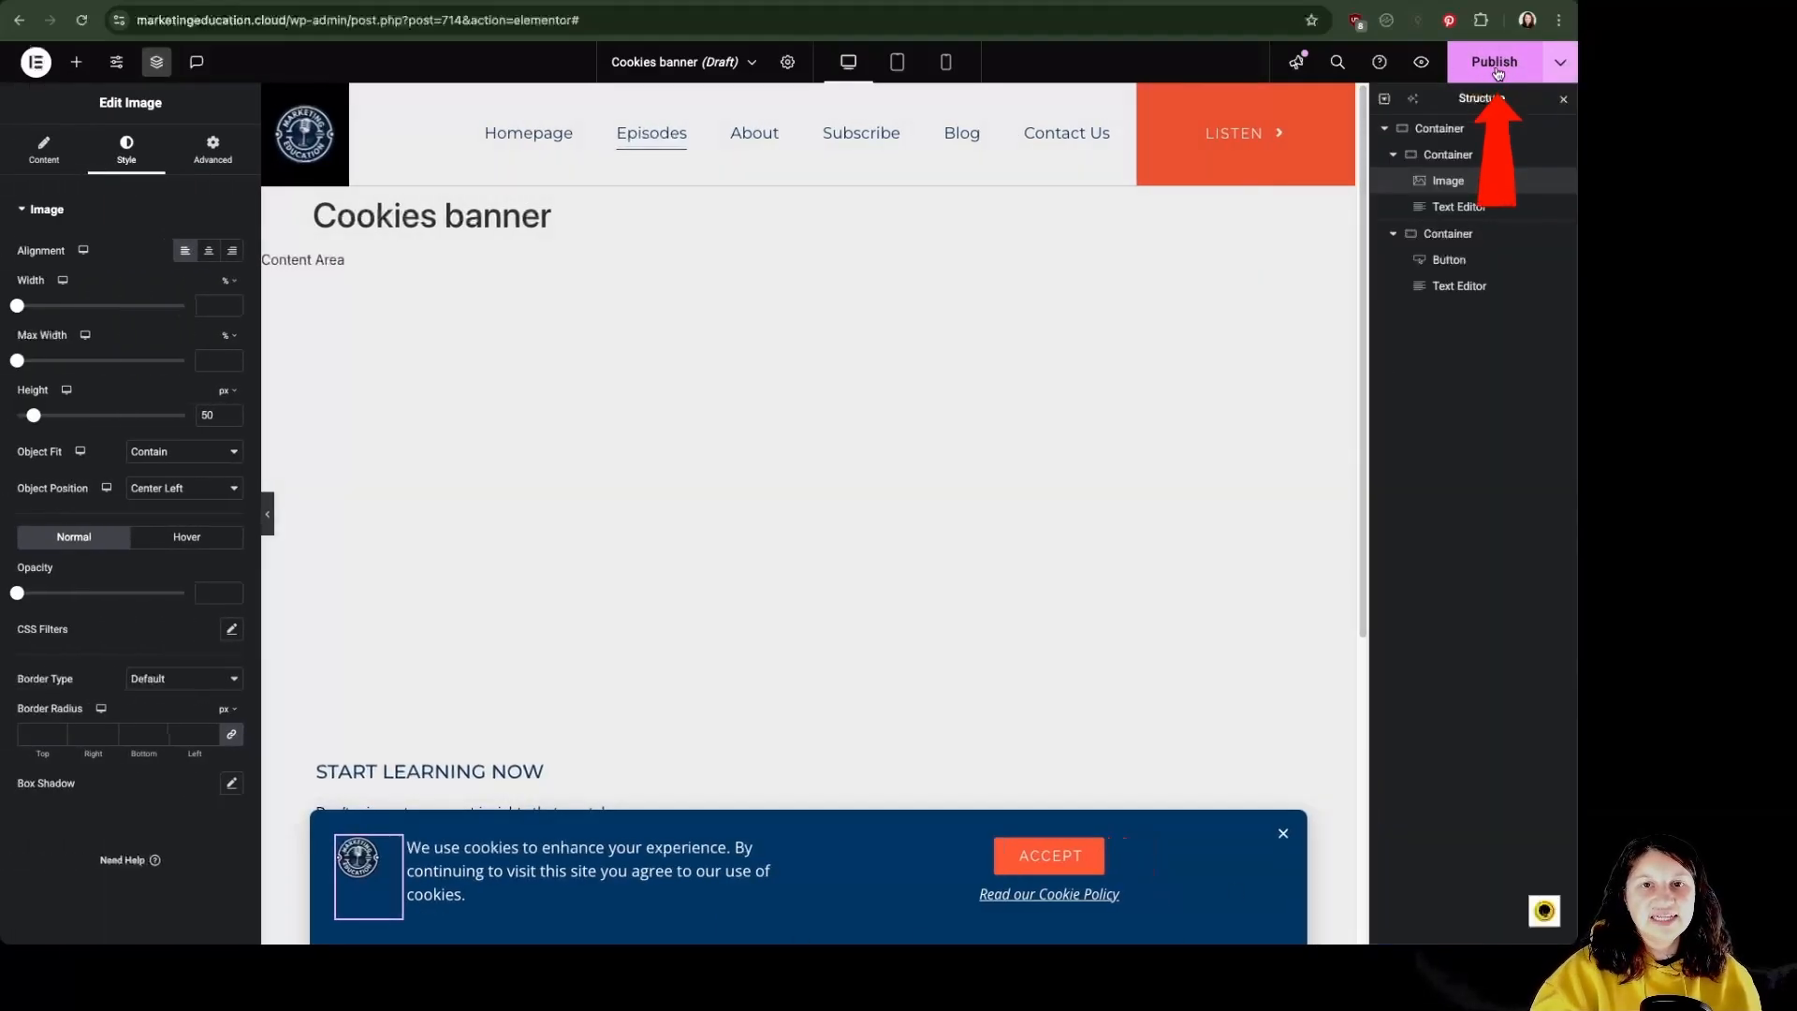
pyautogui.click(1497, 62)
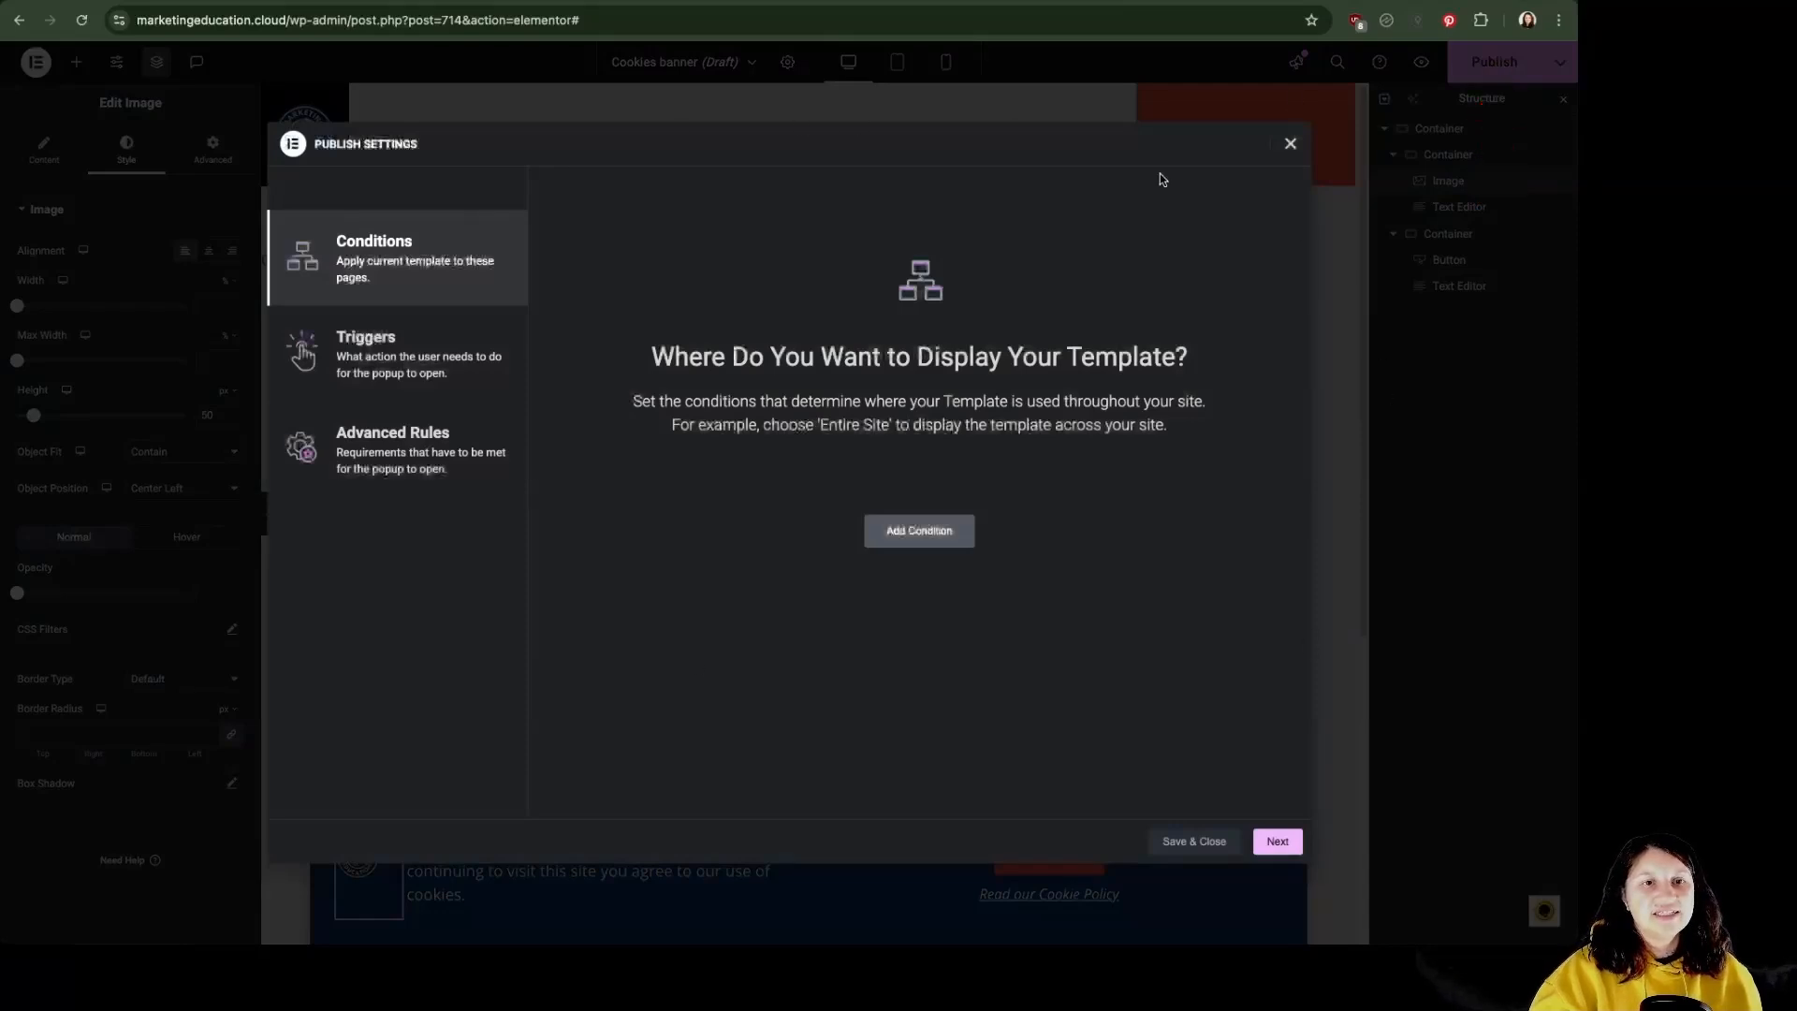
# - Try a display condition that includes only the Episodes - Marketing Education Cloud Podcast page, and remove it
pyautogui.click(906, 532)
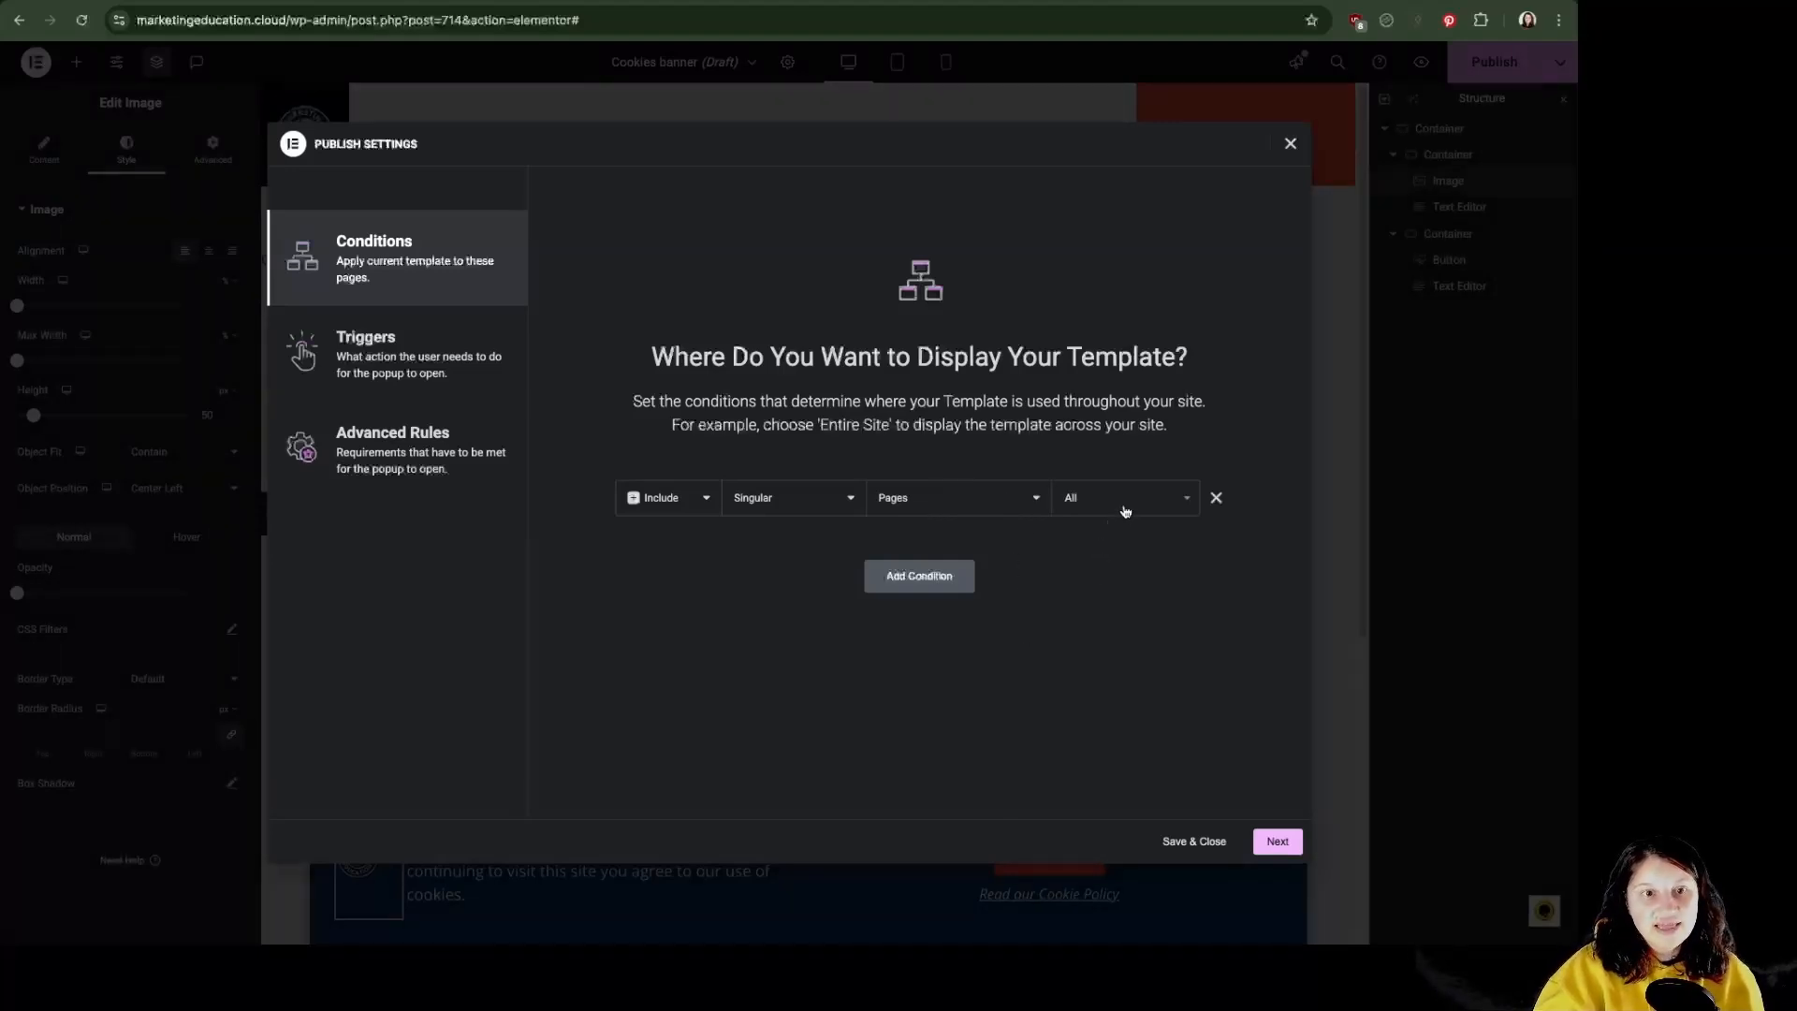
pyautogui.click(1125, 508)
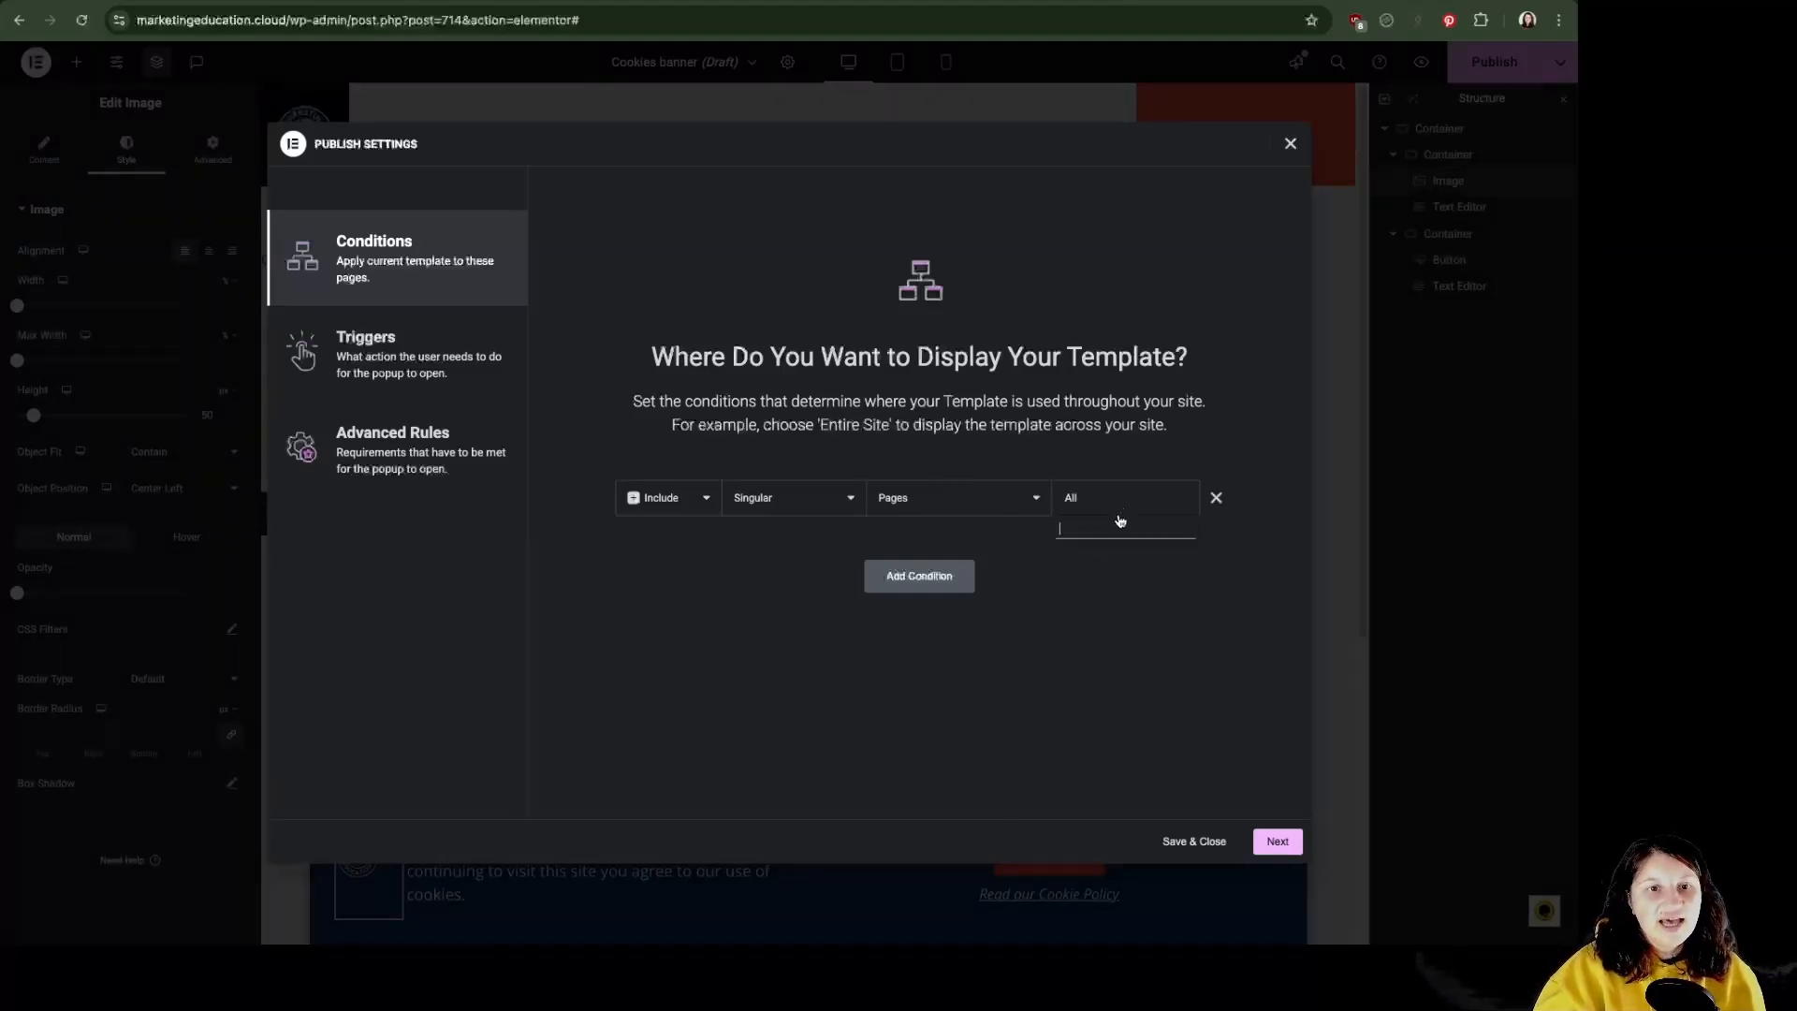
pyautogui.write('episo')
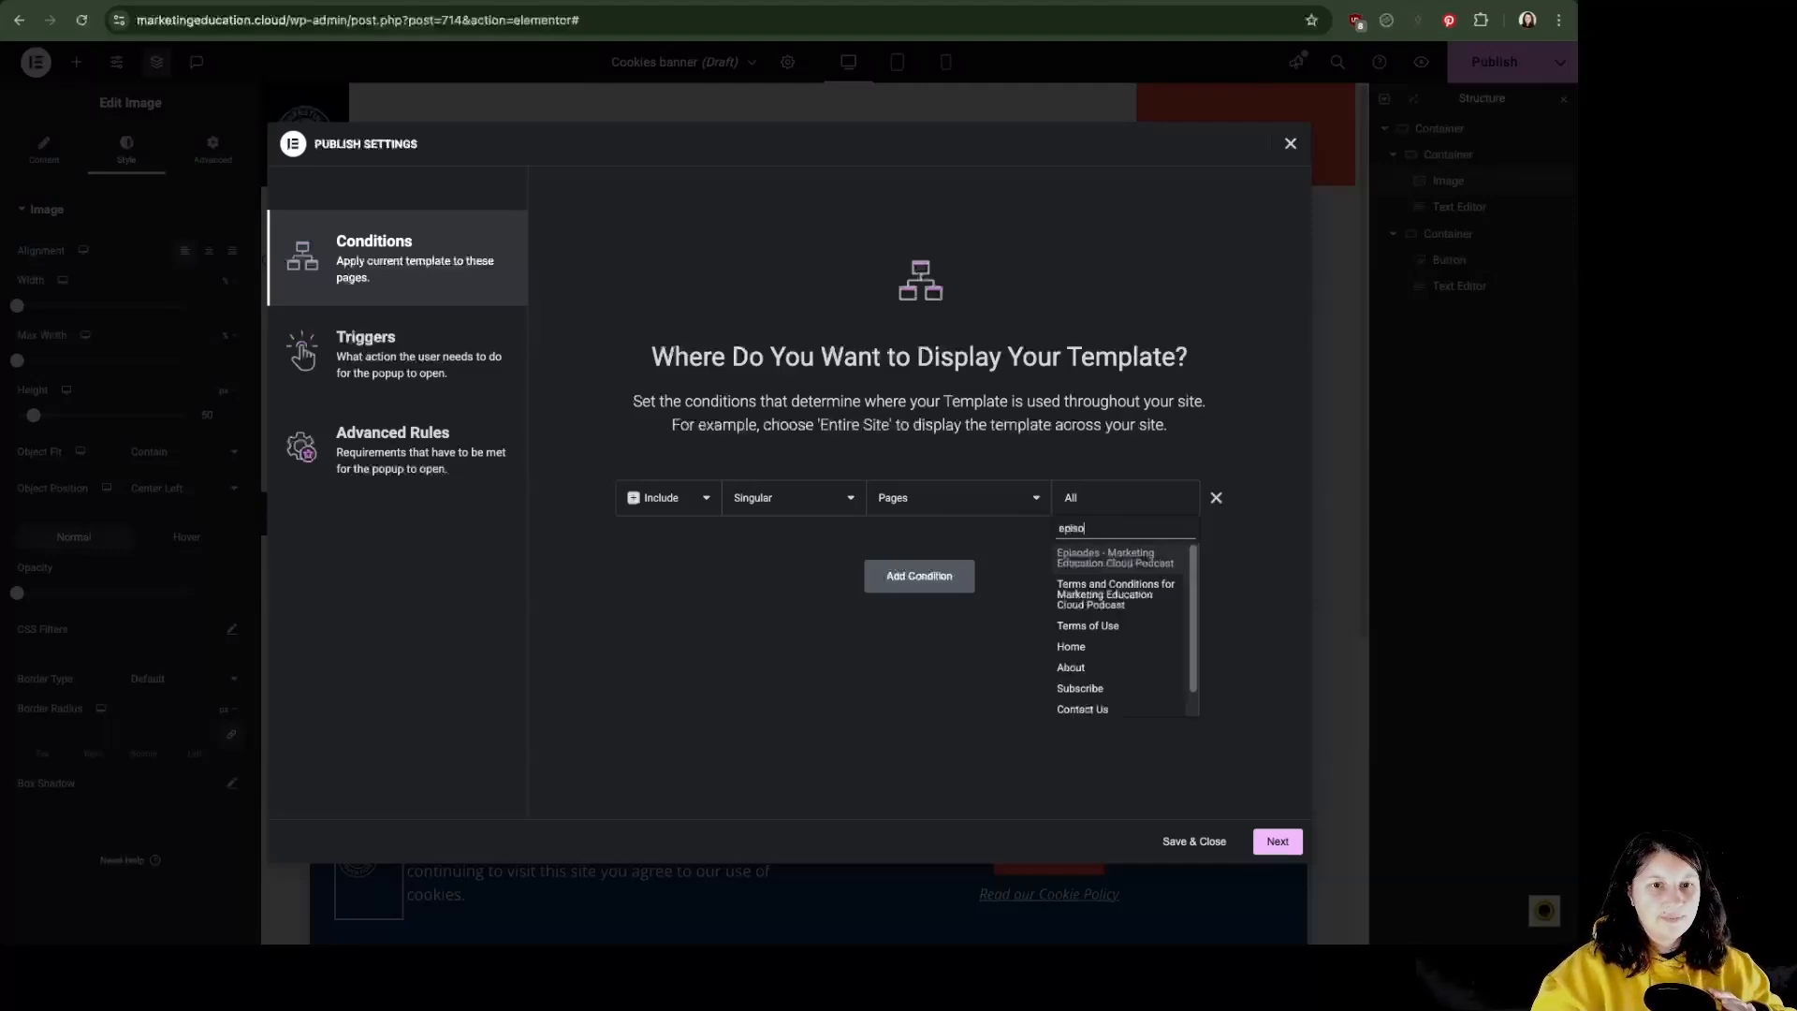
pyautogui.click(1155, 561)
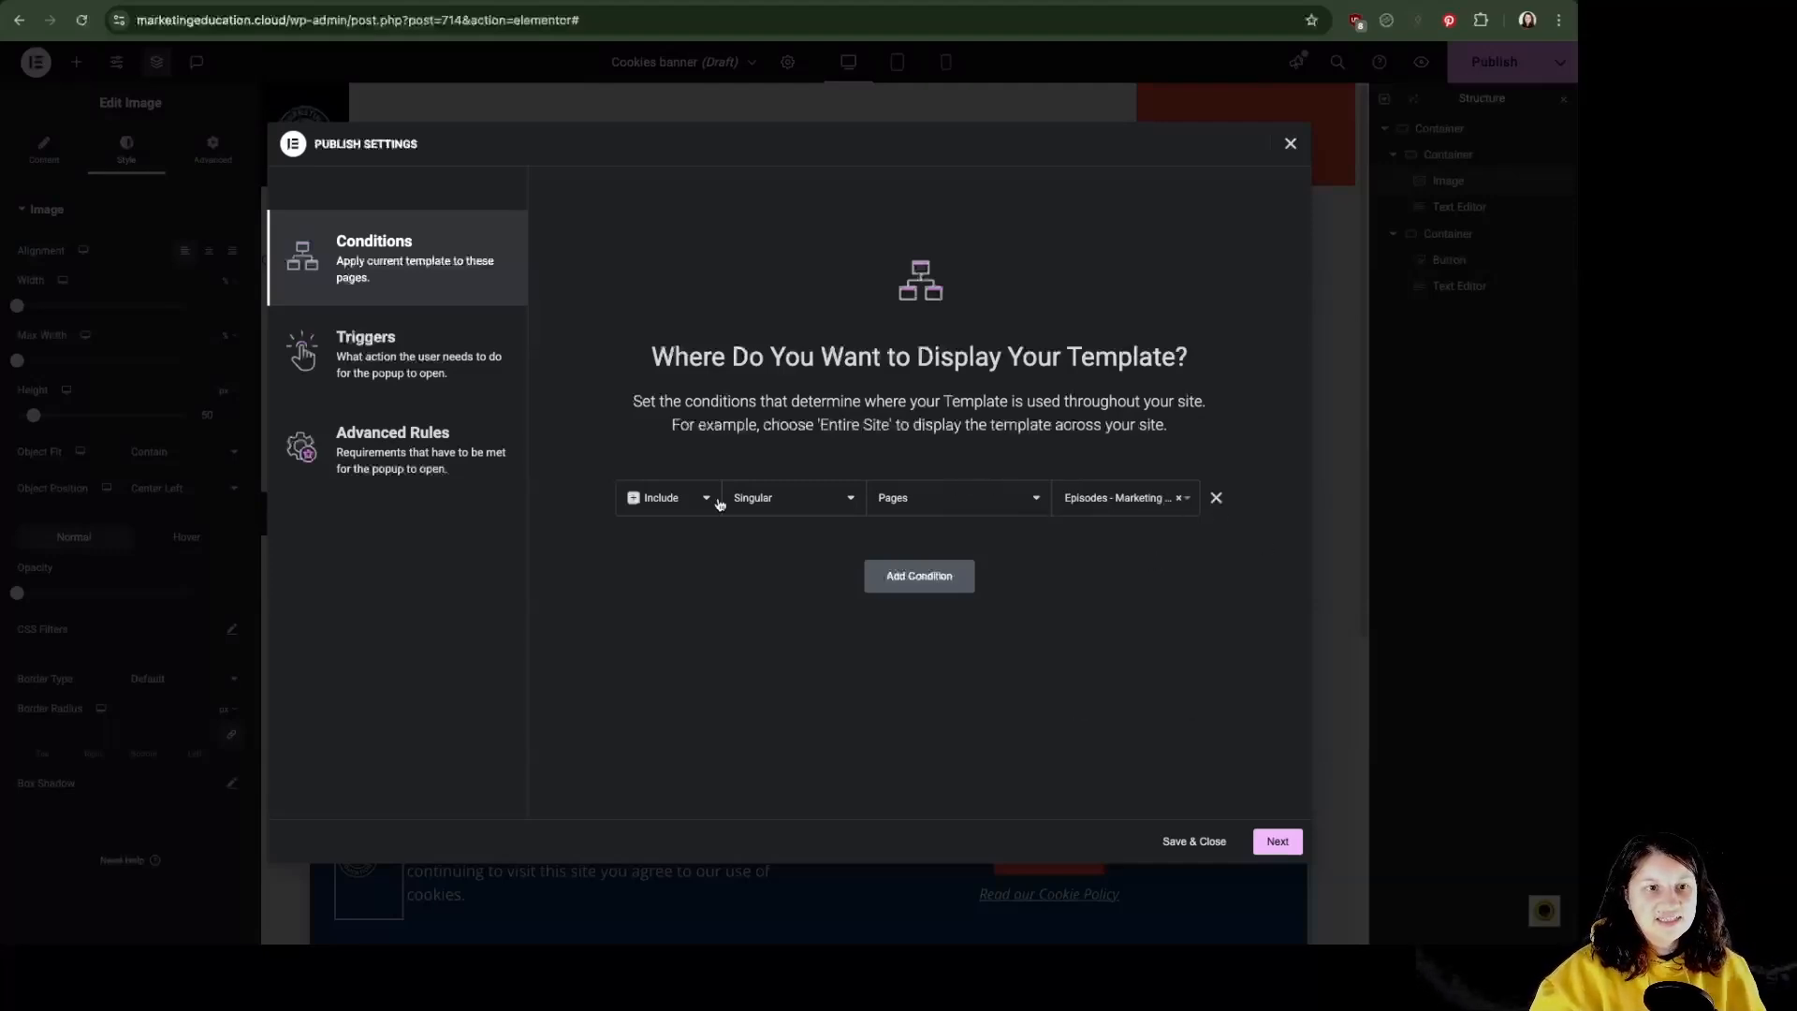
pyautogui.click(1215, 499)
# - Add display conditions that include the entire site and exclude the singular page Cookie Policy
pyautogui.click(919, 531)
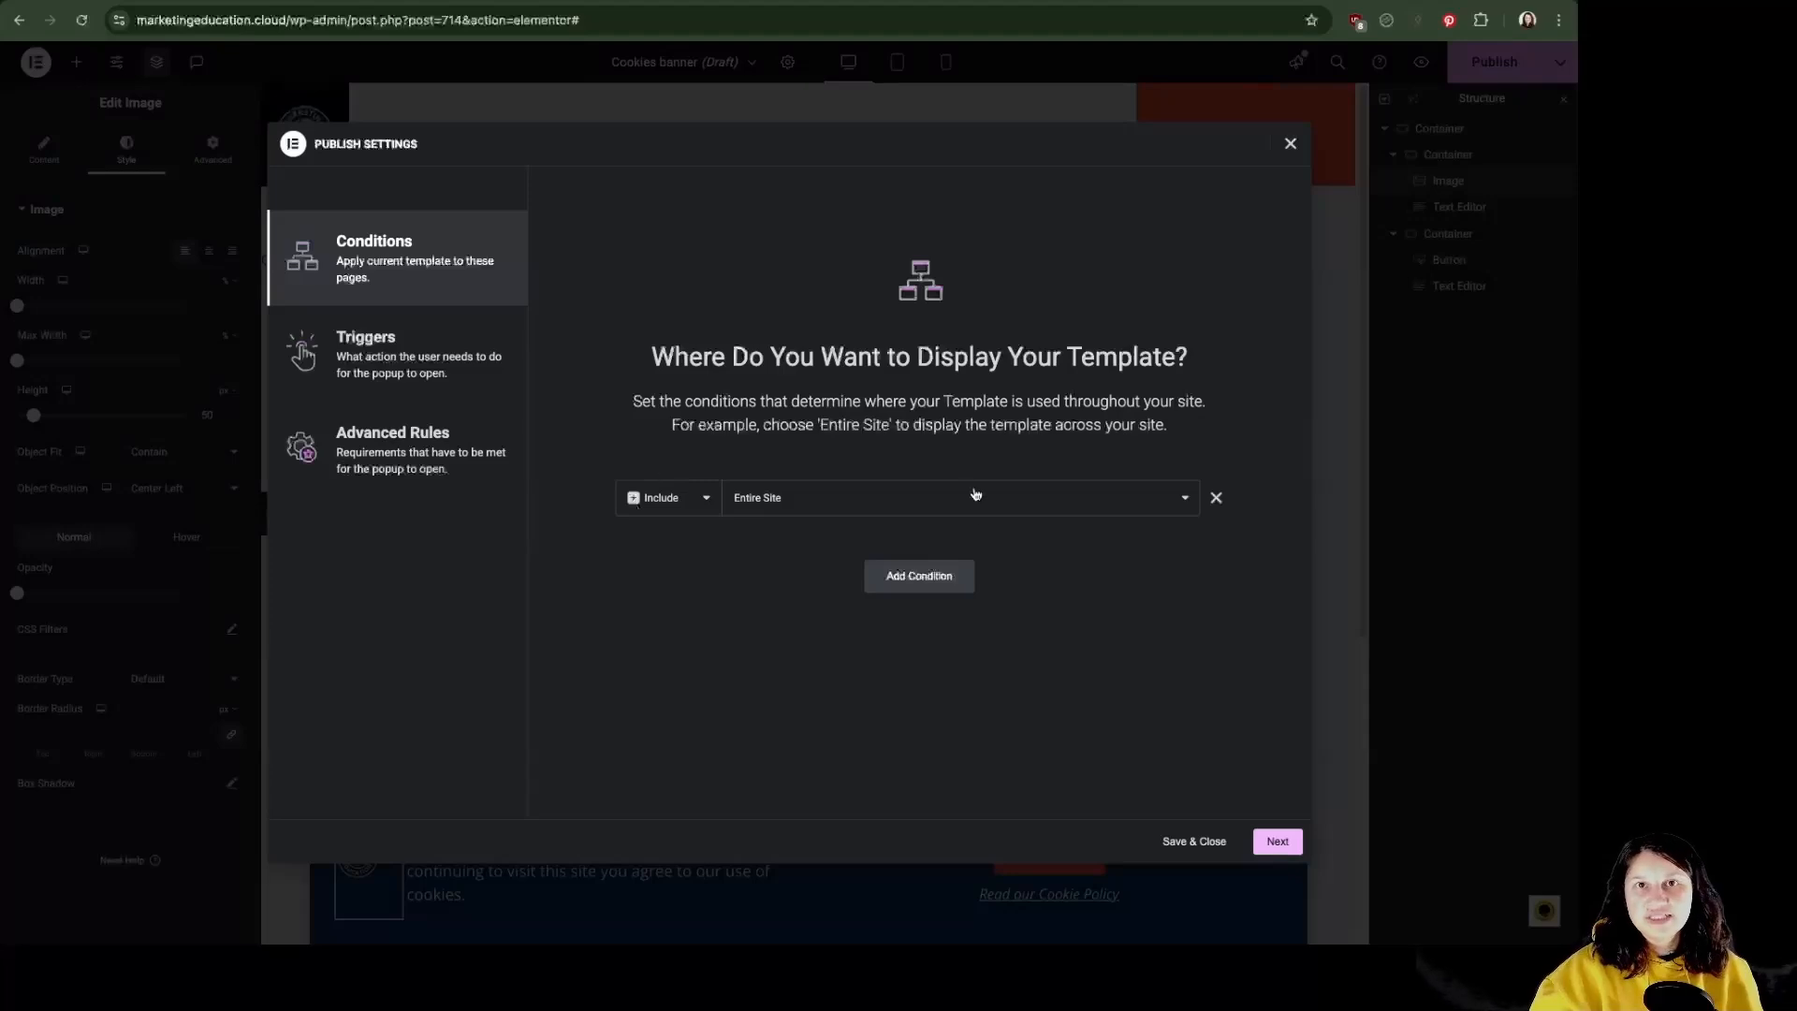
pyautogui.click(950, 579)
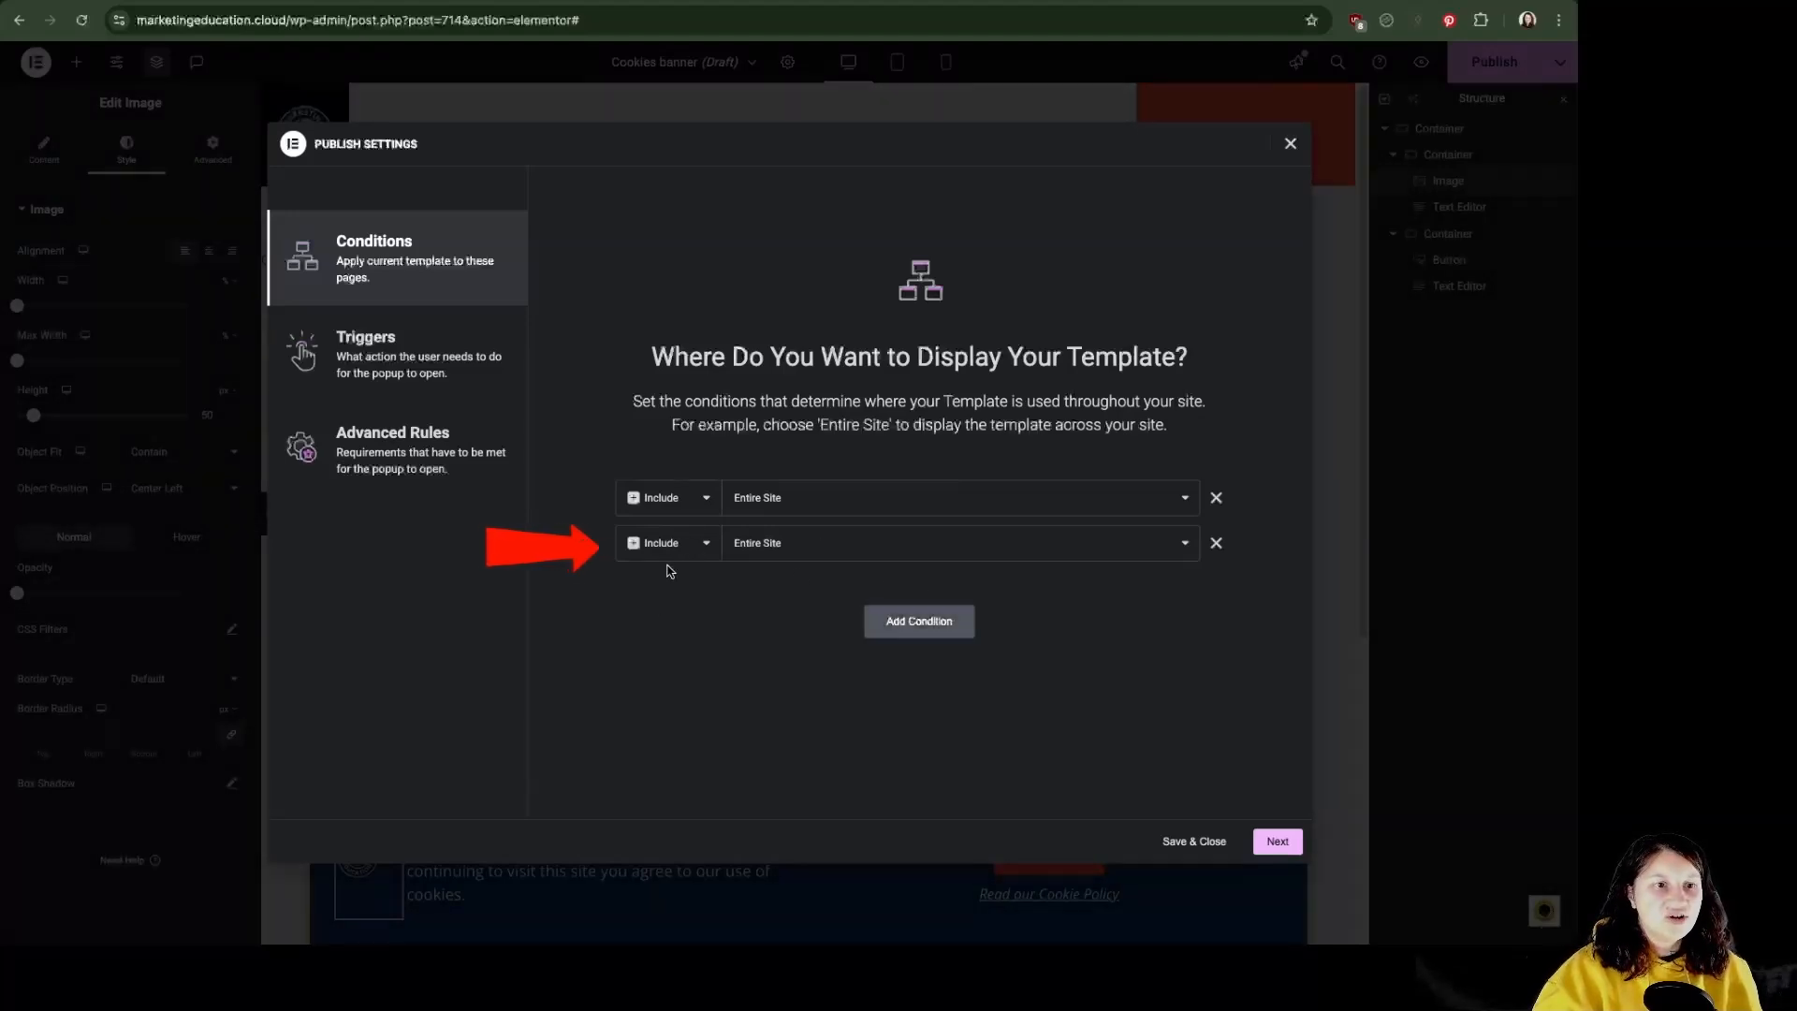
pyautogui.click(714, 565)
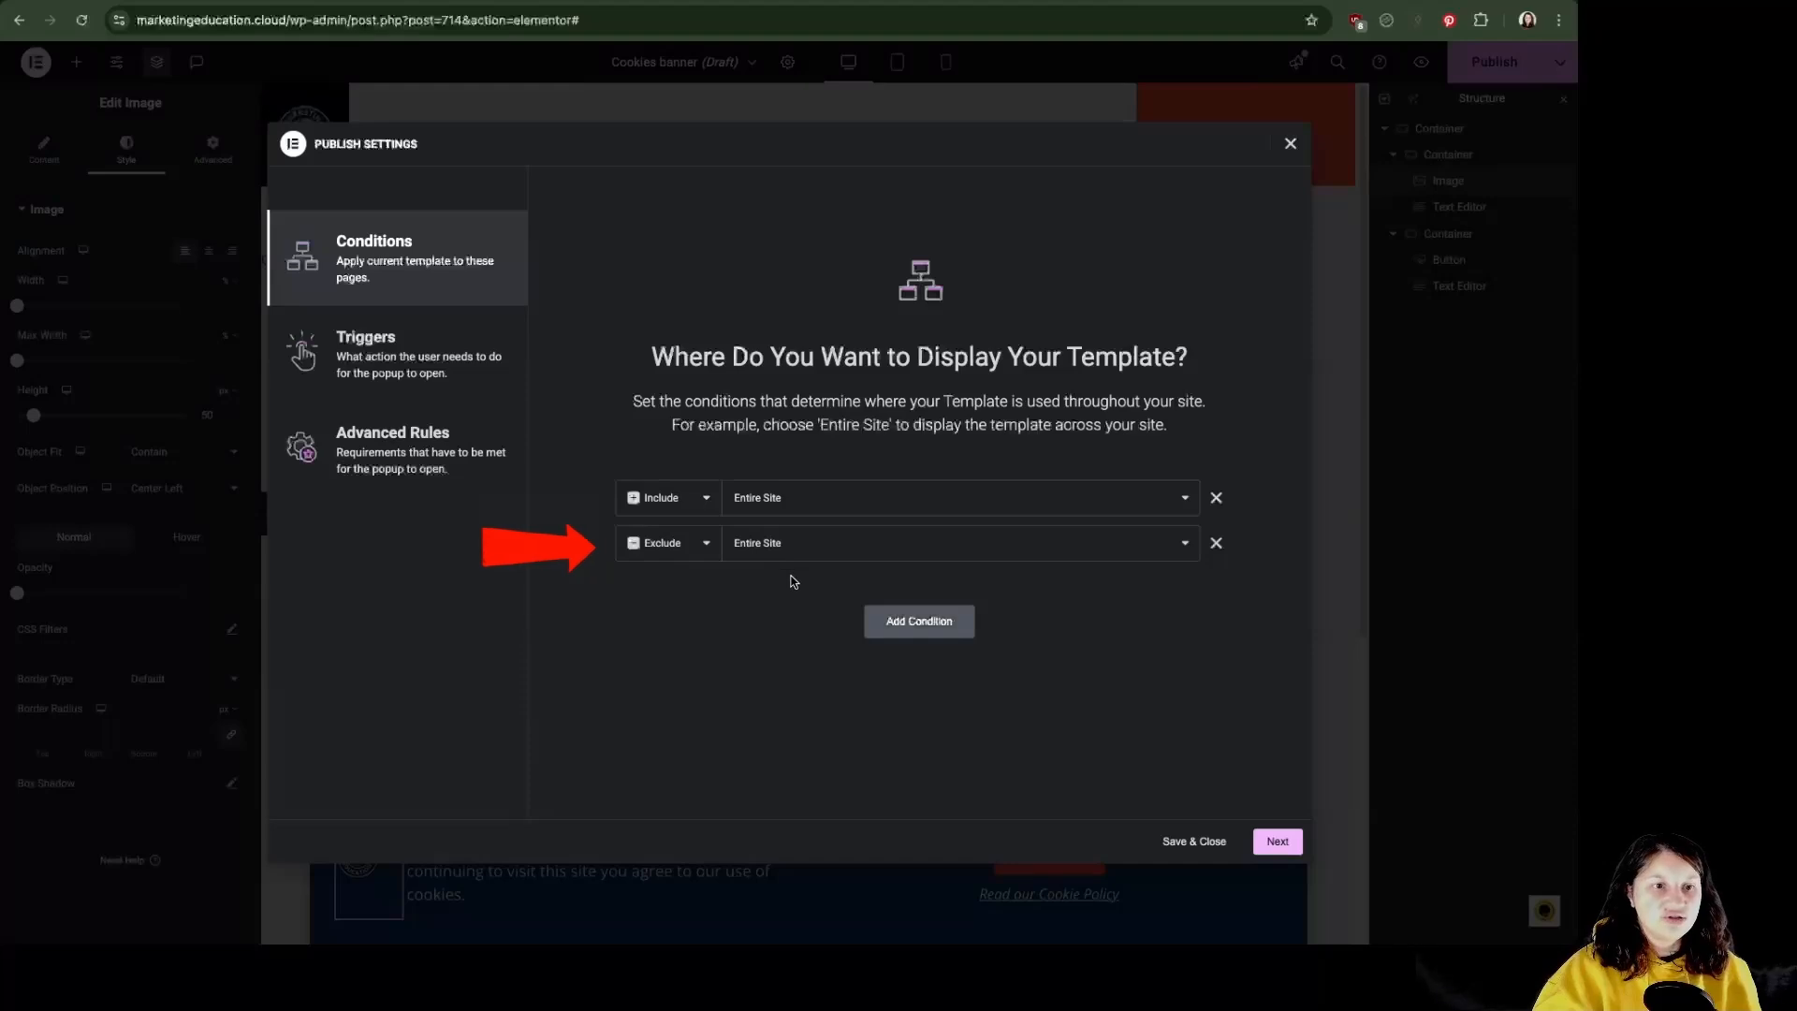
pyautogui.click(794, 581)
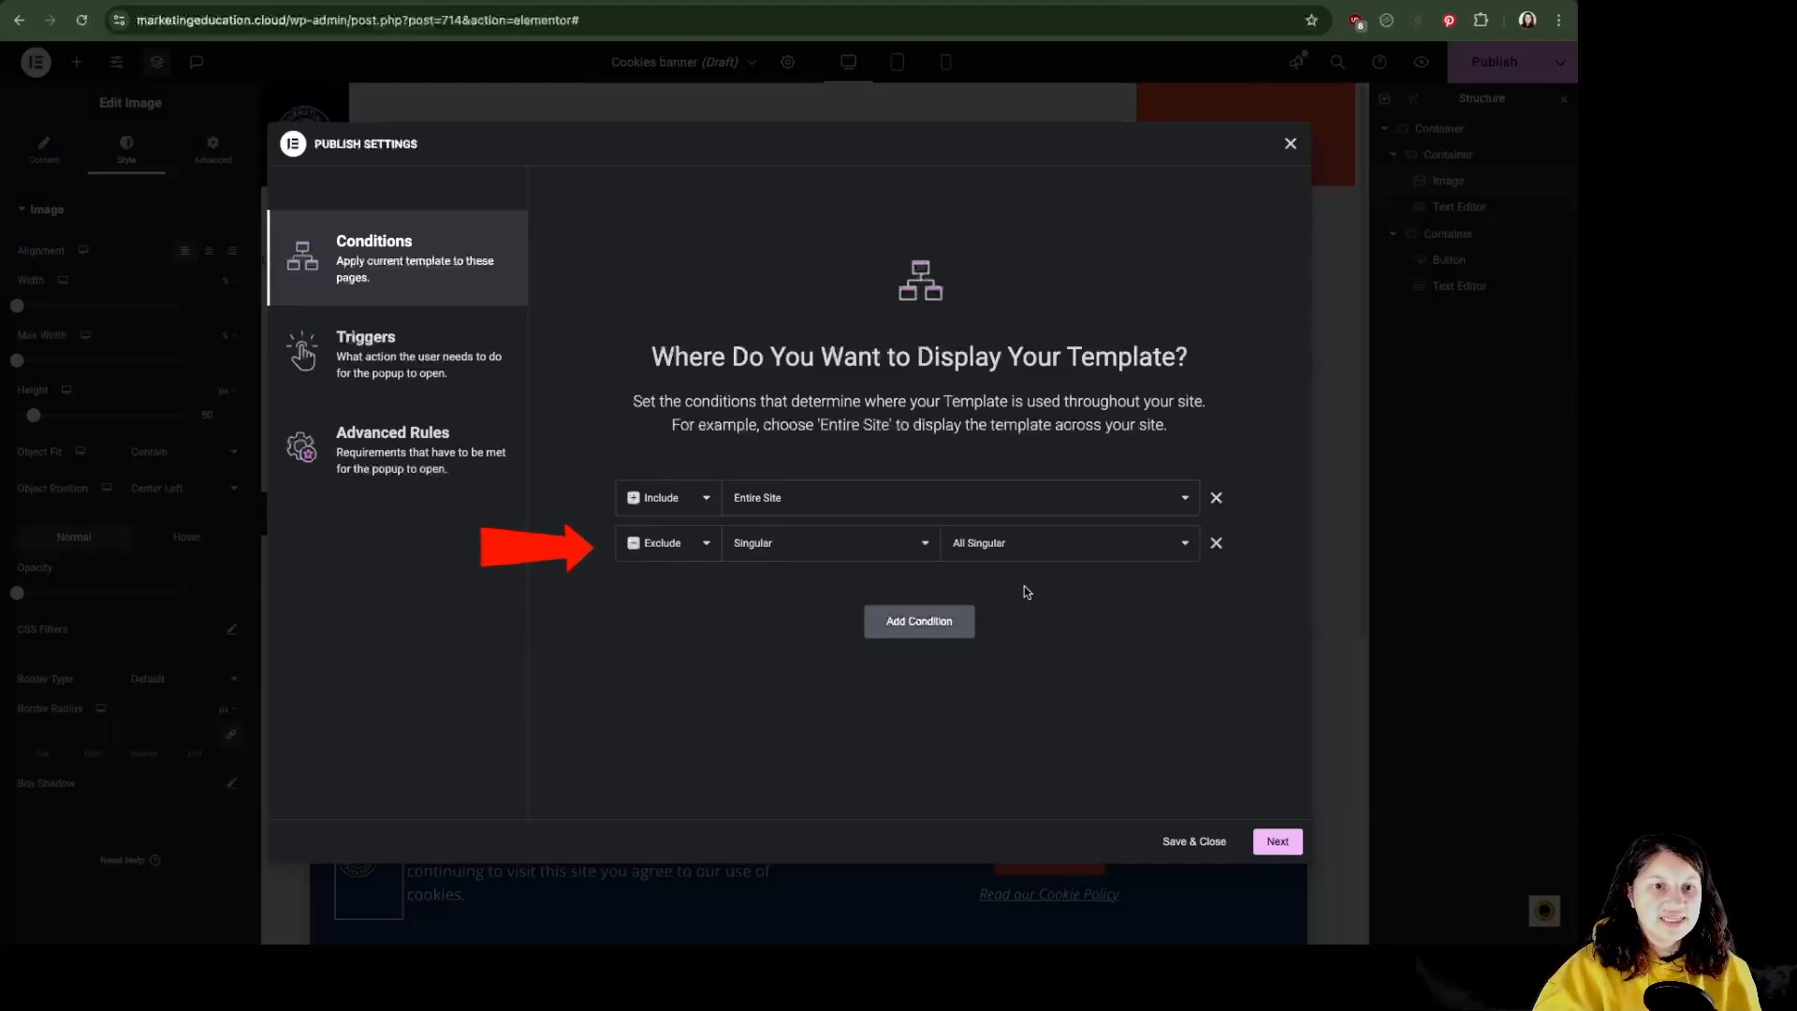
pyautogui.click(1009, 698)
pyautogui.click(1102, 557)
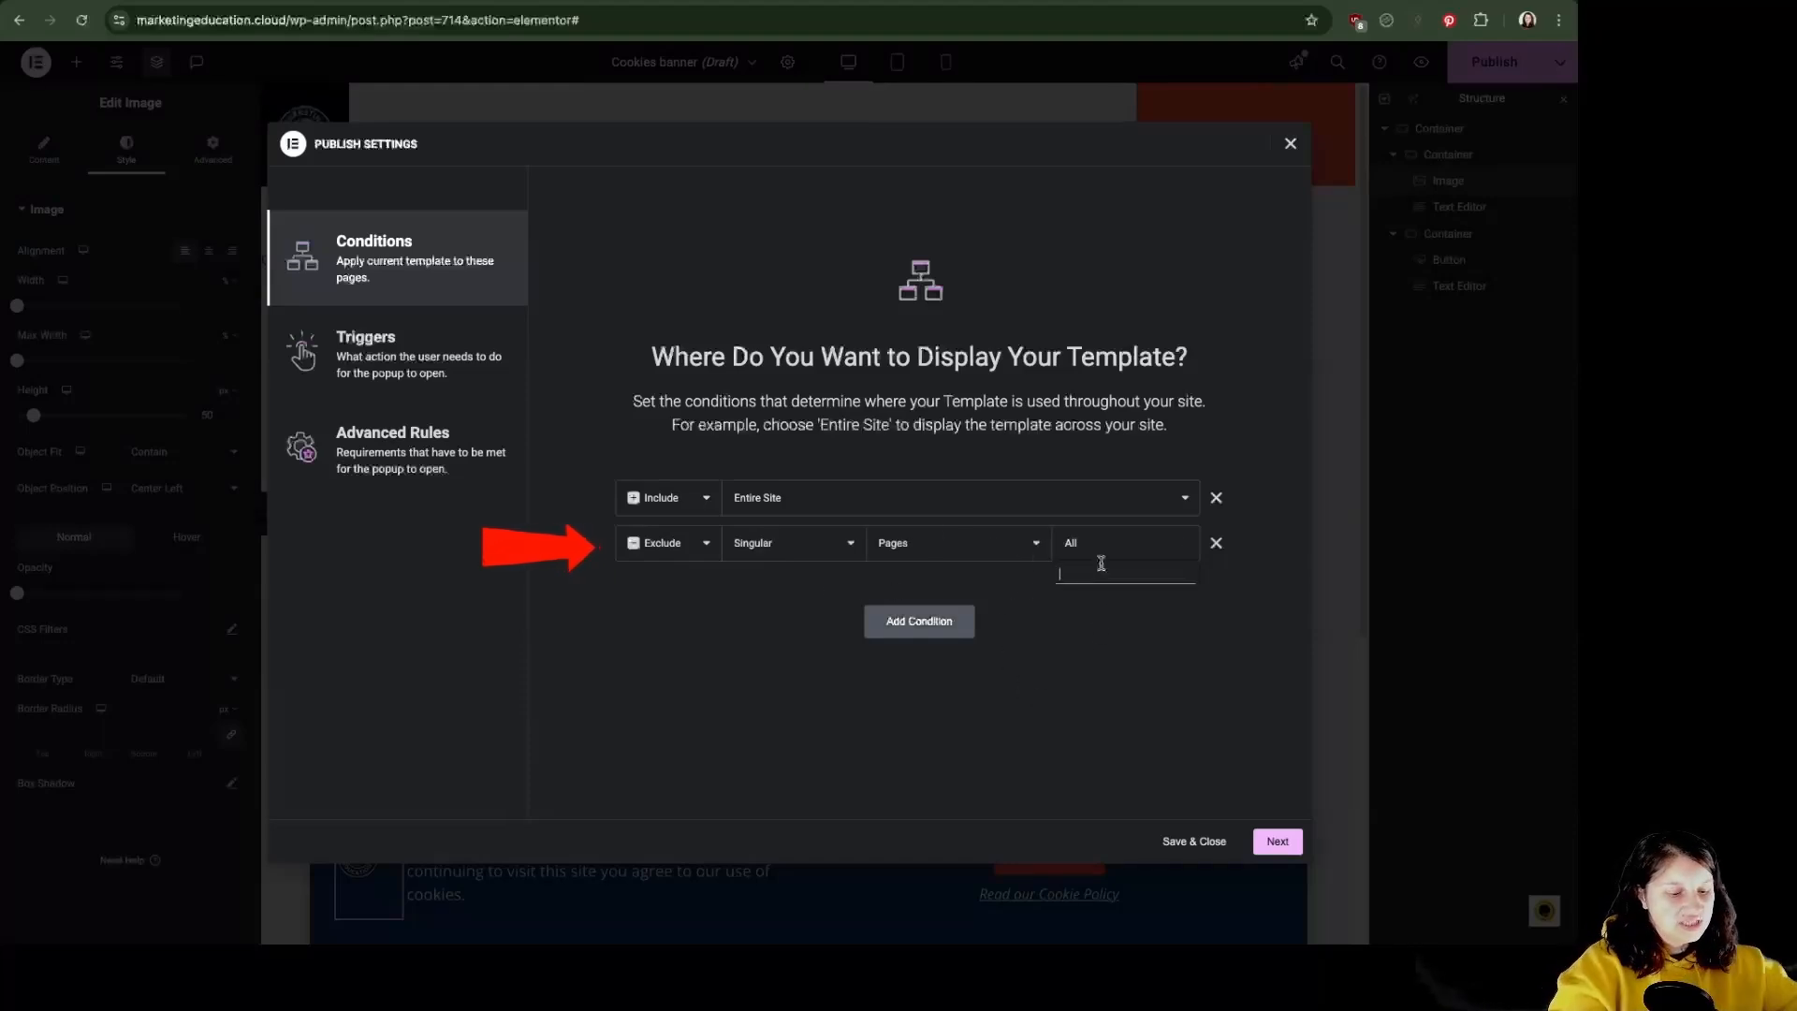
pyautogui.write('coki')
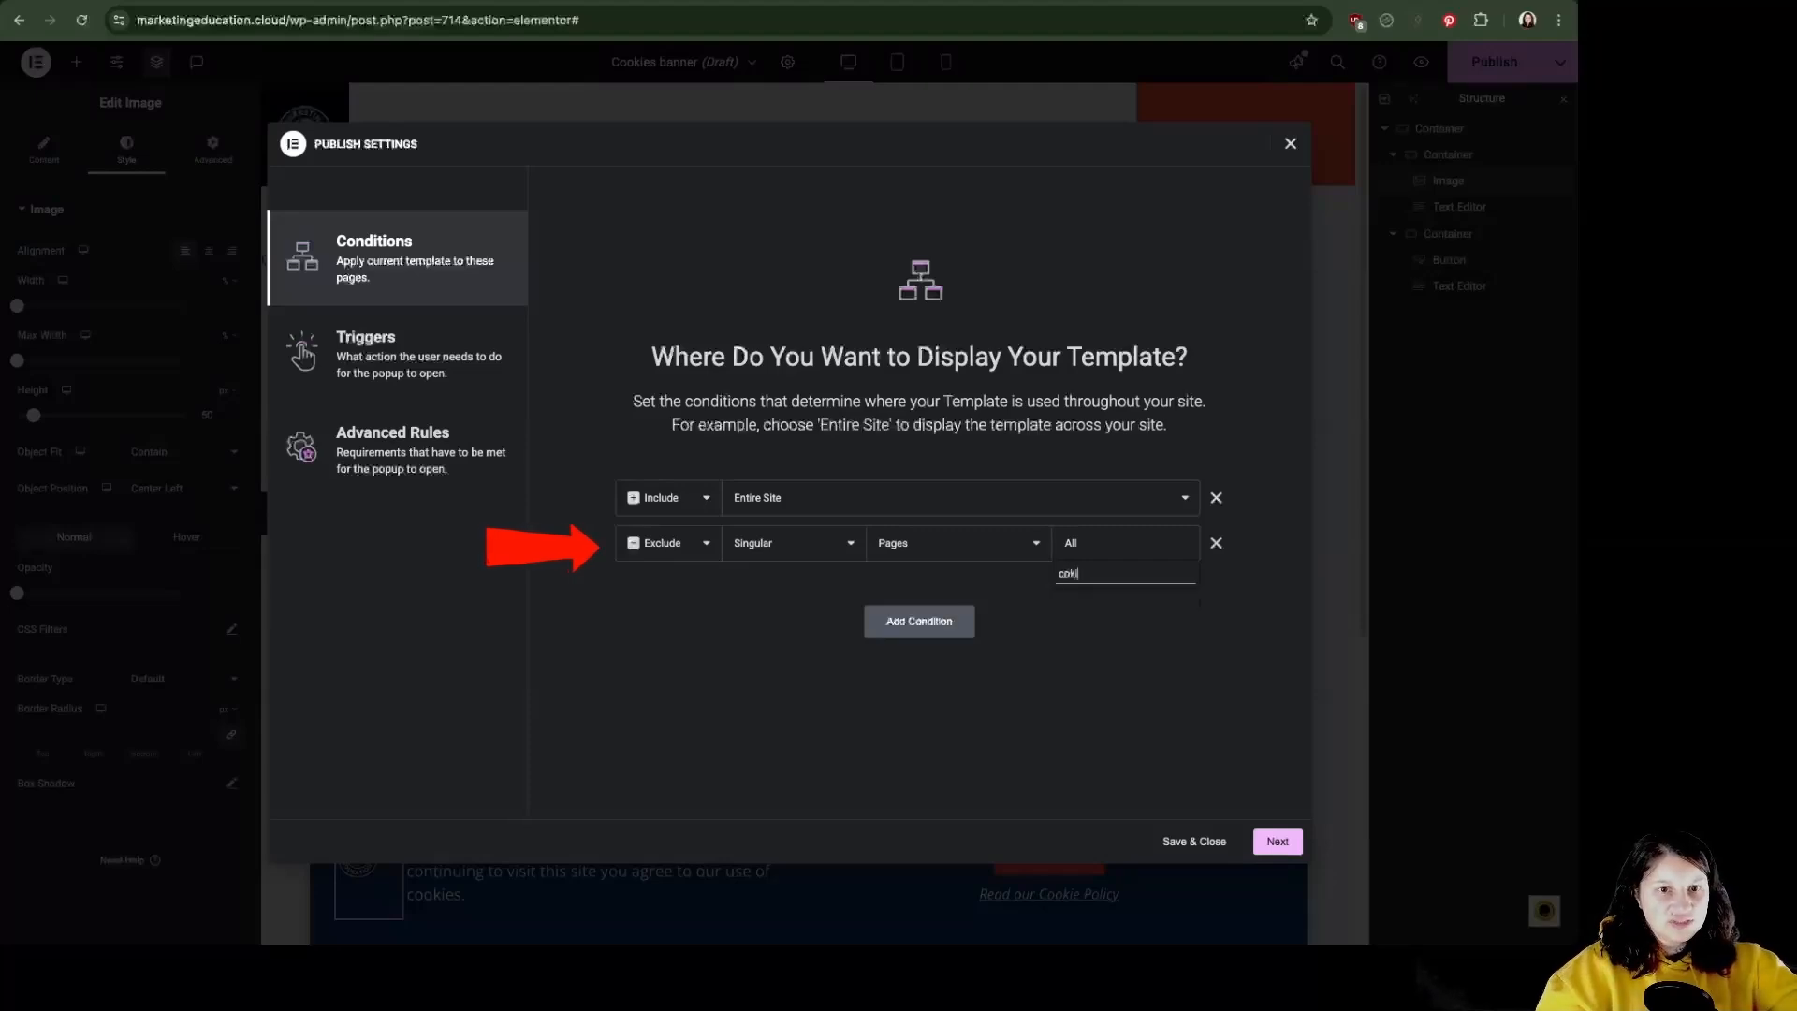
pyautogui.press('BackSpace')
pyautogui.write('ok')
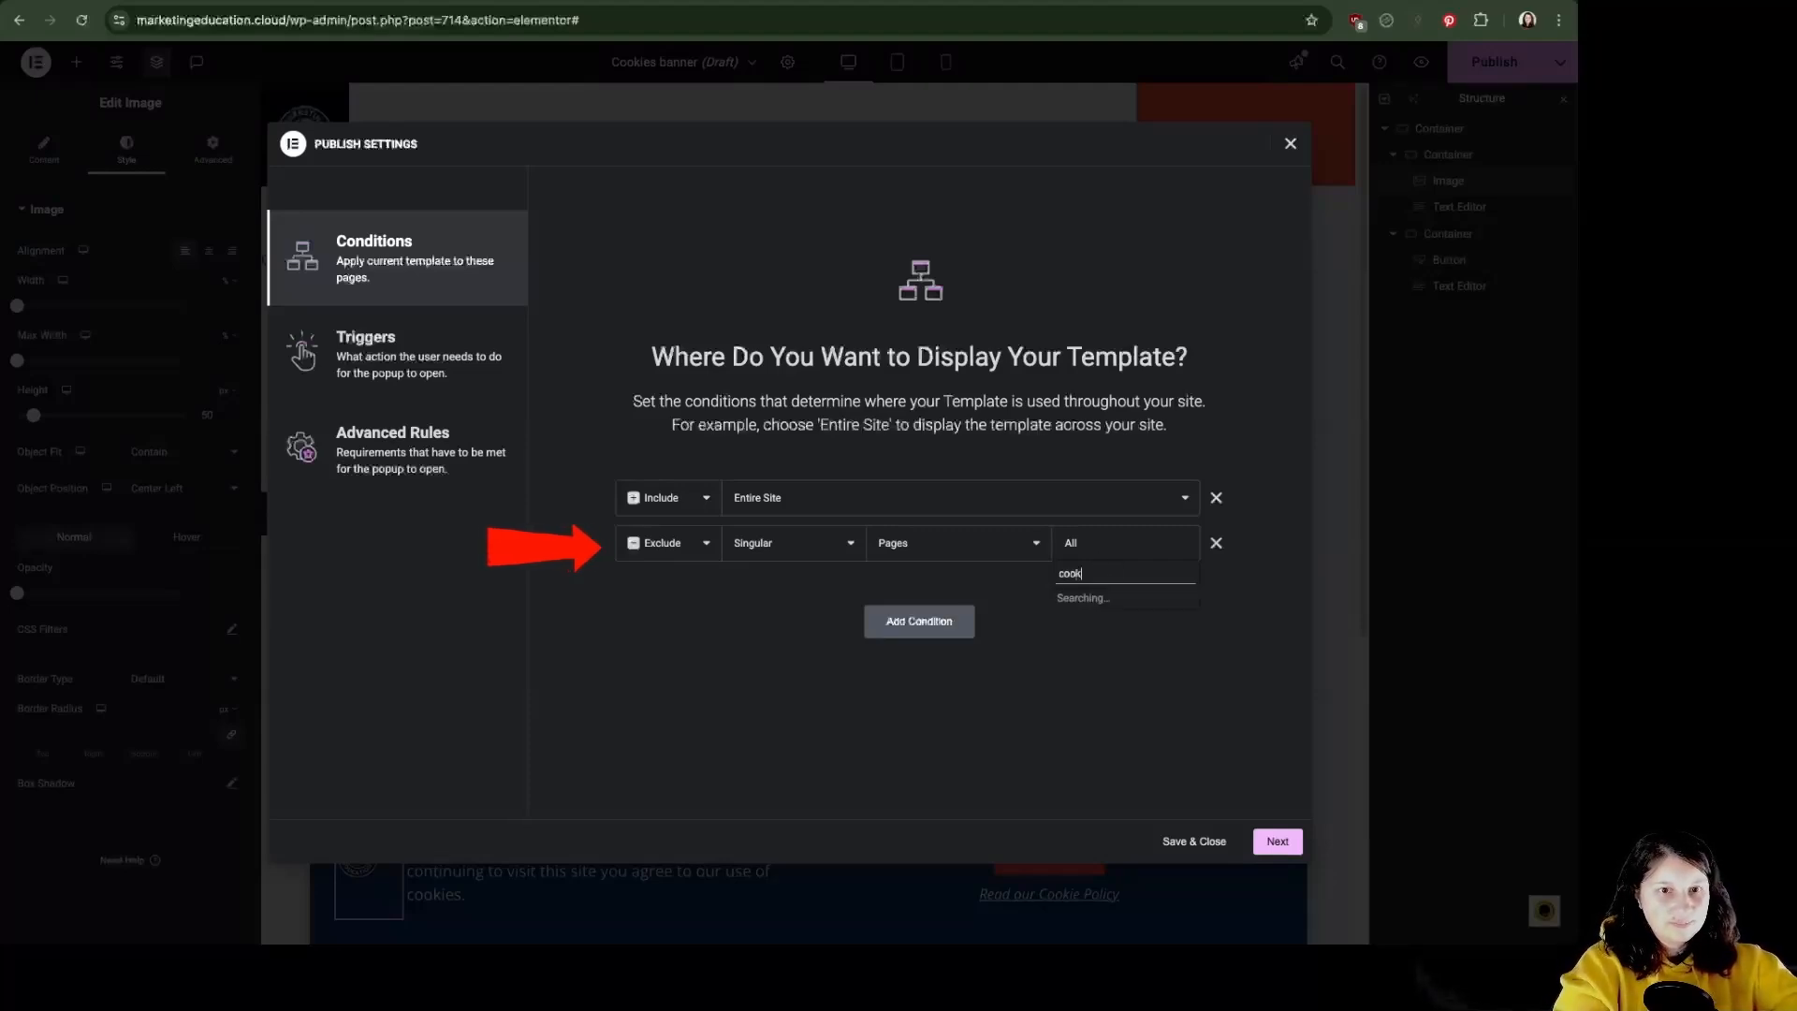
pyautogui.click(1130, 605)
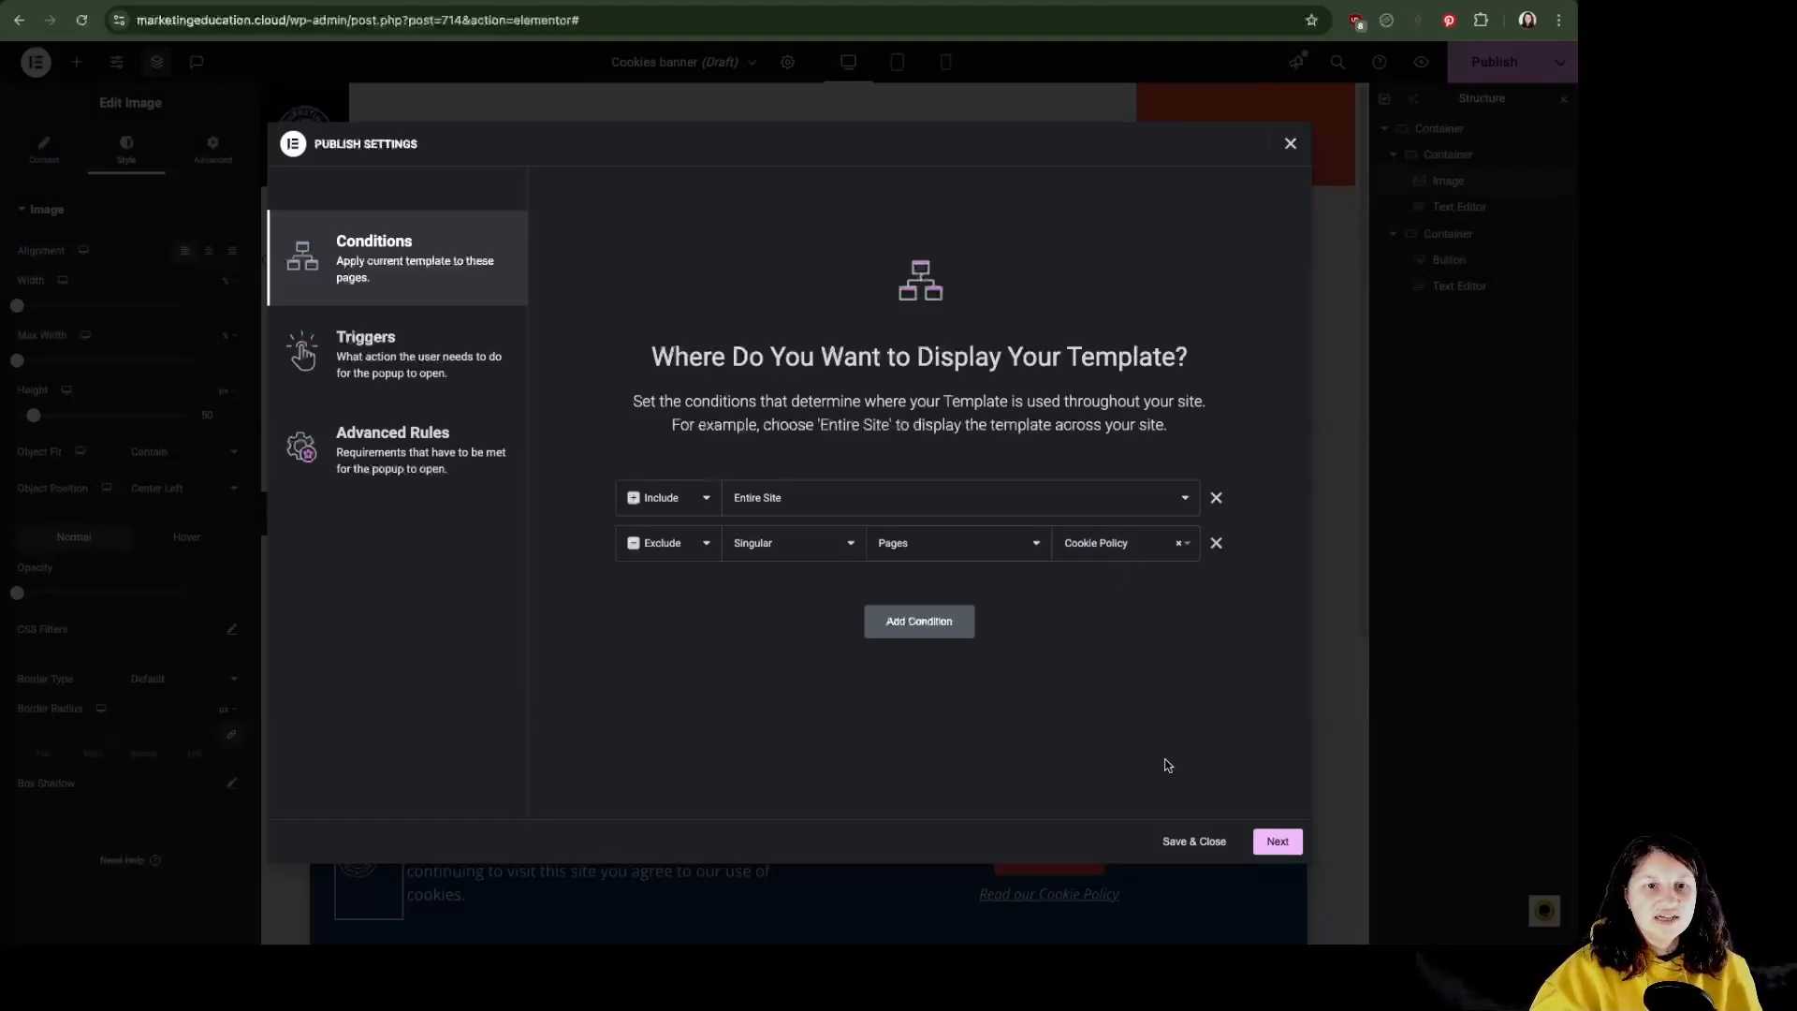
# - Enable the On Page Load trigger and the rule showing the popup up to 1 time, and save the publish settings
pyautogui.click(1277, 840)
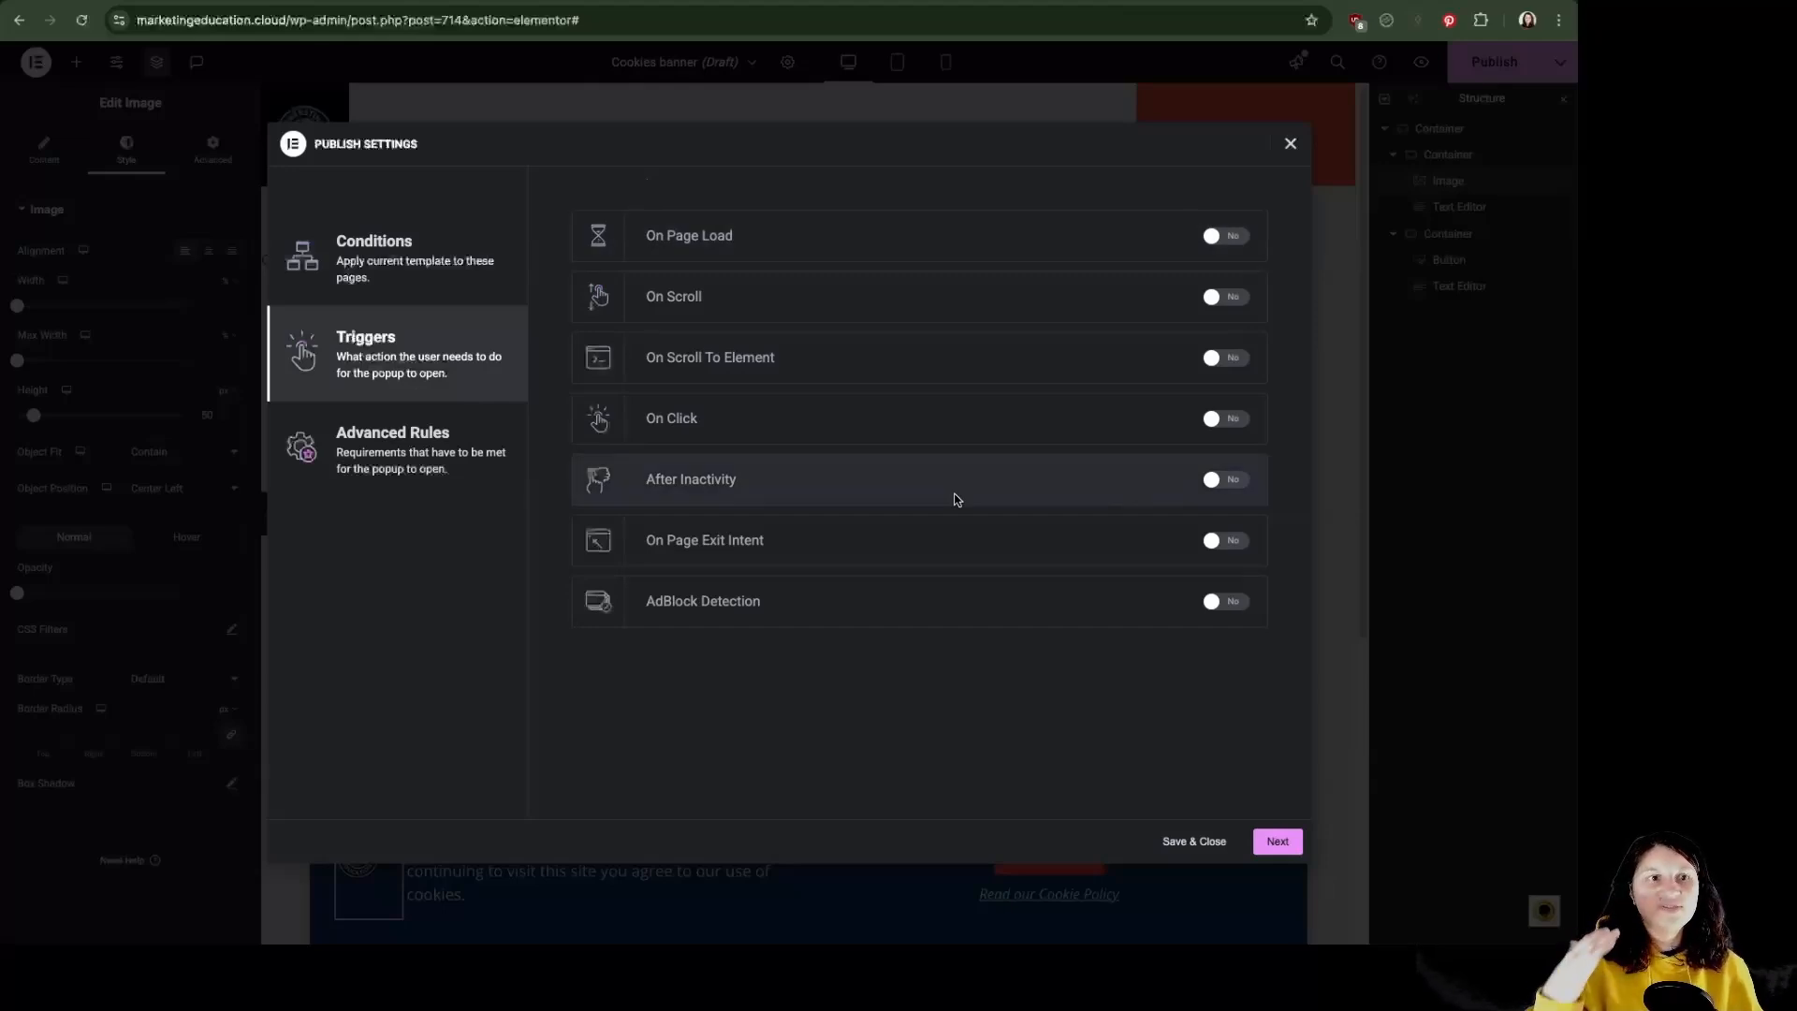
pyautogui.click(1227, 237)
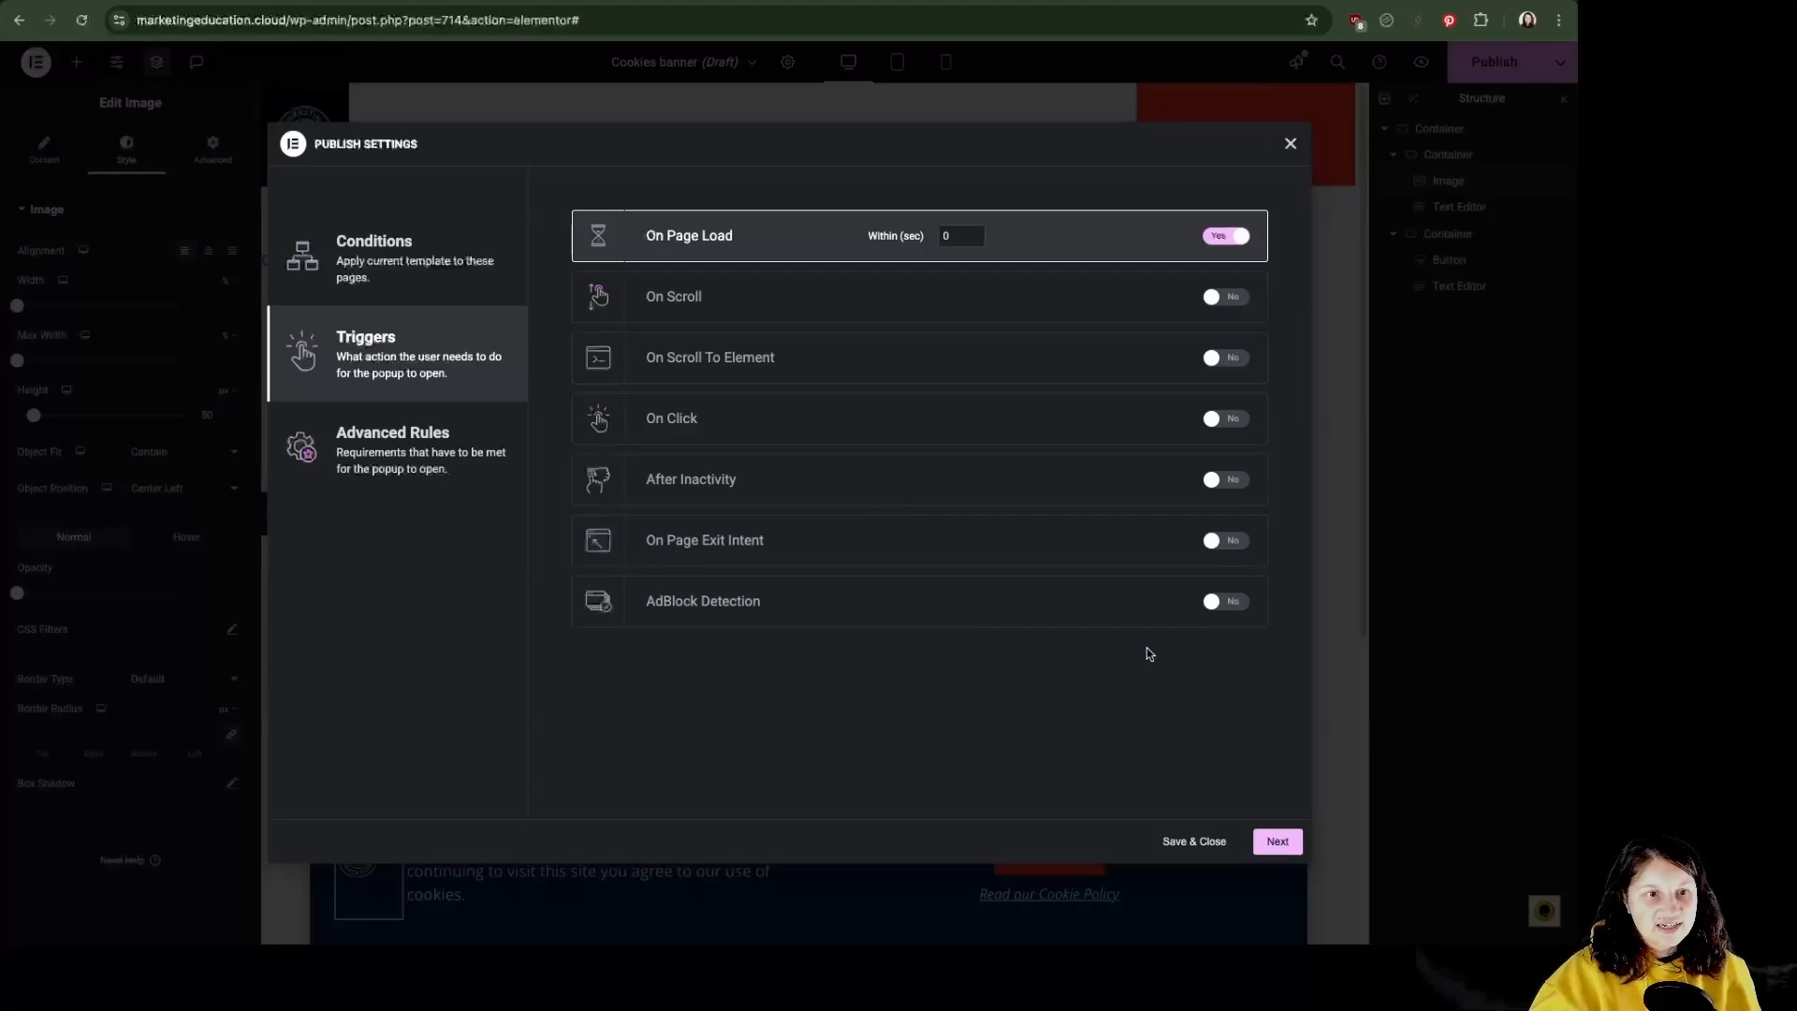
pyautogui.click(1282, 850)
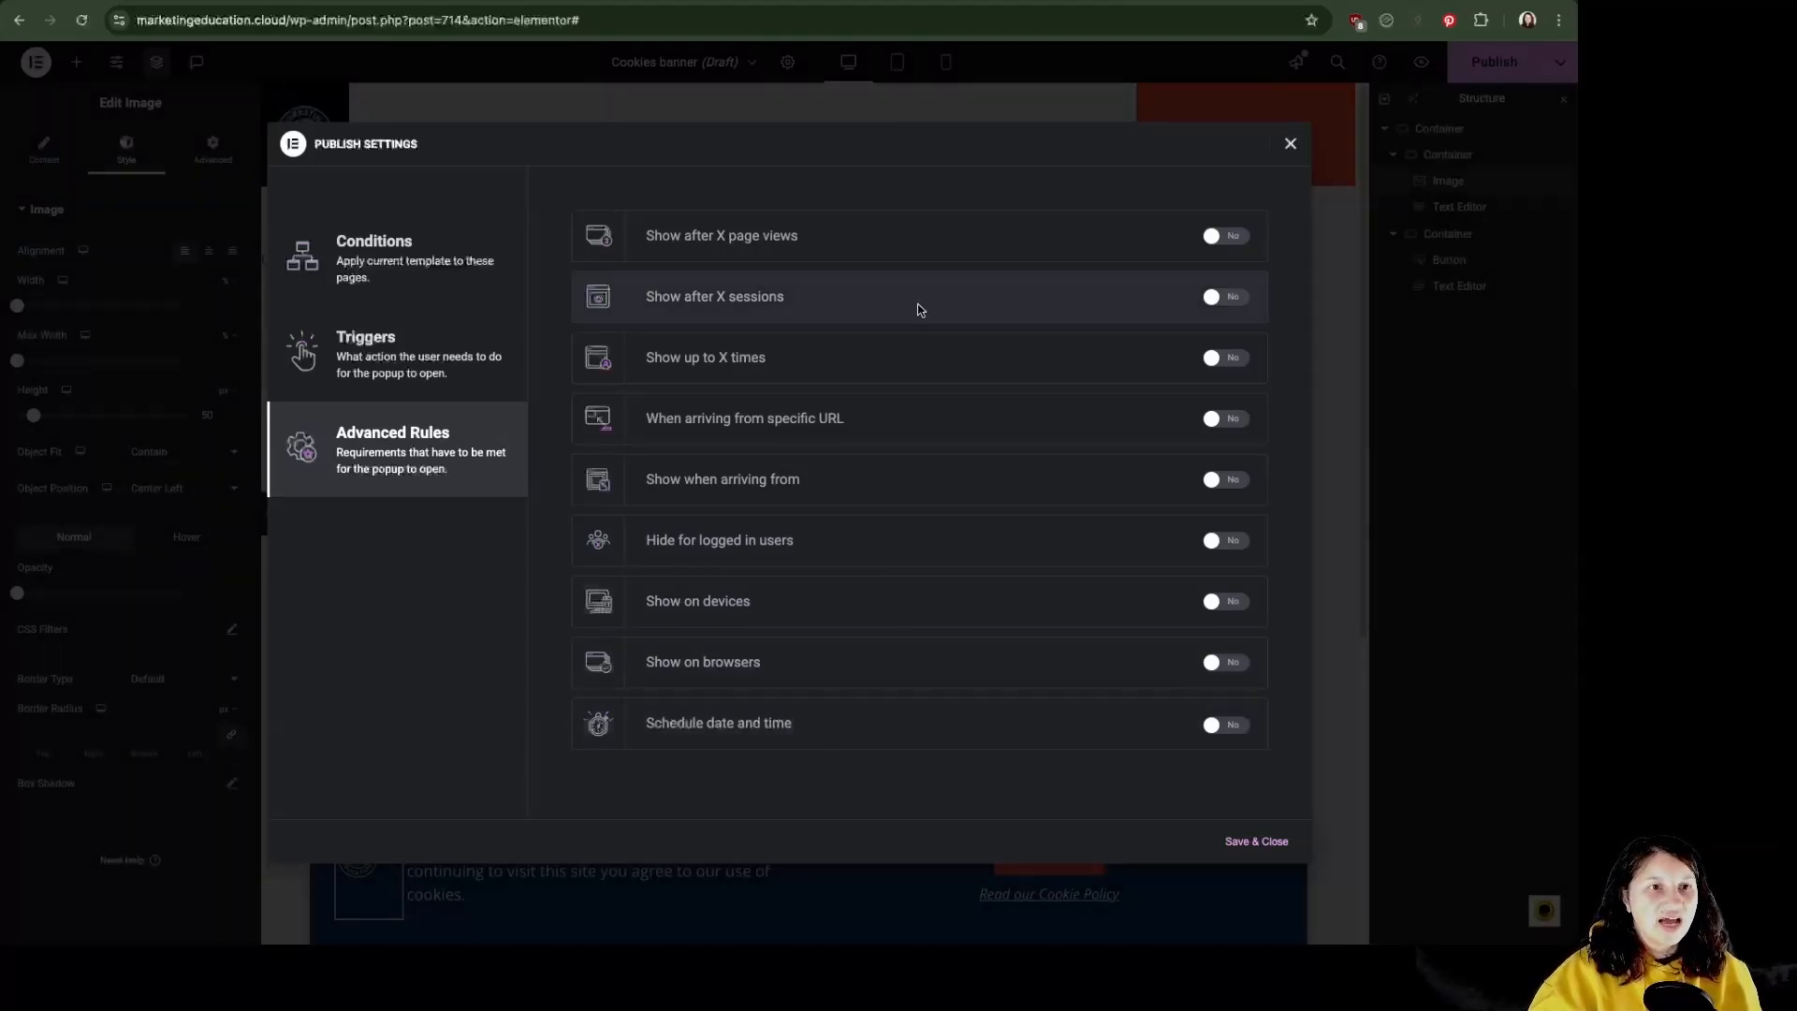
pyautogui.click(1221, 358)
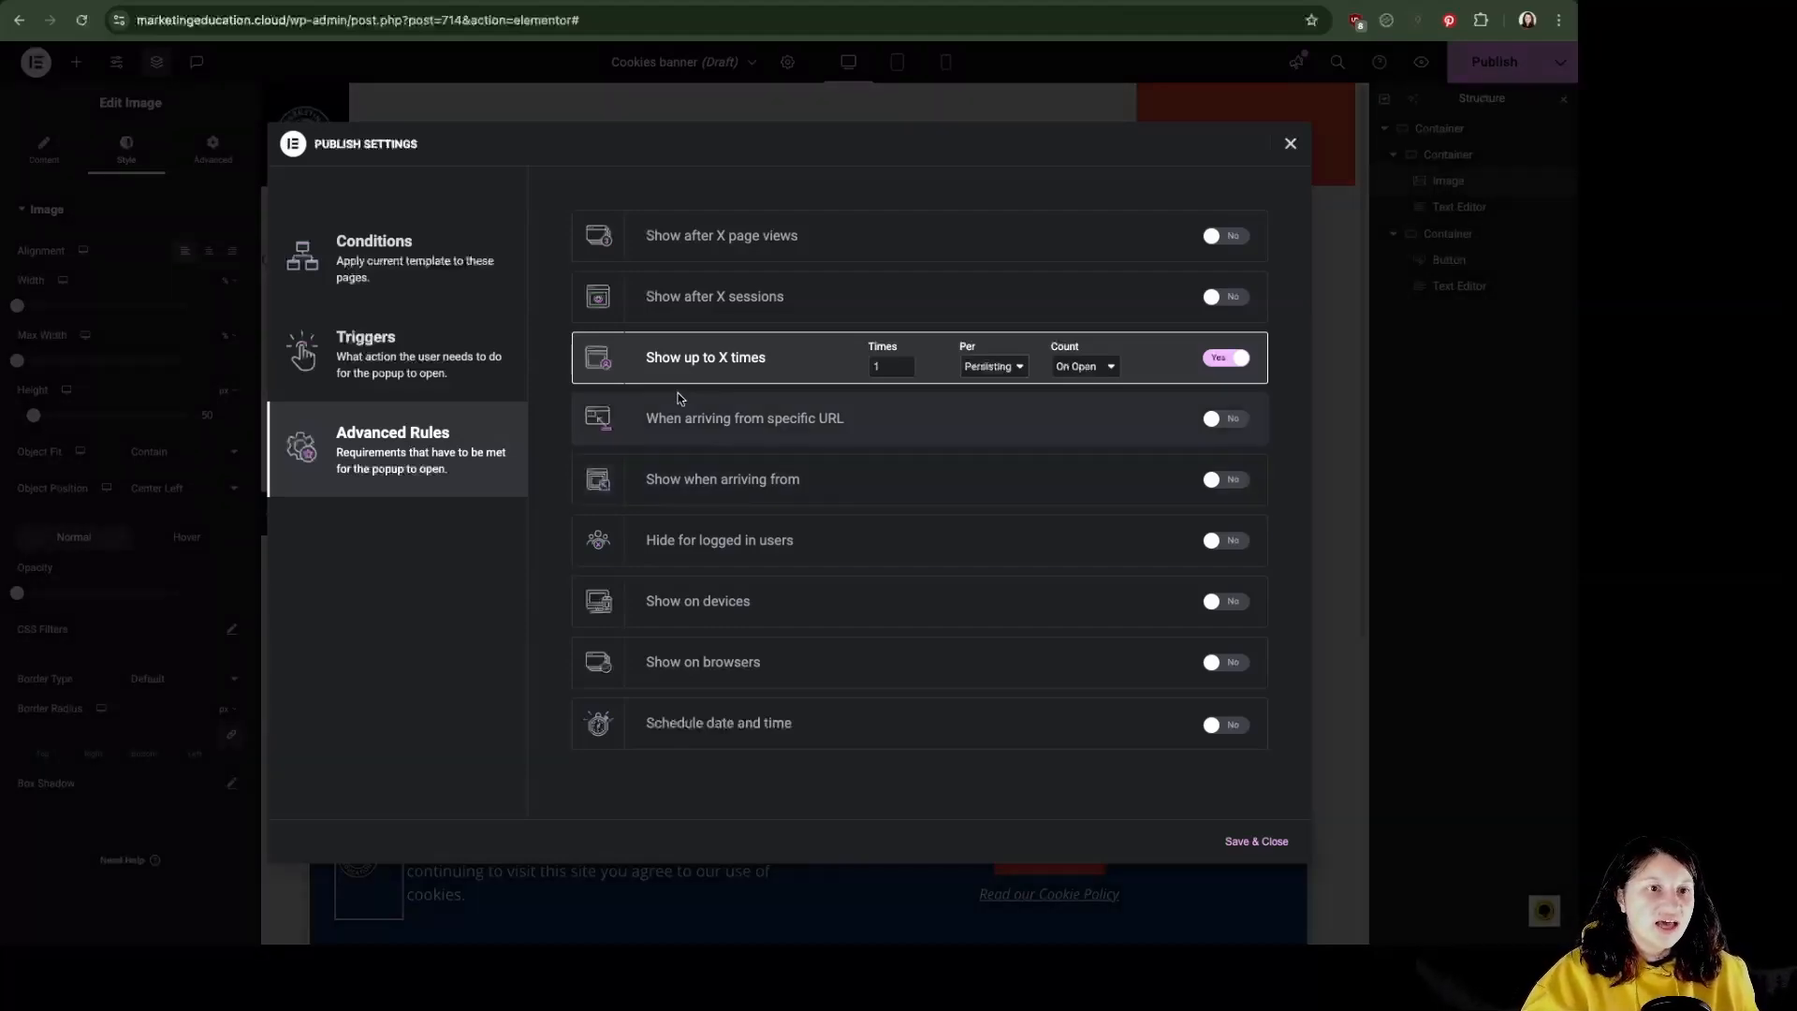
pyautogui.click(1238, 842)
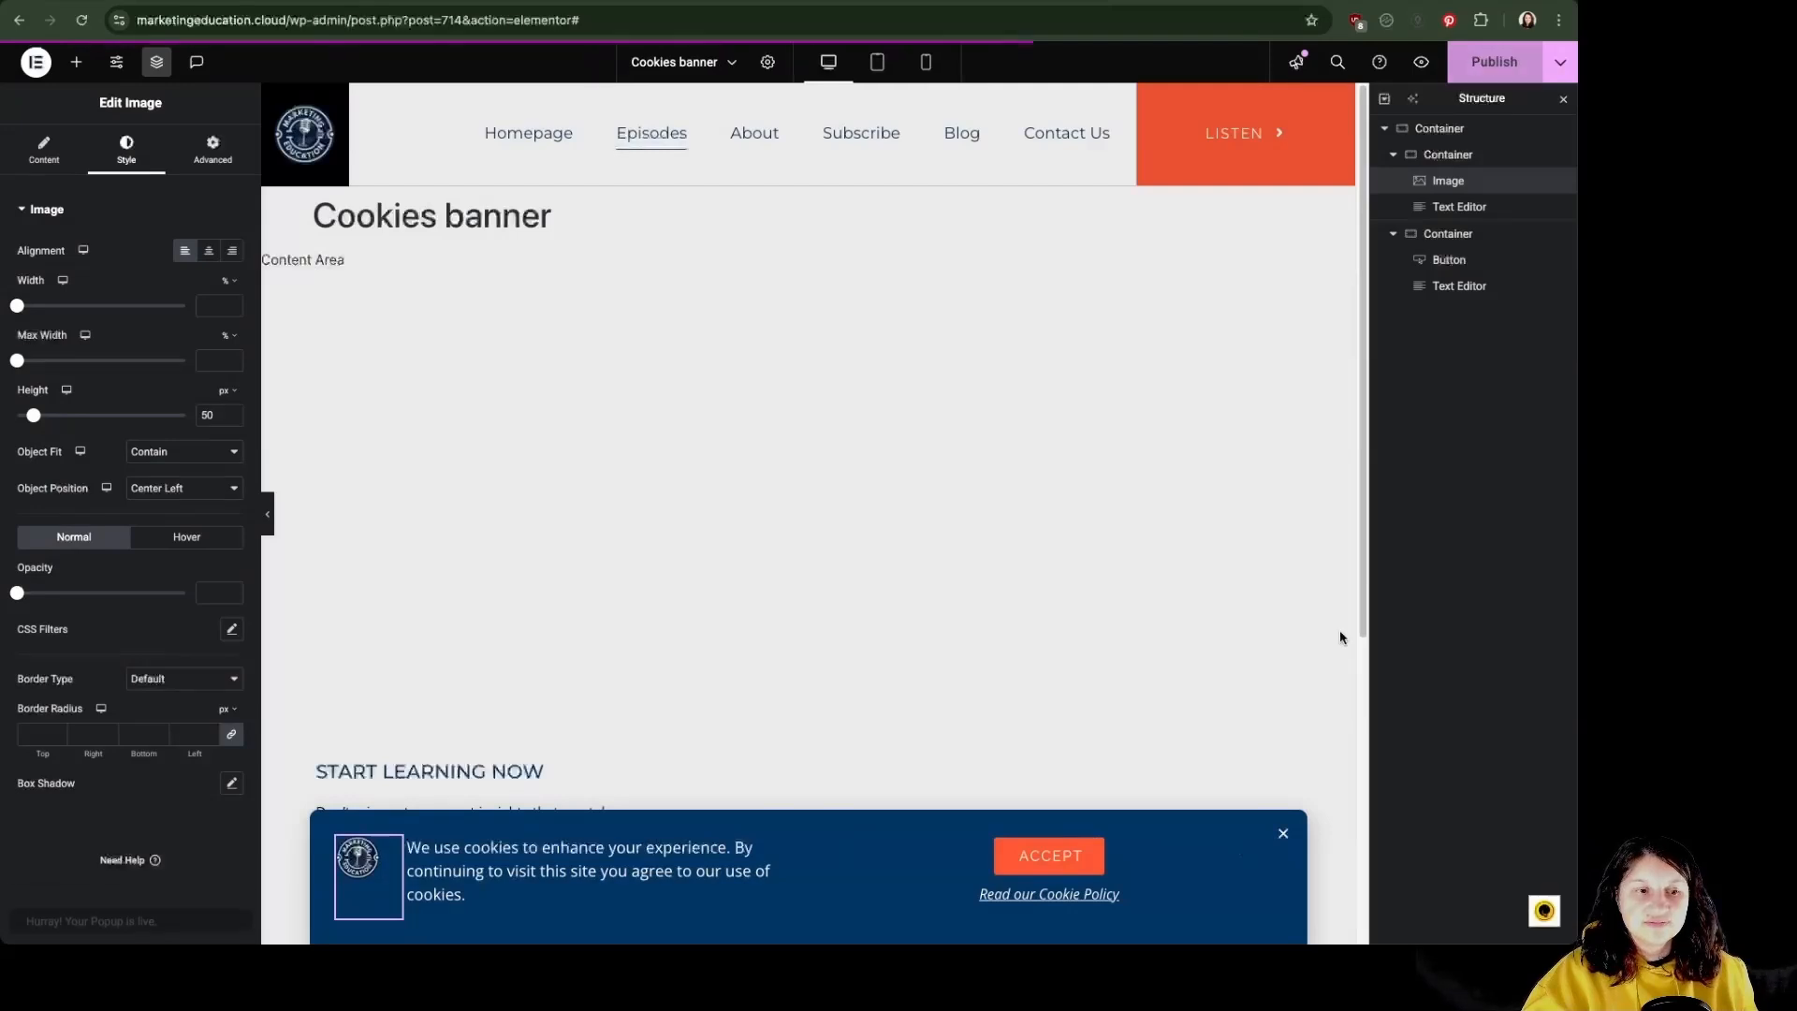
# - Open the marketingeducation.cloud homepage in a new browser tab
pyautogui.hotkey('ctrl', 't')
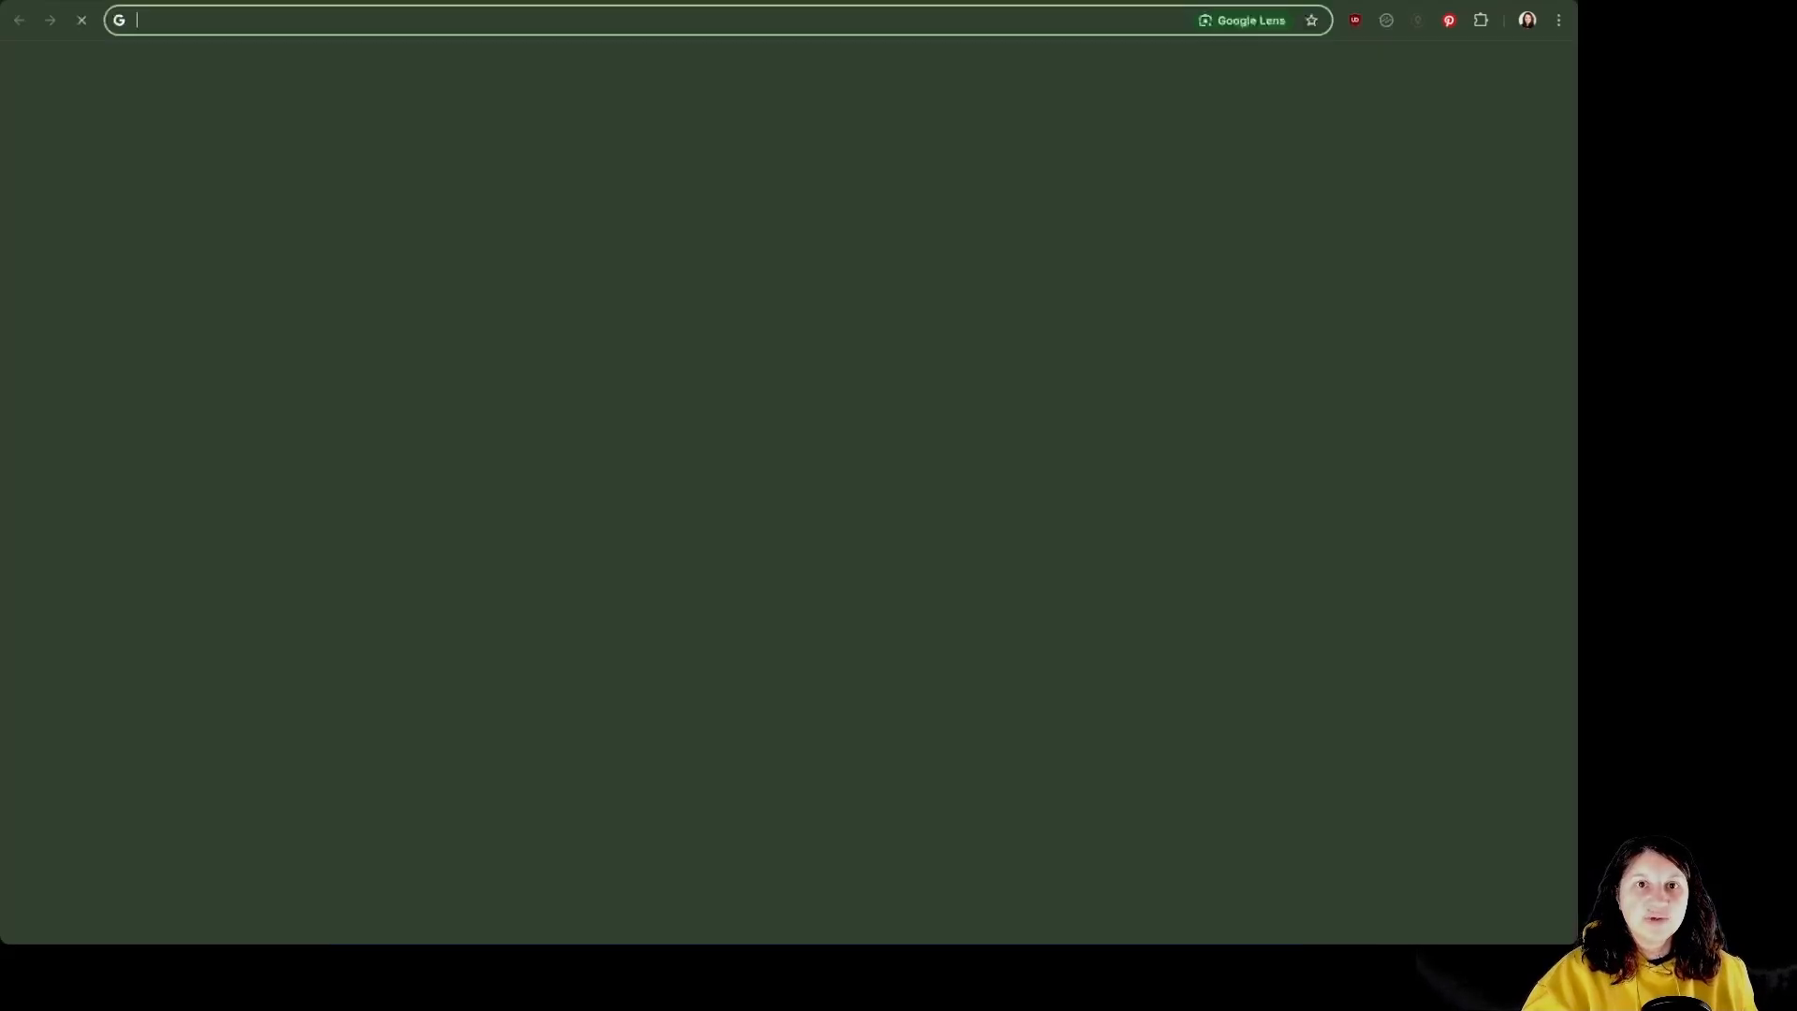
pyautogui.write('marl')
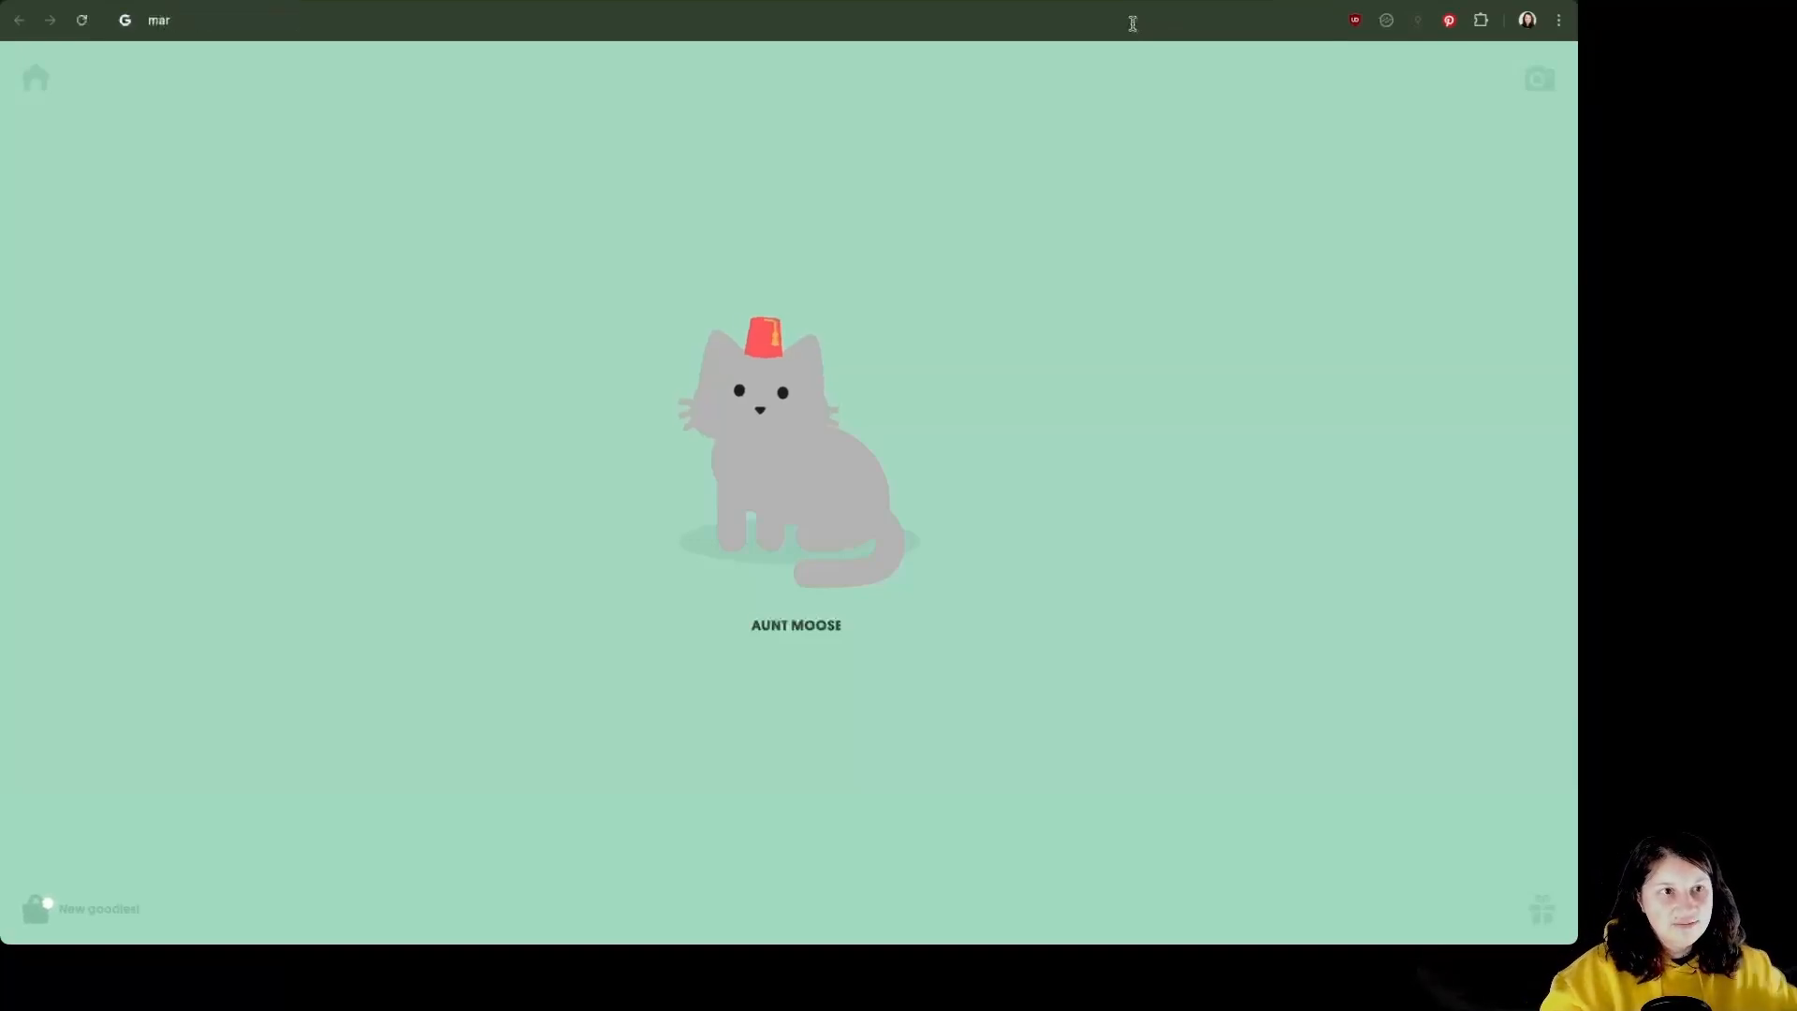
pyautogui.write('k')
pyautogui.press('Return')
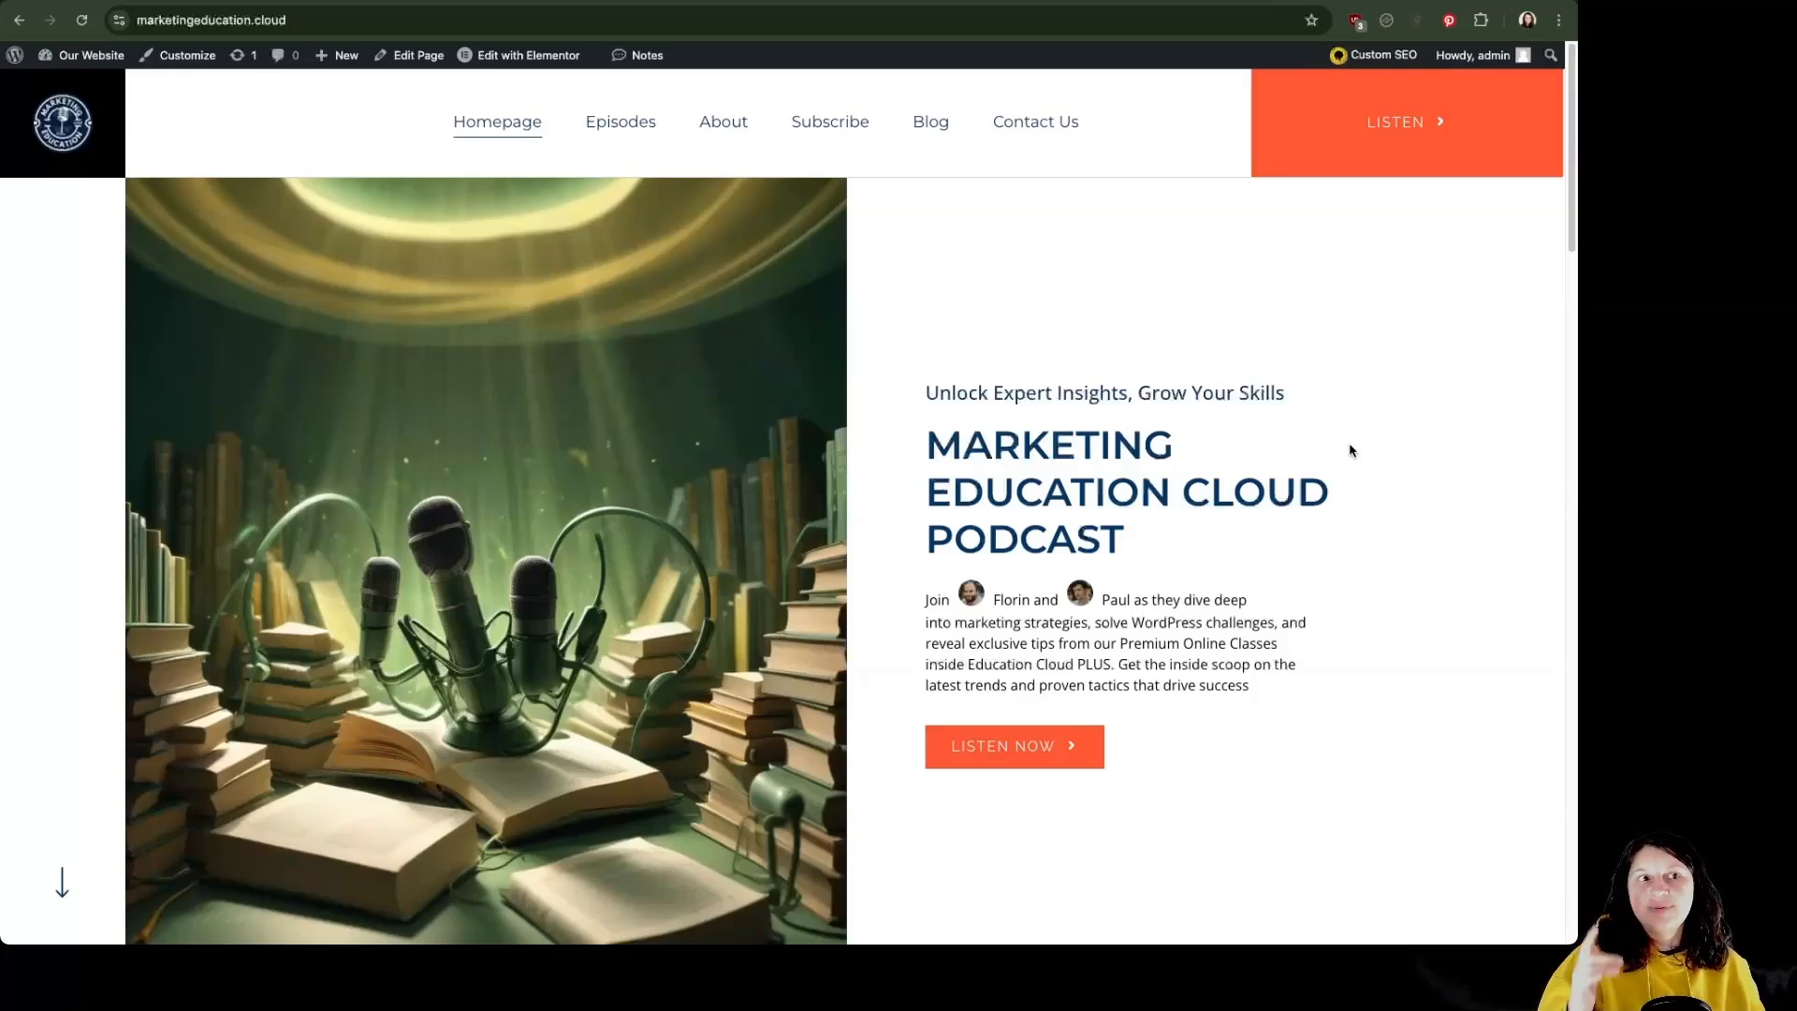
# - Copy the homepage address and open it in an Incognito window to view the live banner as a visitor
pyautogui.click(267, 29)
pyautogui.press('super+c')
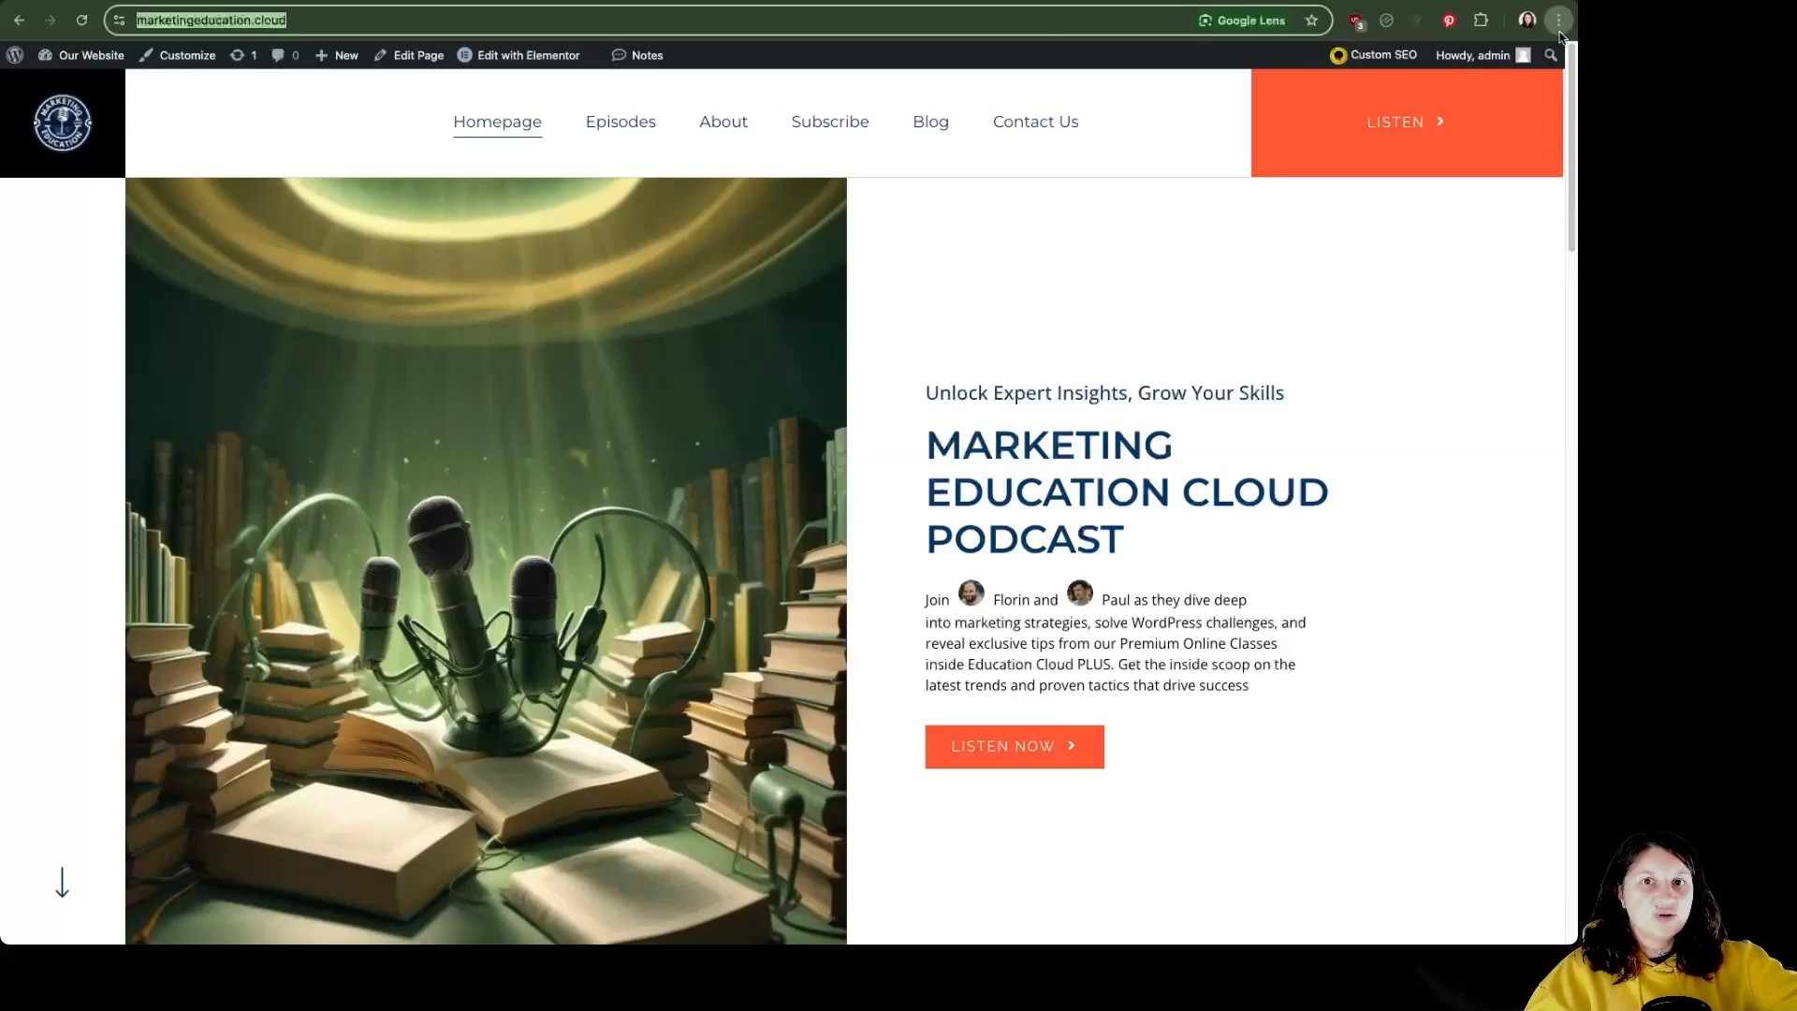
pyautogui.press('super+shift+n')
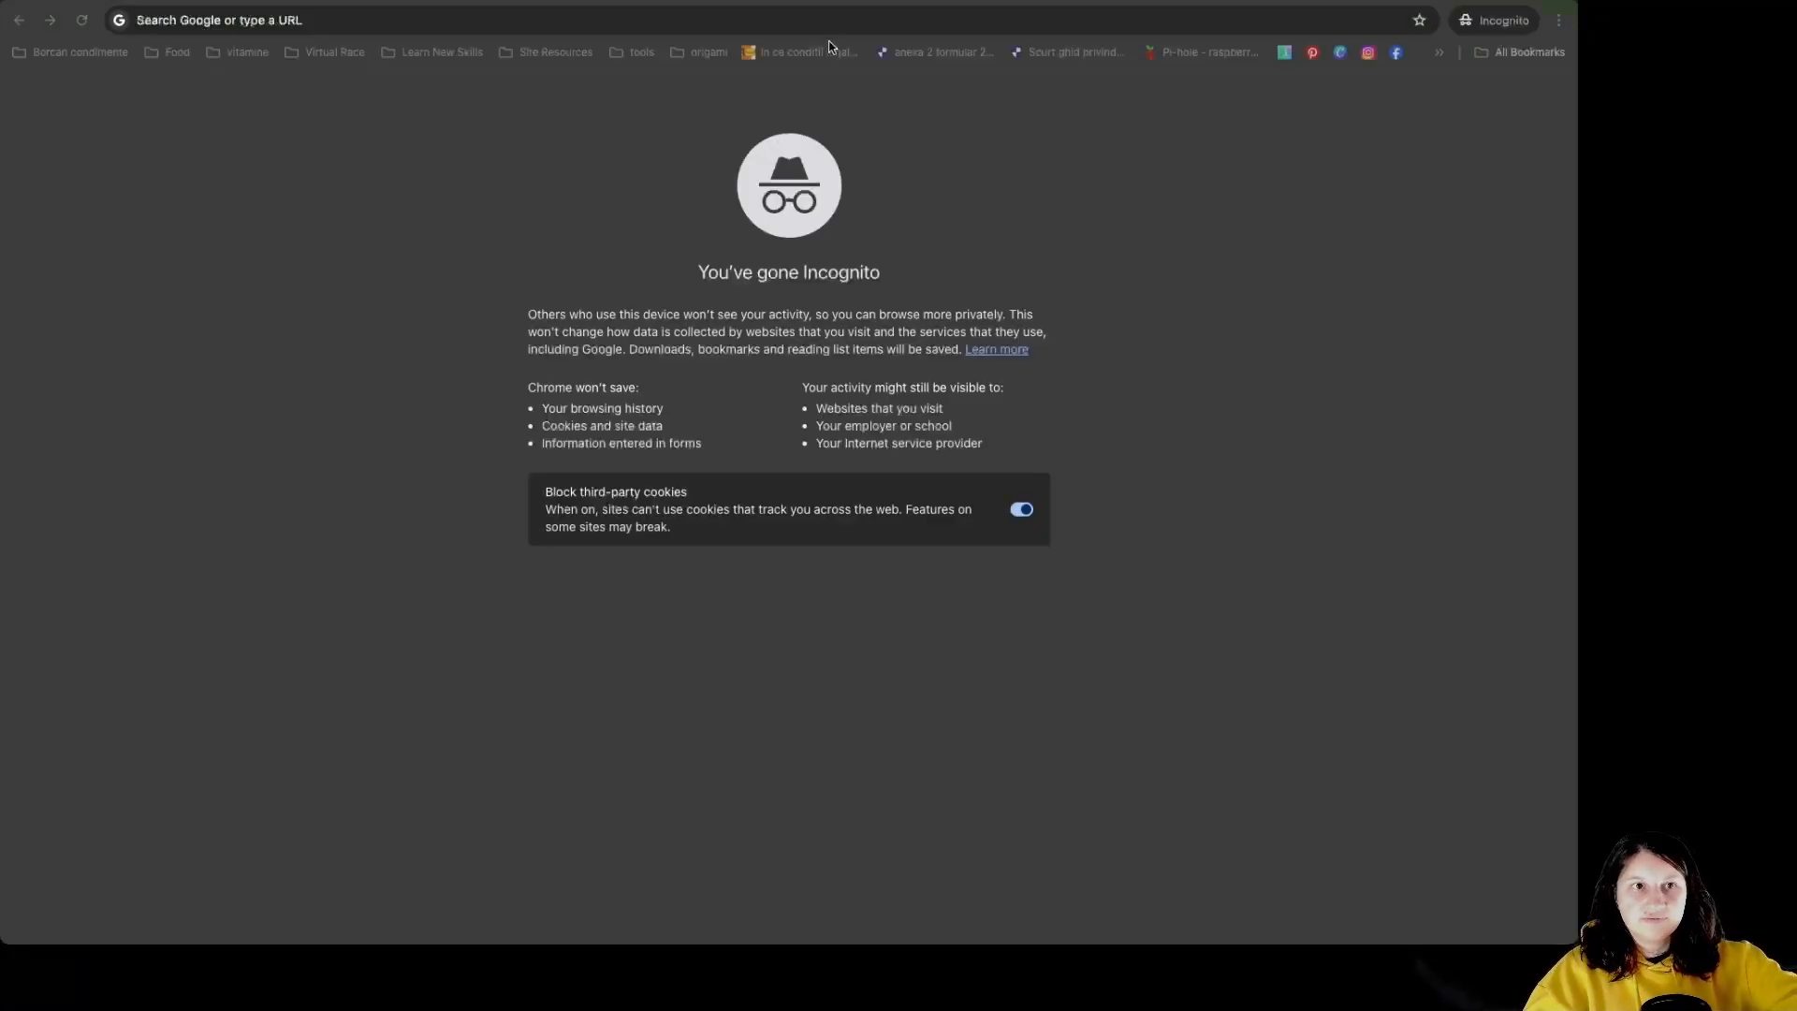
pyautogui.press('super+v')
pyautogui.press('Return')
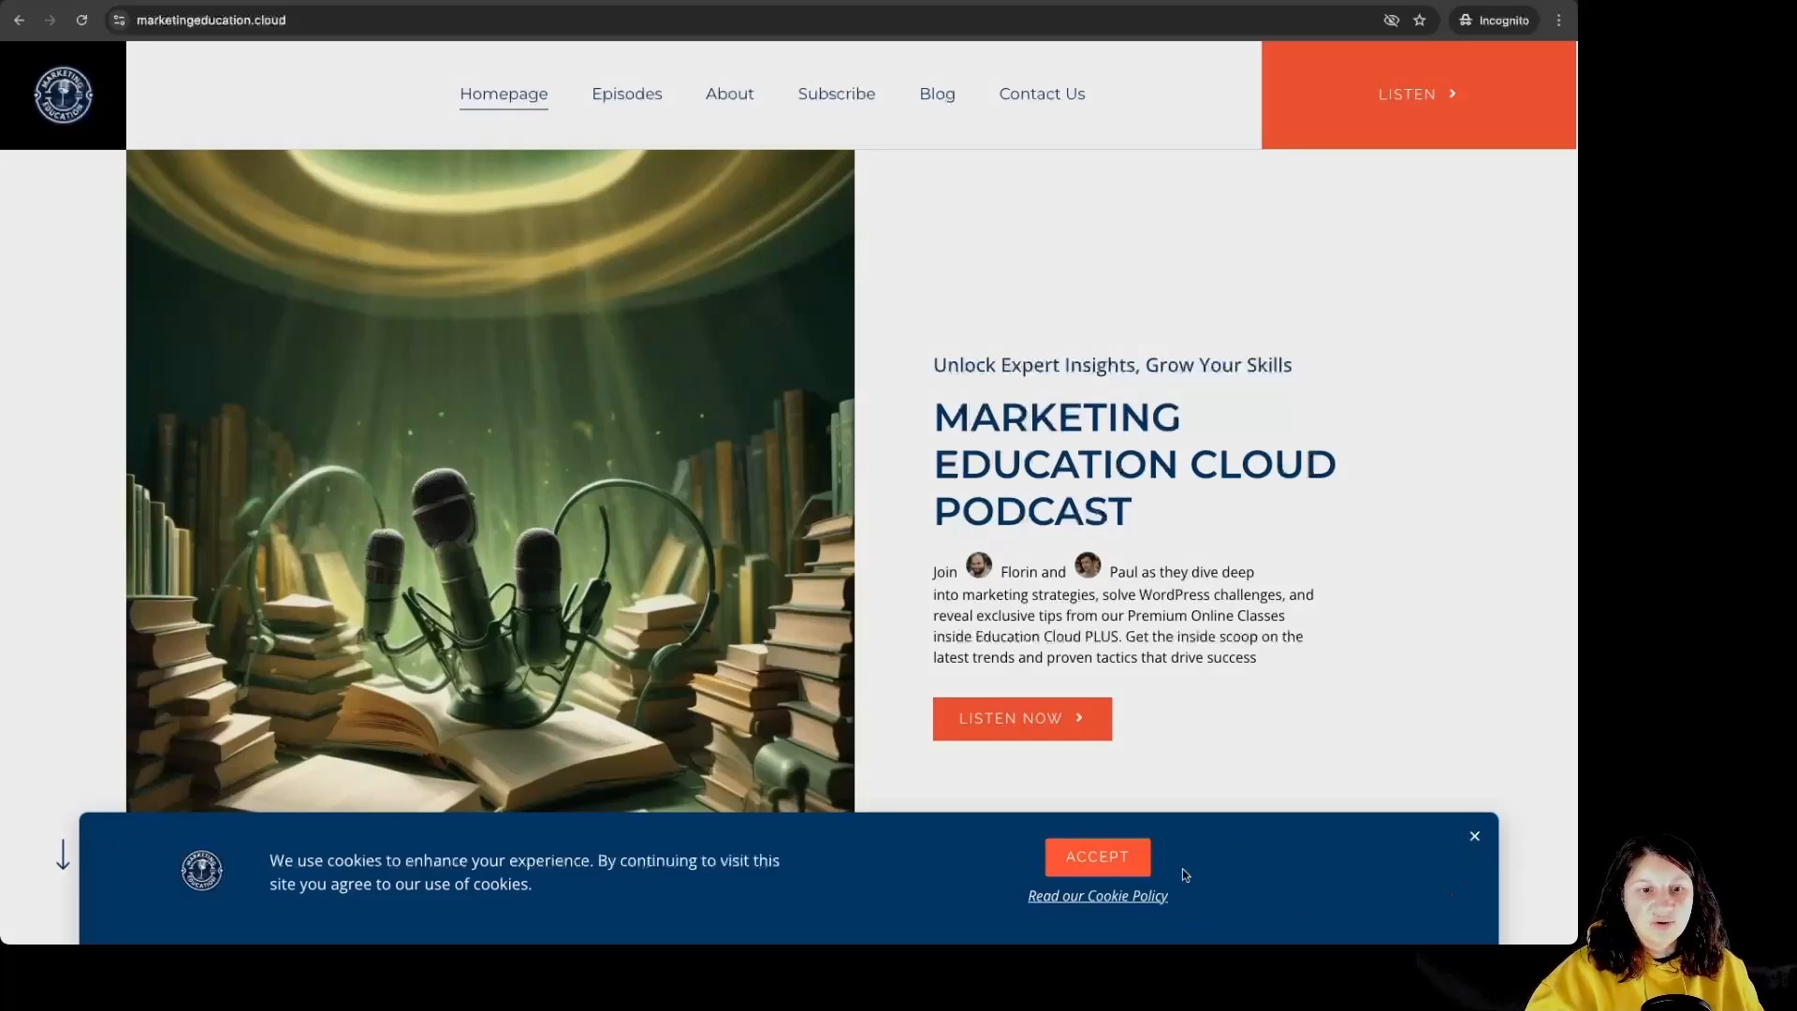
# - Accept the cookies in the live banner and look through the homepage
pyautogui.click(1099, 861)
pyautogui.scroll(-20, 1101, 852)
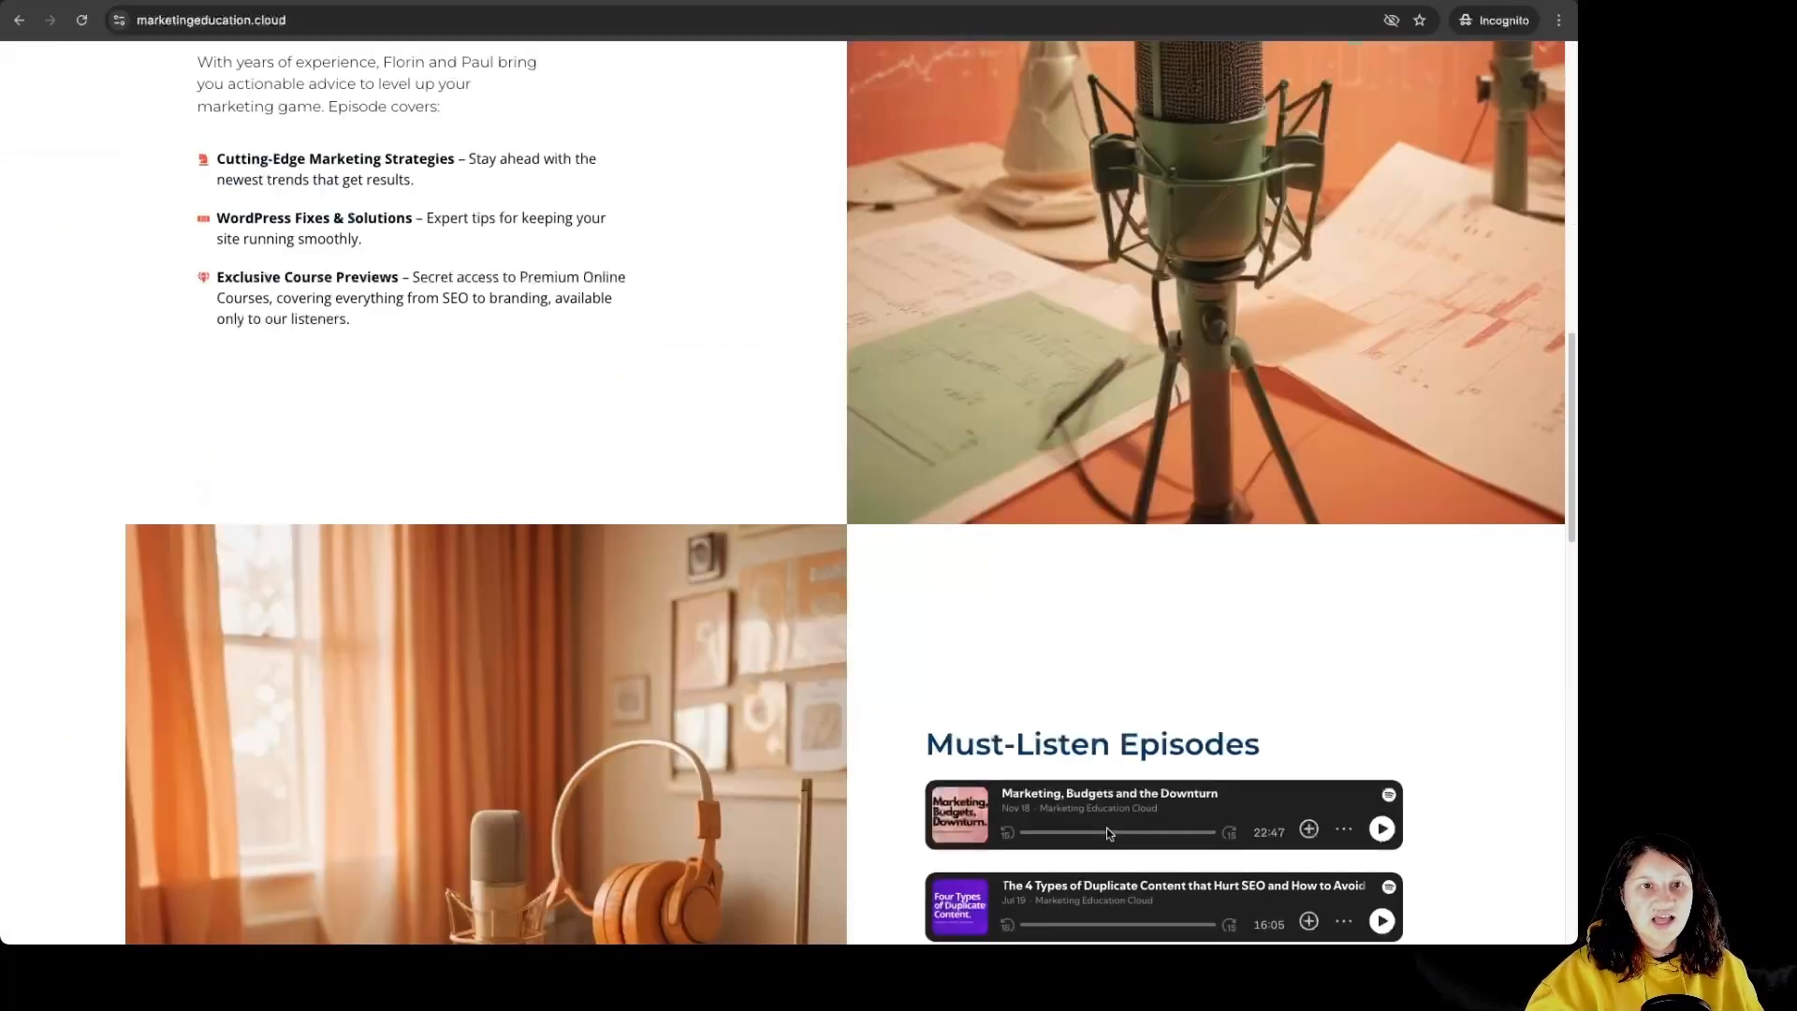
pyautogui.scroll(5, 1105, 835)
pyautogui.scroll(15, 1105, 835)
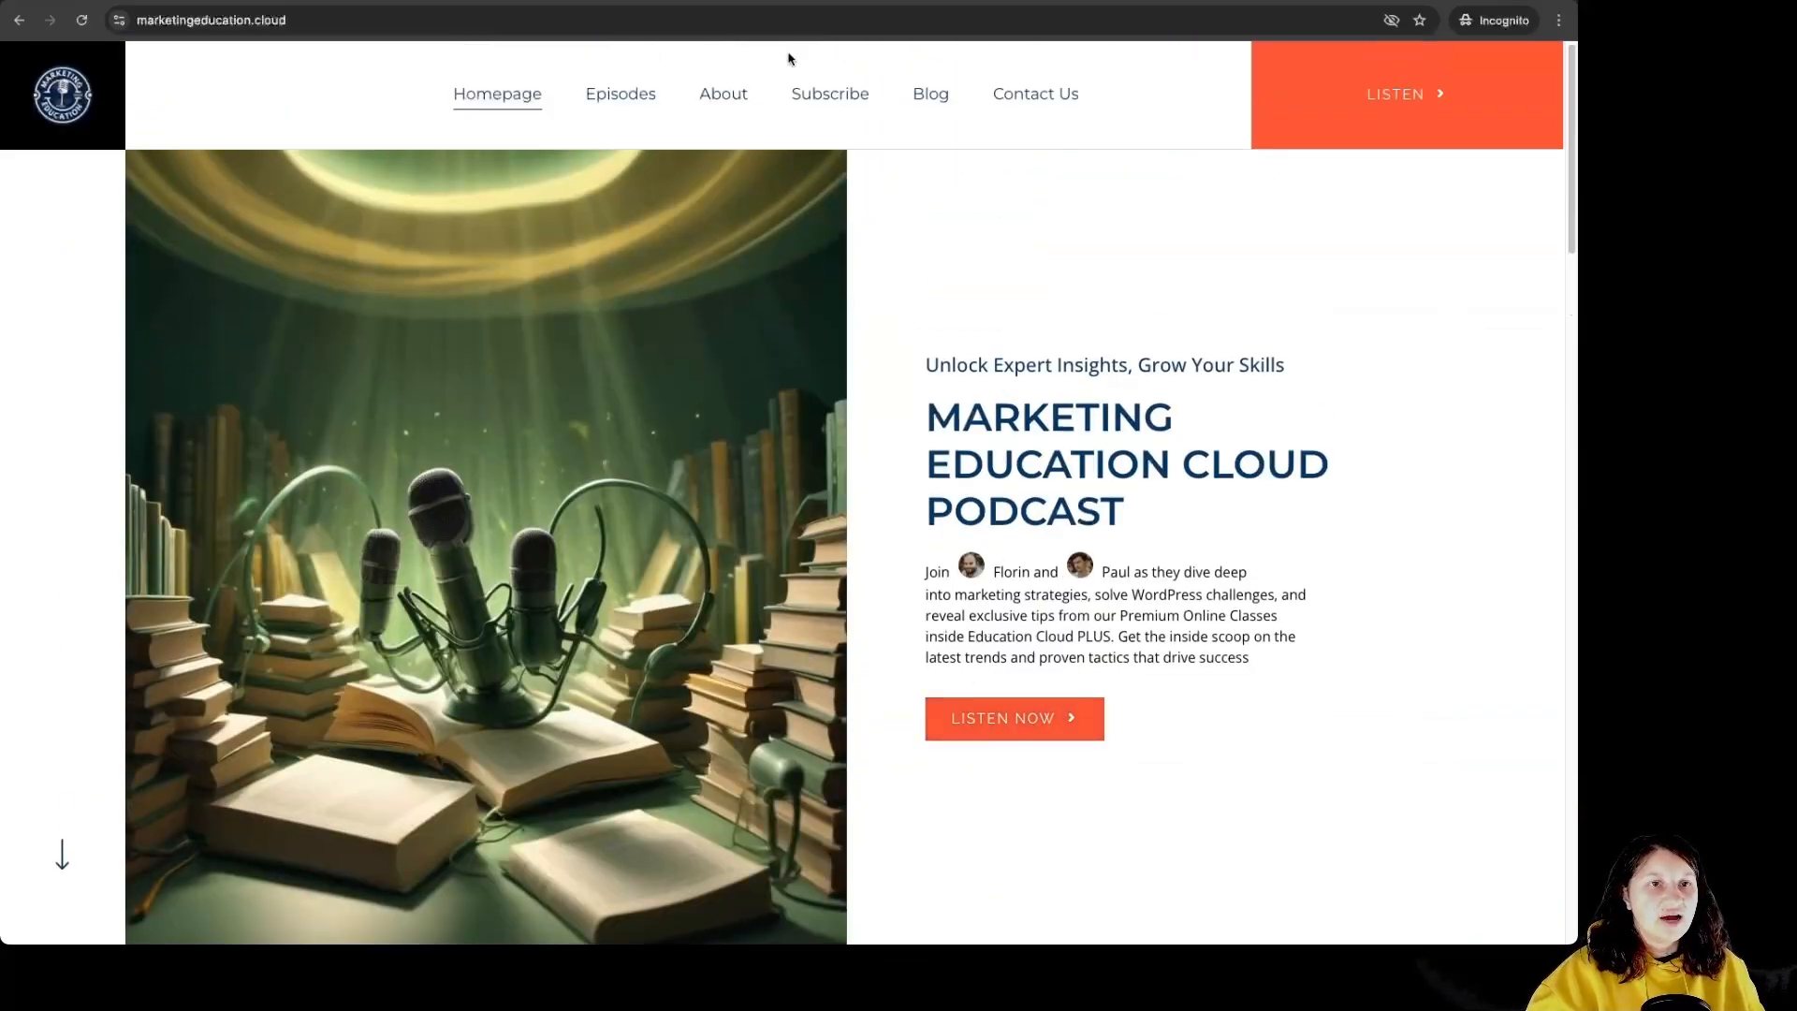
# - Browse the Episodes and Subscribe pages to check whether the cookies banner reappears
pyautogui.click(623, 109)
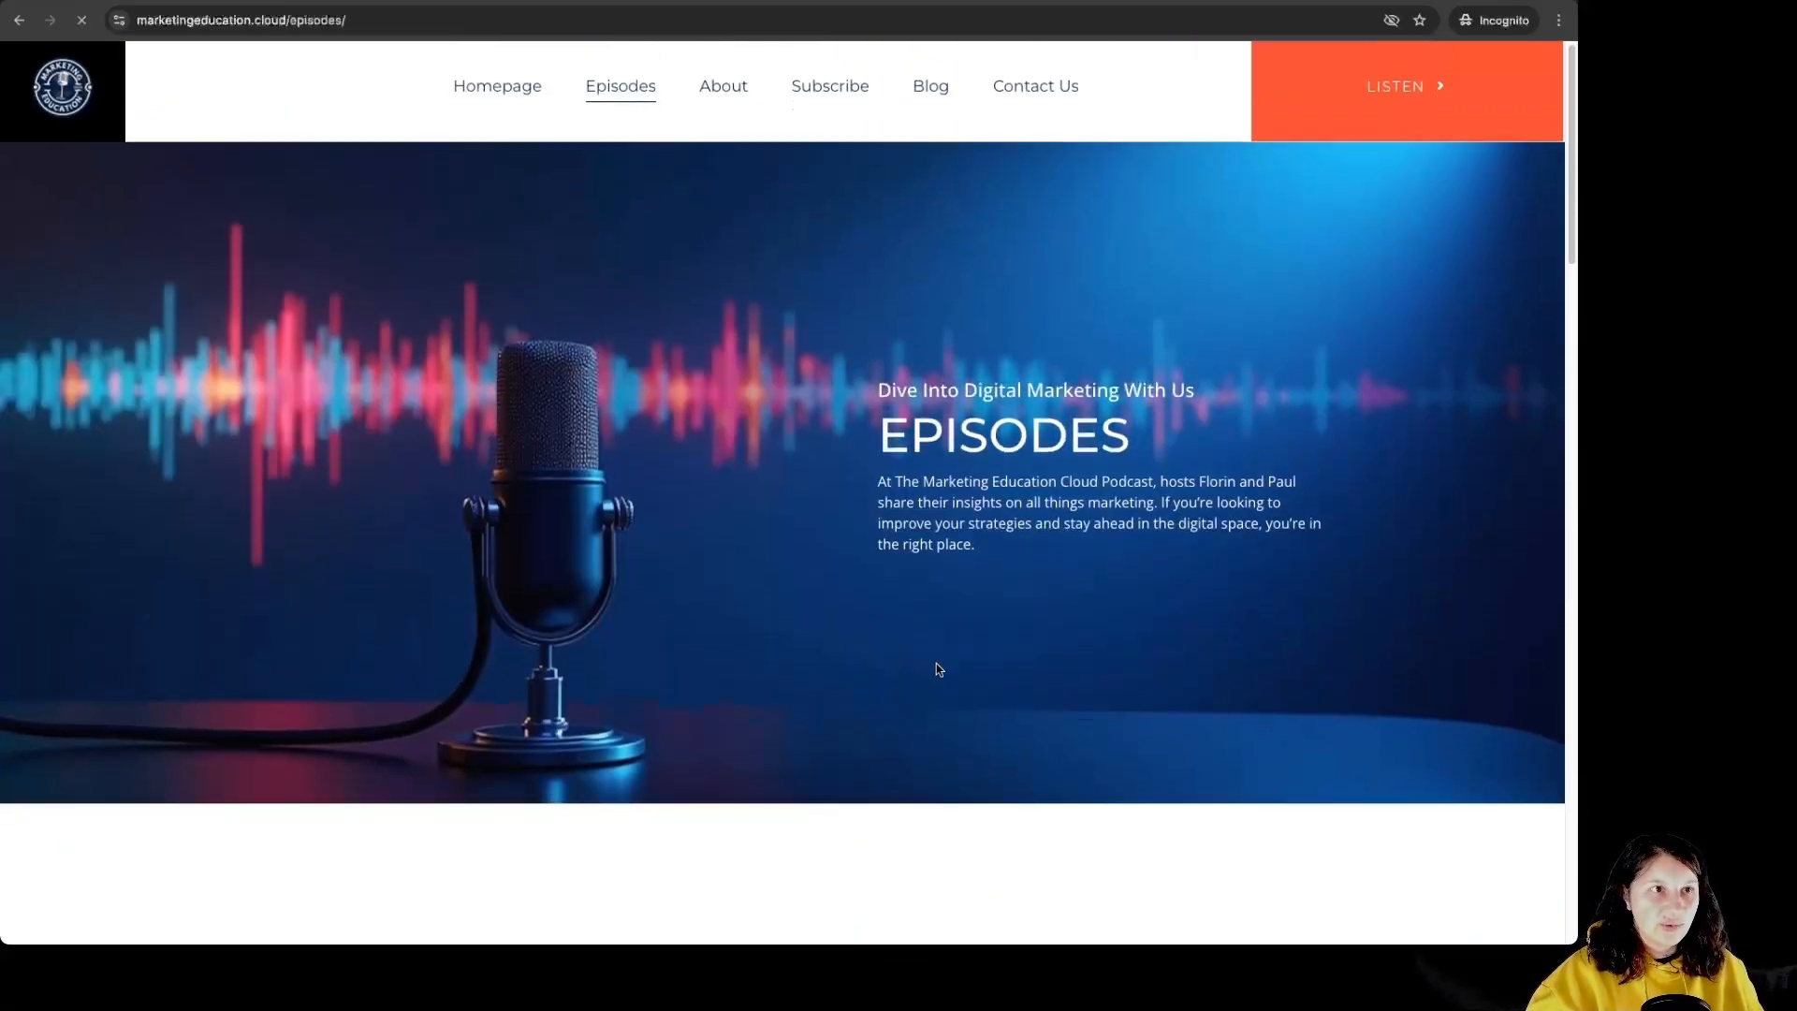
pyautogui.scroll(-15, 936, 659)
pyautogui.scroll(-5, 936, 659)
pyautogui.scroll(15, 934, 655)
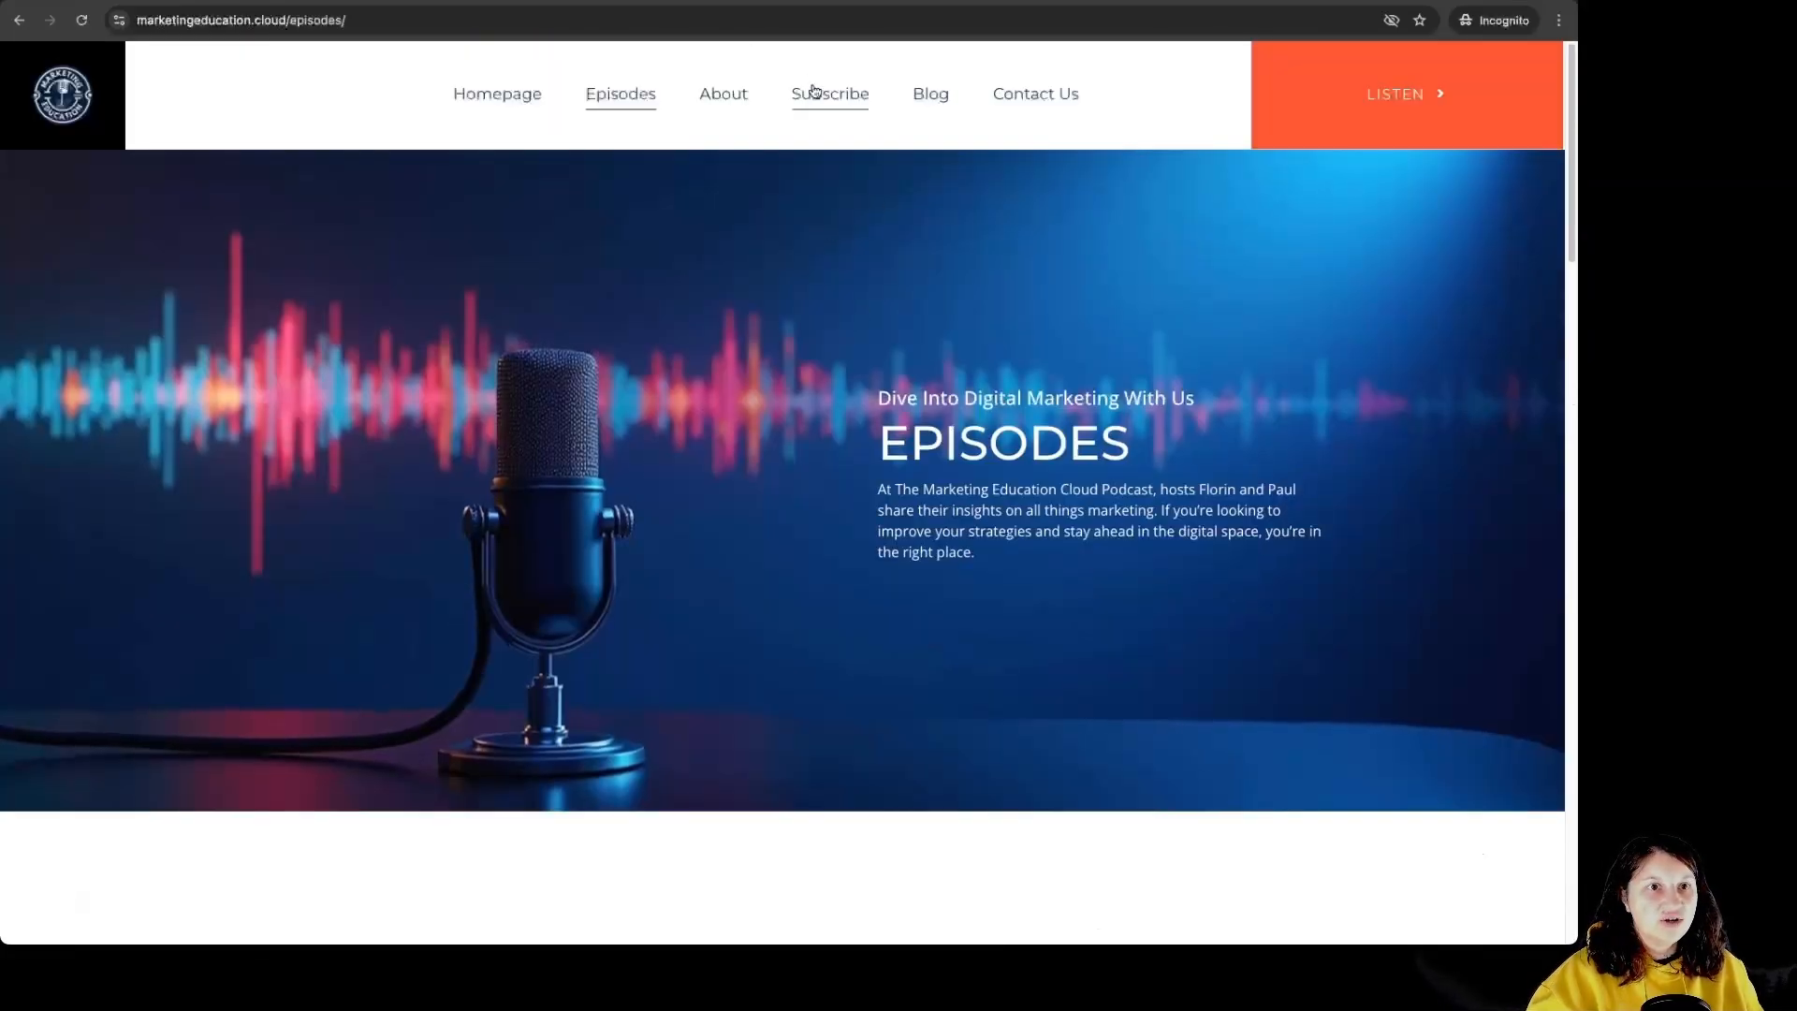
pyautogui.click(817, 97)
pyautogui.scroll(-10, 761, 400)
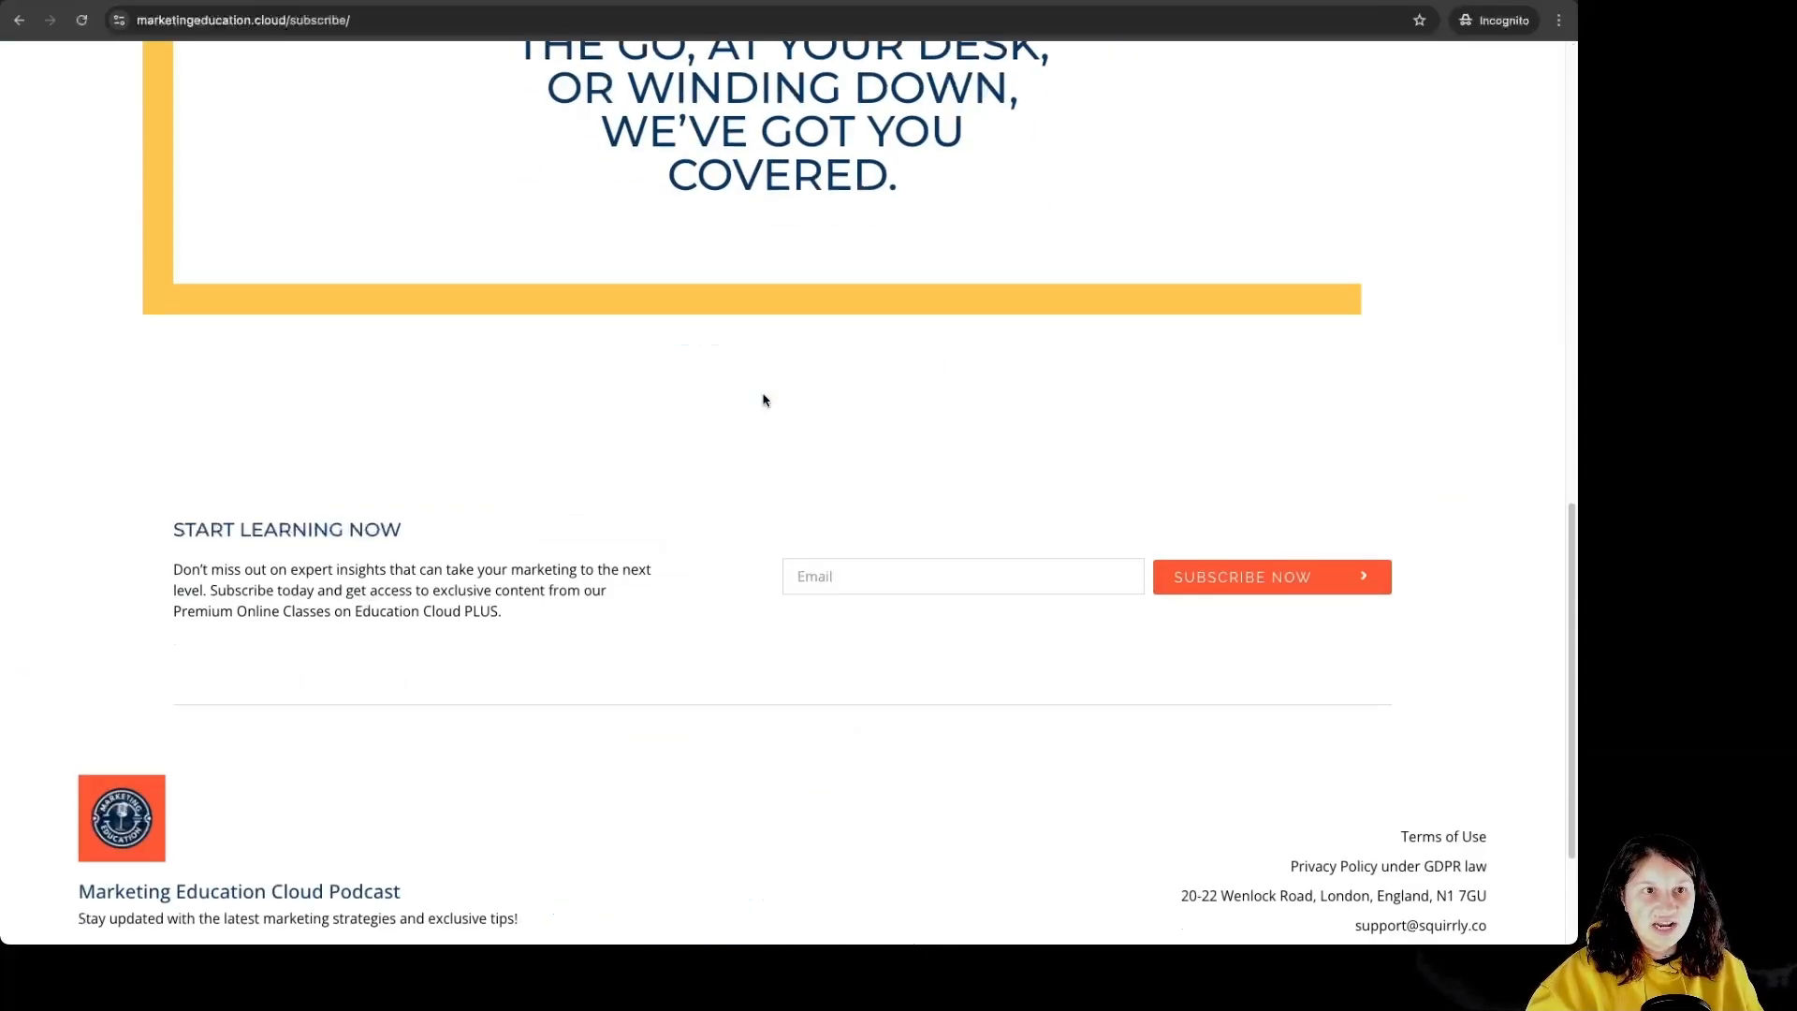
pyautogui.scroll(10, 762, 399)
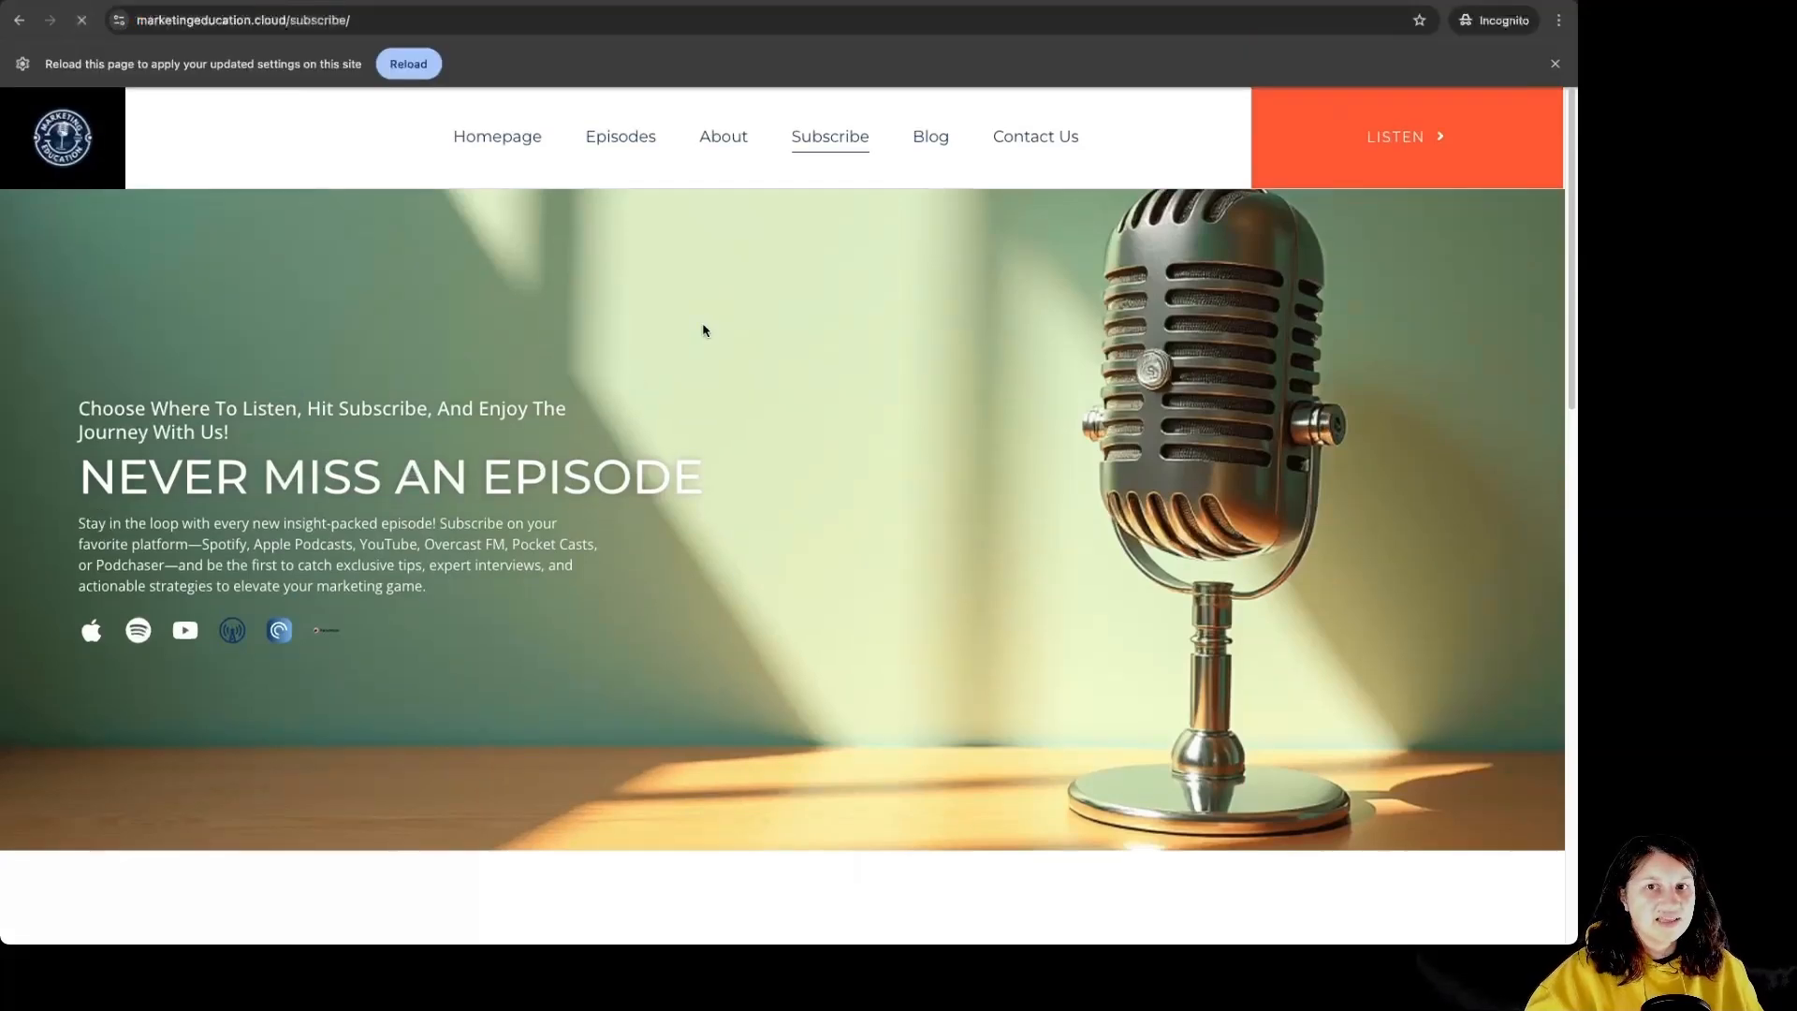
# - Reload the Subscribe page, view the Cookie Policy page through the banner's link, and return to the Subscribe page
pyautogui.press('super+r')
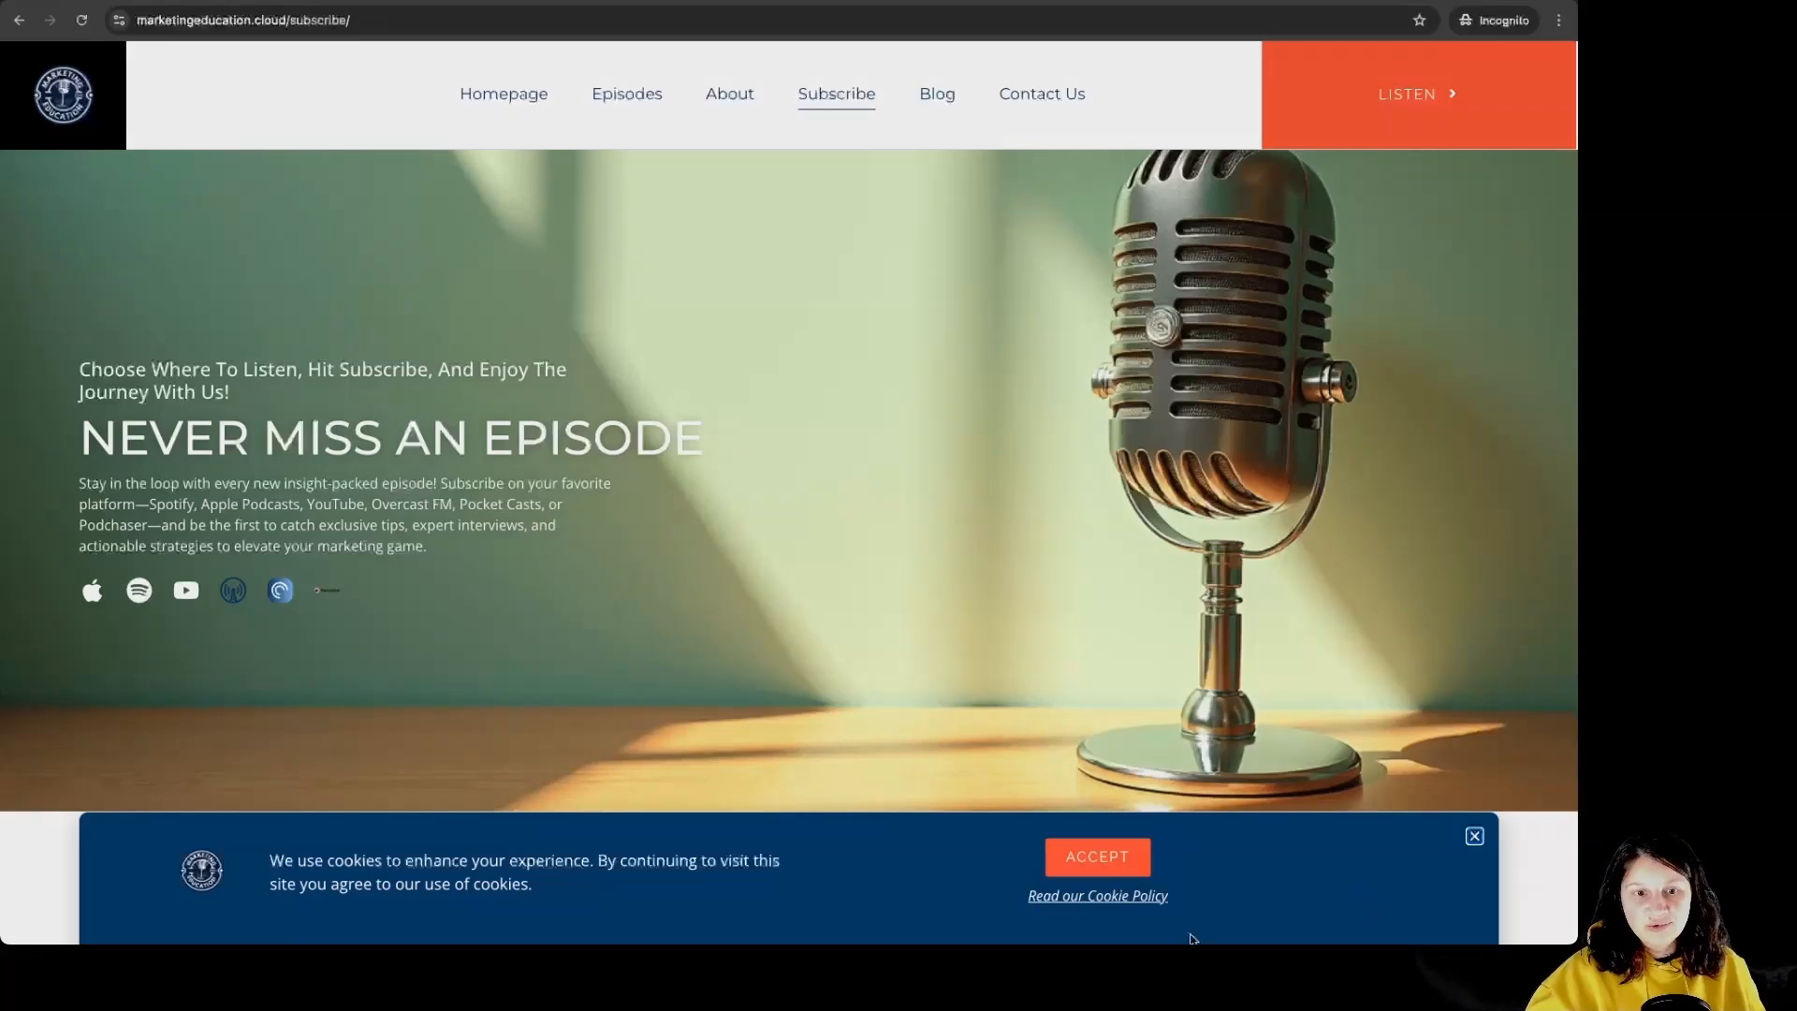
pyautogui.click(1095, 898)
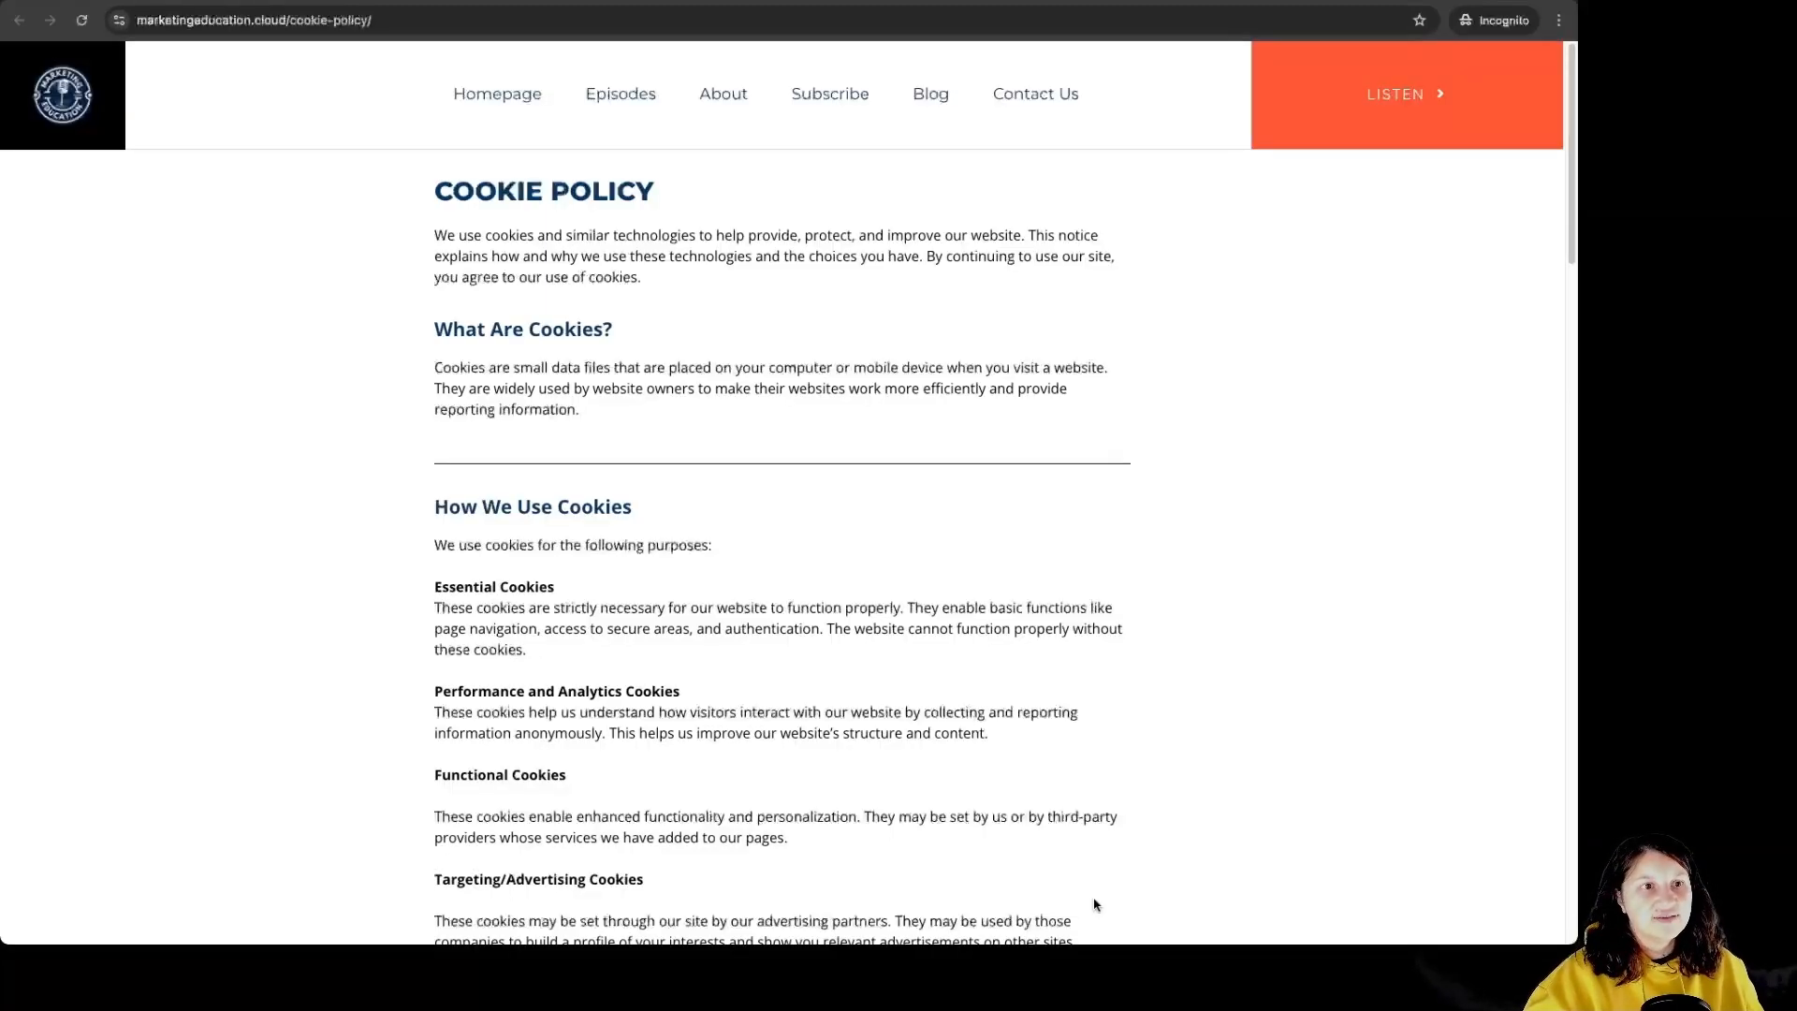
pyautogui.click(206, 2)
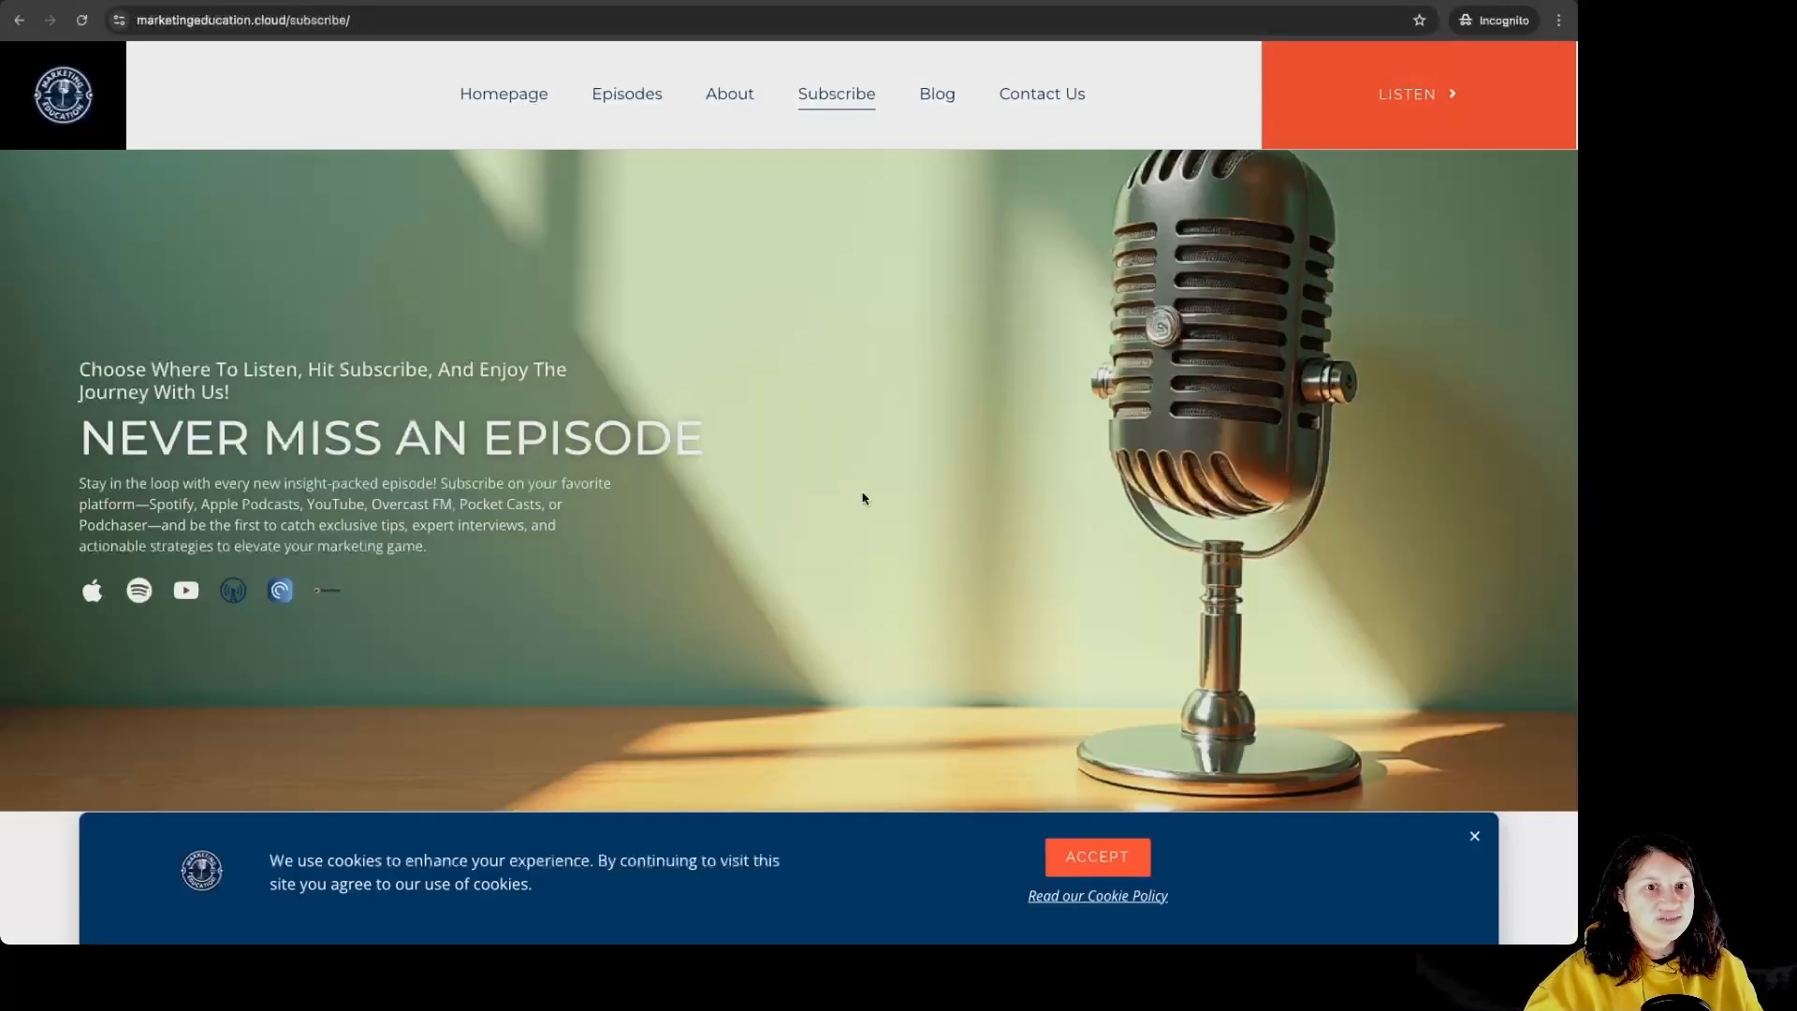
# - Dismiss the banner without accepting, and check the Subscribe page and homepage for it
pyautogui.click(1475, 836)
pyautogui.scroll(-15, 1460, 833)
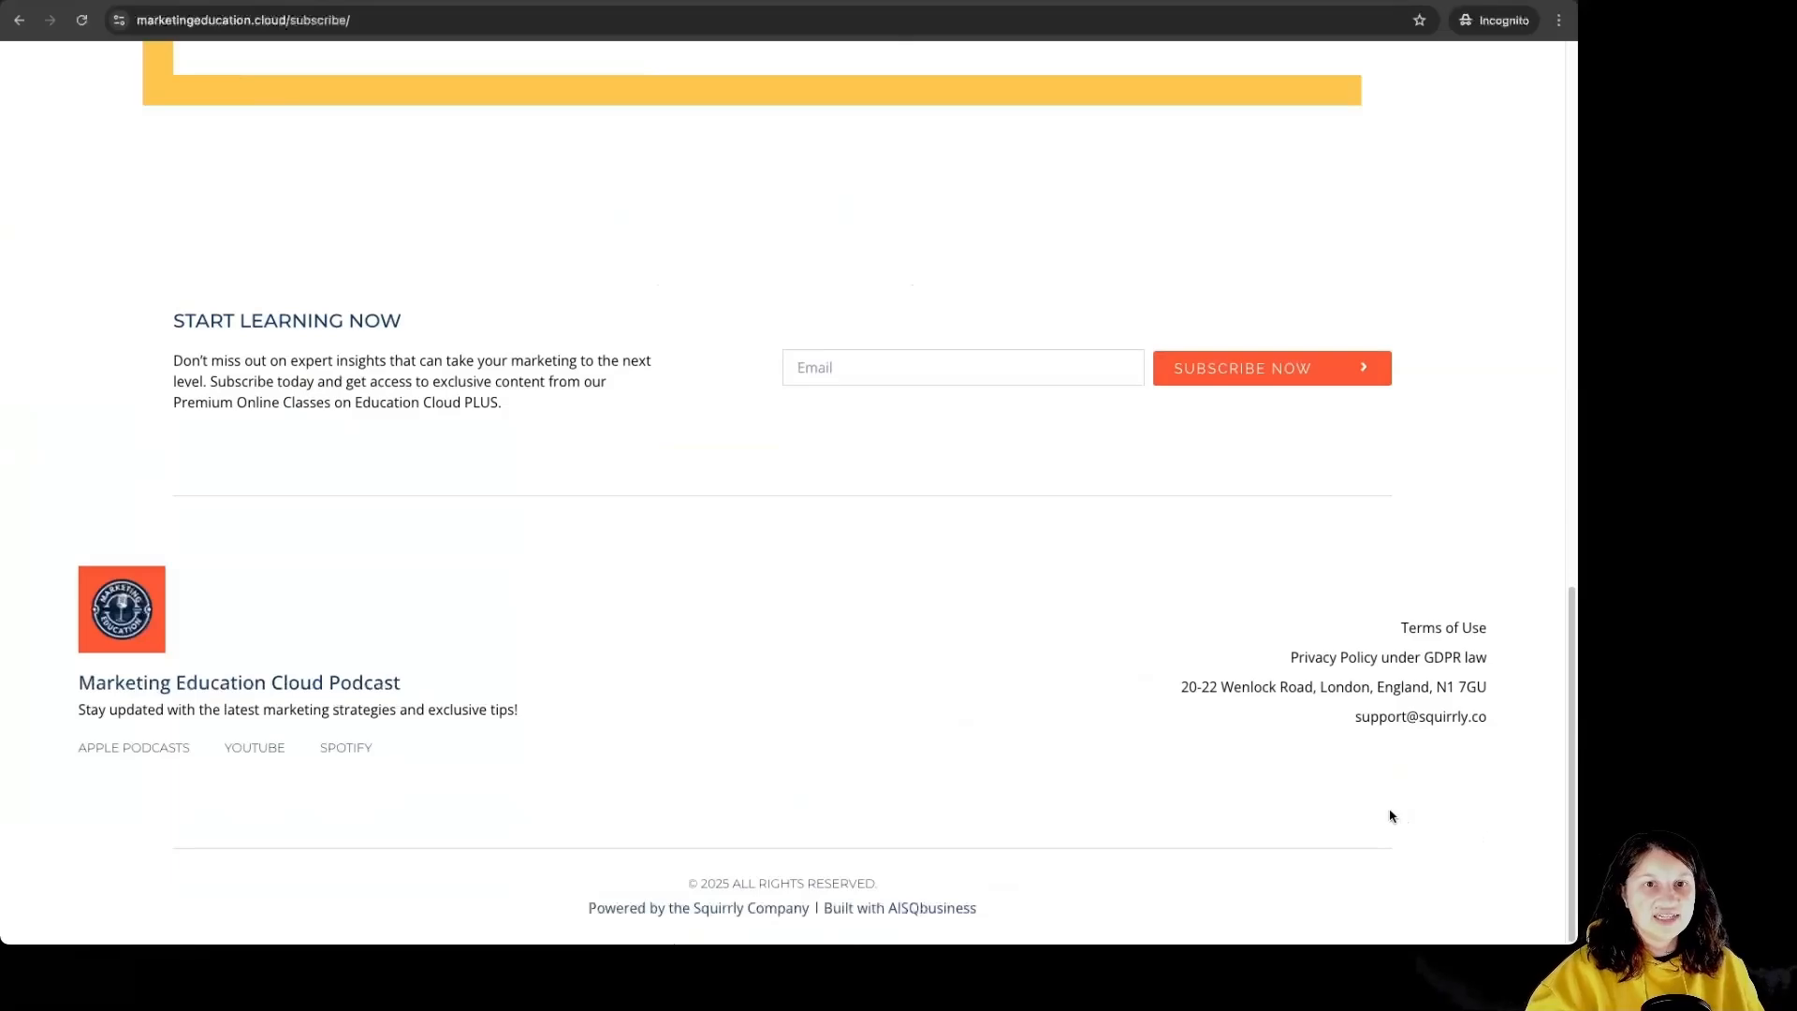
pyautogui.scroll(10, 1385, 814)
pyautogui.scroll(5, 1384, 814)
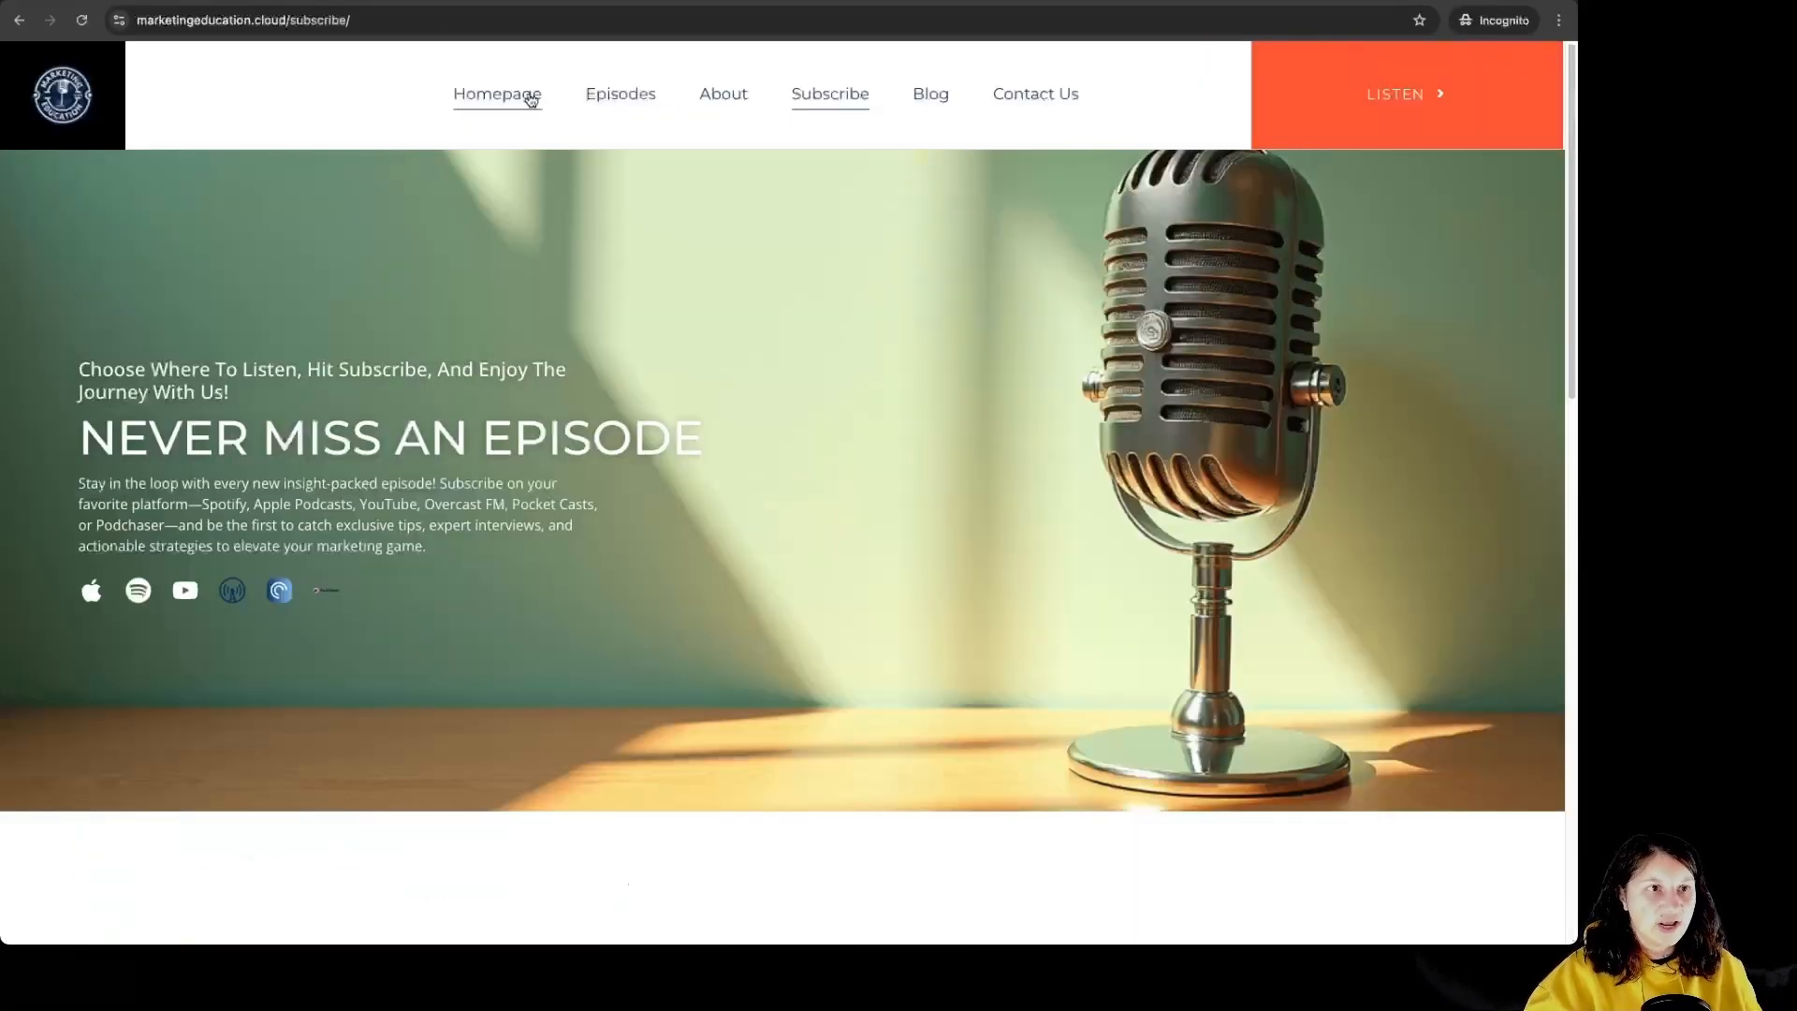
pyautogui.click(497, 93)
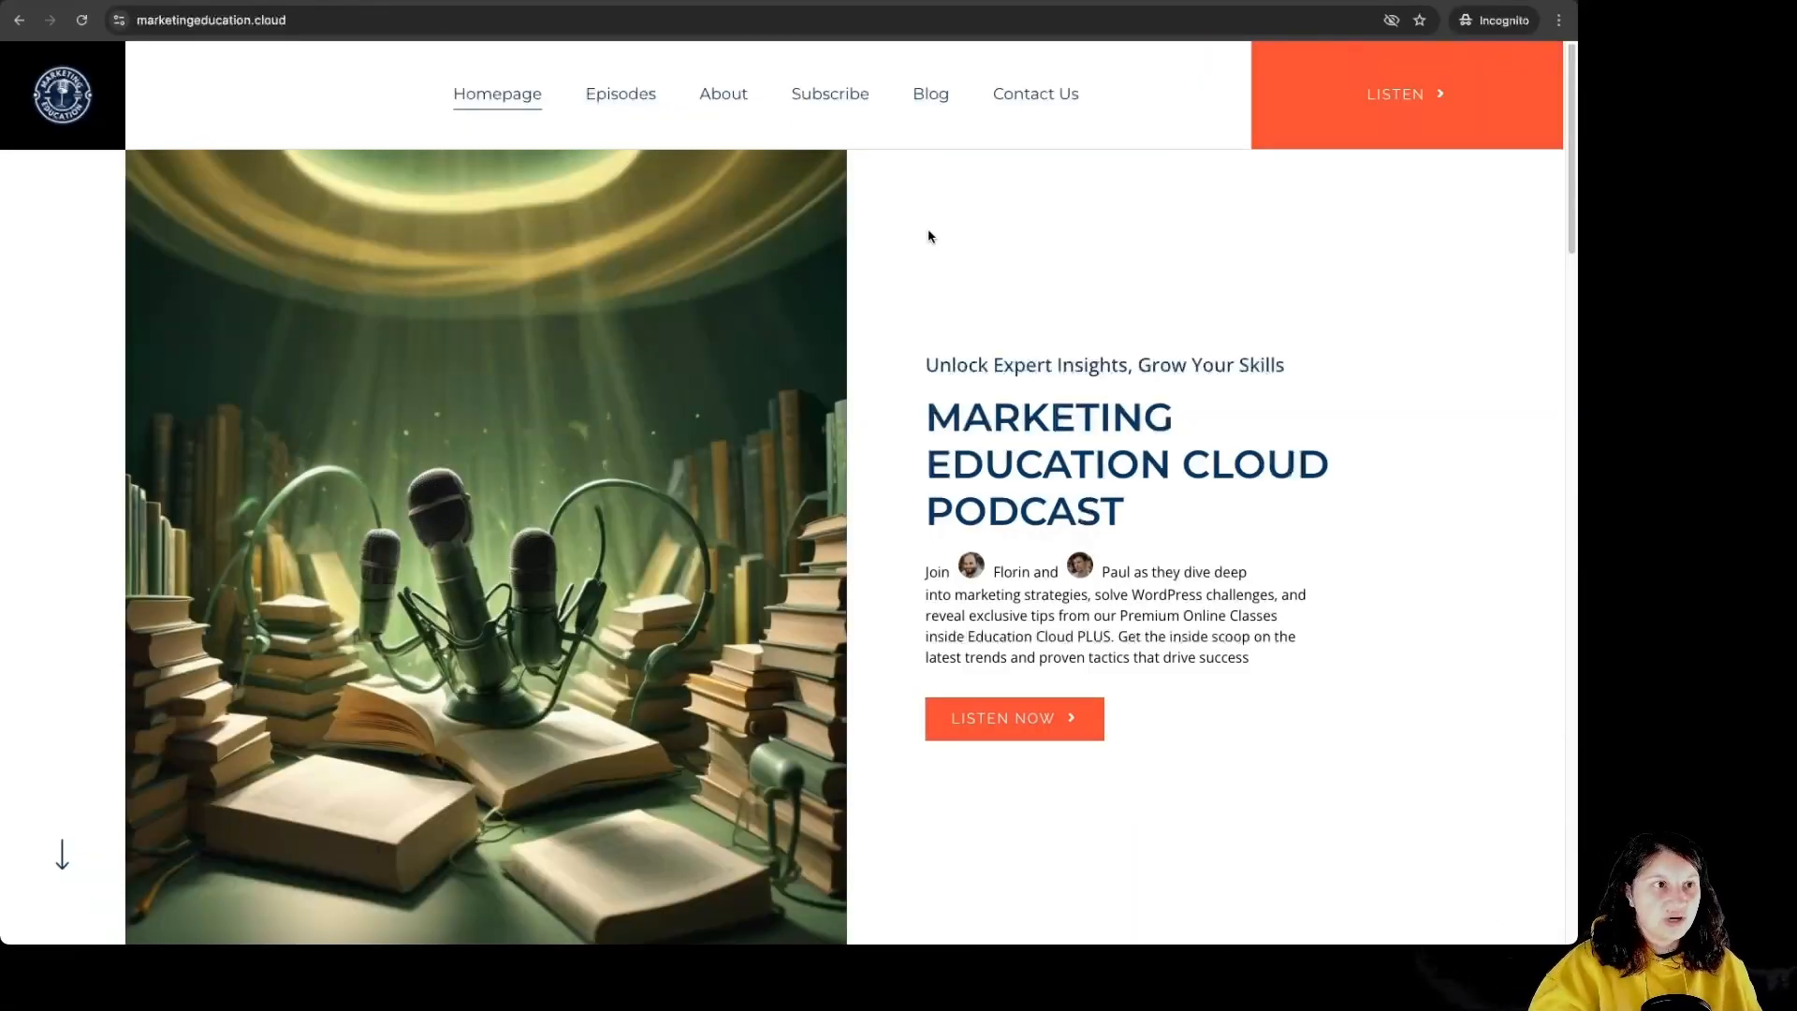